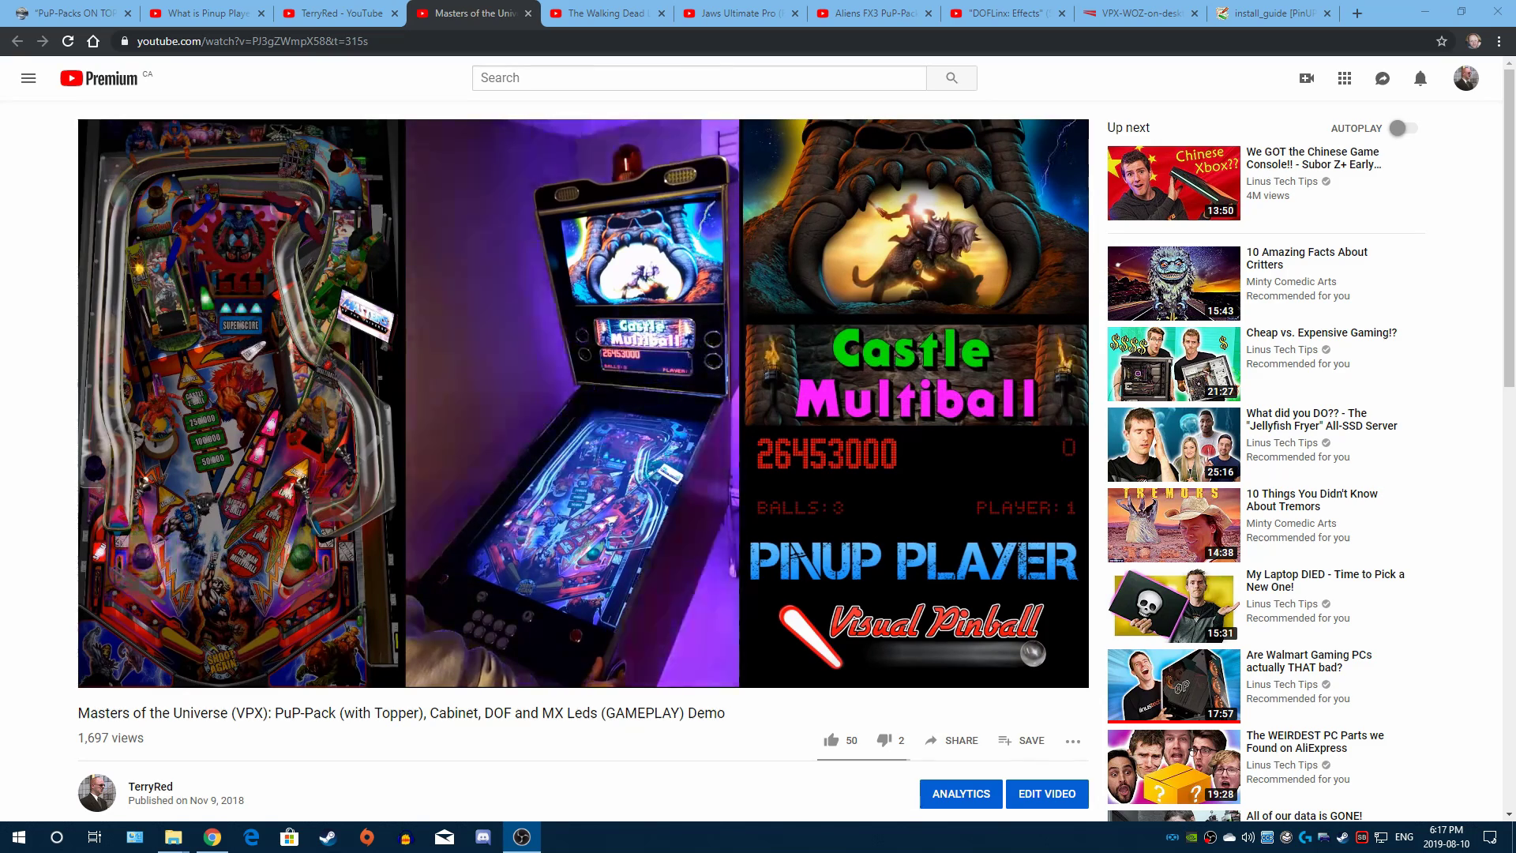
# Step: Pause the Masters of the Universe video and bring up the "What is Pinup Player" overview video
pyautogui.click(591, 524)
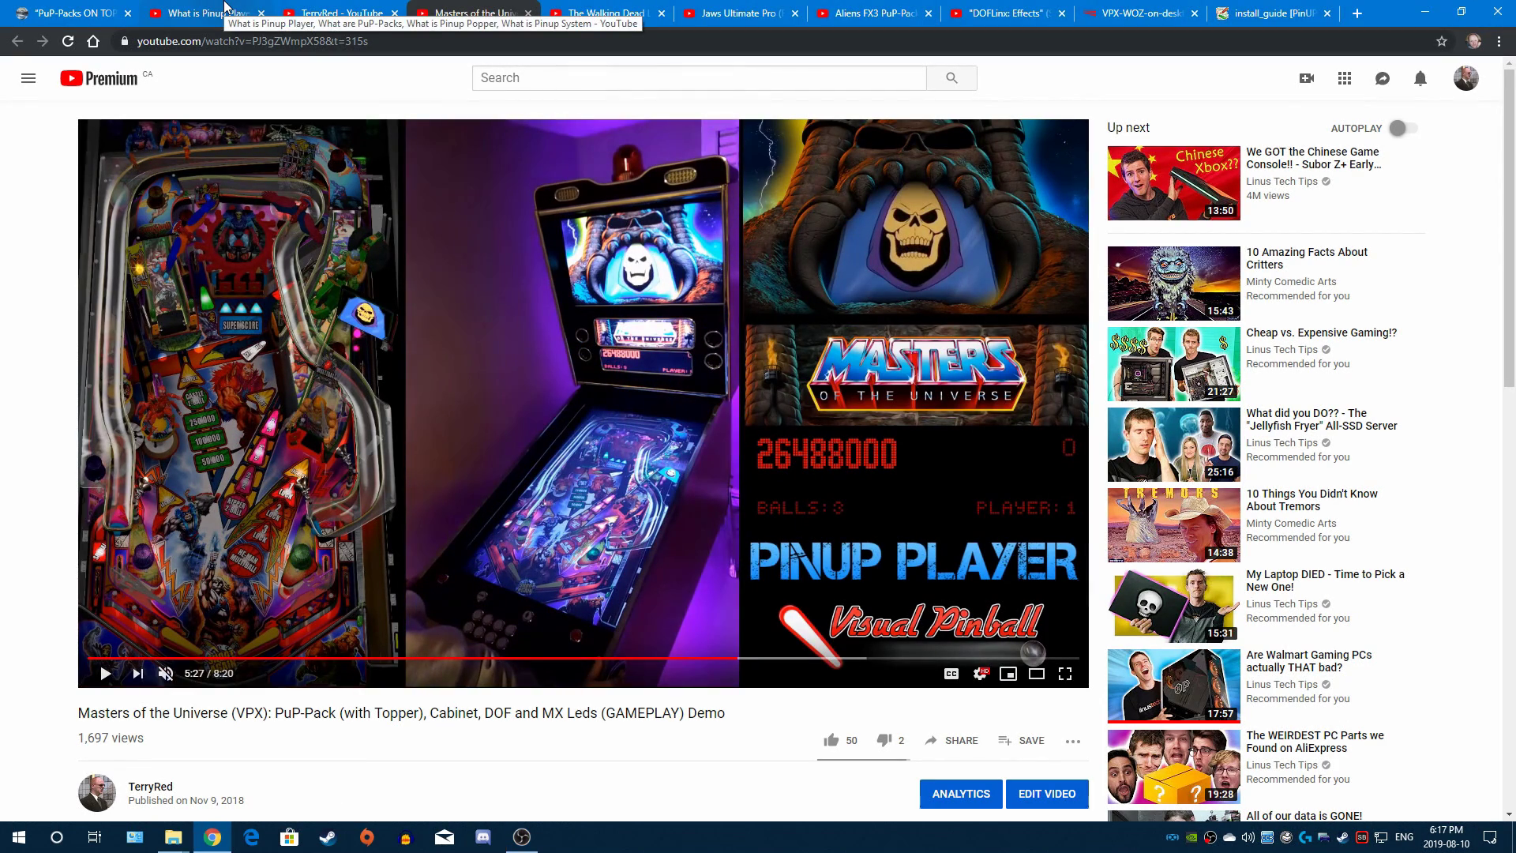
pyautogui.click(225, 7)
pyautogui.click(96, 14)
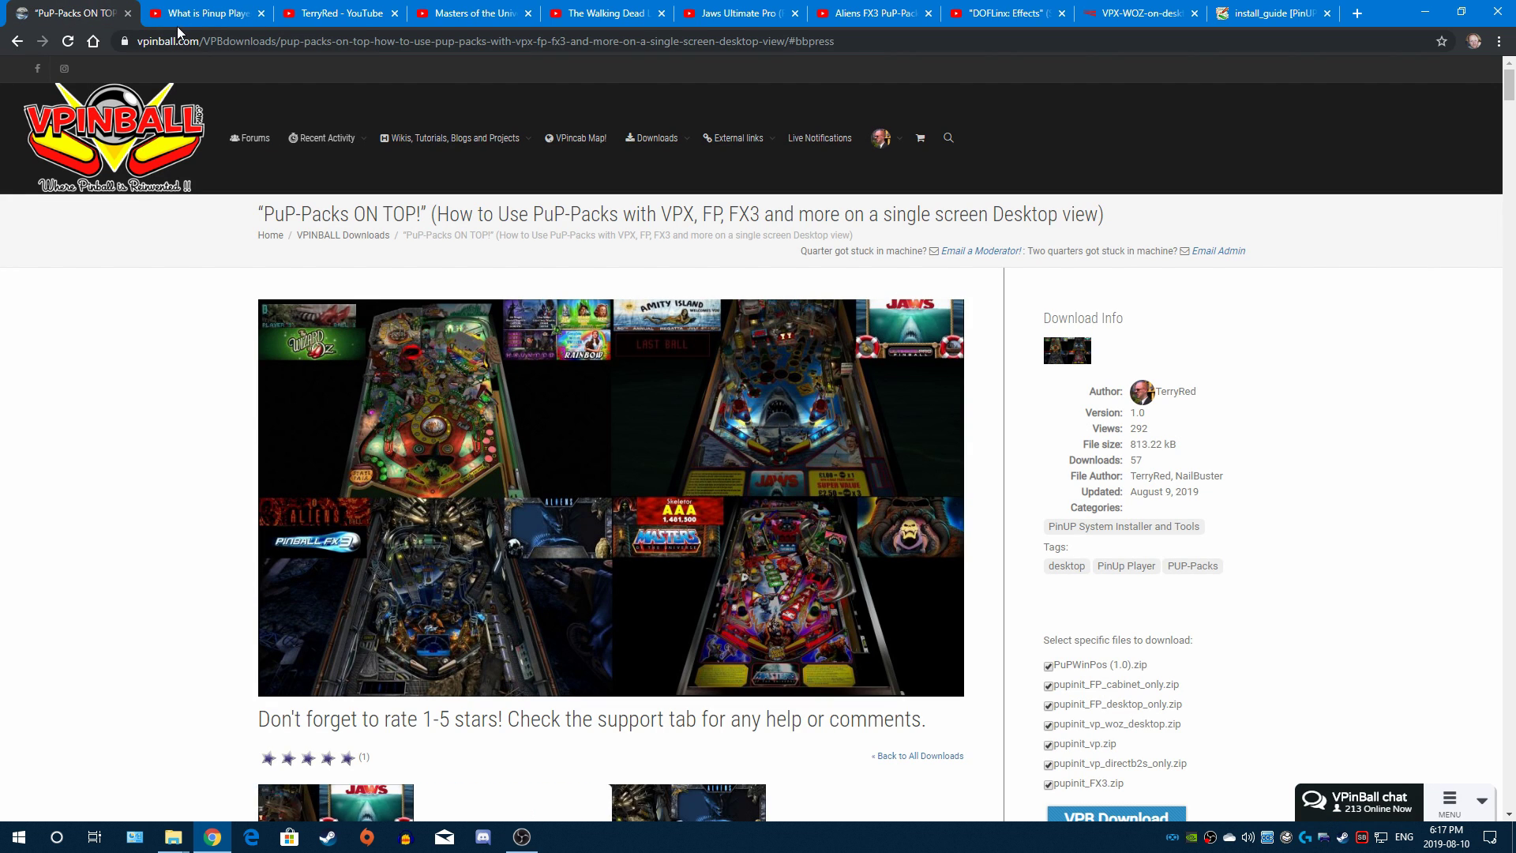
pyautogui.click(177, 17)
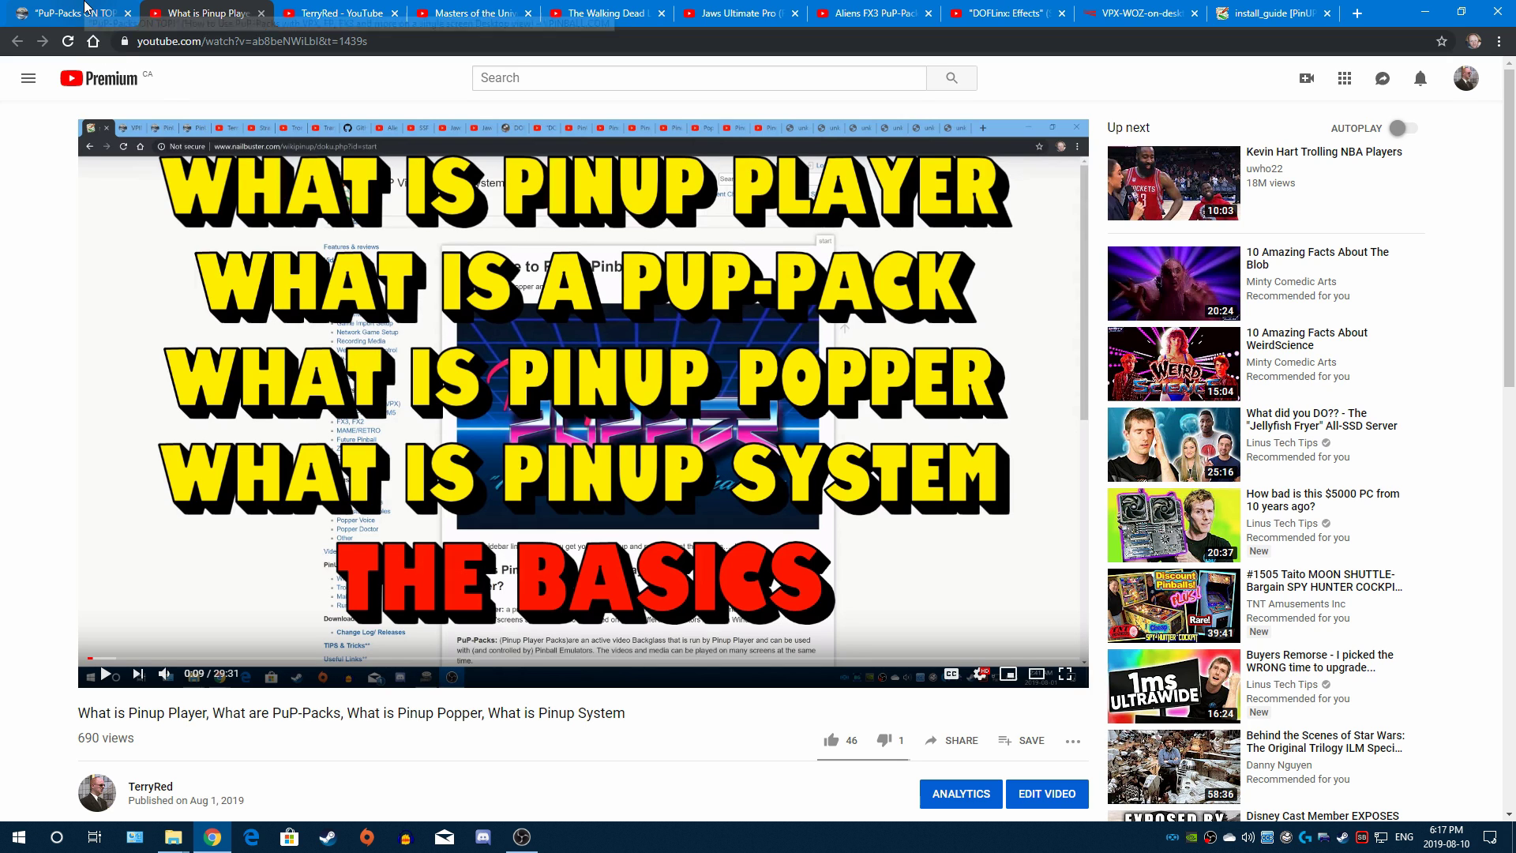
# Step: On the "PuP-Packs ON TOP!" page, view the enlarged Wizard of Oz table screenshot and close it
pyautogui.click(87, 14)
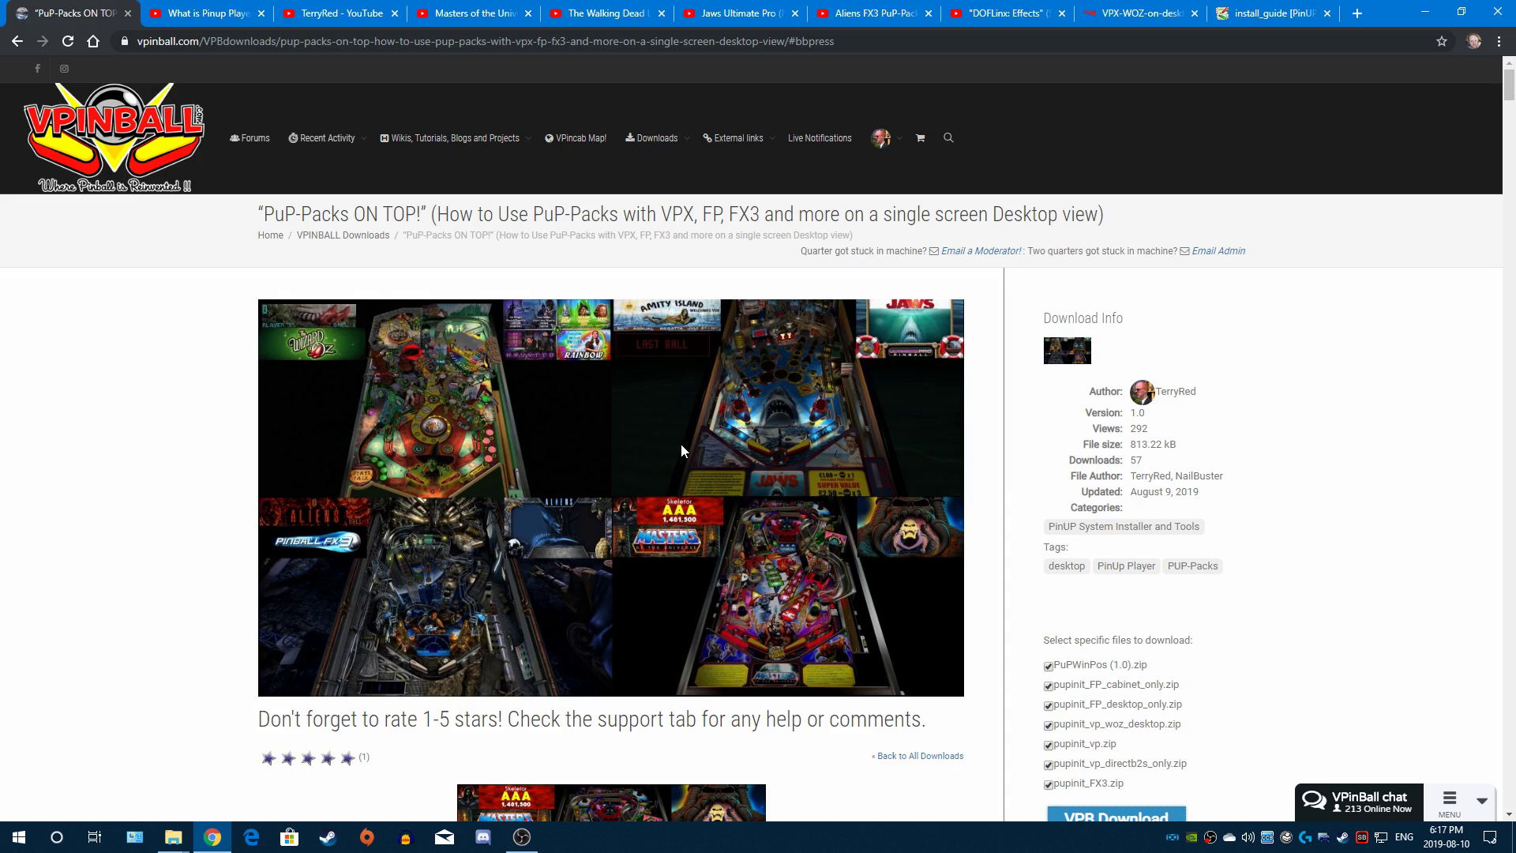
pyautogui.scroll(-20, 681, 444)
pyautogui.scroll(-10, 684, 453)
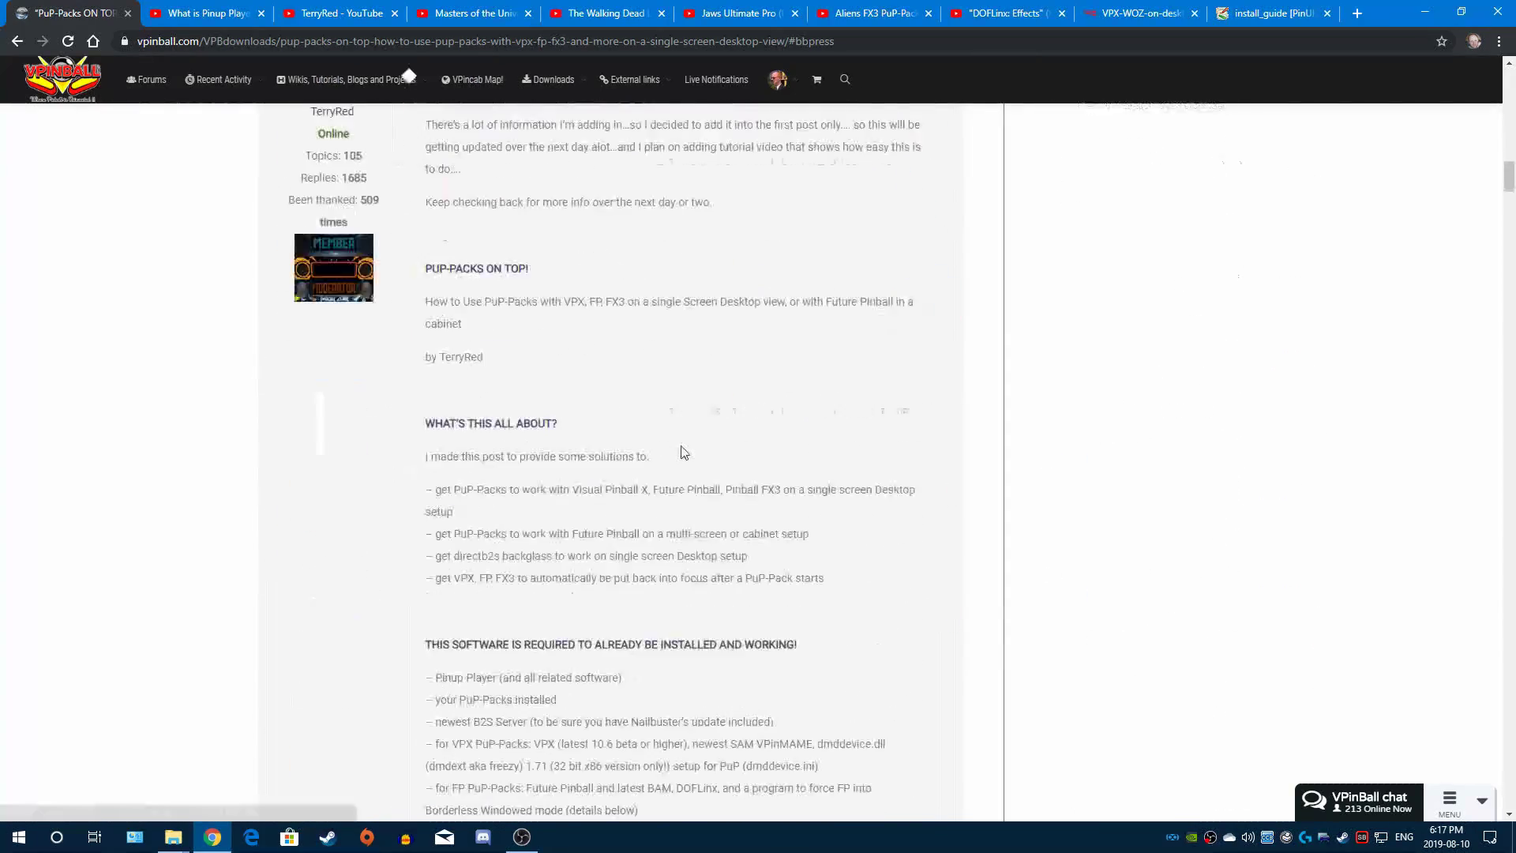
pyautogui.click(551, 430)
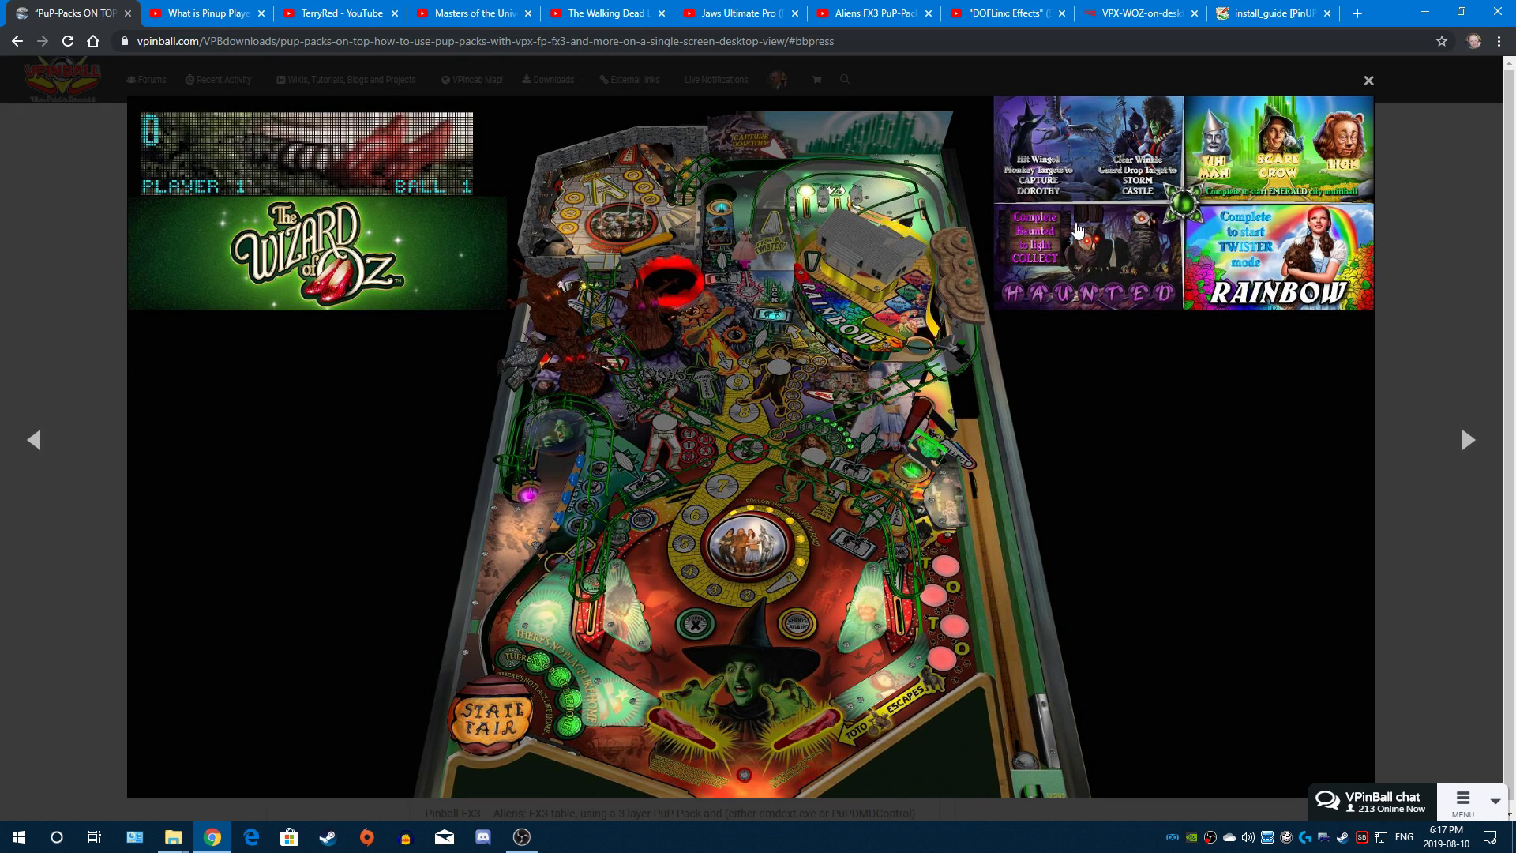
pyautogui.click(124, 539)
# Step: View the enlarged Jaws Ultimate Pro and Pinball FX3 Aliens table screenshots, closing each one
pyautogui.scroll(-4, 213, 619)
pyautogui.click(575, 376)
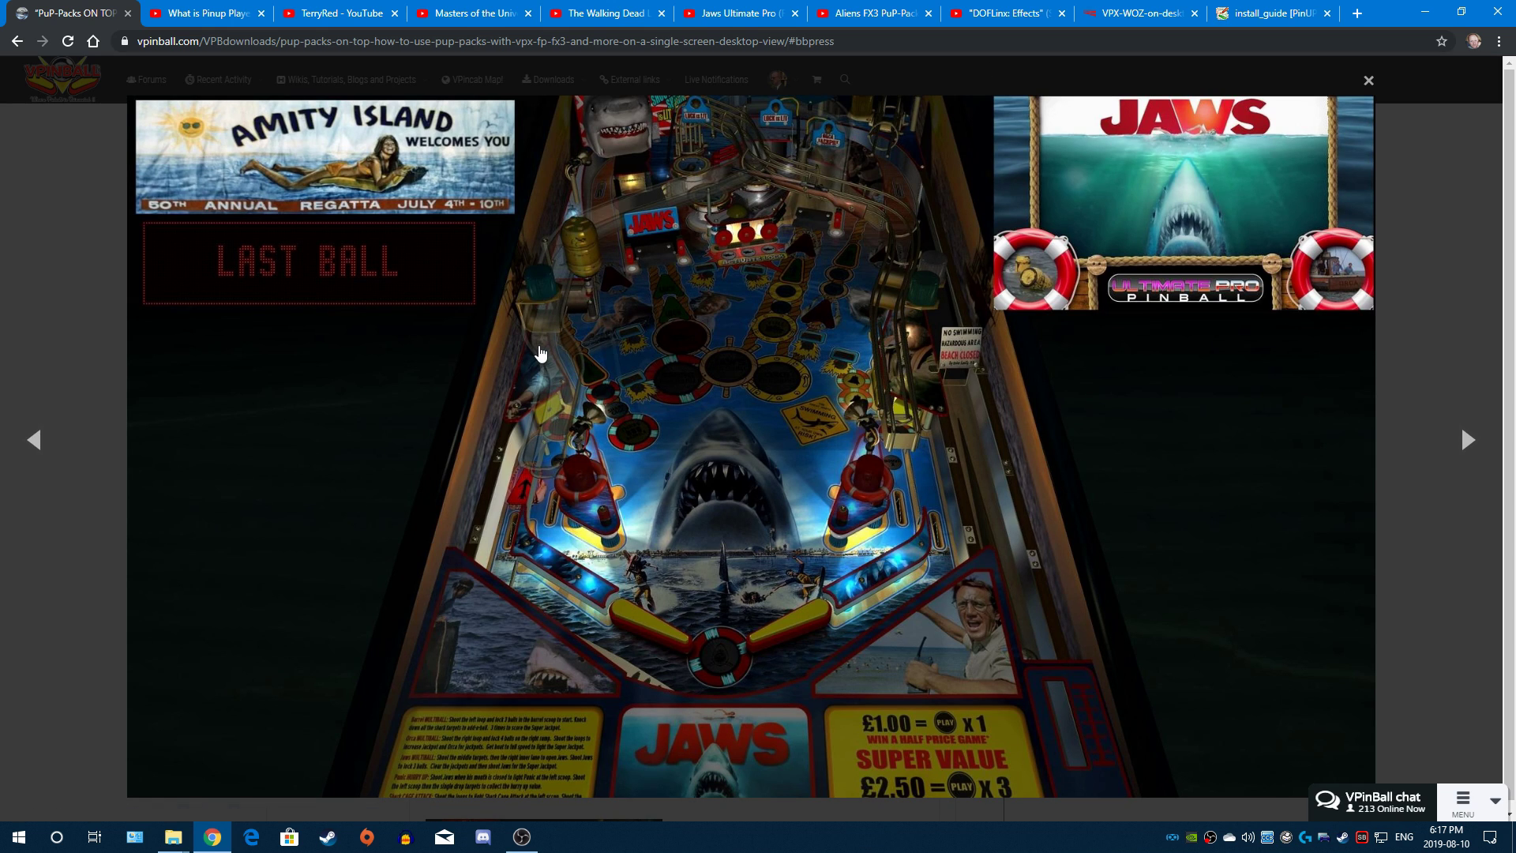
pyautogui.click(540, 353)
pyautogui.scroll(-3, 540, 353)
pyautogui.click(540, 448)
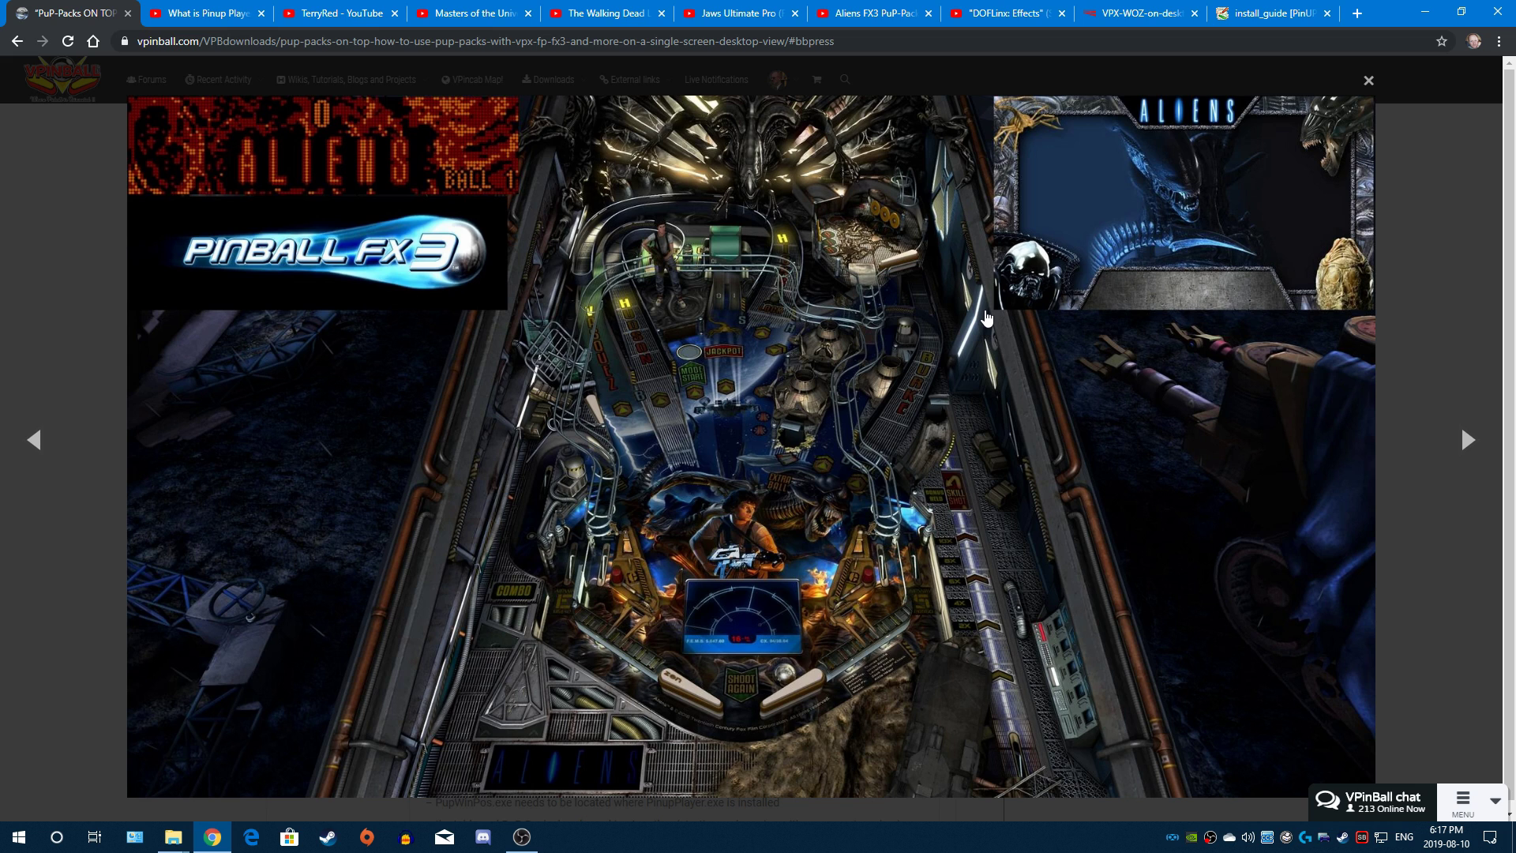
pyautogui.click(986, 316)
# Step: View the enlarged Masters of the Universe table screenshot, close it and return to the start of the page
pyautogui.scroll(-3, 985, 316)
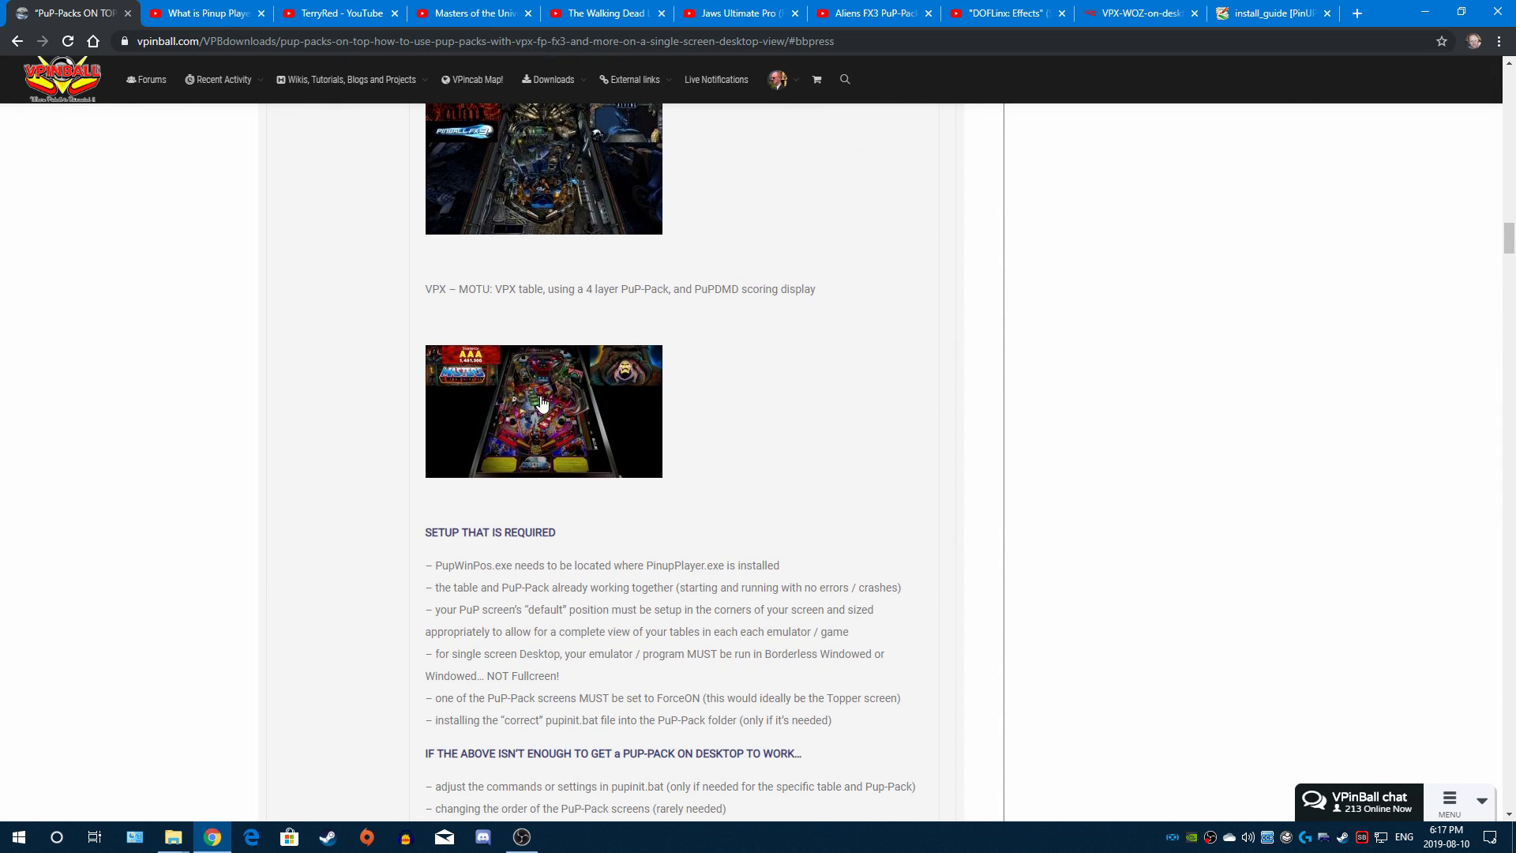
pyautogui.click(523, 406)
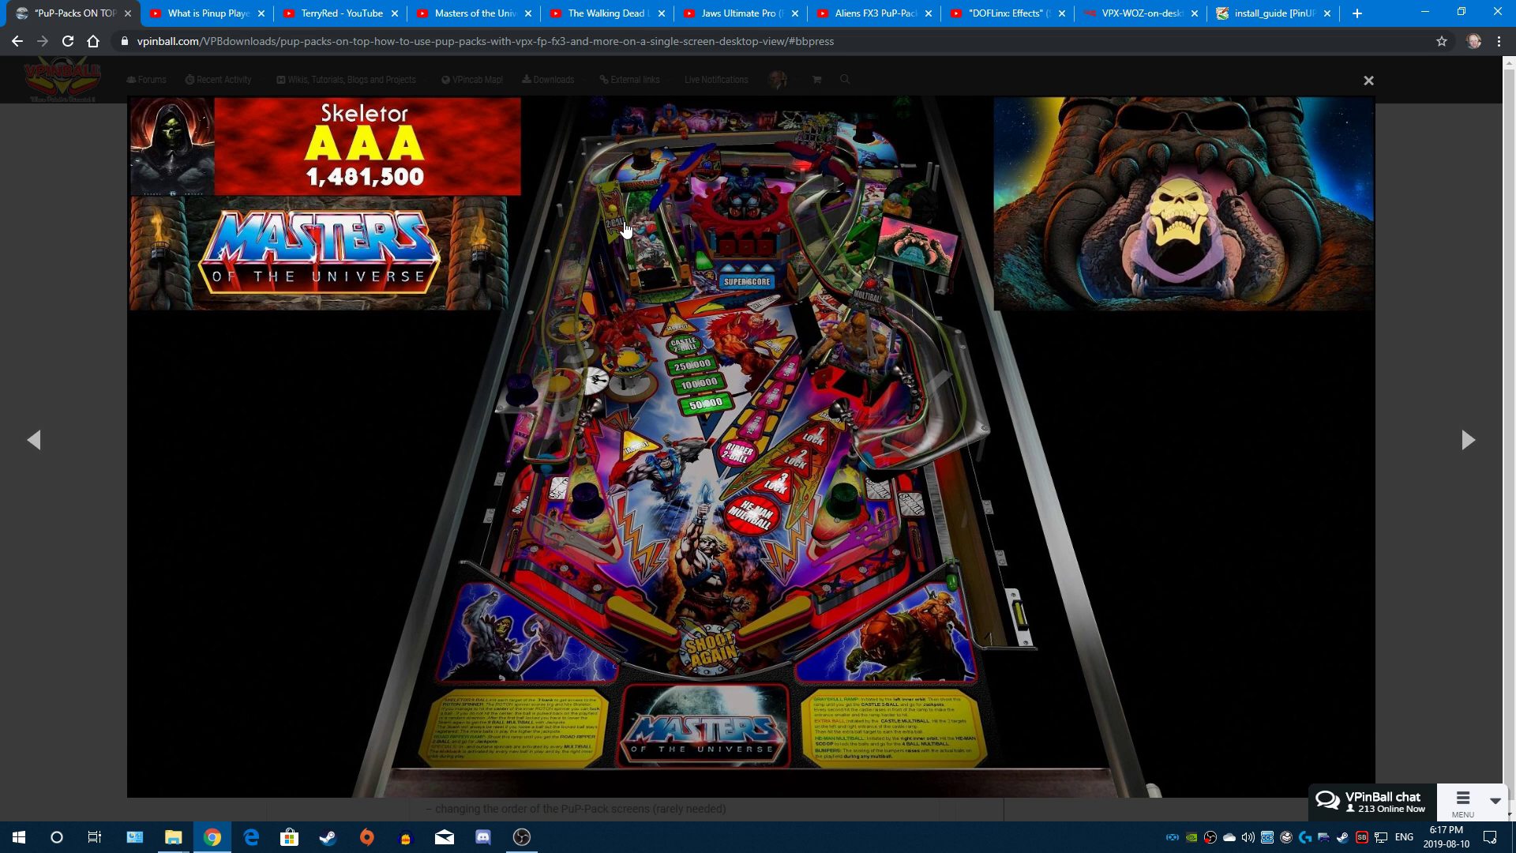
pyautogui.press('Escape')
pyautogui.scroll(5, 724, 308)
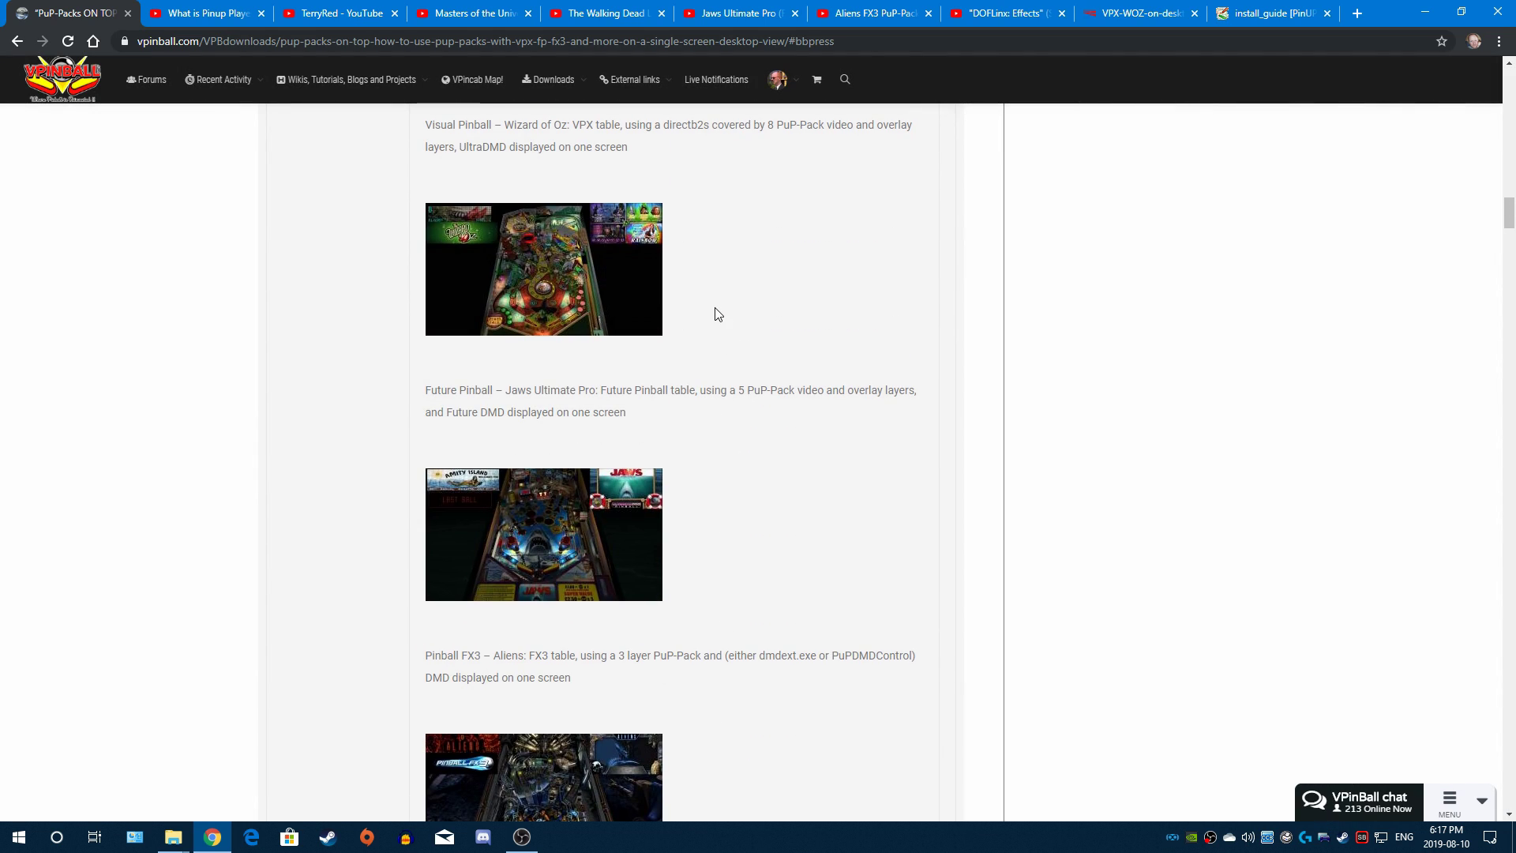
pyautogui.scroll(5, 716, 314)
pyautogui.scroll(20, 711, 299)
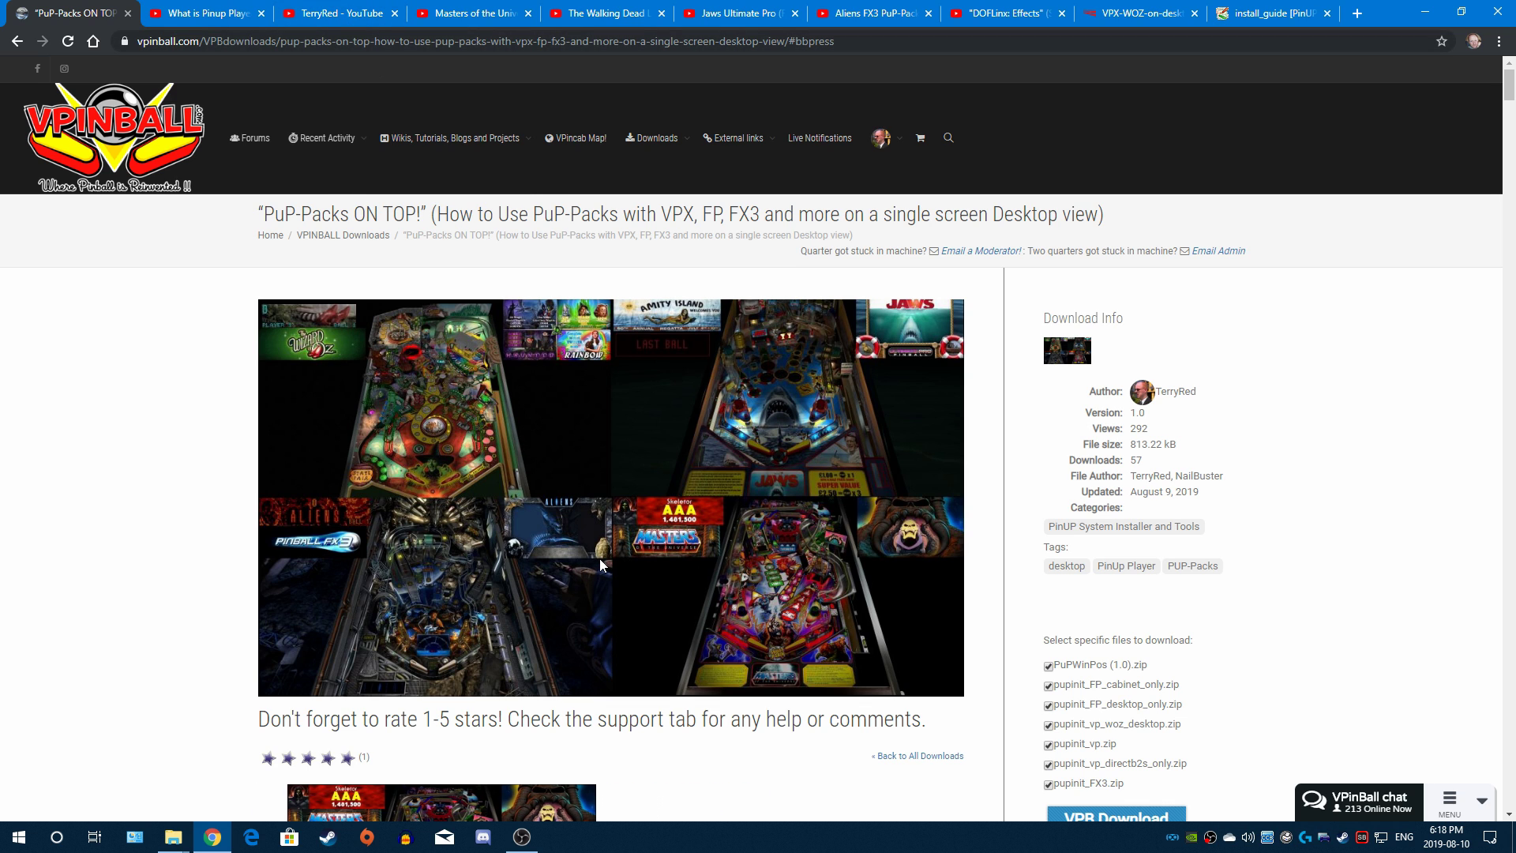
# Step: Play the Masters of the Universe PuP-Pack gameplay demo video and pause it after watching
pyautogui.click(504, 13)
pyautogui.click(486, 461)
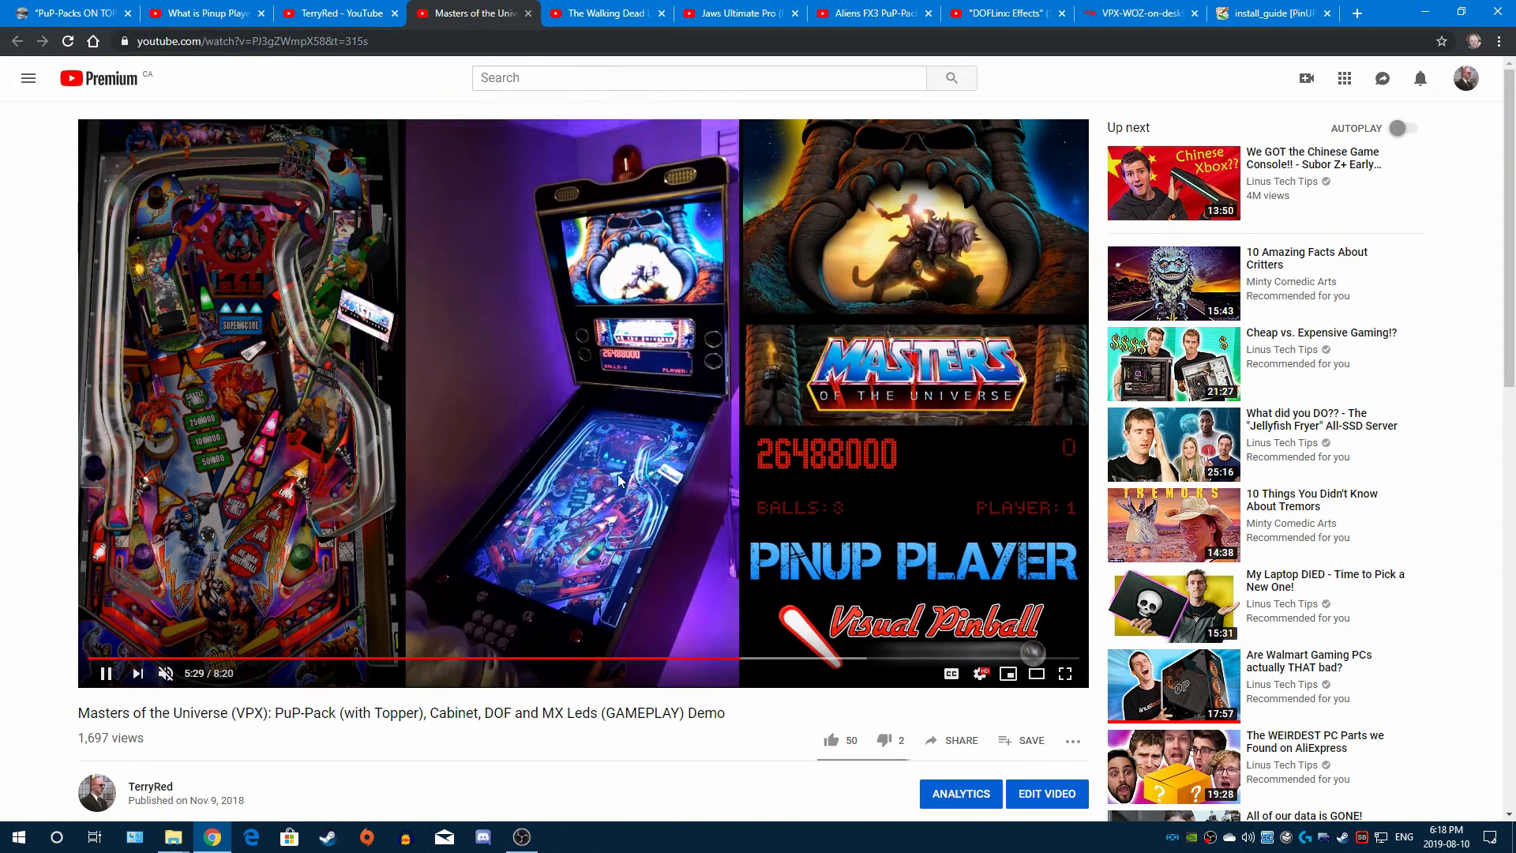
pyautogui.click(569, 454)
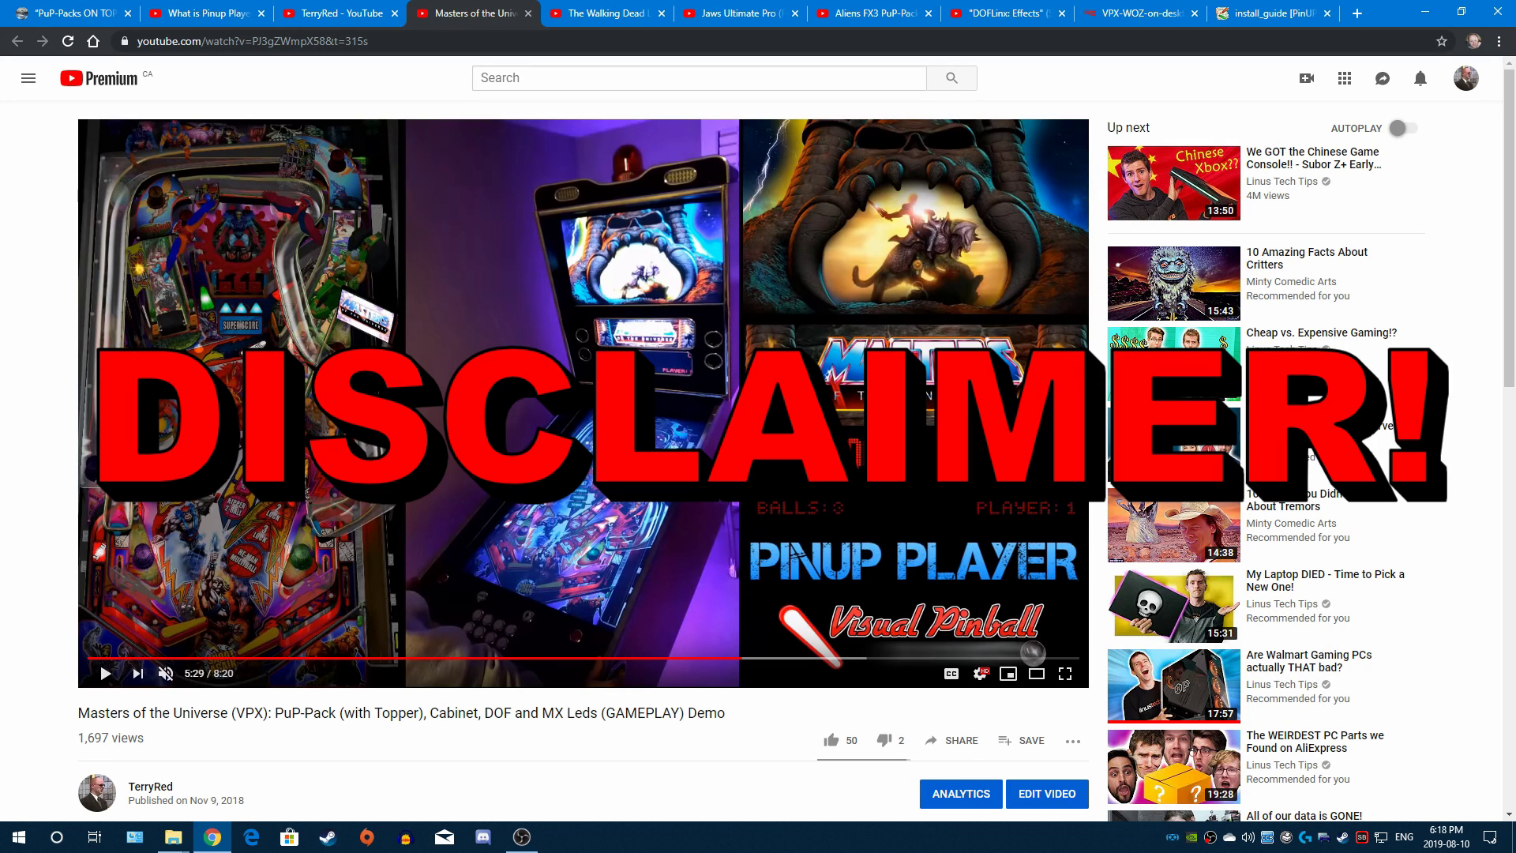
pyautogui.press('space')
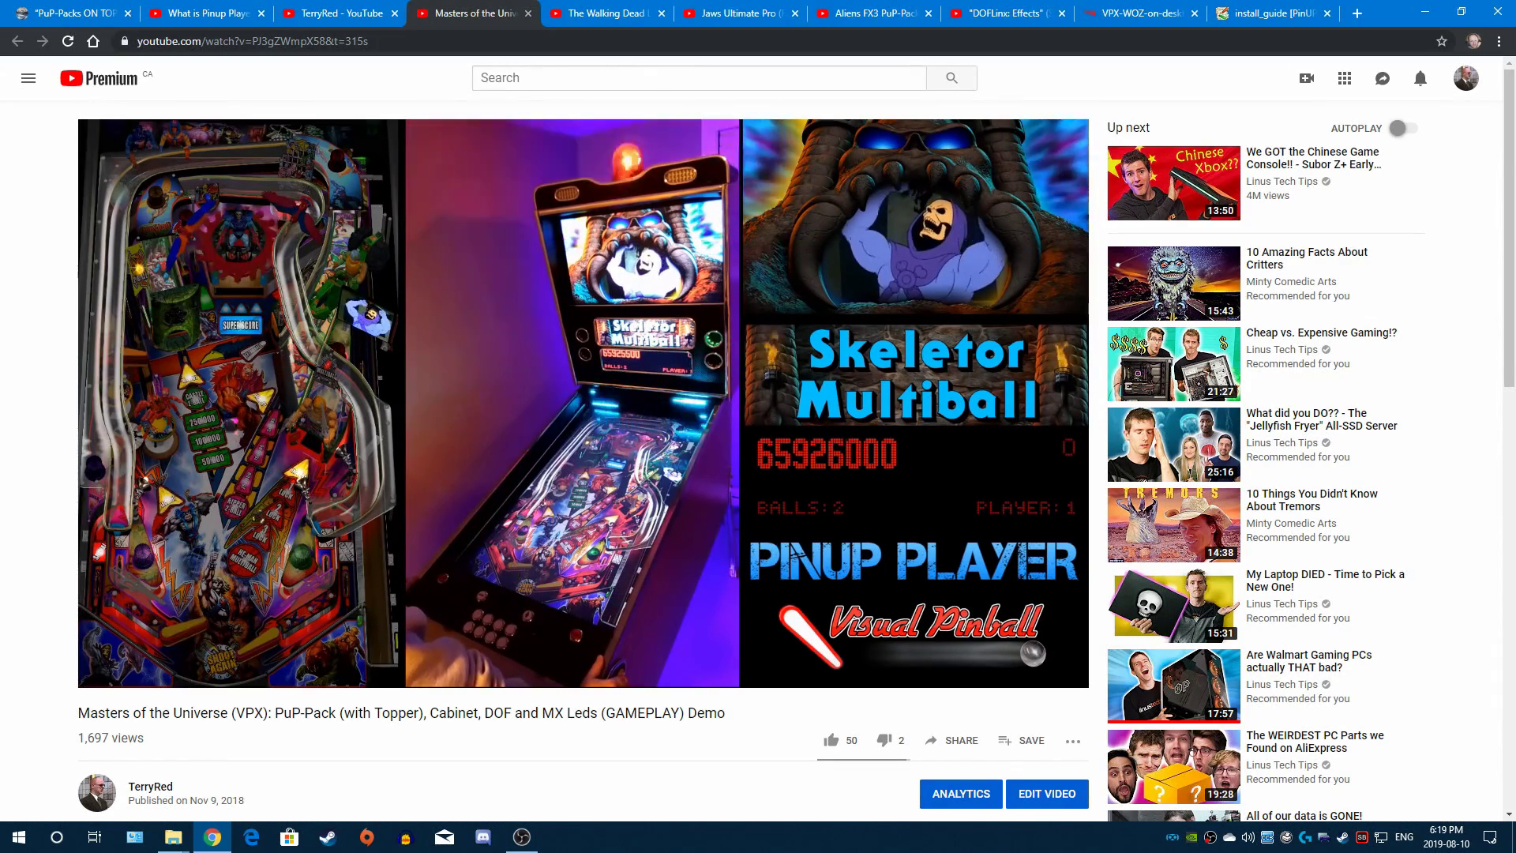
pyautogui.moveTo(585, 466)
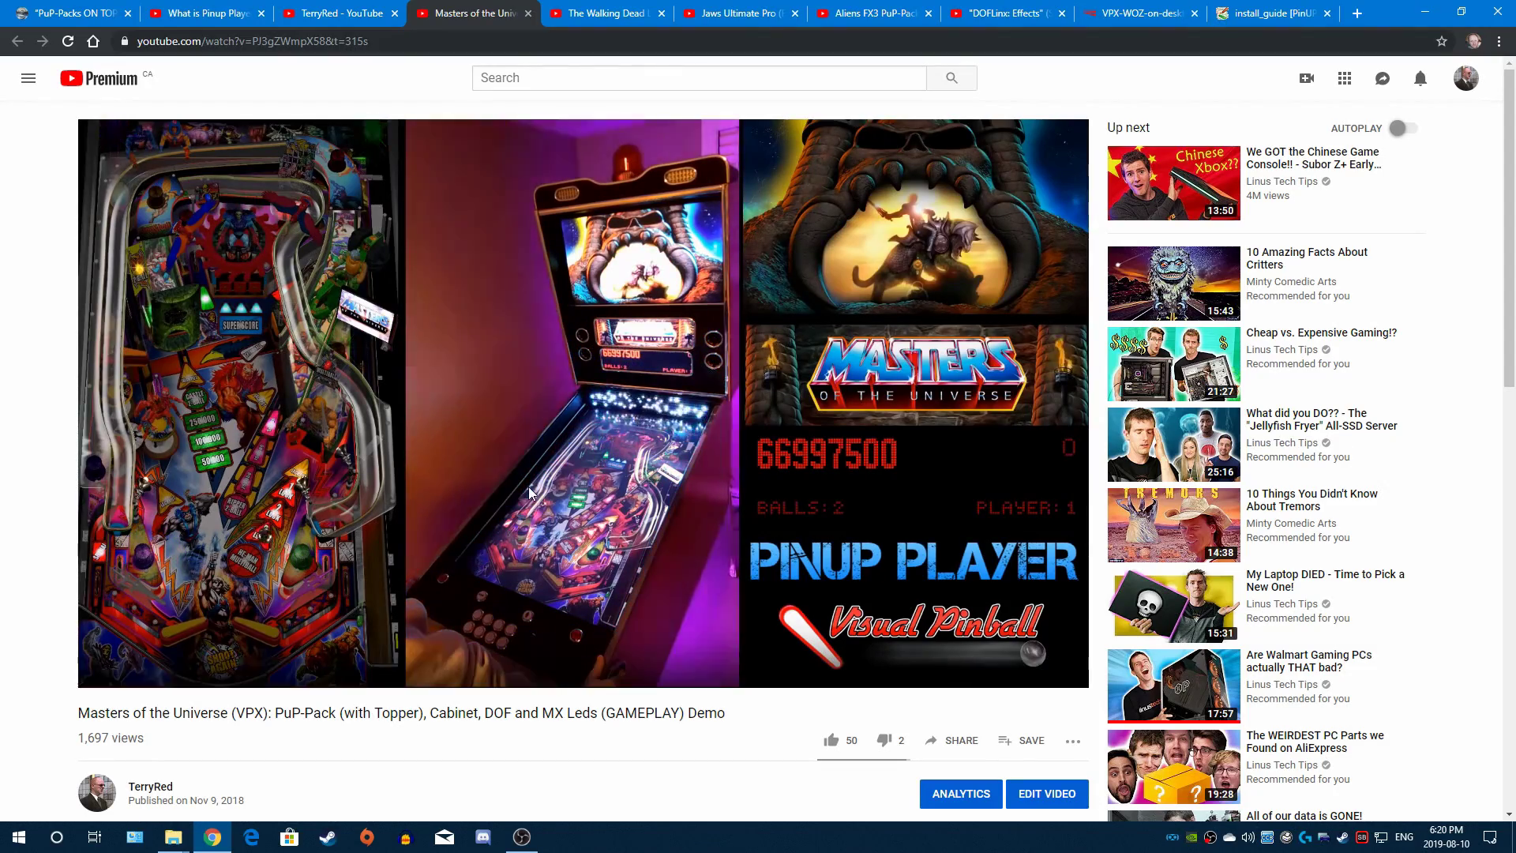
pyautogui.moveTo(667, 398)
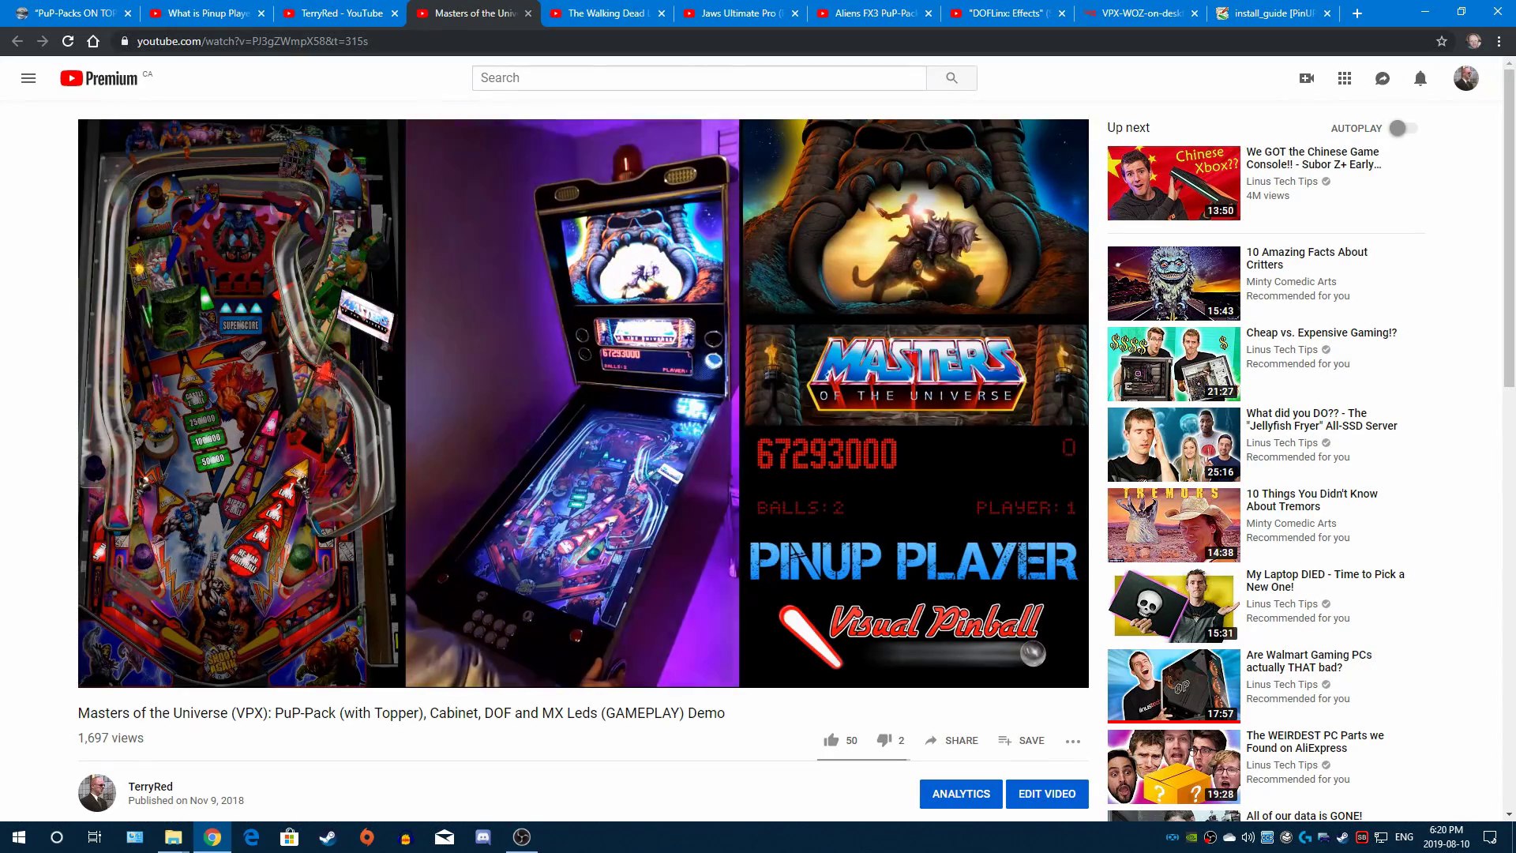
pyautogui.moveTo(928, 176)
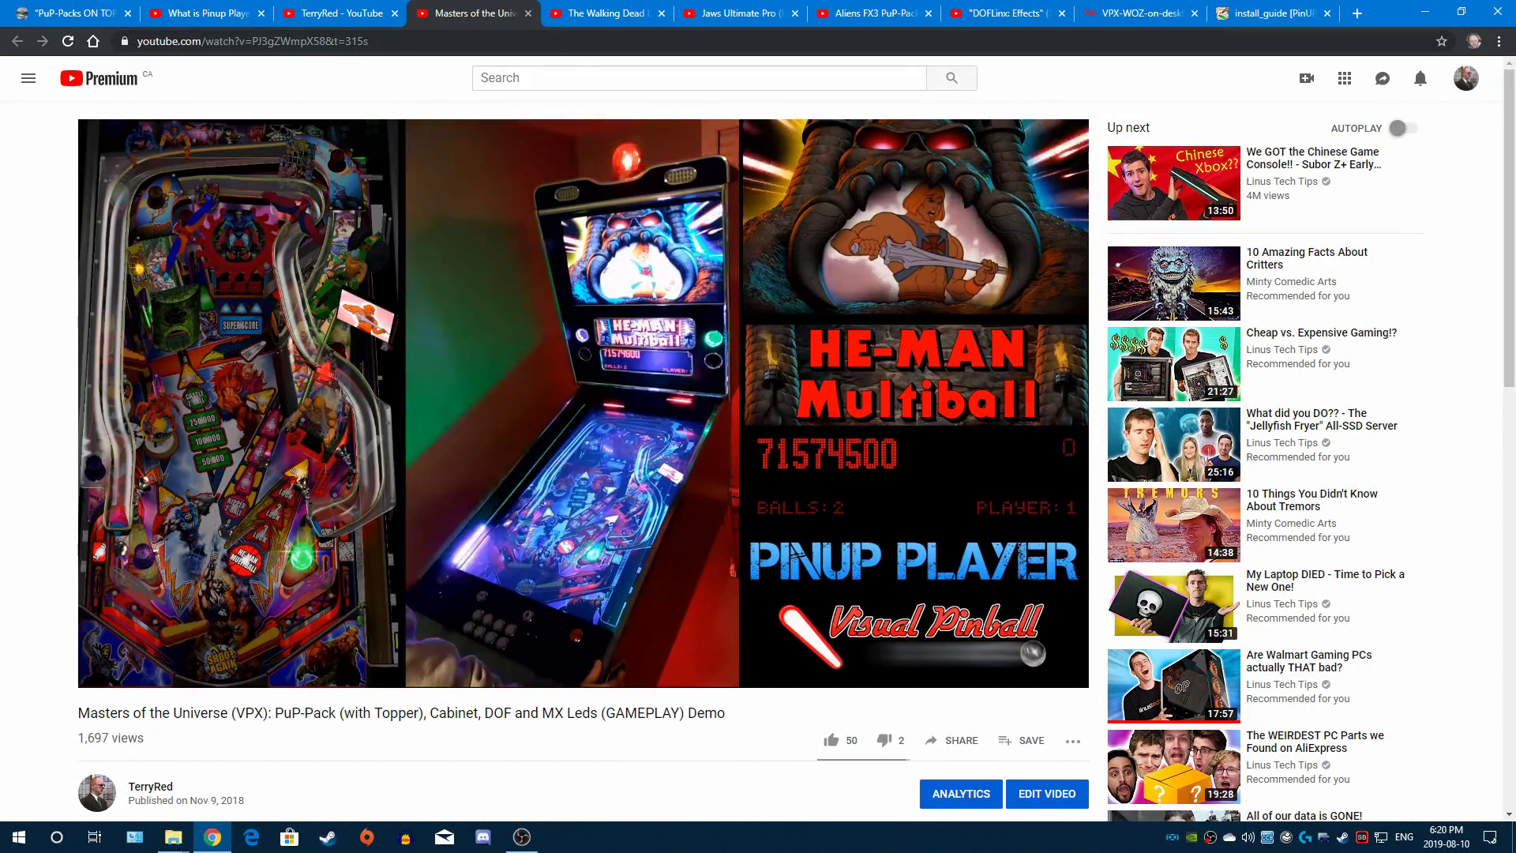
pyautogui.click(761, 468)
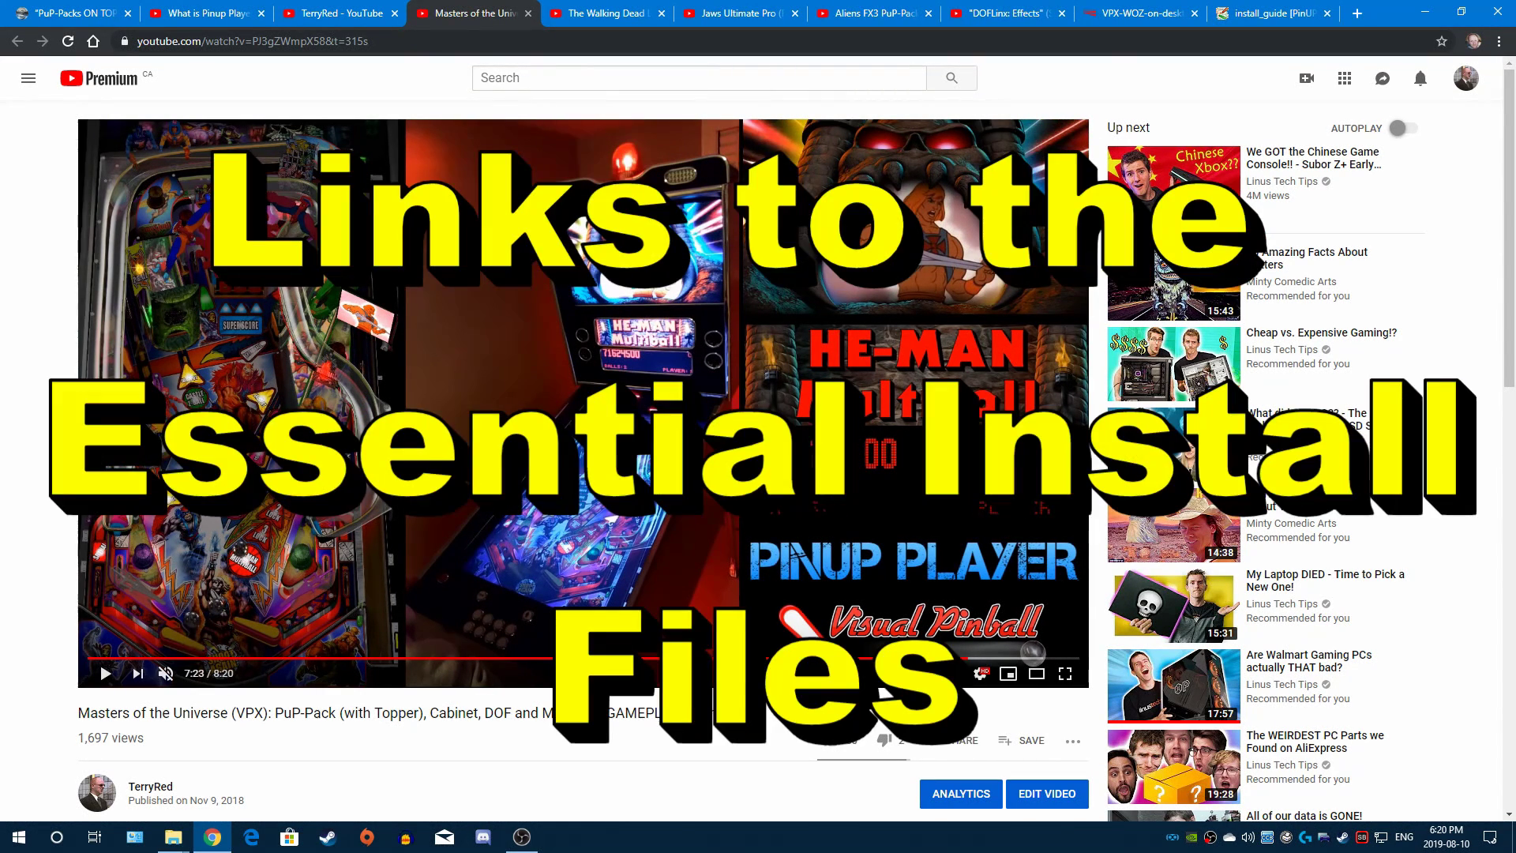
# Step: Open the PinUP Virtual Pinball System wiki's home page and review its overview of Pinup Player, PuP-Packs and Pinup Popper
pyautogui.click(1275, 10)
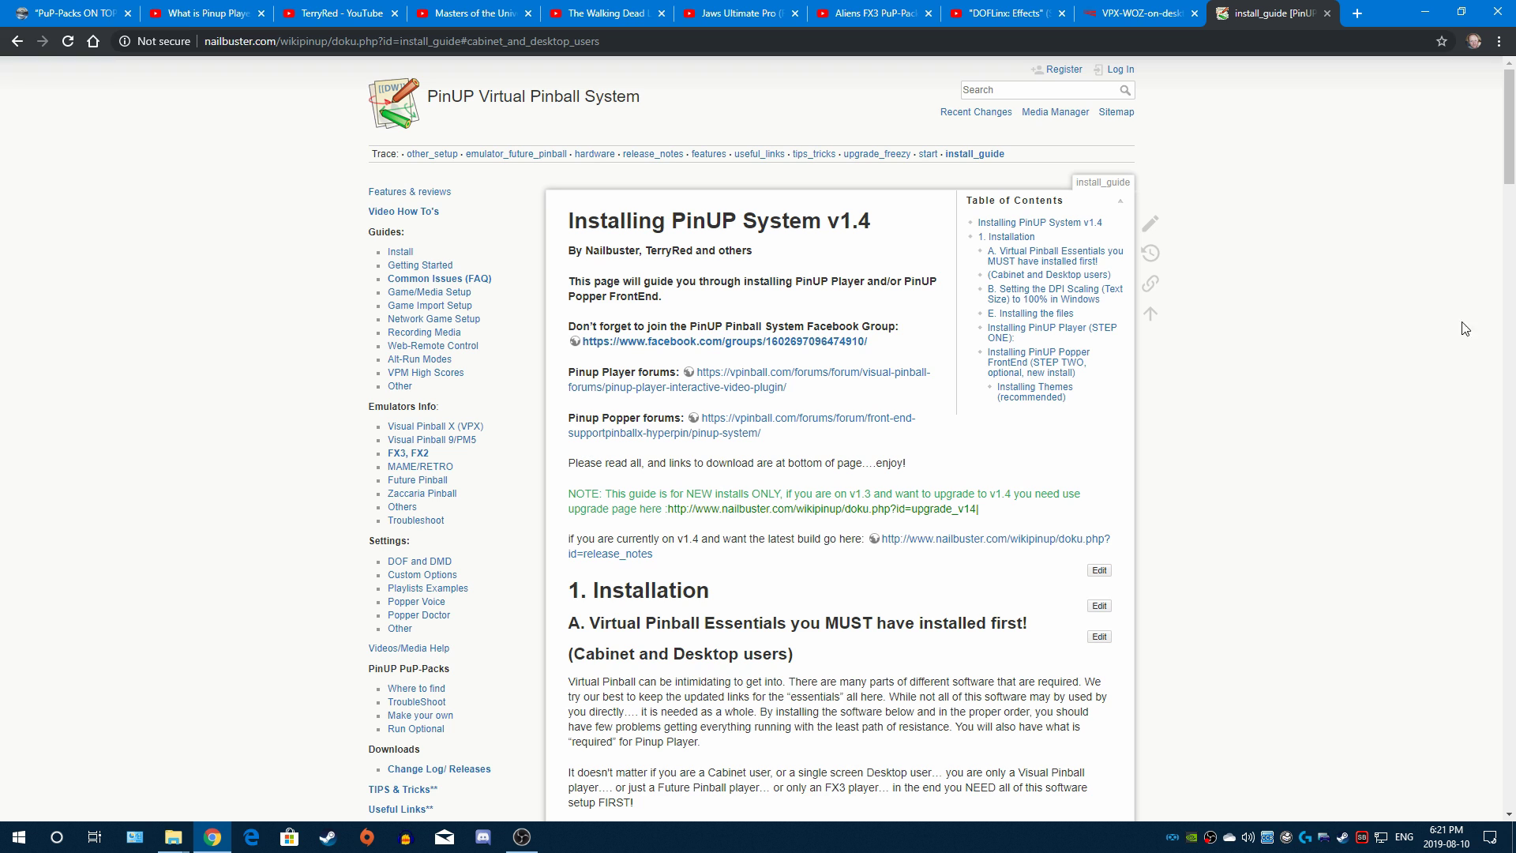
pyautogui.click(407, 95)
pyautogui.scroll(-7, 914, 396)
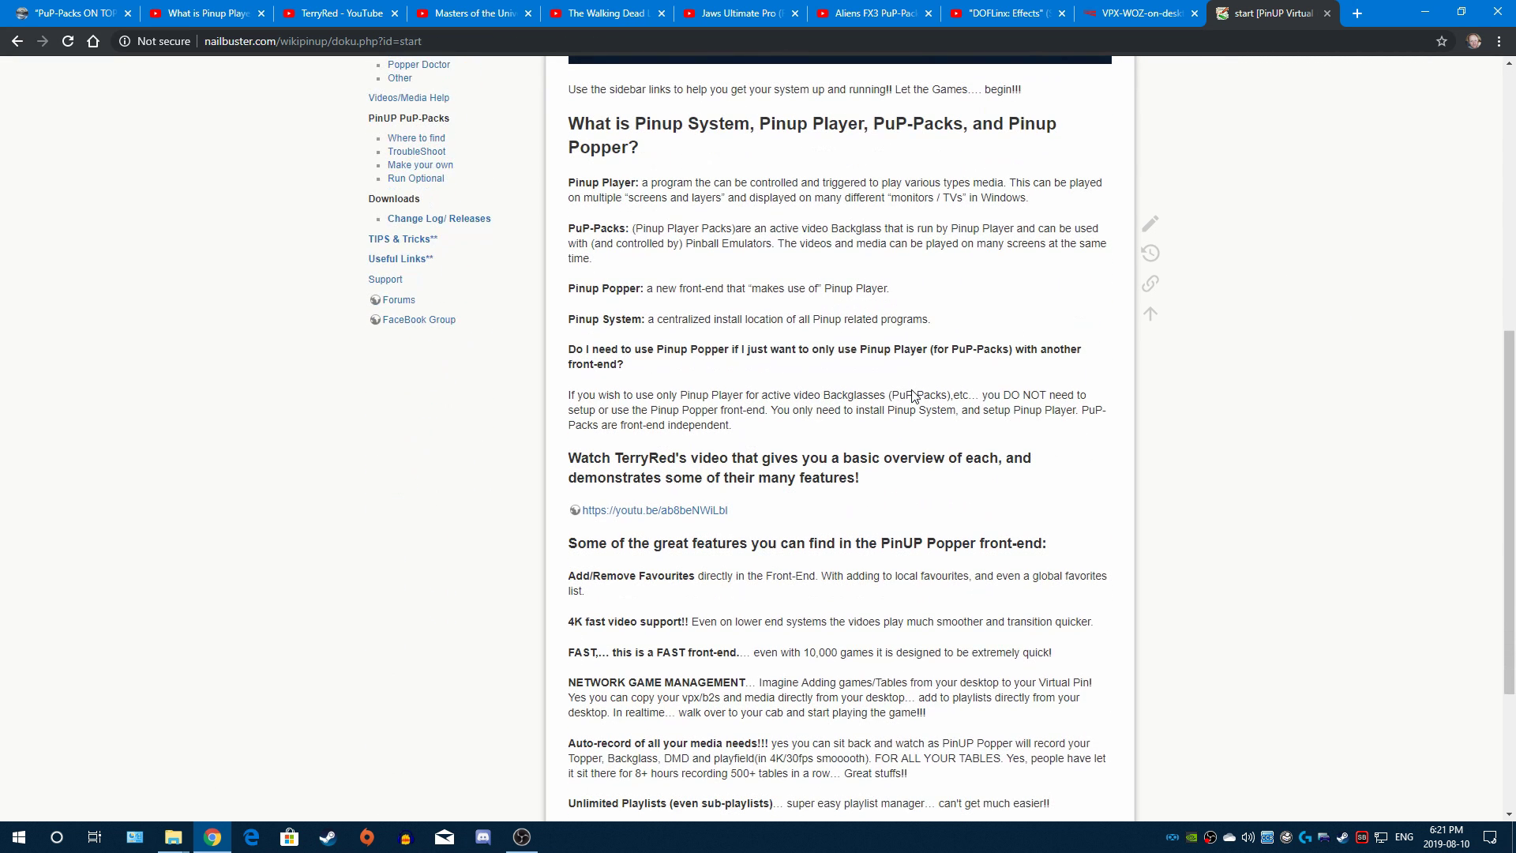
pyautogui.scroll(7, 887, 395)
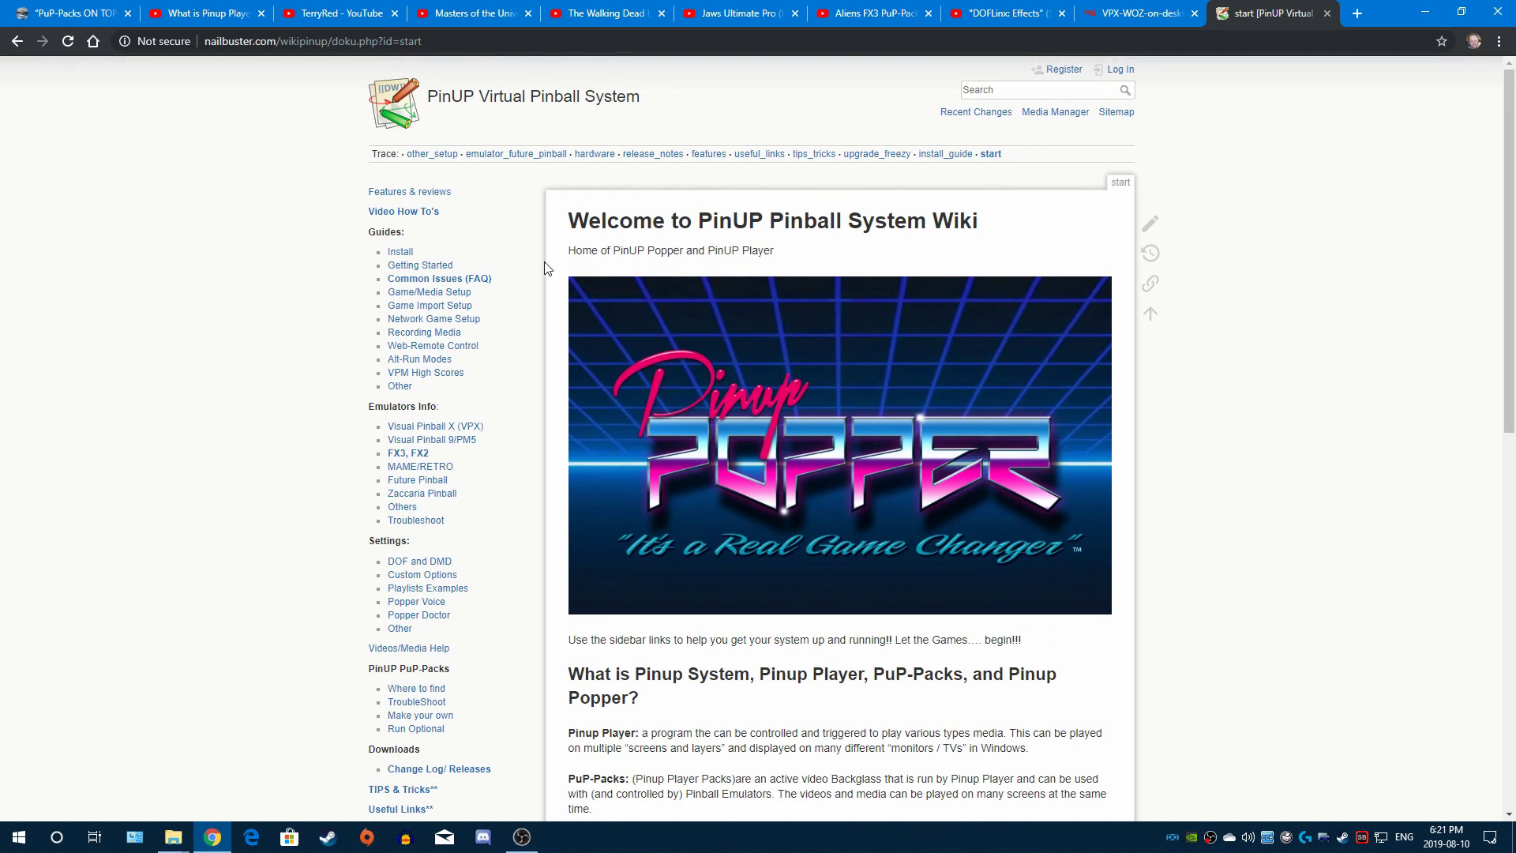
# Step: Open the wiki's Install guide and read the Virtual Pinball Essentials section through to the 7zip entry
pyautogui.click(401, 251)
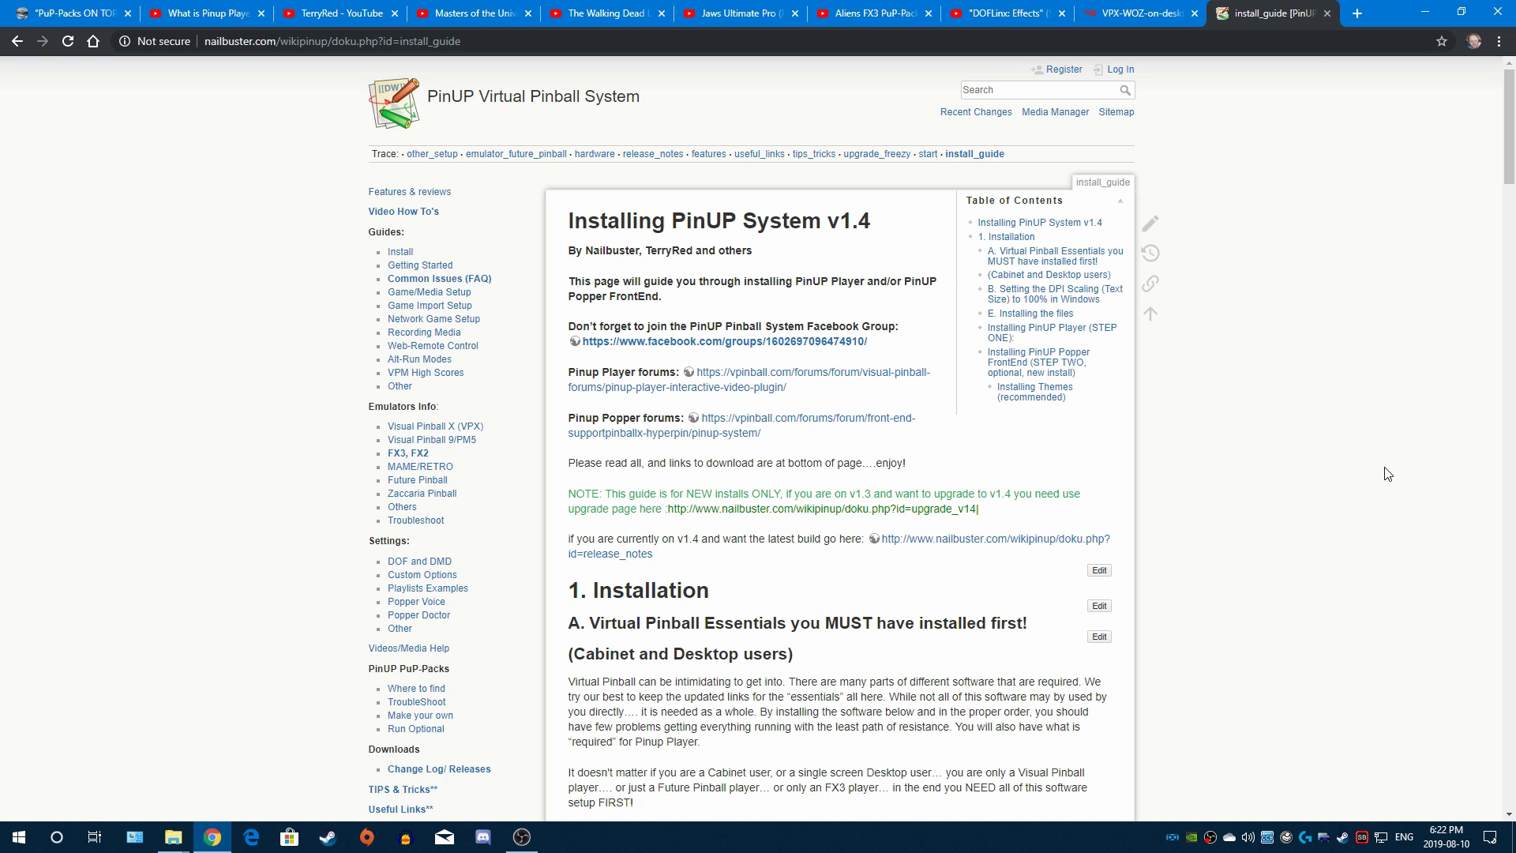
pyautogui.scroll(-2, 1359, 489)
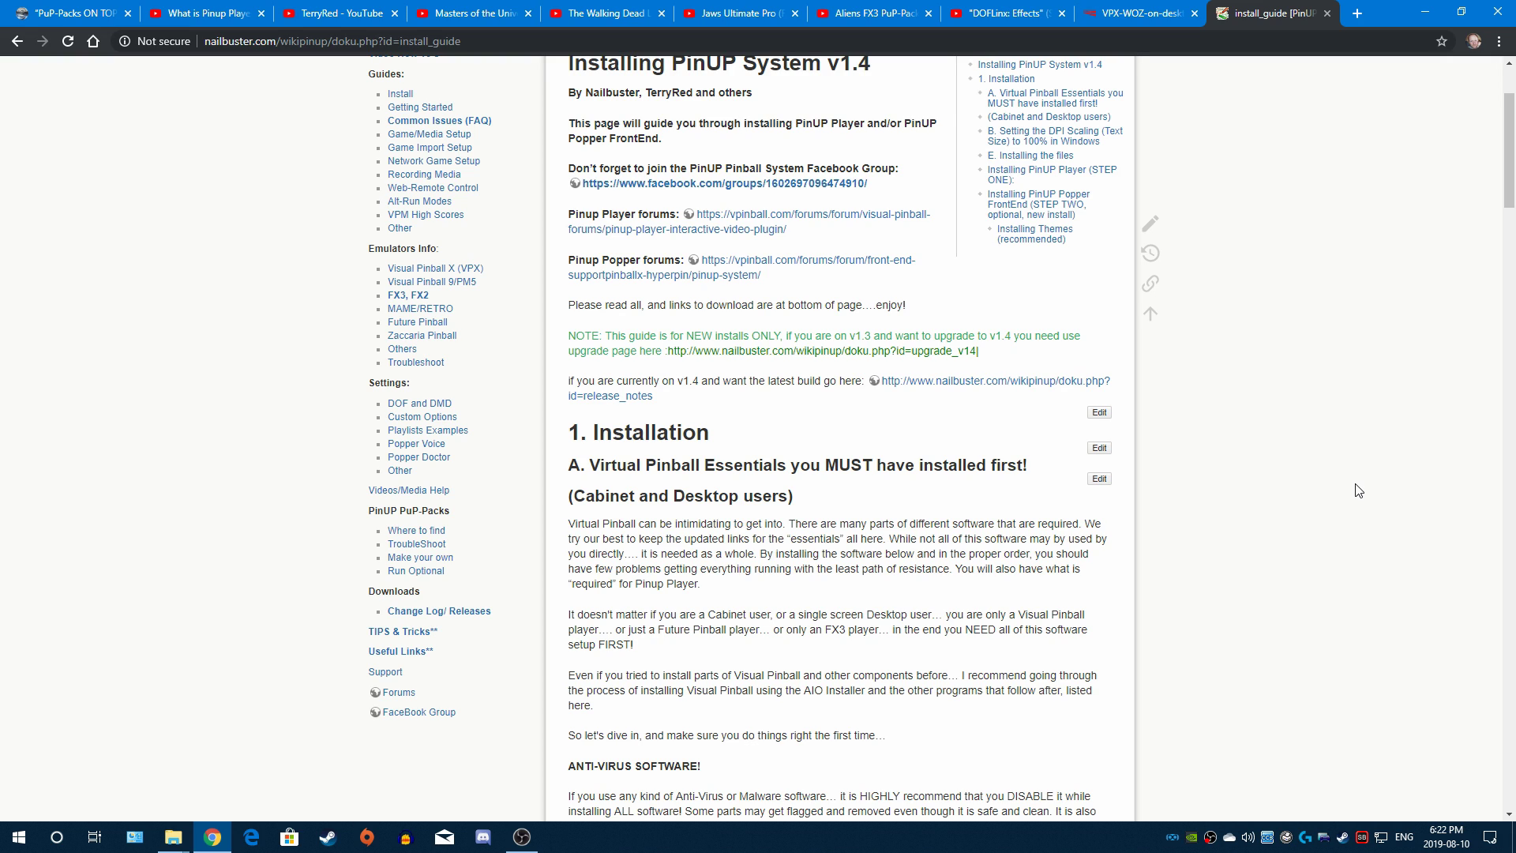
pyautogui.scroll(-1, 1358, 491)
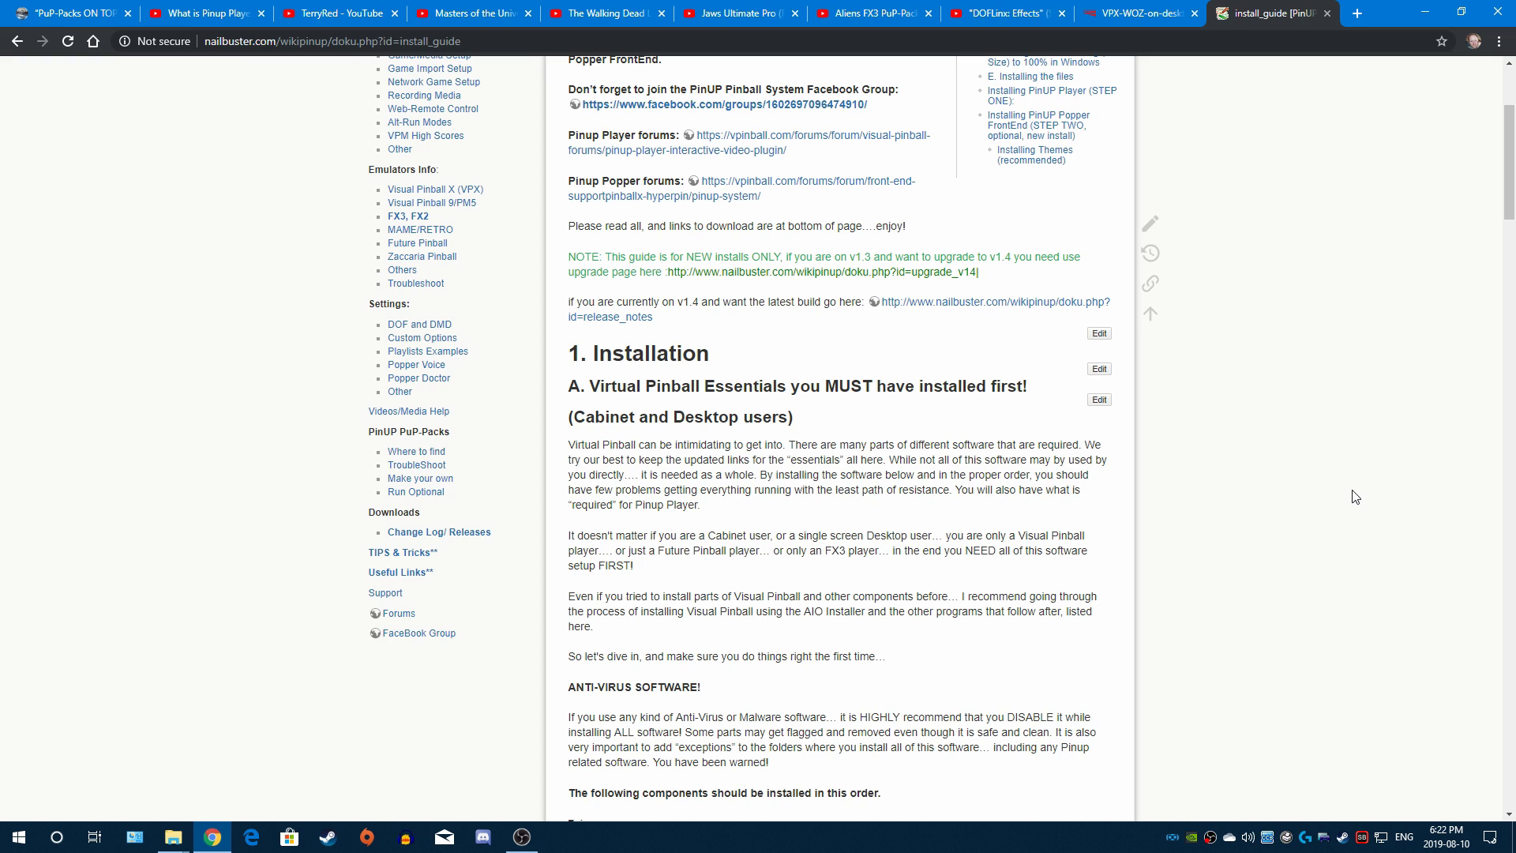
pyautogui.scroll(2, 1357, 496)
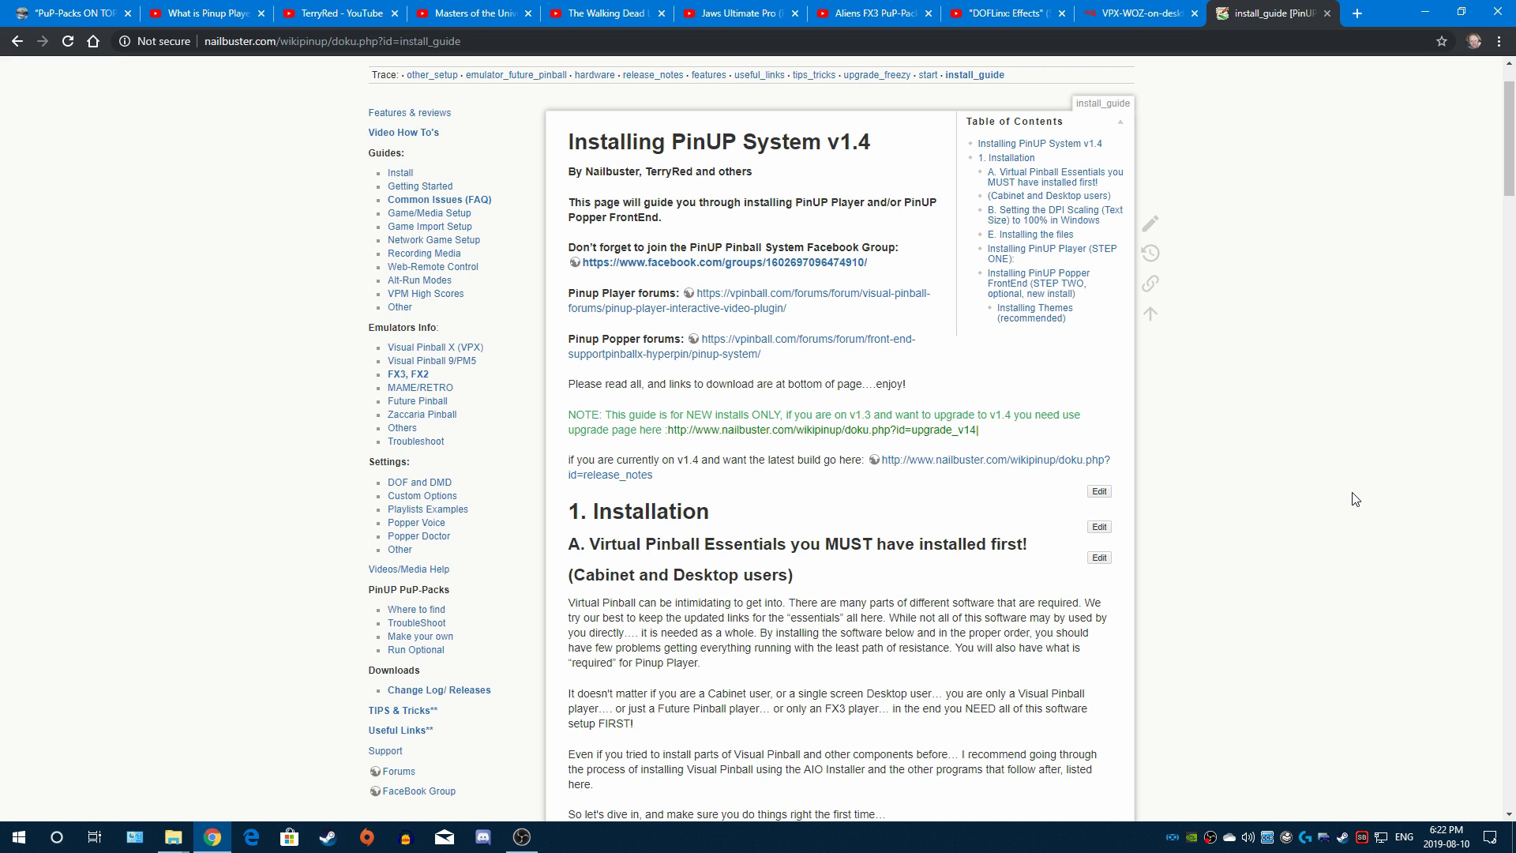
pyautogui.scroll(-3, 1356, 499)
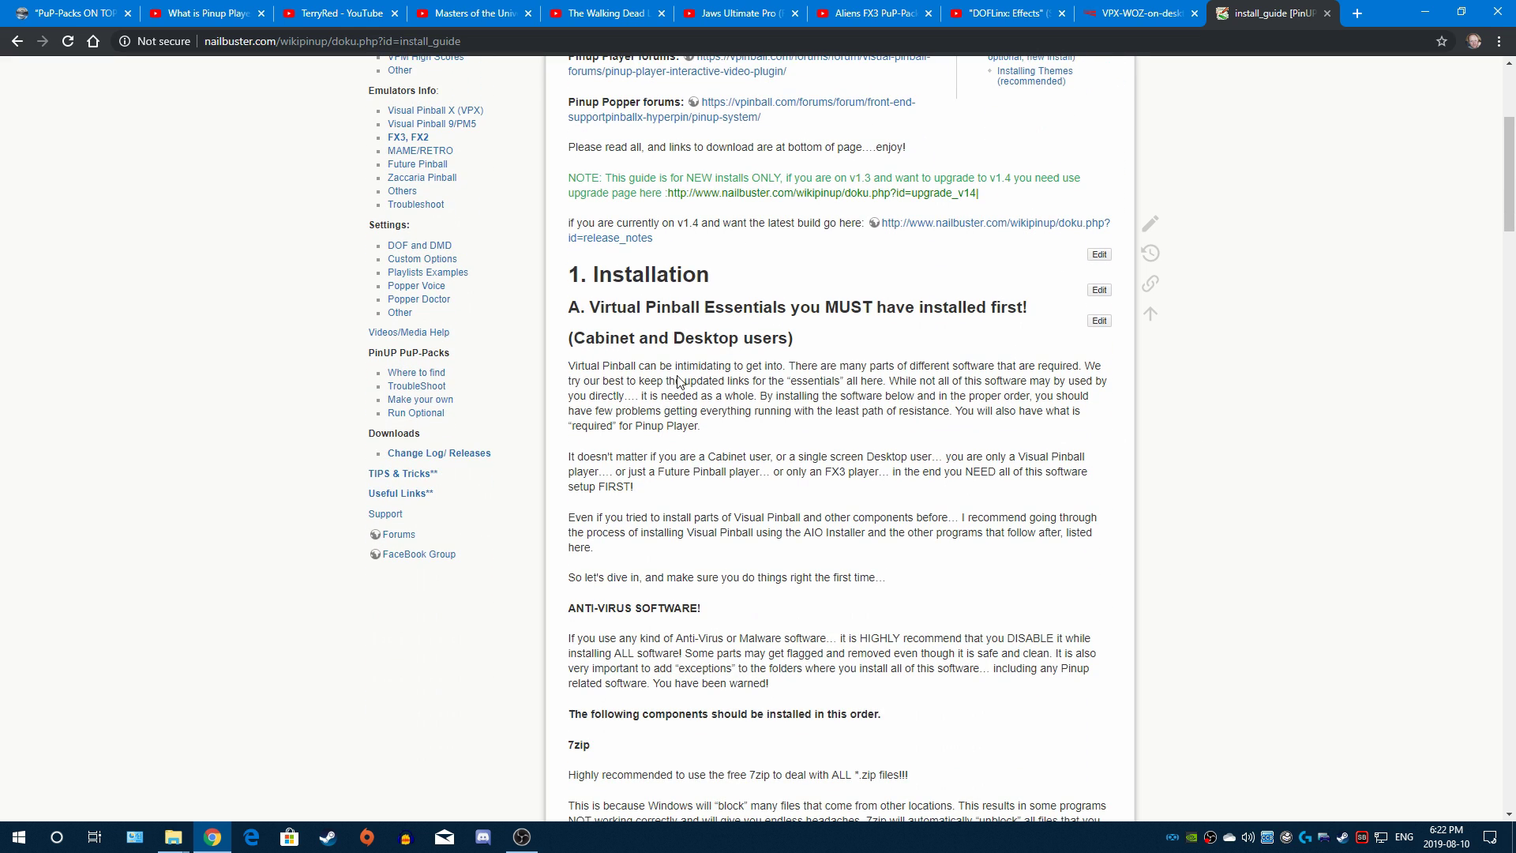
pyautogui.scroll(-2, 1015, 580)
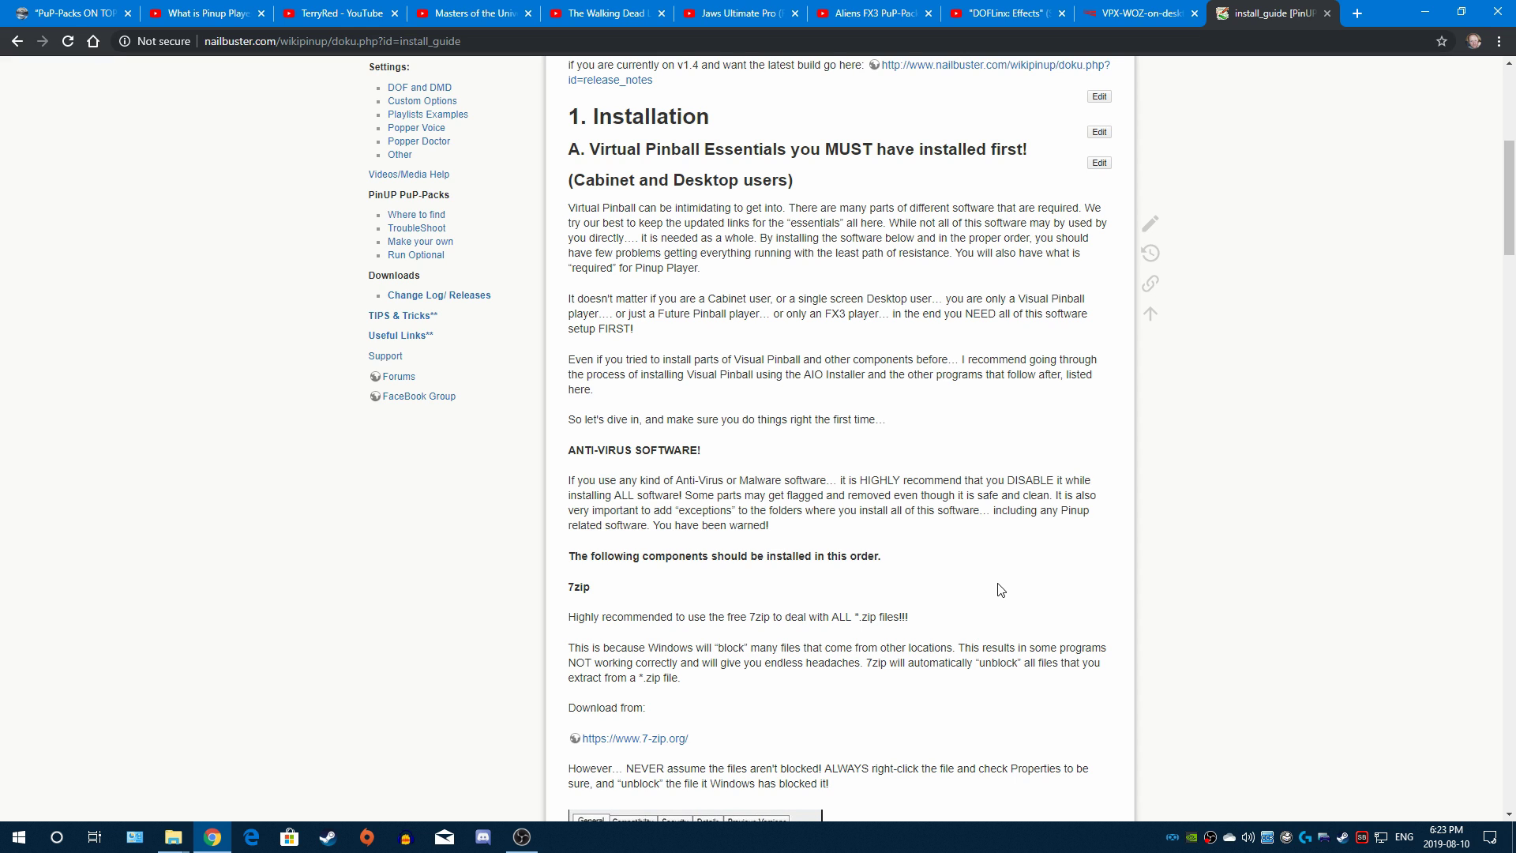
pyautogui.scroll(-4, 1001, 590)
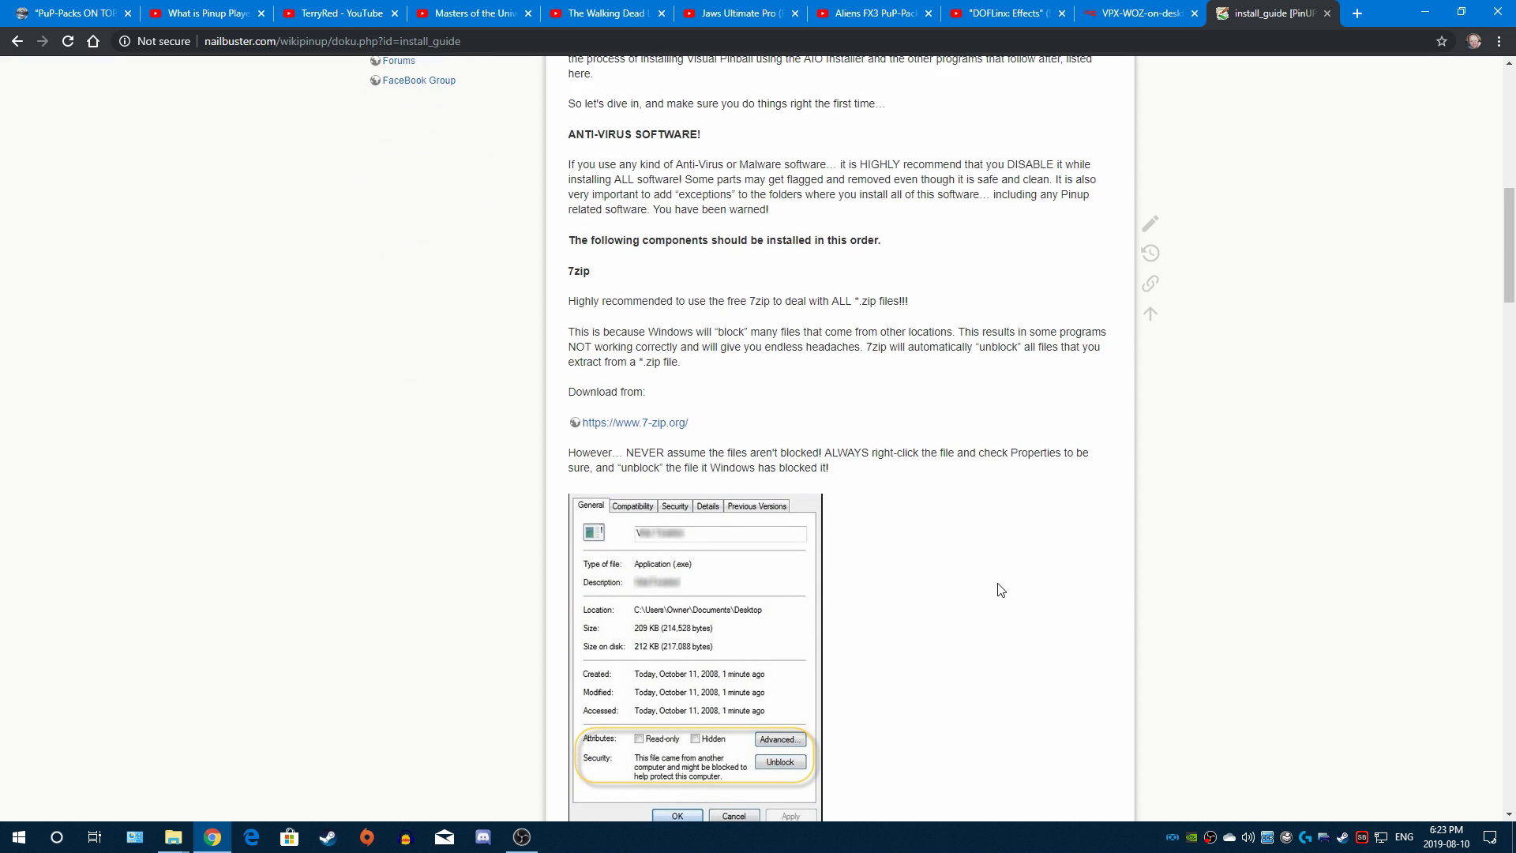
# Step: Open the 7-Zip site from the guide and save the 32-bit installer 7z1900.exe in the Virtual Pinball Essentials folder
pyautogui.middleClick(679, 423)
pyautogui.click(1264, 12)
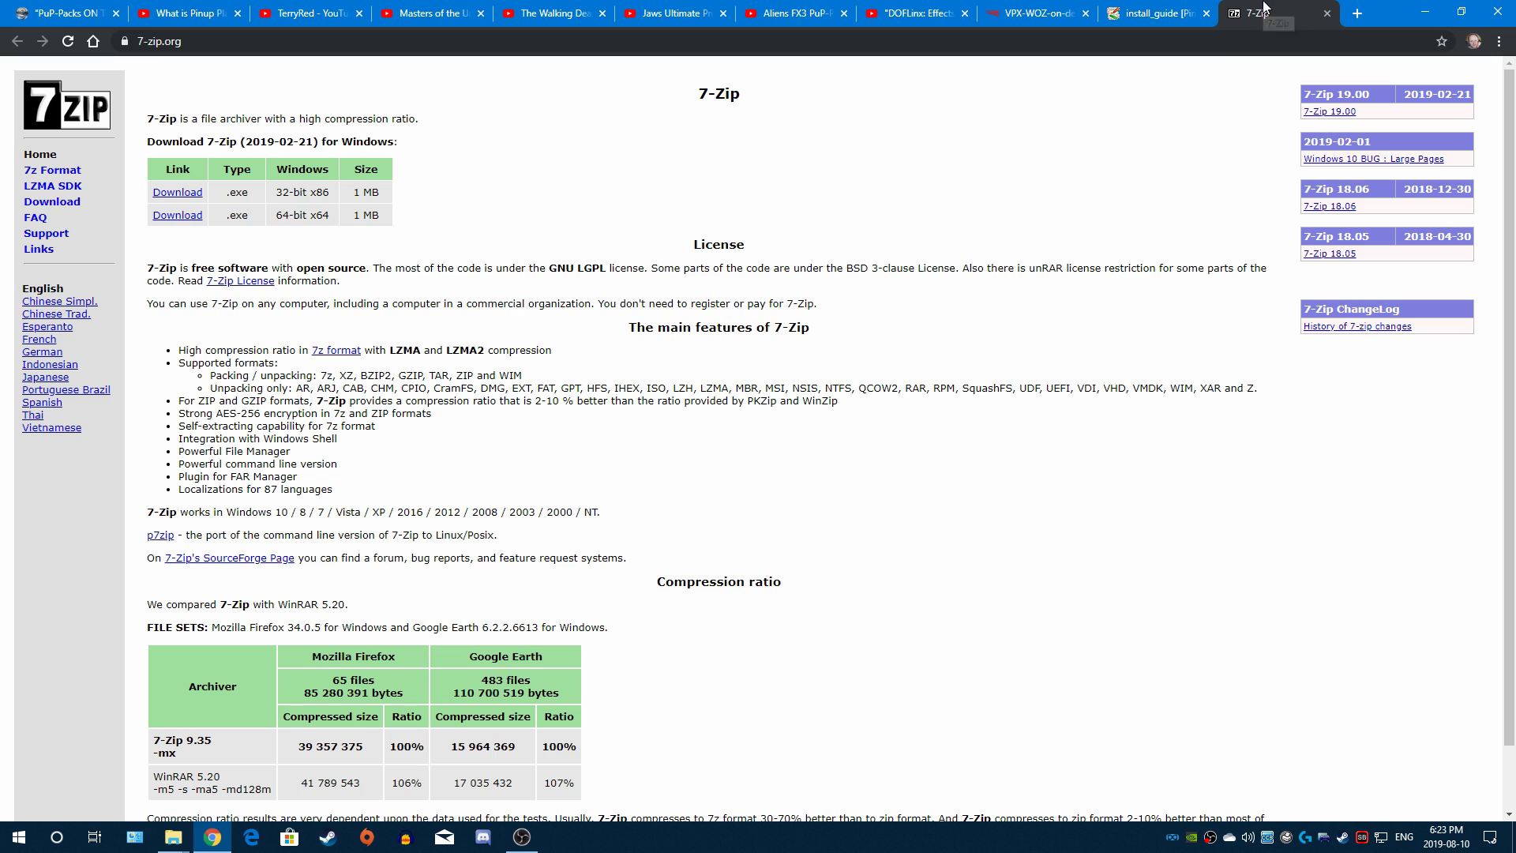
pyautogui.click(177, 204)
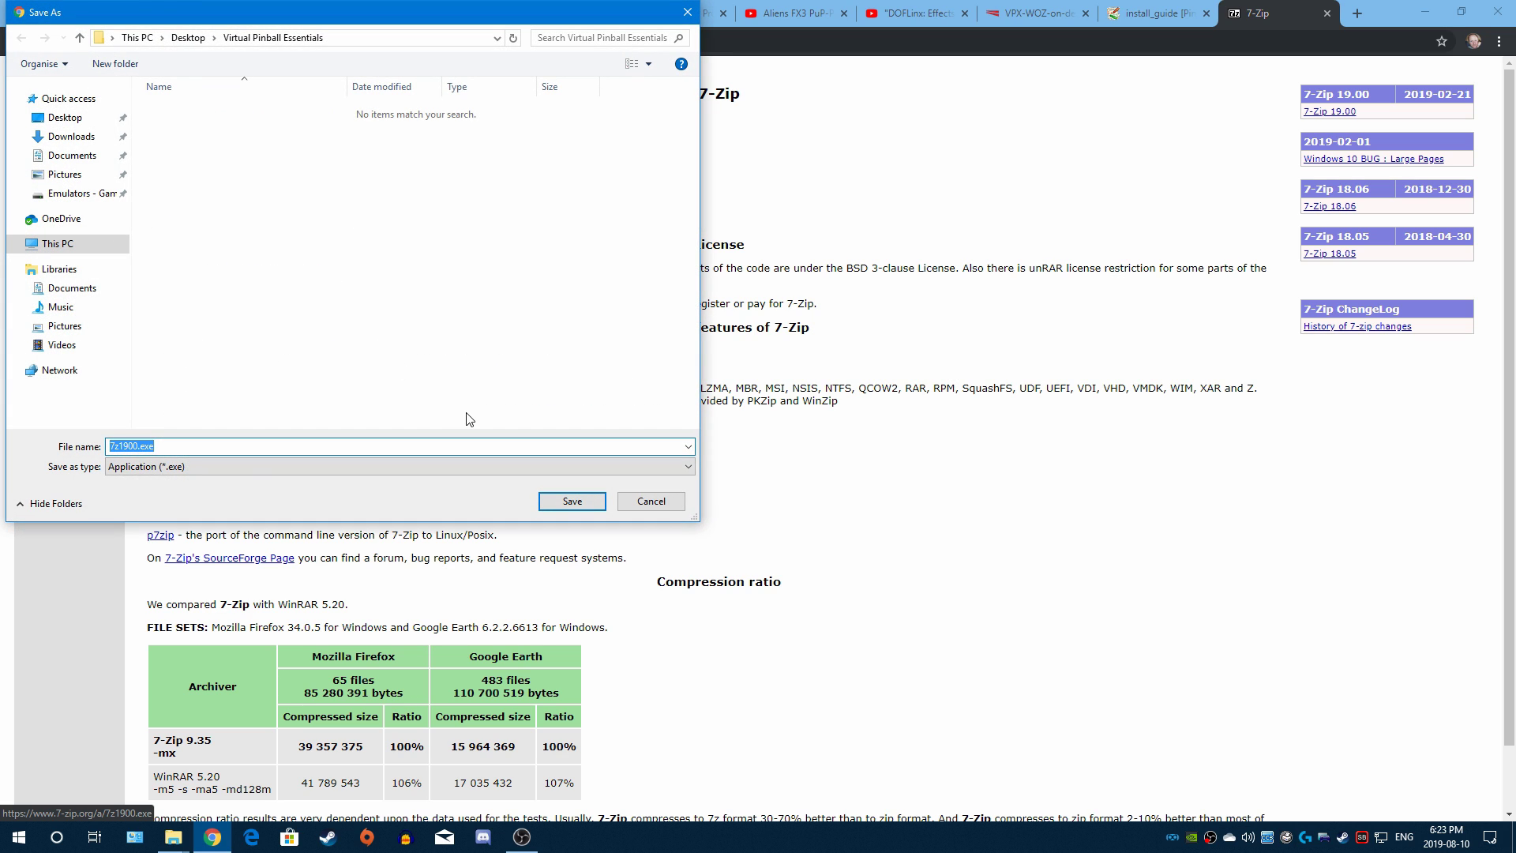
pyautogui.click(554, 503)
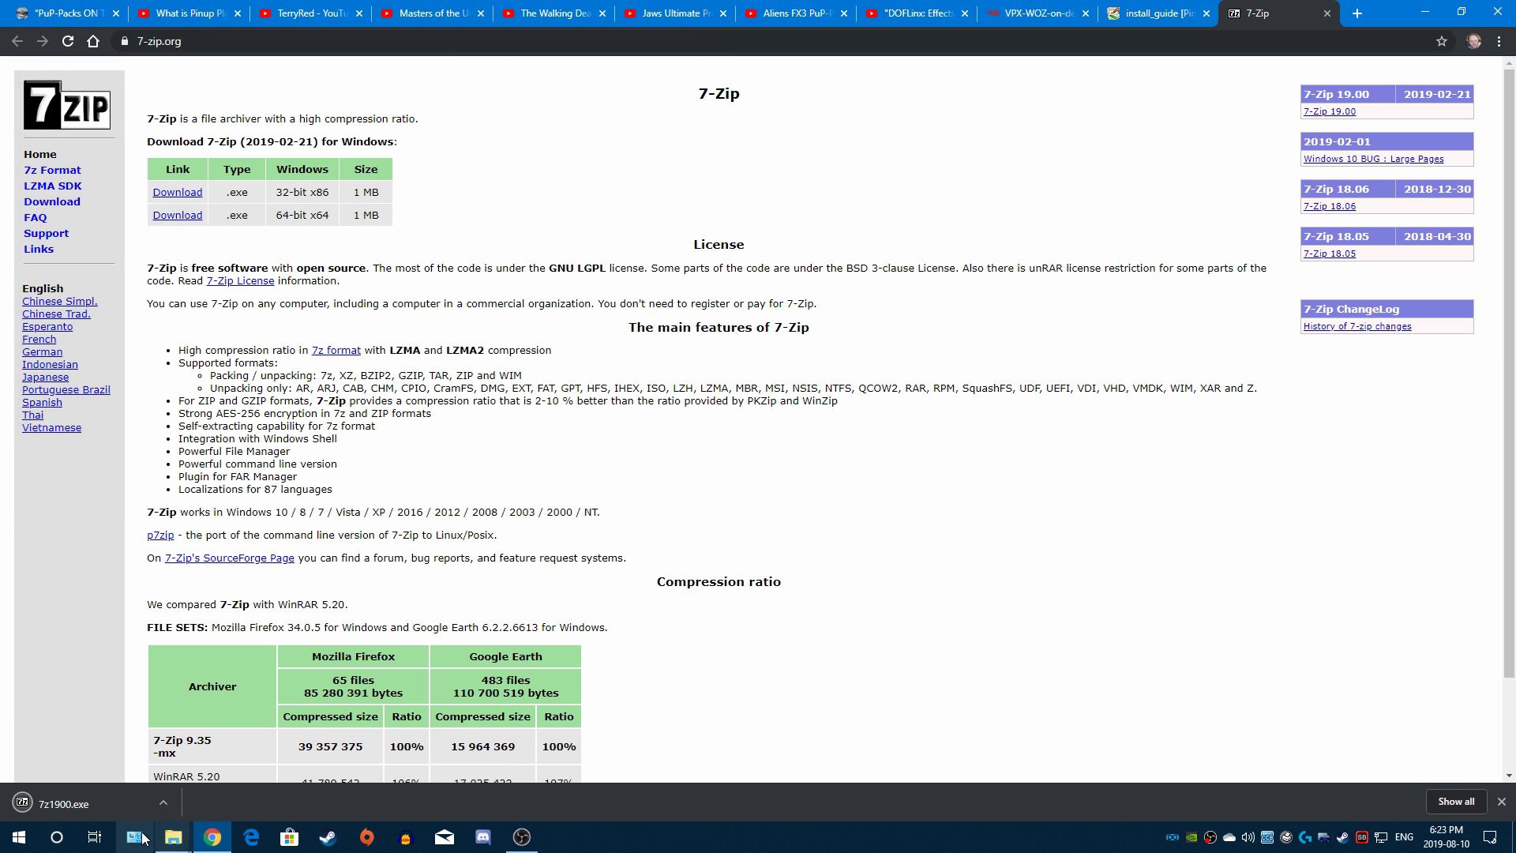
# Step: Run the downloaded 7z1900.exe, install 7-Zip to C:\Program Files (x86)\7-Zip\ and close the setup
pyautogui.click(87, 803)
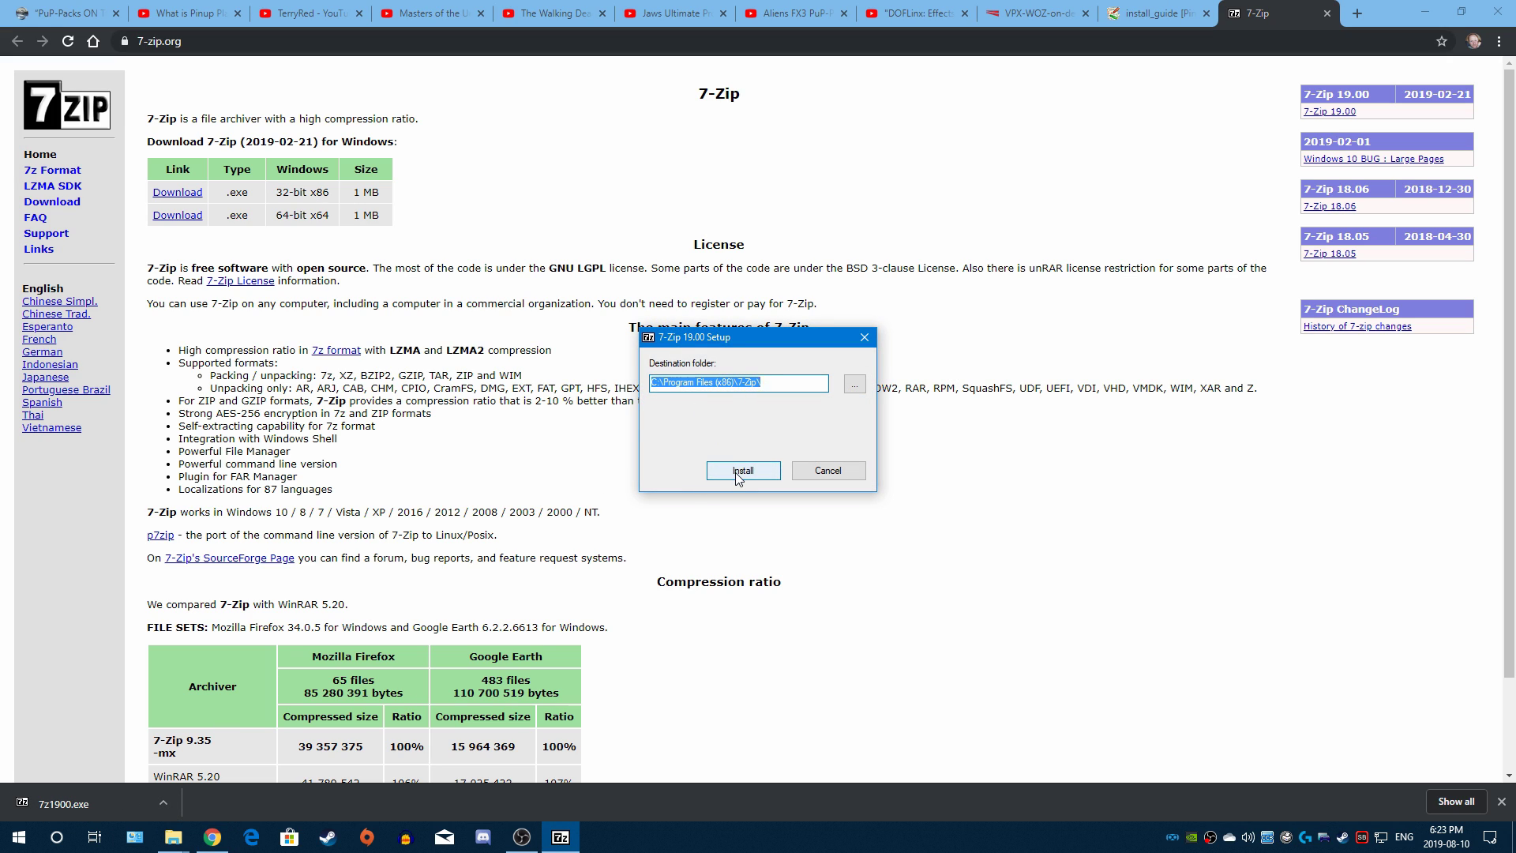
pyautogui.click(736, 472)
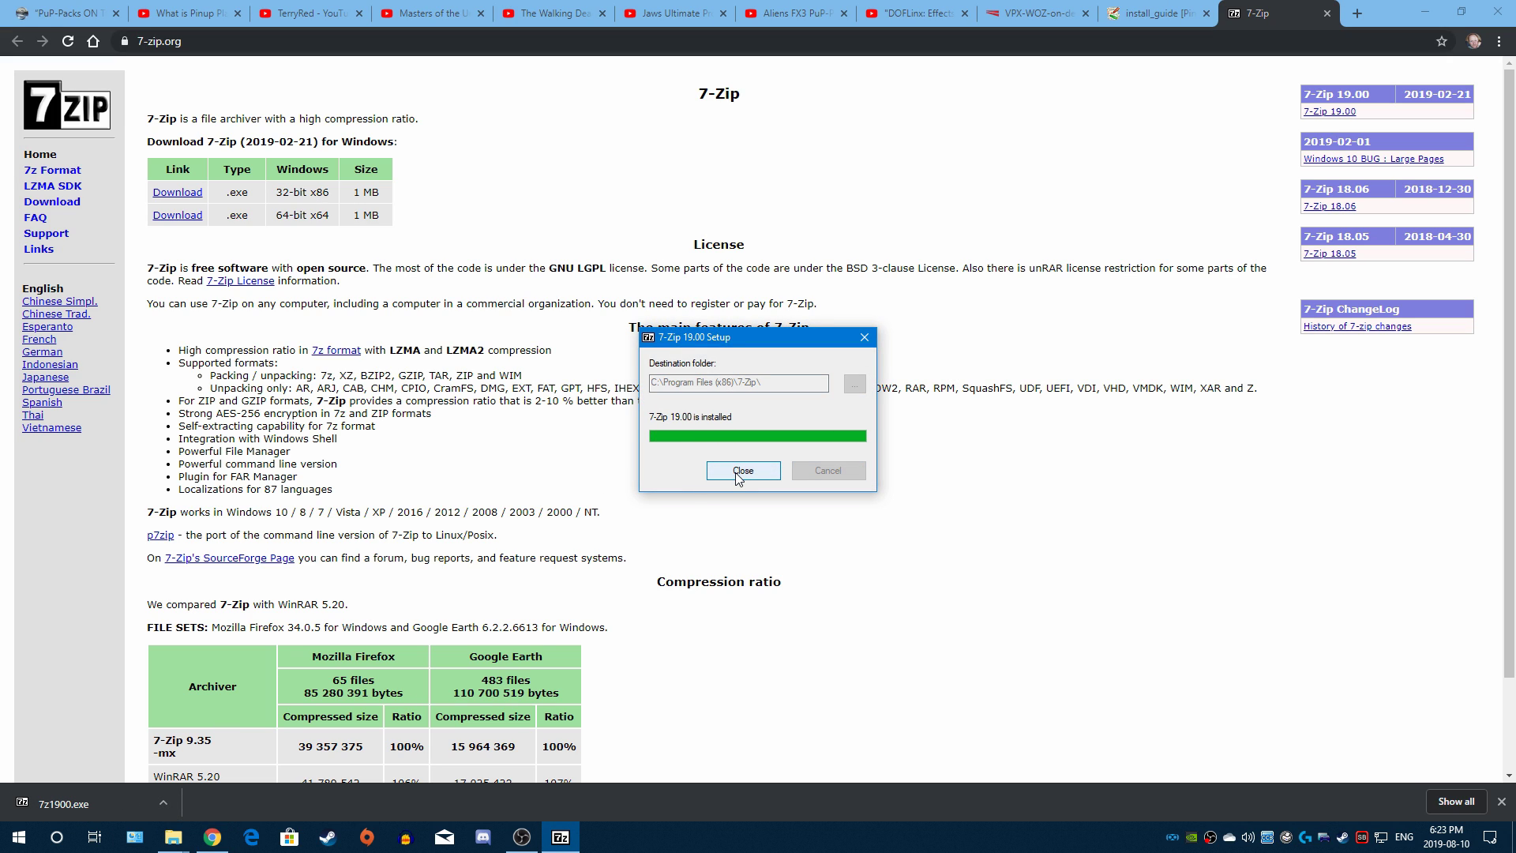
pyautogui.click(740, 472)
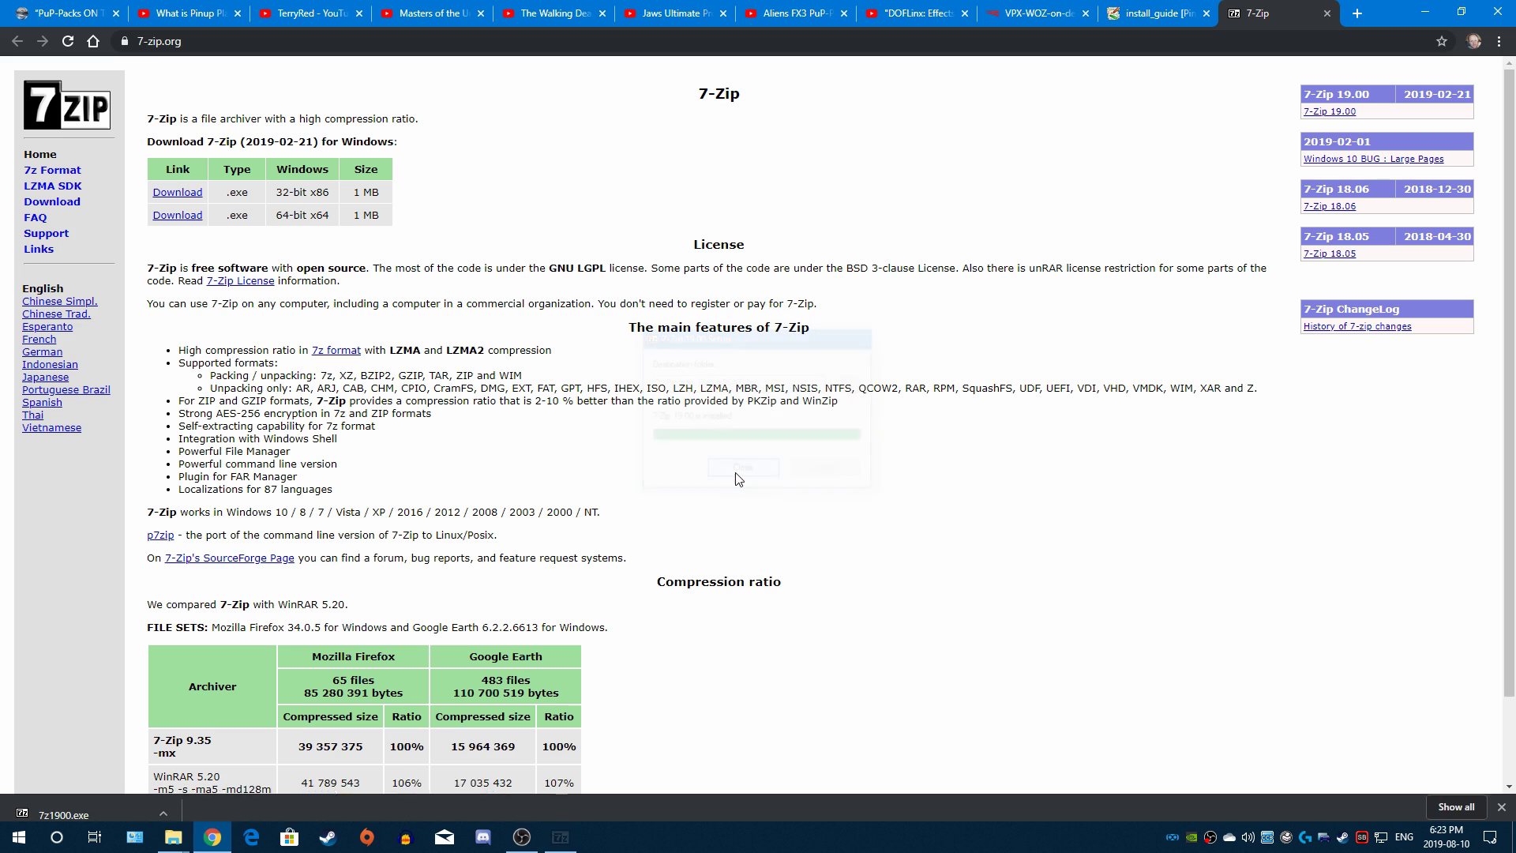
# Step: Close the 7-Zip page and inspect the properties of 7z1900.exe in the Virtual Pinball Essentials folder for a security block
pyautogui.middleClick(1274, 13)
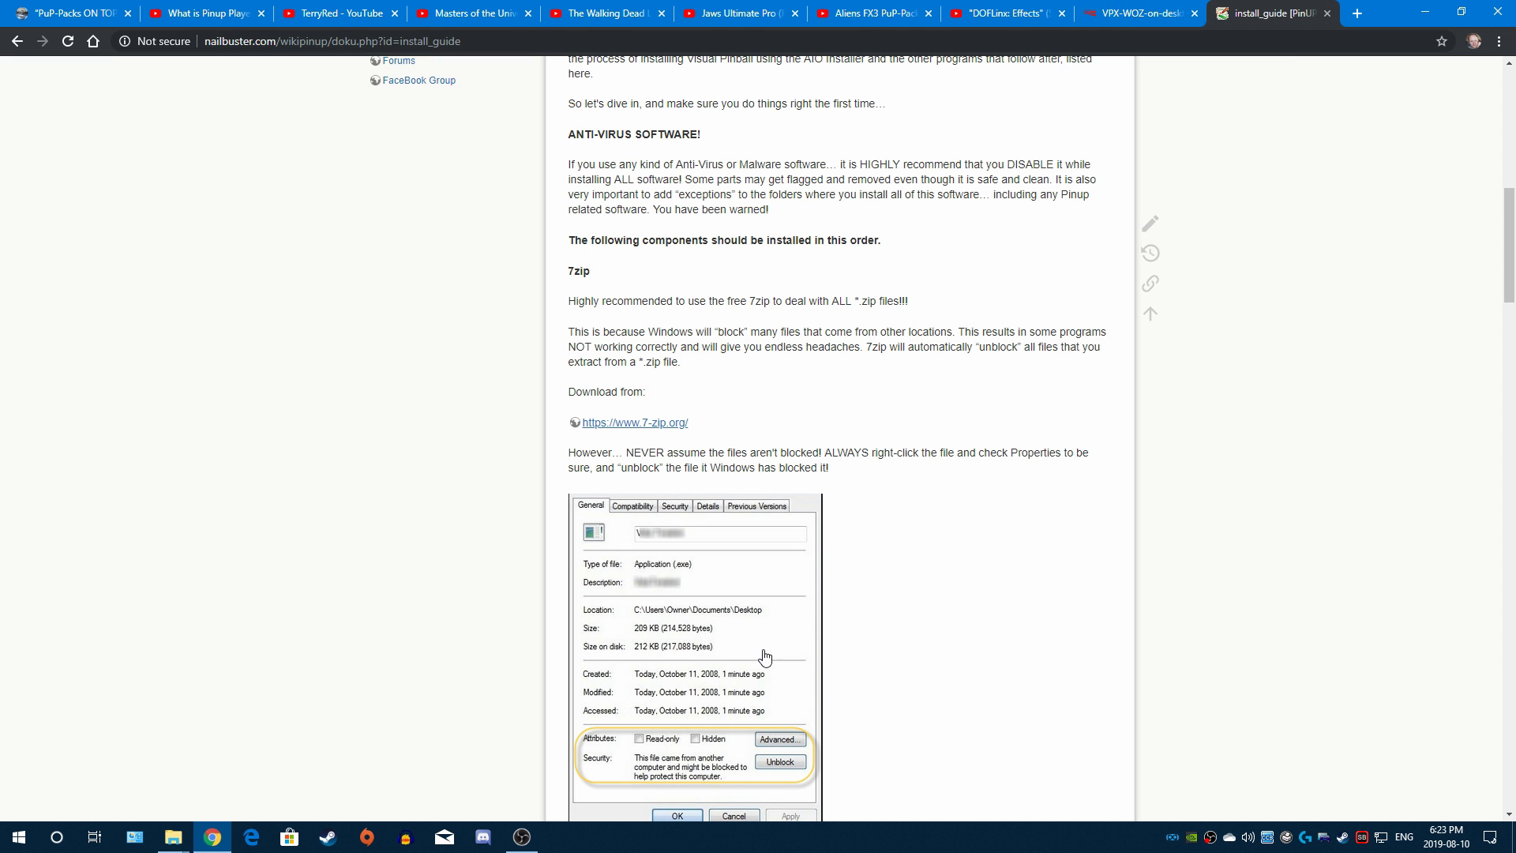
pyautogui.scroll(-4, 763, 653)
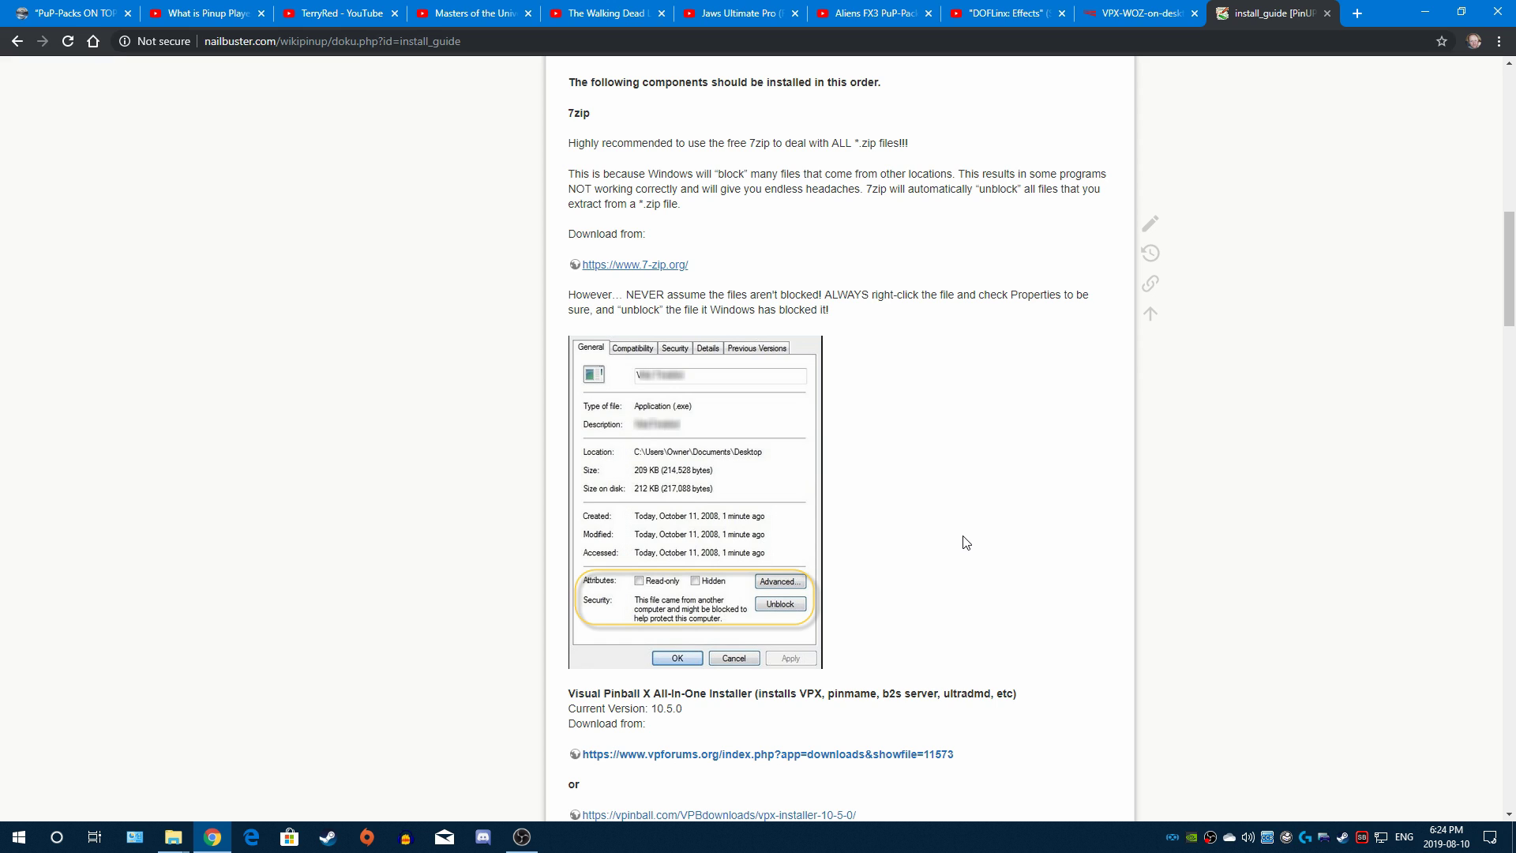
pyautogui.click(171, 836)
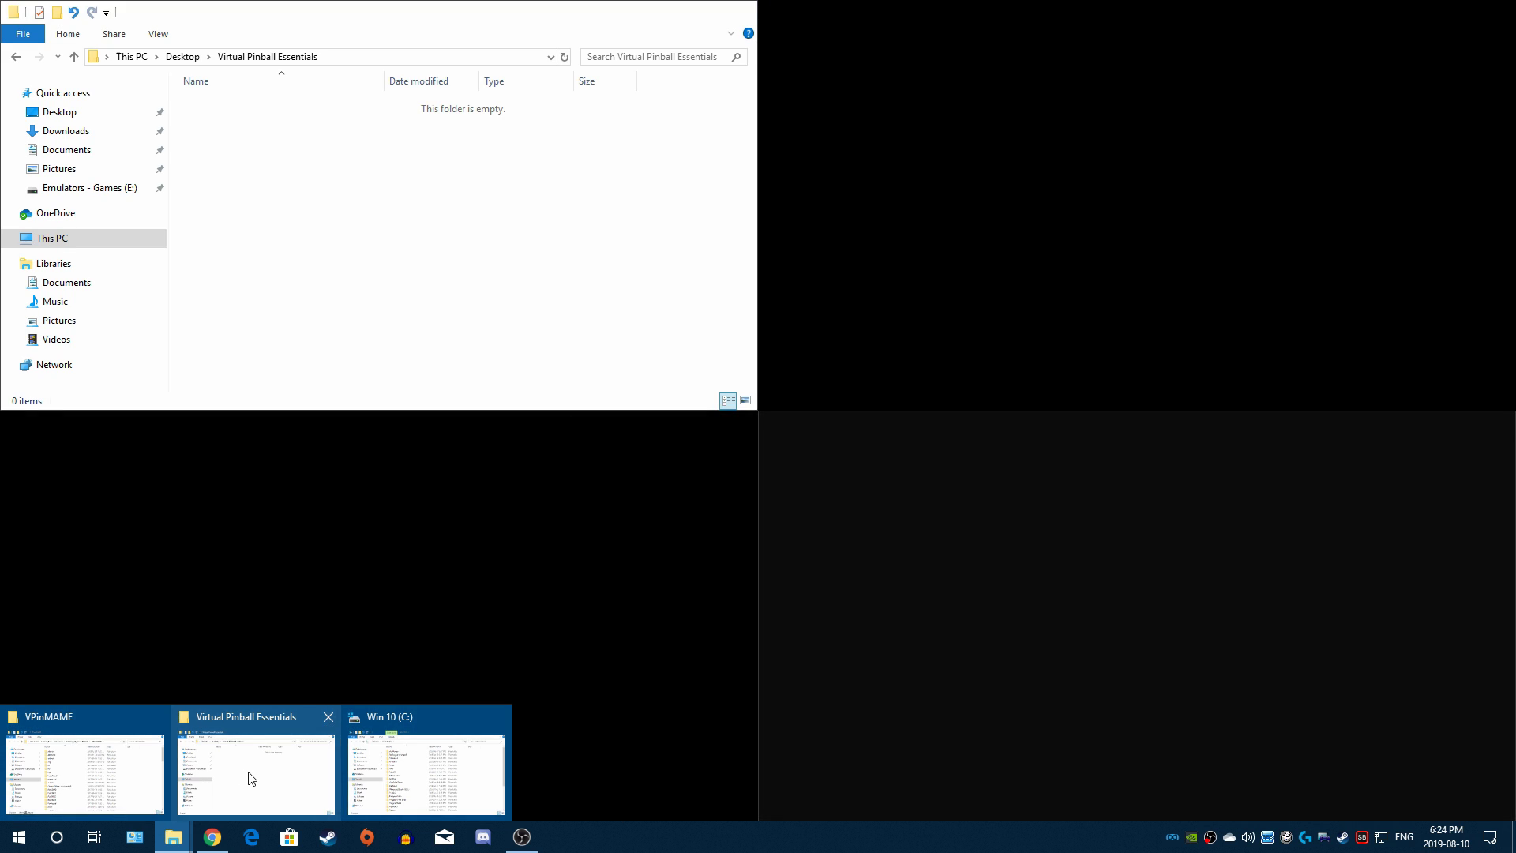
pyautogui.click(249, 771)
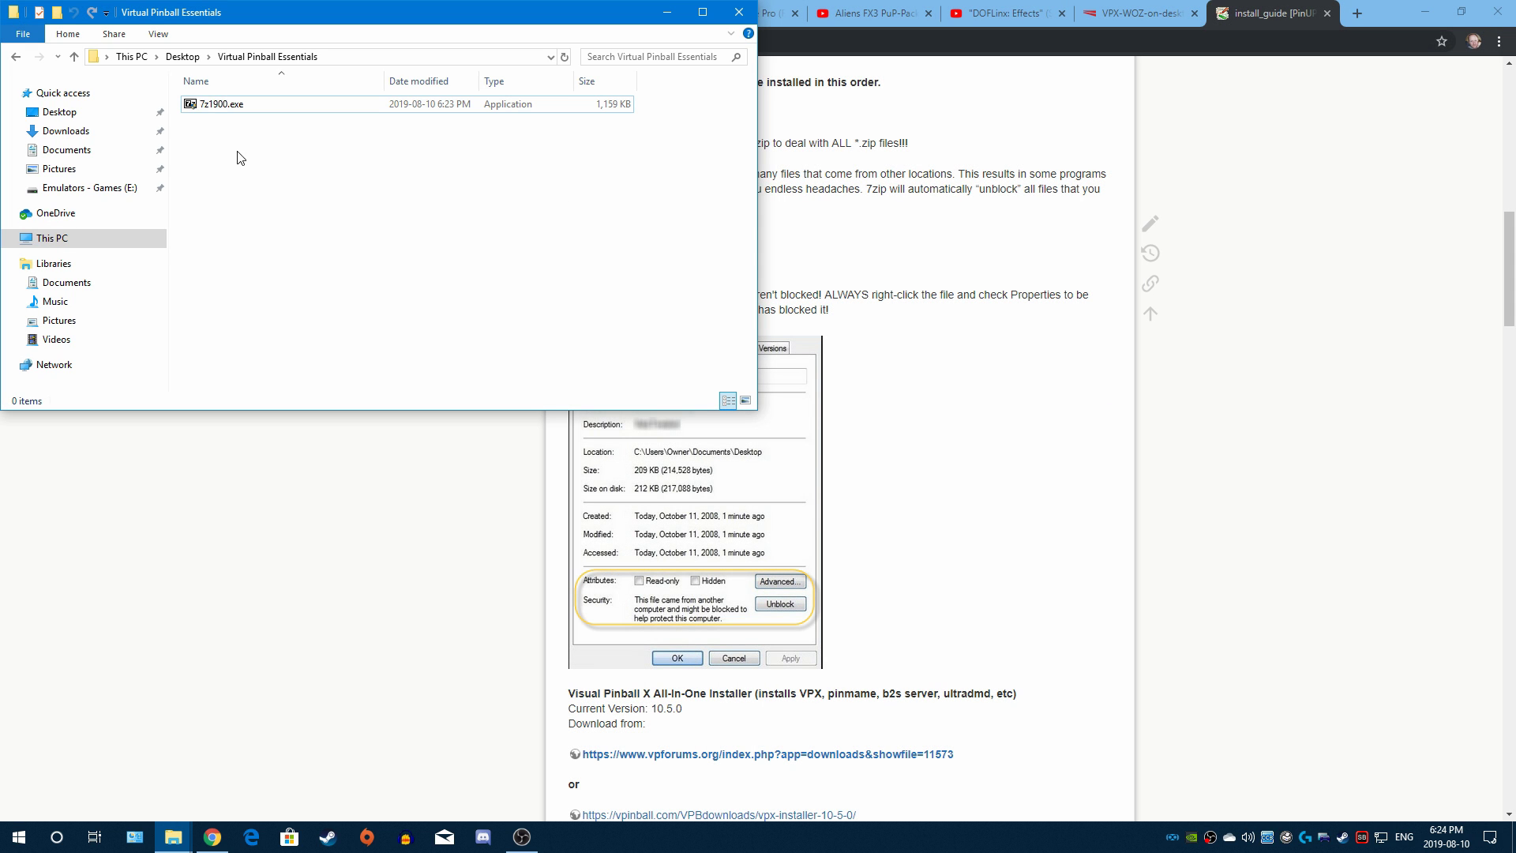
pyautogui.click(208, 107)
pyautogui.rightClick(208, 106)
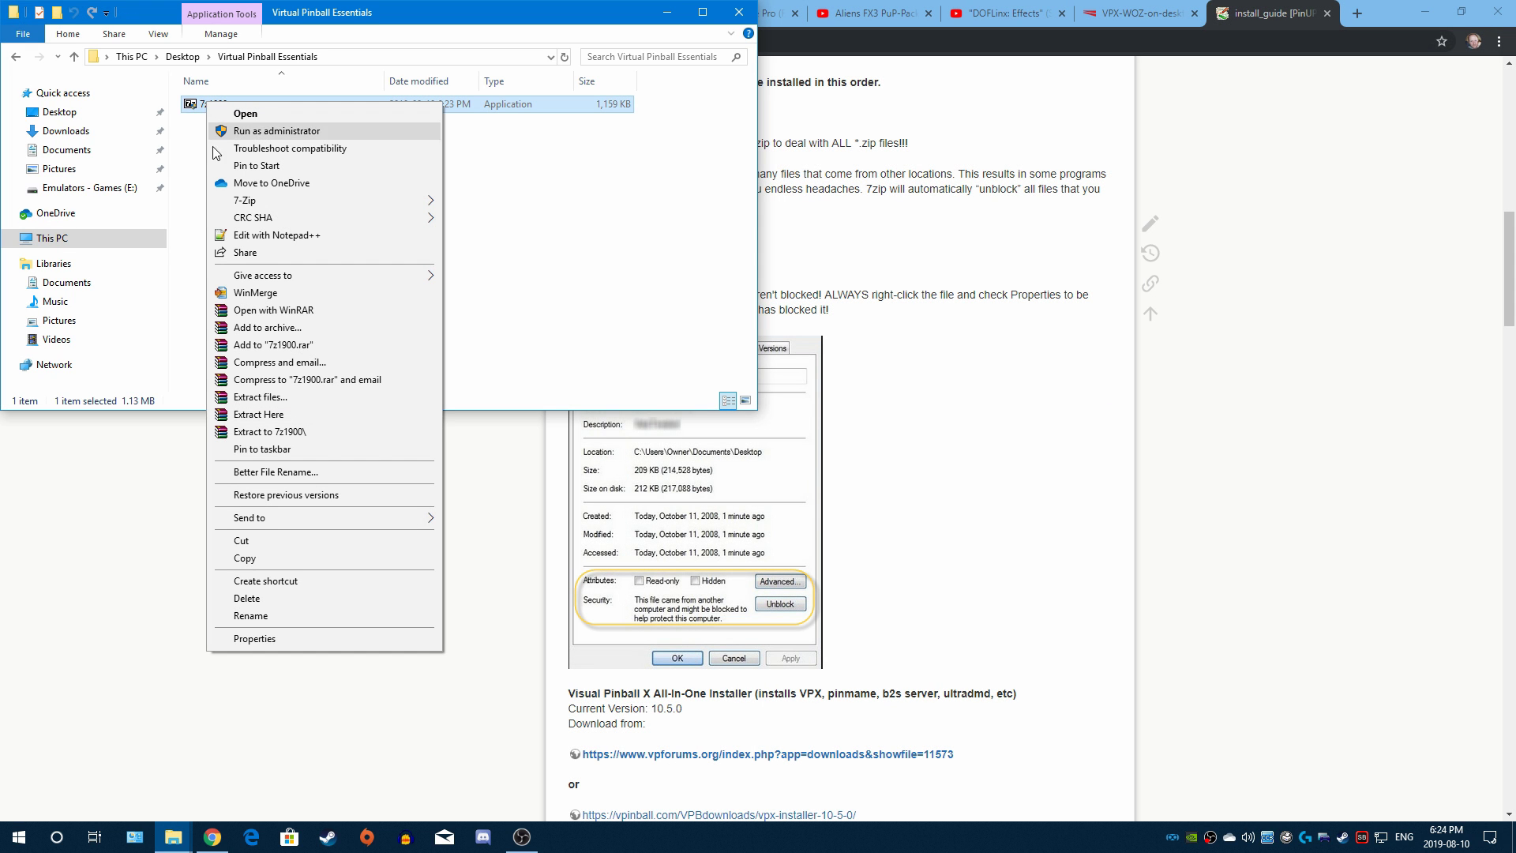
pyautogui.click(255, 641)
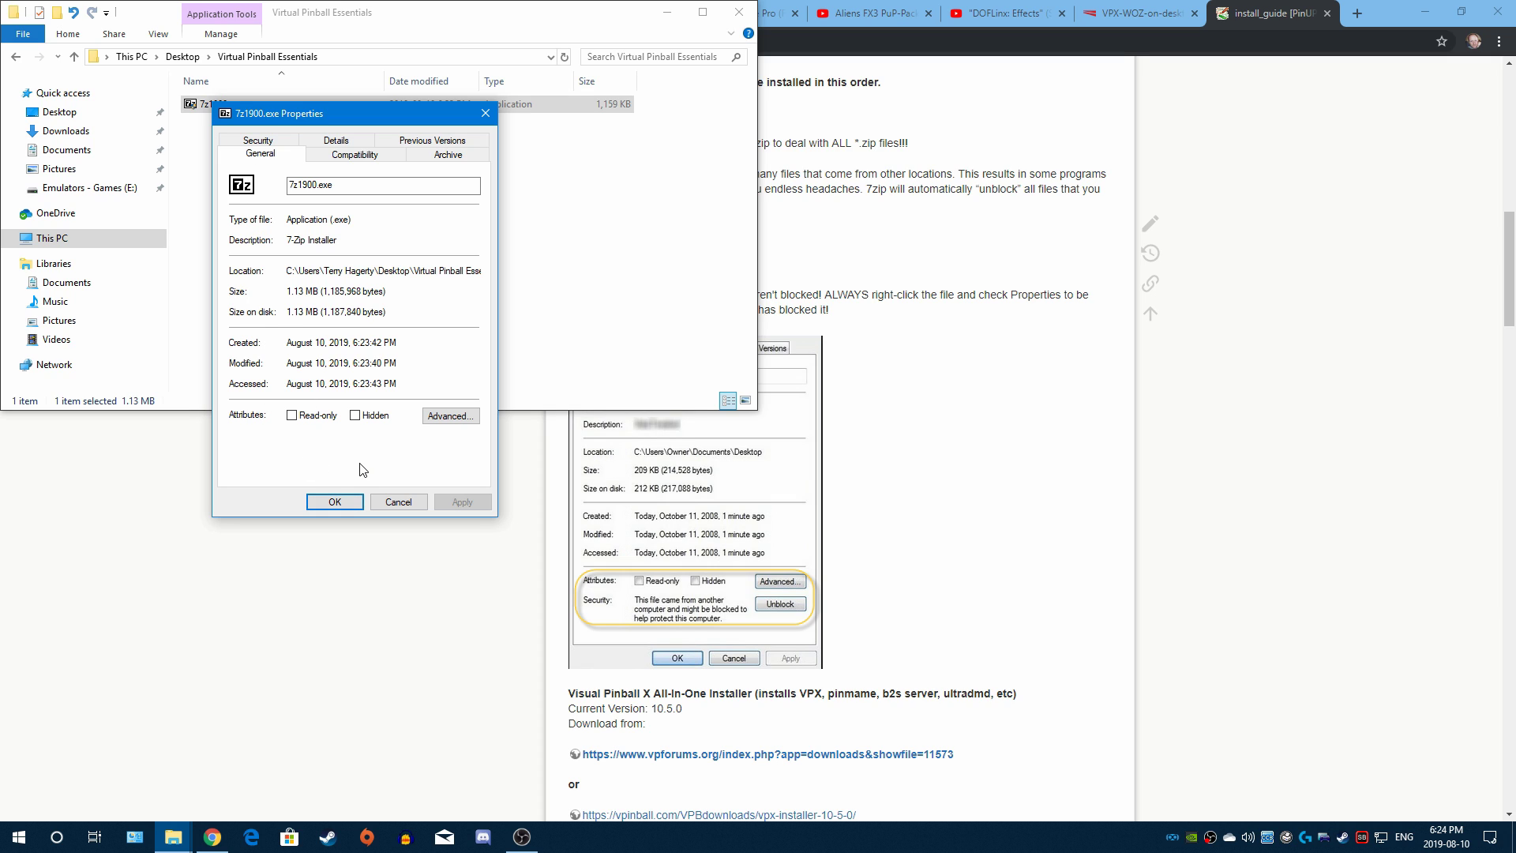
pyautogui.click(333, 504)
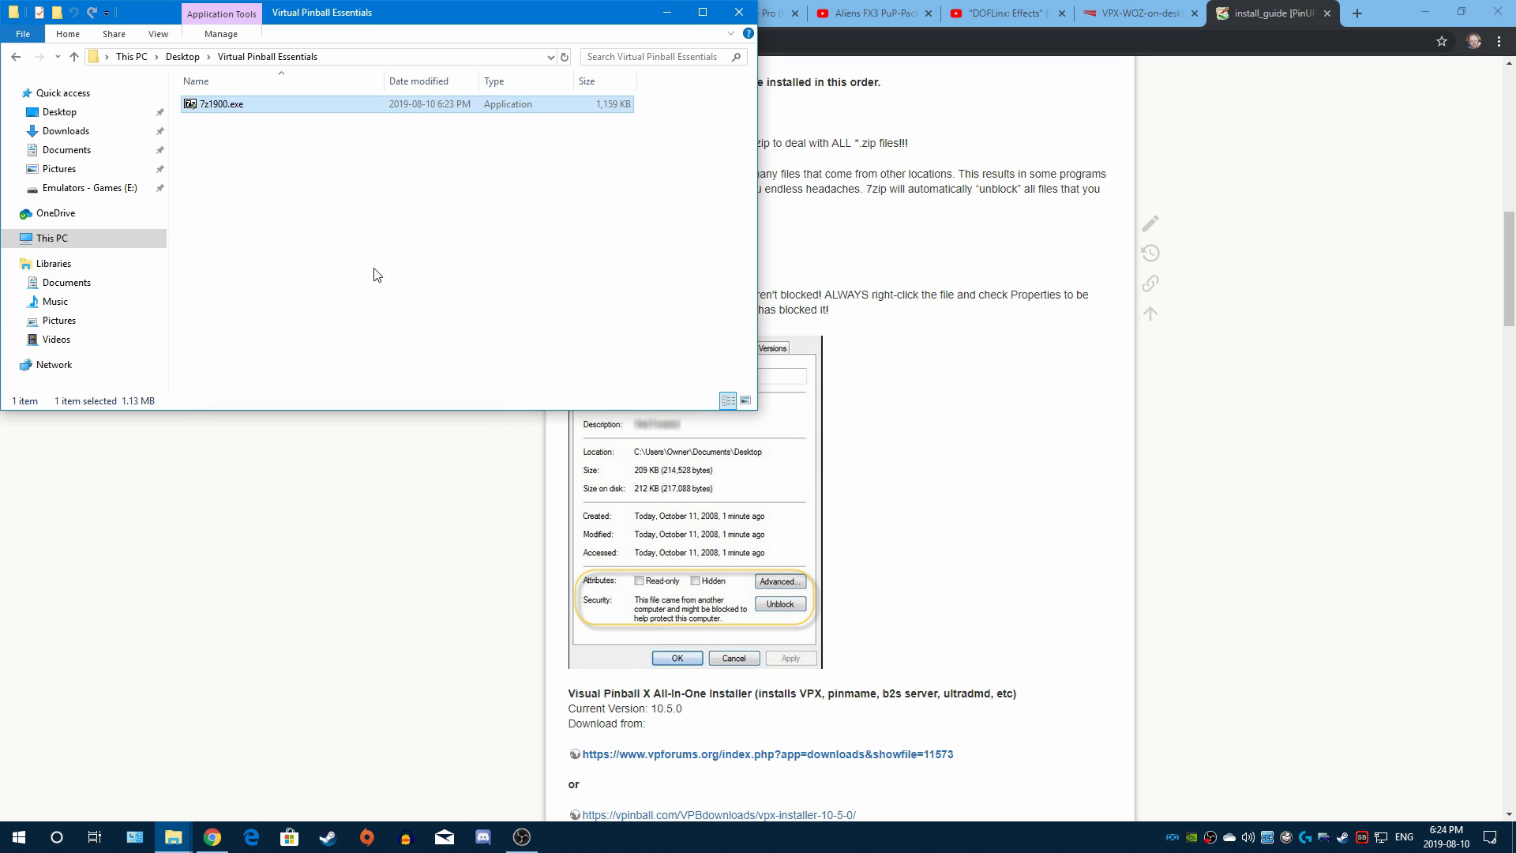
# Step: Return to the install guide and read the Visual Pinball X All-In-One Installer entry and the updates listed below it
pyautogui.click(1095, 450)
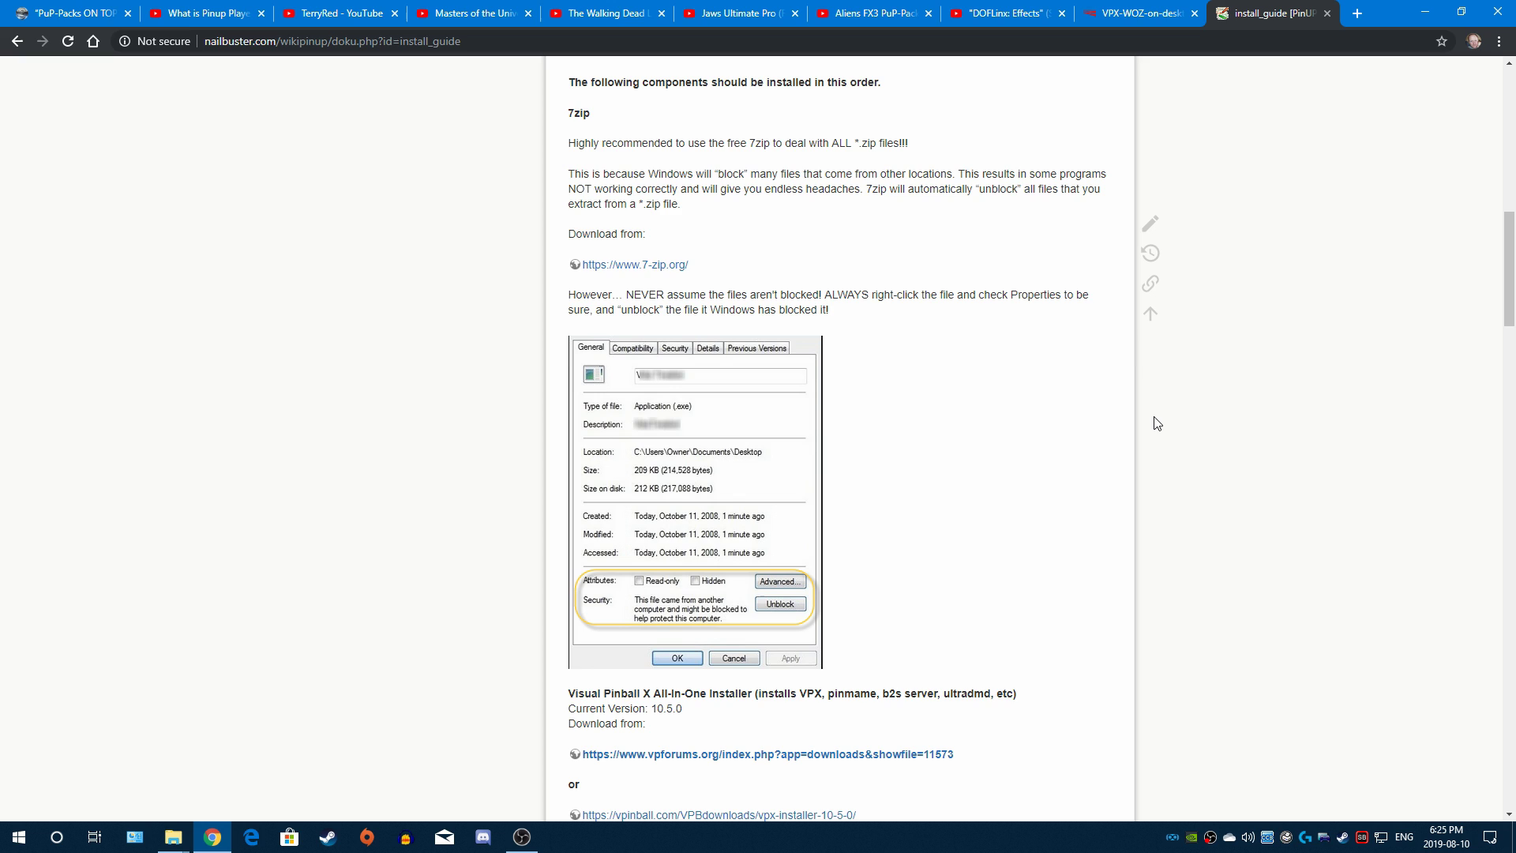
pyautogui.scroll(-4, 1156, 422)
pyautogui.scroll(-2, 1155, 423)
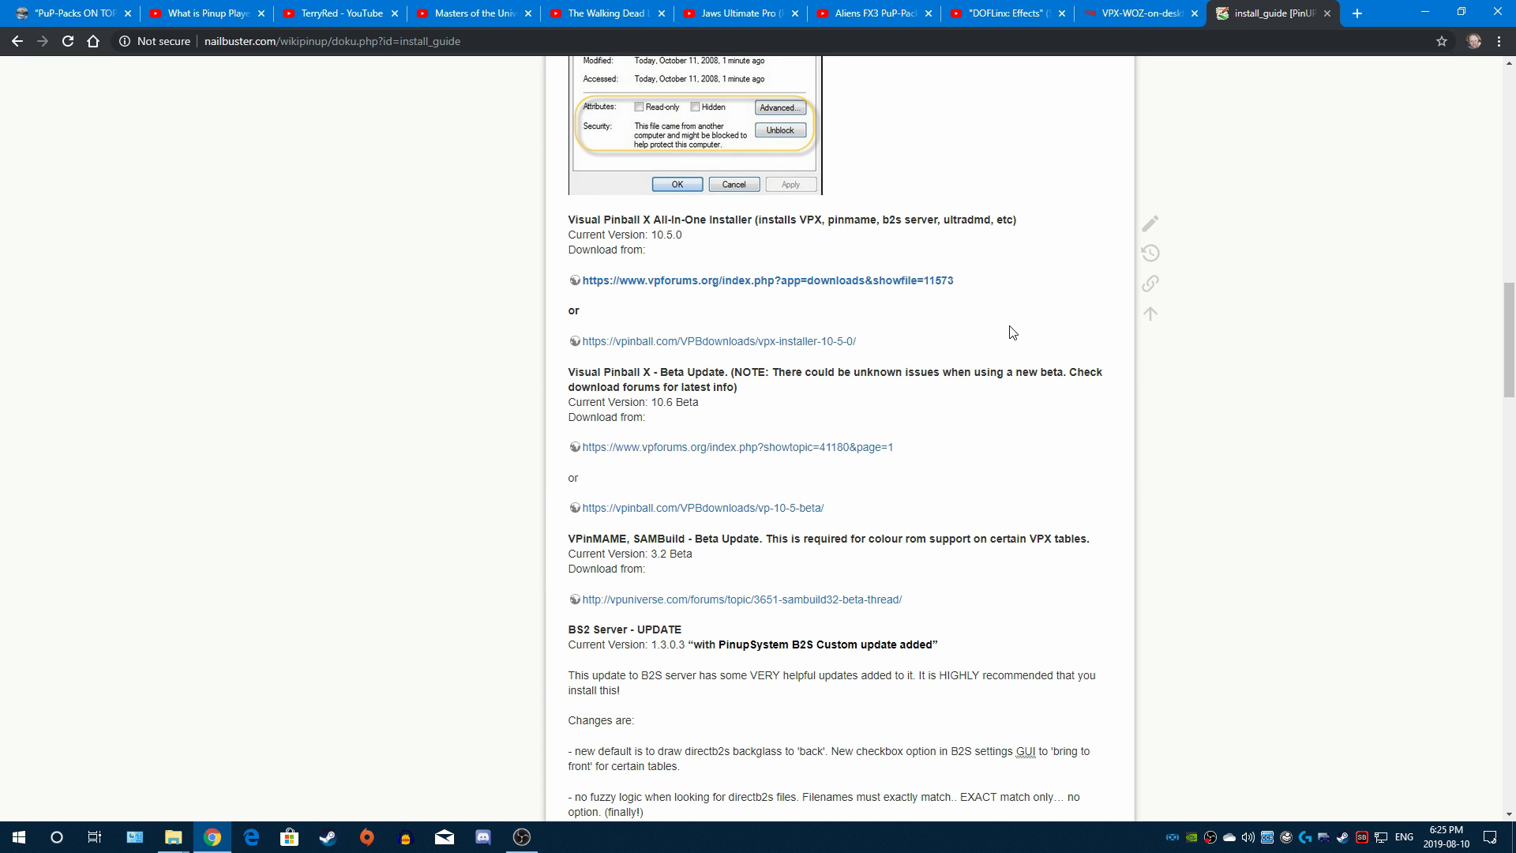
# Step: View the Masters of the Universe demo and the "PuP-Packs ON TOP!" download page, and return to the install guide
pyautogui.click(484, 11)
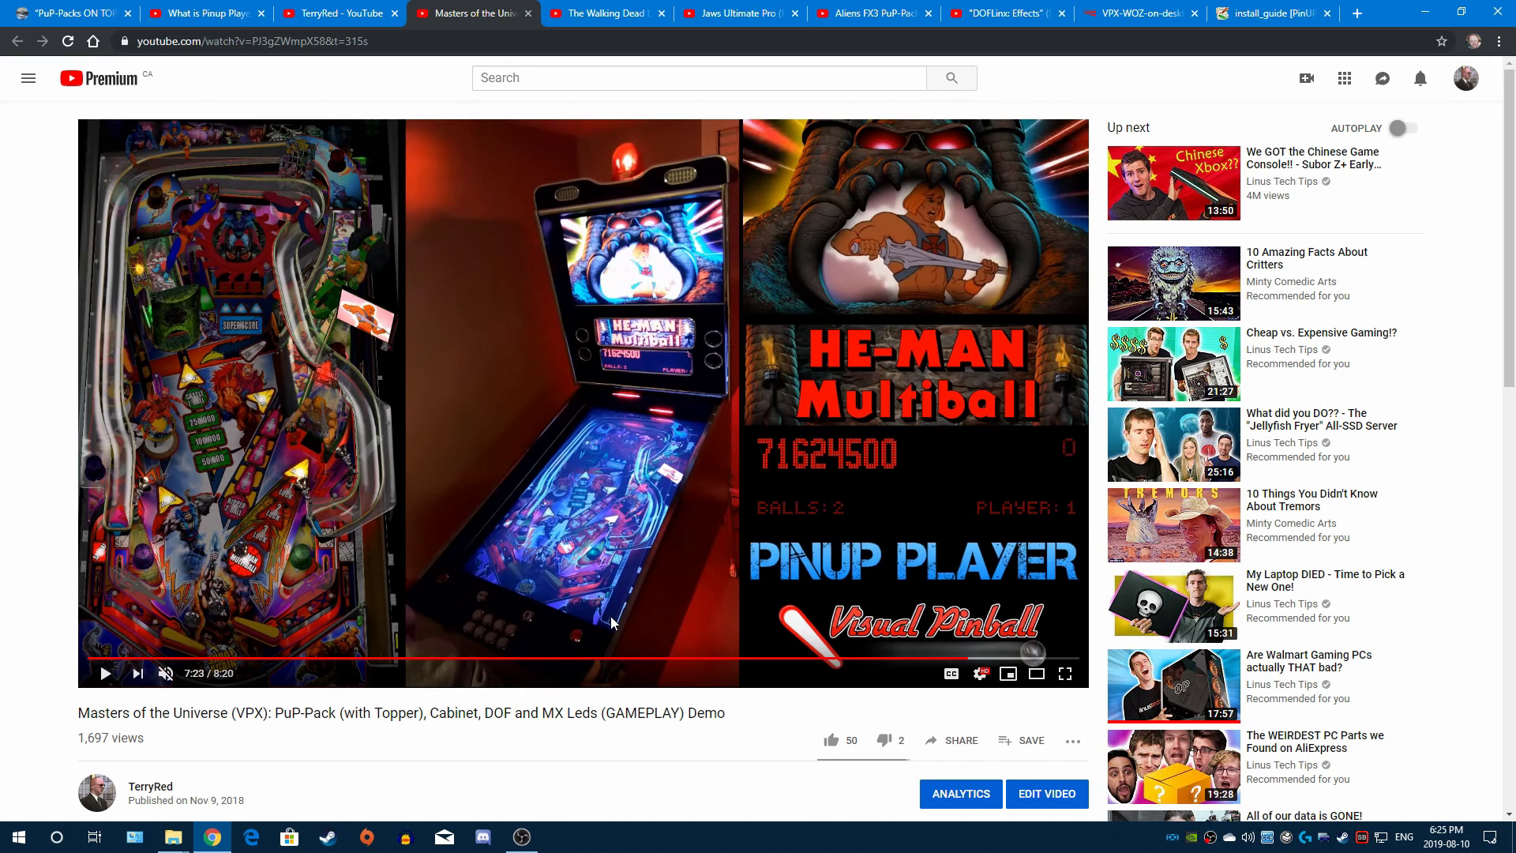
pyautogui.click(190, 15)
pyautogui.click(107, 12)
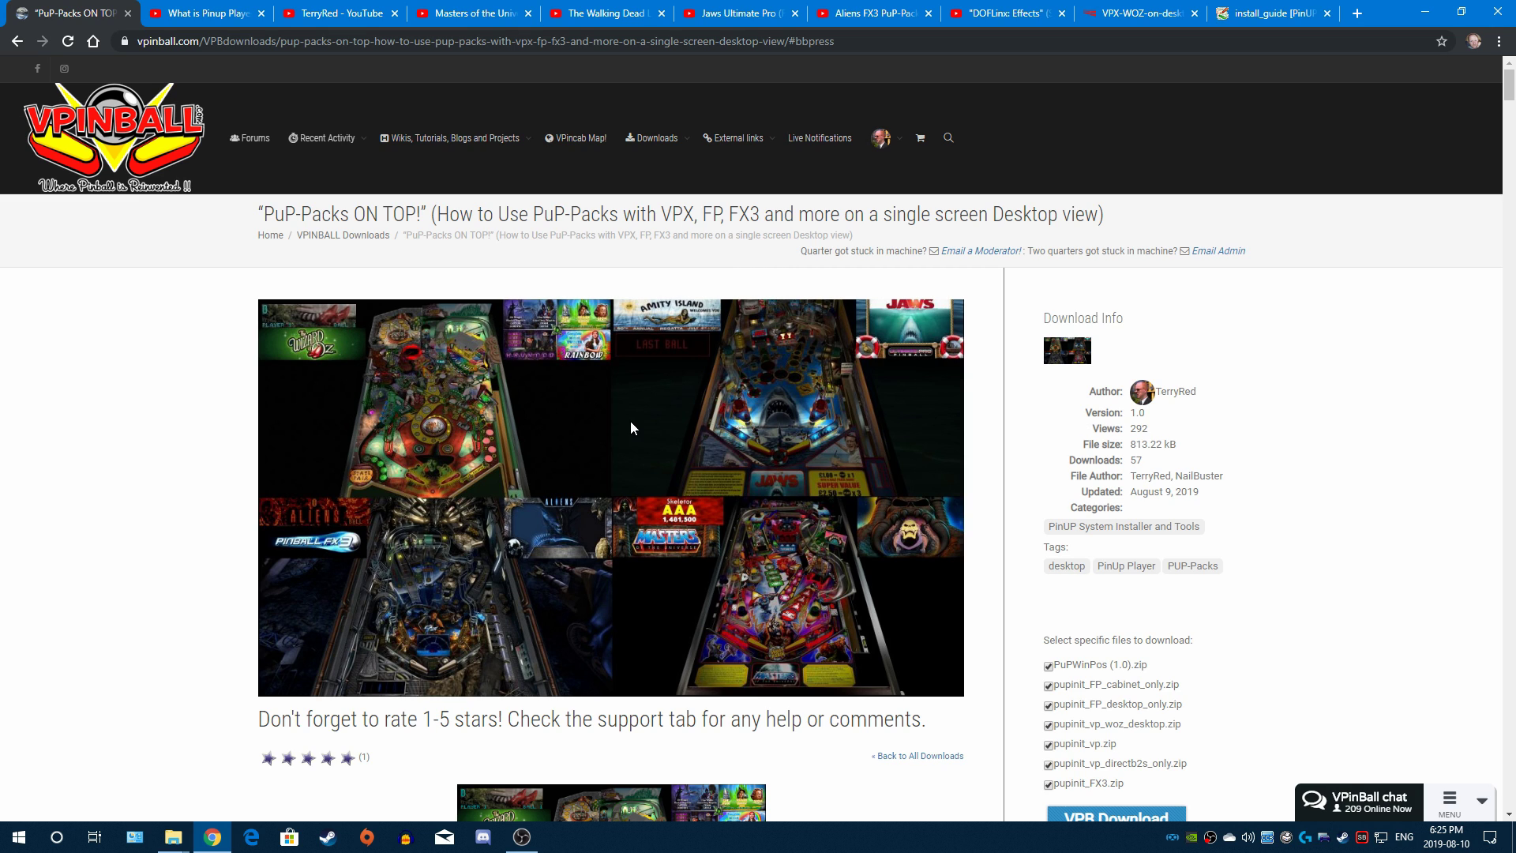
pyautogui.click(1248, 21)
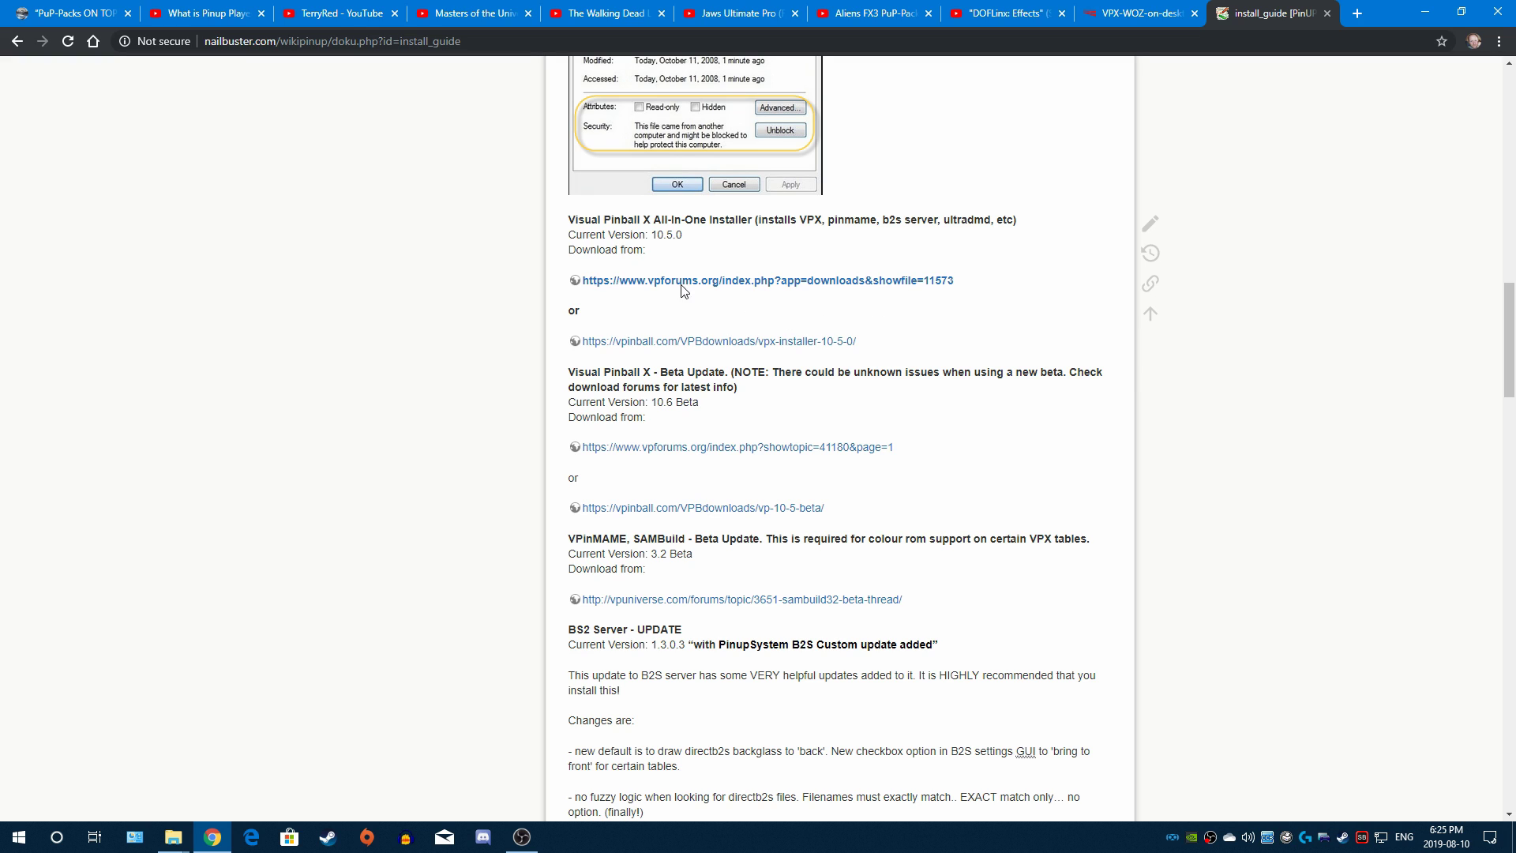
# Step: Open the guide's vpforums.org and vpinball.com download links for the Visual Pinball X All-In-One Installer in separate new tabs
pyautogui.middleClick(776, 286)
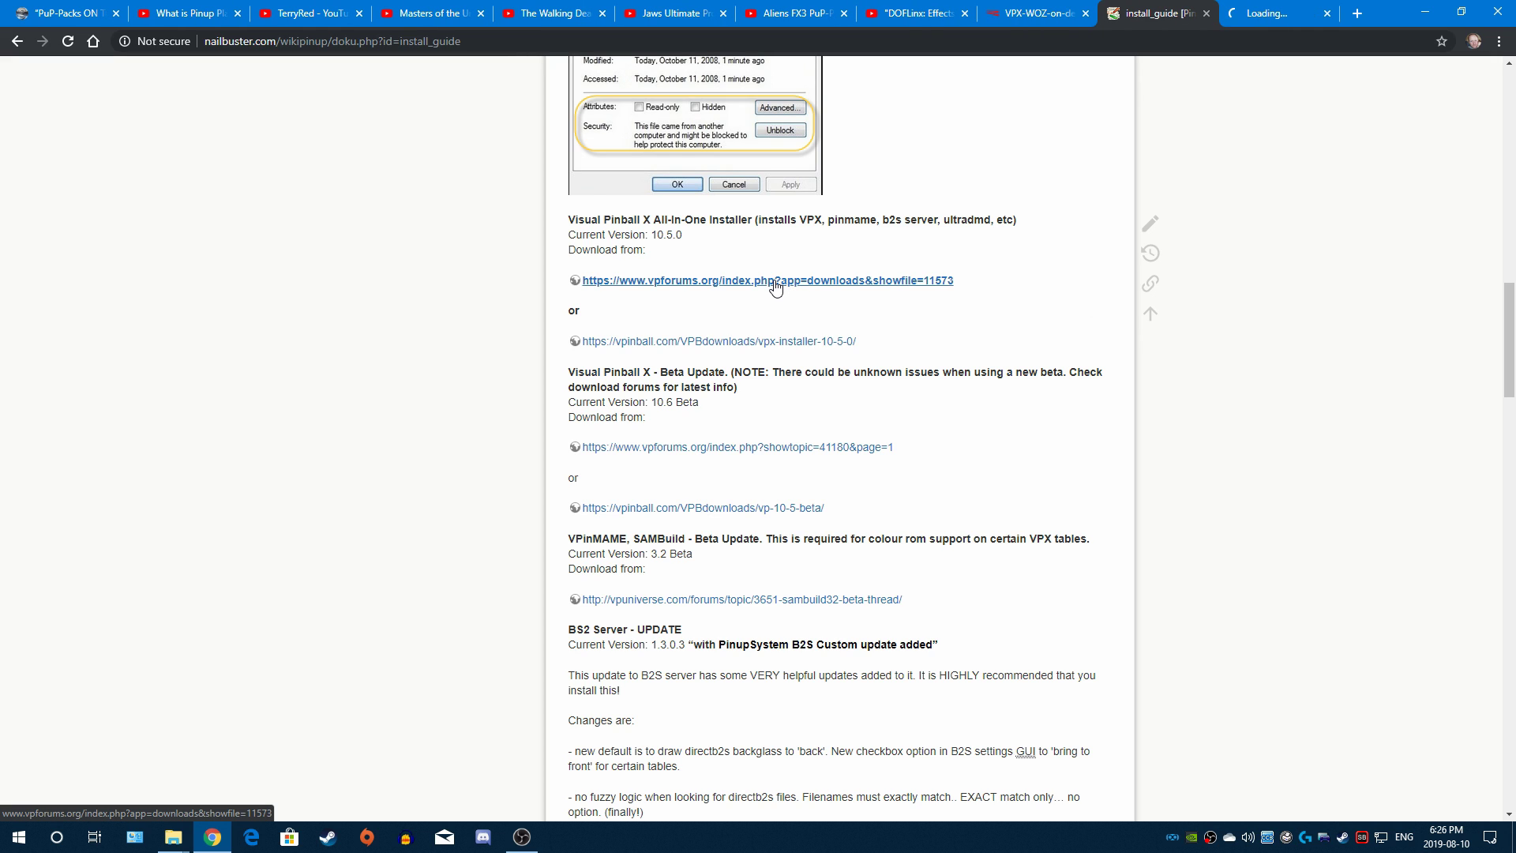
pyautogui.middleClick(758, 345)
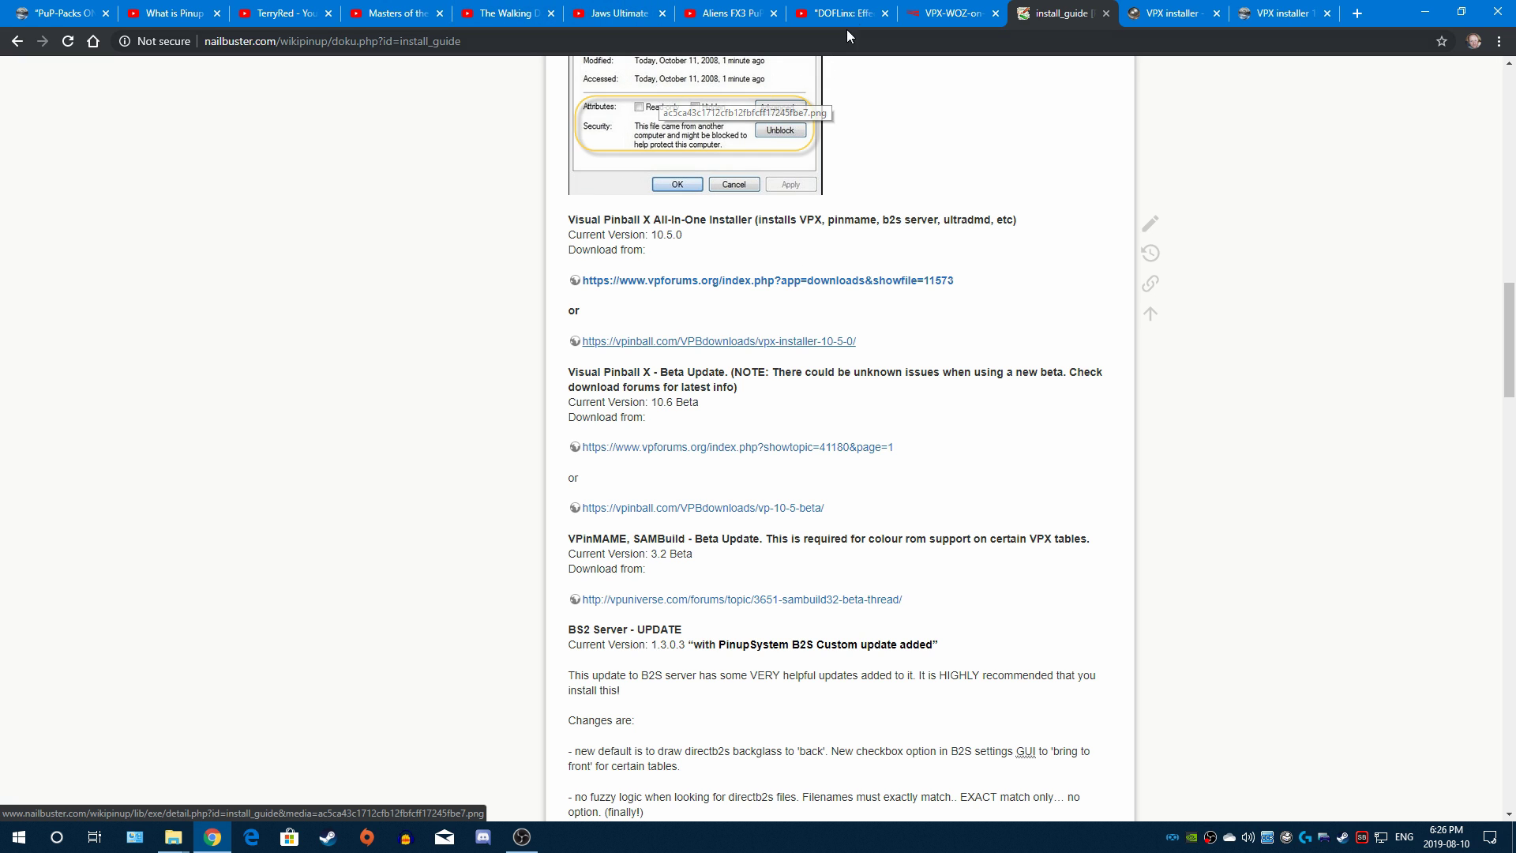
# Step: Review the Wizard of Oz, DOFLinx, Aliens, Jaws, Walking Dead and Masters of the Universe examples, and return to the install guide
pyautogui.click(948, 14)
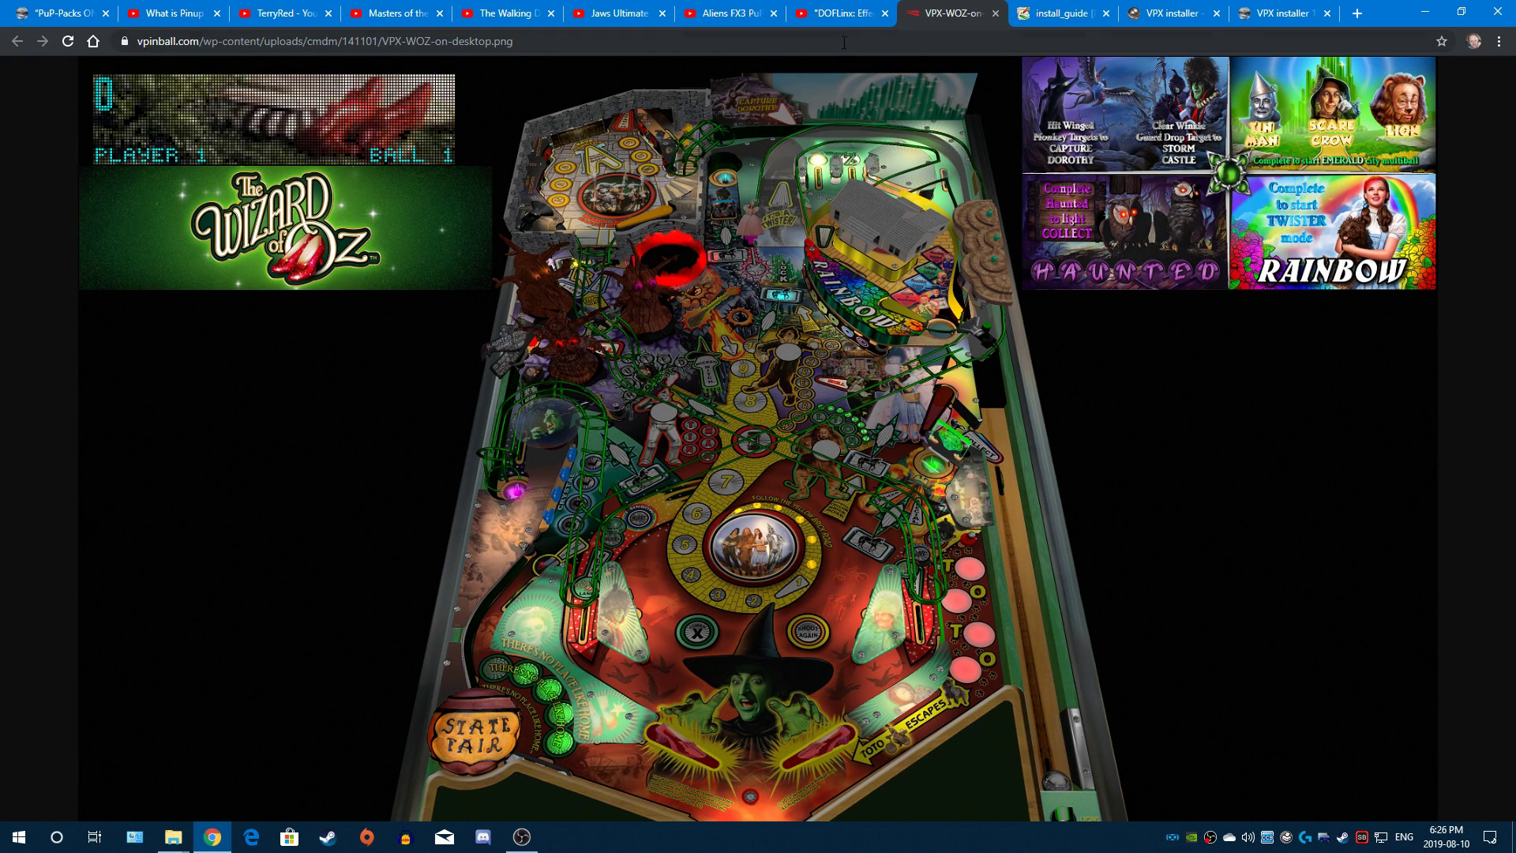
pyautogui.click(842, 16)
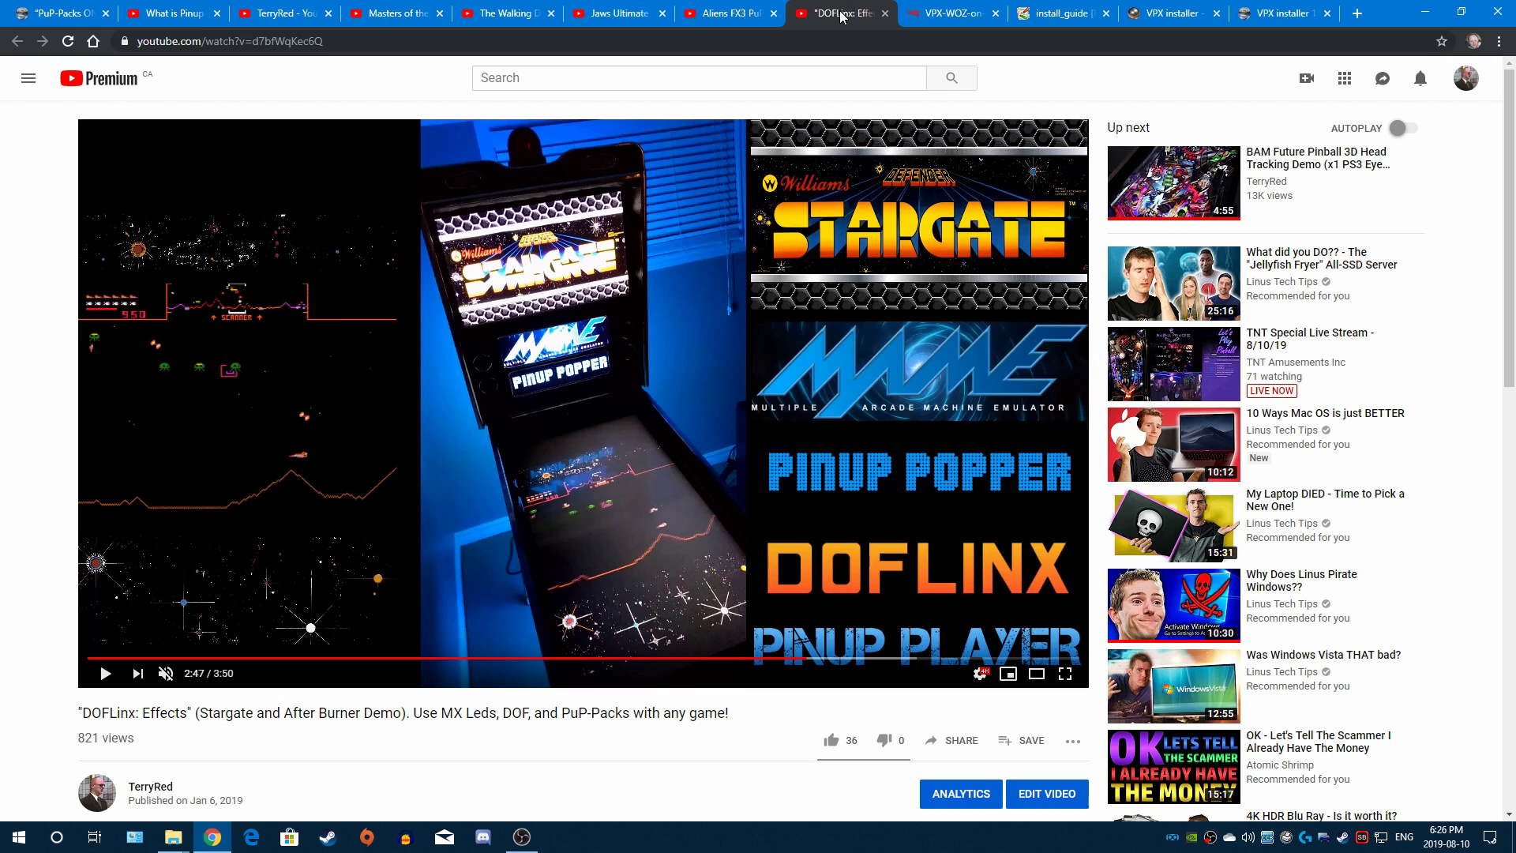
pyautogui.click(719, 10)
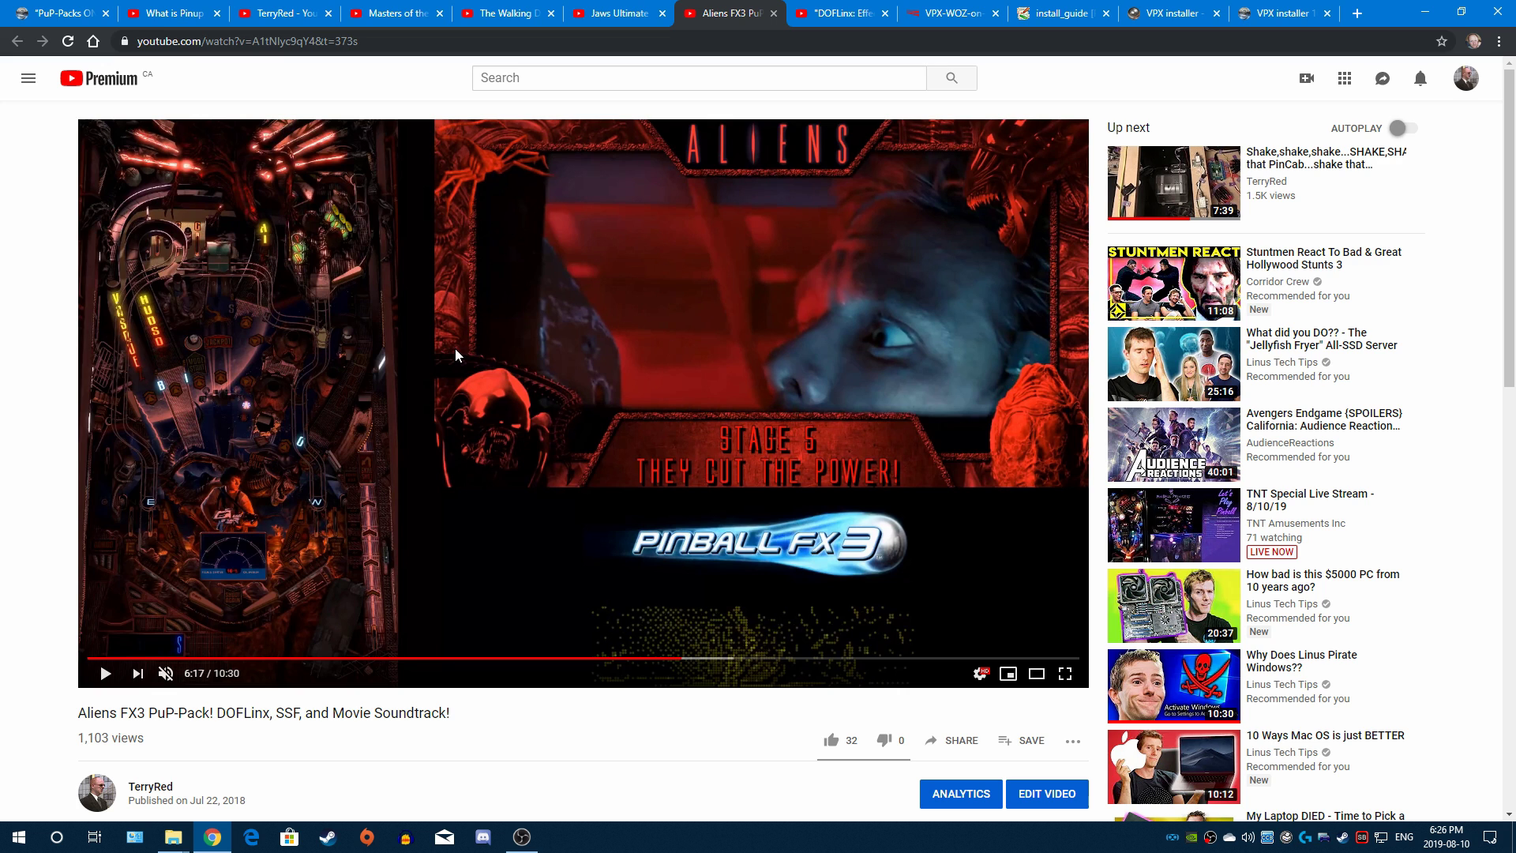
pyautogui.click(620, 9)
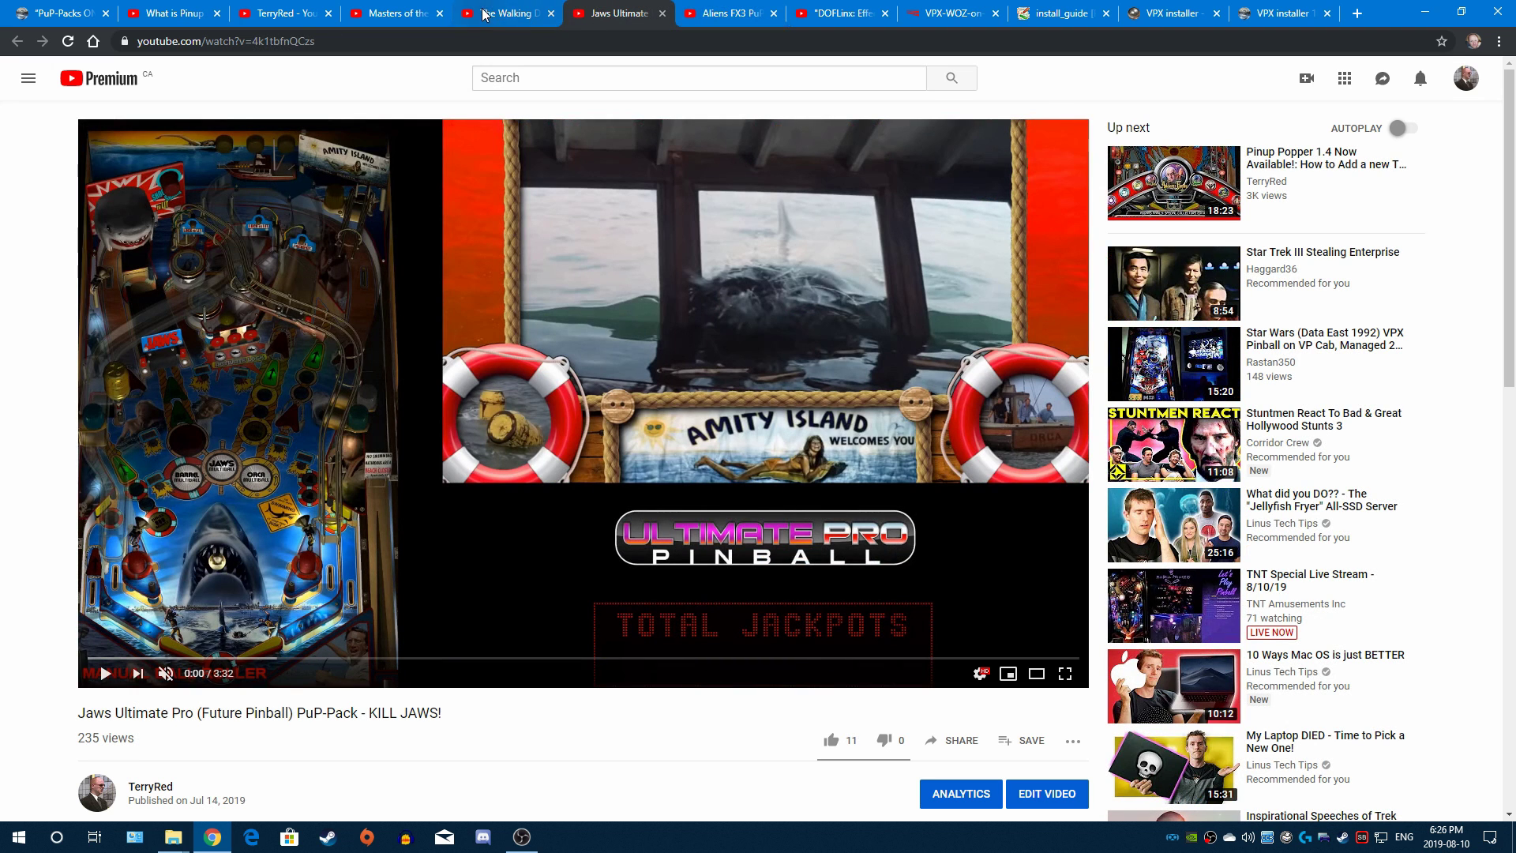
pyautogui.click(508, 8)
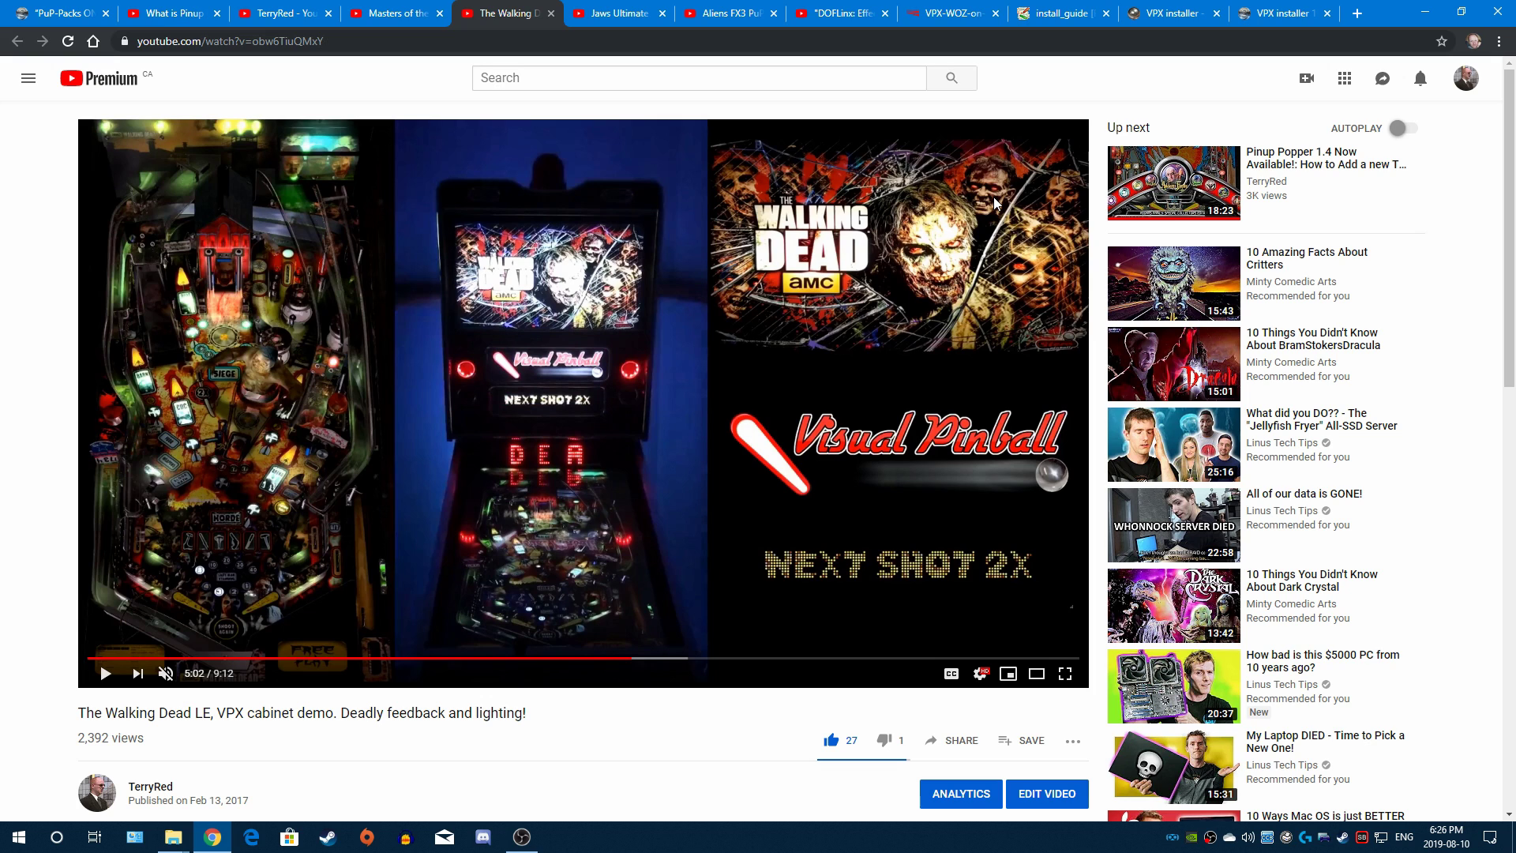
pyautogui.click(392, 8)
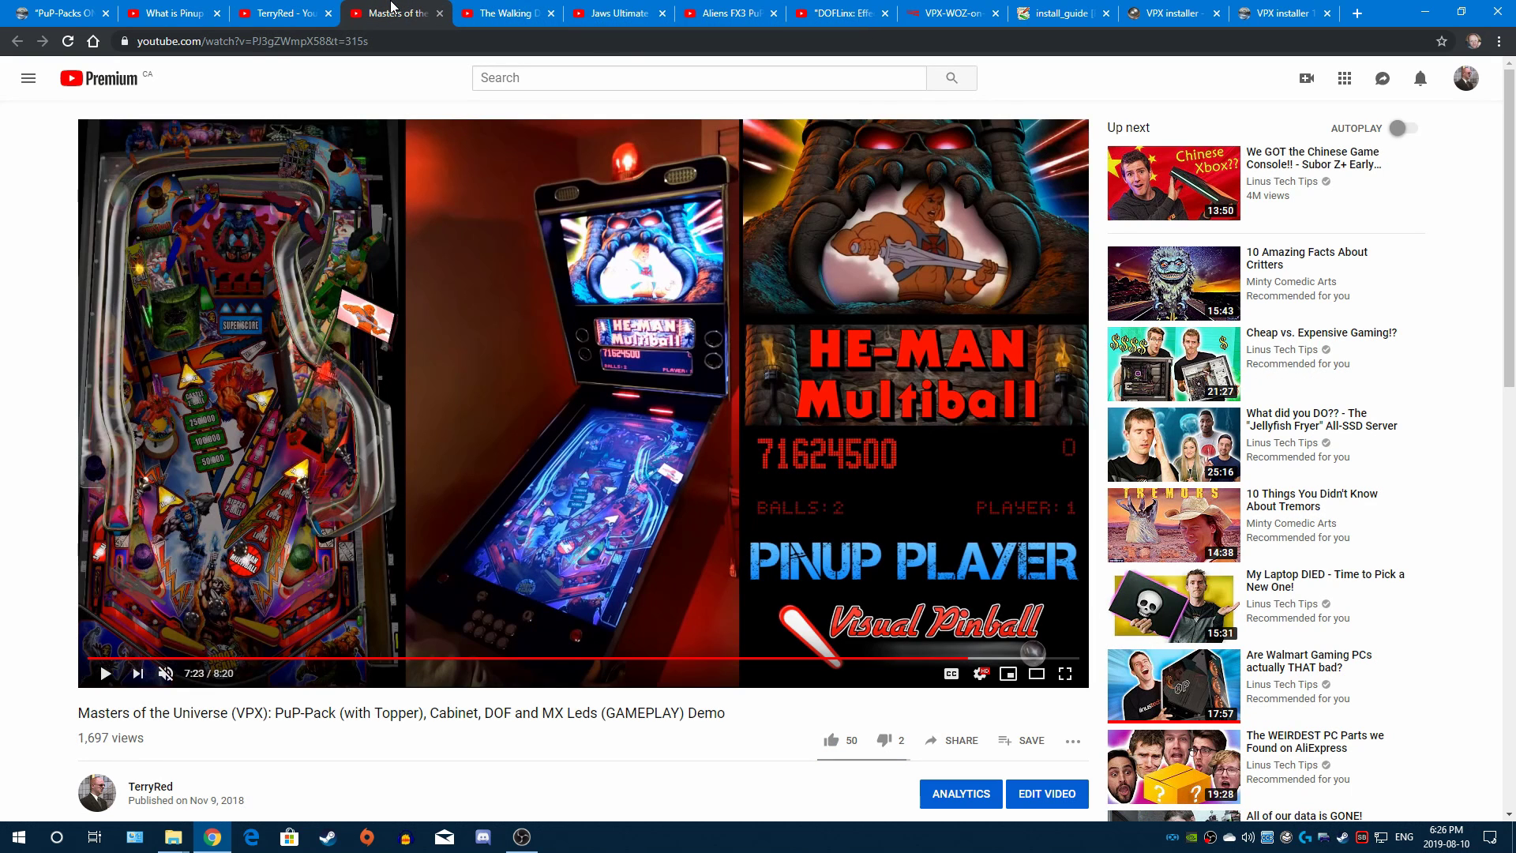
pyautogui.click(1044, 8)
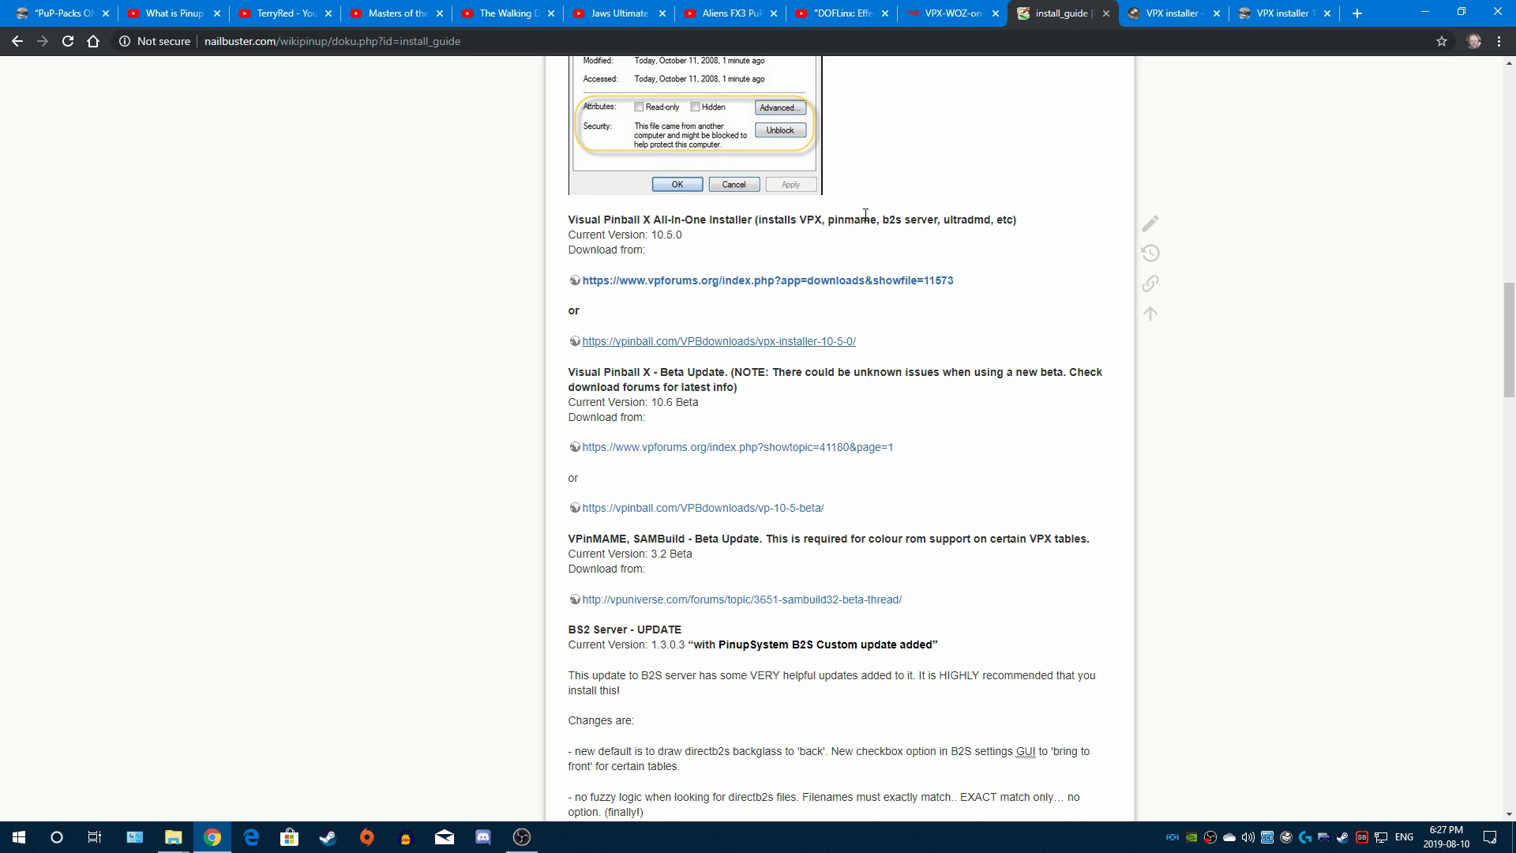
# Step: Play a short part of The Walking Dead LE cabinet demo, pause it and return to the install guide
pyautogui.click(515, 8)
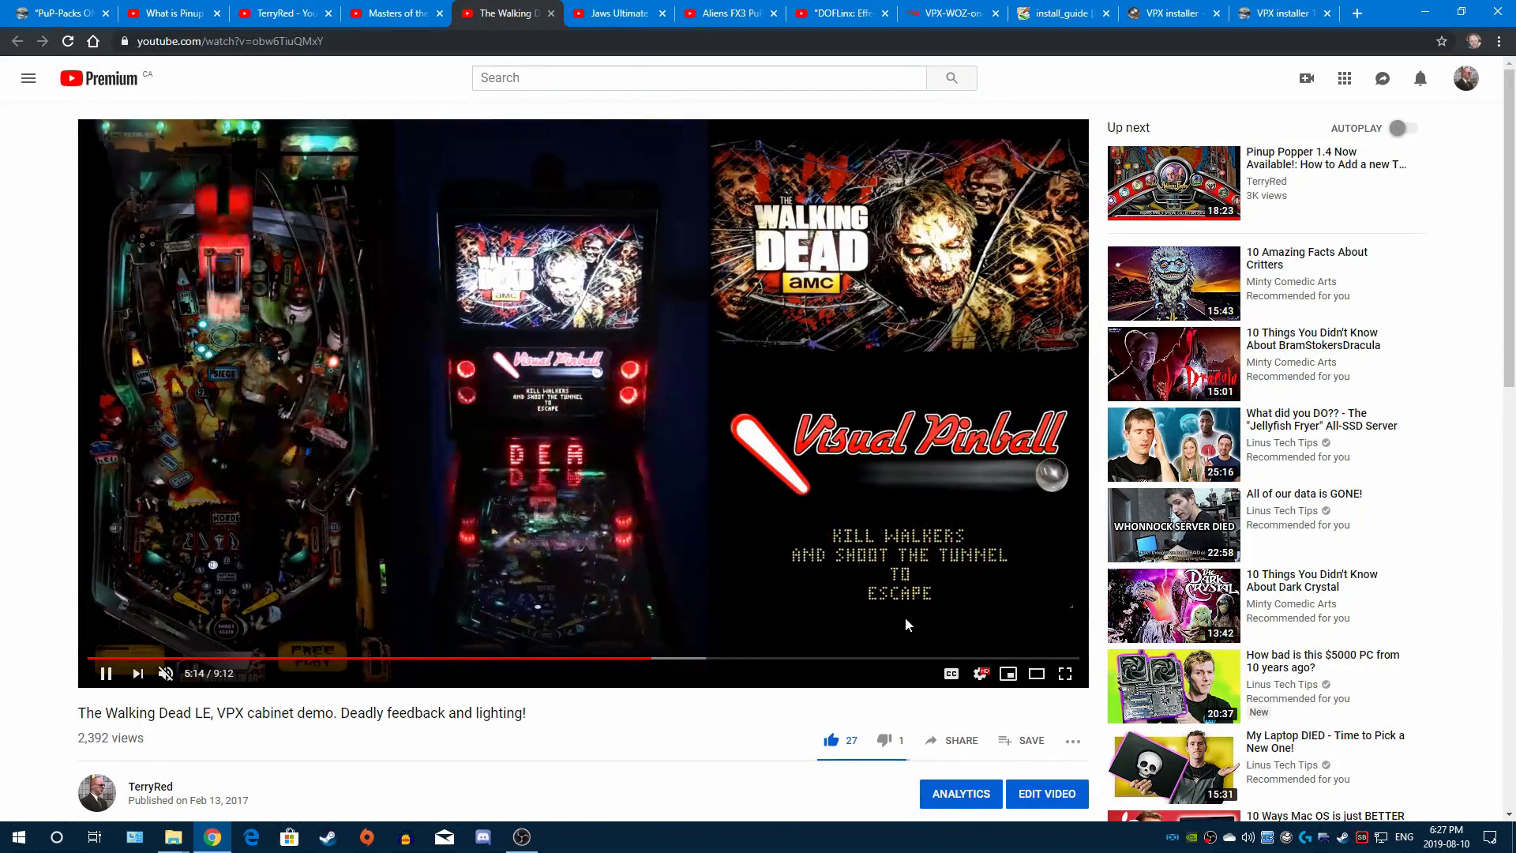
pyautogui.click(1003, 606)
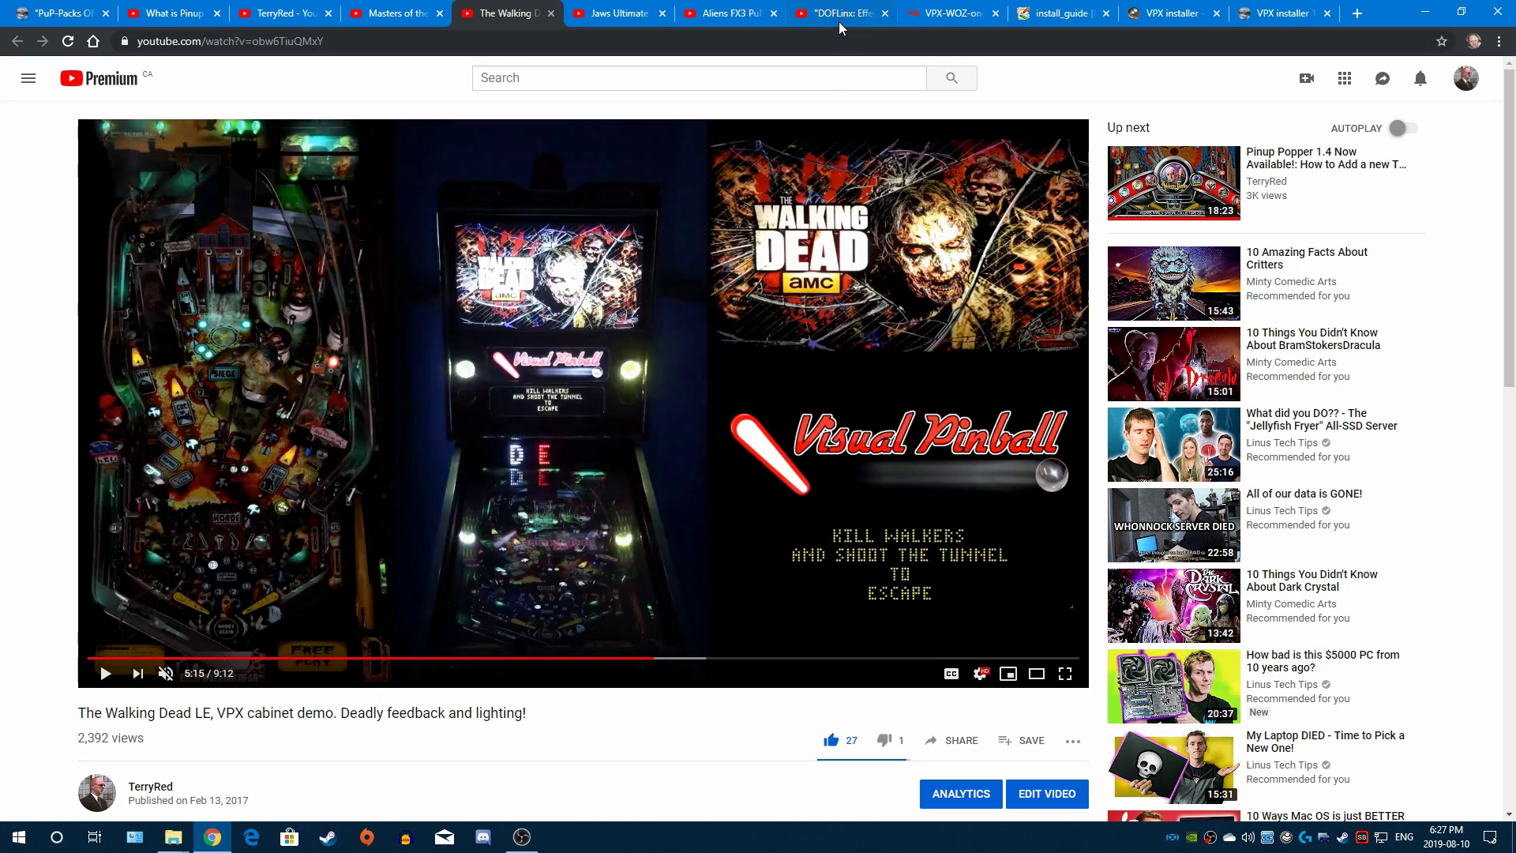
pyautogui.click(1060, 13)
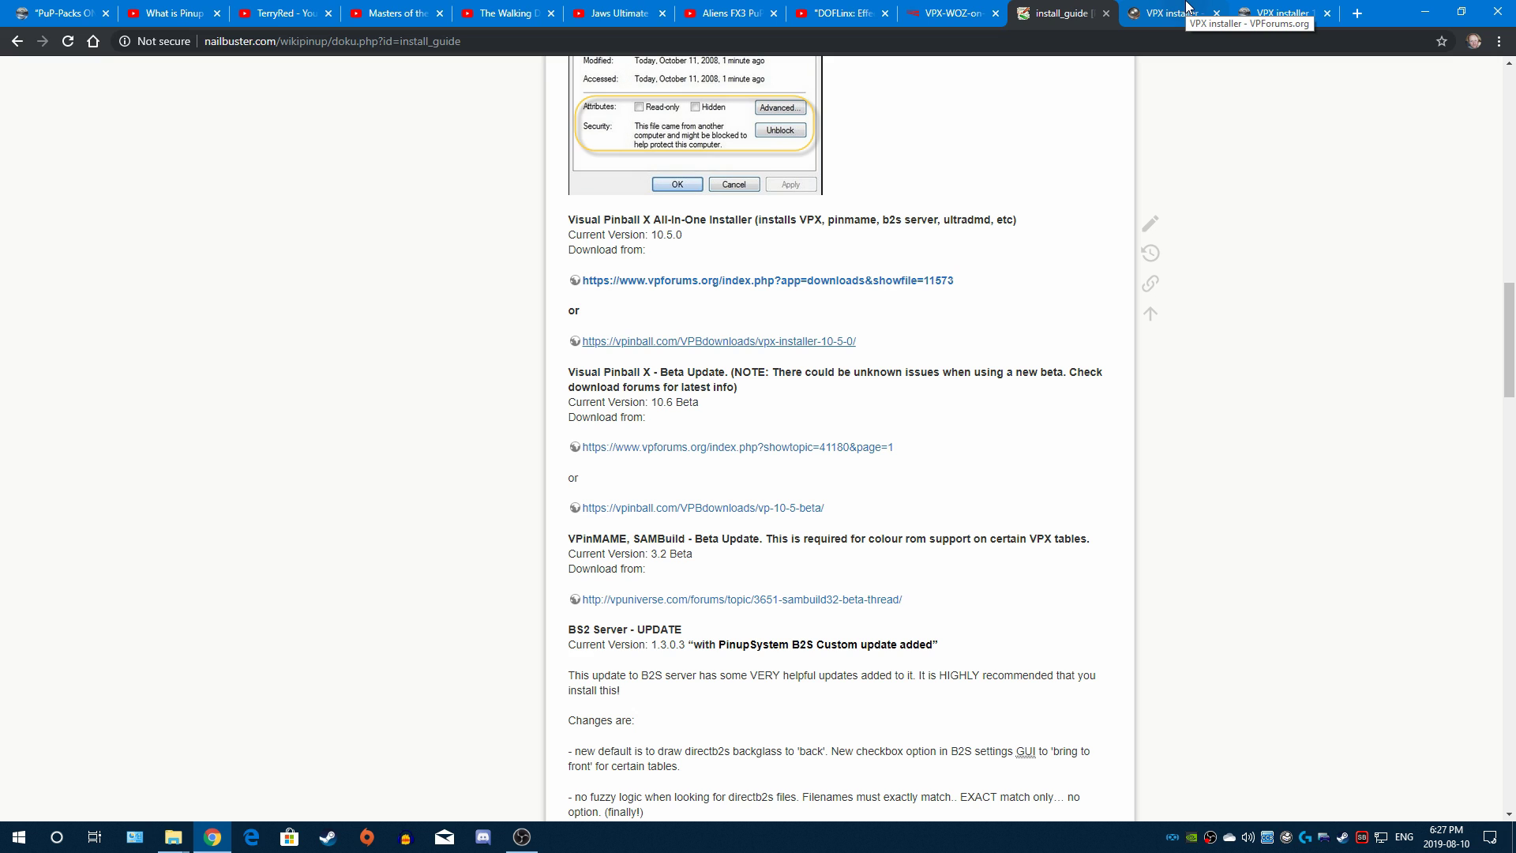
# Step: Review both VPX installer 10.5.0 pages and download the vpinball.com copy as VPX5setup.zip into the Virtual Pinball Essentials folder
pyautogui.click(1187, 6)
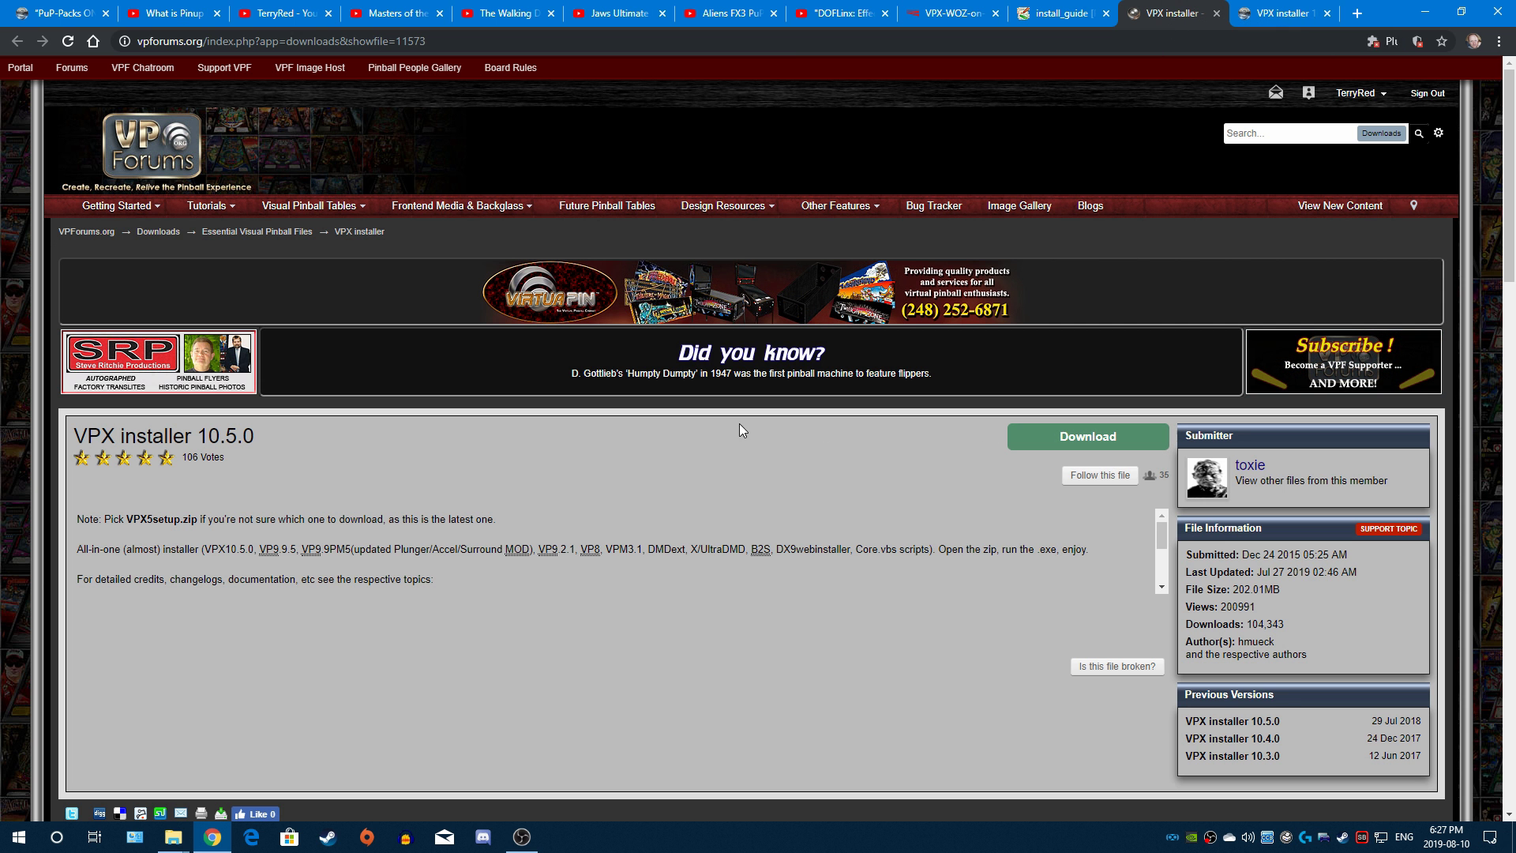
pyautogui.hotkey('ctrl', 'Tab')
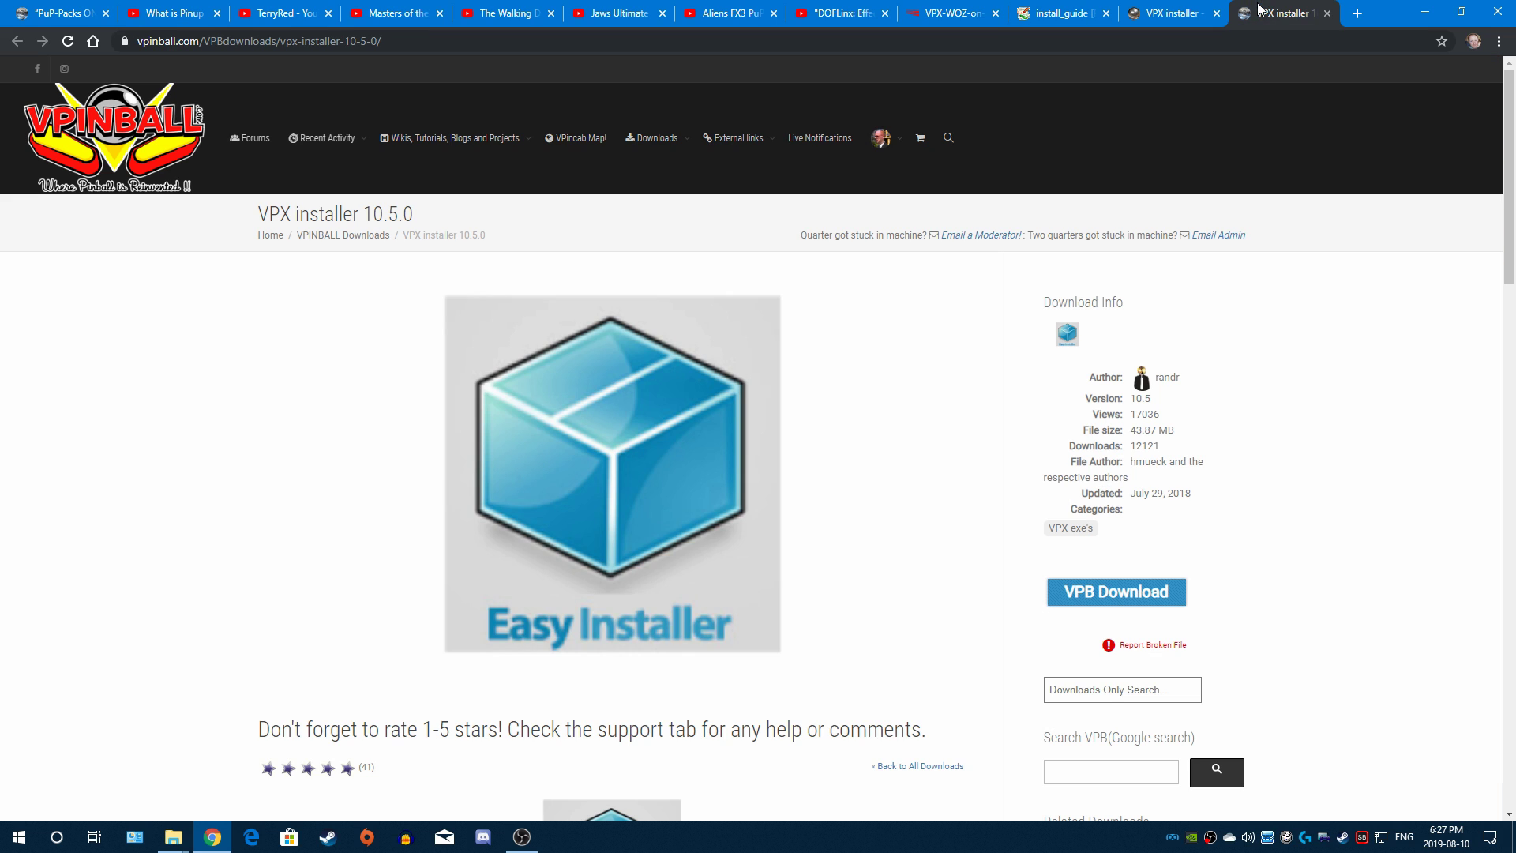
pyautogui.click(1153, 589)
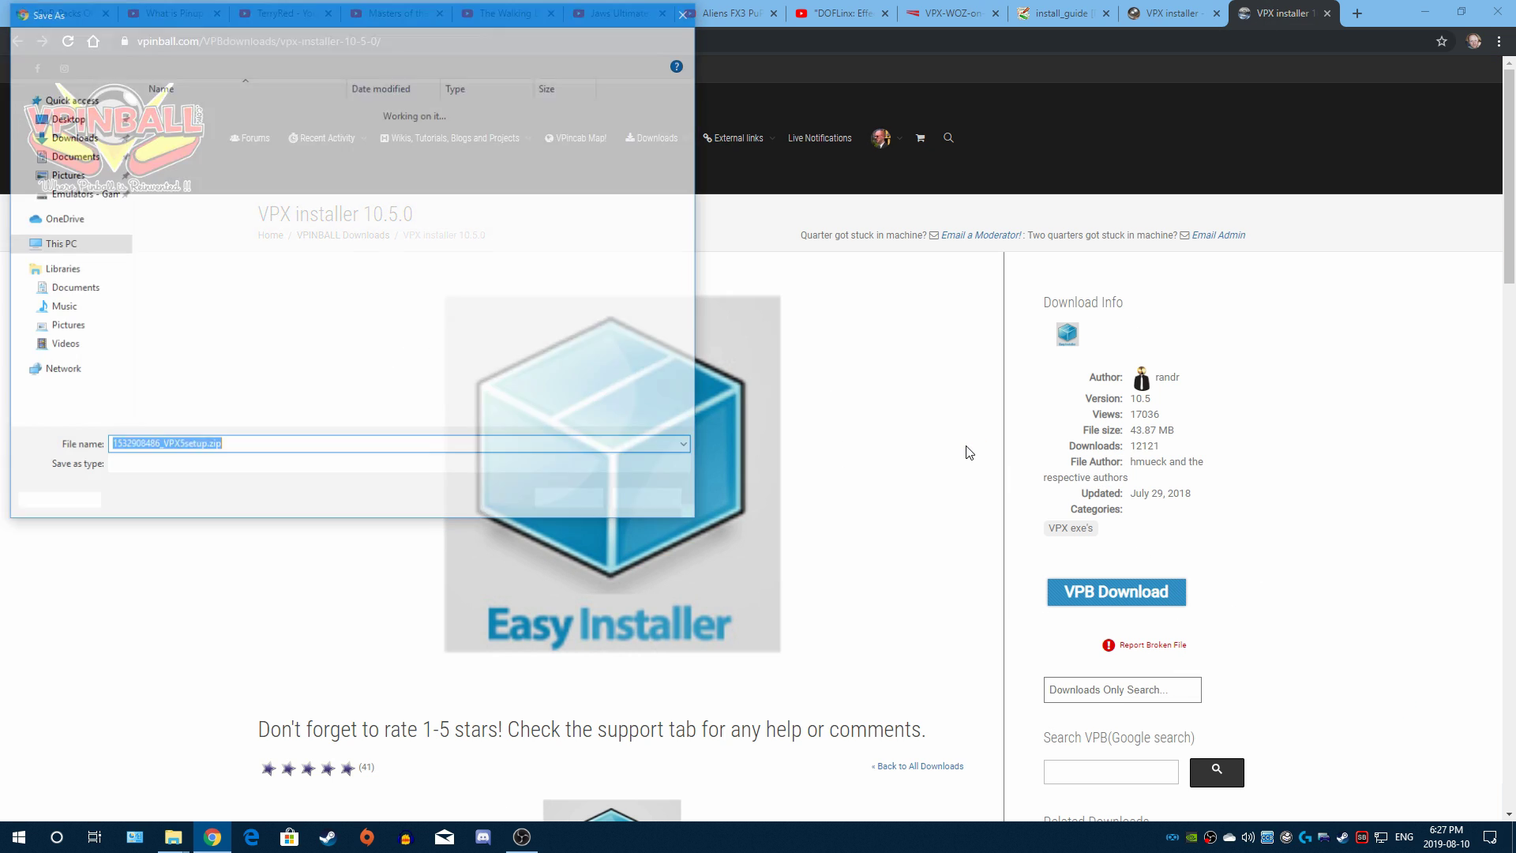
pyautogui.press('Home')
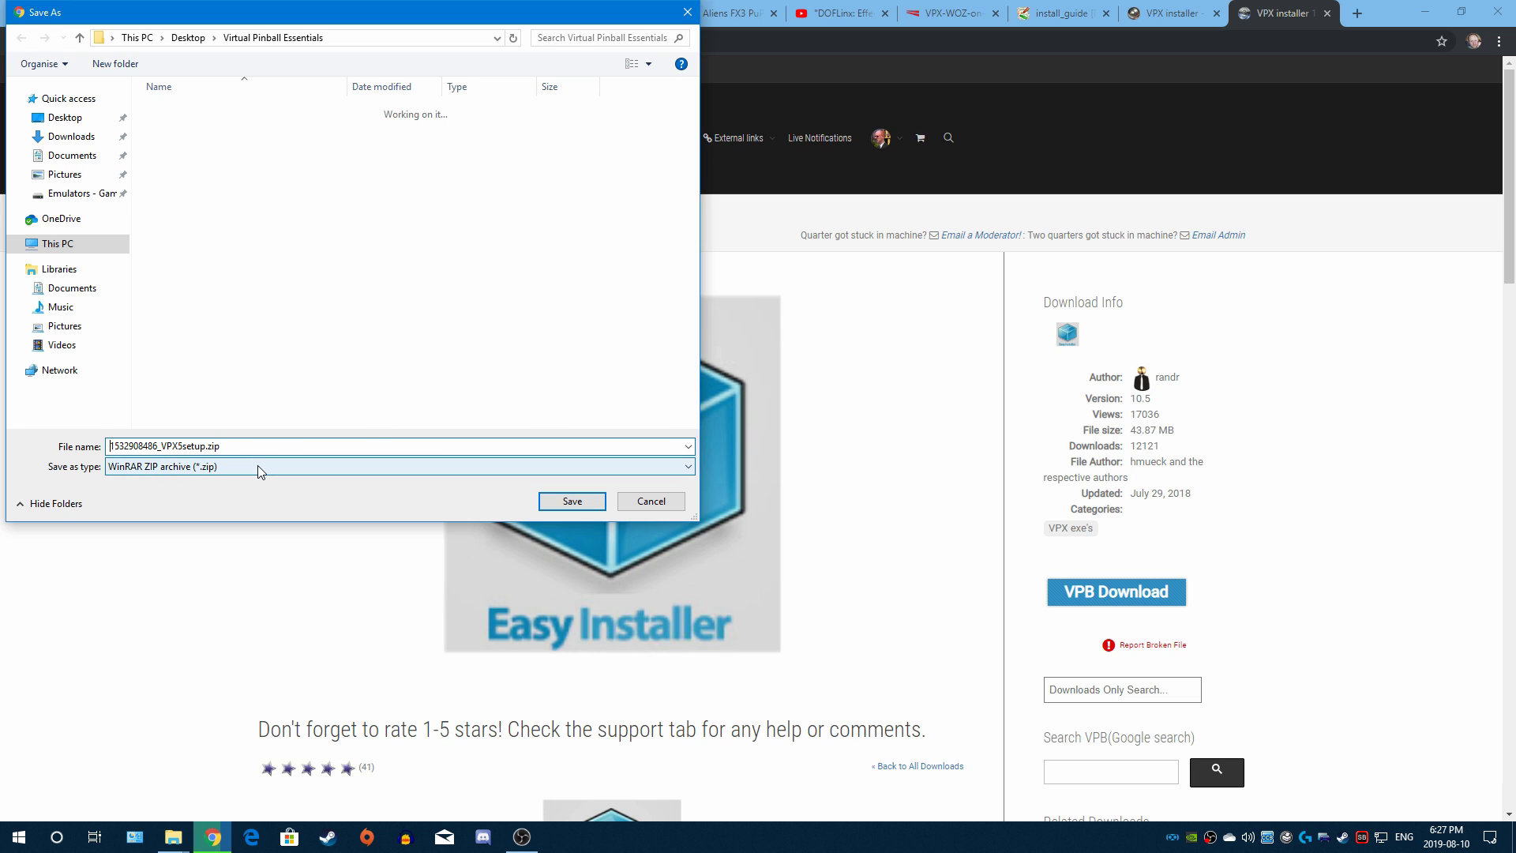
pyautogui.press('Delete')
pyautogui.press('Delete')
pyautogui.press('Delete')
pyautogui.press('Delete')
pyautogui.press('Delete')
pyautogui.press('Delete')
pyautogui.press('Delete')
pyautogui.press('Delete')
pyautogui.press('Delete')
pyautogui.press('Delete')
pyautogui.press('Delete')
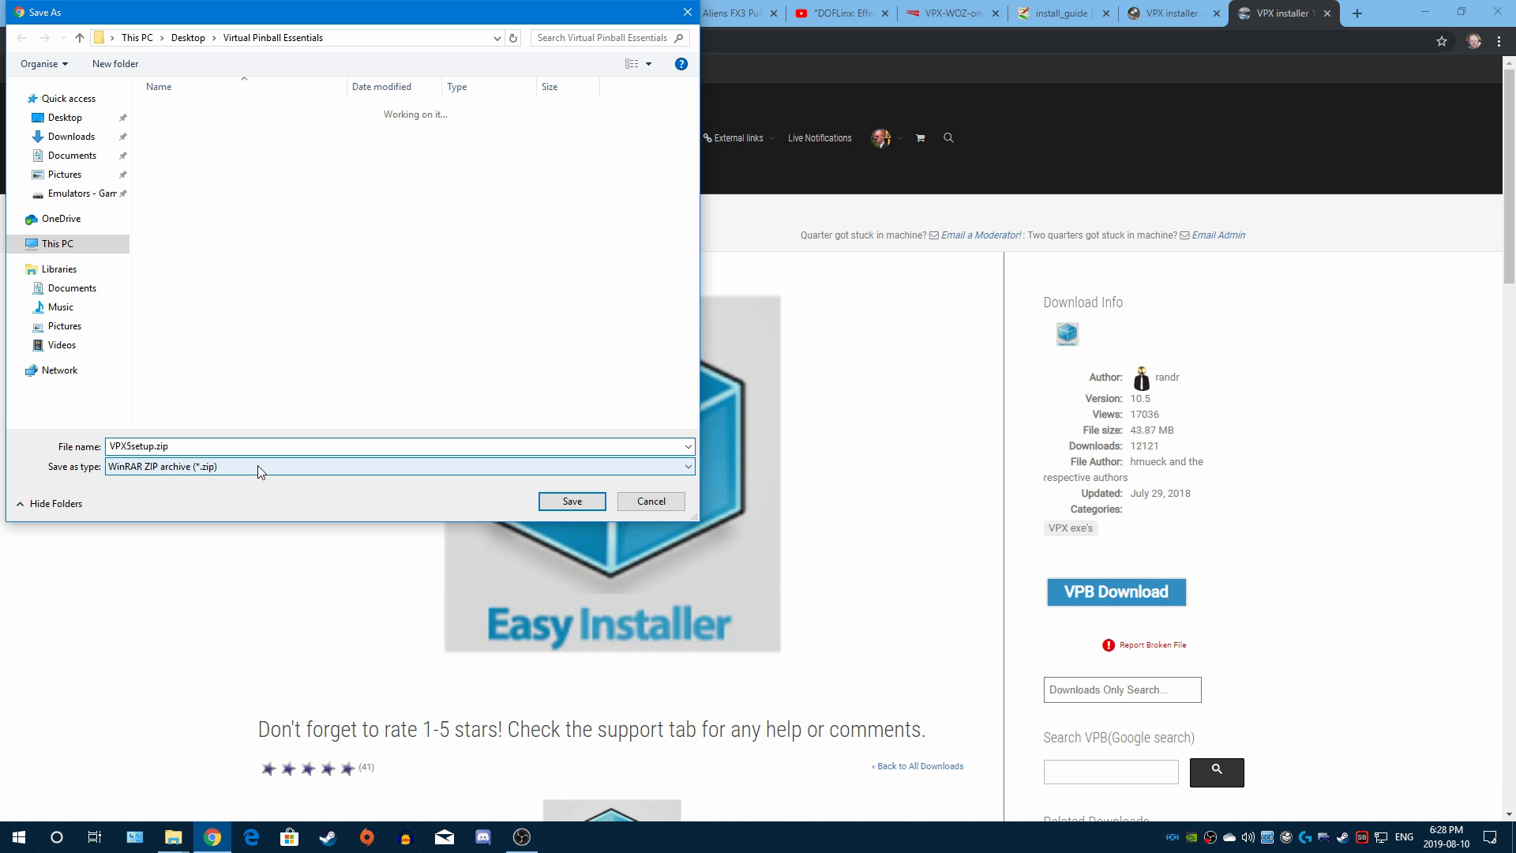
pyautogui.press('Return')
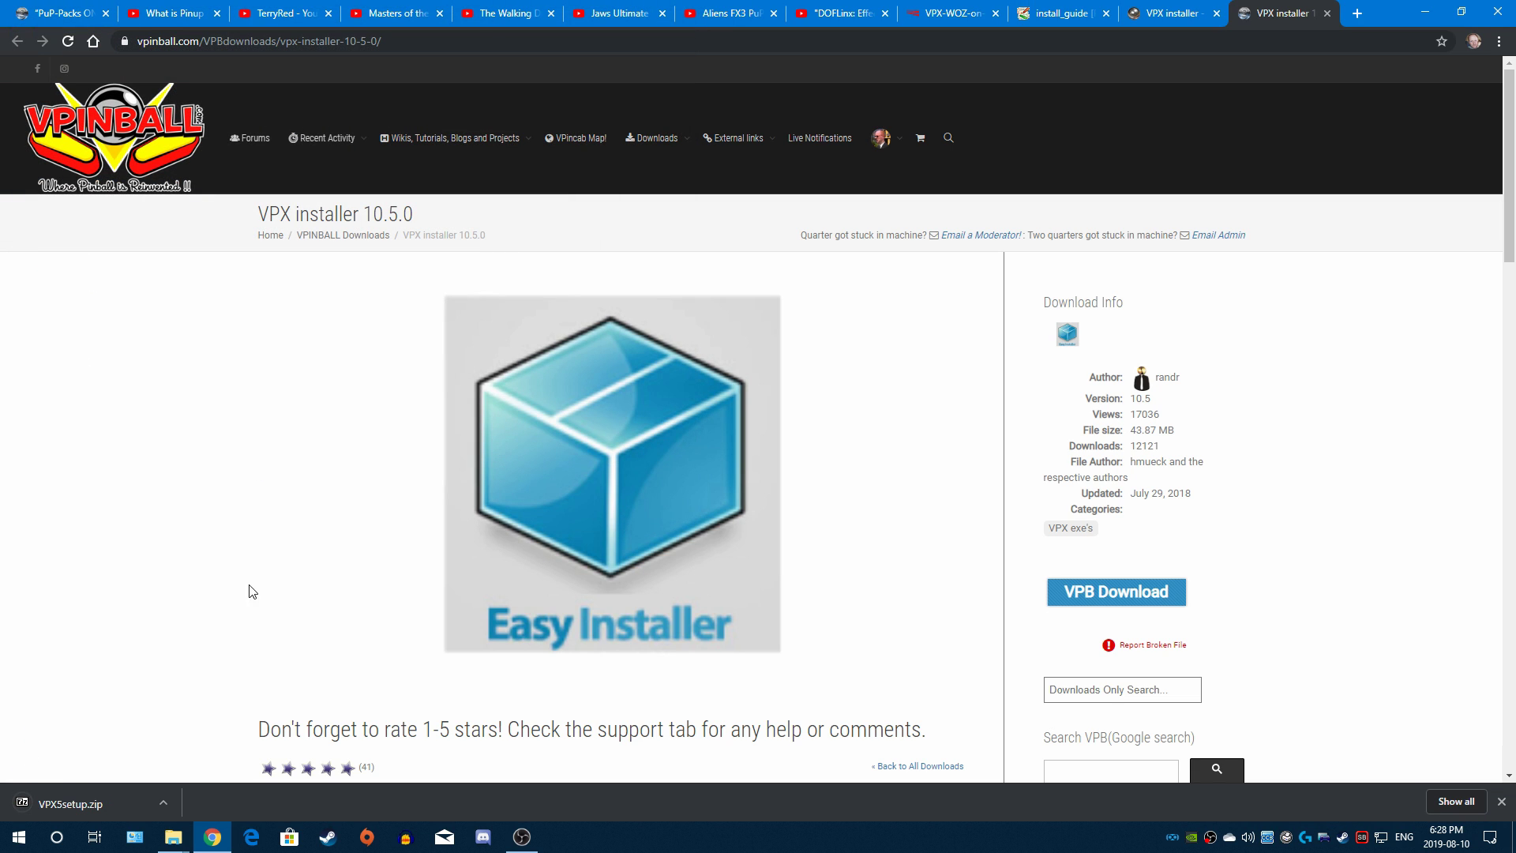
# Step: Run VPX5setup.exe from the downloaded VPX5setup.zip and advance the Visual Pinball setup to the c:\Visual Pinball\ destination folder
pyautogui.click(78, 806)
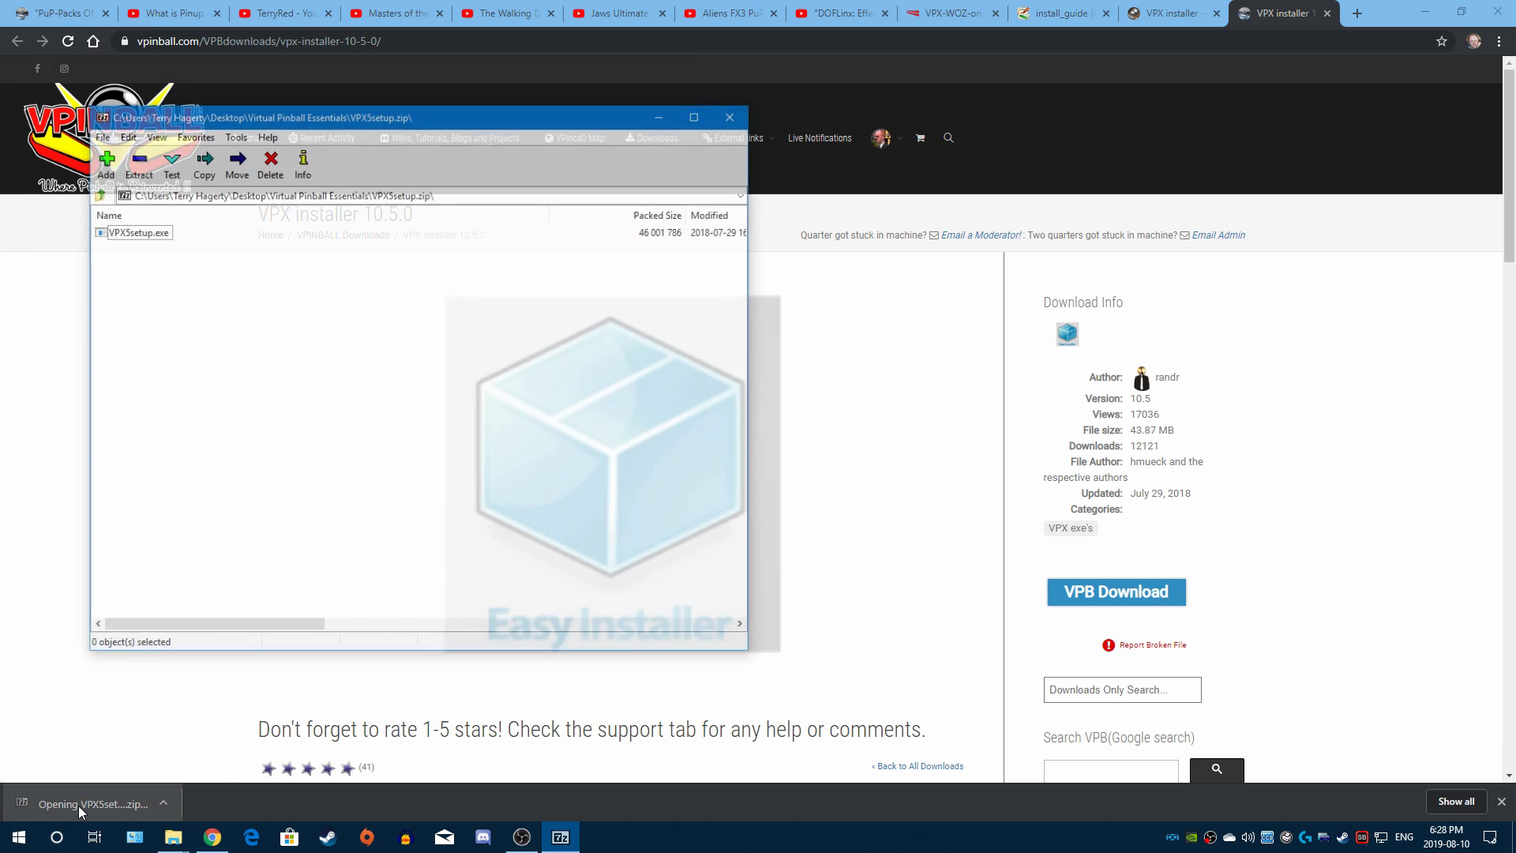
pyautogui.doubleClick(126, 232)
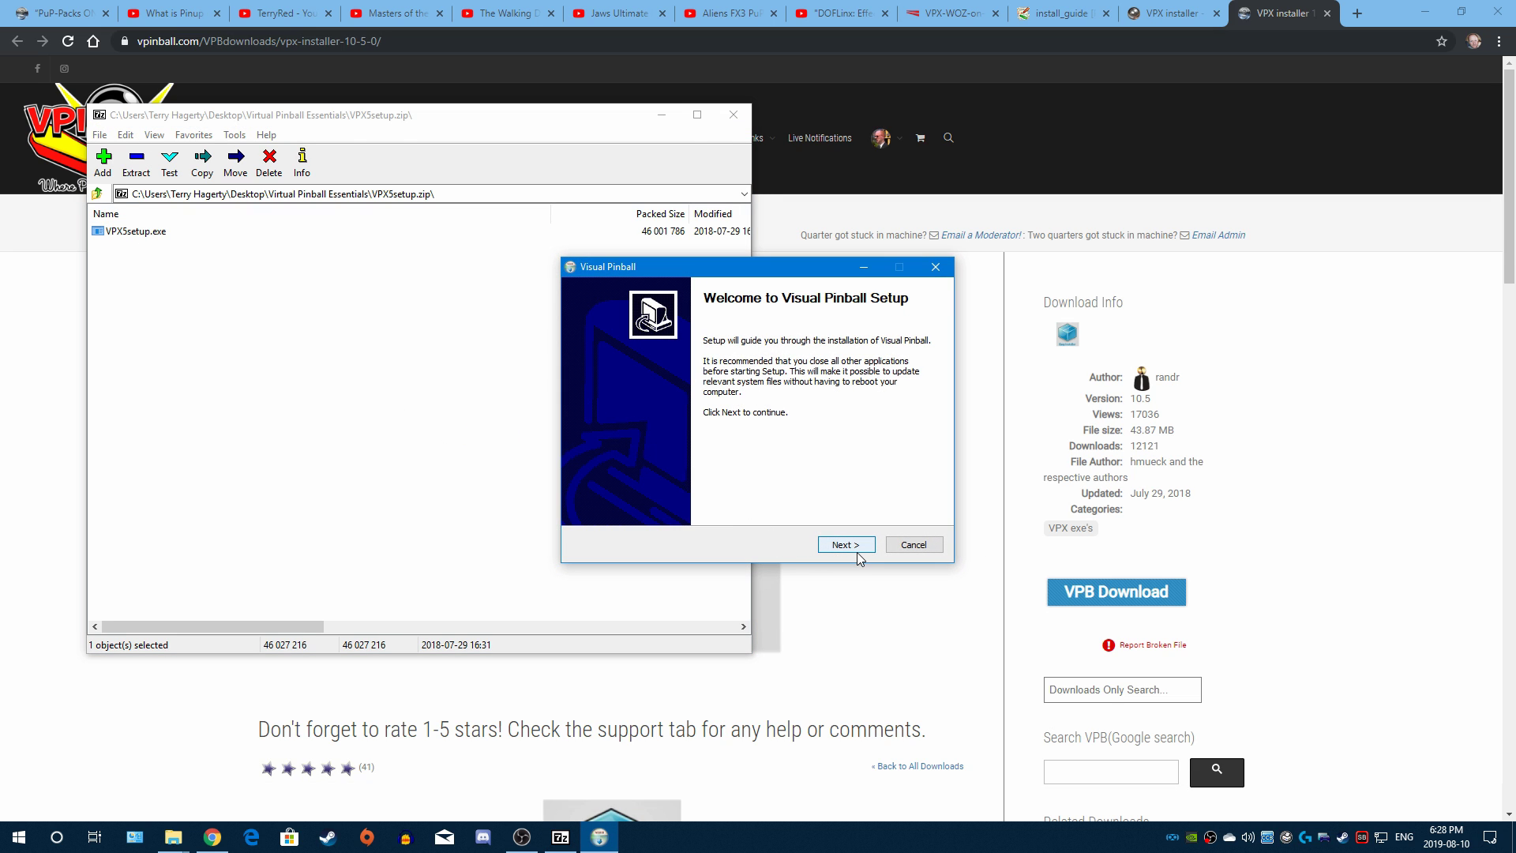
pyautogui.click(858, 552)
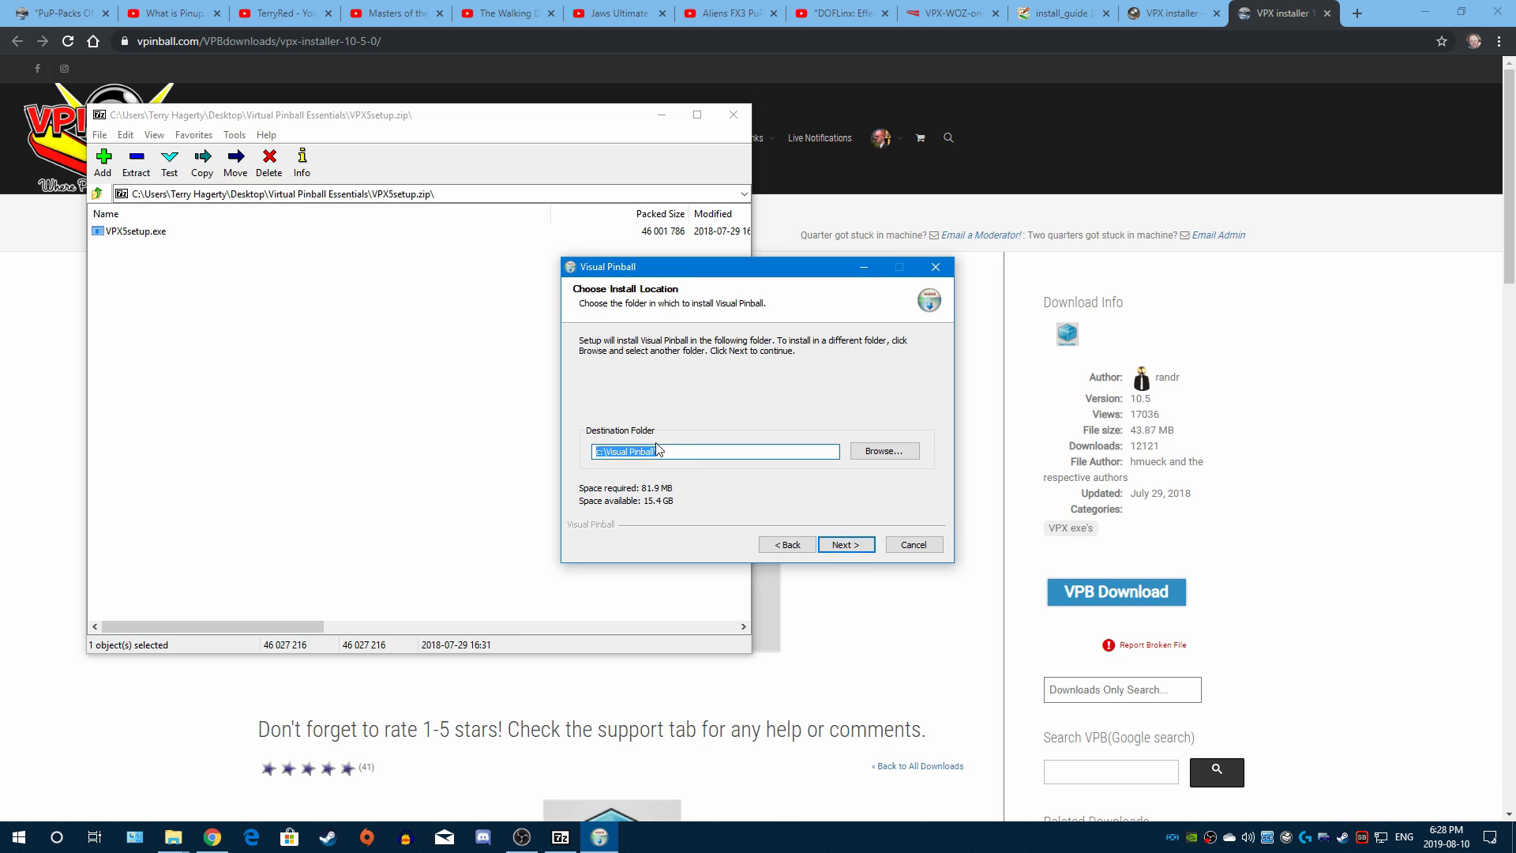
pyautogui.click(685, 451)
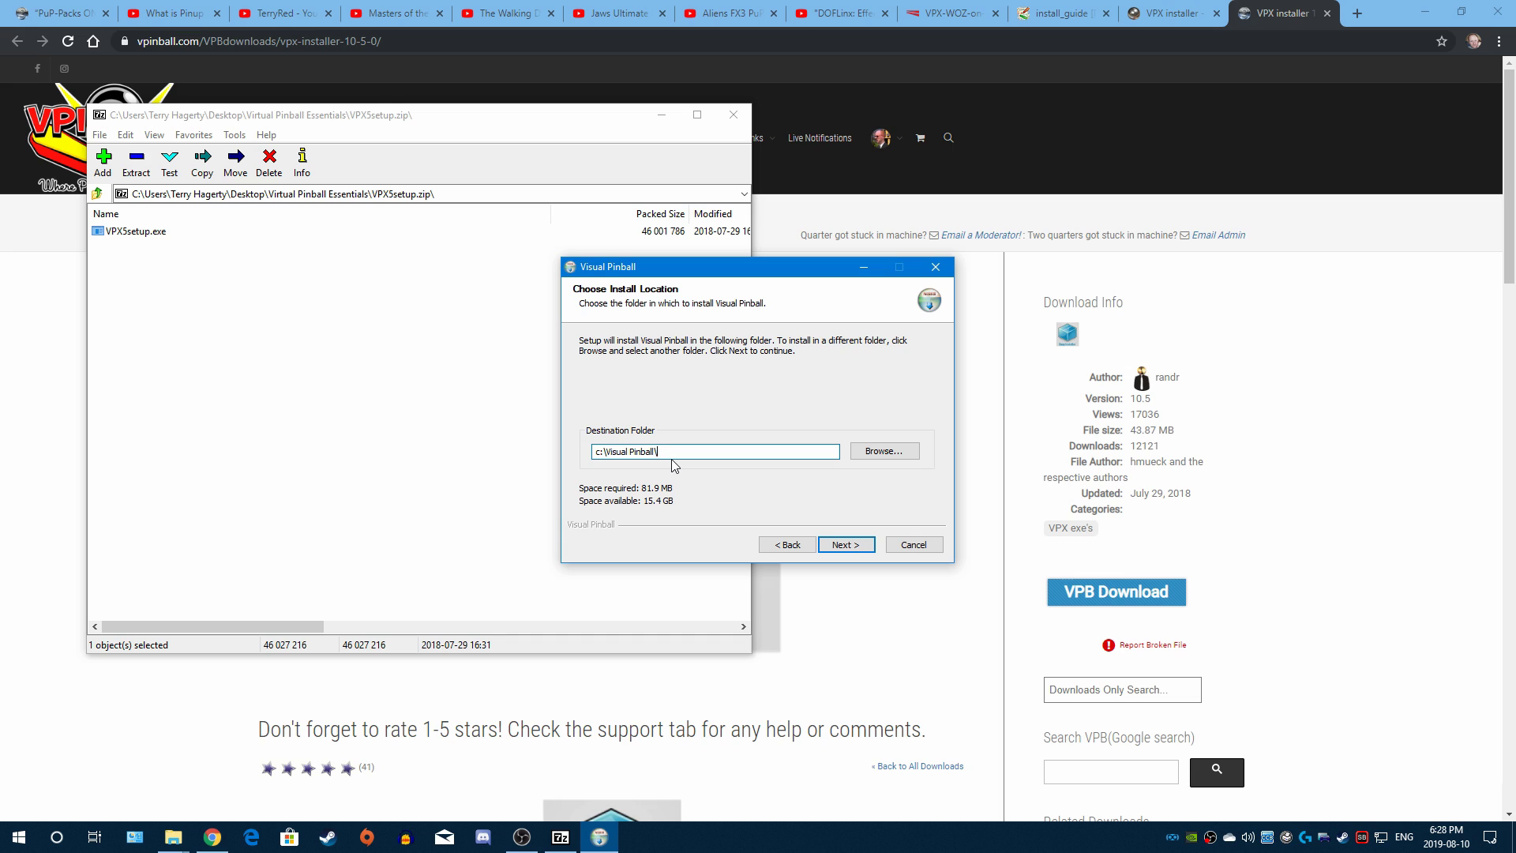
# Step: Examine the Program Files folders on the C: drive, and accept c:\Visual Pinball\ as the Visual Pinball install folder
pyautogui.click(186, 845)
pyautogui.click(395, 782)
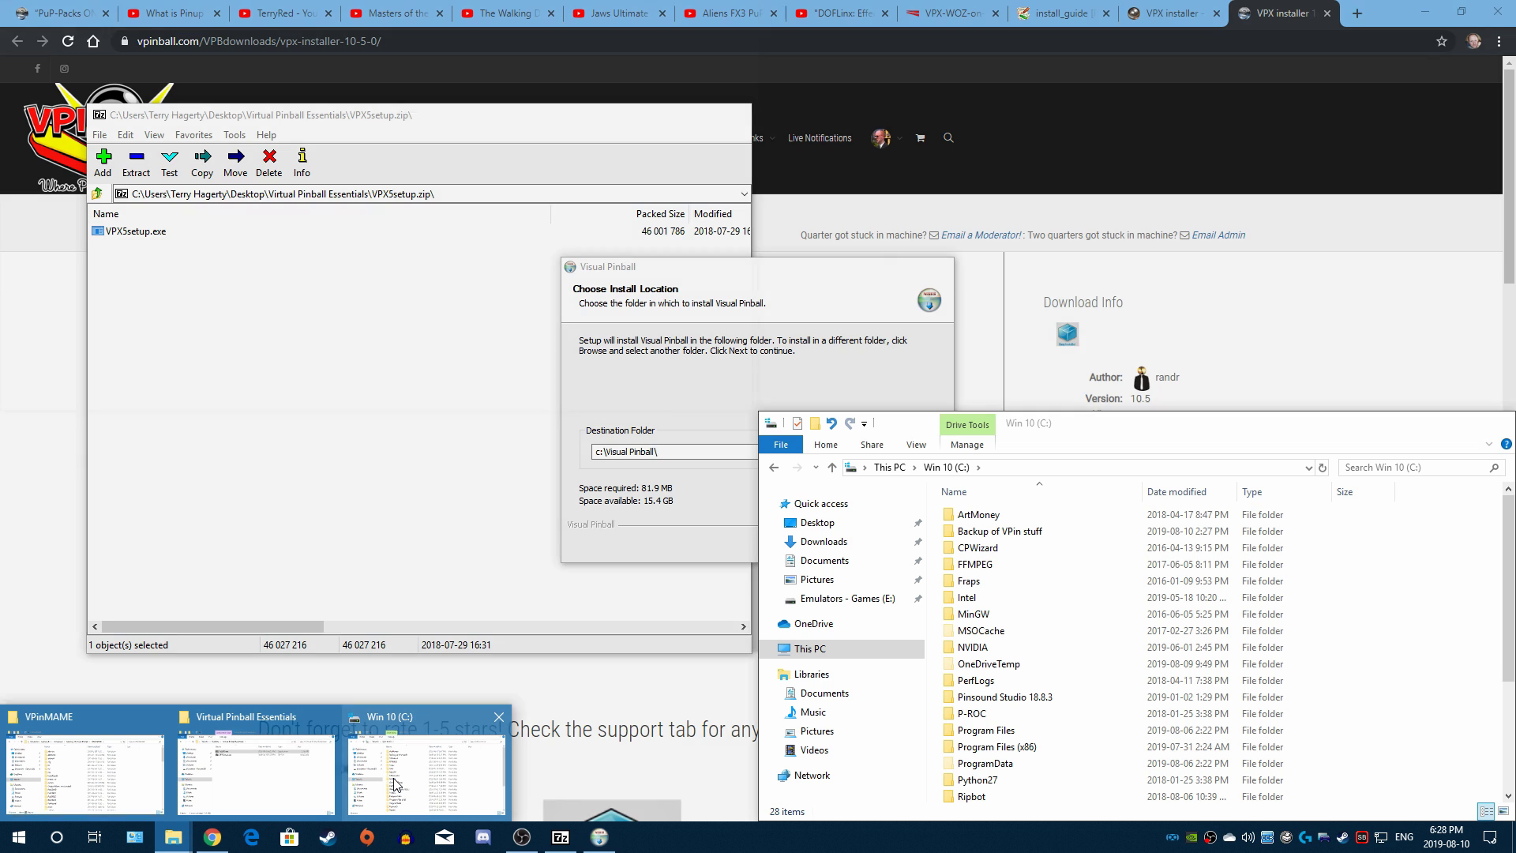
pyautogui.click(394, 784)
pyautogui.scroll(-3, 1017, 710)
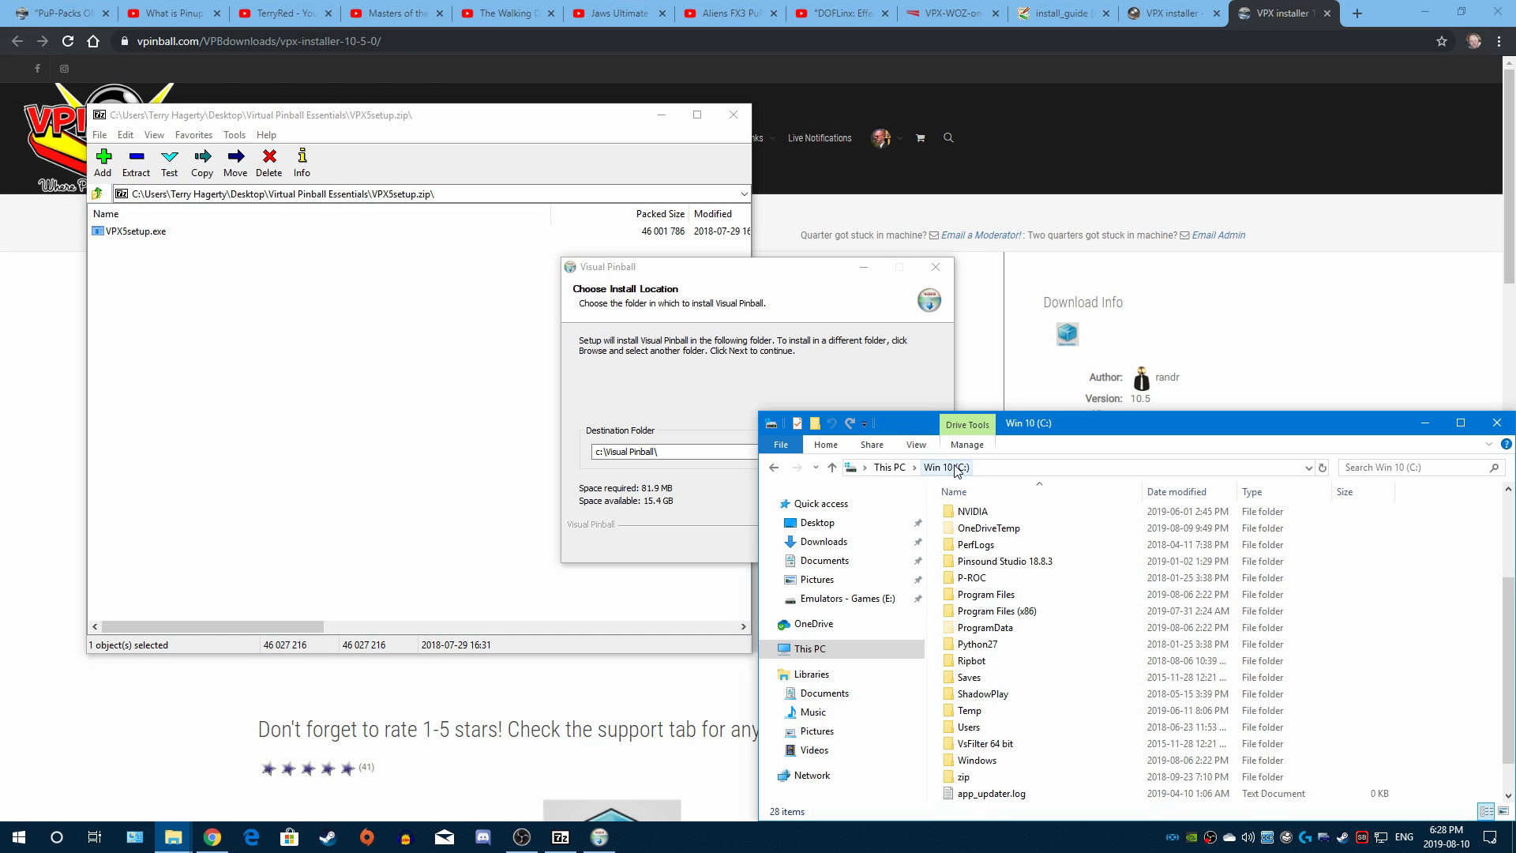
pyautogui.click(1014, 612)
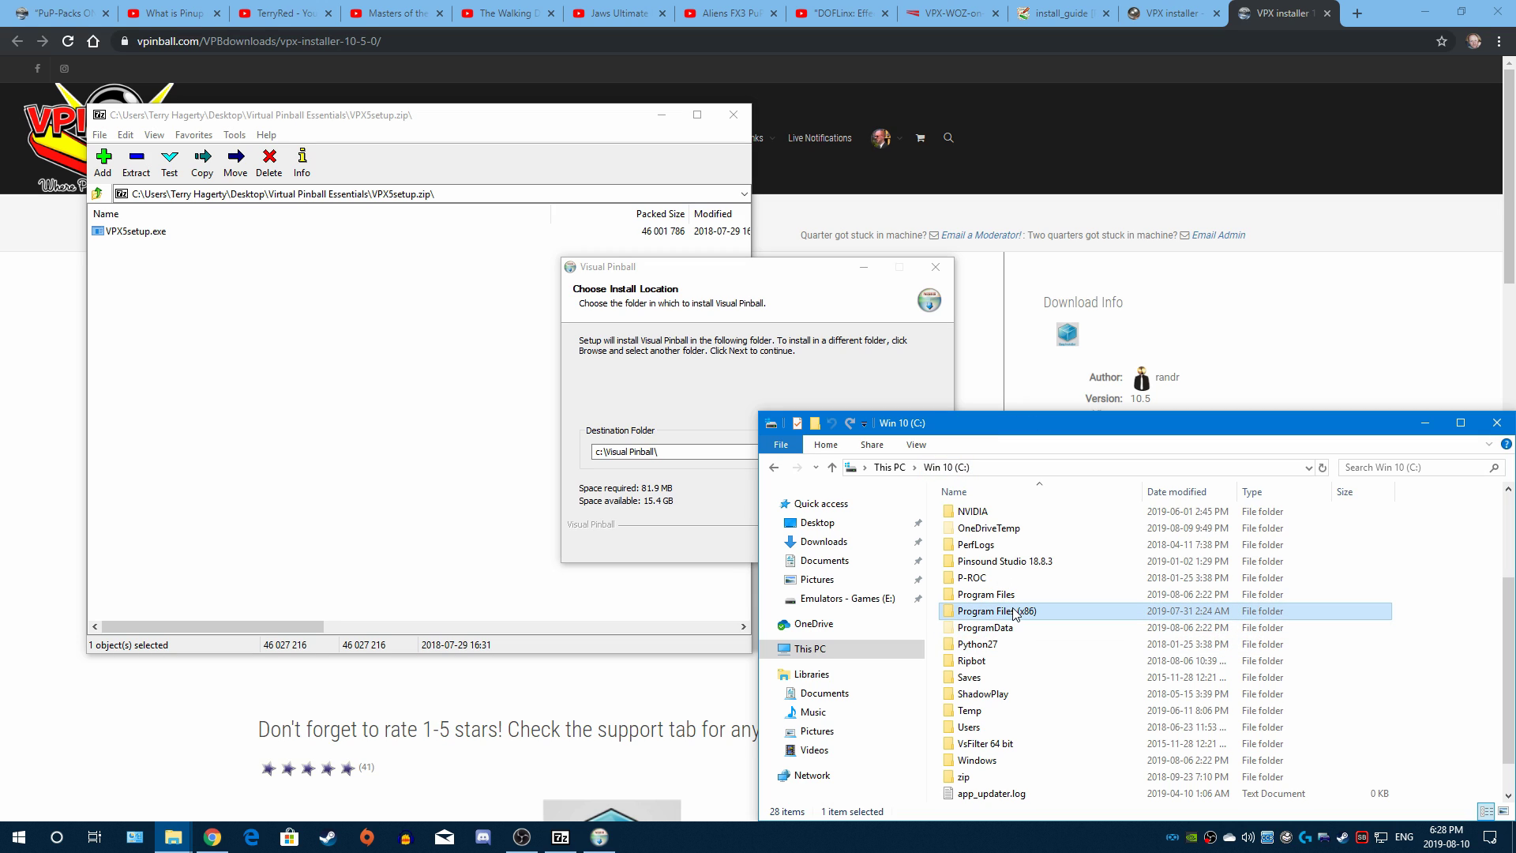
pyautogui.click(1013, 594)
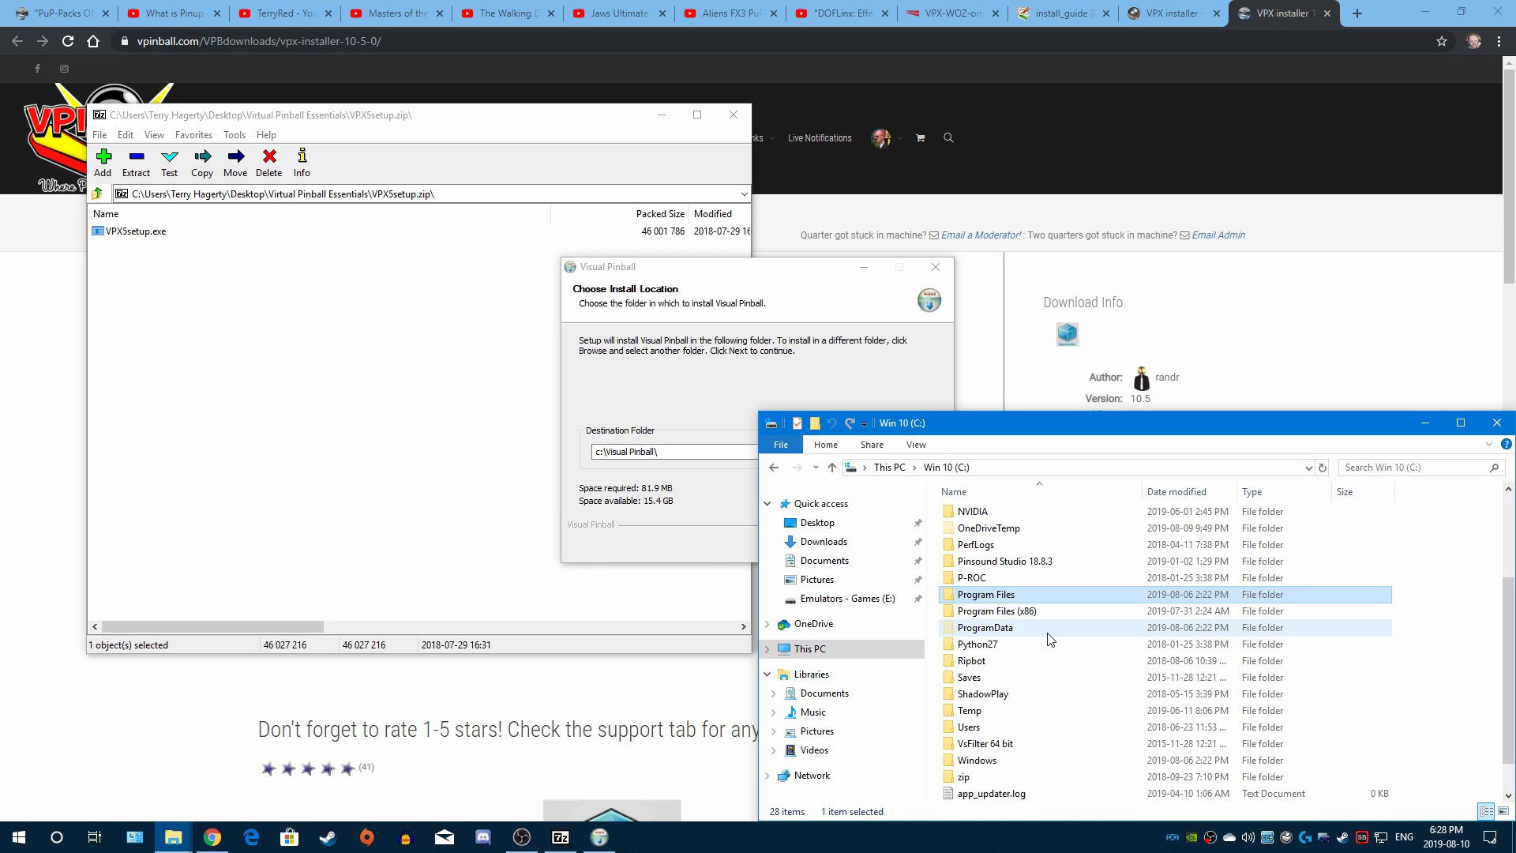
pyautogui.click(693, 518)
pyautogui.click(1425, 424)
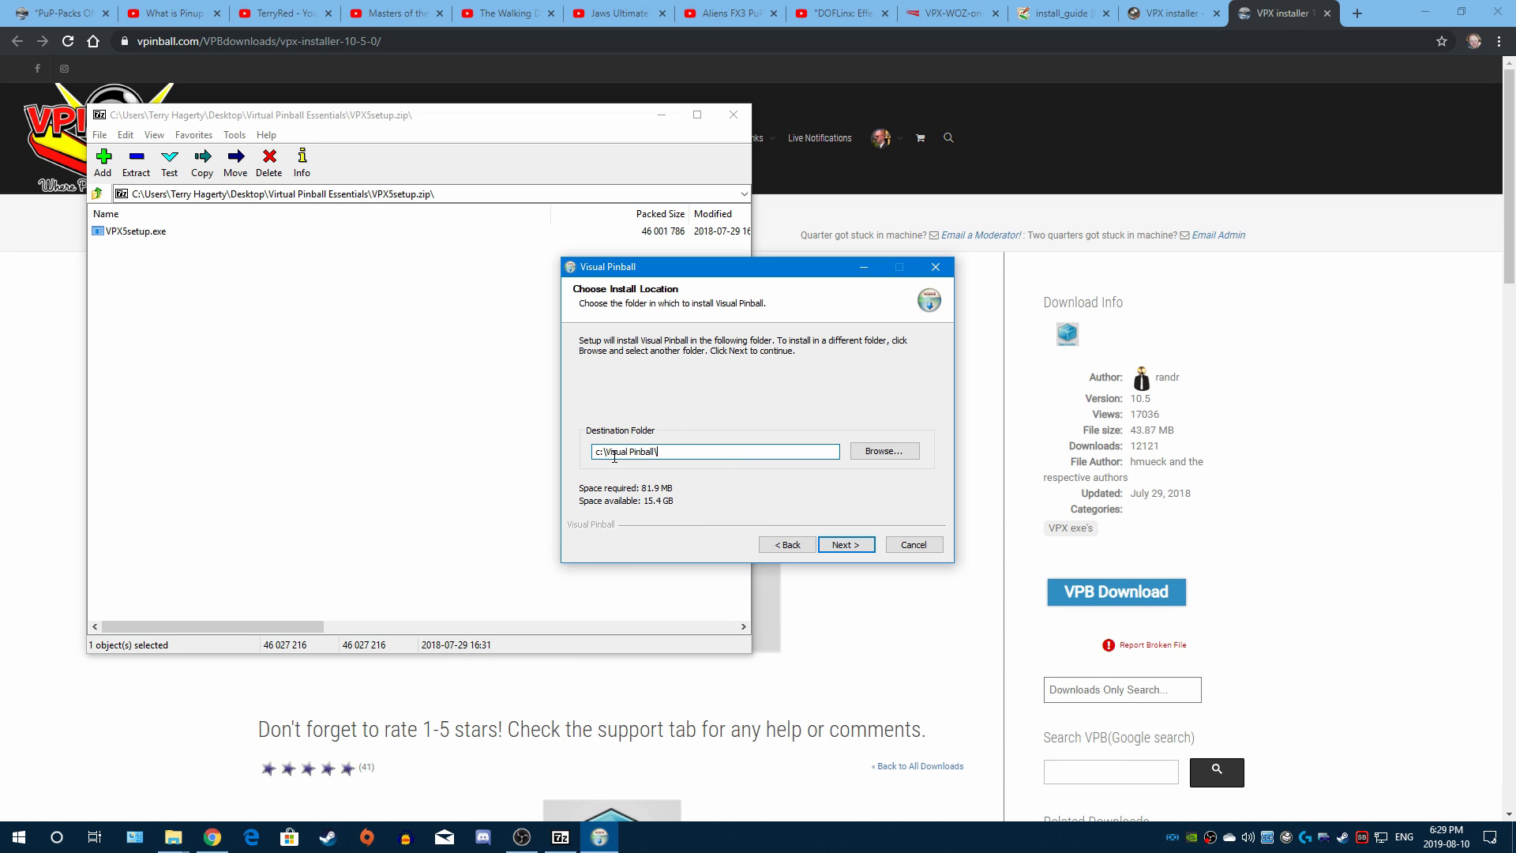
pyautogui.click(846, 545)
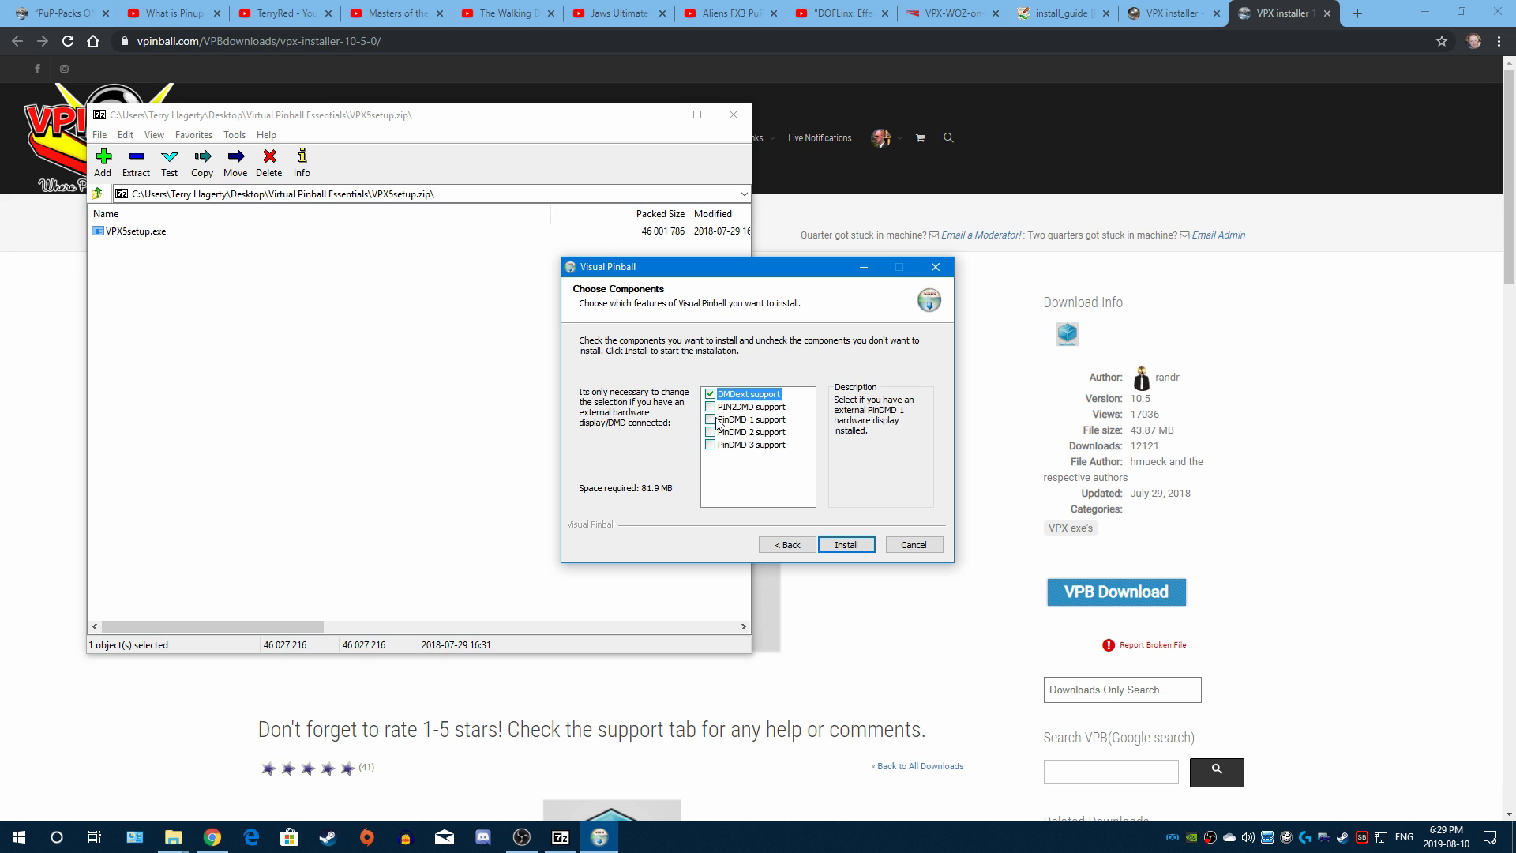
# Step: Play a few seconds of The Walking Dead LE cabinet demo to examine its DMD, pause it and return to the component selection
pyautogui.click(493, 13)
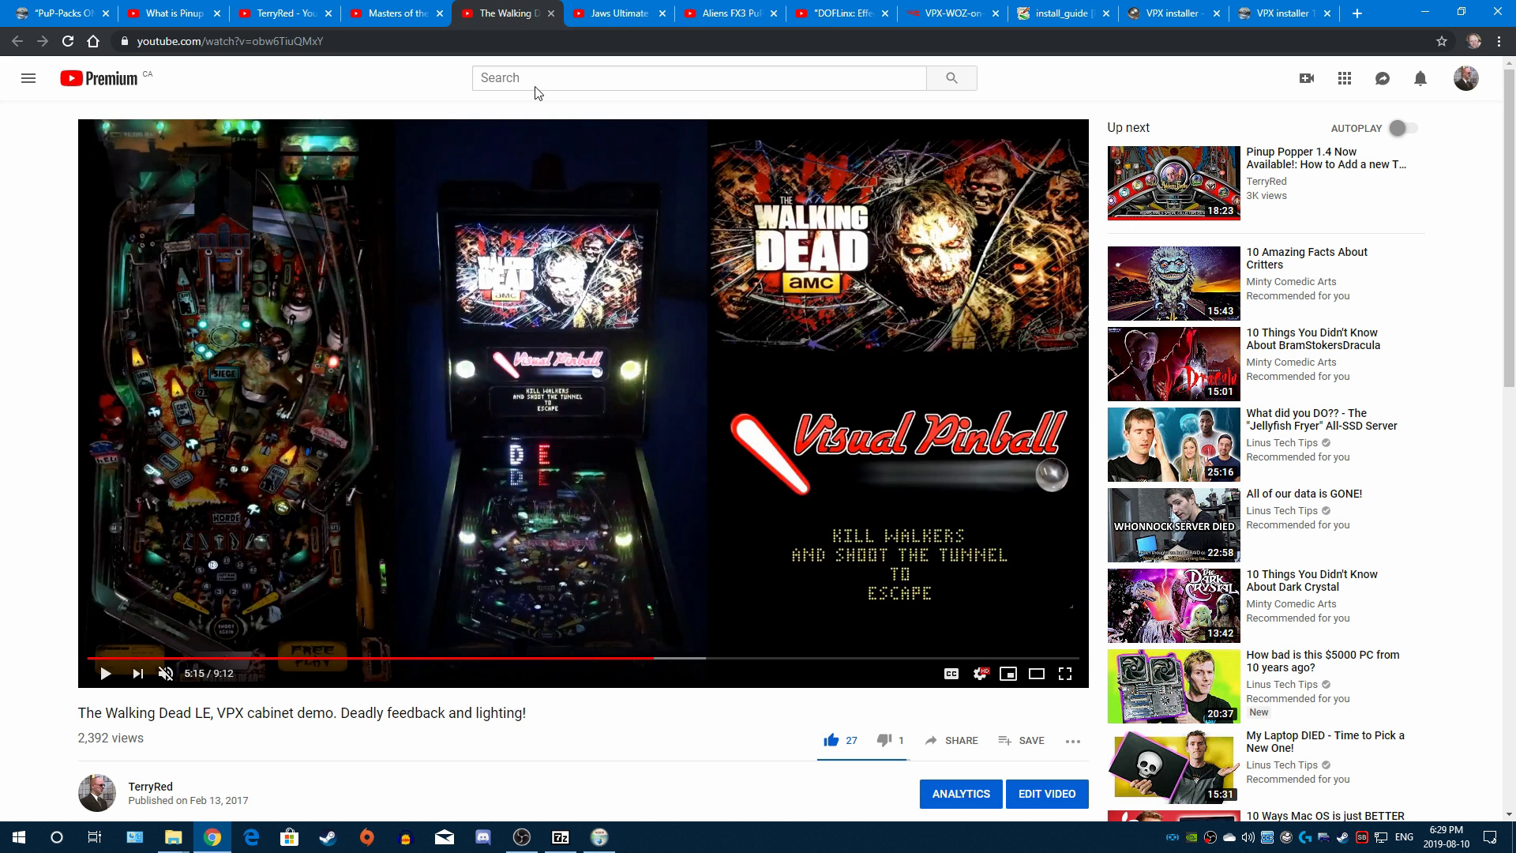
pyautogui.click(897, 577)
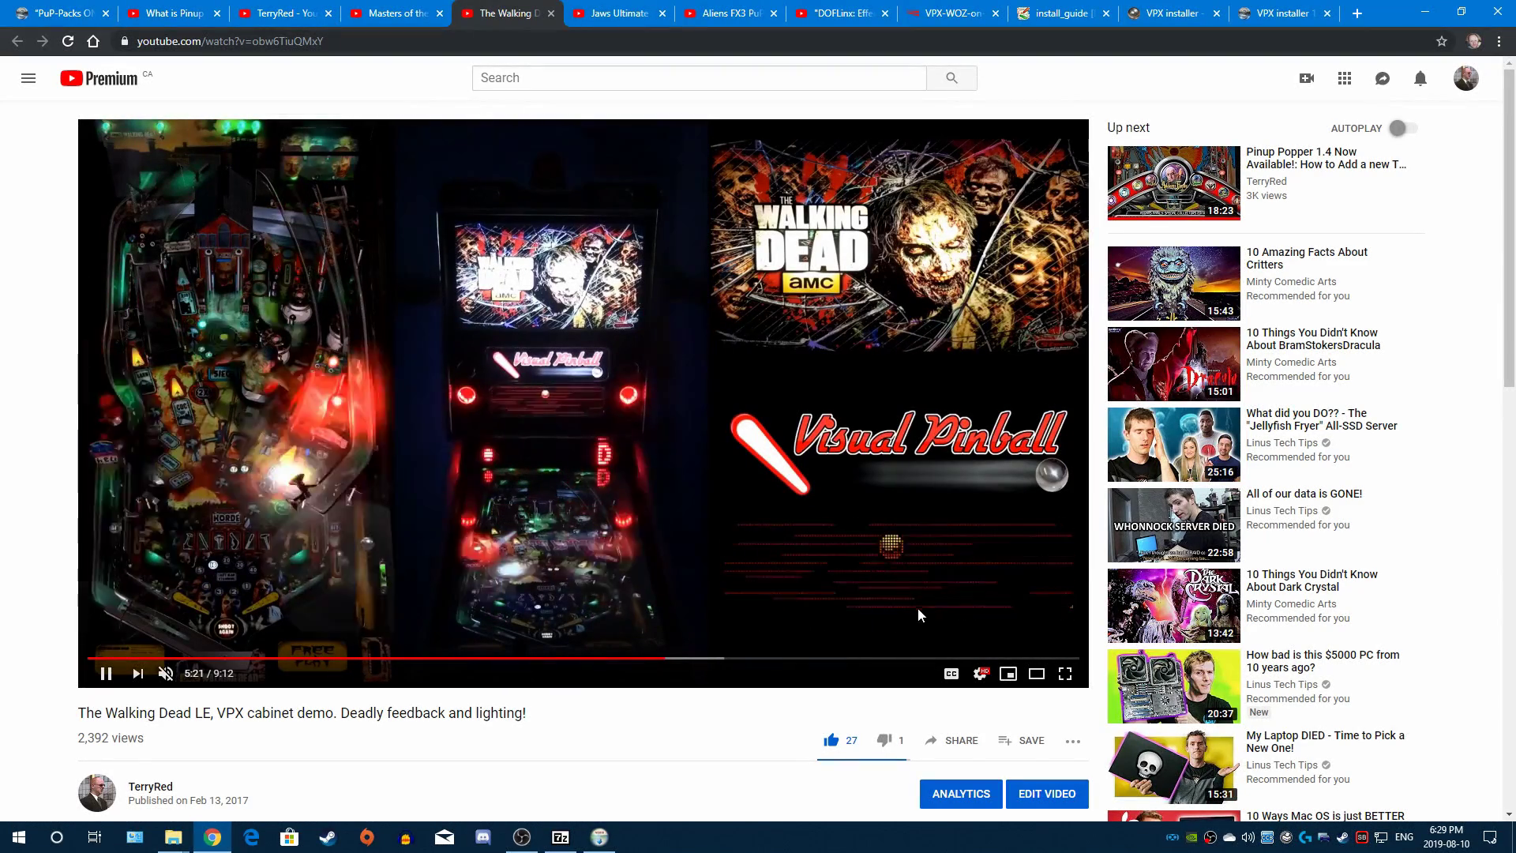
pyautogui.click(615, 241)
pyautogui.click(614, 241)
pyautogui.click(615, 241)
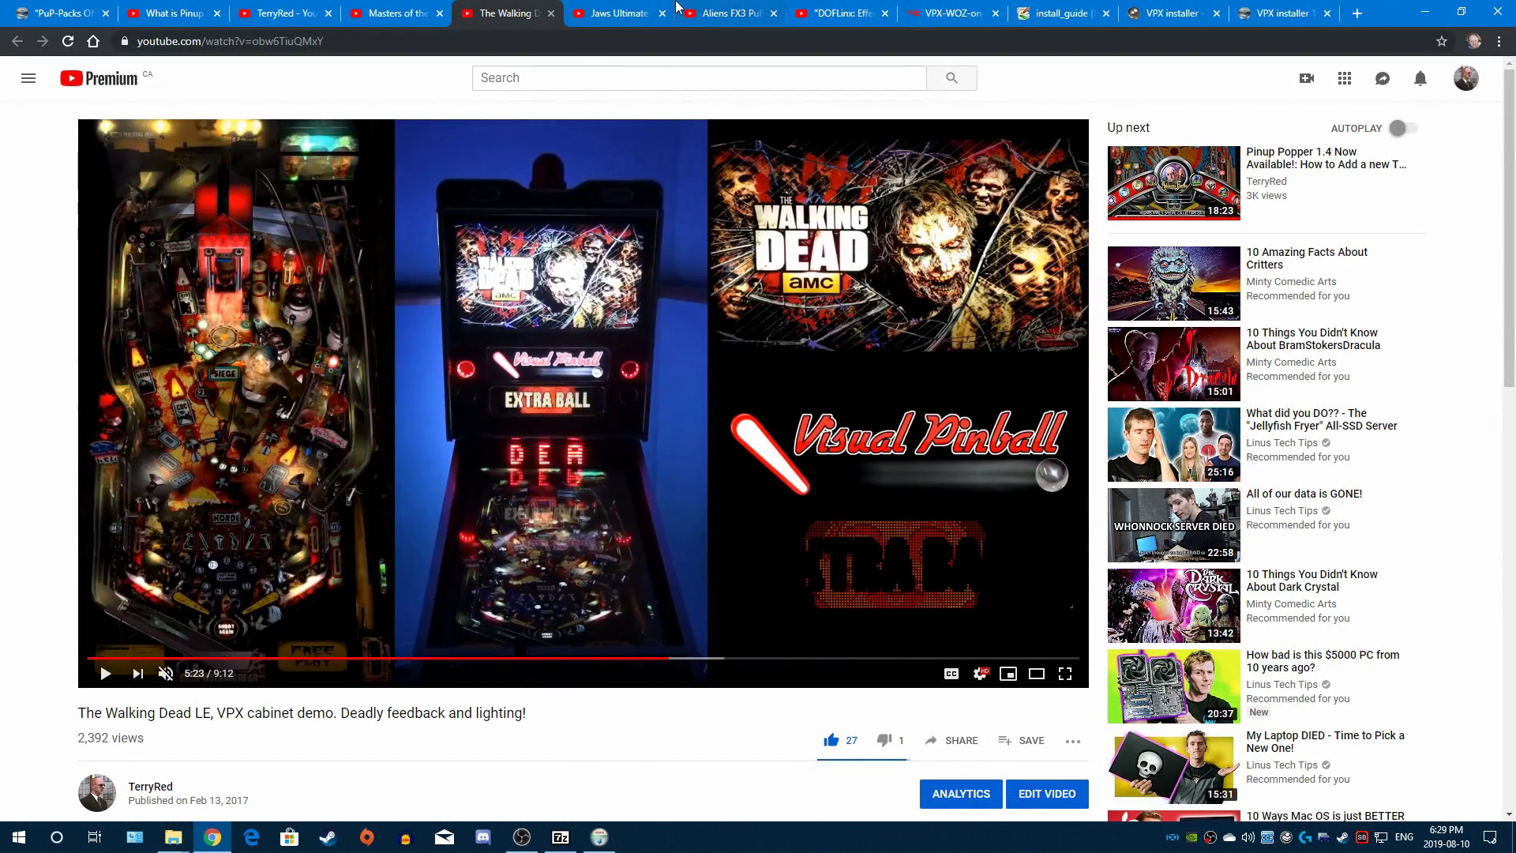
pyautogui.click(1066, 9)
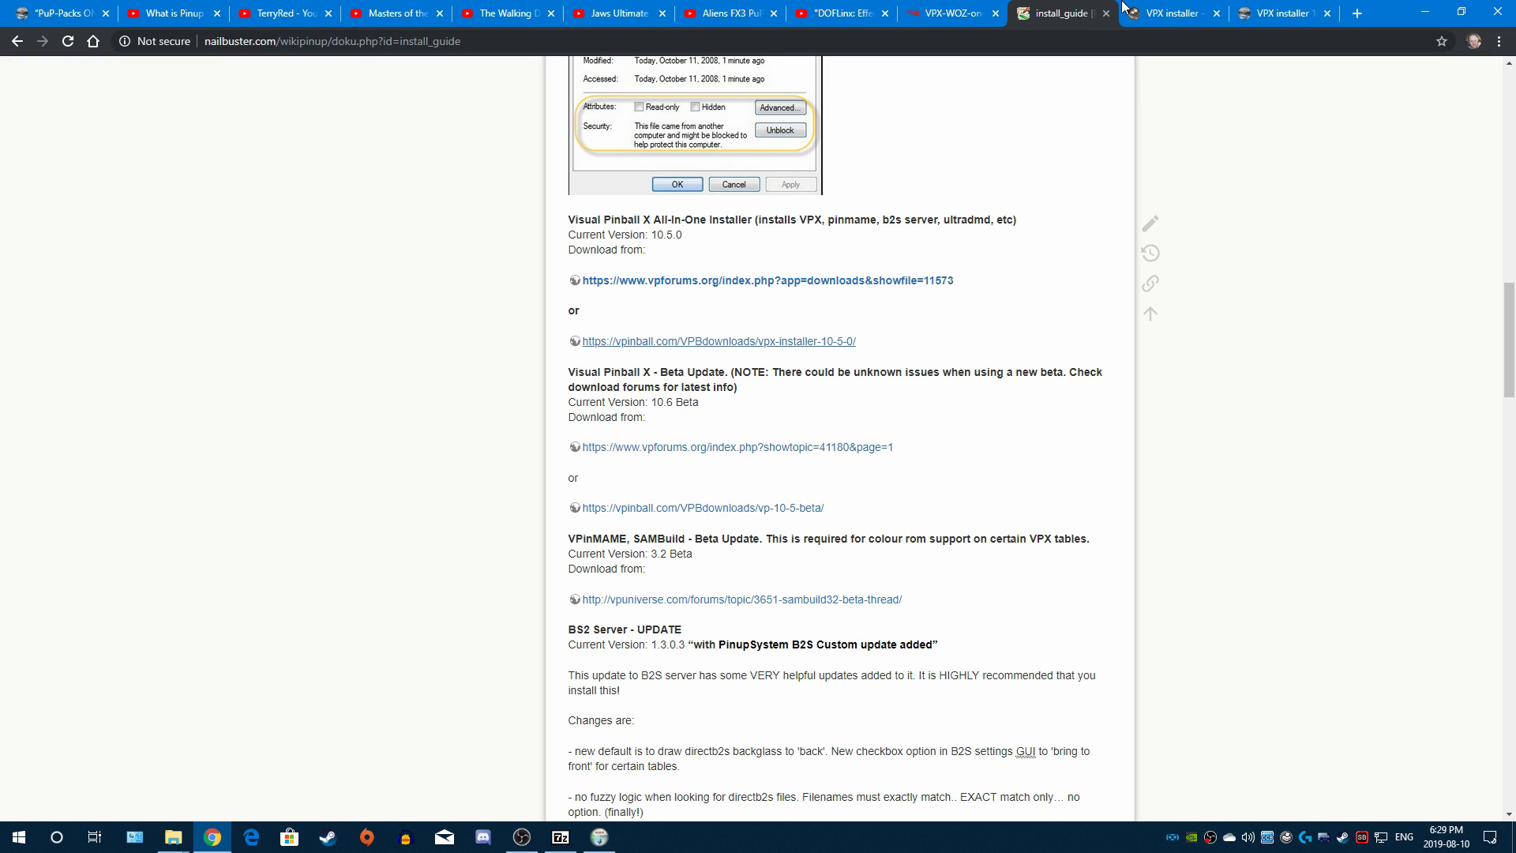
pyautogui.click(1311, 8)
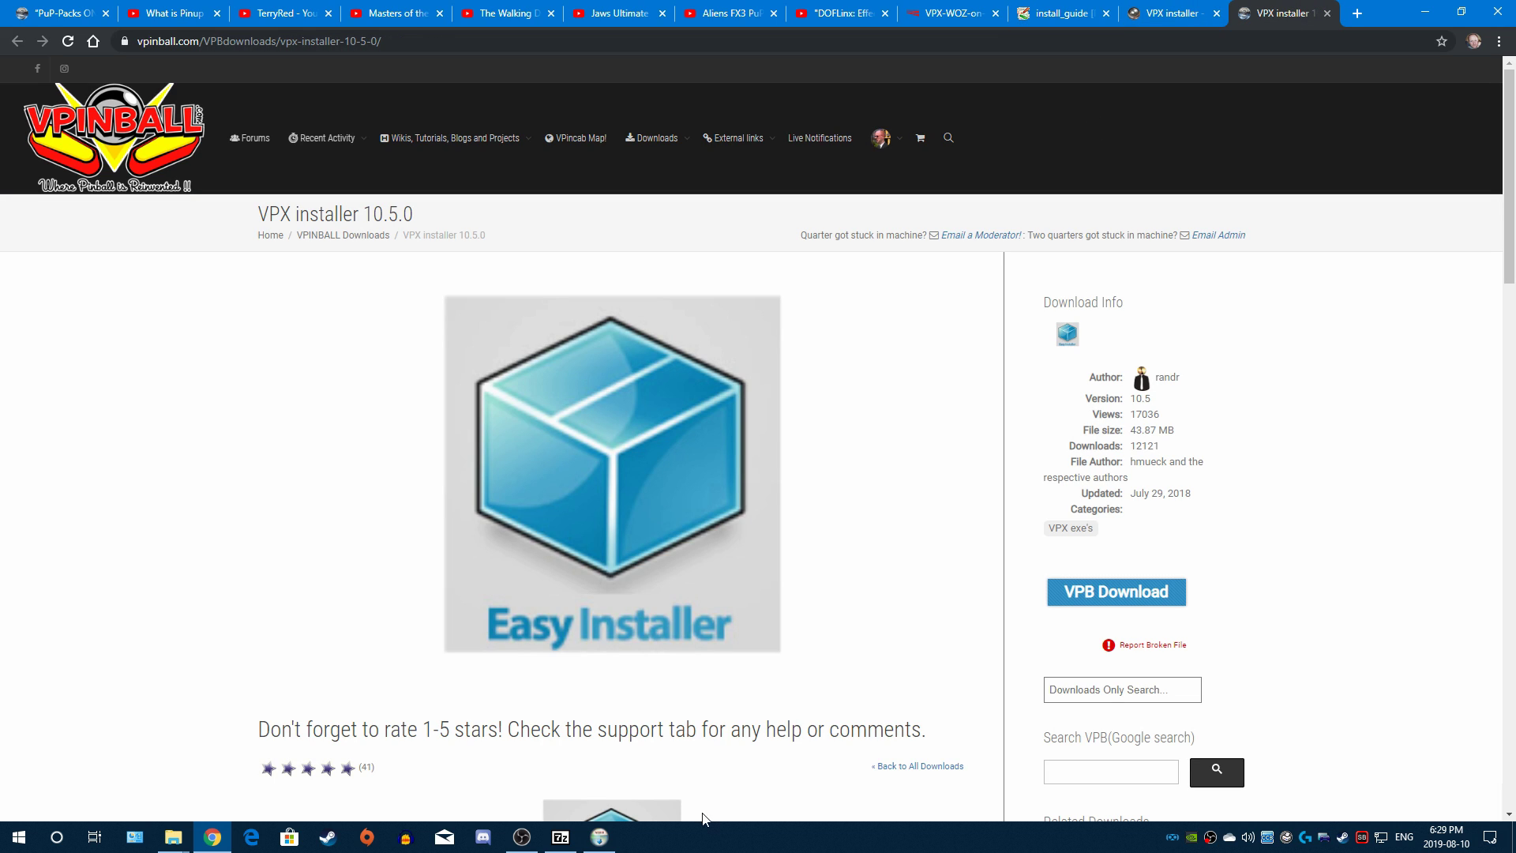
pyautogui.click(601, 837)
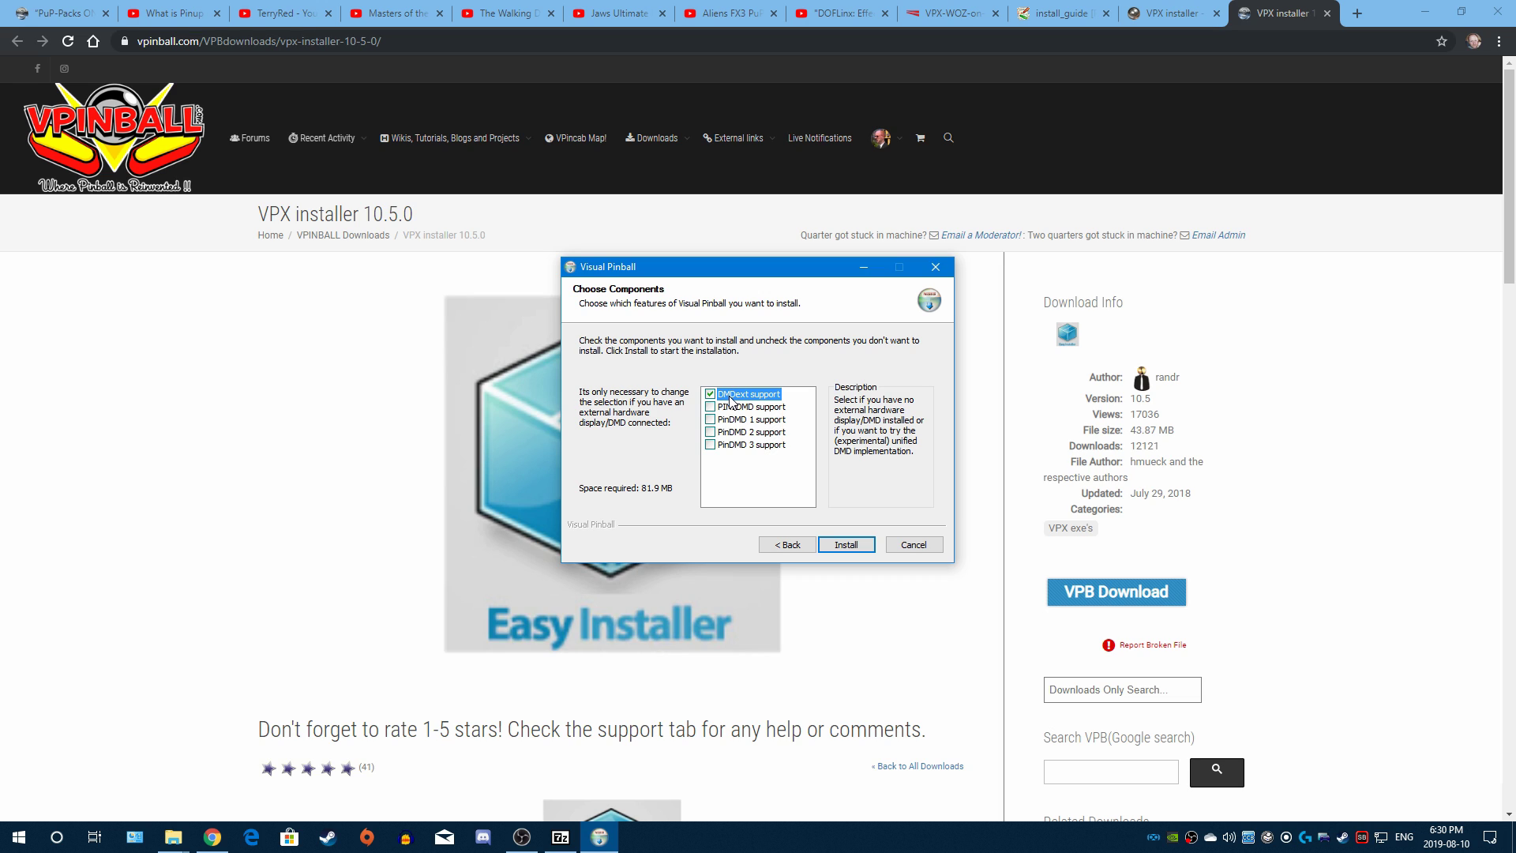
# Step: Install Visual Pinball with DMDext support, completing the DirectX setup without the Bing Bar and closing the .NET Framework 4 setup
pyautogui.click(837, 547)
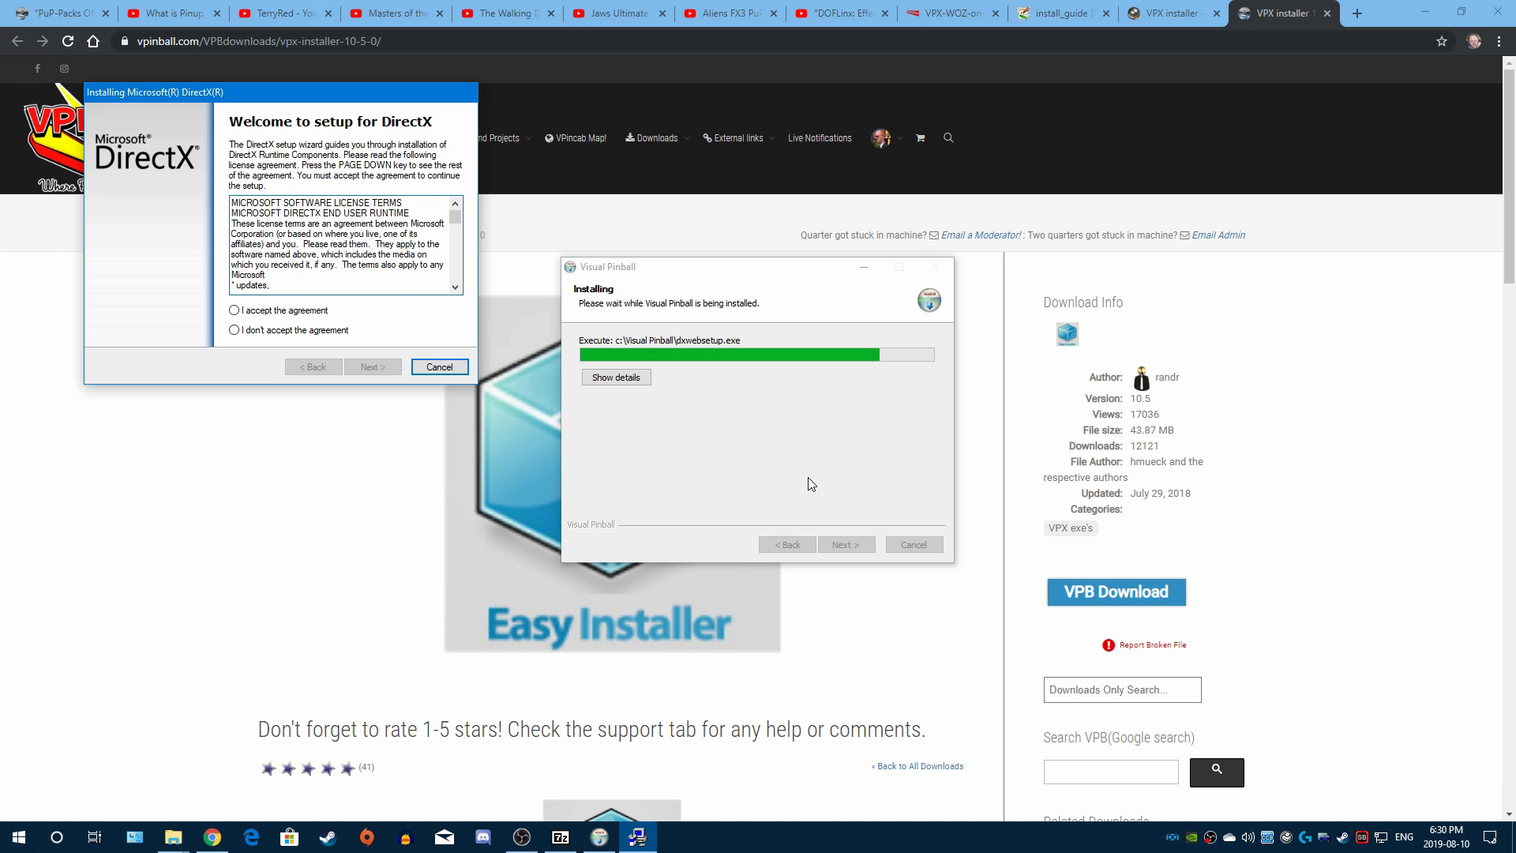
pyautogui.click(296, 313)
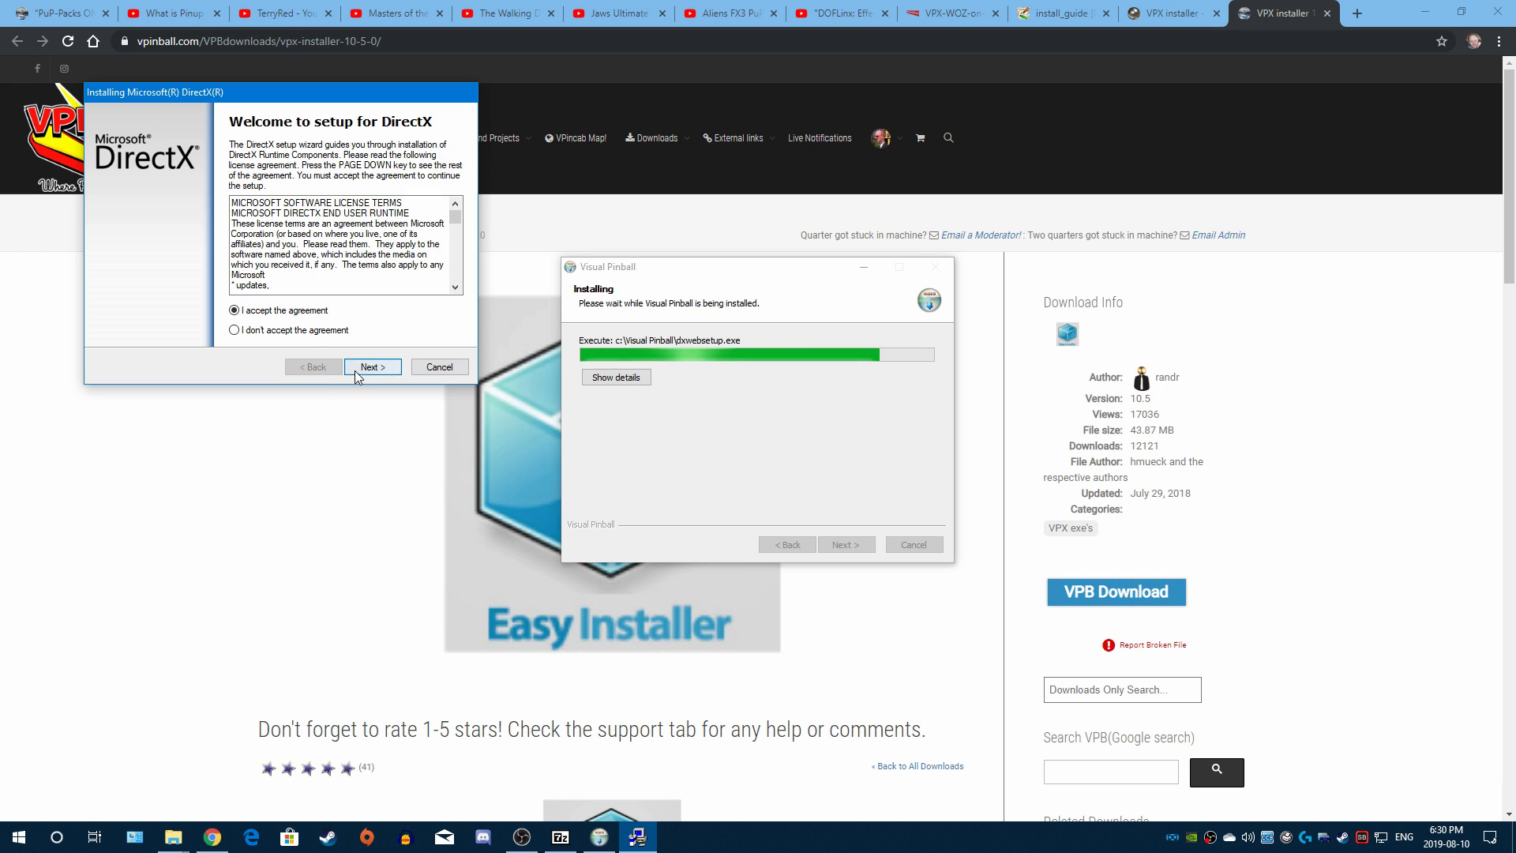
pyautogui.click(357, 368)
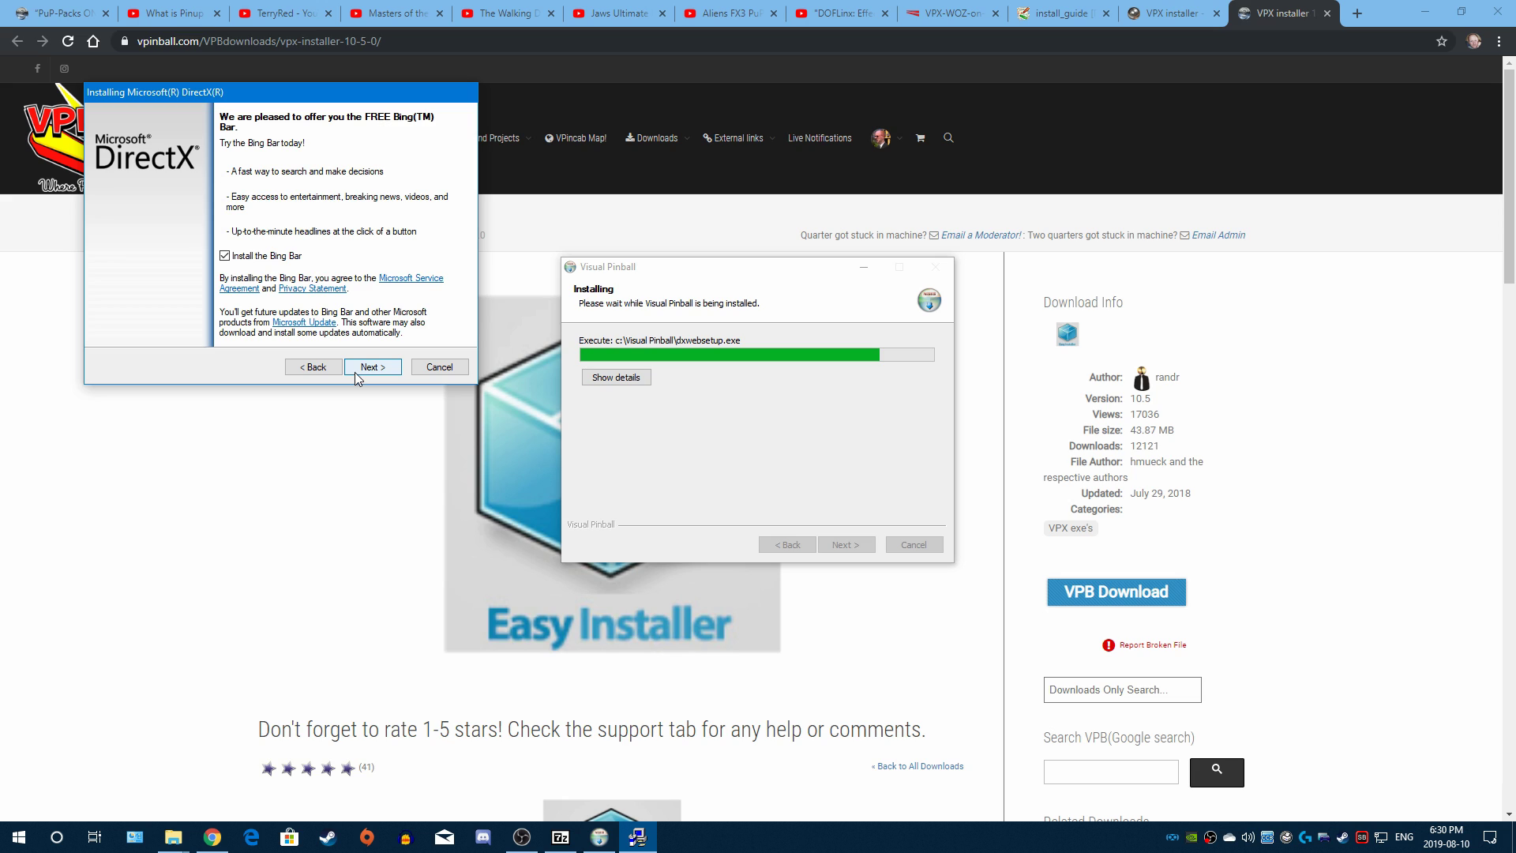
pyautogui.click(224, 258)
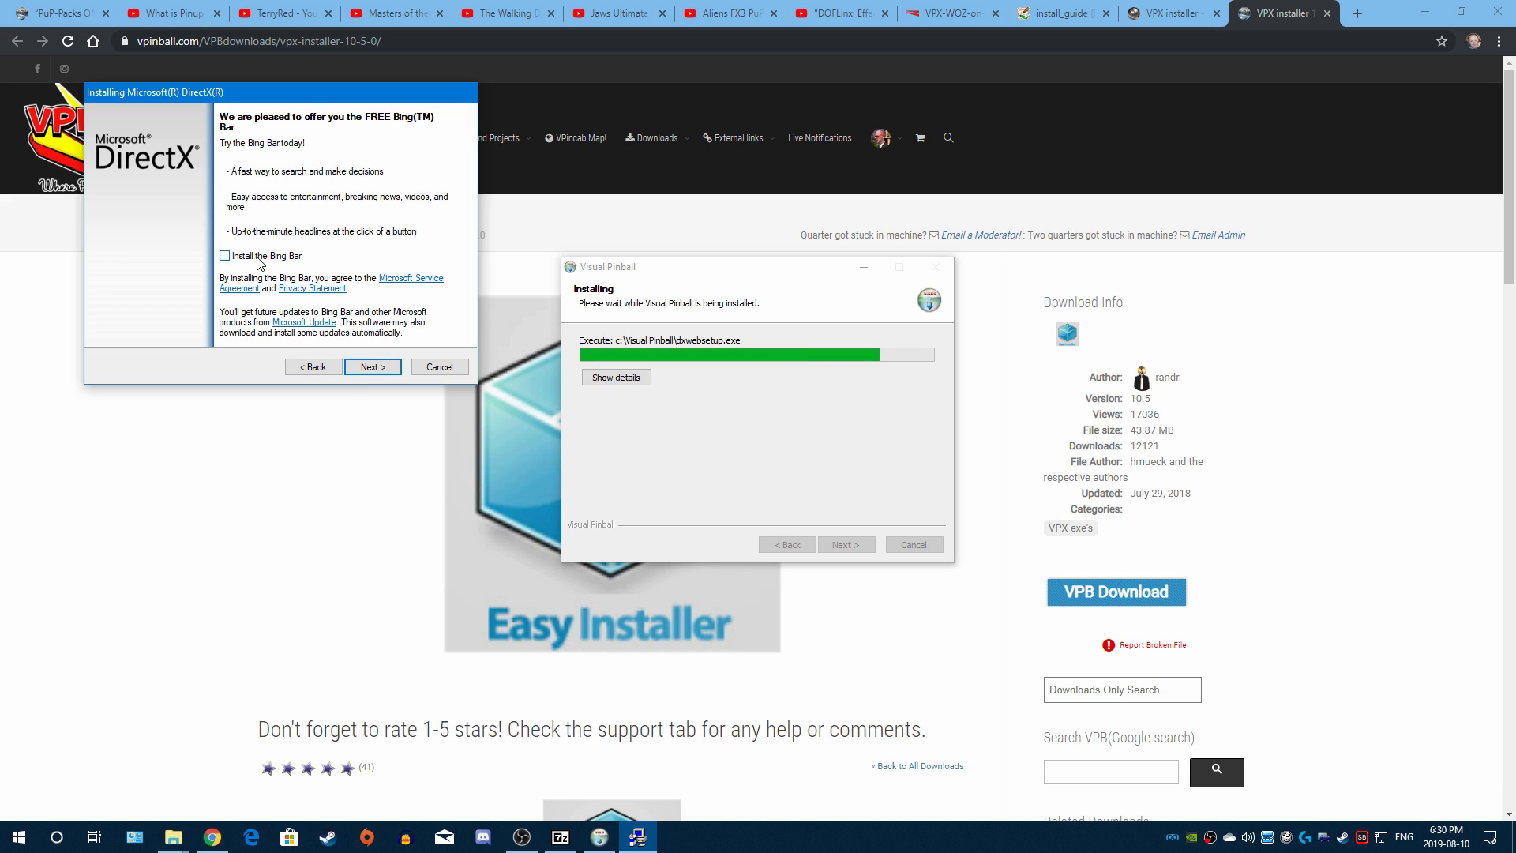
pyautogui.click(373, 368)
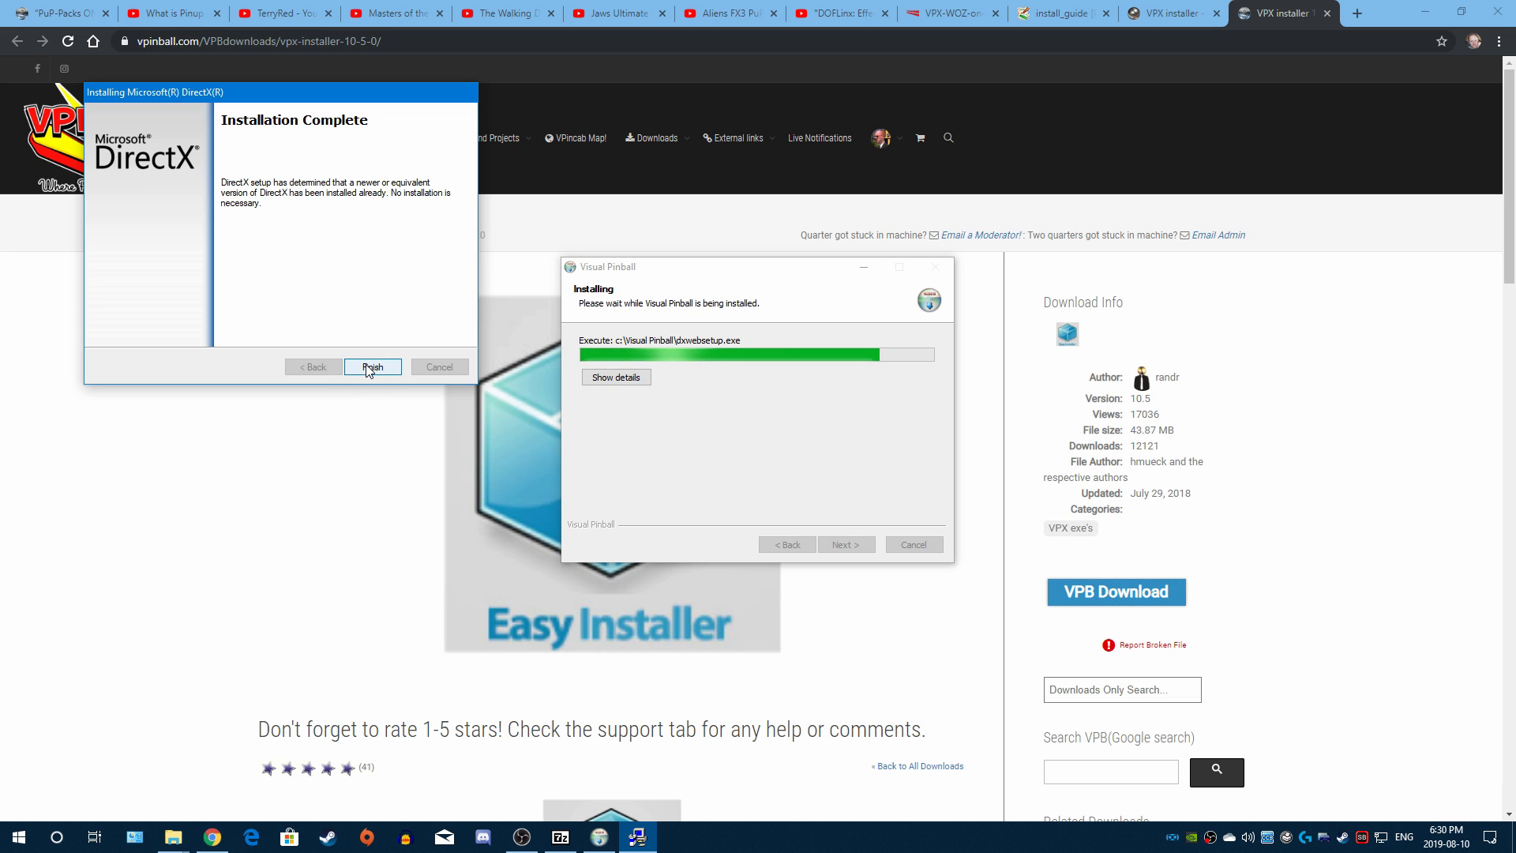
pyautogui.click(367, 368)
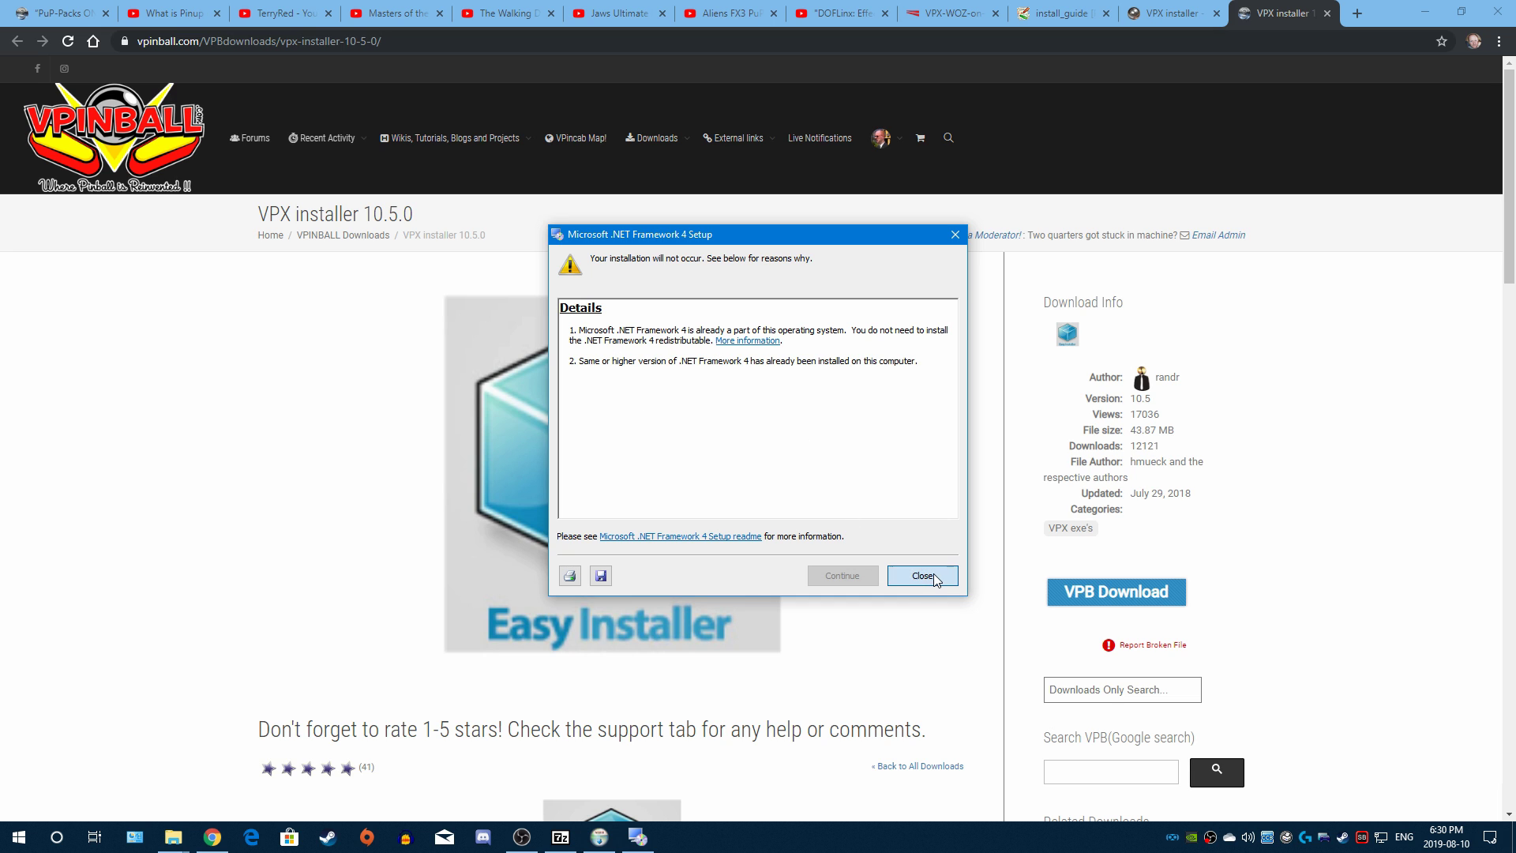
pyautogui.click(920, 575)
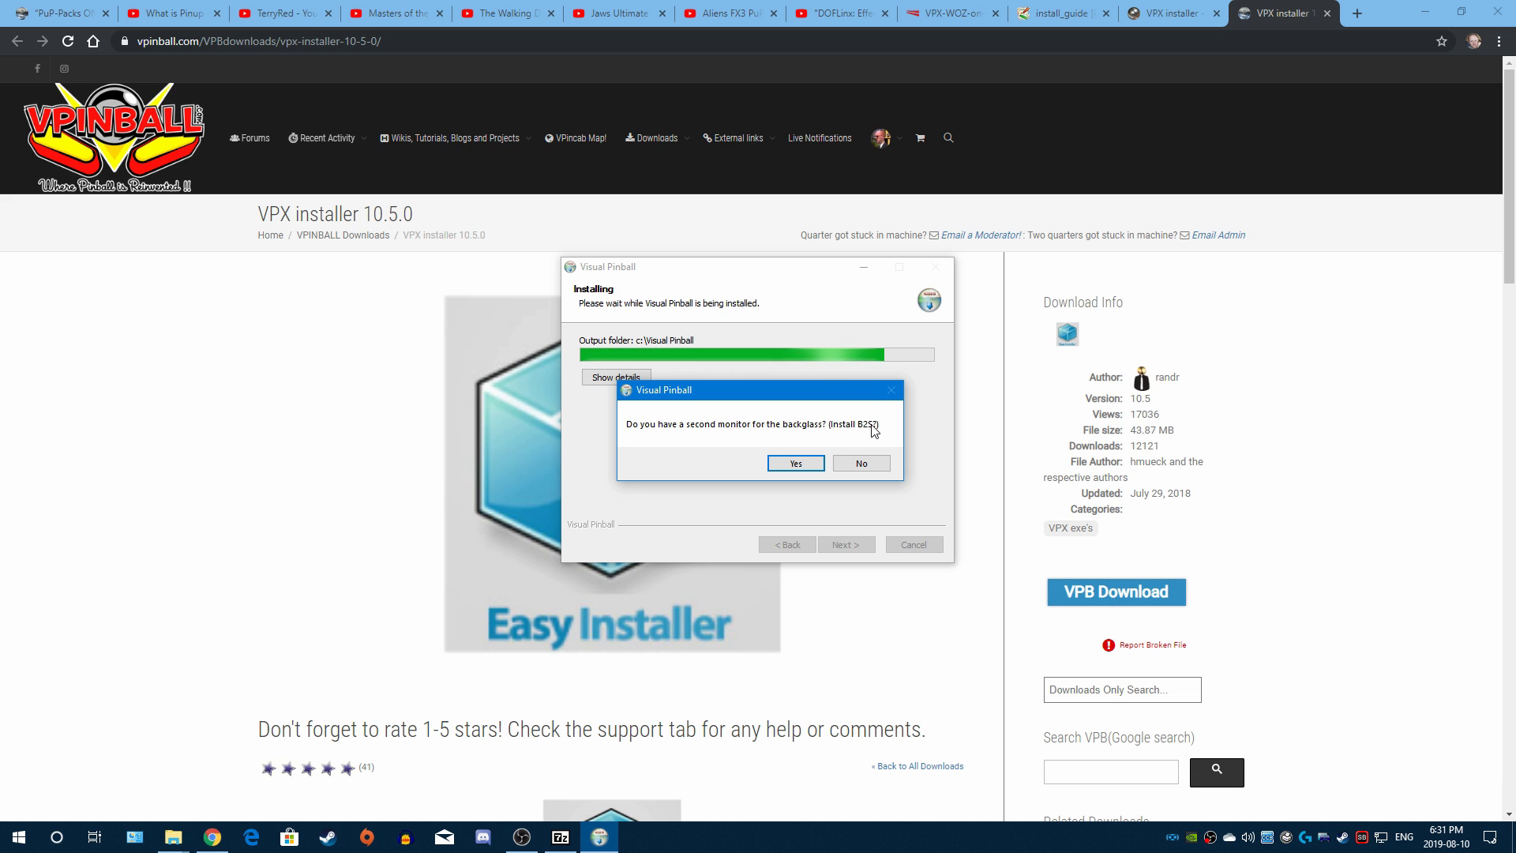
# Step: Review the backglasses in the Aliens, Jaws, Walking Dead and Masters of the Universe videos, and return to the B2S question
pyautogui.click(777, 13)
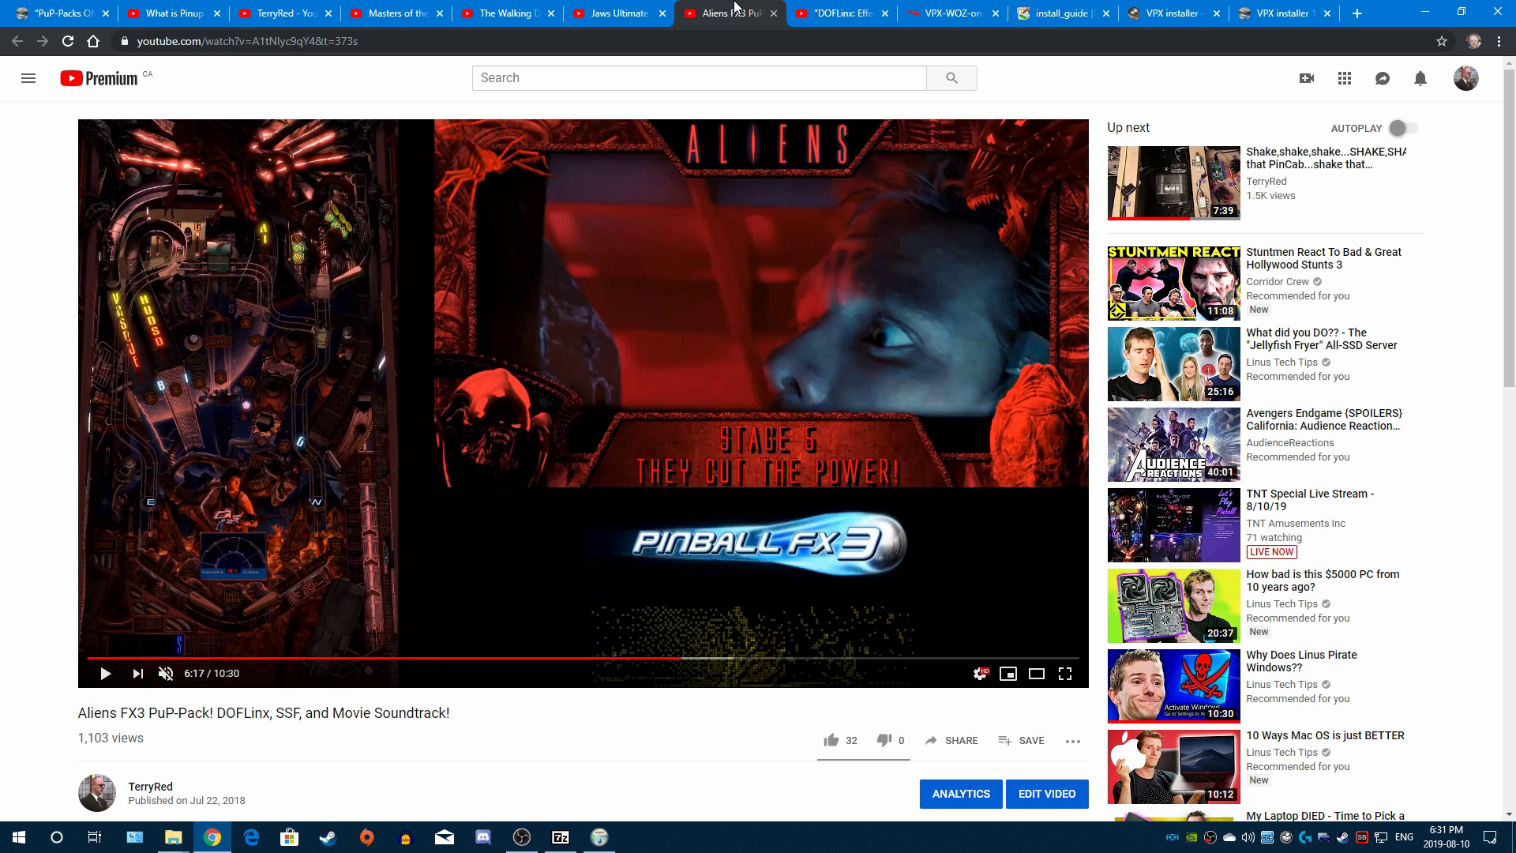
pyautogui.click(828, 9)
pyautogui.click(606, 15)
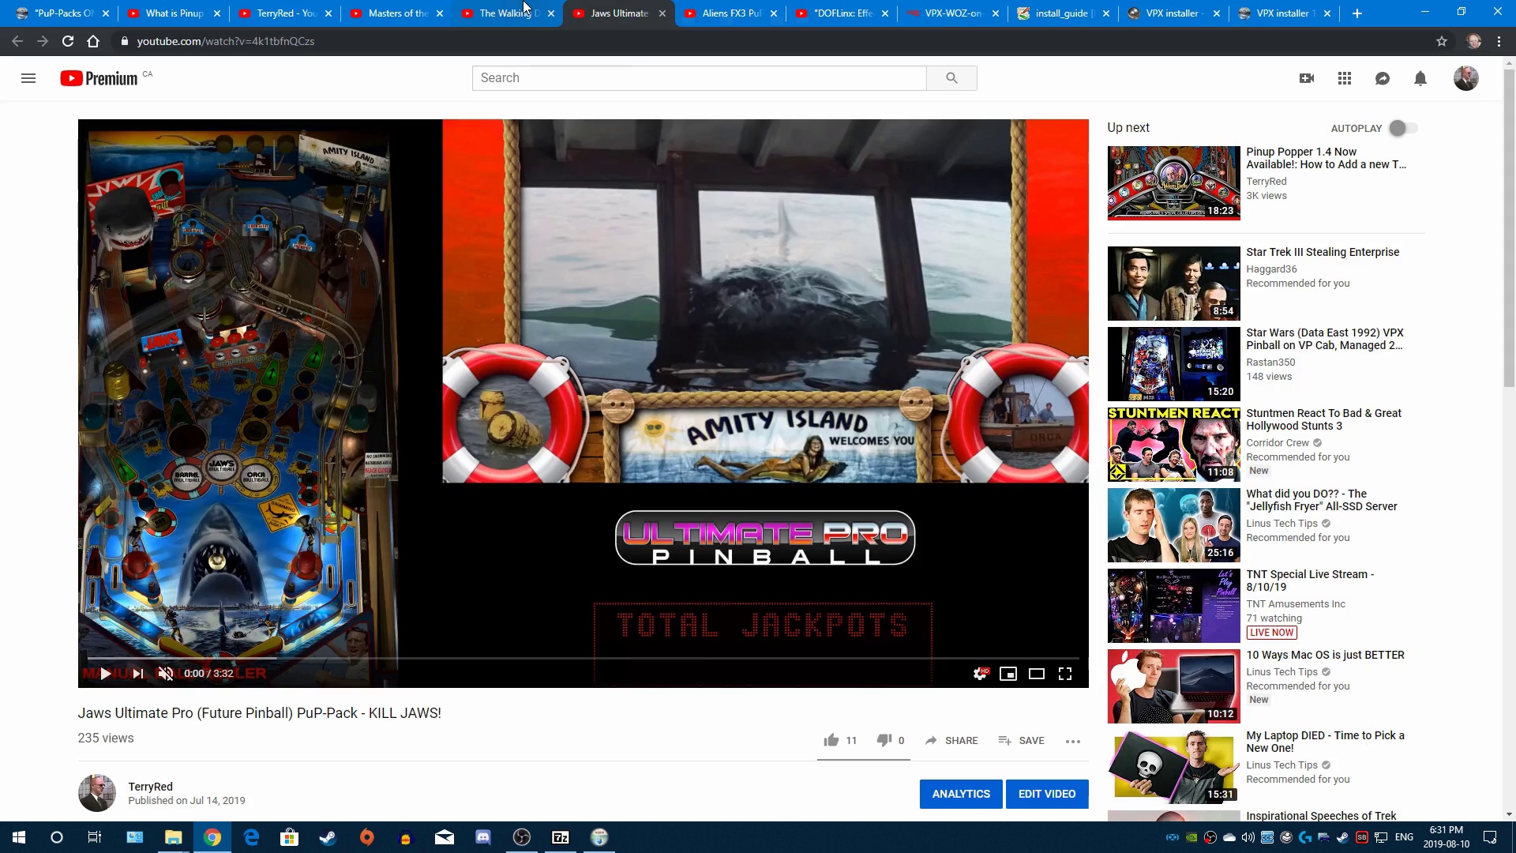
pyautogui.click(526, 10)
pyautogui.click(403, 15)
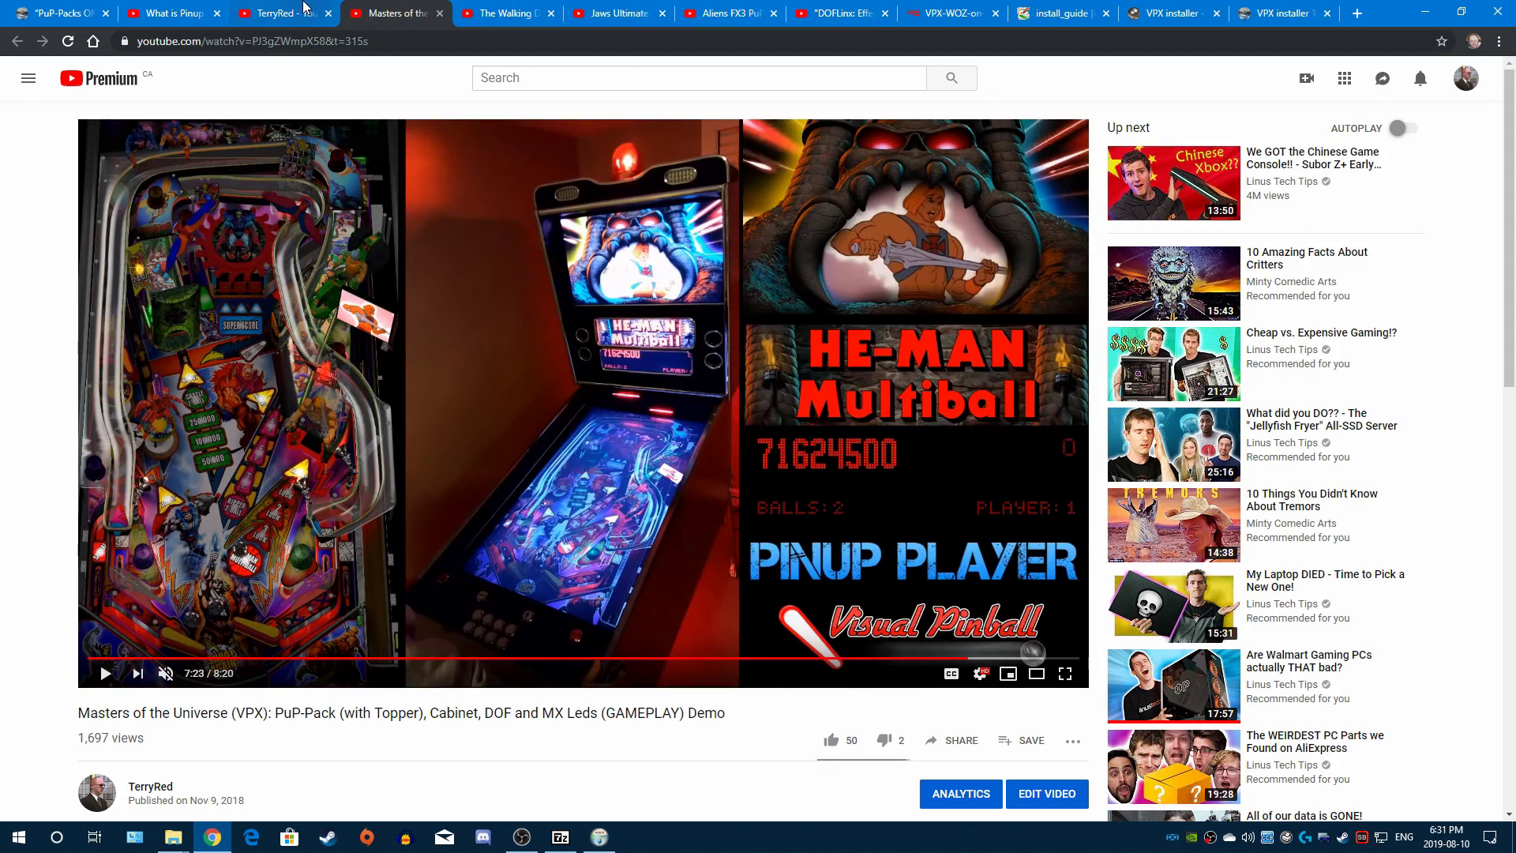
pyautogui.click(305, 8)
pyautogui.click(399, 12)
pyautogui.click(1425, 12)
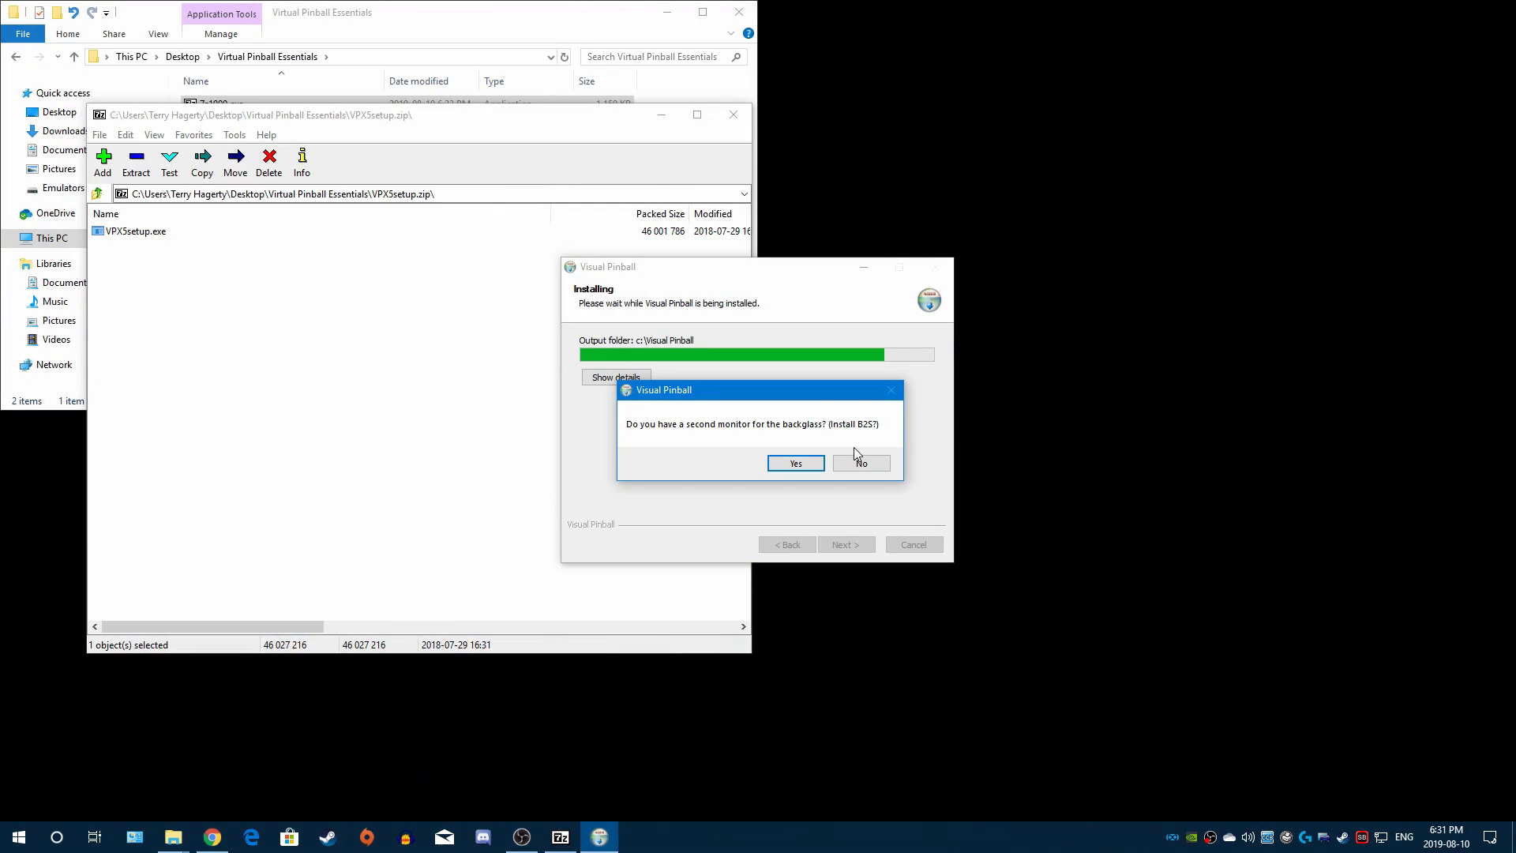
# Step: Include B2S for a second-monitor backglass in the installation and dismiss the backglass server registration message
pyautogui.click(795, 463)
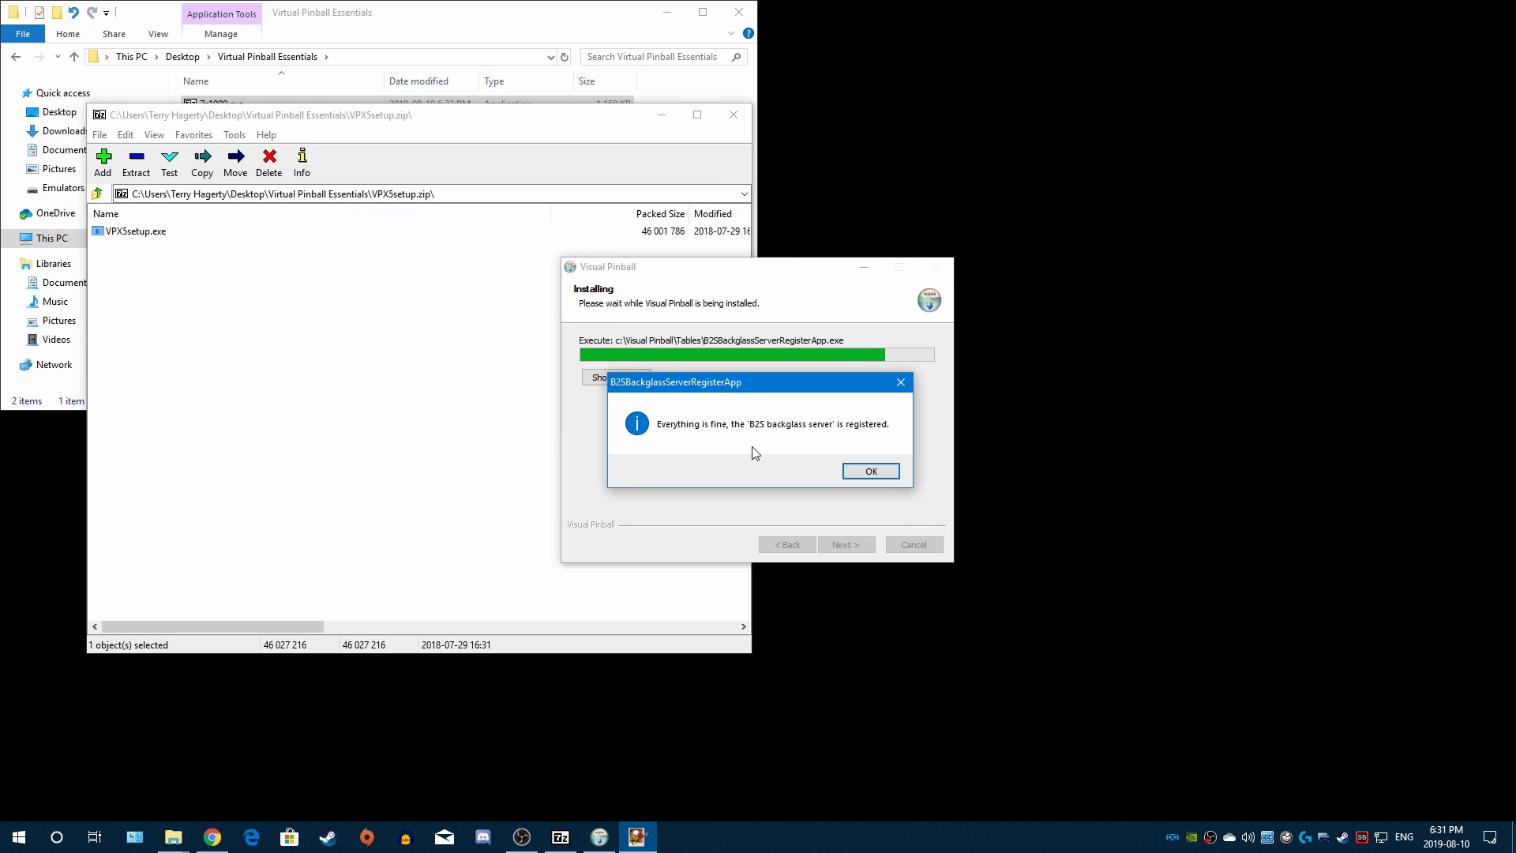
pyautogui.click(871, 472)
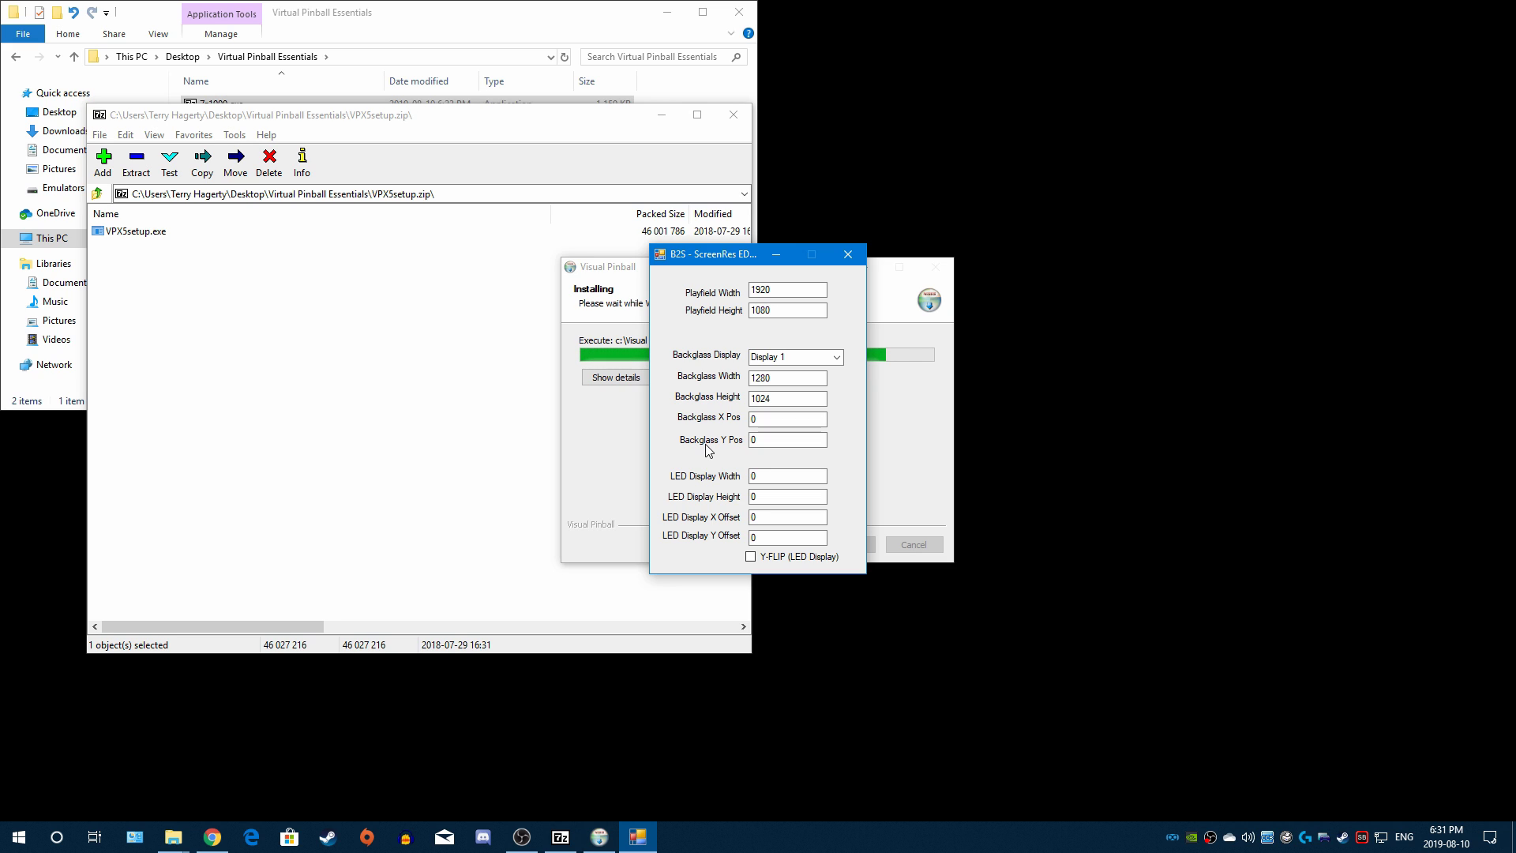
# Step: Review the backglass placement in the Walking Dead video, PuP-Packs ON TOP page and Wizard of Oz desktop image, and return to the ScreenRes editor
pyautogui.click(219, 844)
pyautogui.click(498, 8)
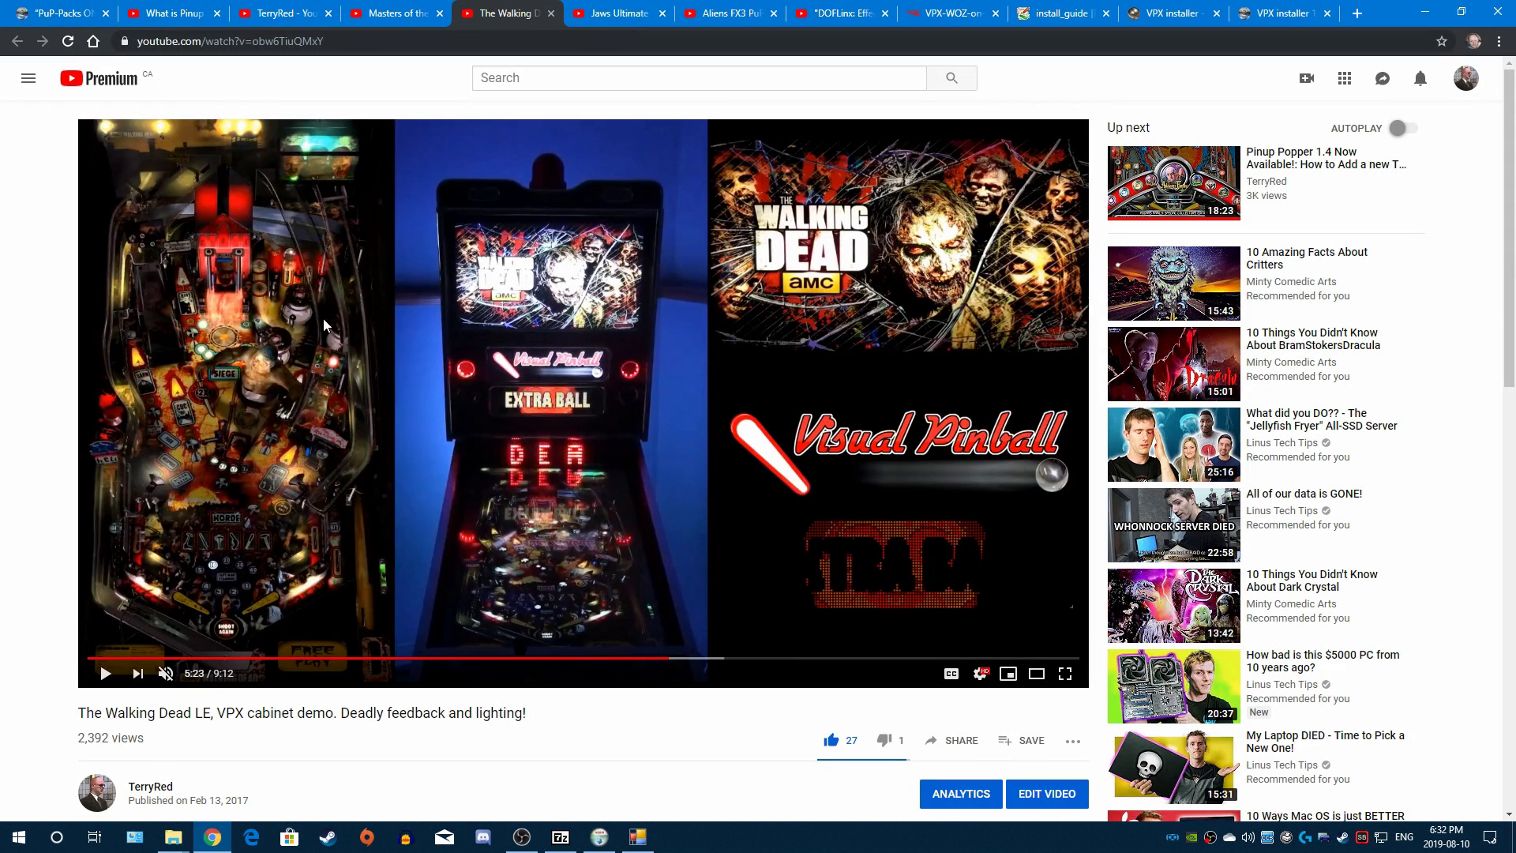
pyautogui.click(45, 8)
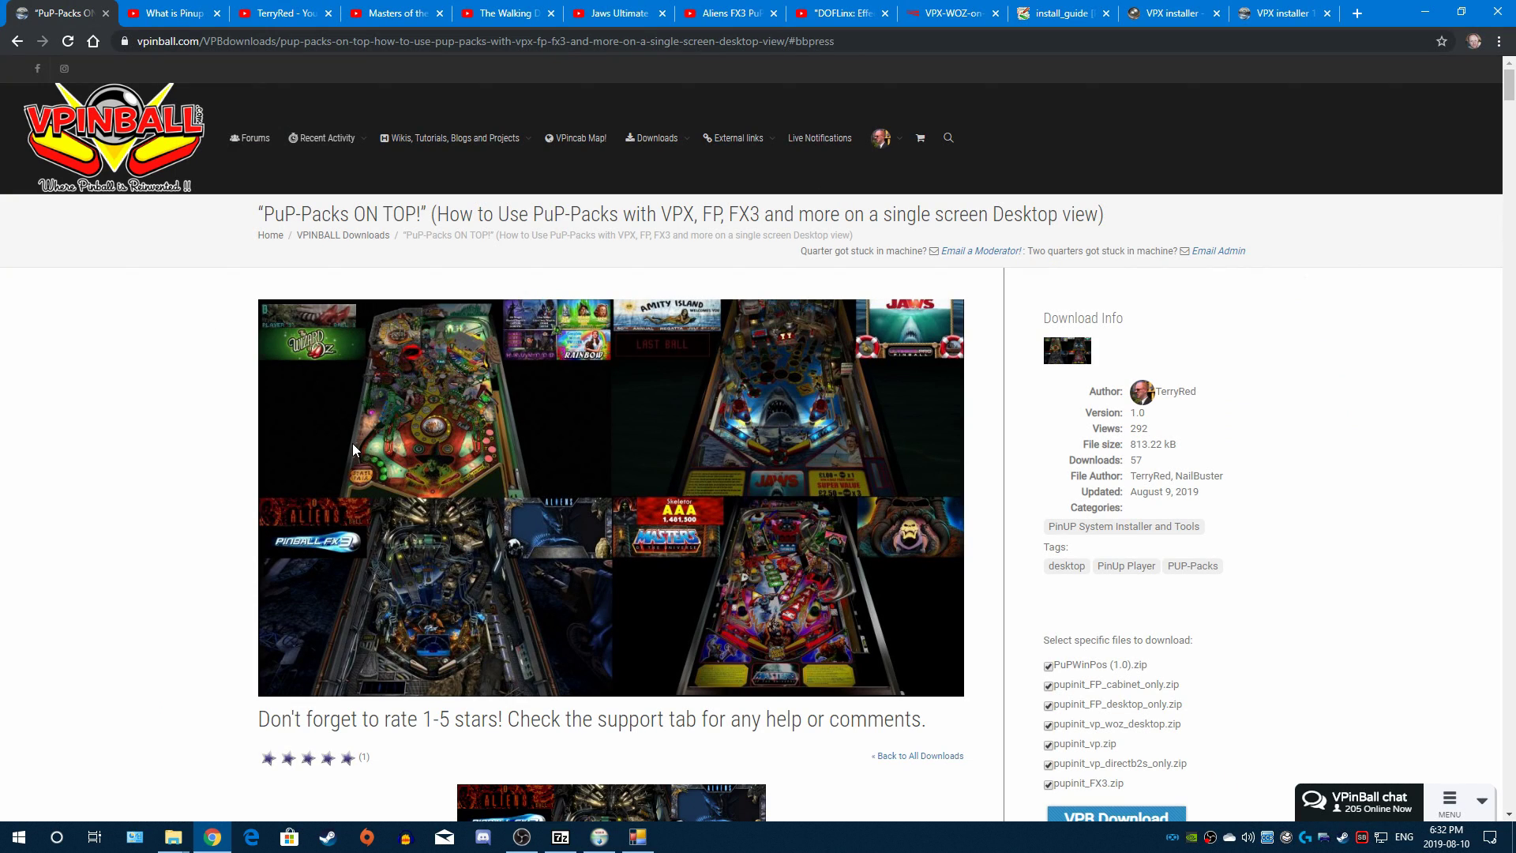
pyautogui.scroll(-7, 524, 475)
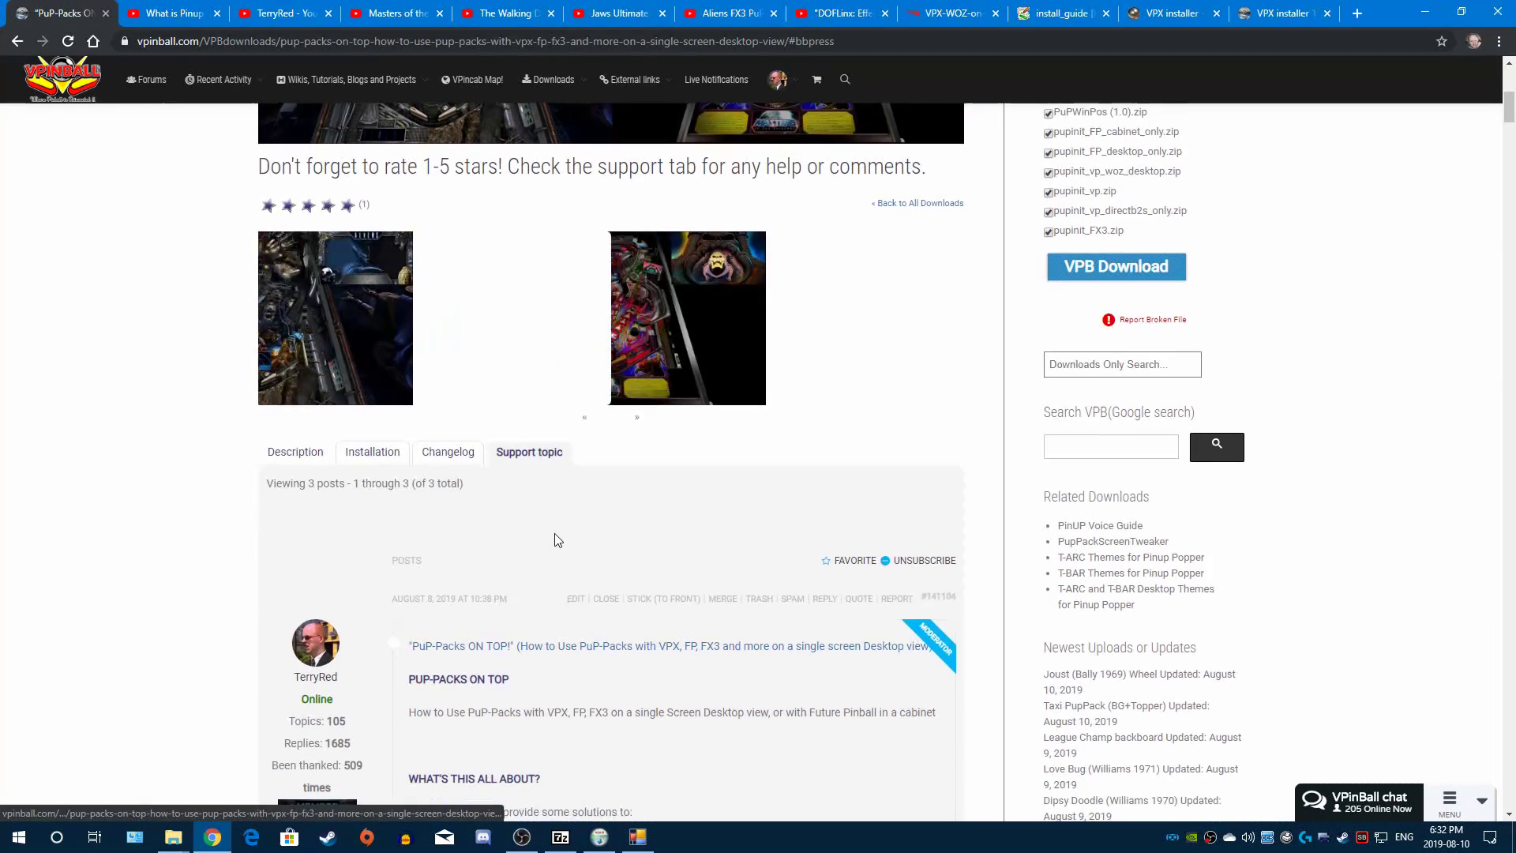
pyautogui.scroll(7, 555, 534)
pyautogui.click(936, 10)
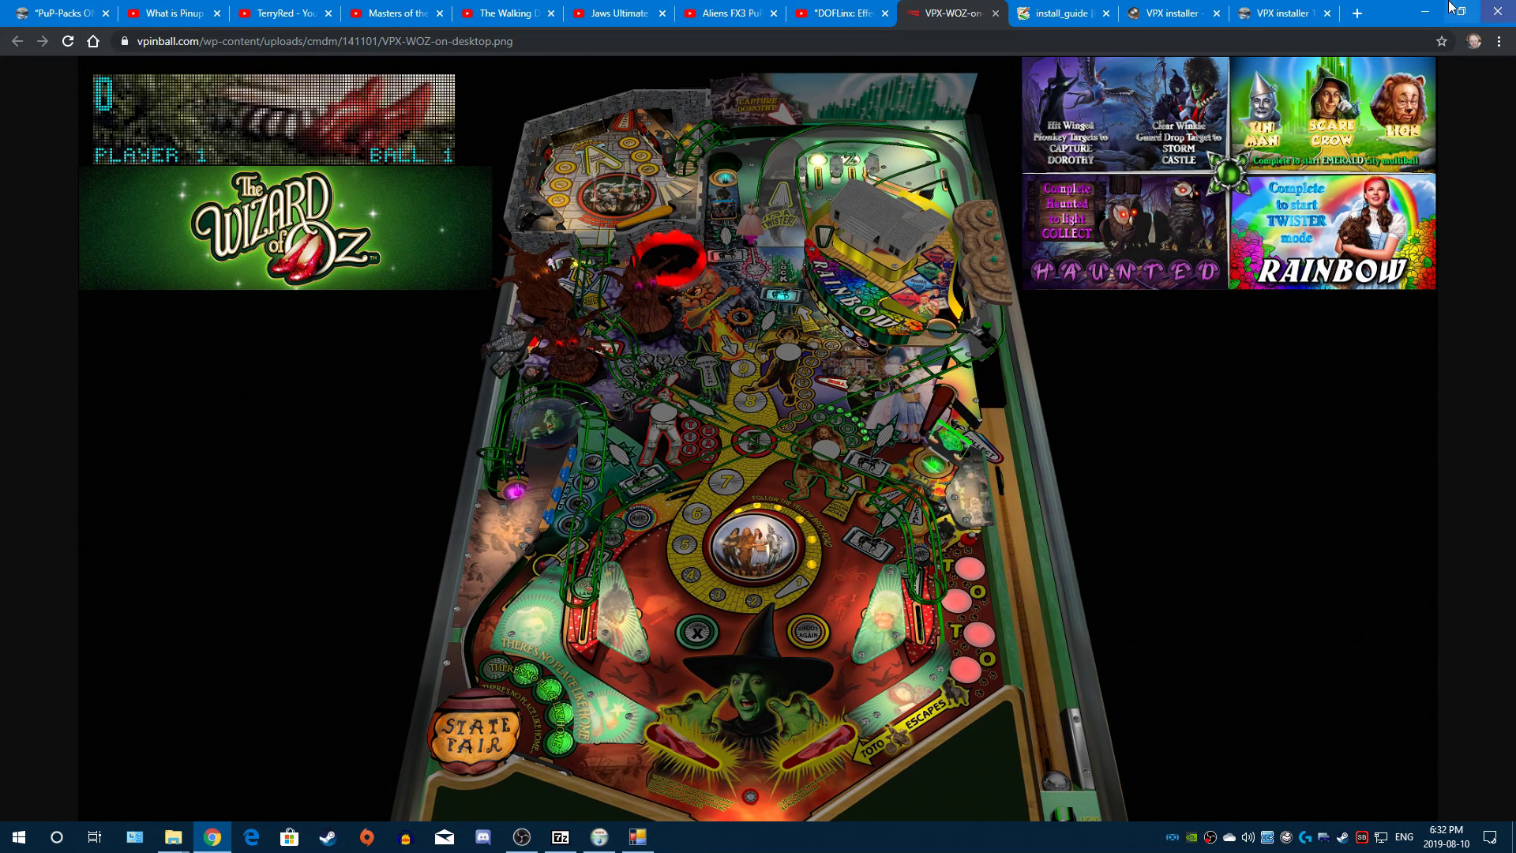
pyautogui.click(1426, 11)
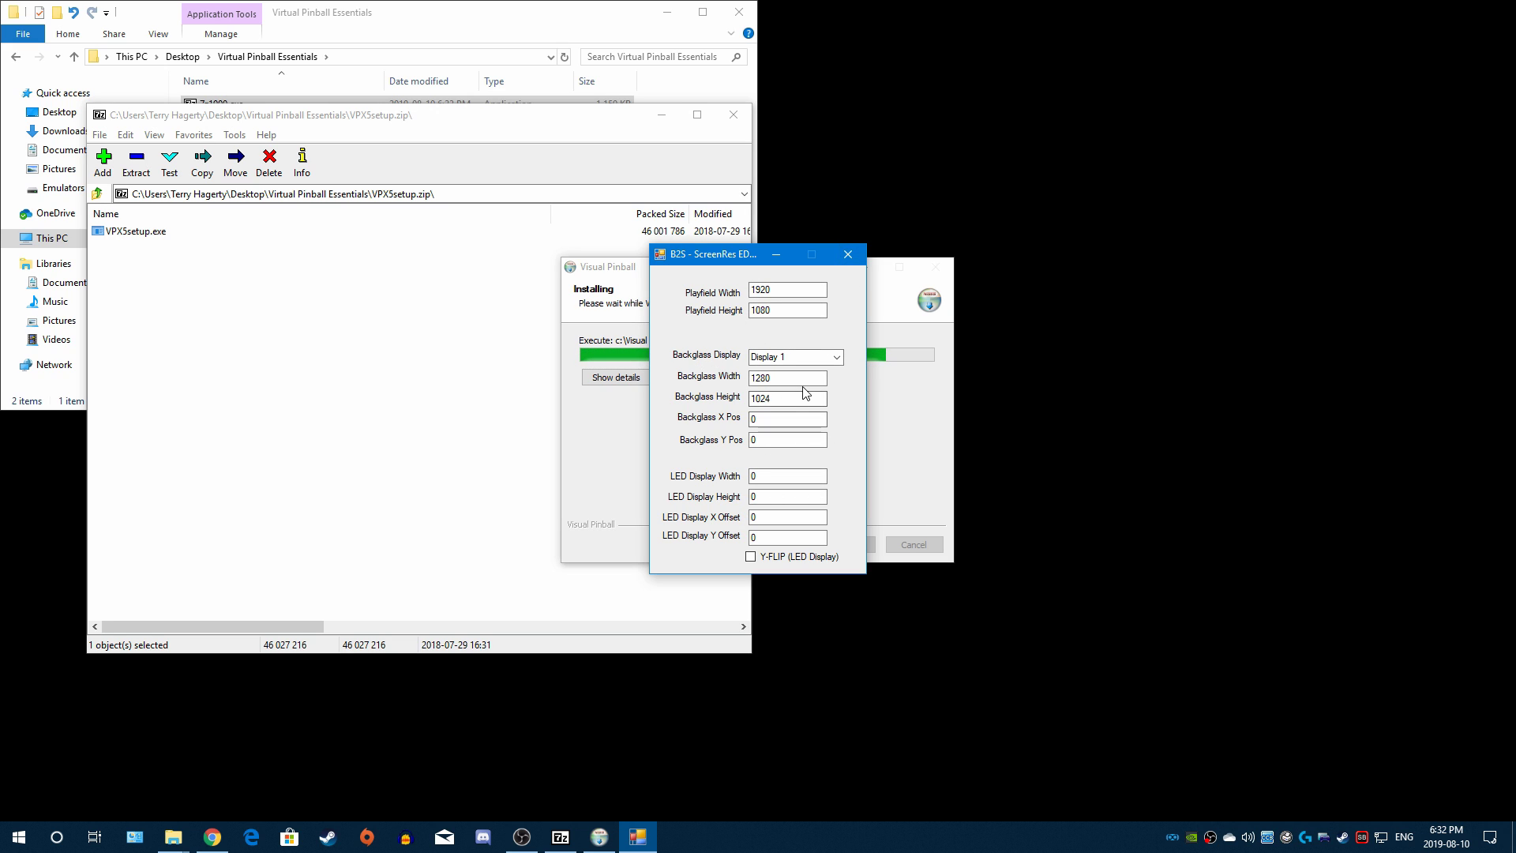
# Step: Set the B2S backglass height to 720, X position to 1100 and Y position to 2, and close the ScreenRes editor
pyautogui.moveTo(805, 395); pyautogui.dragTo(676, 393)
pyautogui.write('720')
pyautogui.press('Tab')
pyautogui.write('1100')
pyautogui.press('Tab')
pyautogui.write('2')
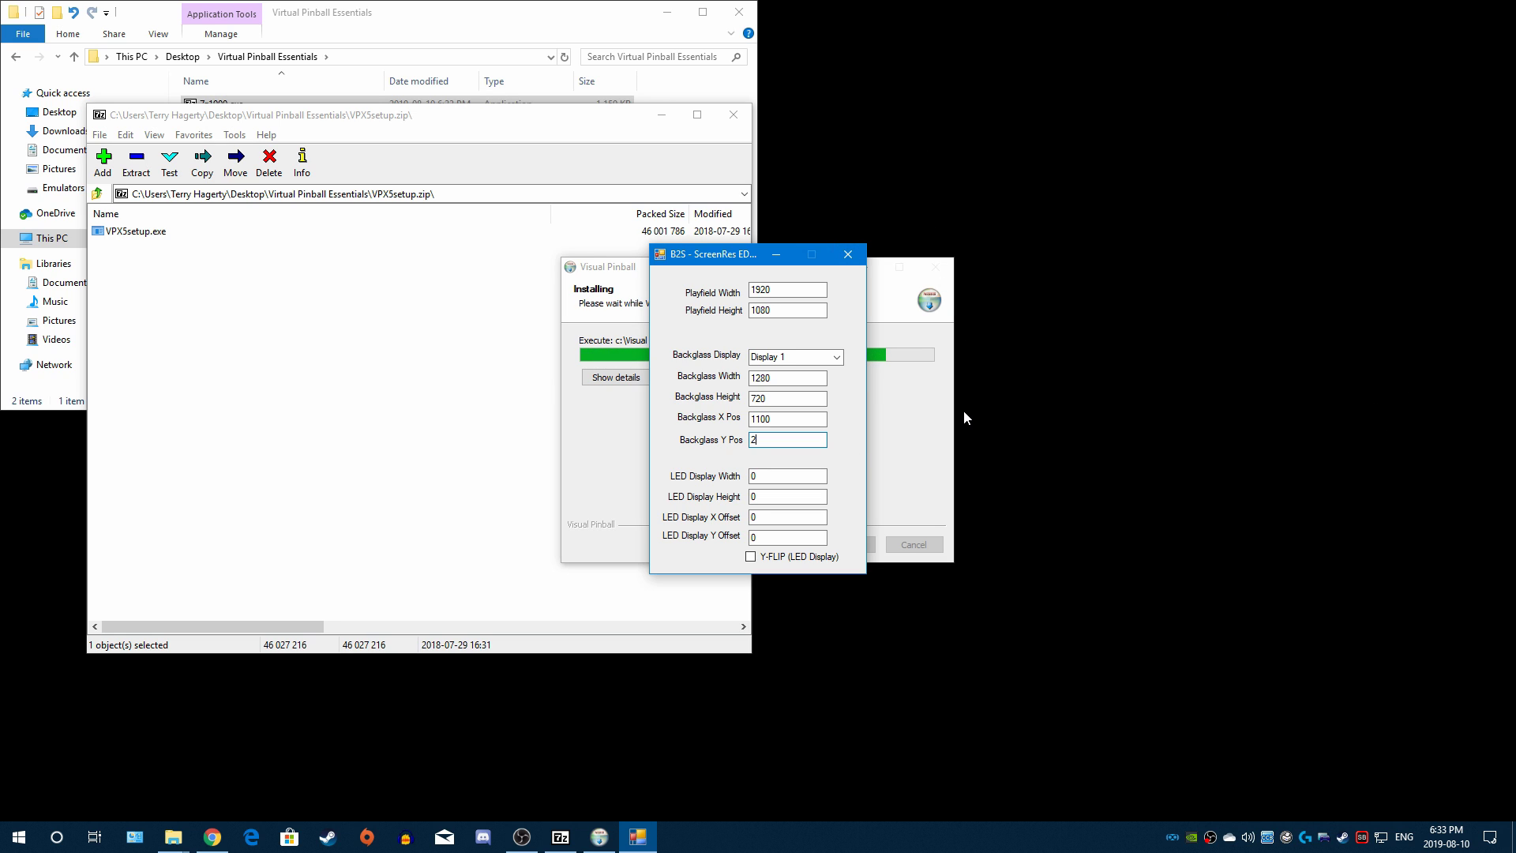
pyautogui.click(848, 254)
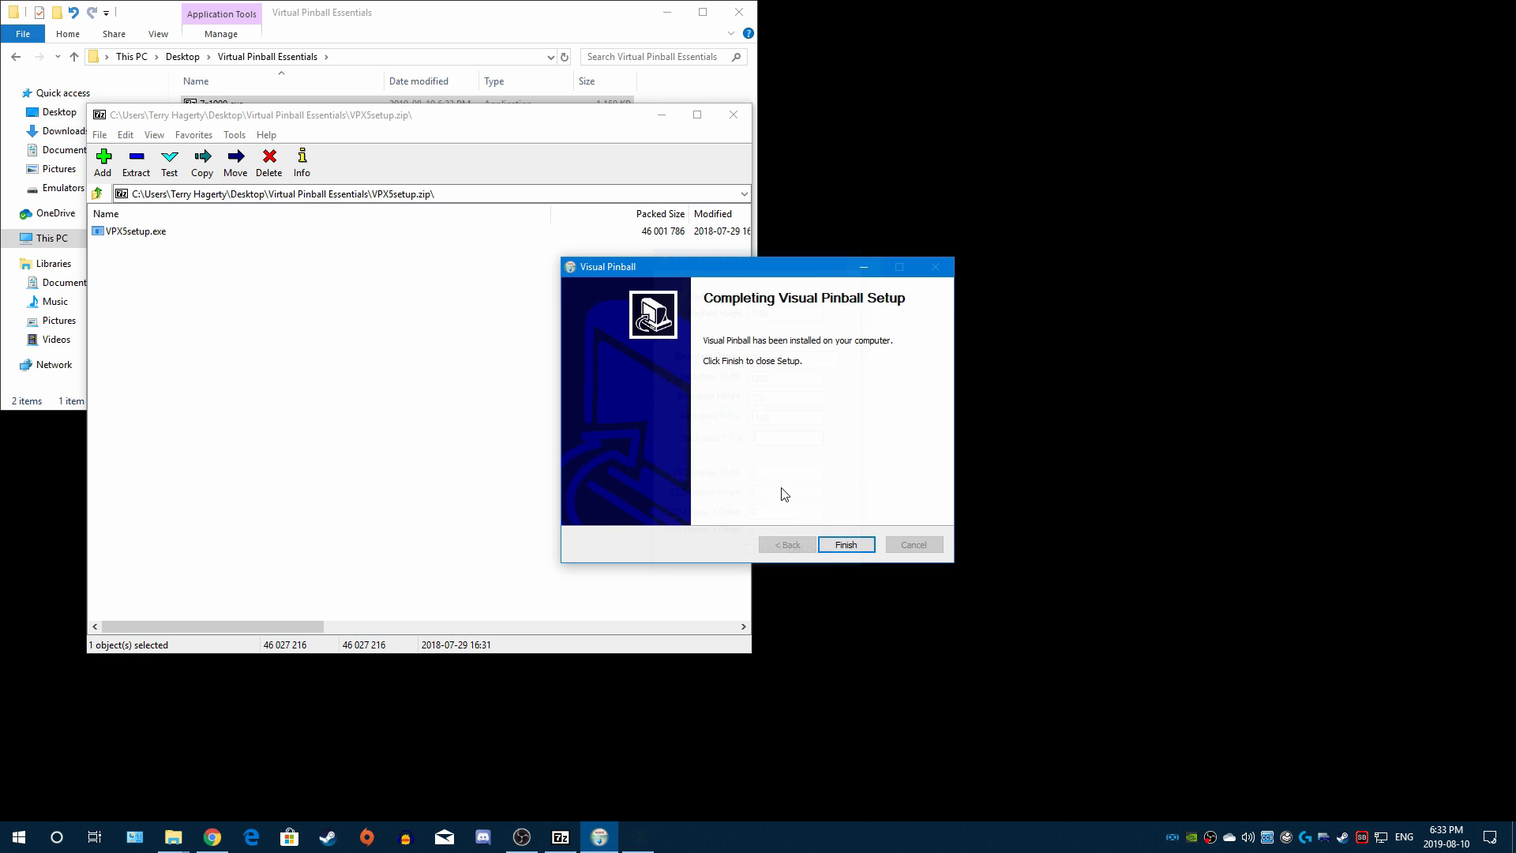
# Step: Finish the Visual Pinball setup, close the VPX5setup.zip archive and switch back to Chrome
pyautogui.click(846, 545)
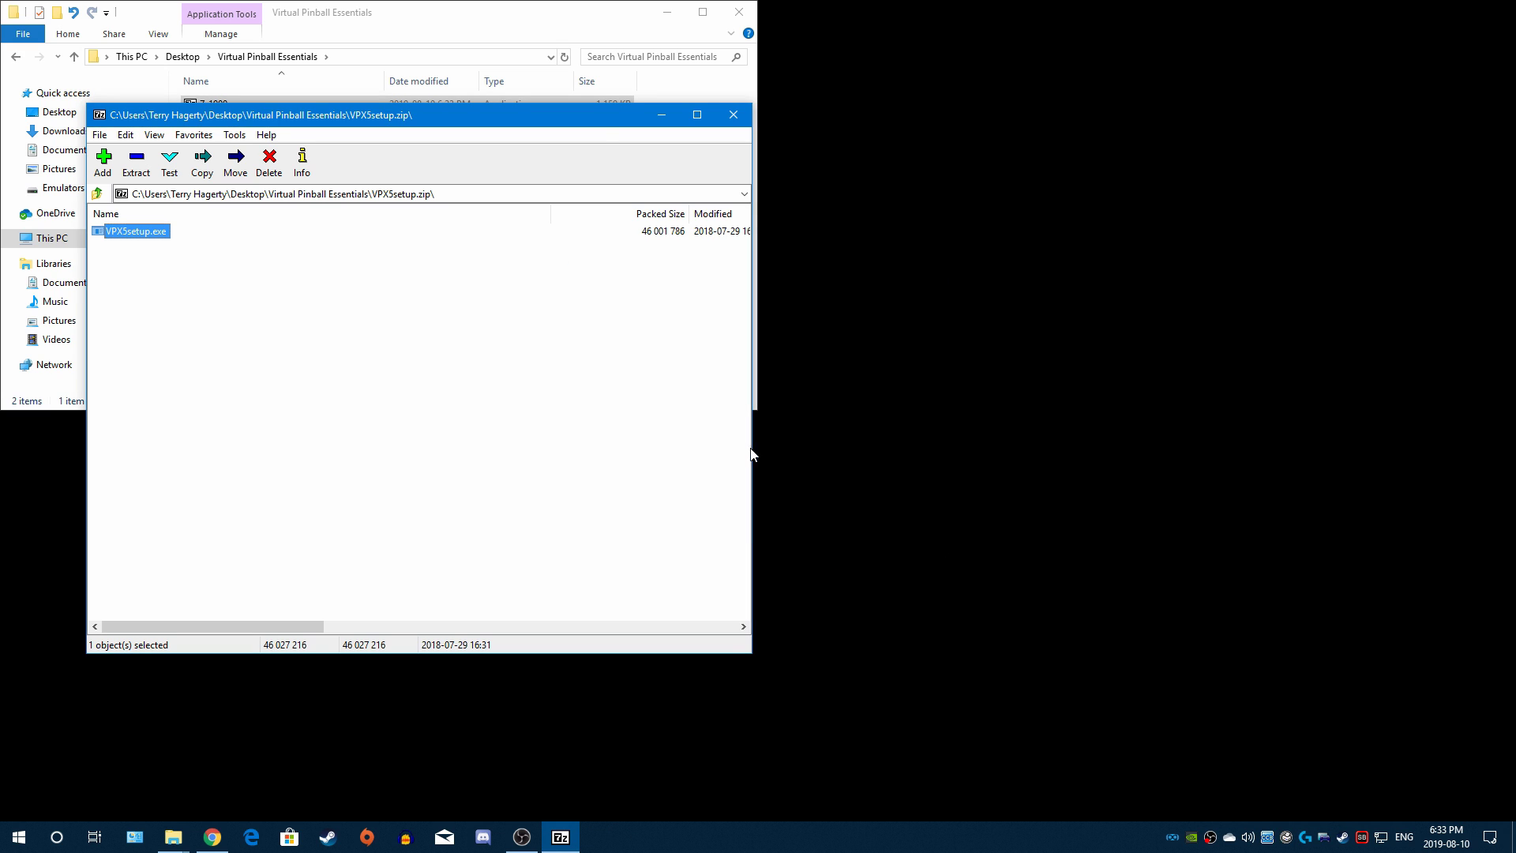
pyautogui.click(733, 116)
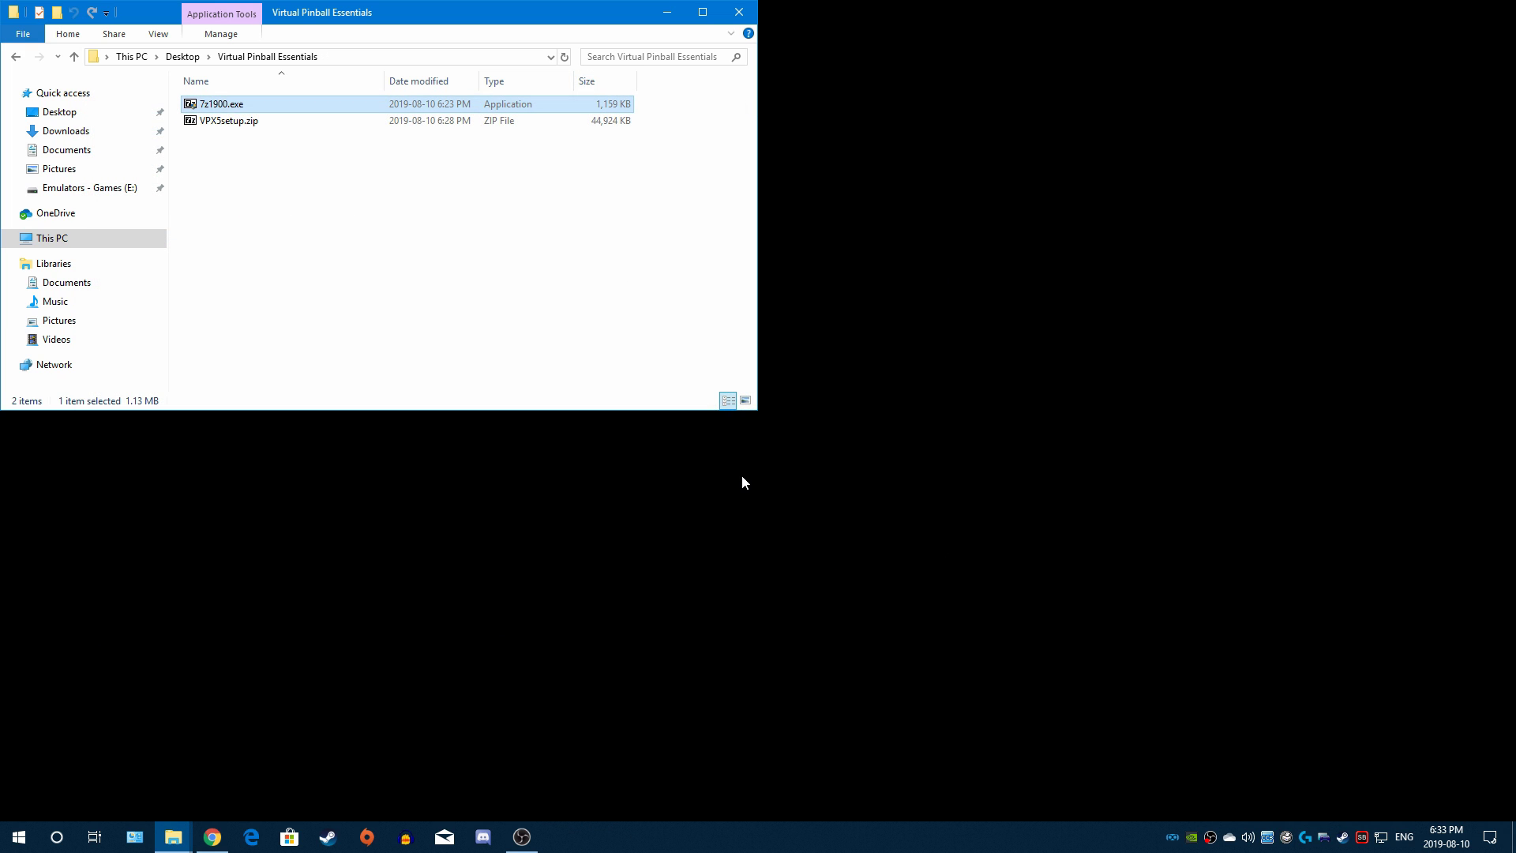
pyautogui.click(214, 837)
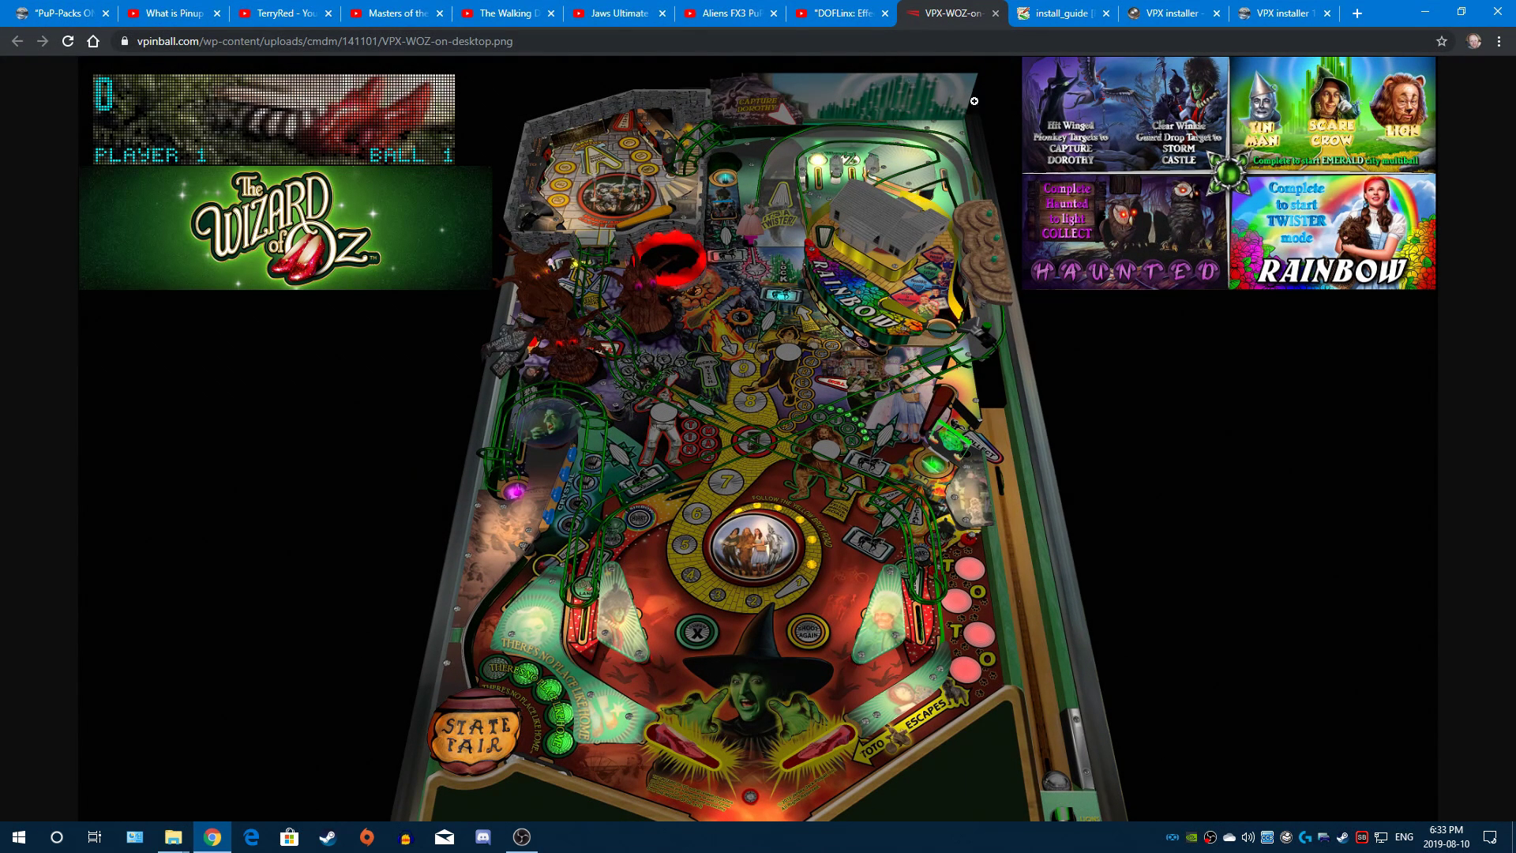
# Step: Close the two VPX installer 10.5.0 download pages and return to the install guide
pyautogui.click(1283, 10)
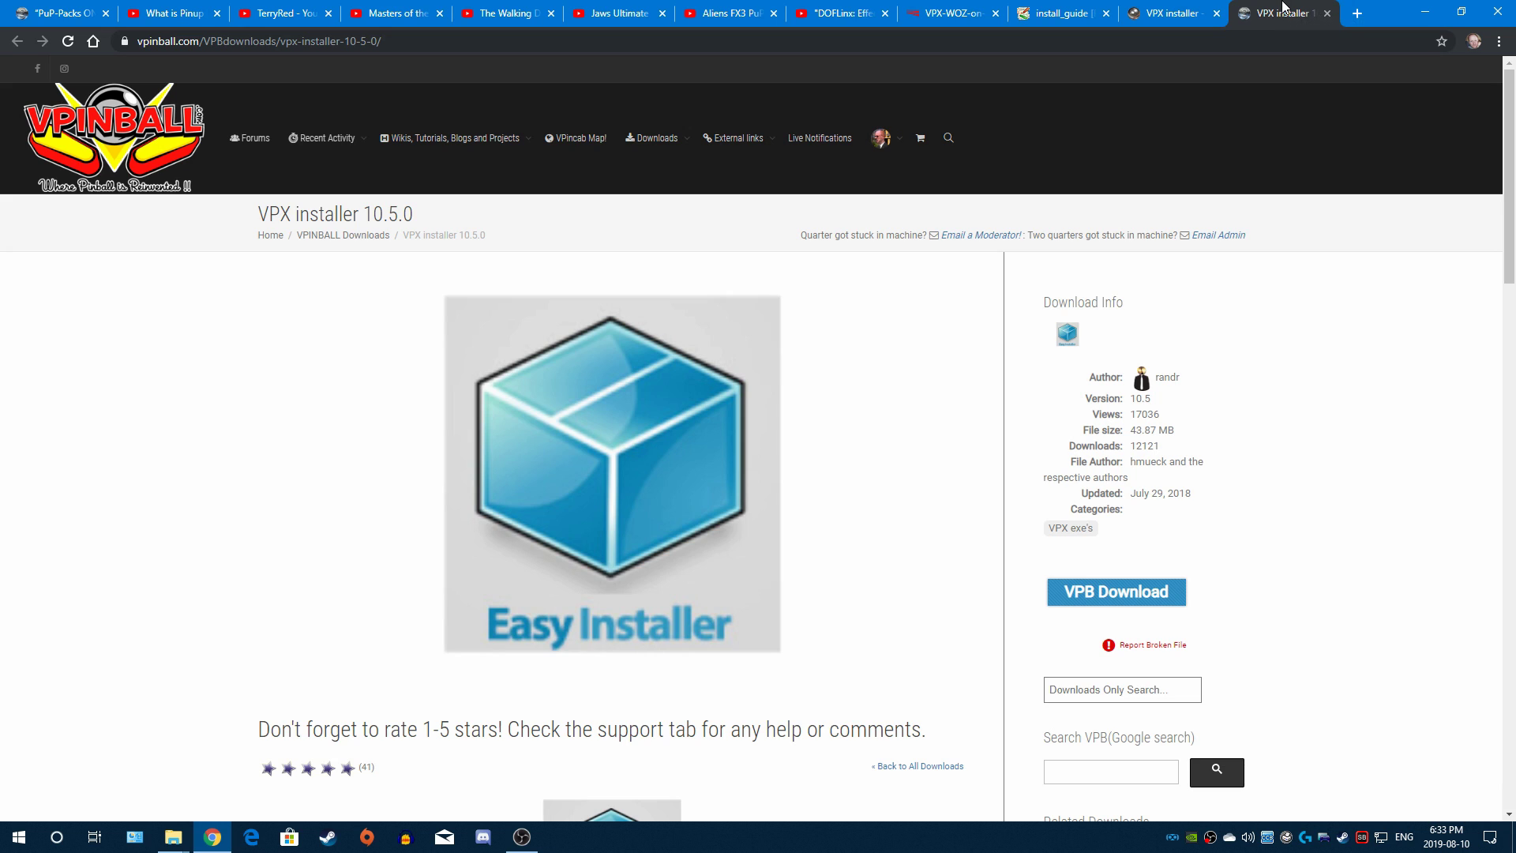
pyautogui.middleClick(1284, 8)
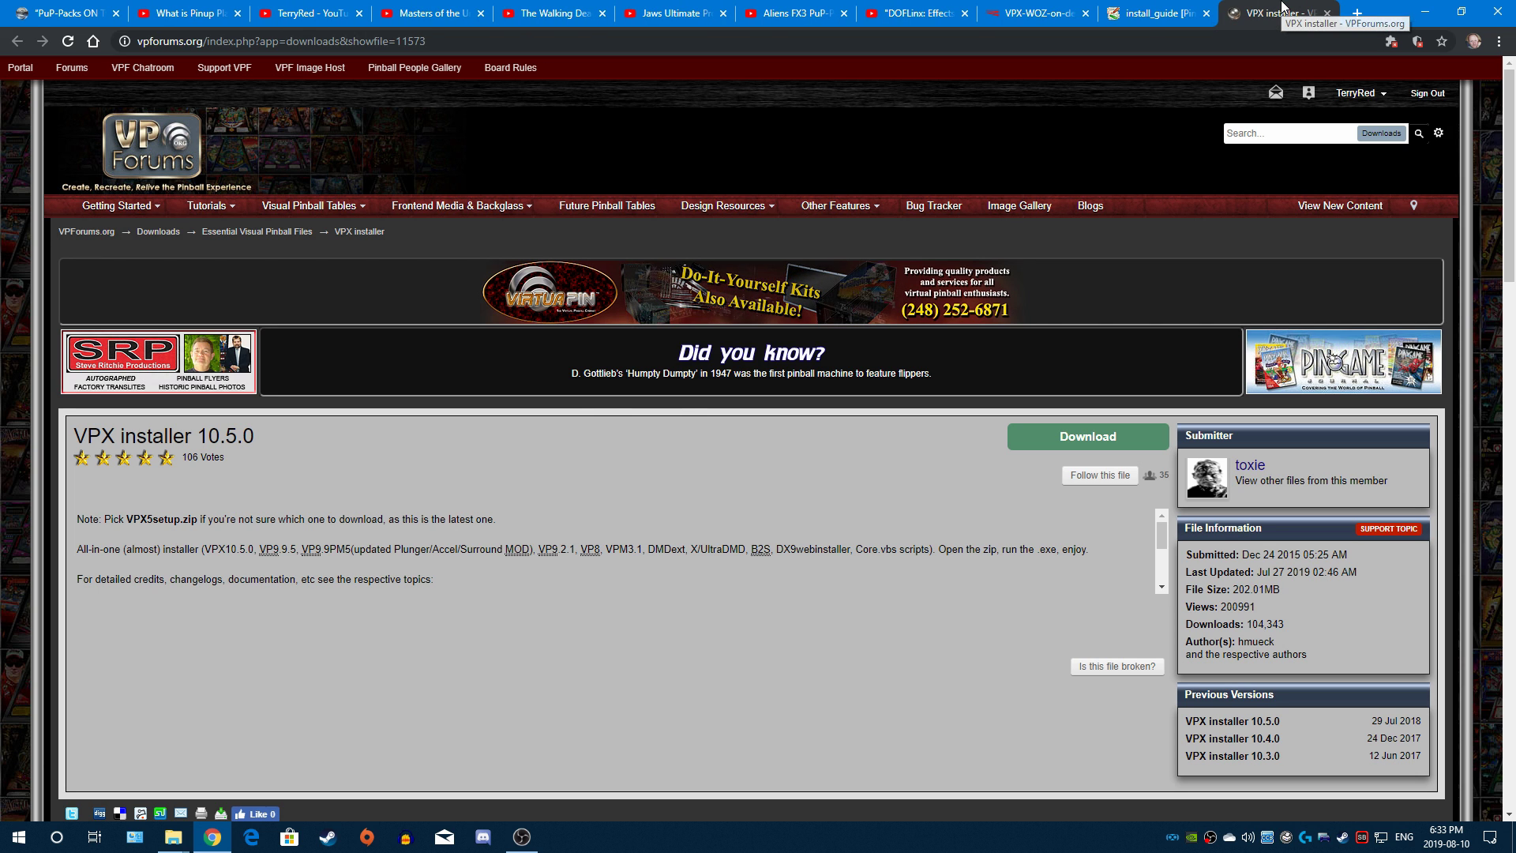
pyautogui.middleClick(1284, 8)
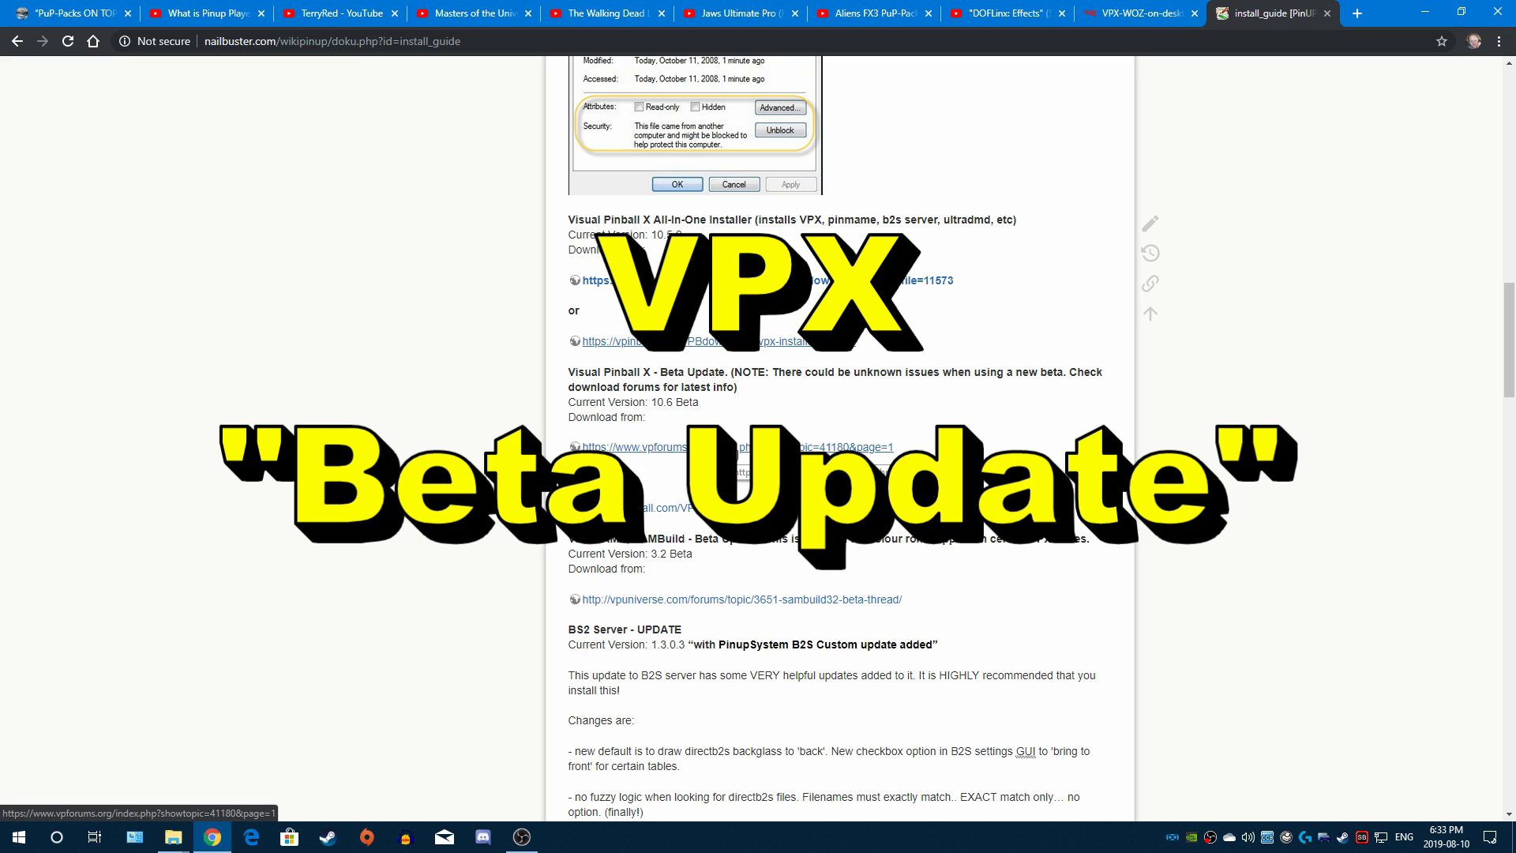
# Step: Open both Visual Pinball X Beta Update download links from the install guide and bring up the VP 10.6 beta thread
pyautogui.middleClick(738, 457)
pyautogui.middleClick(670, 507)
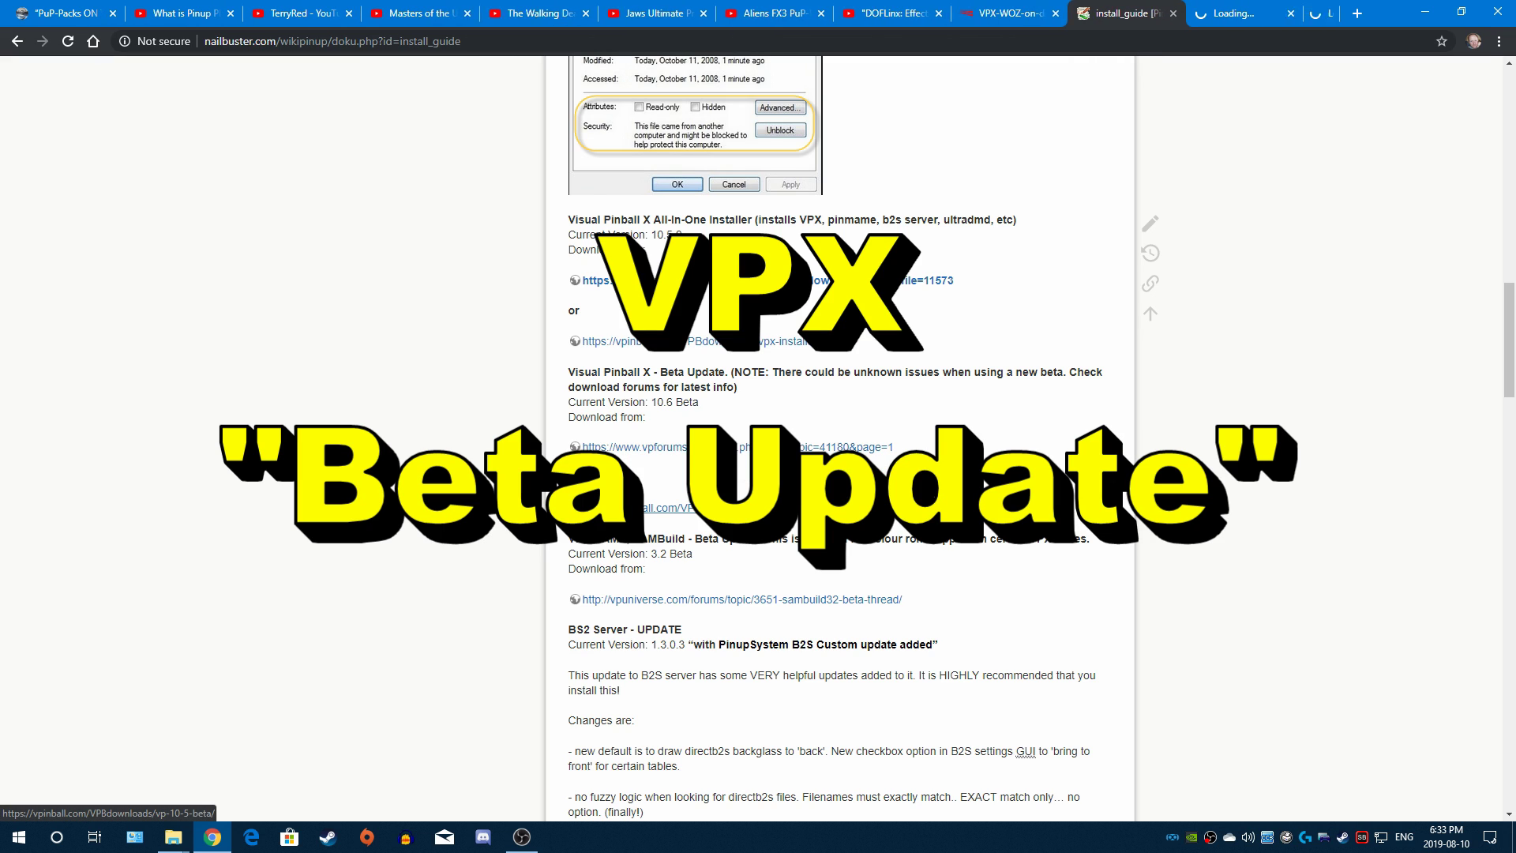
pyautogui.click(1179, 10)
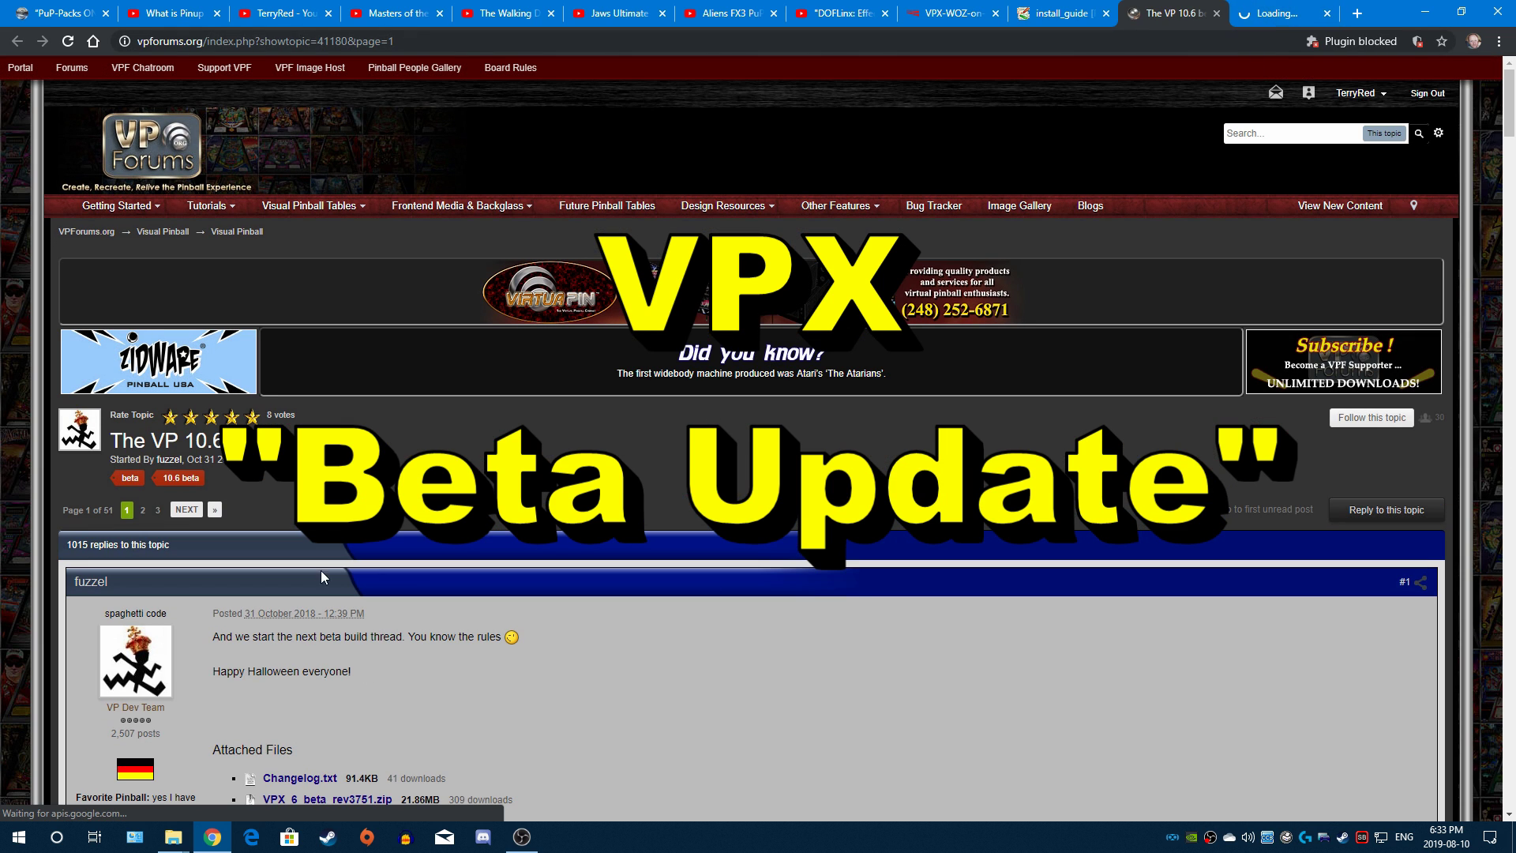
# Step: Review the attached files in the VP 10.6 beta thread and close the thread to reach the VP 10.5 Beta page
pyautogui.scroll(-3, 666, 419)
pyautogui.scroll(2, 667, 410)
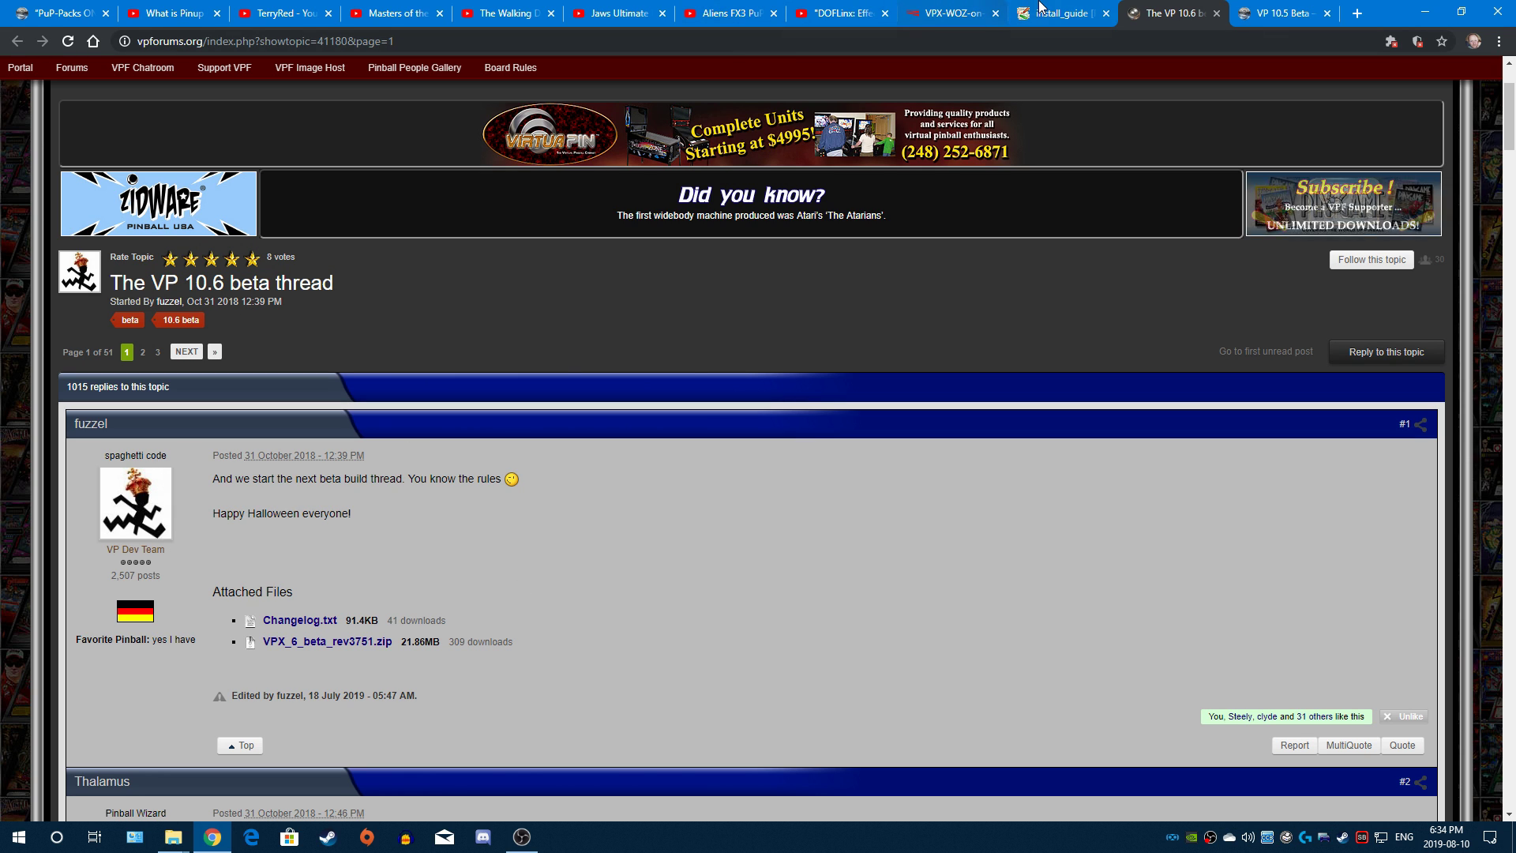
pyautogui.hotkey('ctrl', 'shift', 'Tab')
pyautogui.click(1131, 12)
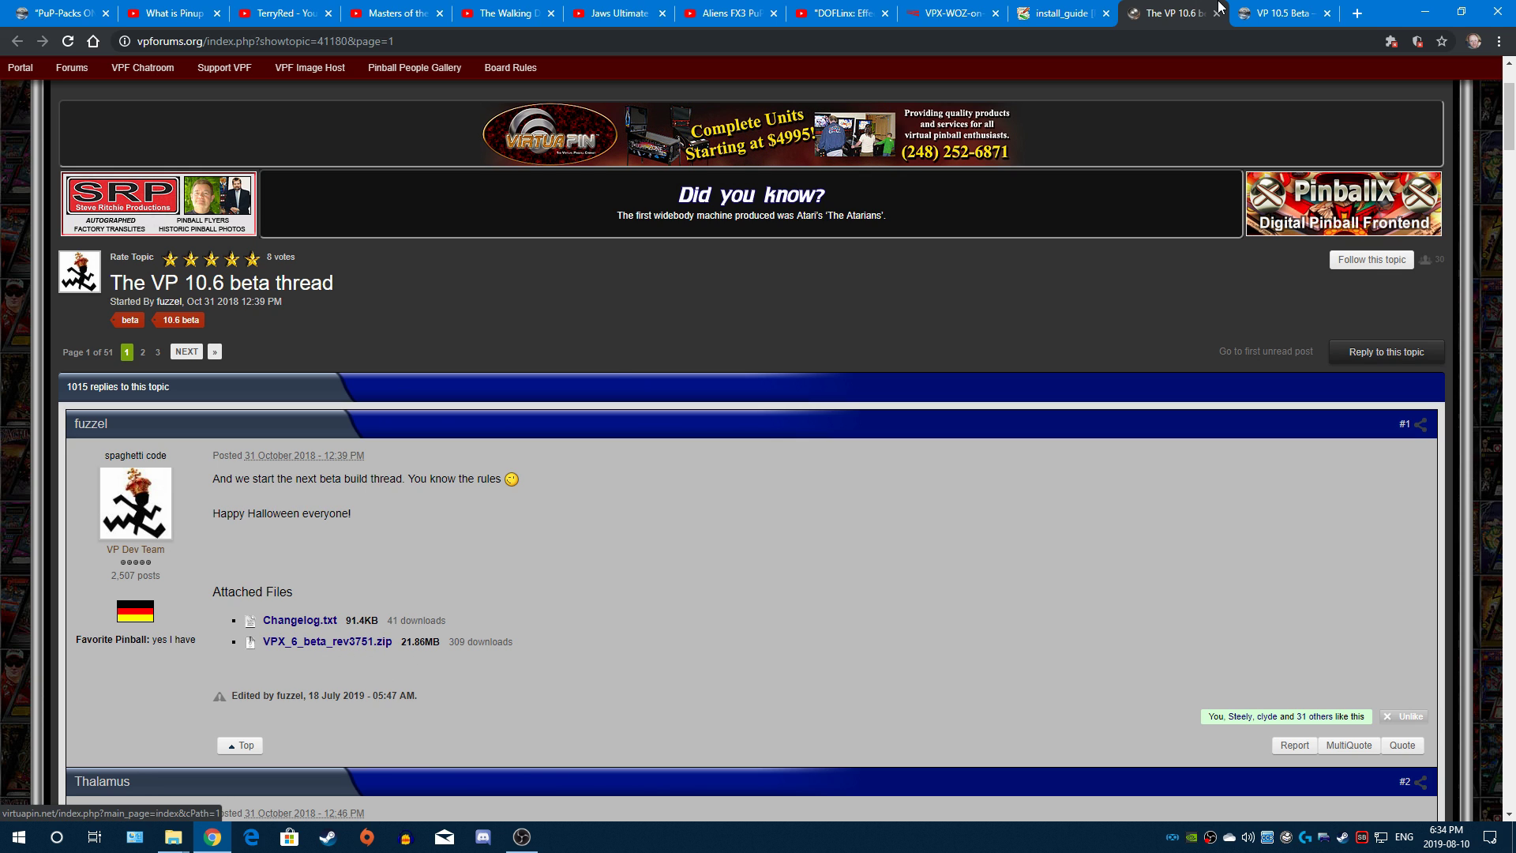
pyautogui.middleClick(1183, 7)
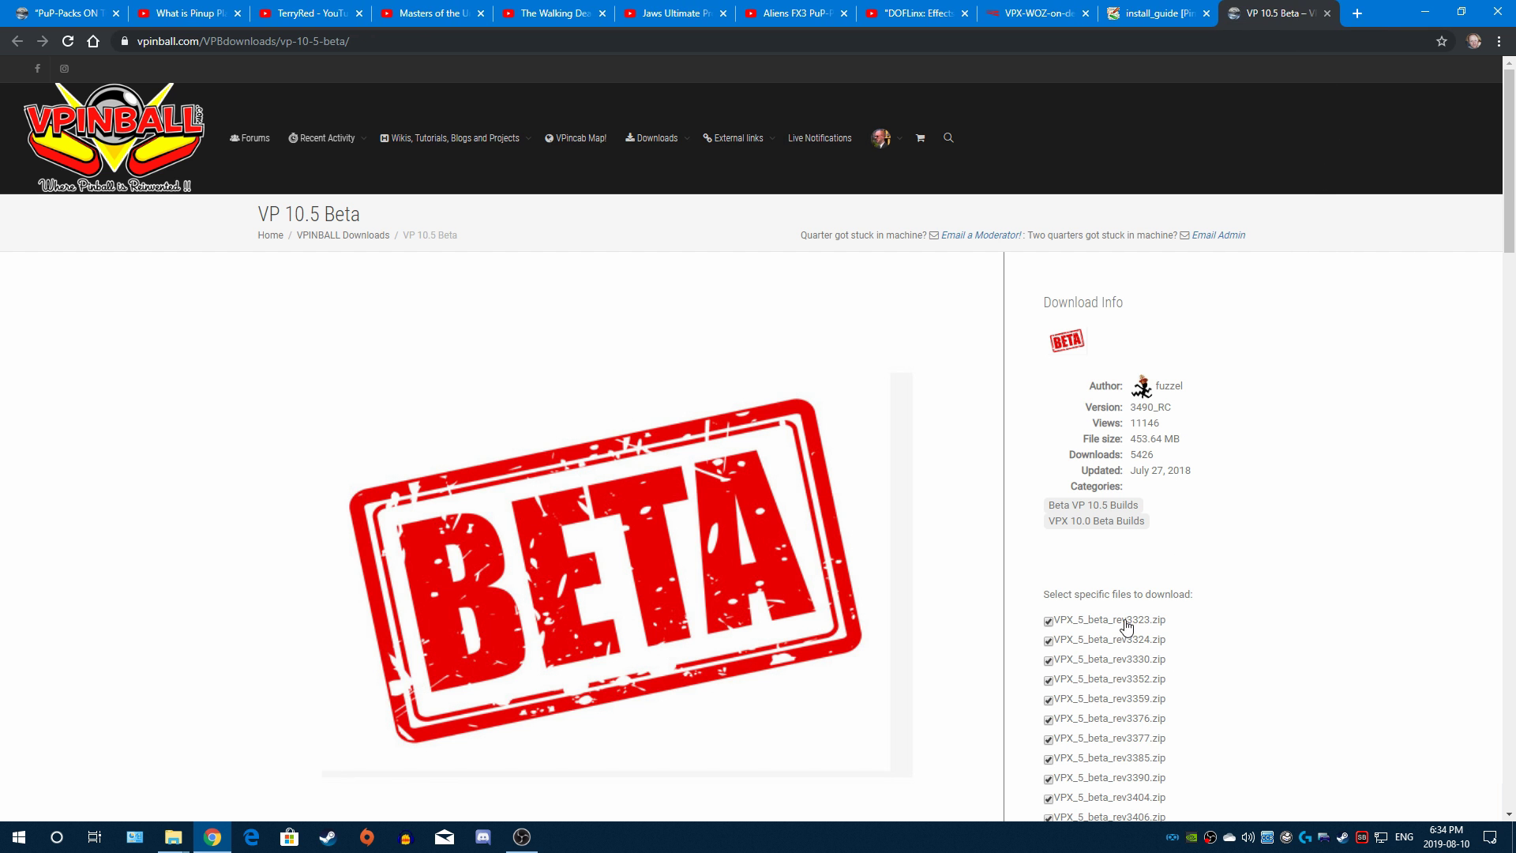
# Step: Deselect the older beta revisions in the VP 10.5 Beta download list, keeping only VPX_5_beta_rev3490.zip selected
pyautogui.scroll(-4, 1073, 596)
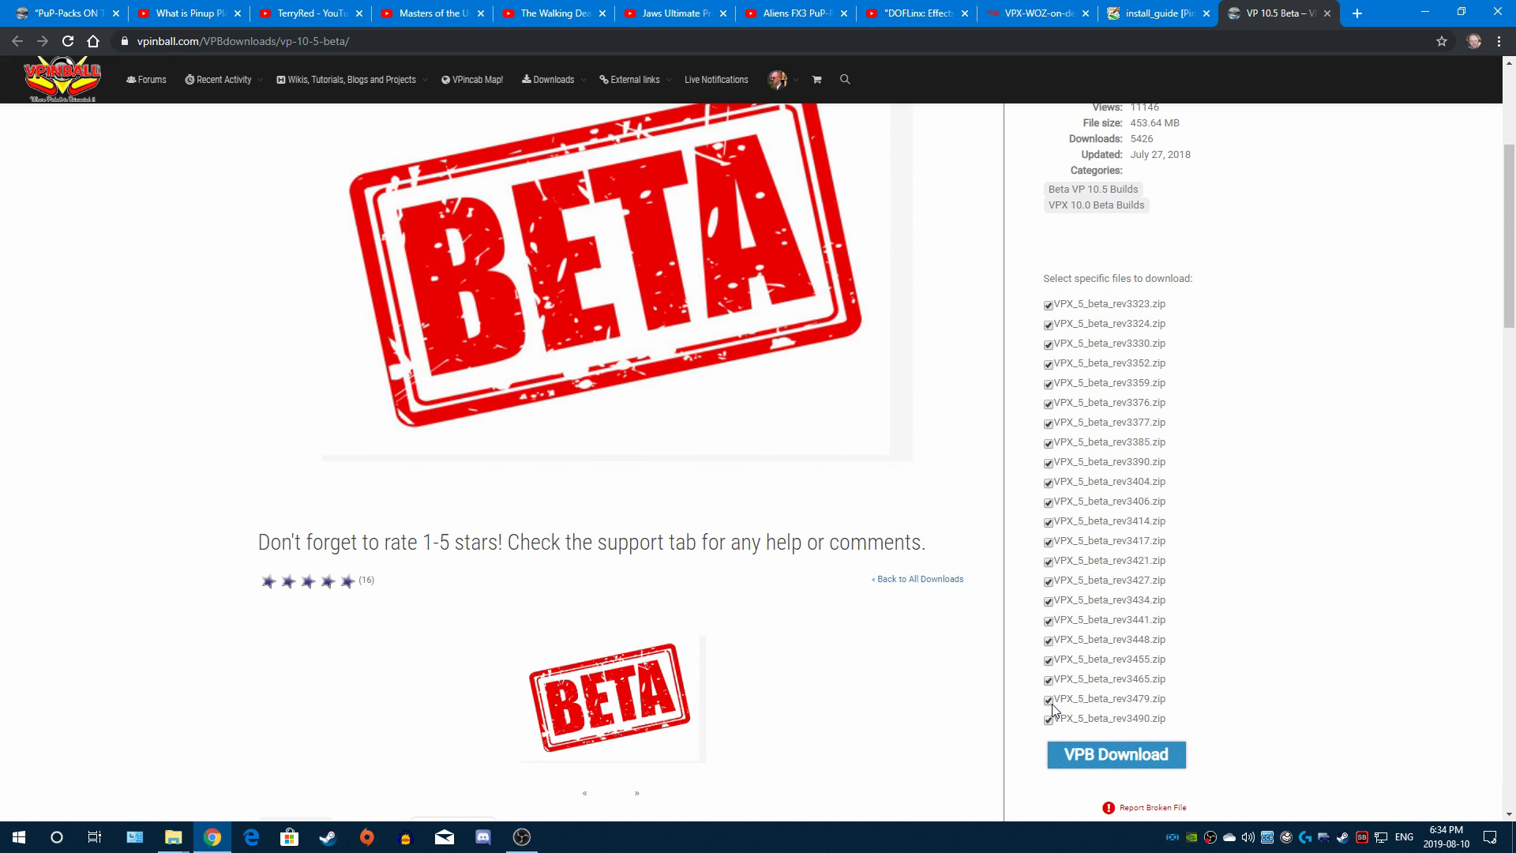
pyautogui.click(1049, 681)
pyautogui.click(1048, 661)
pyautogui.click(1048, 641)
pyautogui.click(1049, 622)
pyautogui.click(1049, 602)
pyautogui.click(1049, 582)
pyautogui.click(1050, 523)
pyautogui.click(1049, 483)
pyautogui.click(1048, 443)
pyautogui.click(1049, 424)
pyautogui.click(1048, 404)
pyautogui.click(1049, 464)
pyautogui.click(1049, 385)
pyautogui.click(1048, 365)
pyautogui.click(1049, 325)
pyautogui.click(1050, 348)
# Step: Download the selected beta into the Virtual Pinball Essentials folder and open the downloaded archive in 7-Zip
pyautogui.click(1114, 755)
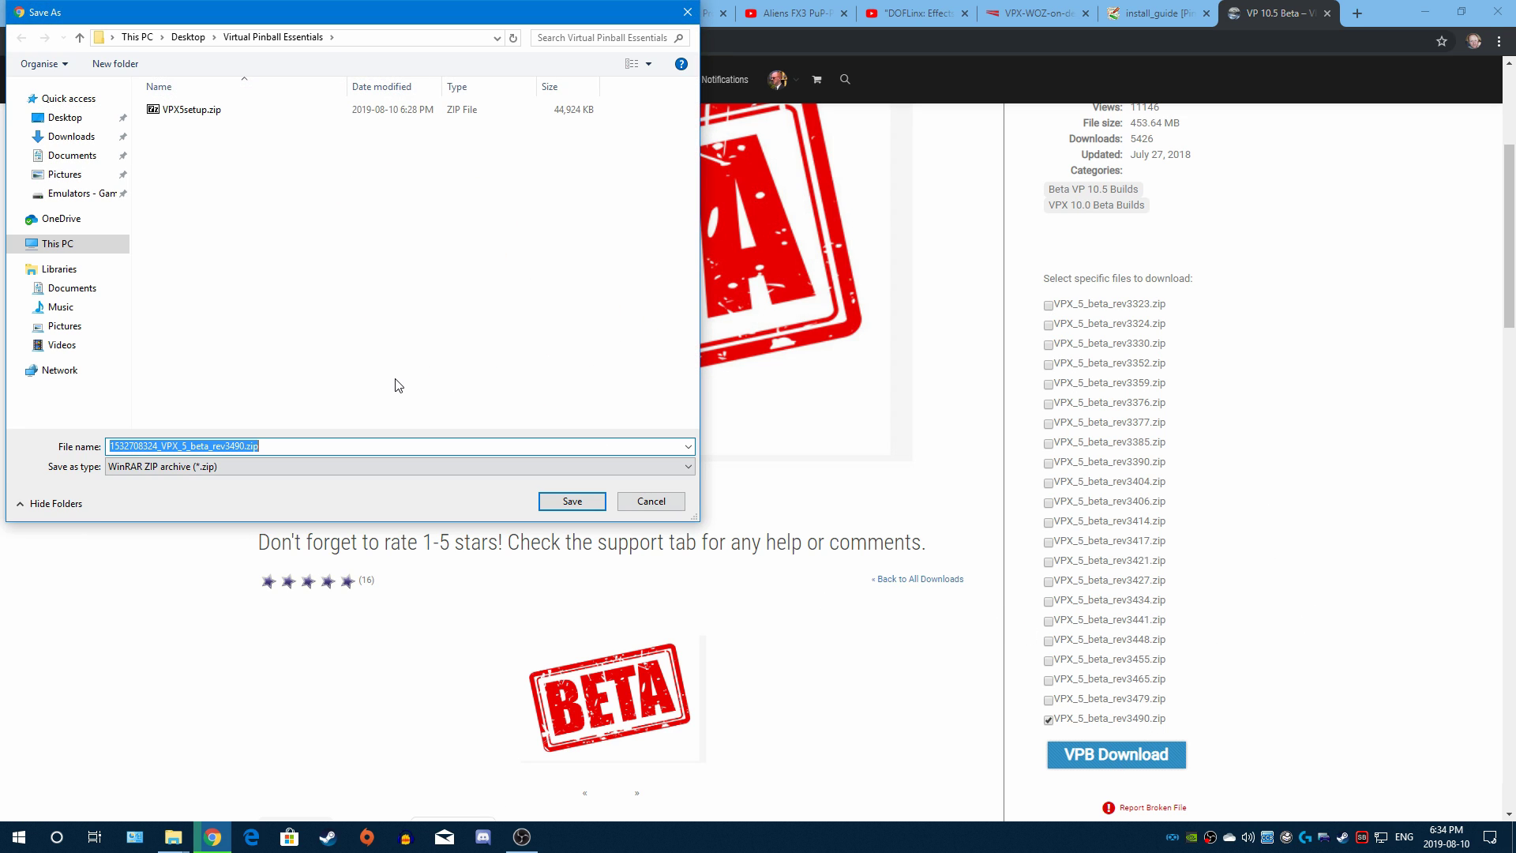
pyautogui.click(572, 500)
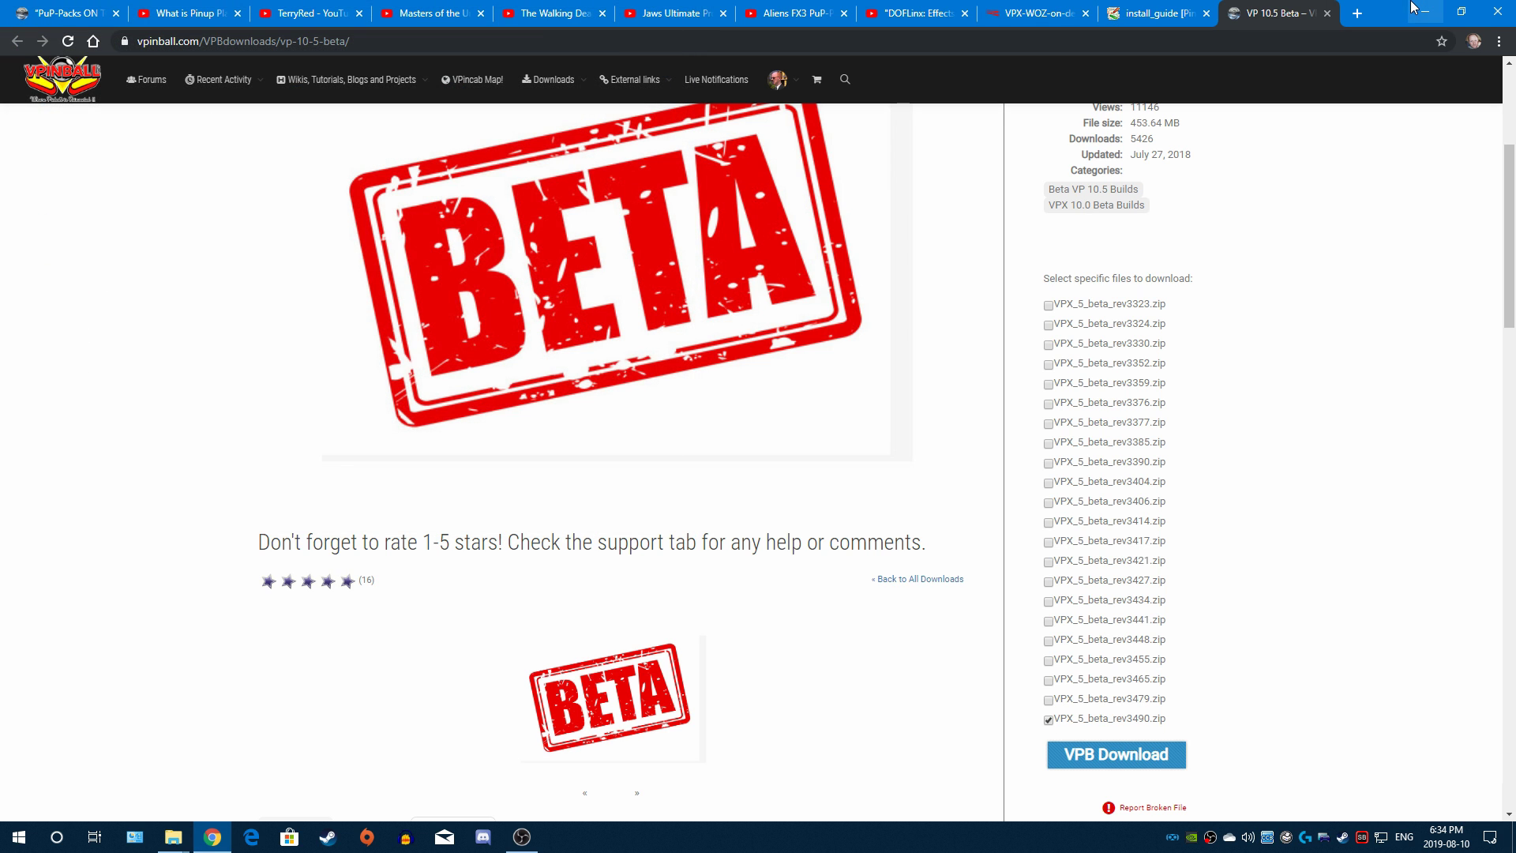
pyautogui.click(86, 793)
pyautogui.click(1396, 11)
pyautogui.click(1426, 11)
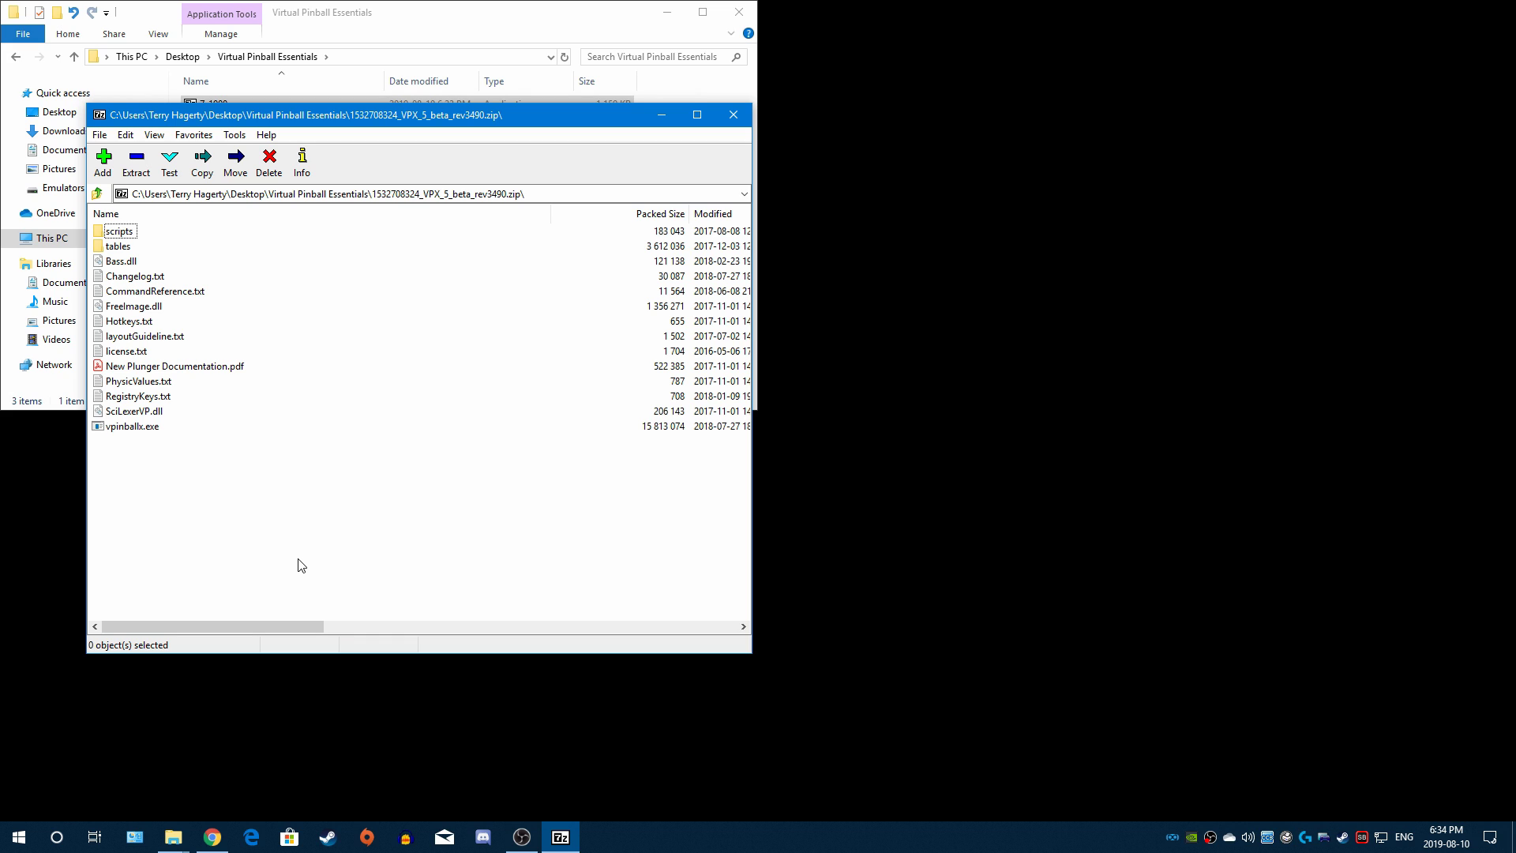
# Step: Bring up the VPinMAME folder window and navigate it to the Visual Pinball folder on the Win 10 (C:) drive
pyautogui.moveTo(181, 841)
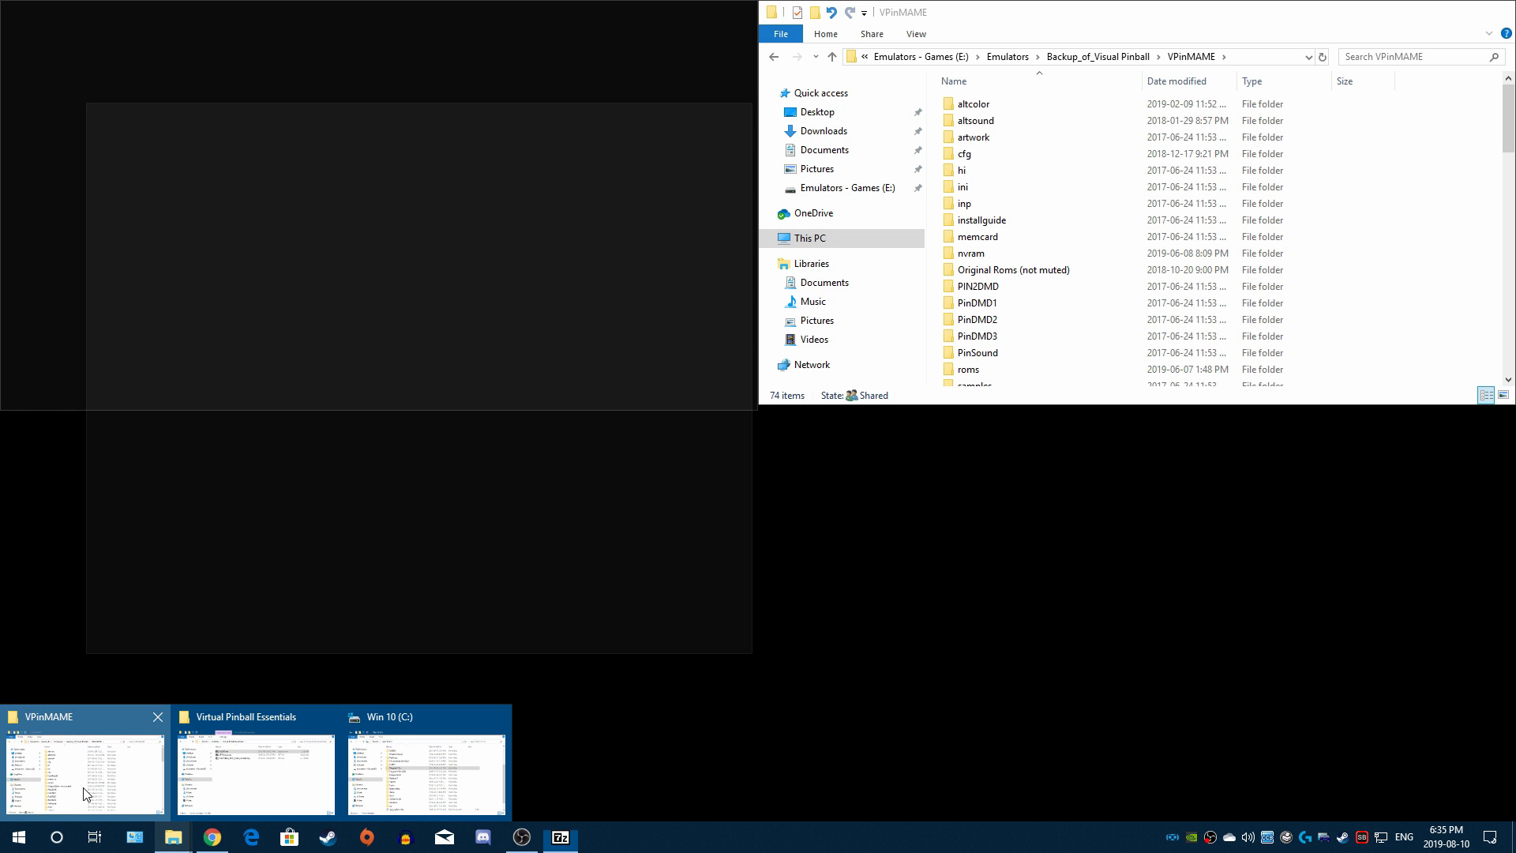
pyautogui.click(86, 794)
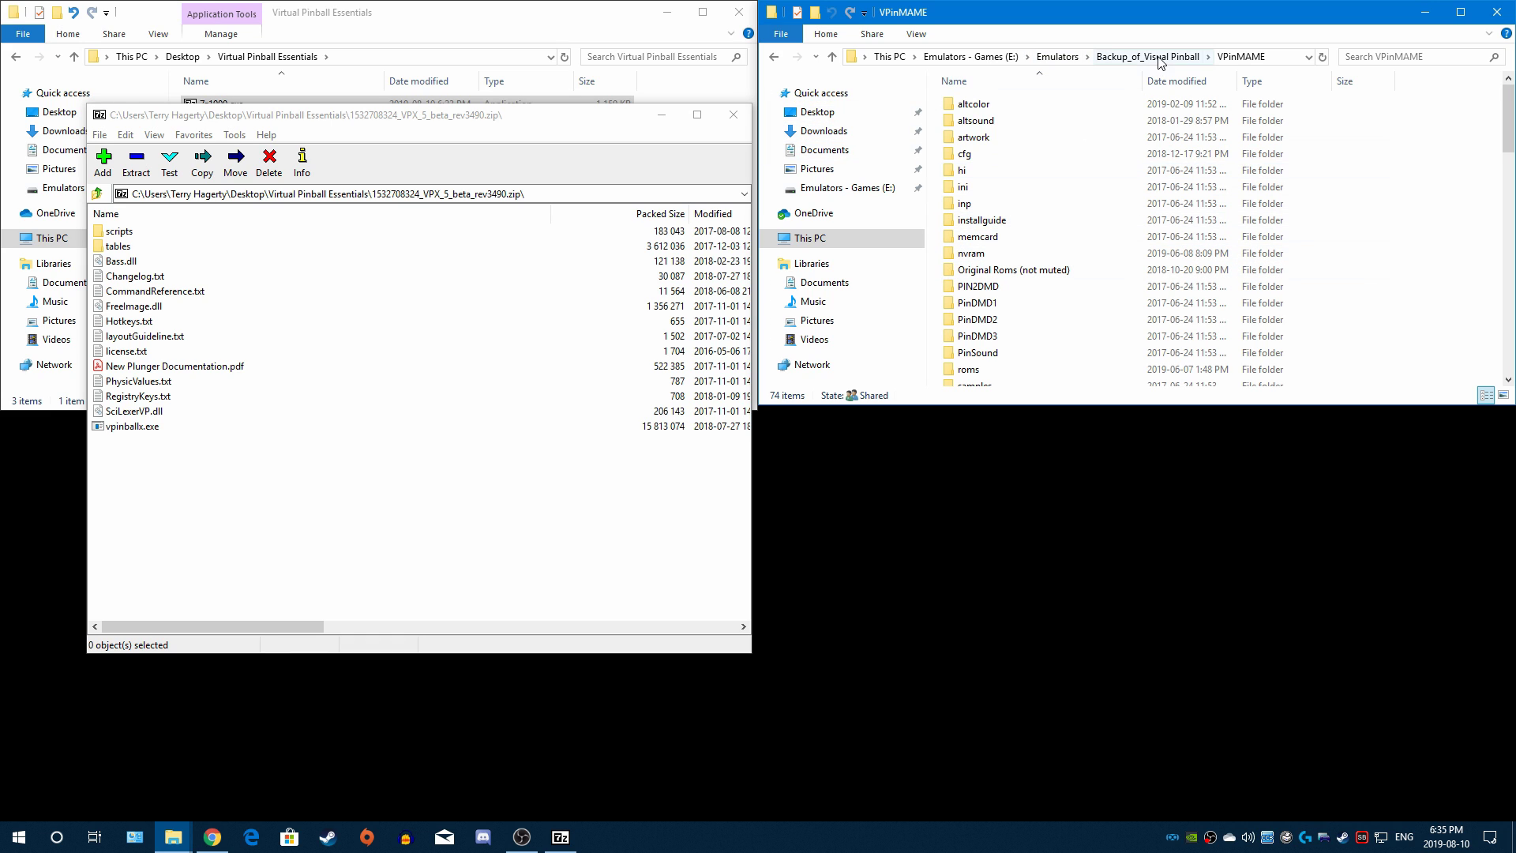
pyautogui.click(972, 57)
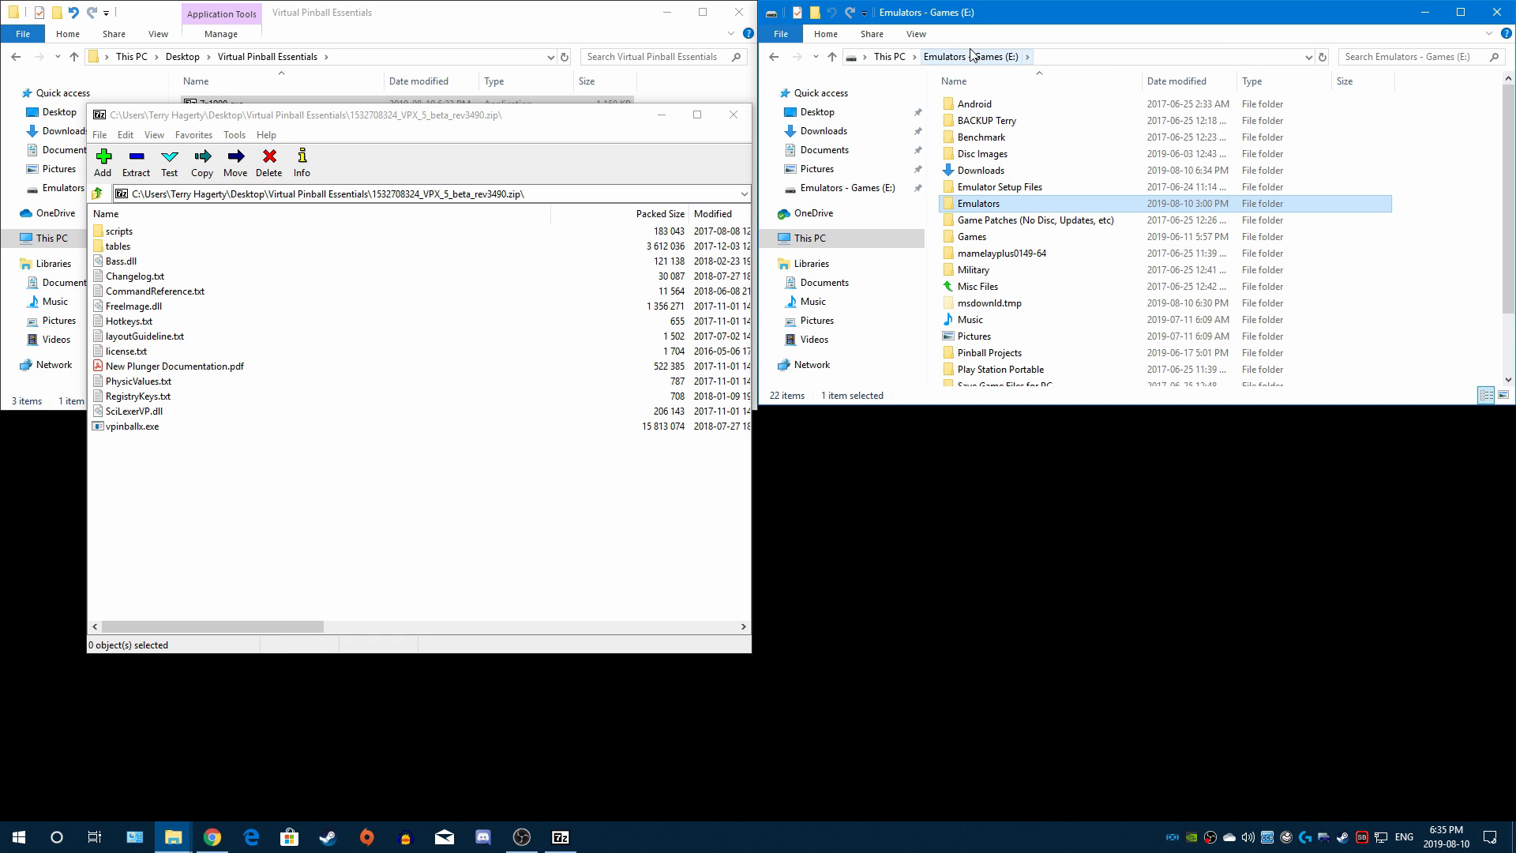
pyautogui.click(891, 57)
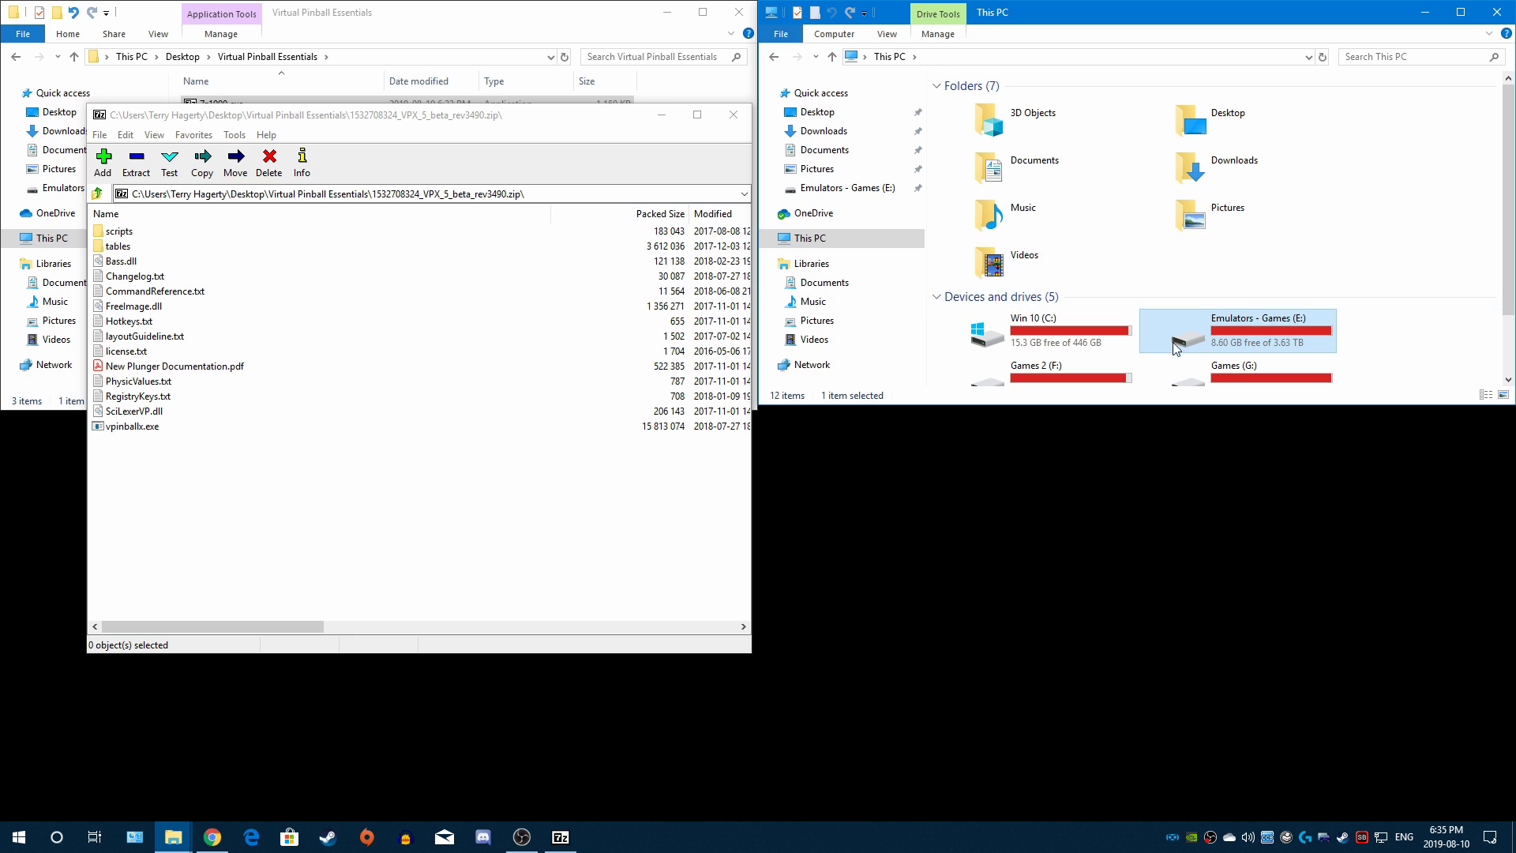
pyautogui.doubleClick(1026, 330)
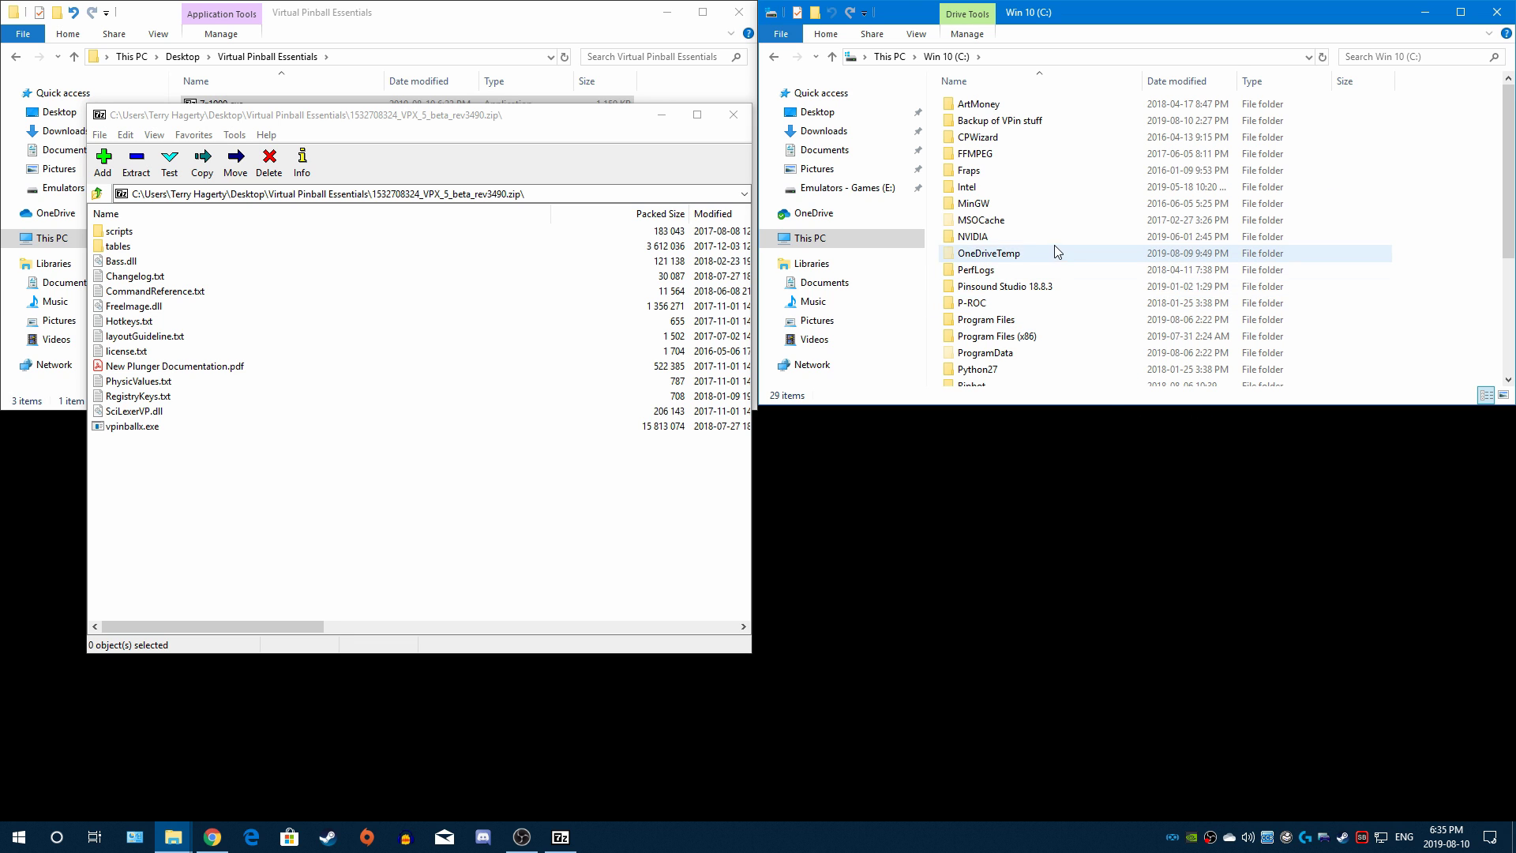
pyautogui.scroll(-2, 1024, 266)
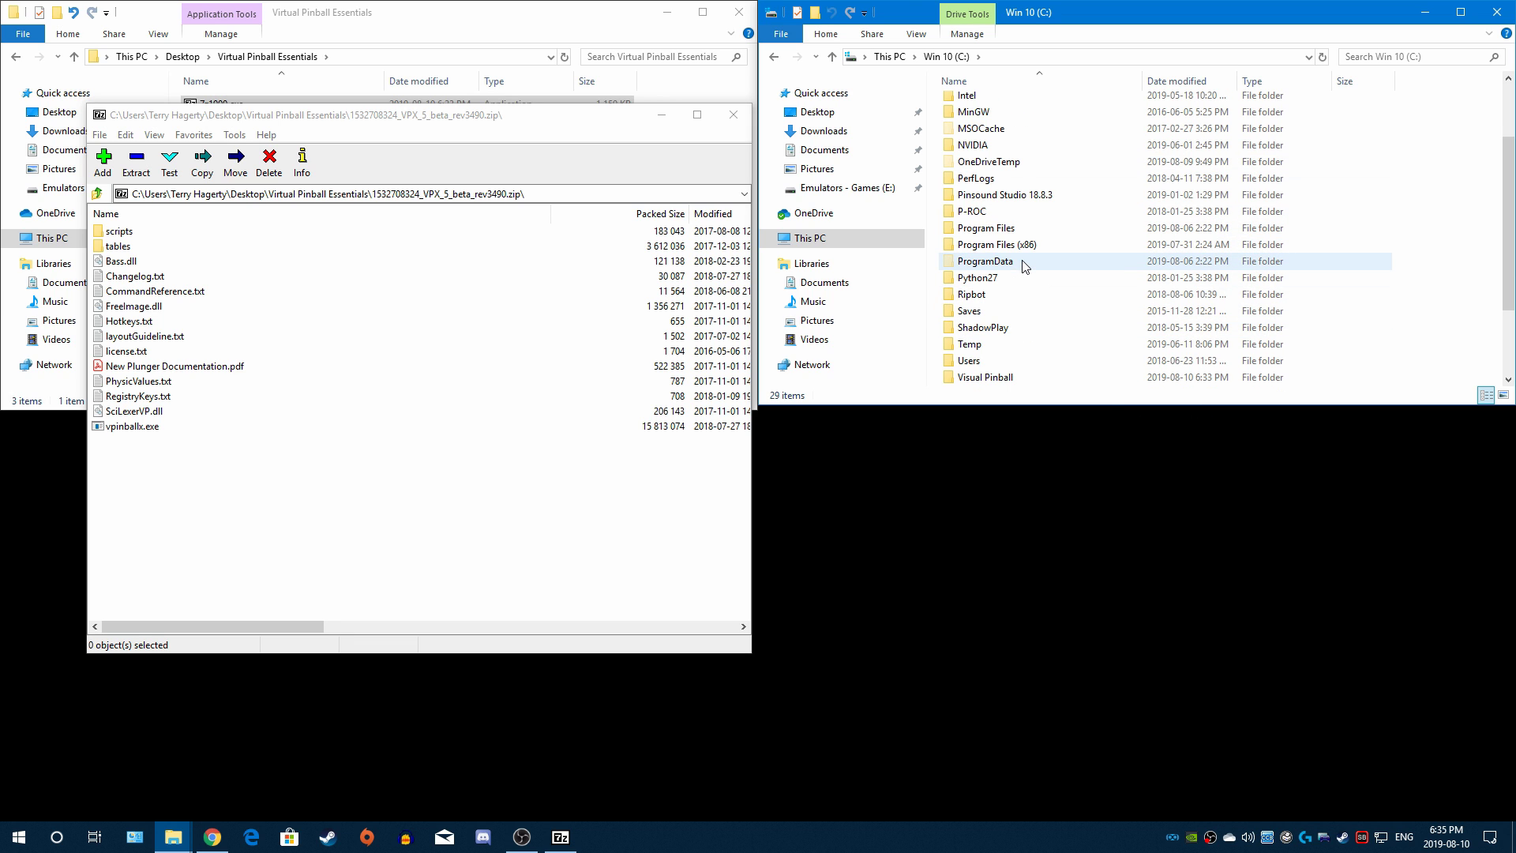
pyautogui.scroll(-2, 1024, 270)
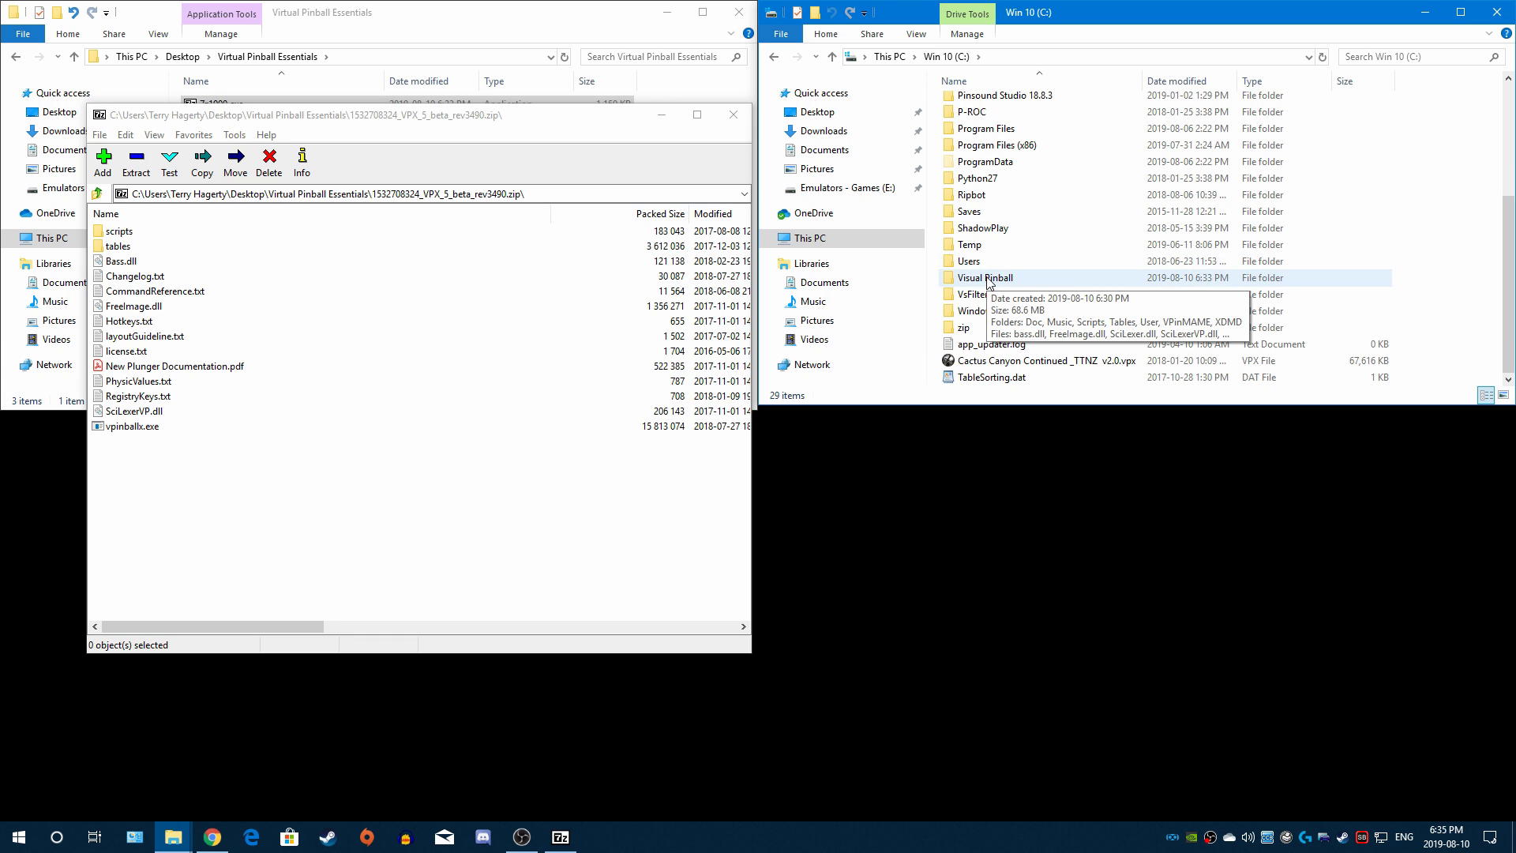
pyautogui.doubleClick(987, 280)
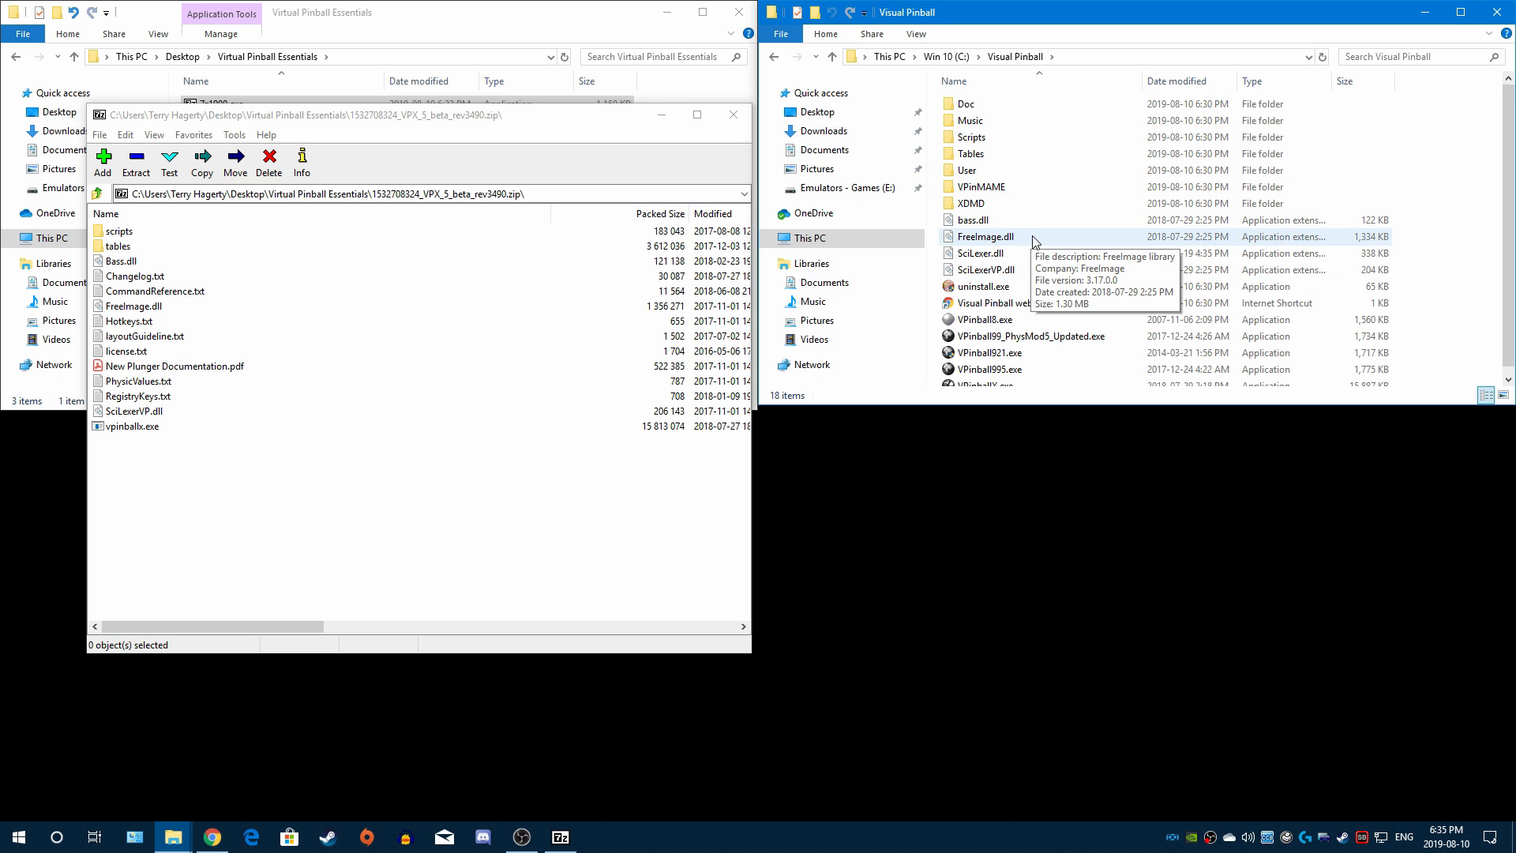
pyautogui.scroll(-1, 1033, 240)
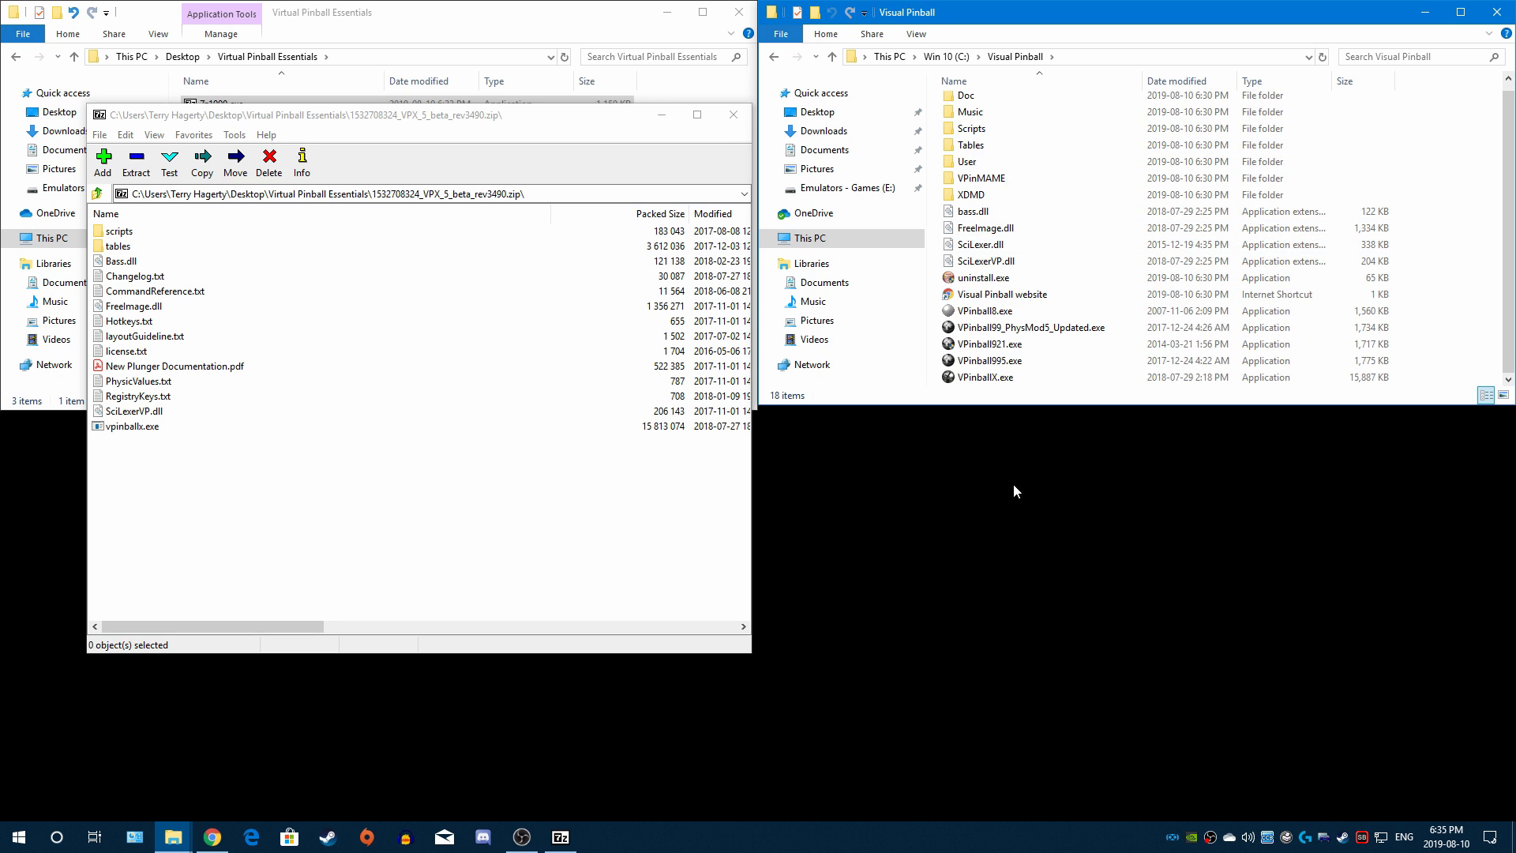
# Step: Copy the entire contents of the beta archive into the Visual Pinball folder, replacing the files with the same names
pyautogui.click(120, 428)
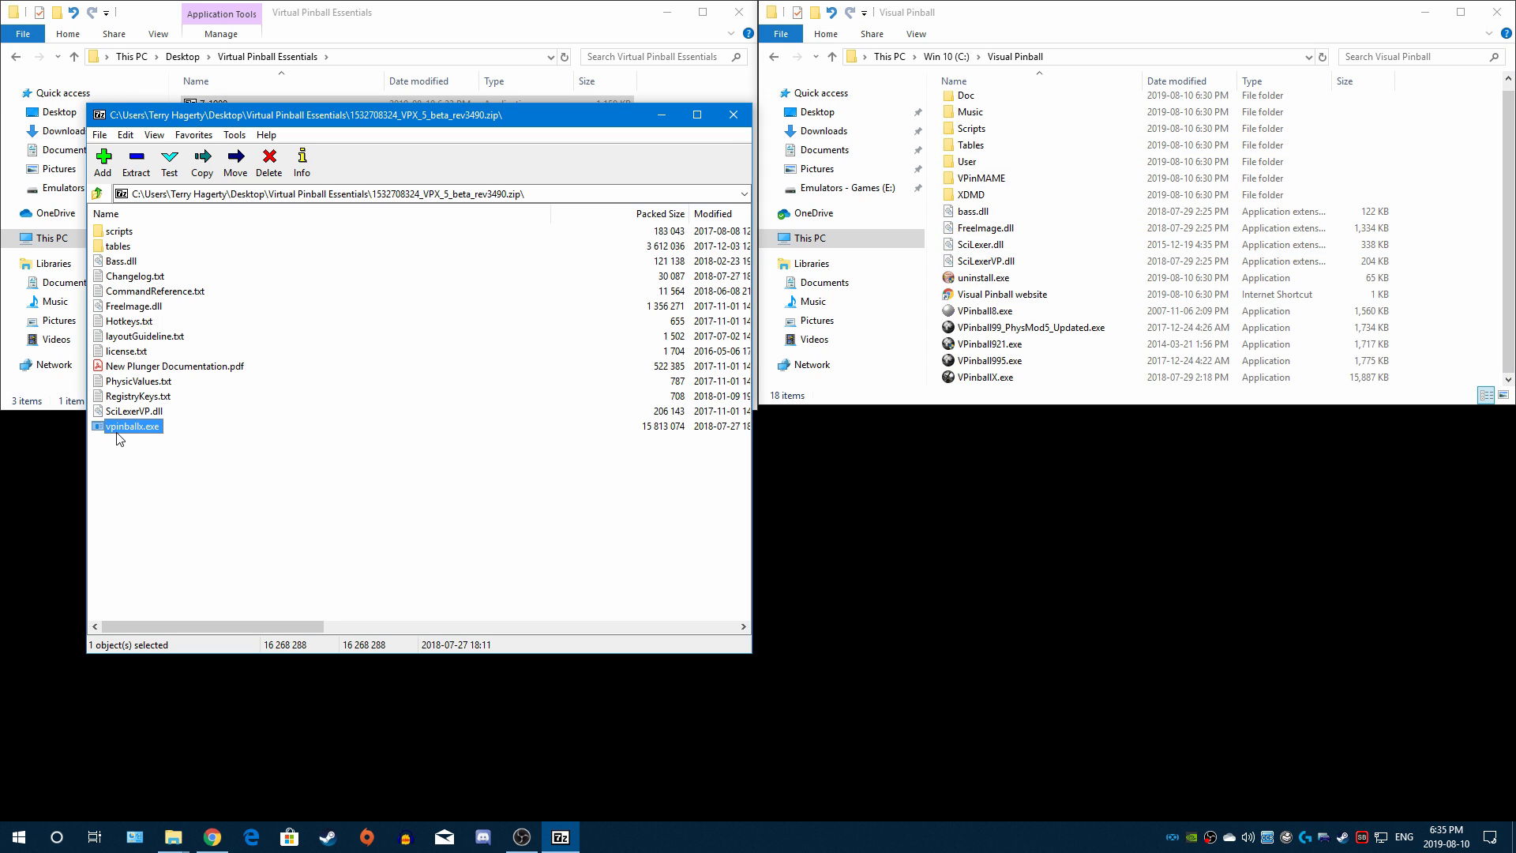
pyautogui.moveTo(107, 484); pyautogui.dragTo(183, 220)
pyautogui.moveTo(166, 357); pyautogui.dragTo(1457, 320)
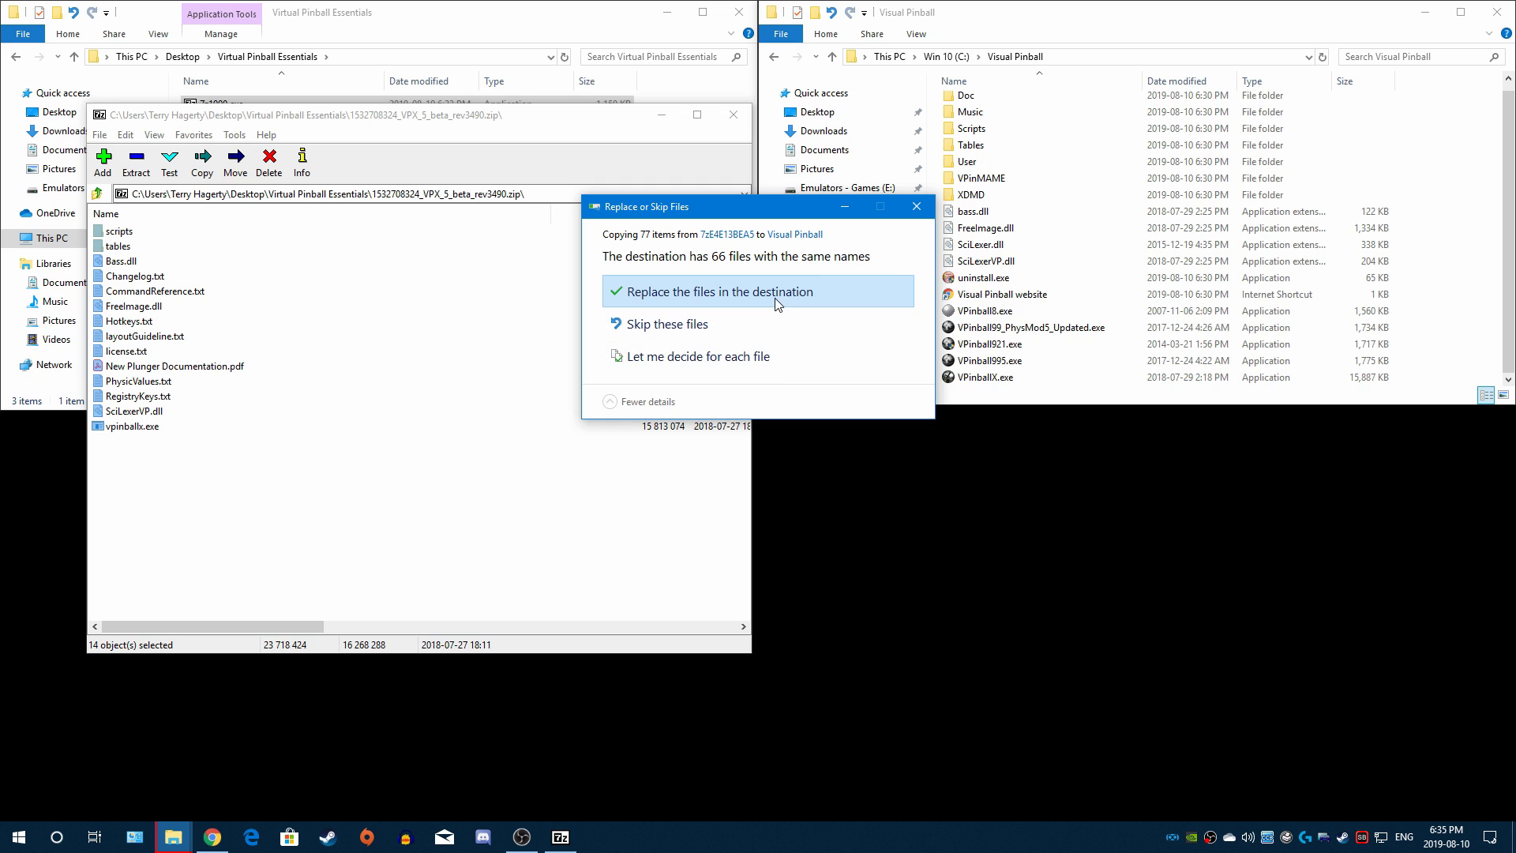
pyautogui.click(778, 296)
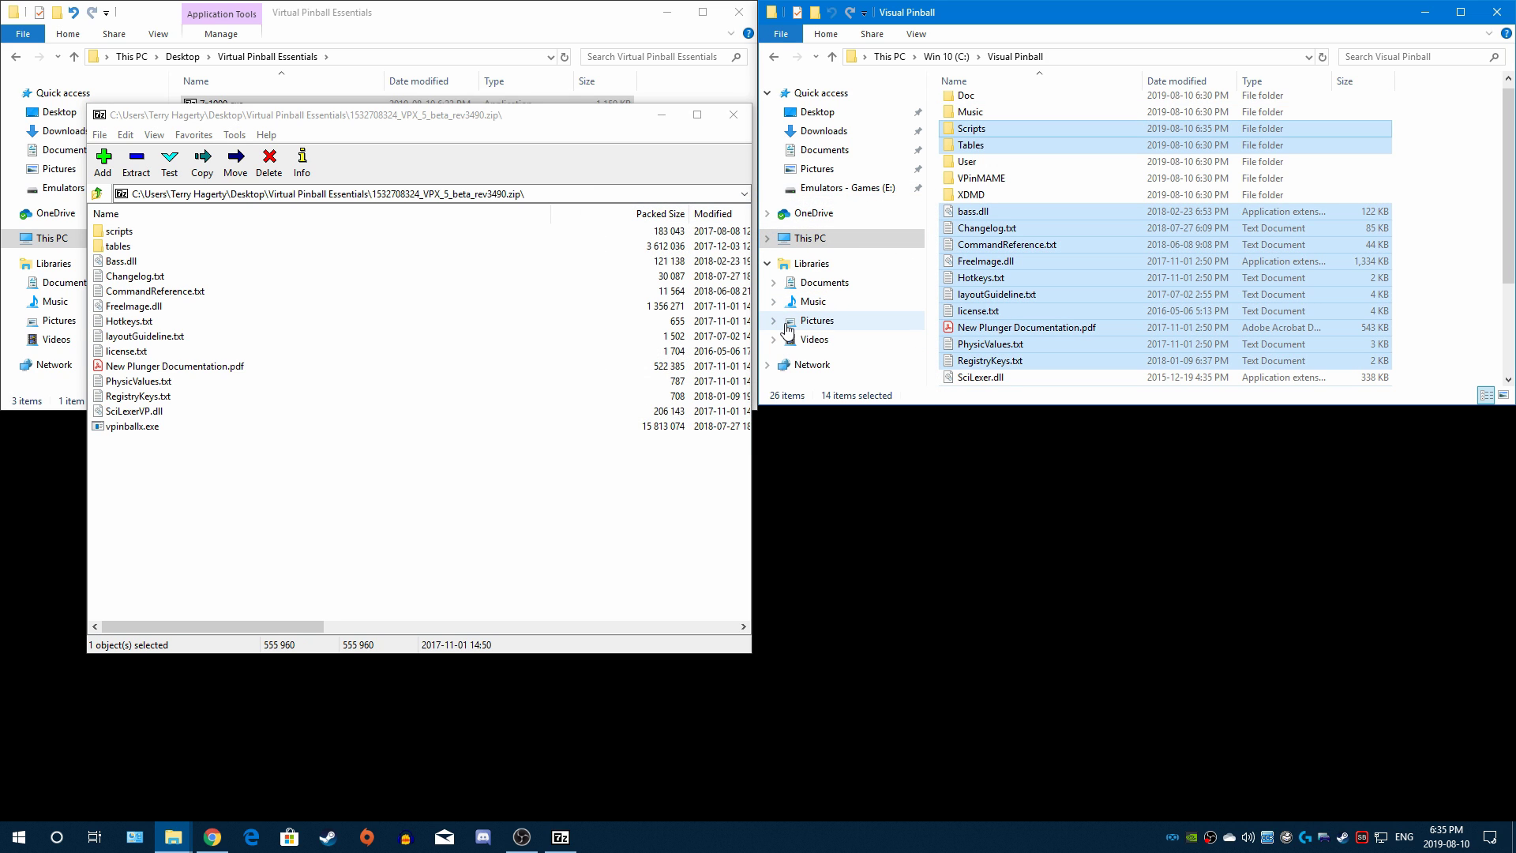
pyautogui.click(1454, 208)
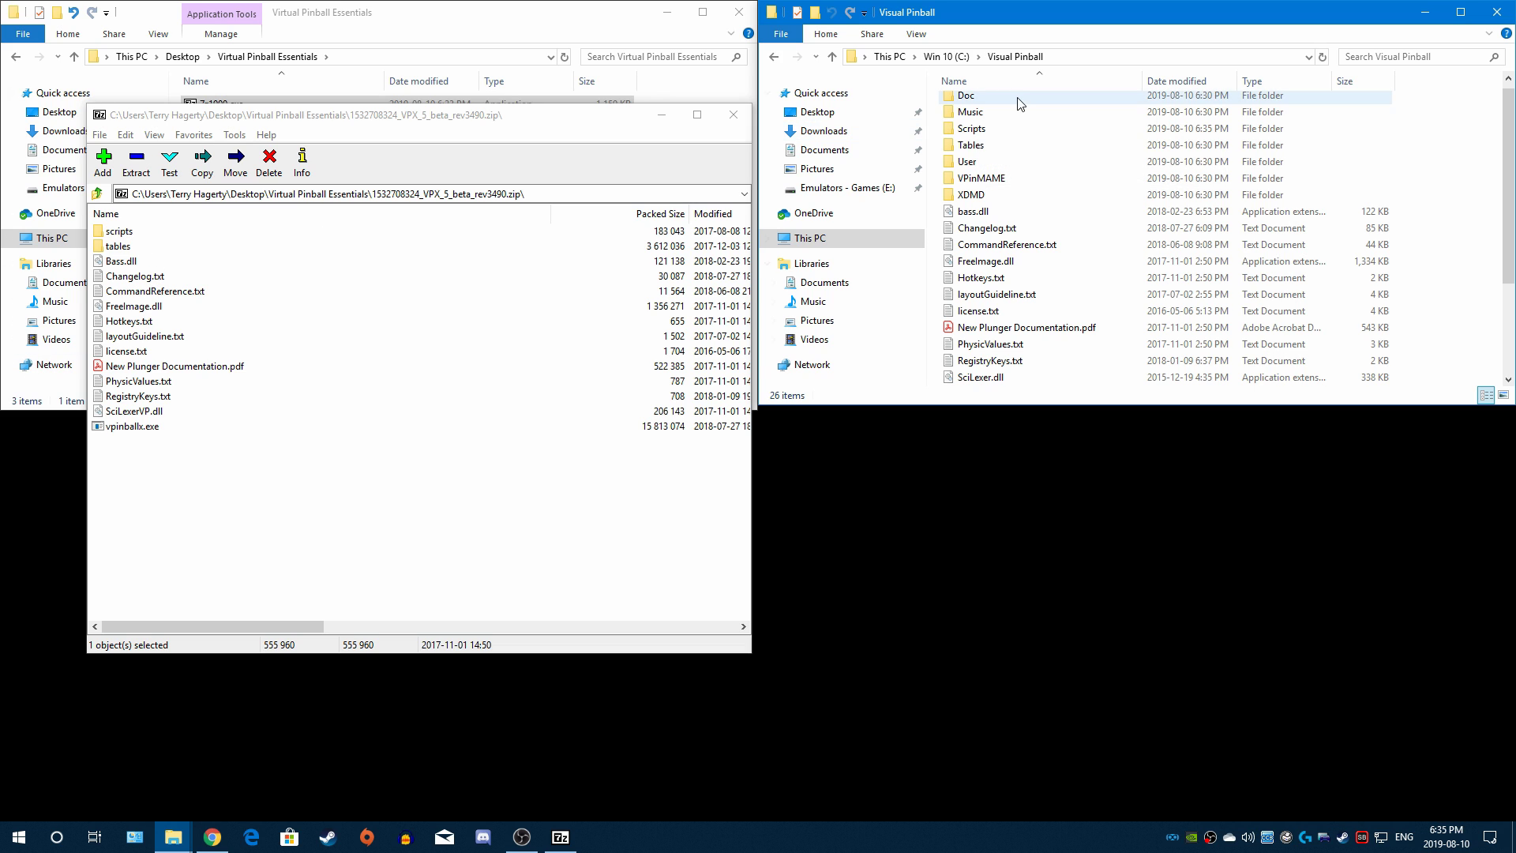
# Step: Look through the script files in the Scripts folder and return to the Visual Pinball folder
pyautogui.doubleClick(976, 130)
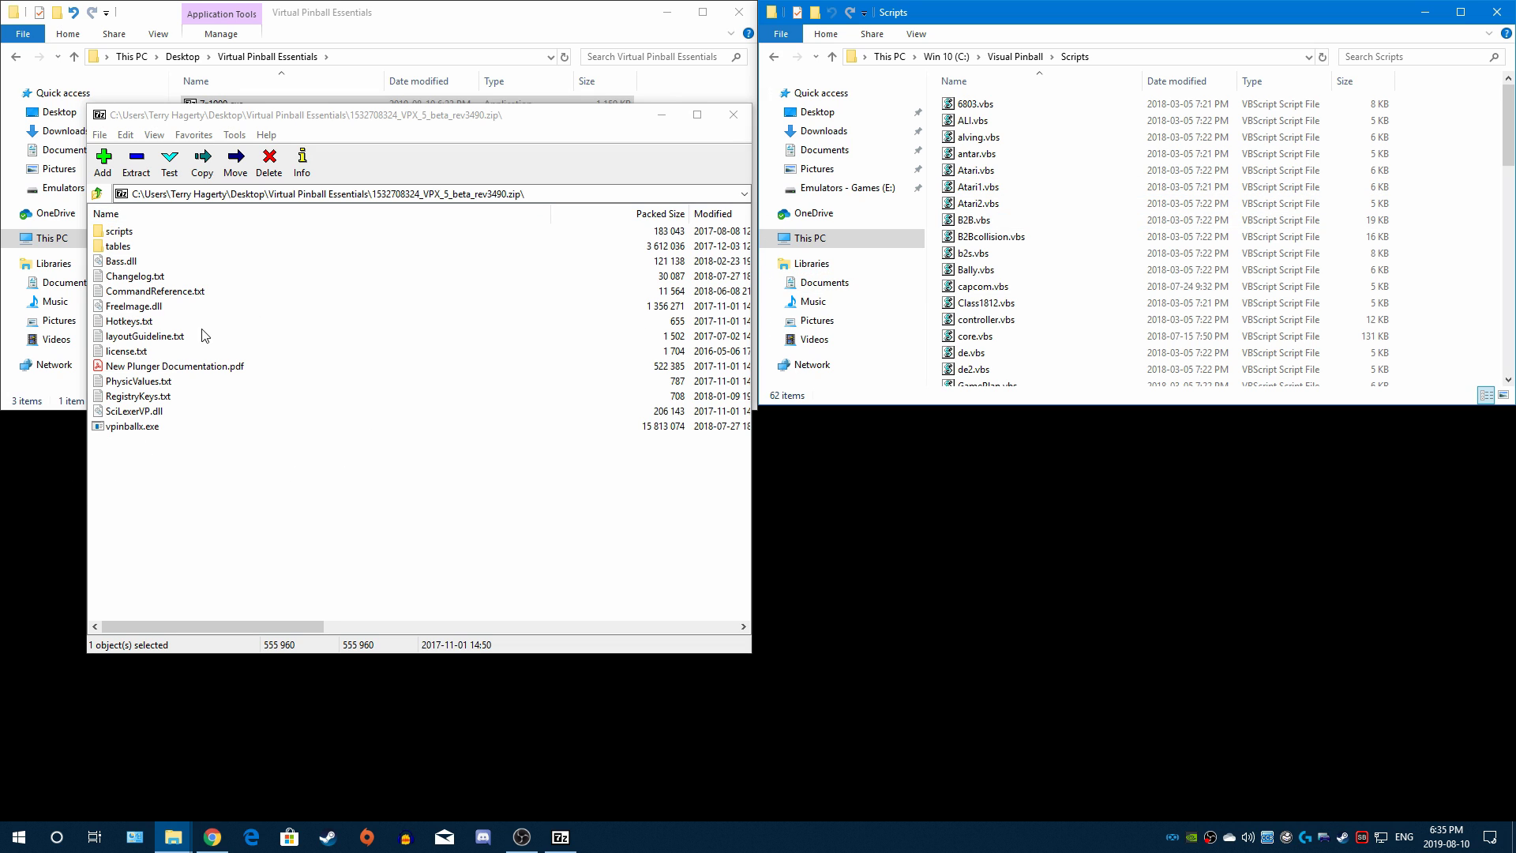
pyautogui.click(774, 57)
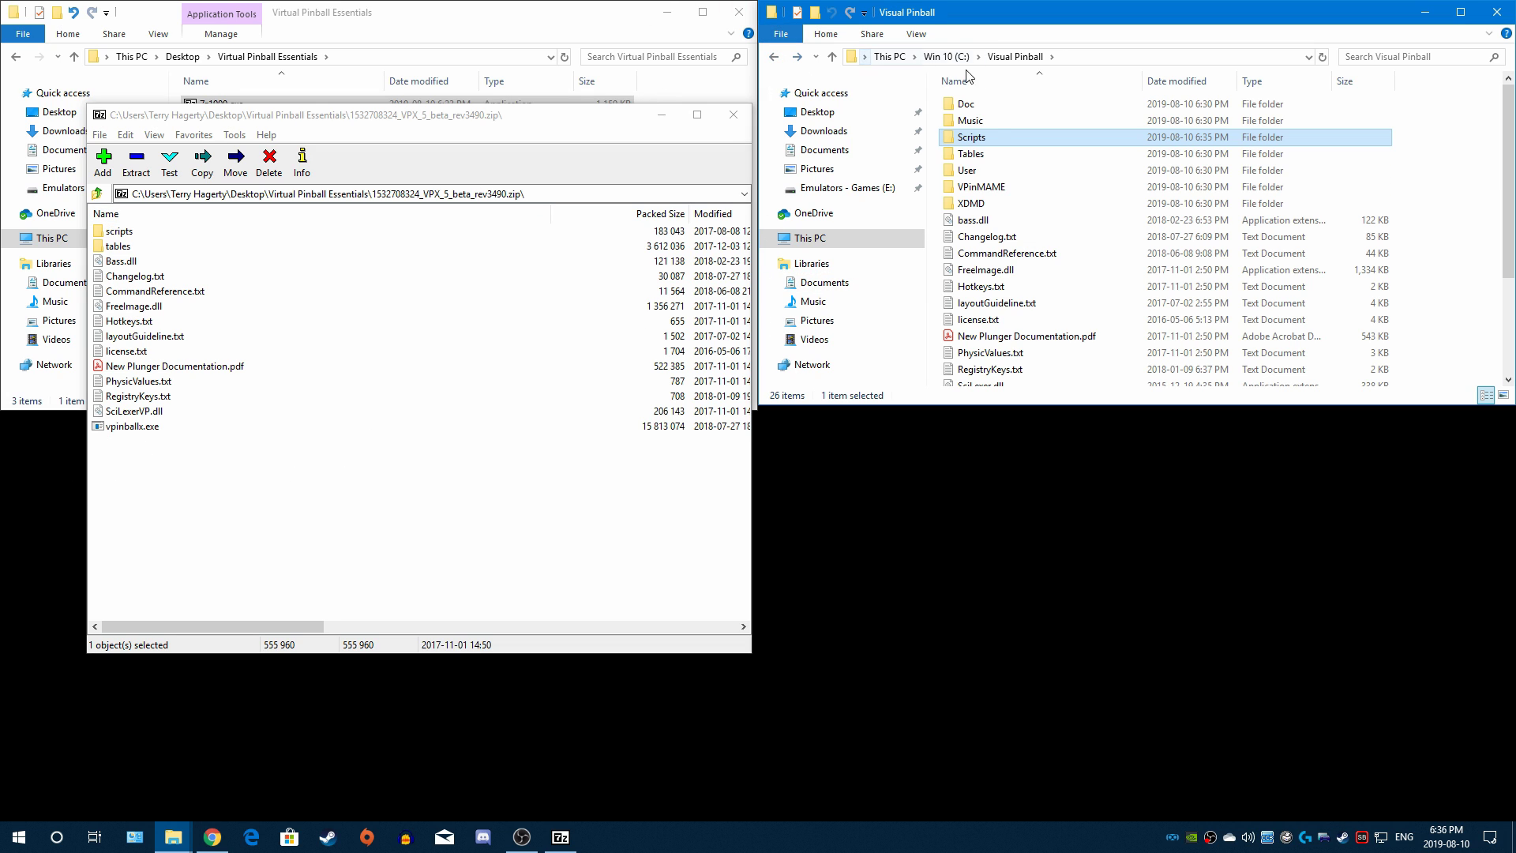
pyautogui.doubleClick(979, 138)
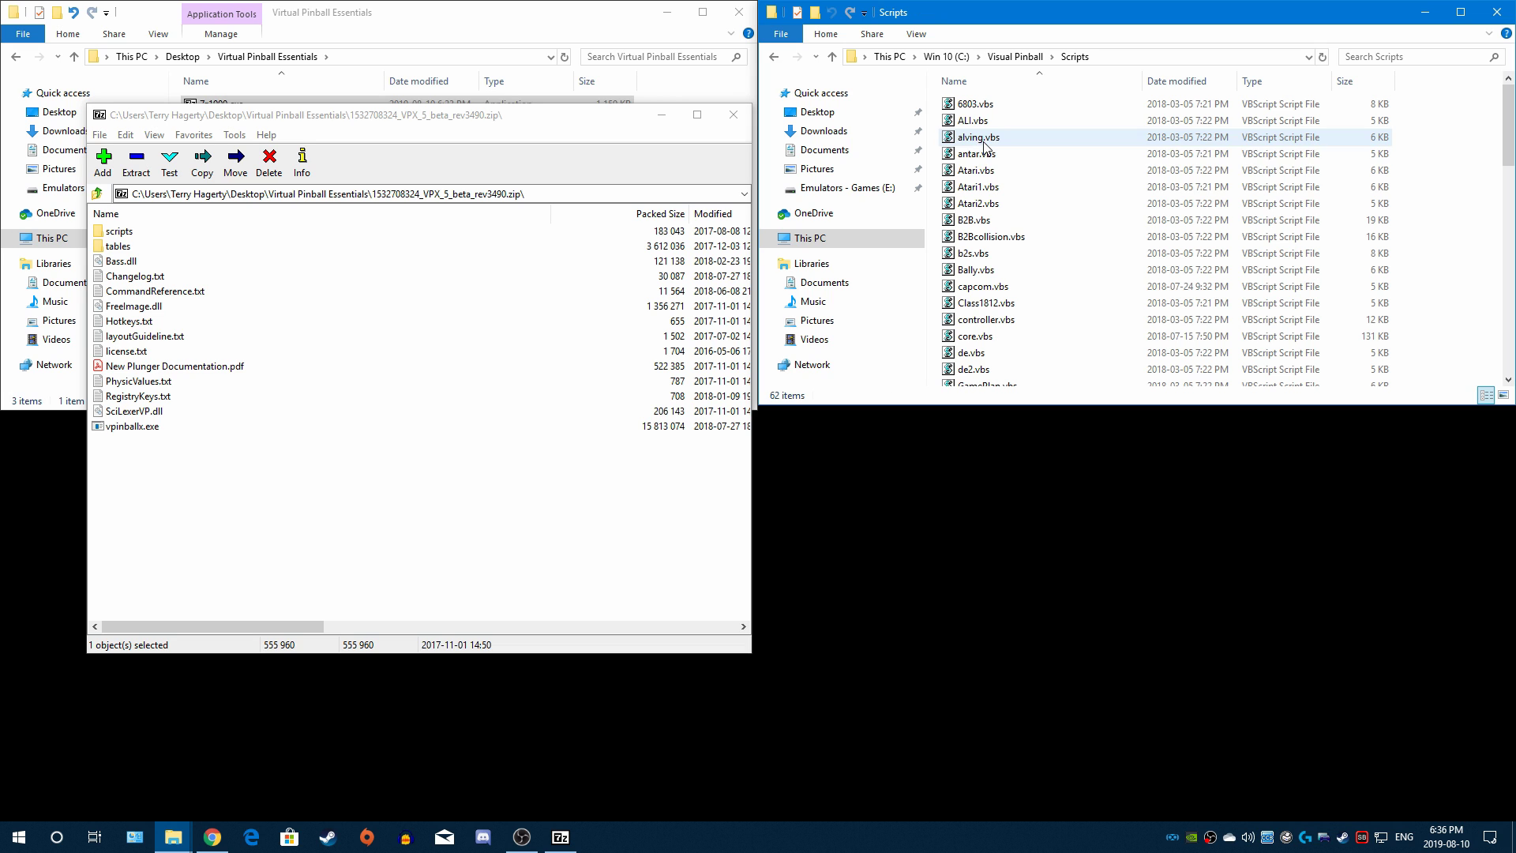
pyautogui.click(991, 204)
pyautogui.click(978, 187)
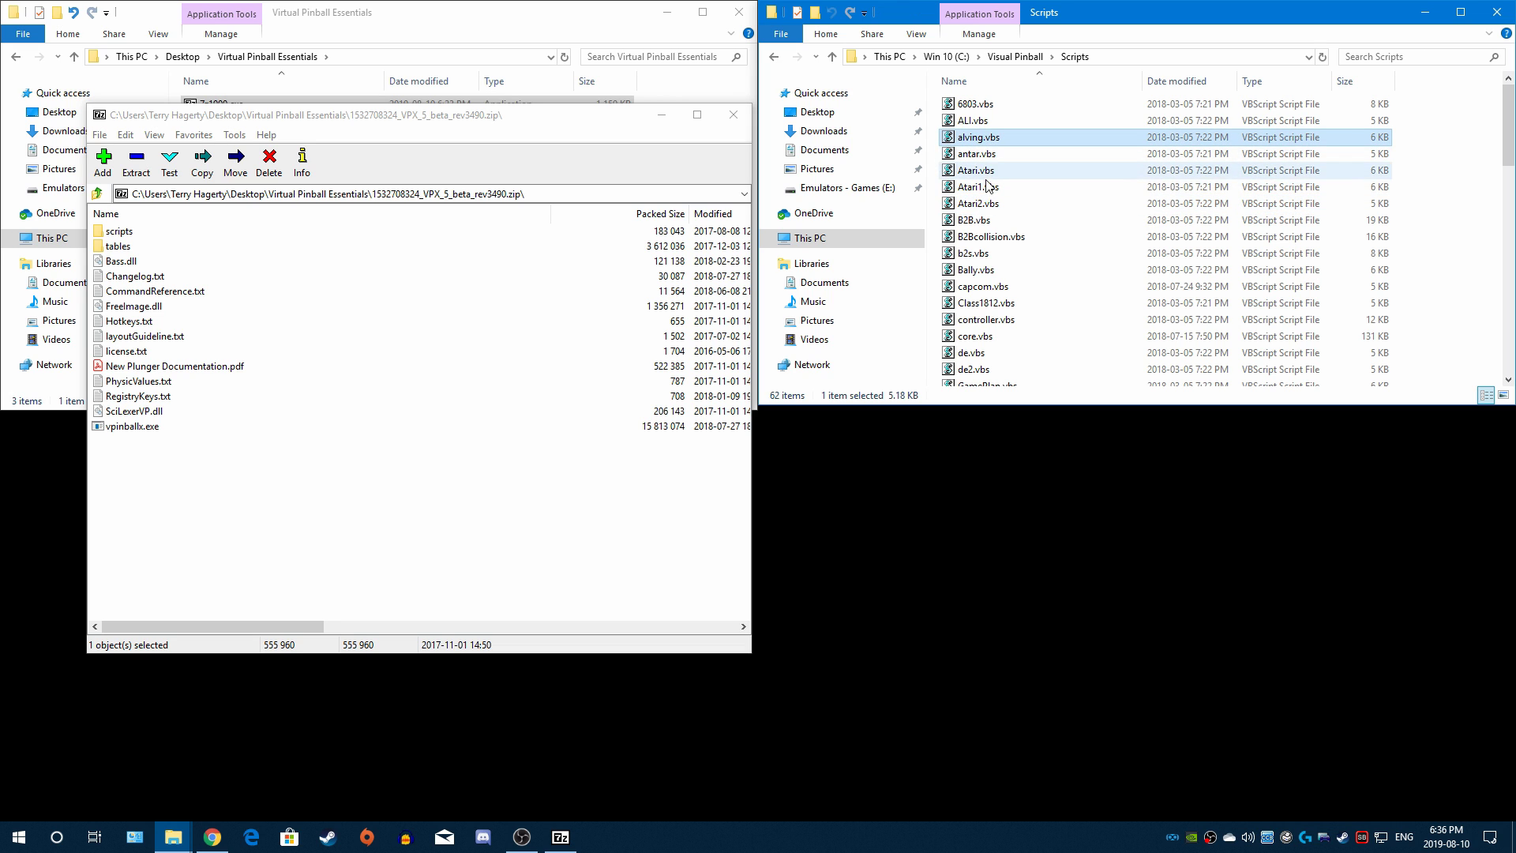
pyautogui.click(775, 57)
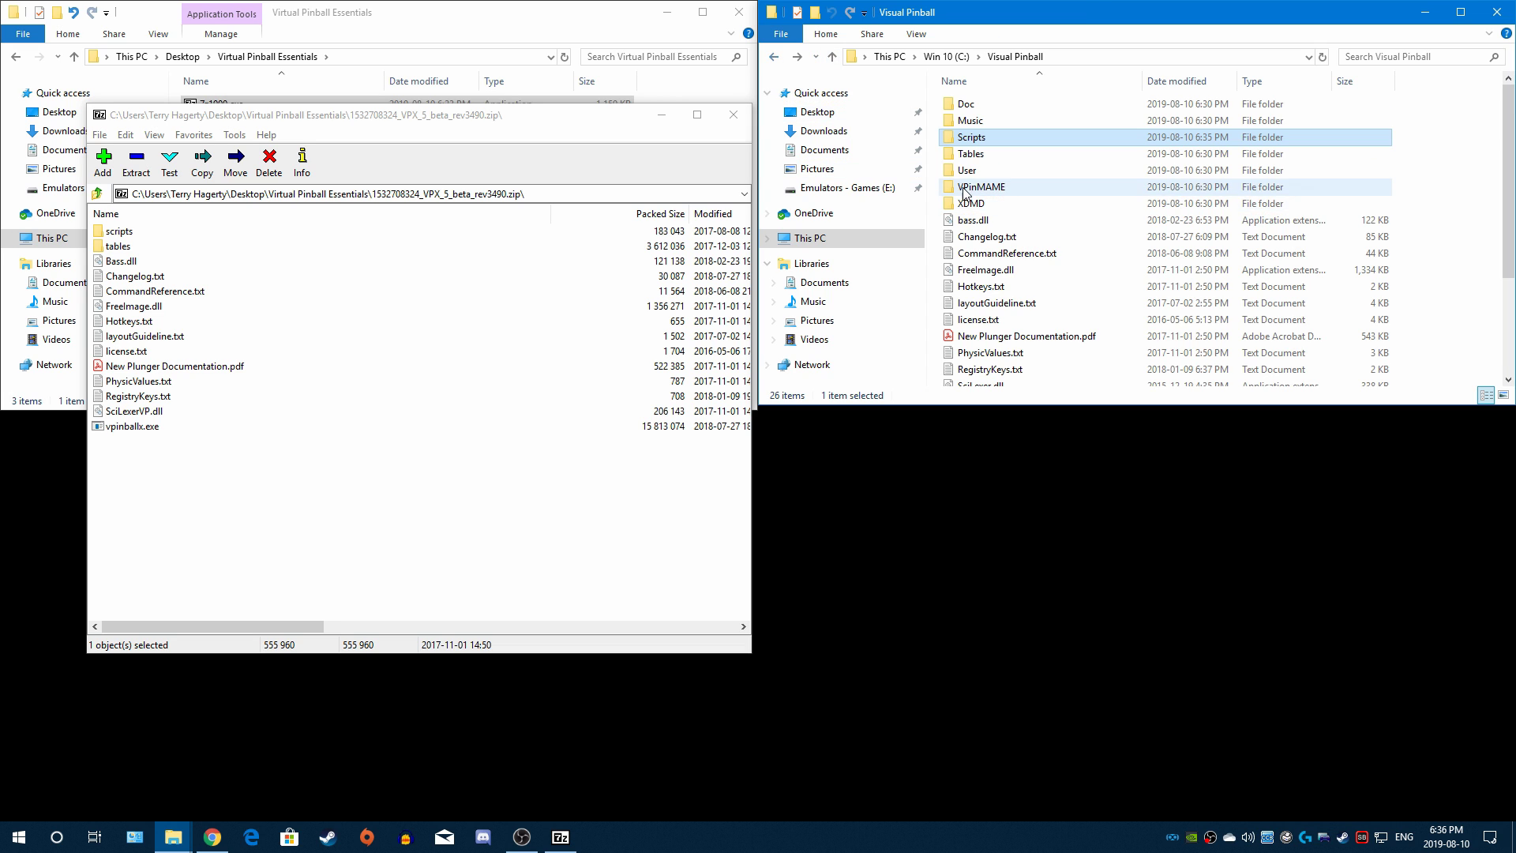
# Step: Open the Tables folder in Visual Pinball and close the beta archive
pyautogui.doubleClick(999, 155)
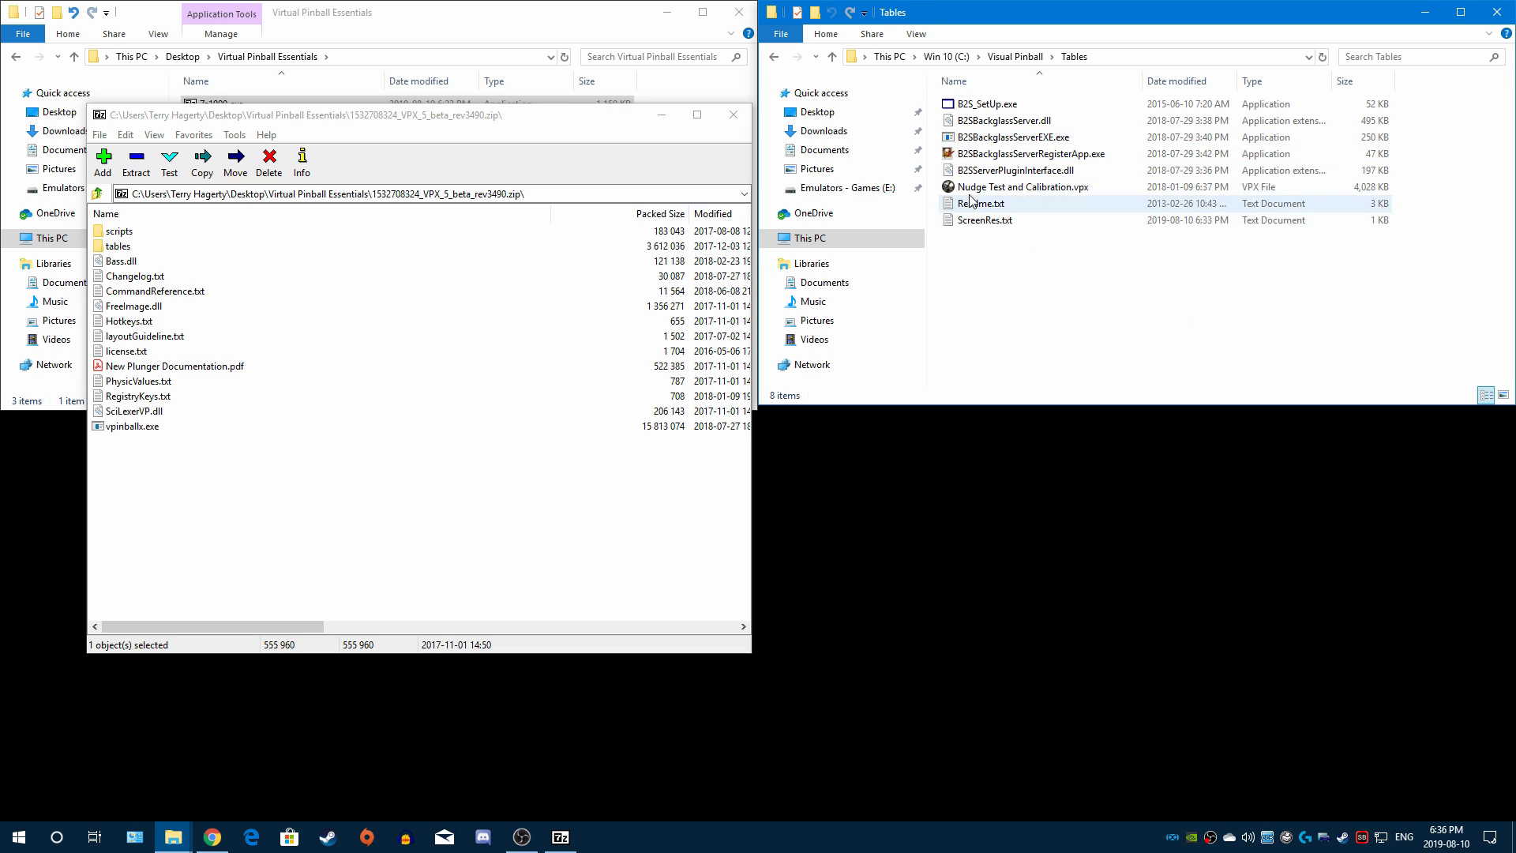
pyautogui.click(748, 116)
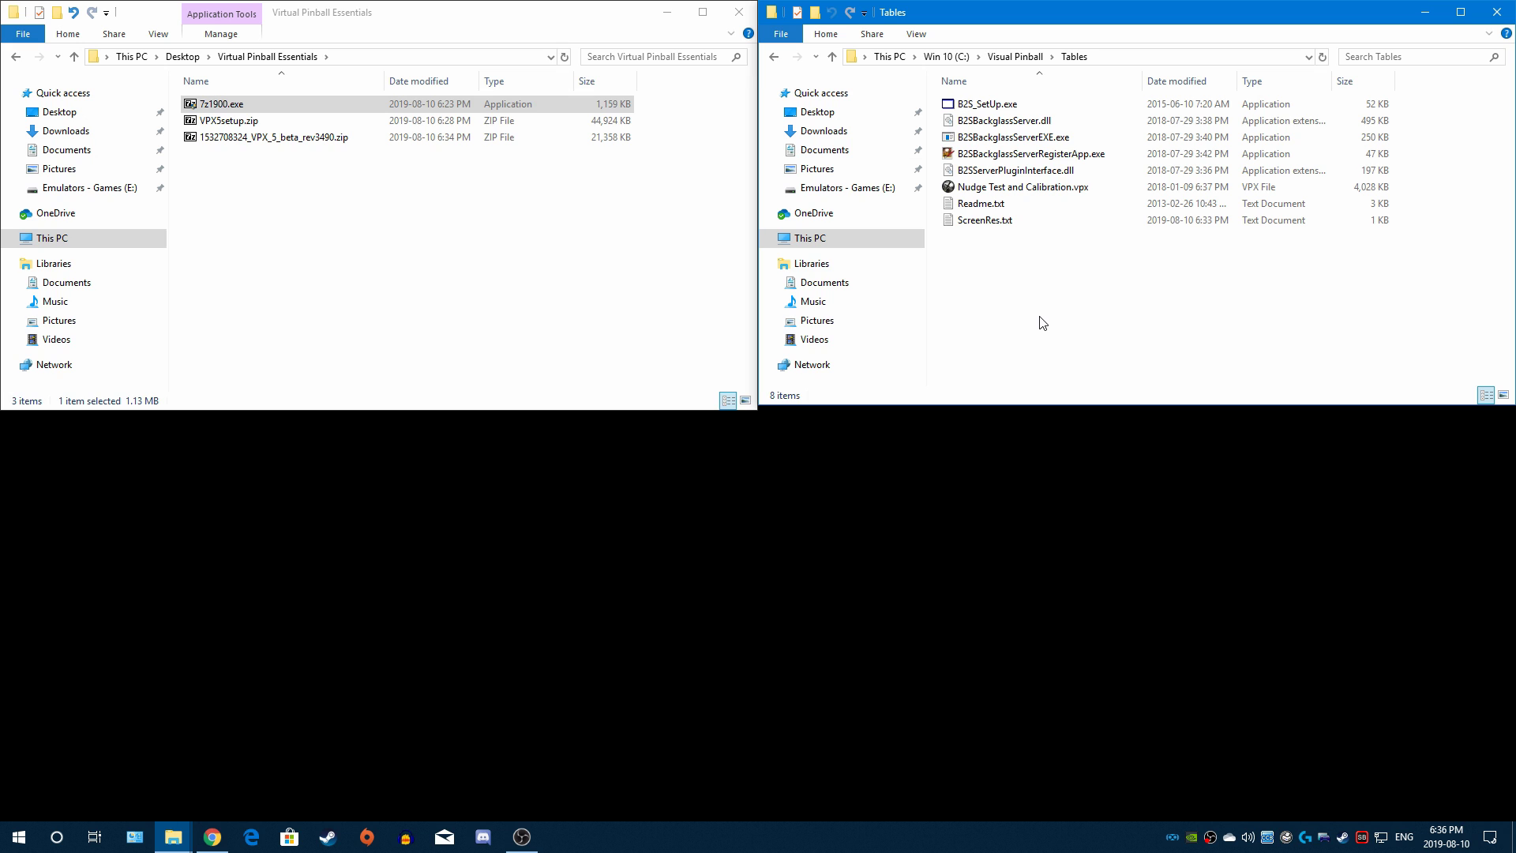
# Step: Review the backglass screen settings with B2S_SetUp.exe, close the editor and switch back to Chrome
pyautogui.doubleClick(999, 103)
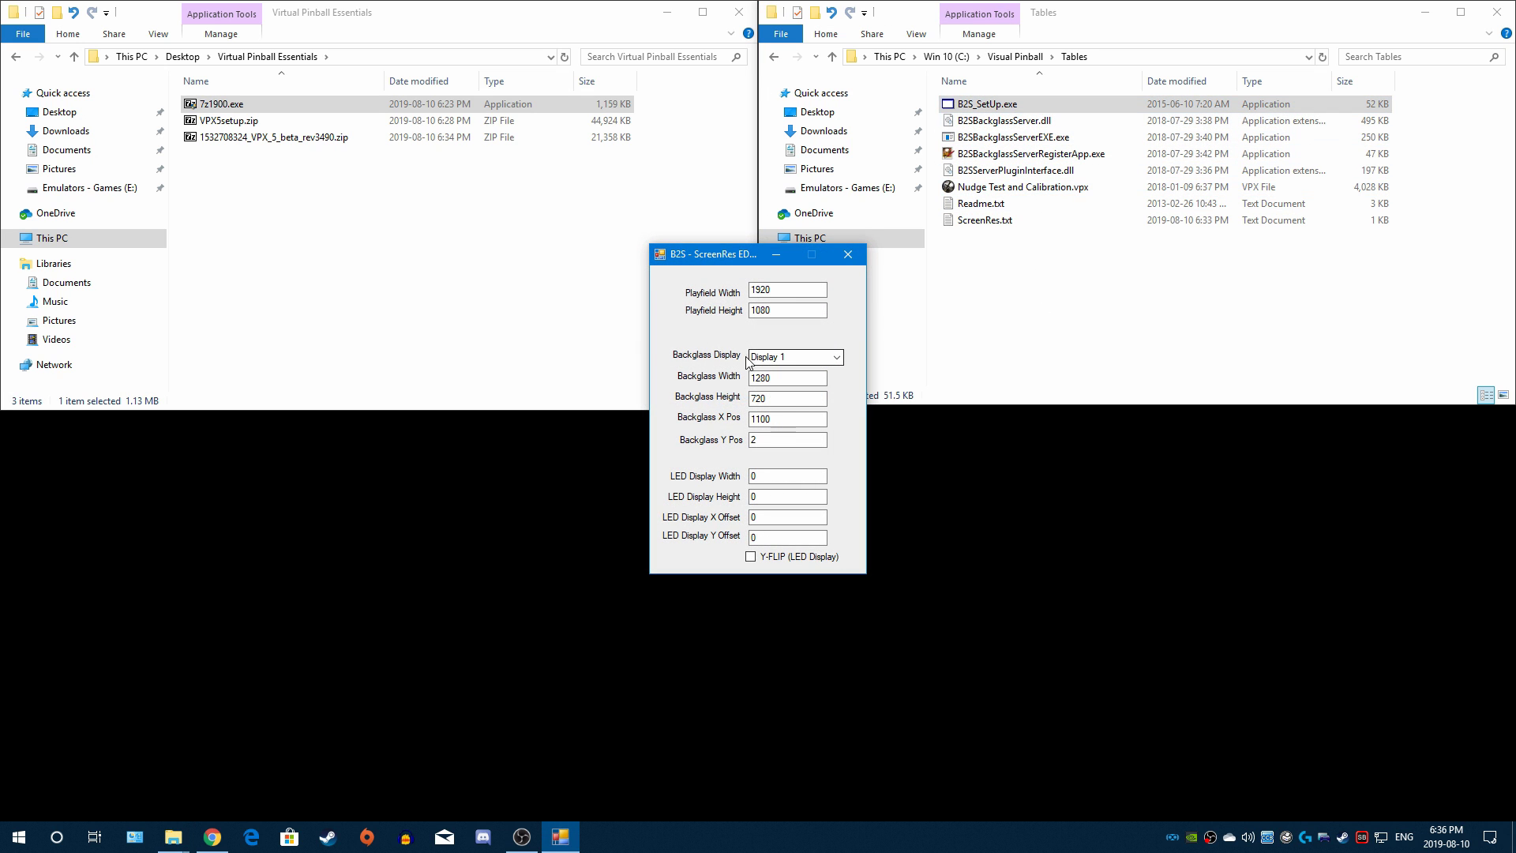
pyautogui.click(861, 258)
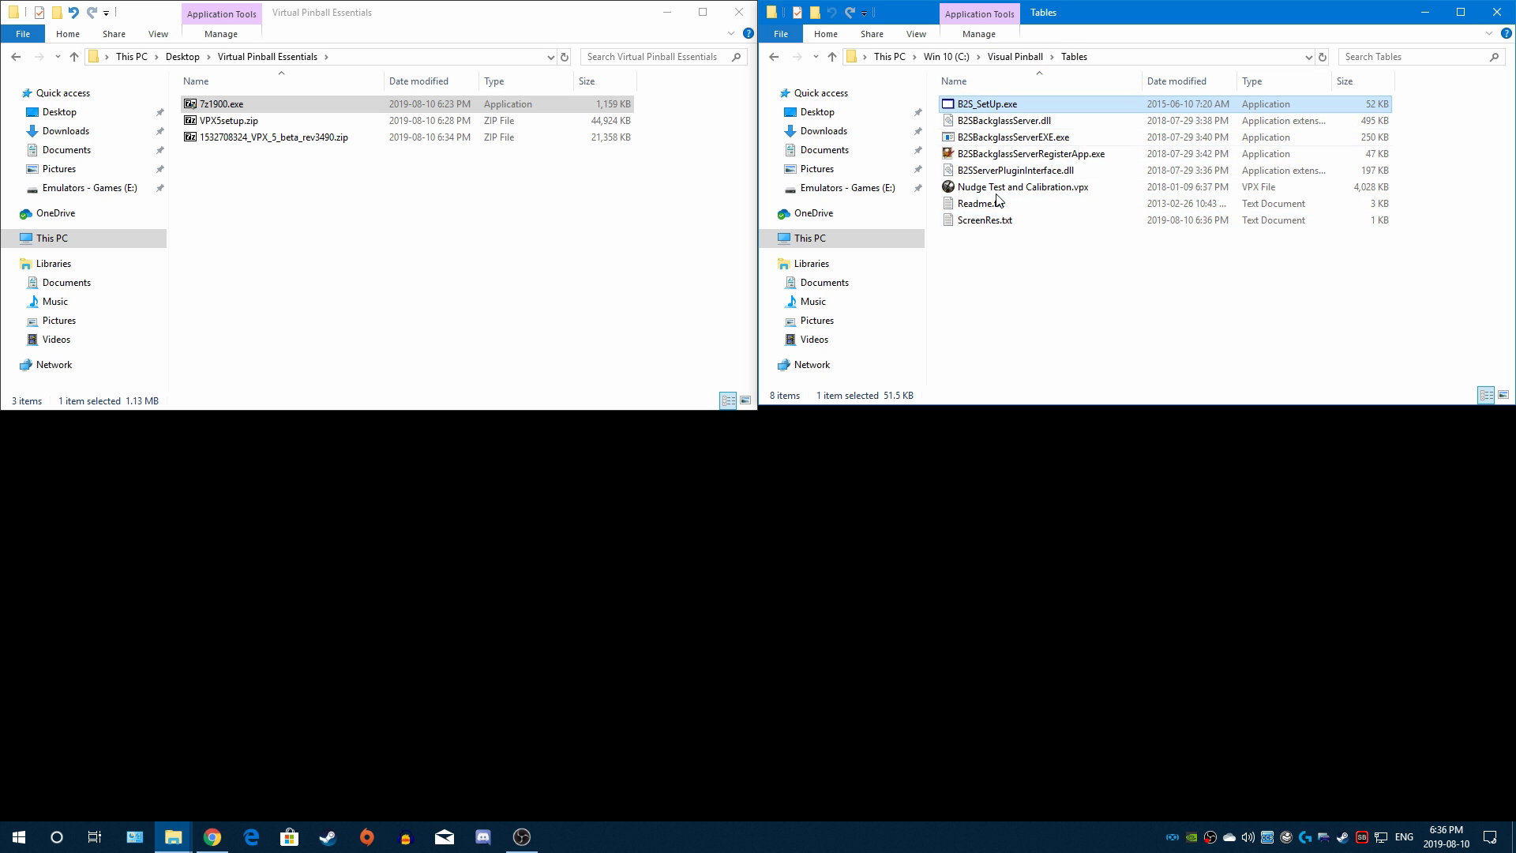
pyautogui.click(1036, 347)
pyautogui.click(212, 838)
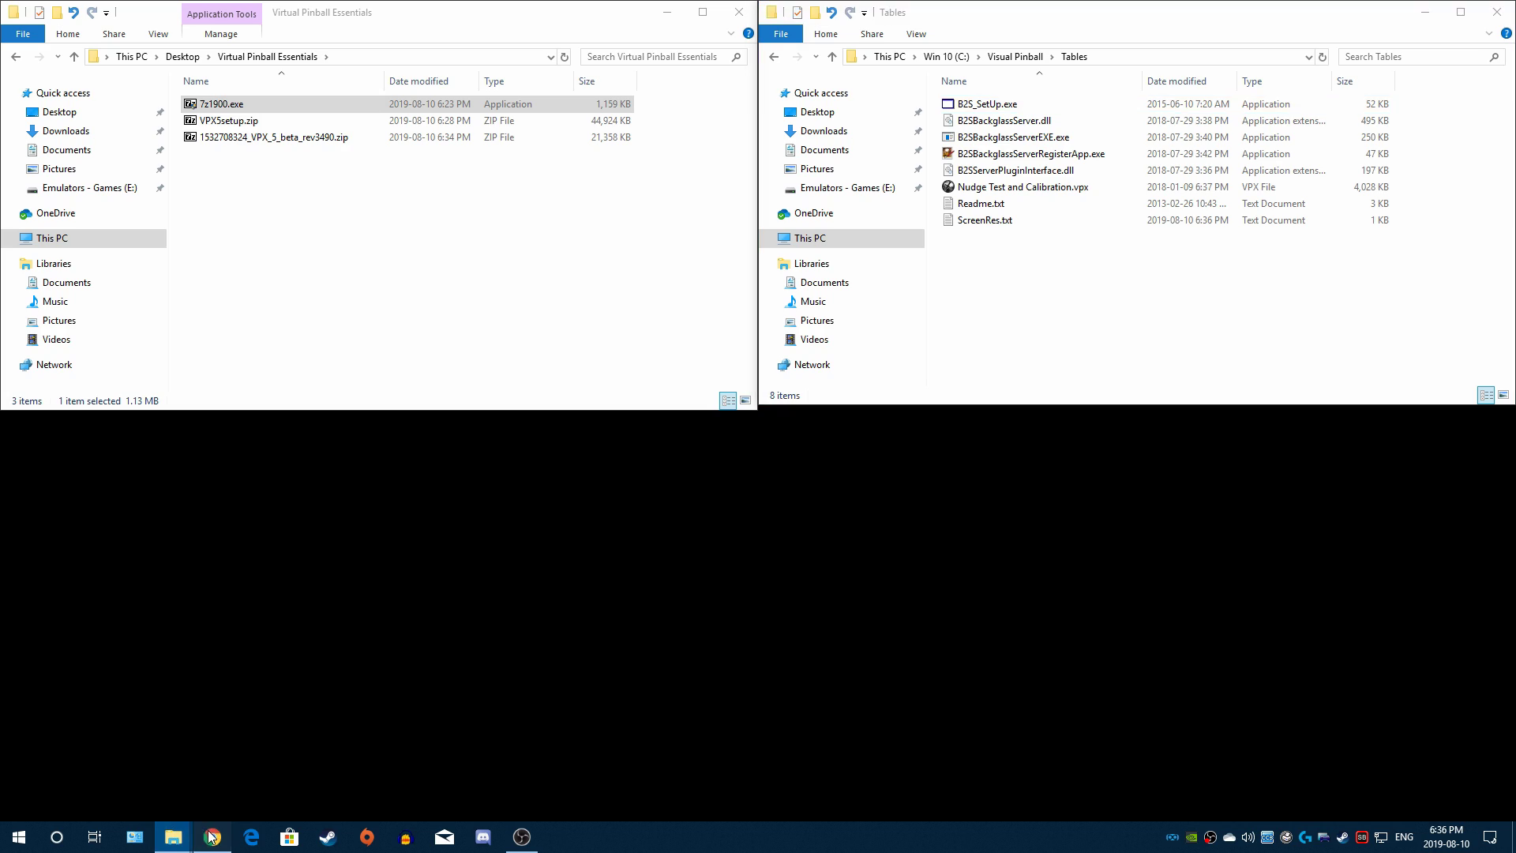
# Step: Close the finished tab and open the SAMBuild 3.2 beta thread from the VPinMAME section of the install guide in a new tab
pyautogui.click(1328, 13)
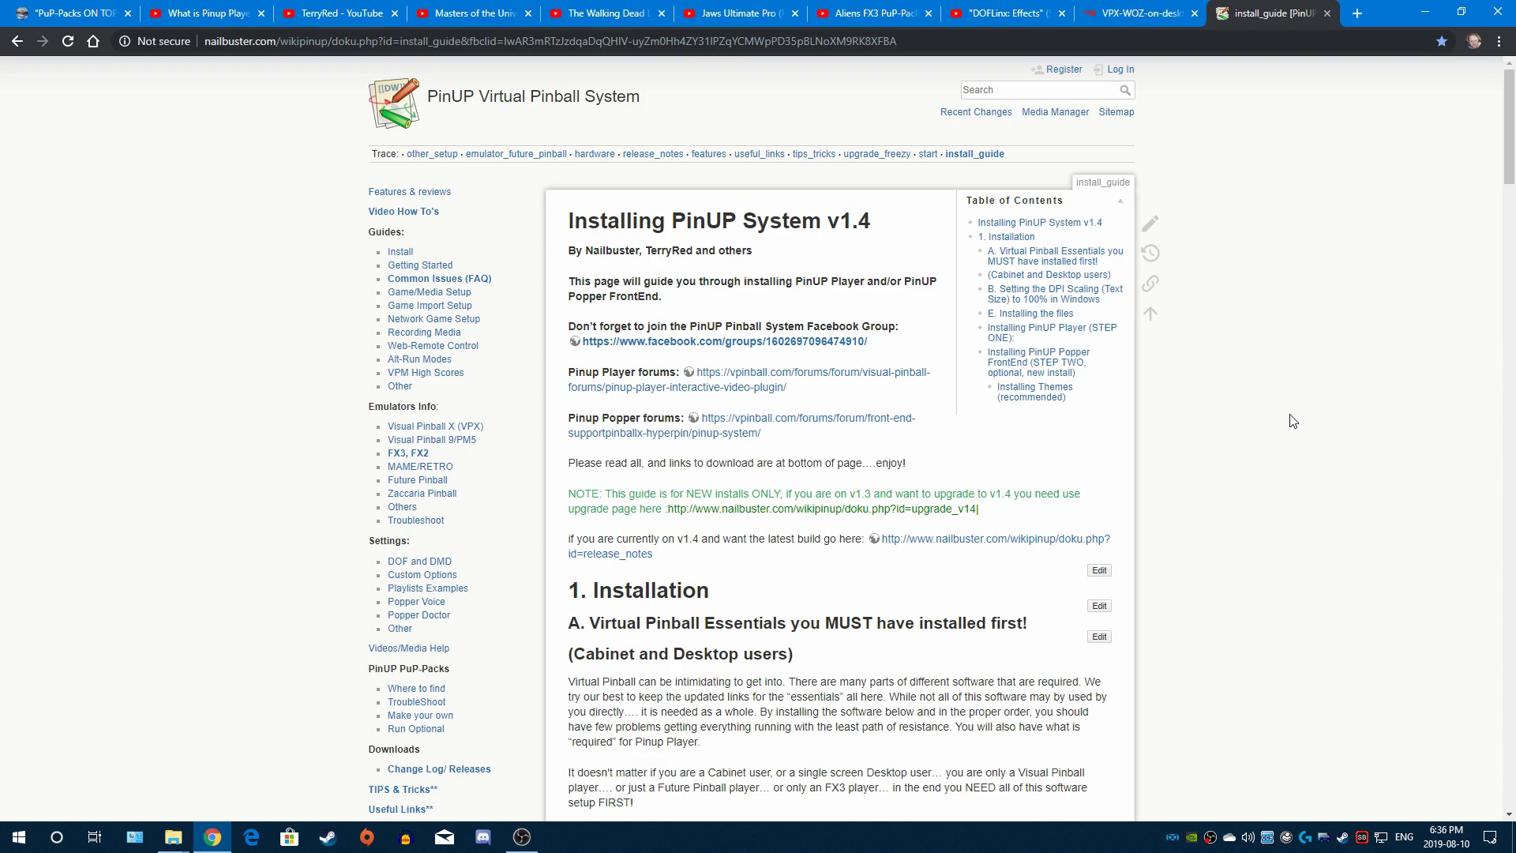
pyautogui.scroll(-20, 1293, 420)
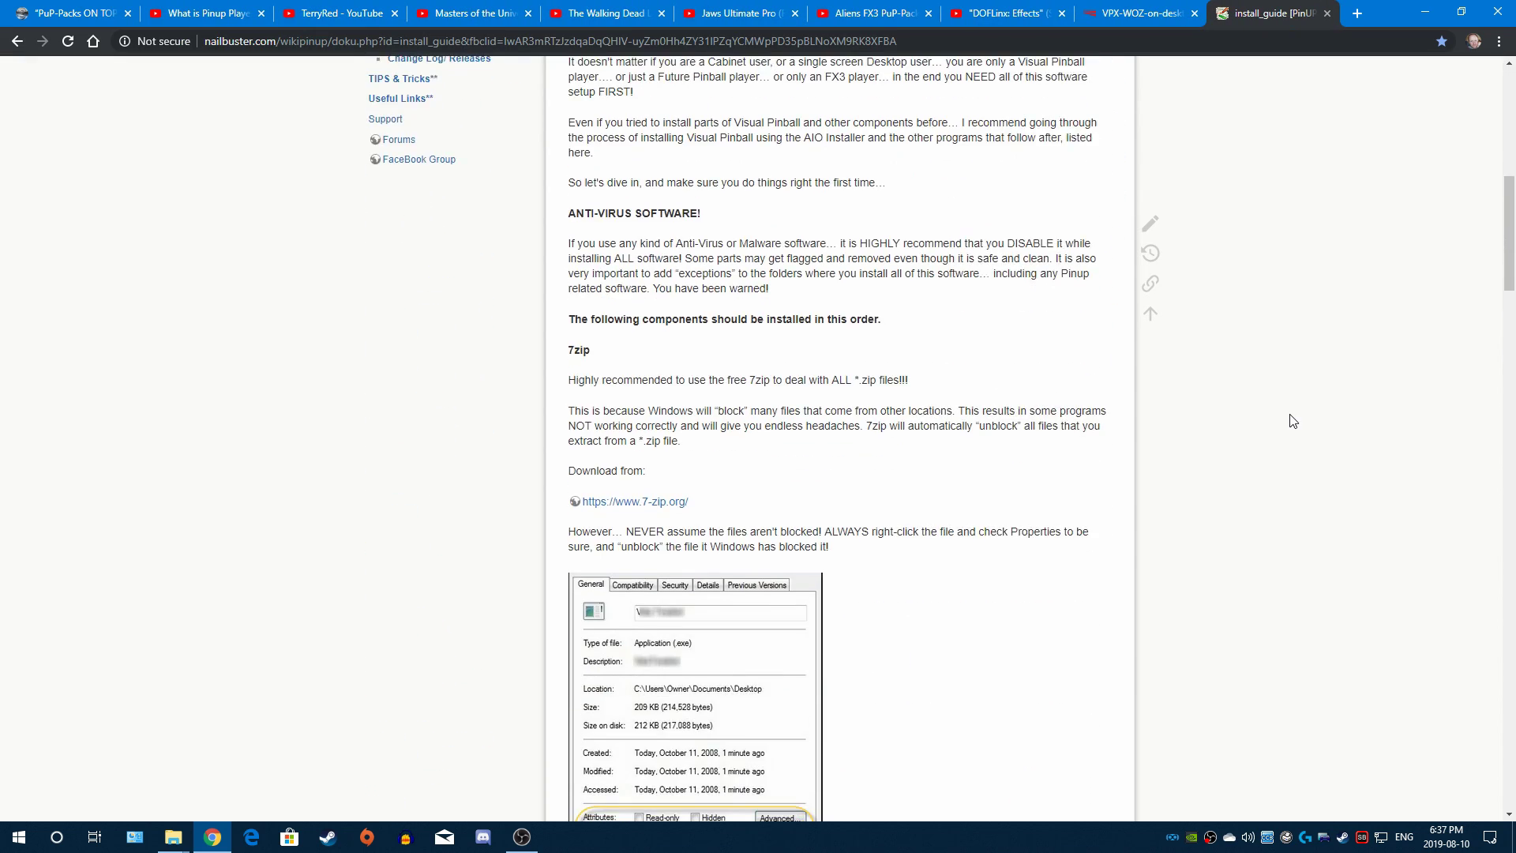
pyautogui.scroll(-6, 1293, 420)
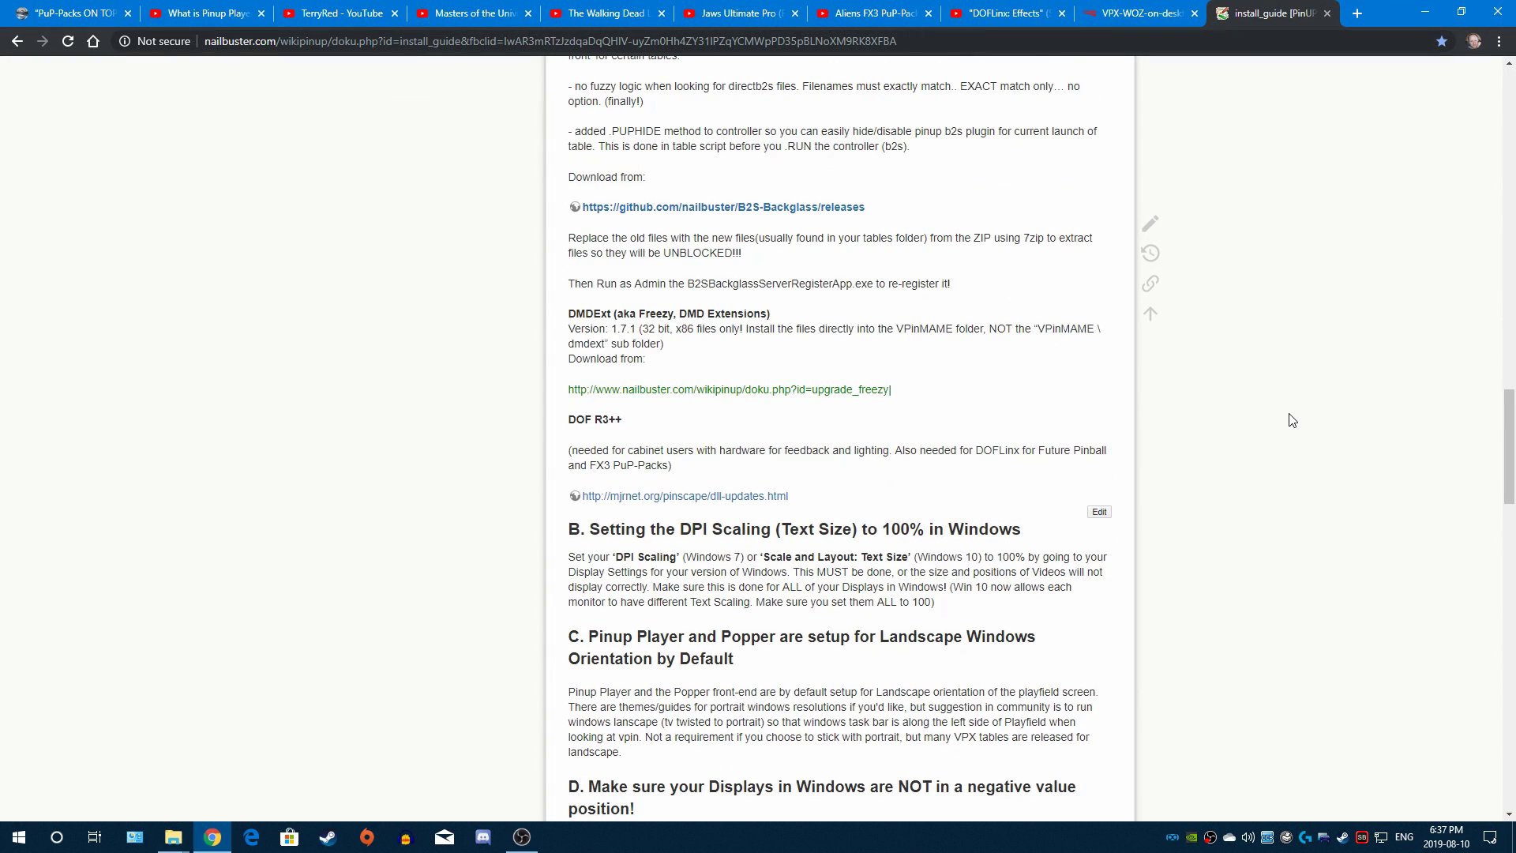
pyautogui.scroll(4, 1293, 420)
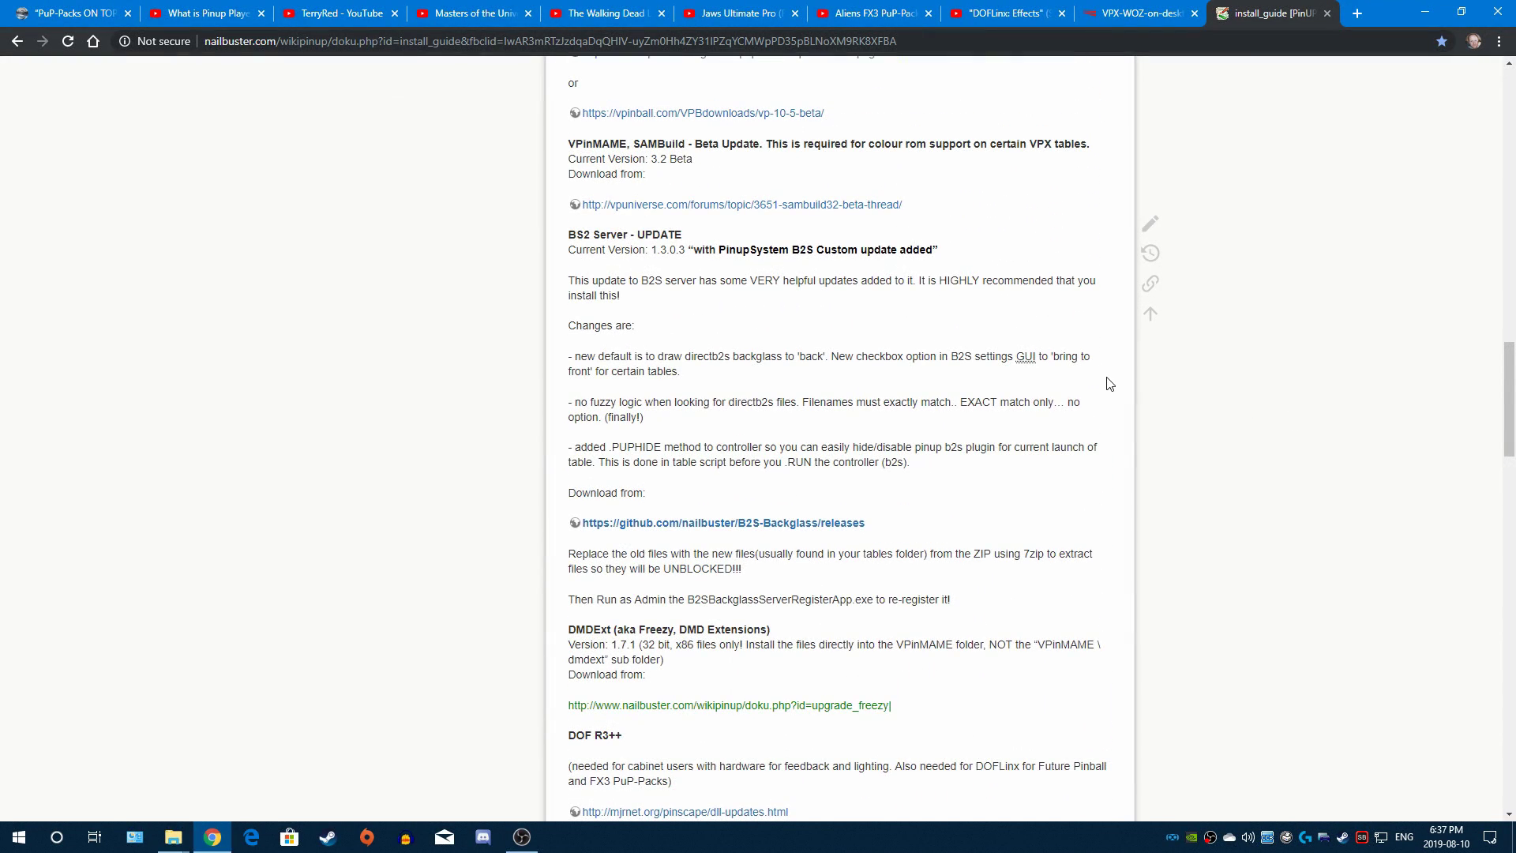
pyautogui.scroll(3, 1110, 384)
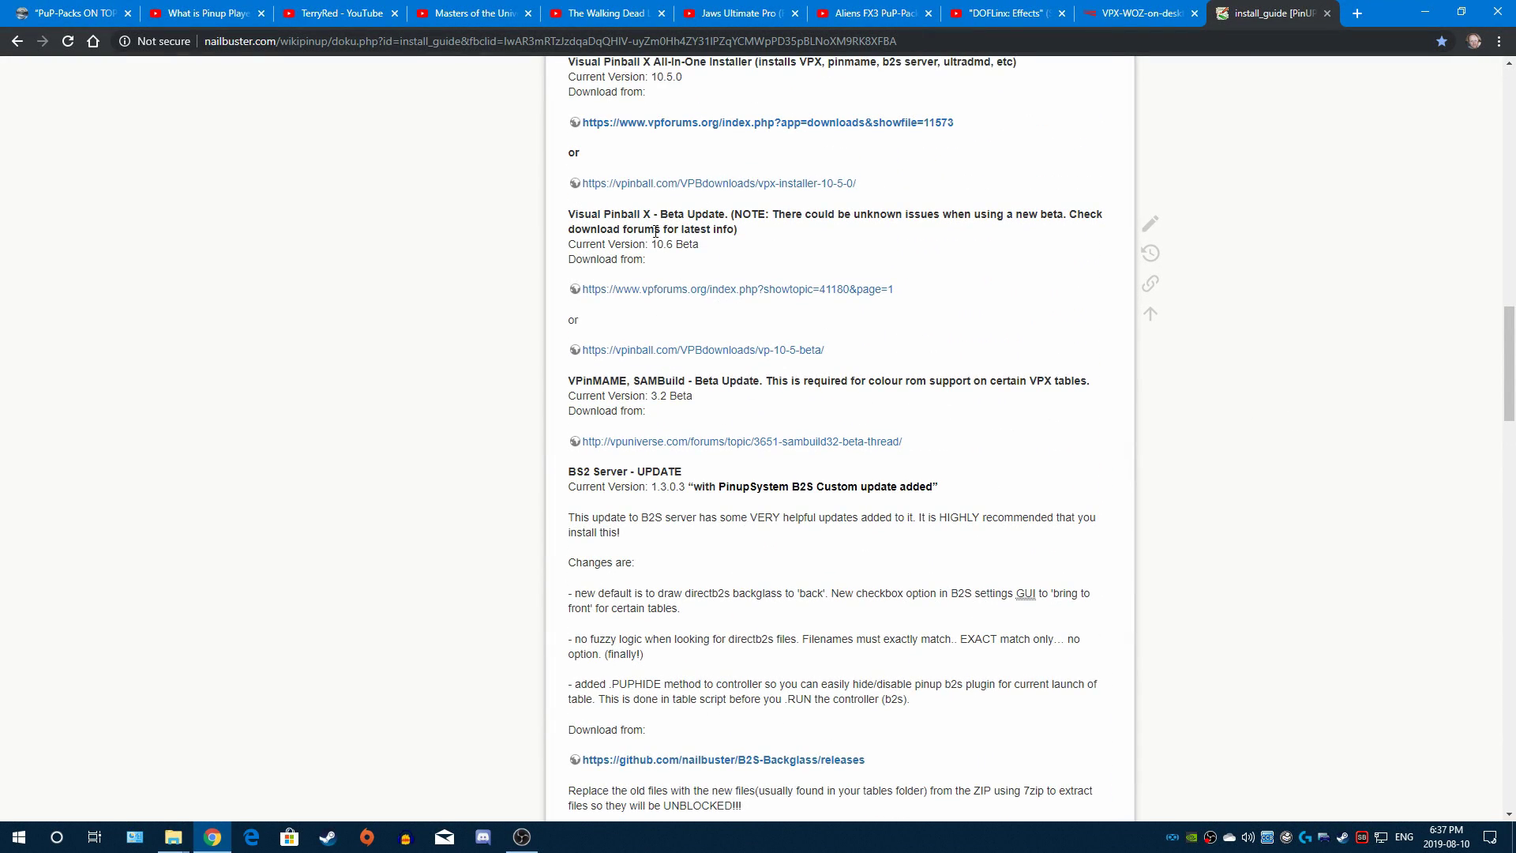
pyautogui.scroll(1, 678, 289)
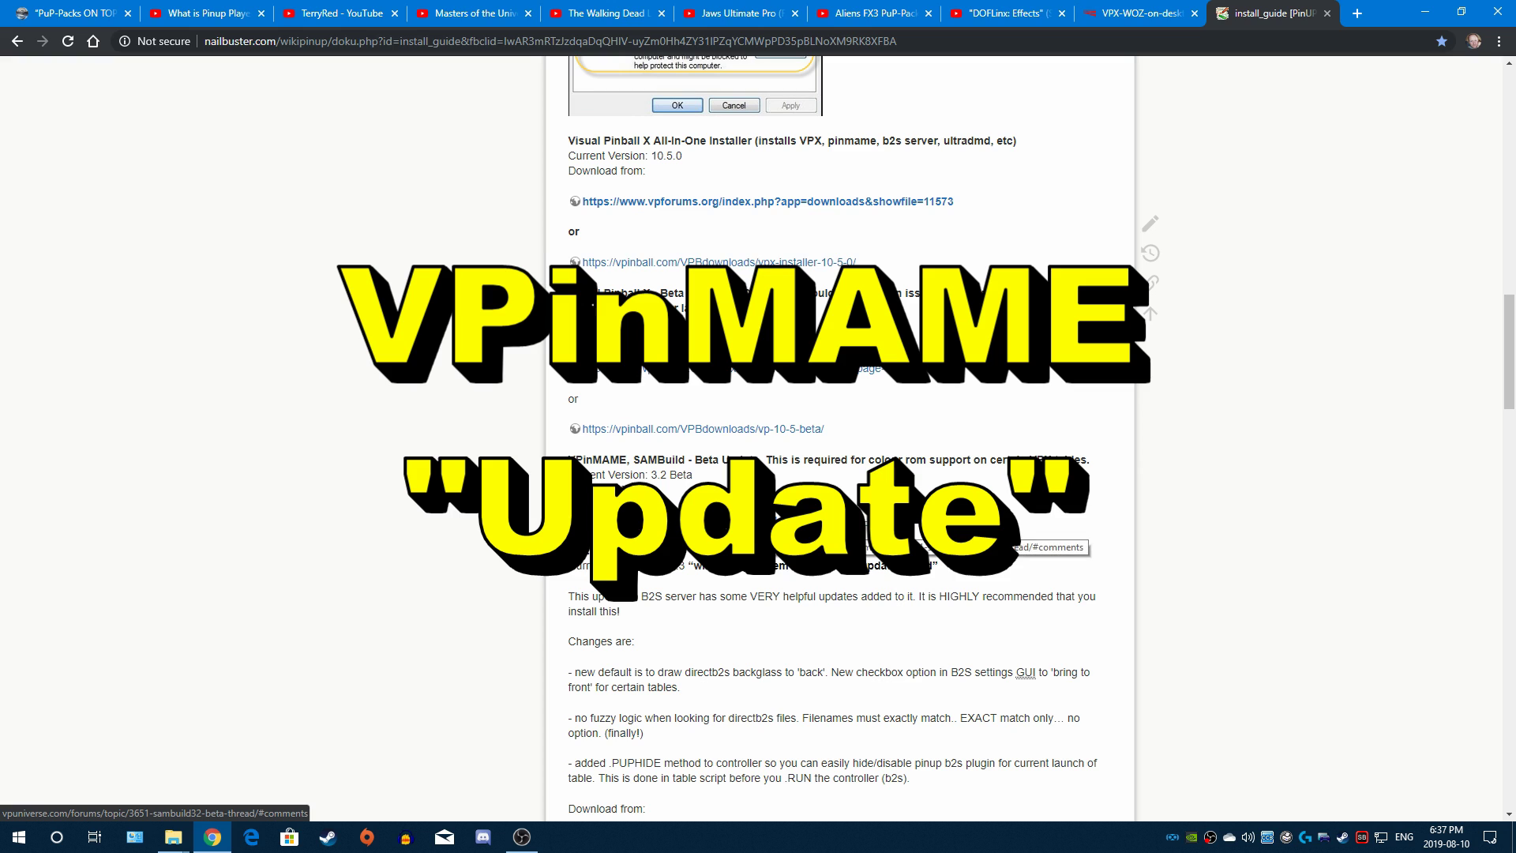
pyautogui.middleClick(1019, 531)
pyautogui.click(1266, 9)
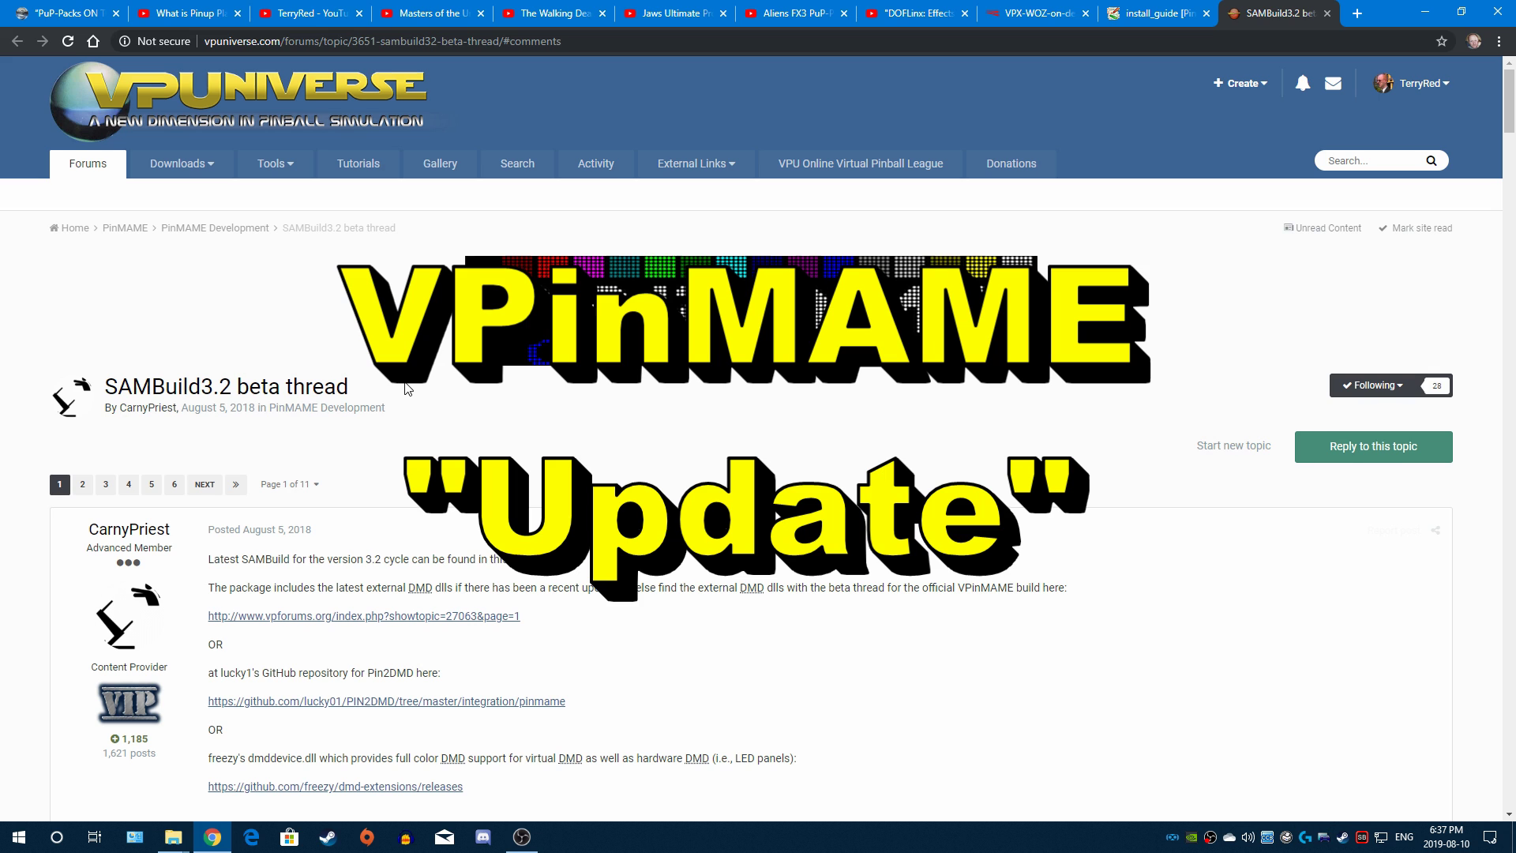
# Step: Download SAMBuild_r4815.zip from the thread's first post into the Virtual Pinball Essentials folder
pyautogui.scroll(-10, 404, 387)
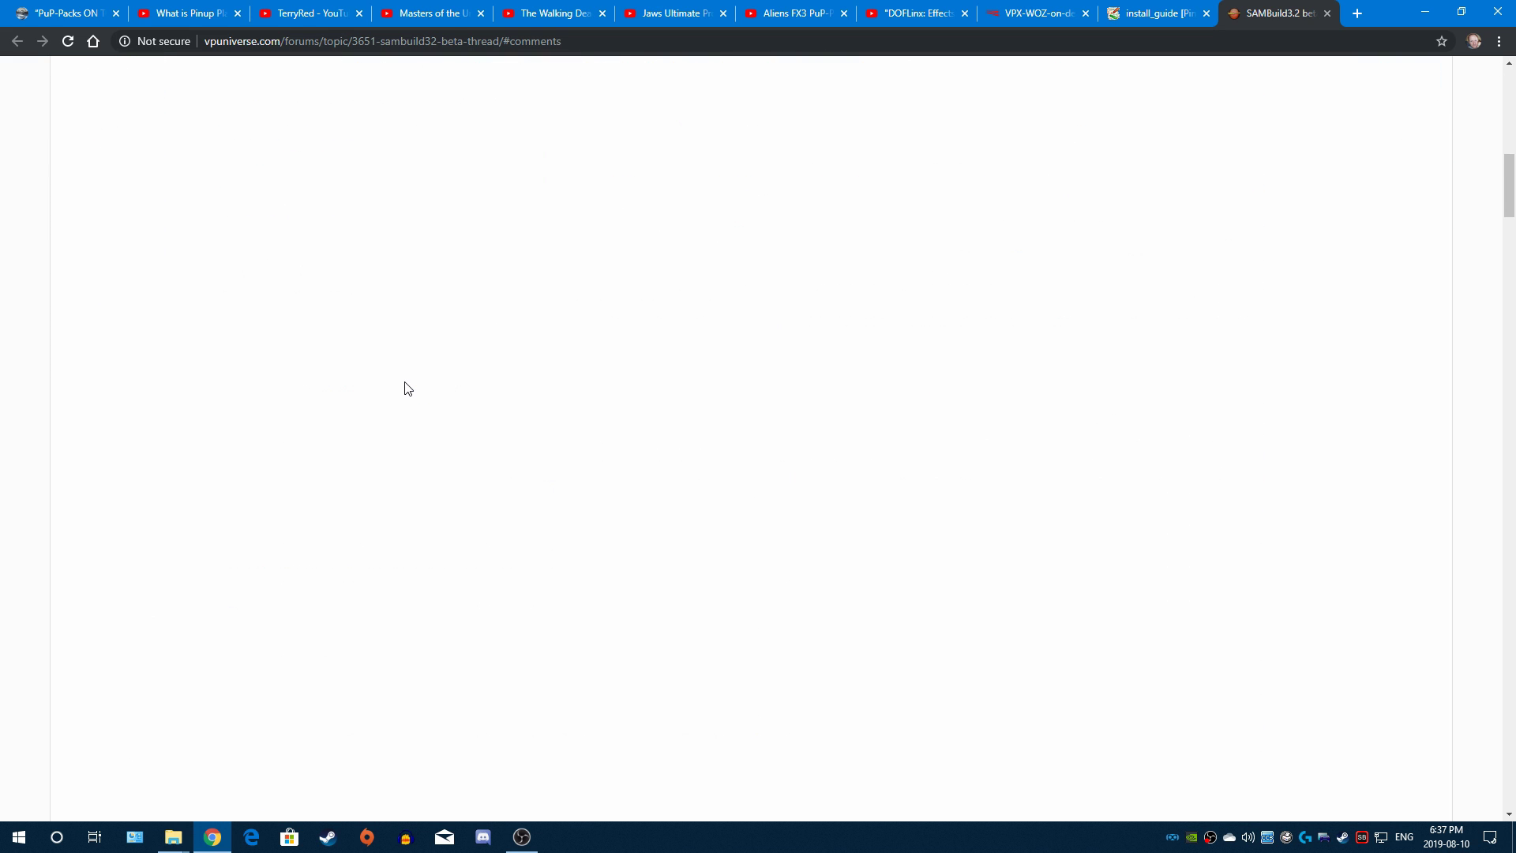
pyautogui.scroll(2, 406, 382)
pyautogui.scroll(-3, 328, 187)
pyautogui.scroll(-3, 345, 275)
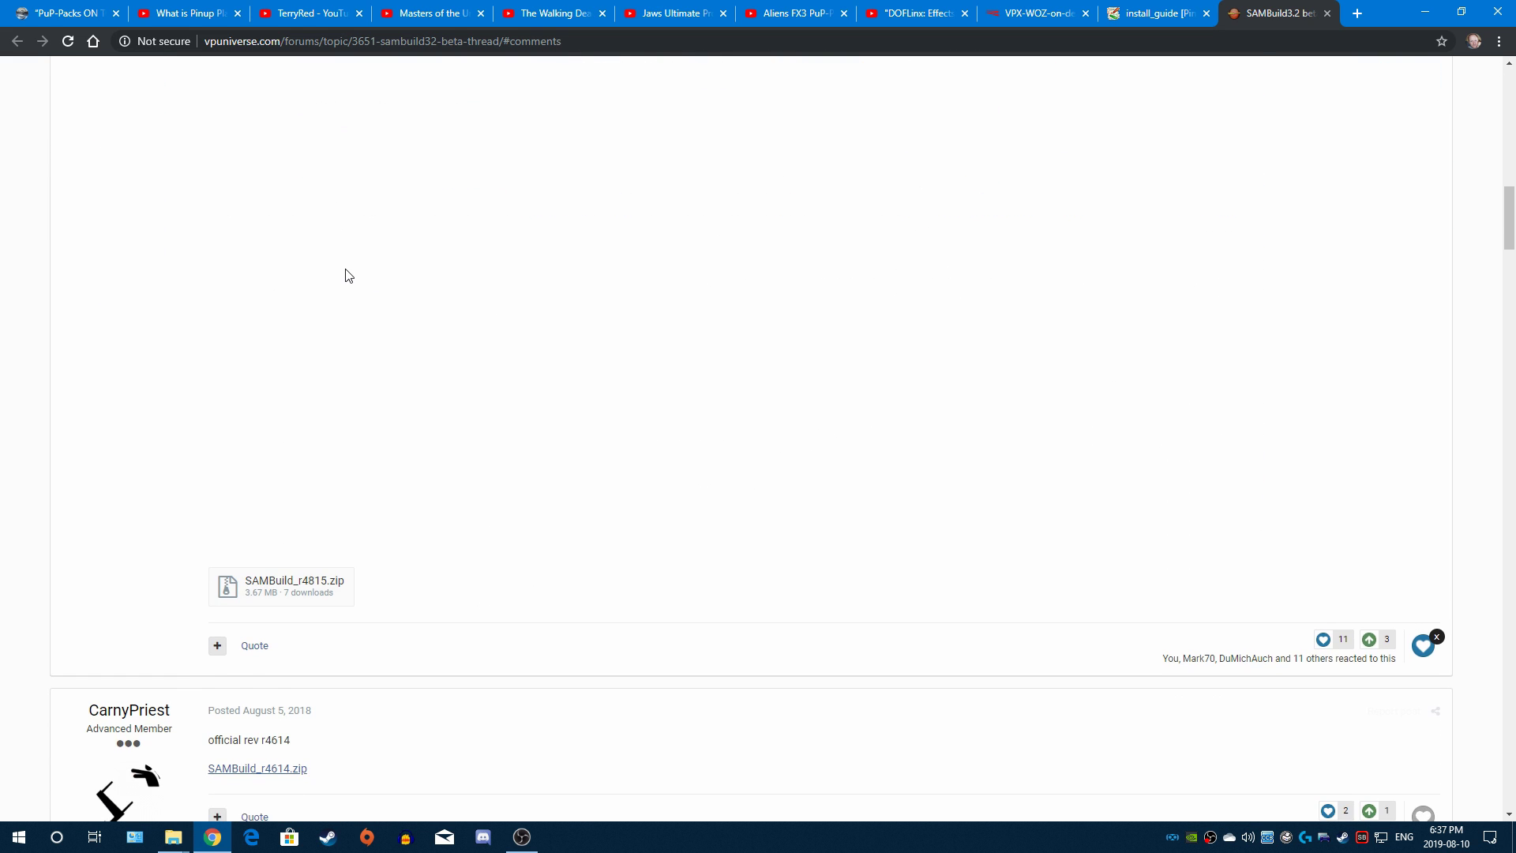
pyautogui.click(244, 595)
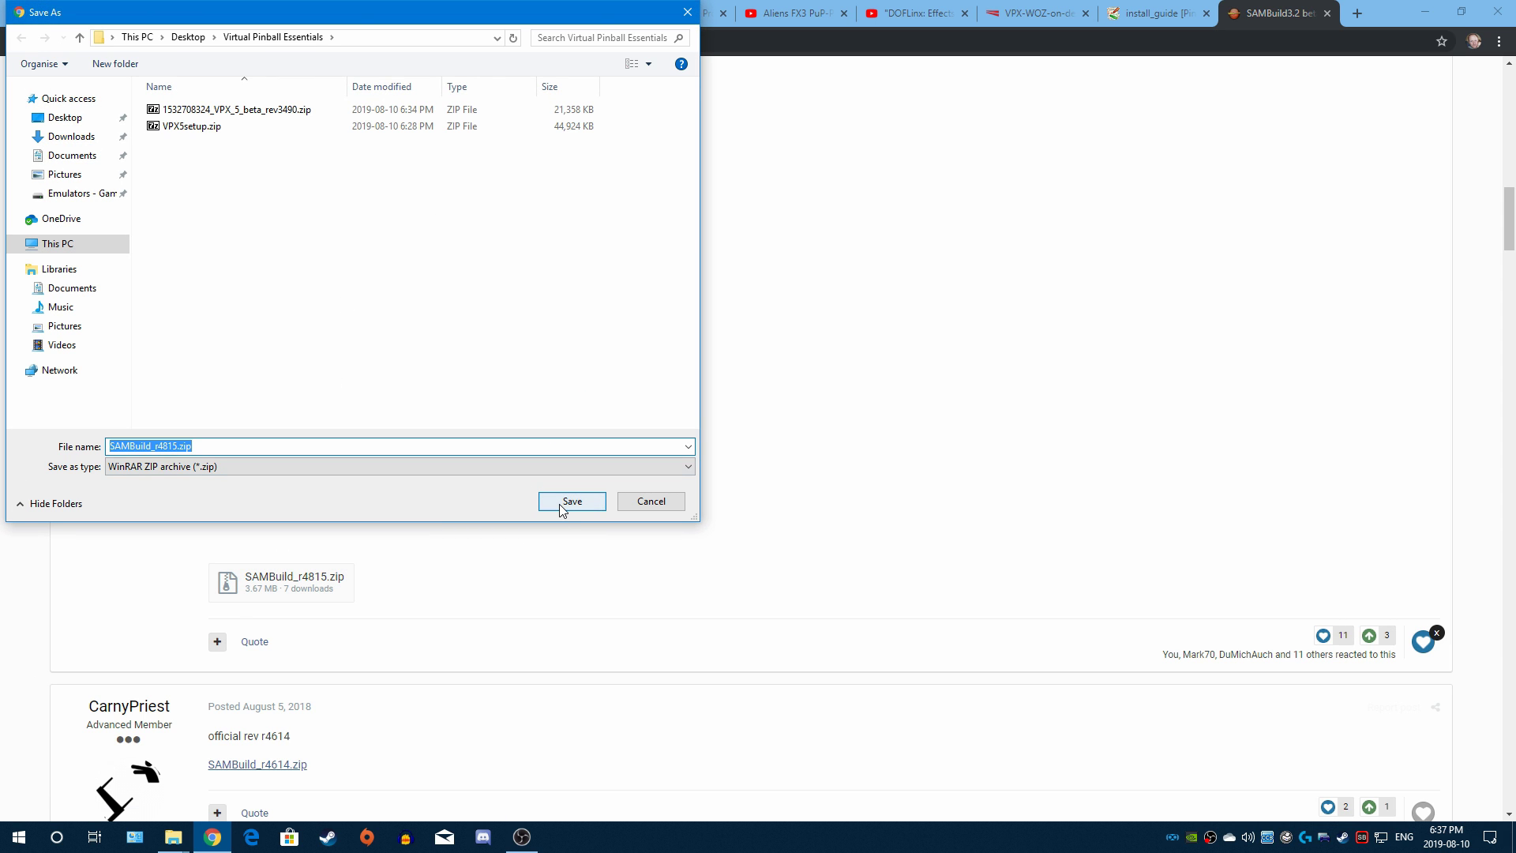
pyautogui.click(563, 502)
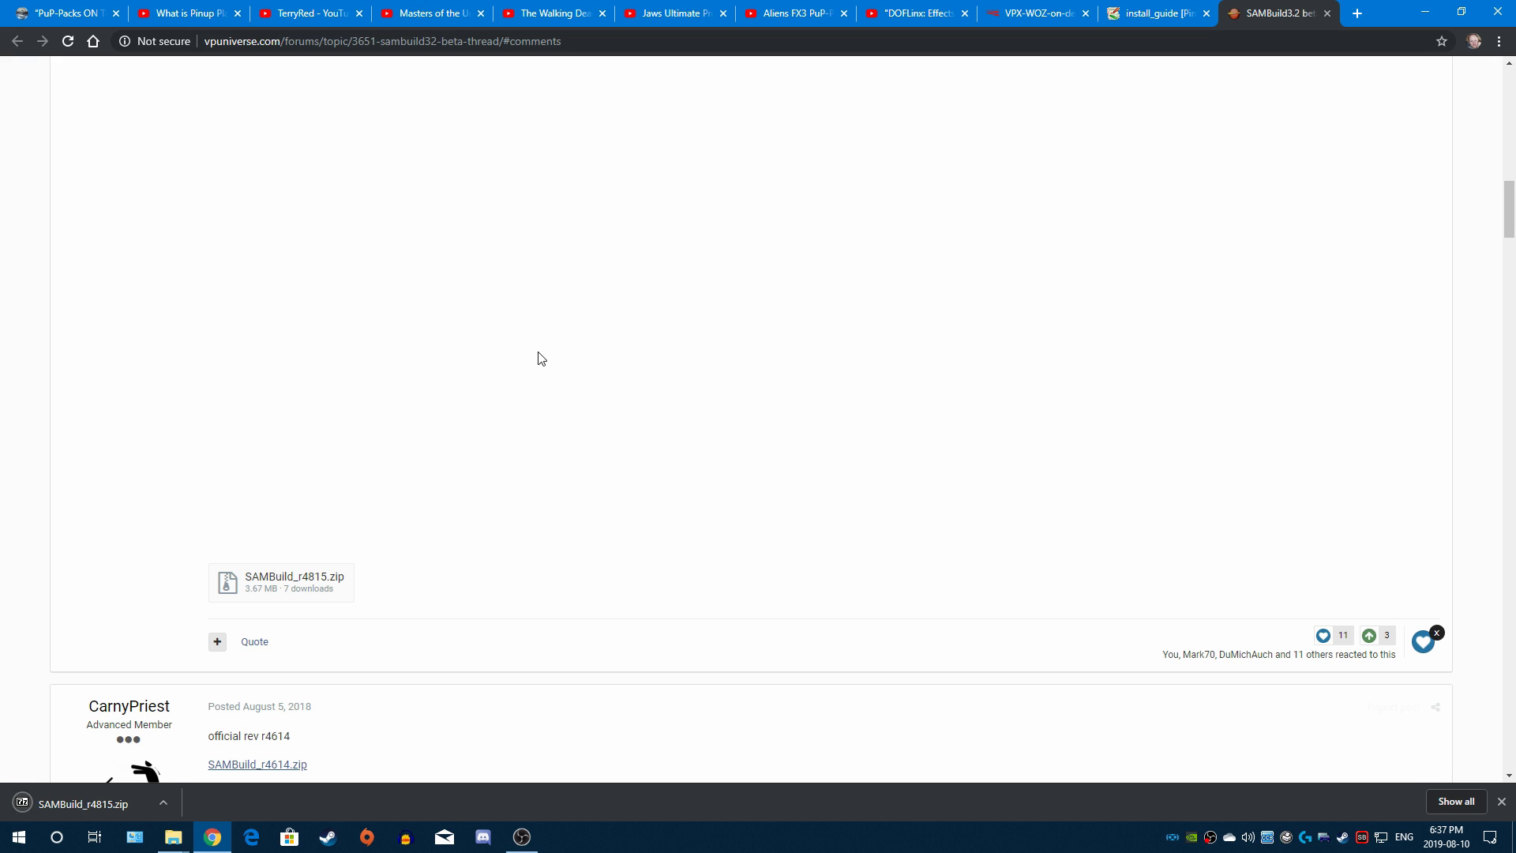
# Step: Open the downloaded SAMBuild archive, minimise the browser and open the VPinMAME folder inside Visual Pinball
pyautogui.click(78, 807)
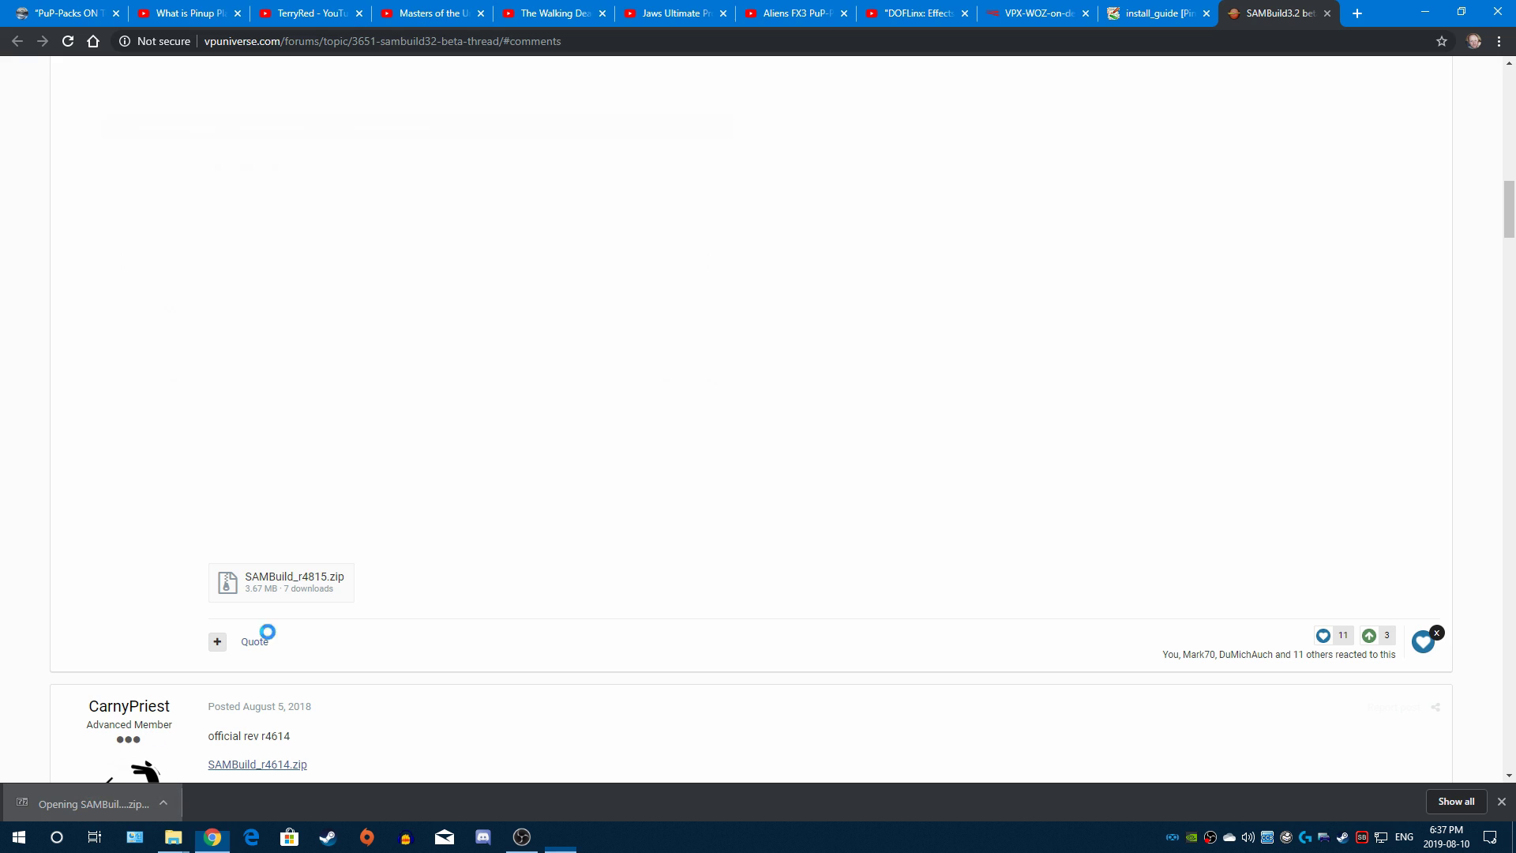
pyautogui.click(1425, 12)
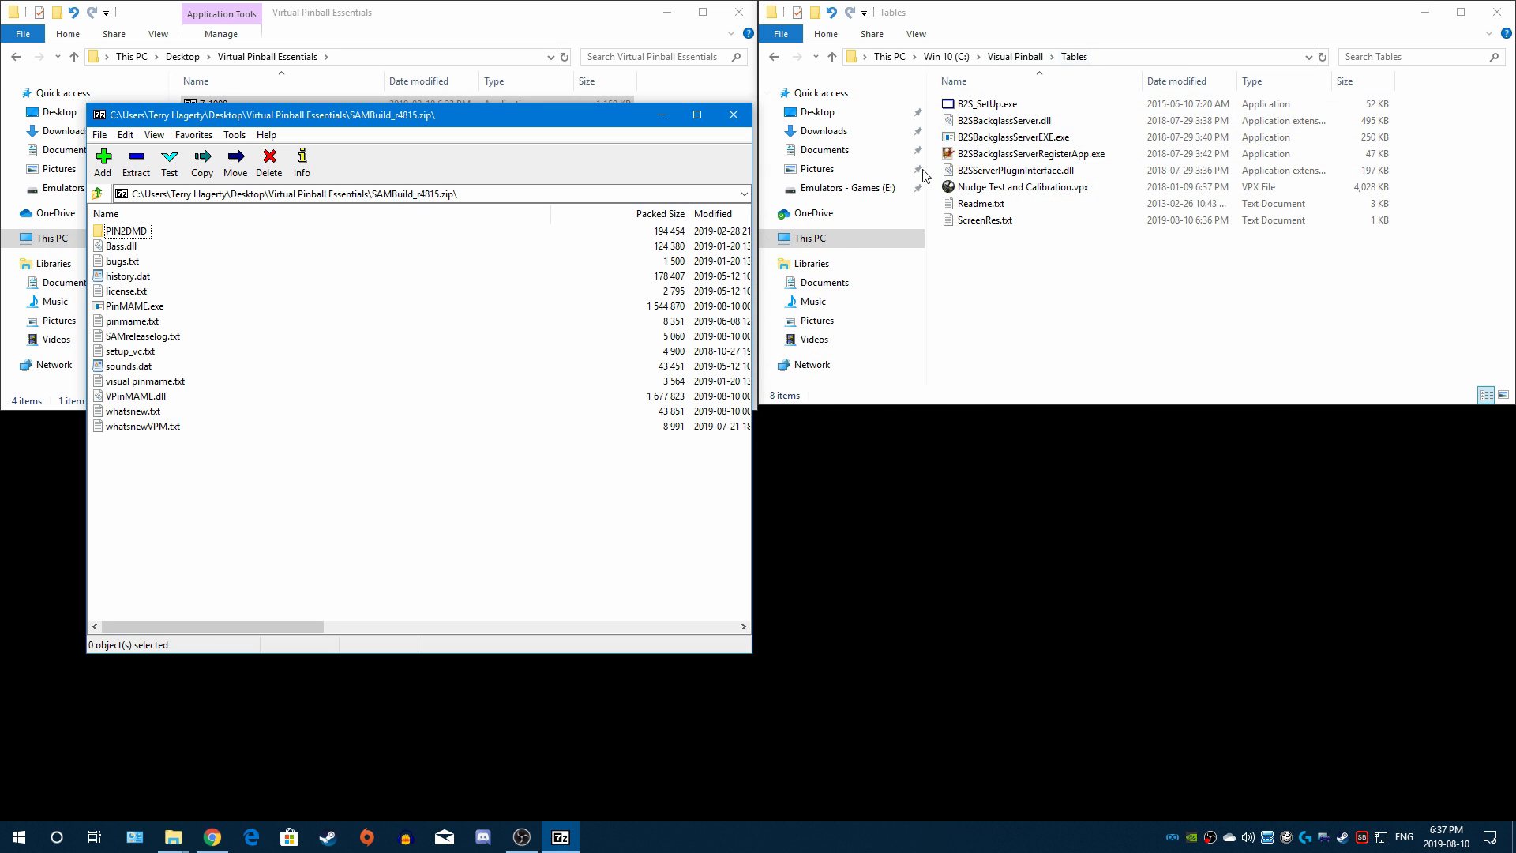
pyautogui.click(997, 62)
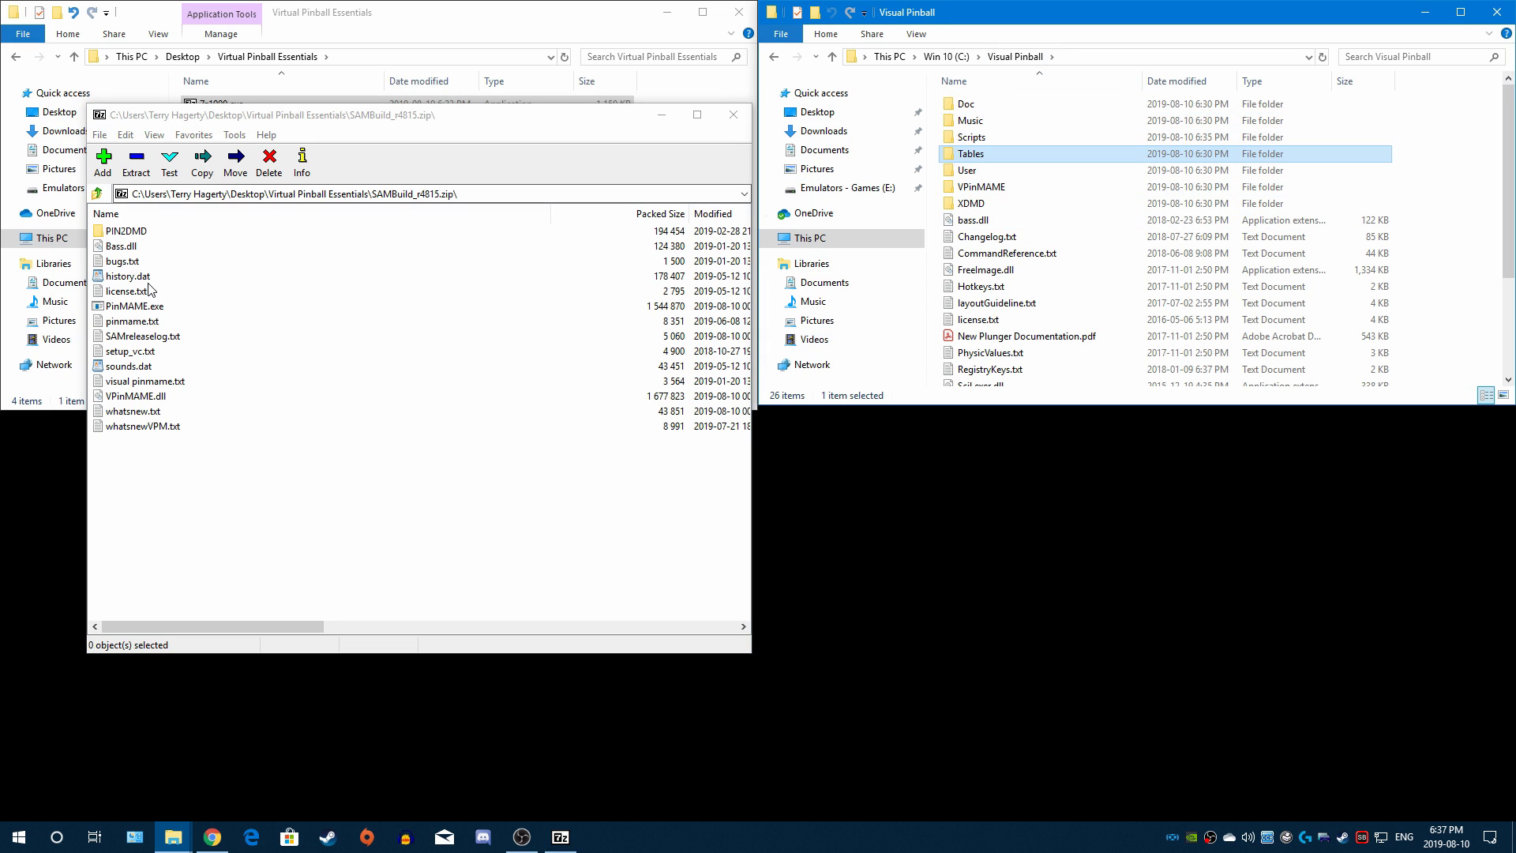
pyautogui.doubleClick(980, 187)
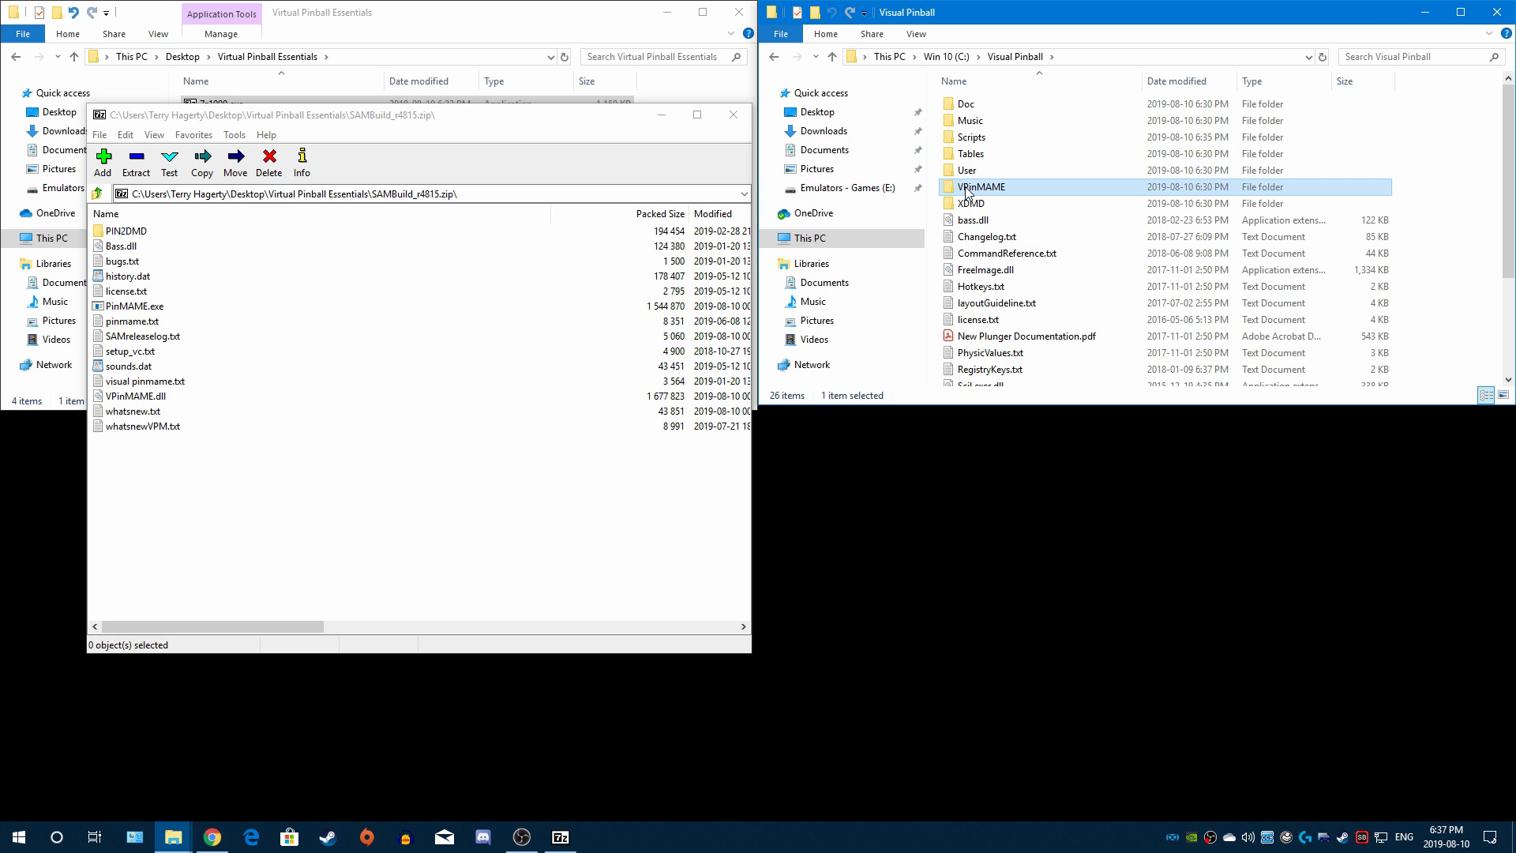
pyautogui.scroll(-8, 1189, 229)
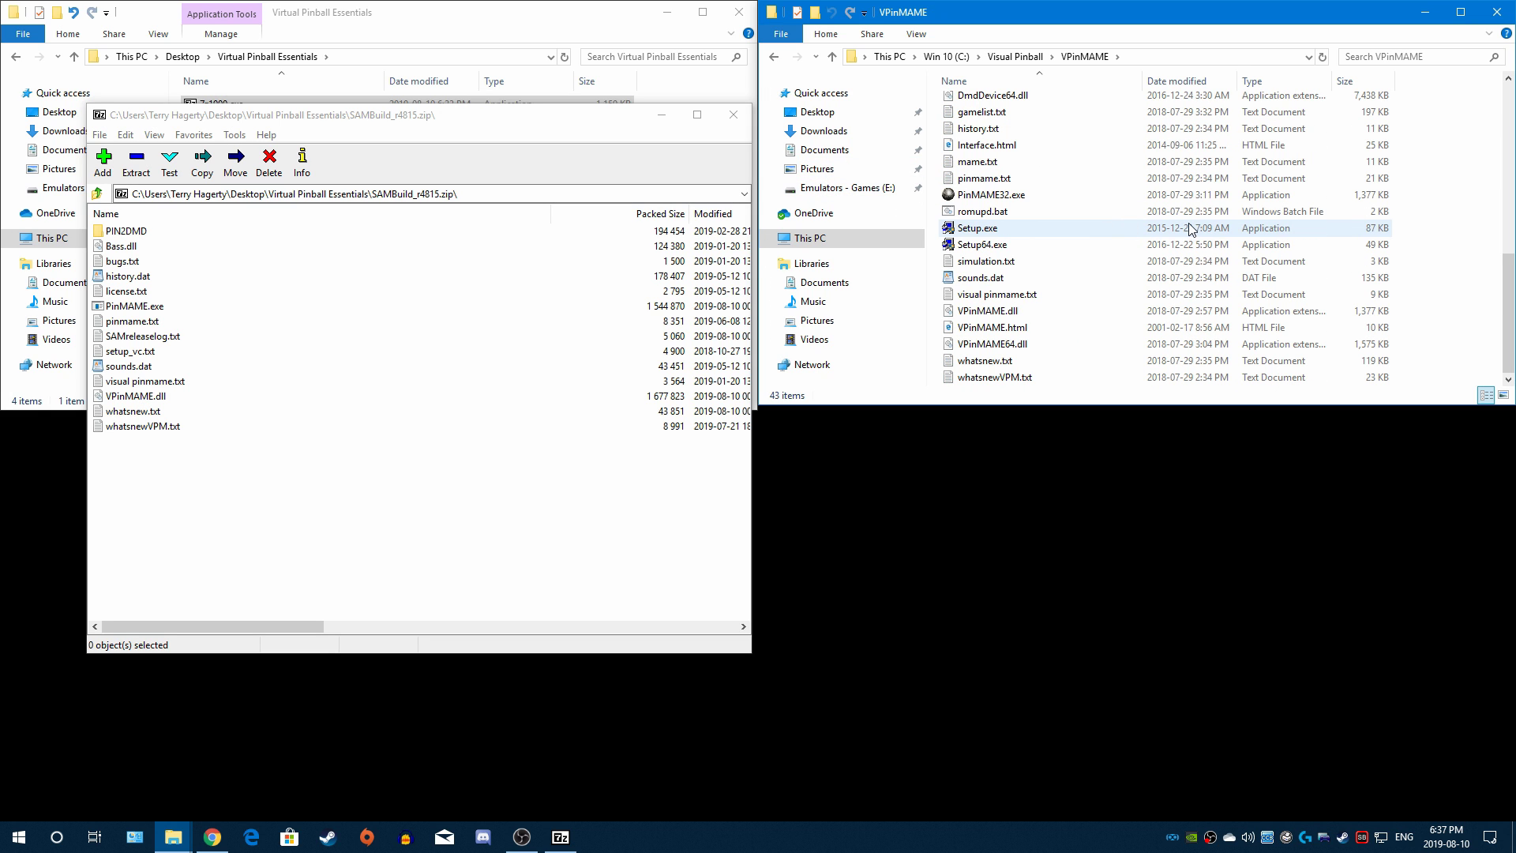
# Step: Copy all contents of the SAMBuild archive into the VPinMAME folder, replacing same-named files, then return to Visual Pinball and close the archive
pyautogui.moveTo(117, 457); pyautogui.dragTo(172, 224)
pyautogui.moveTo(124, 373); pyautogui.dragTo(1458, 312)
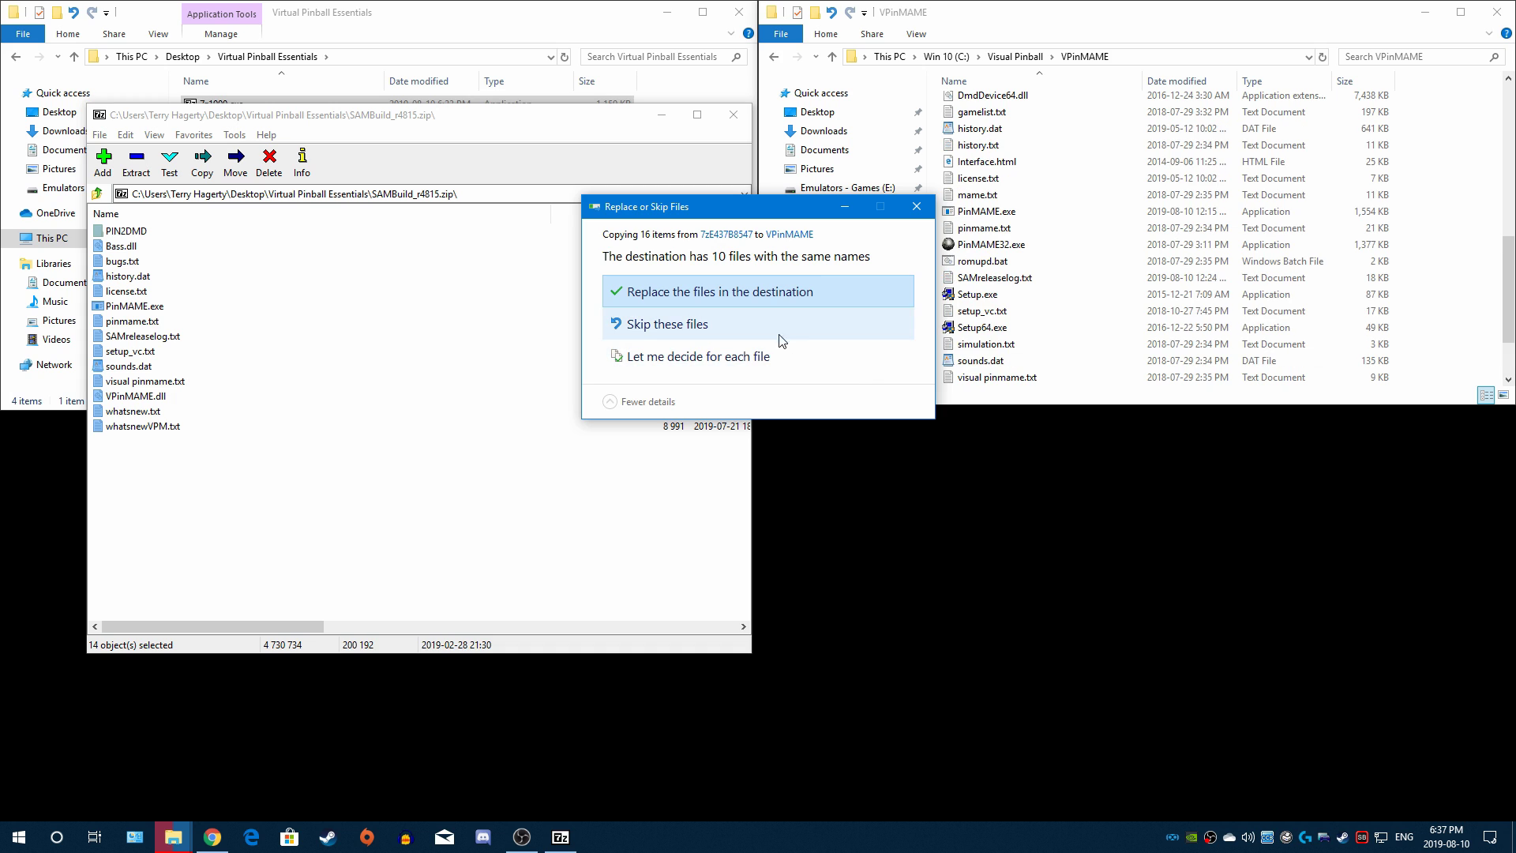
pyautogui.click(759, 294)
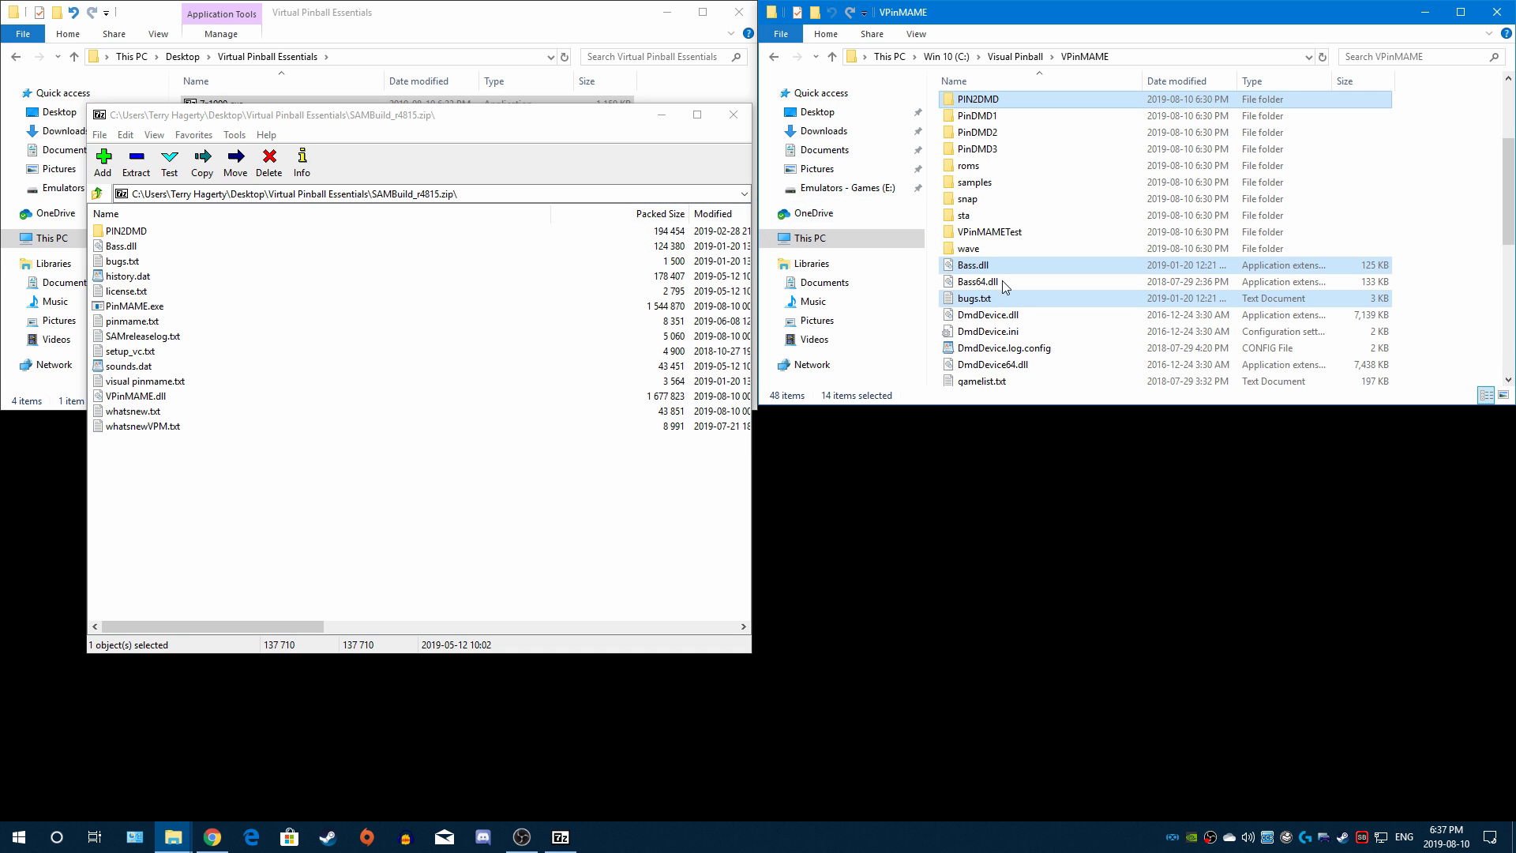
pyautogui.click(1017, 59)
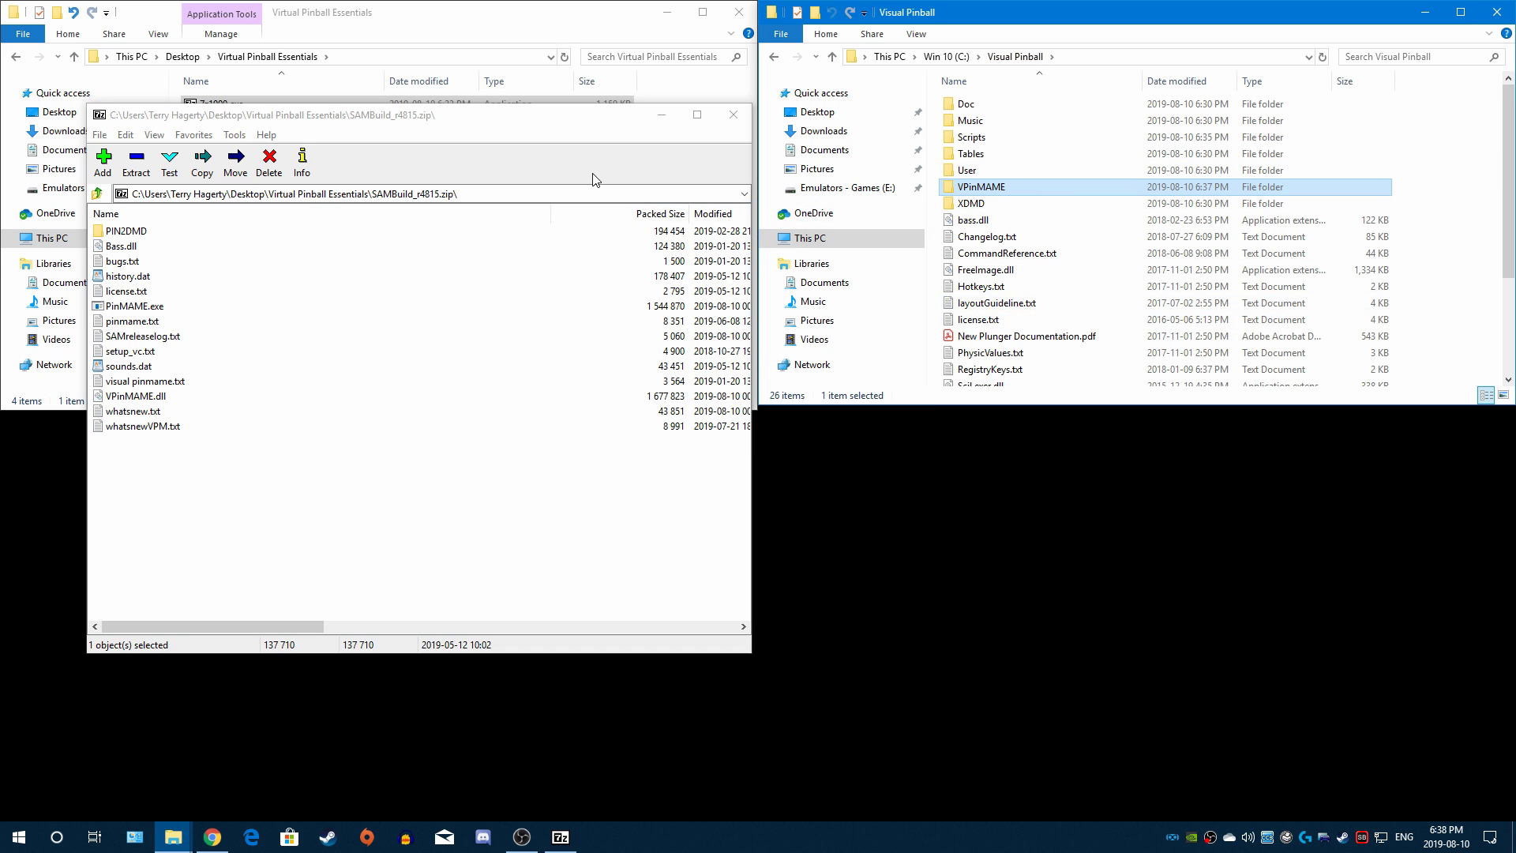
pyautogui.click(748, 119)
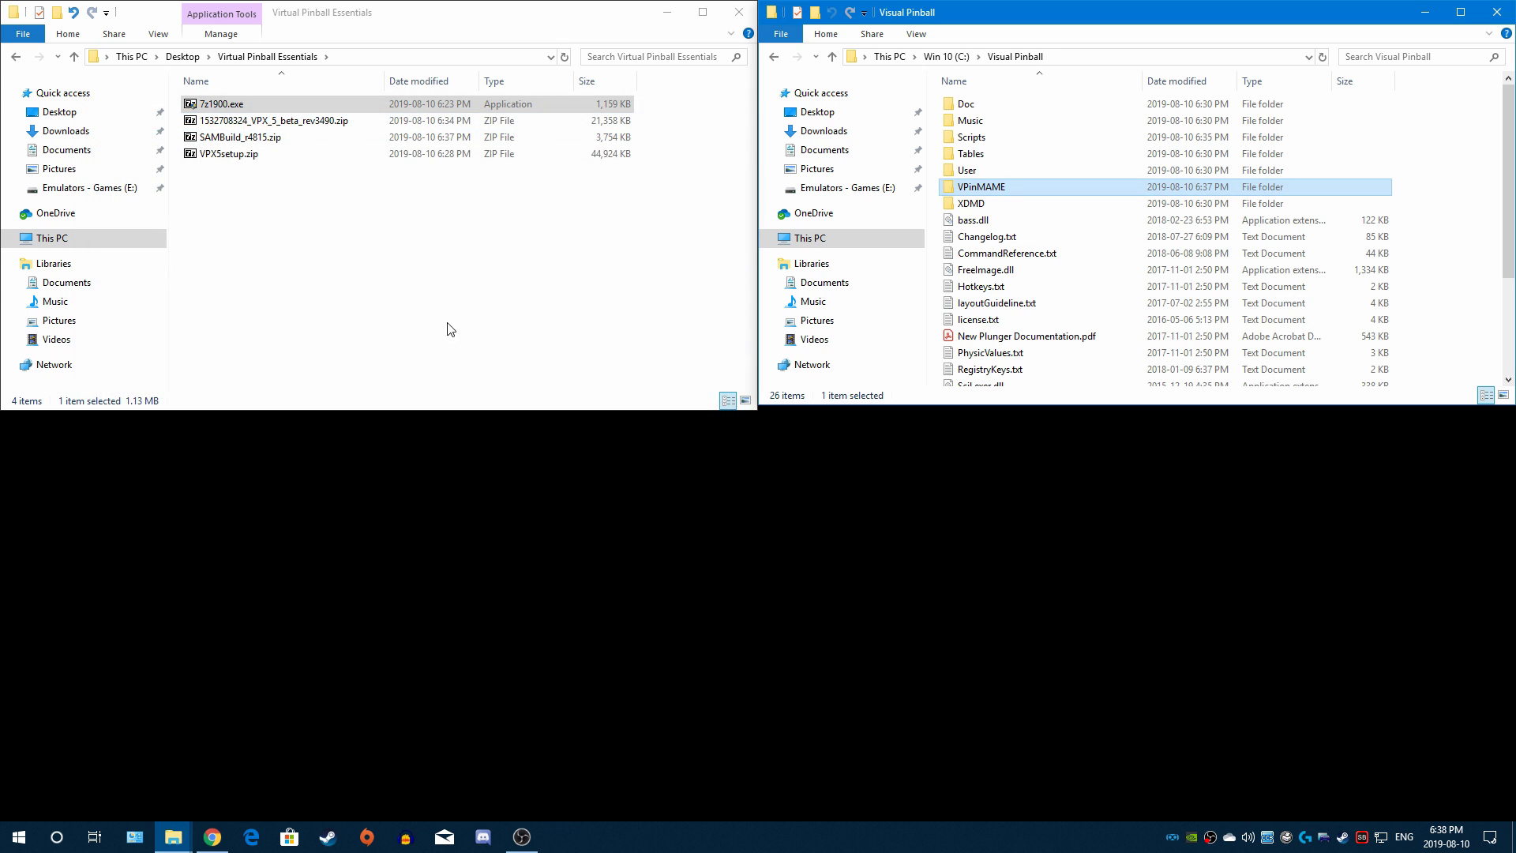
# Step: Switch back to Chrome, close the SAMBuild thread and open the B2S-Backglass releases page from the install guide
pyautogui.click(210, 840)
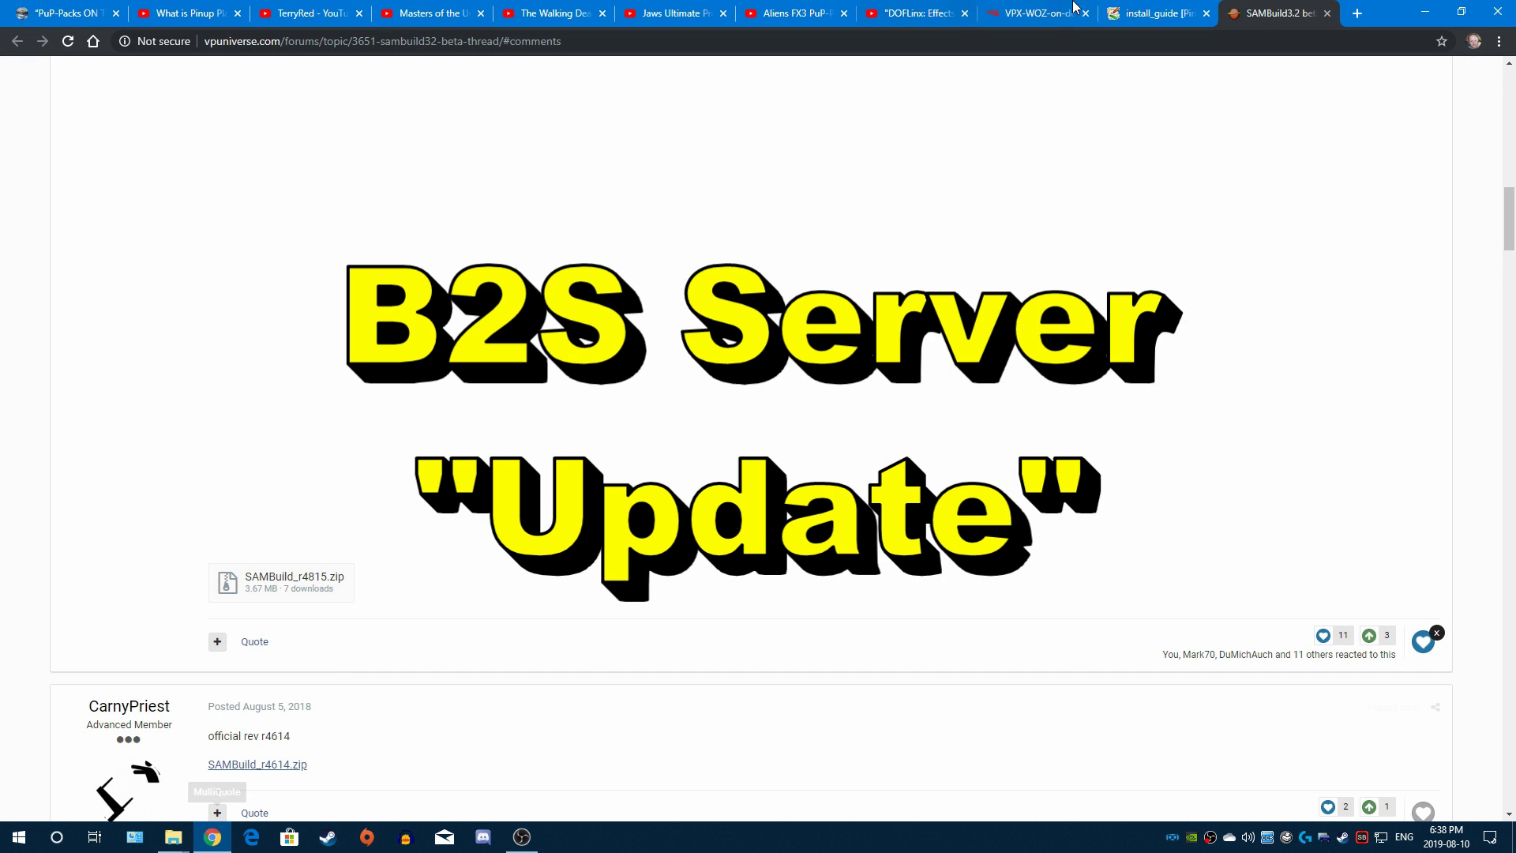
pyautogui.middleClick(1248, 10)
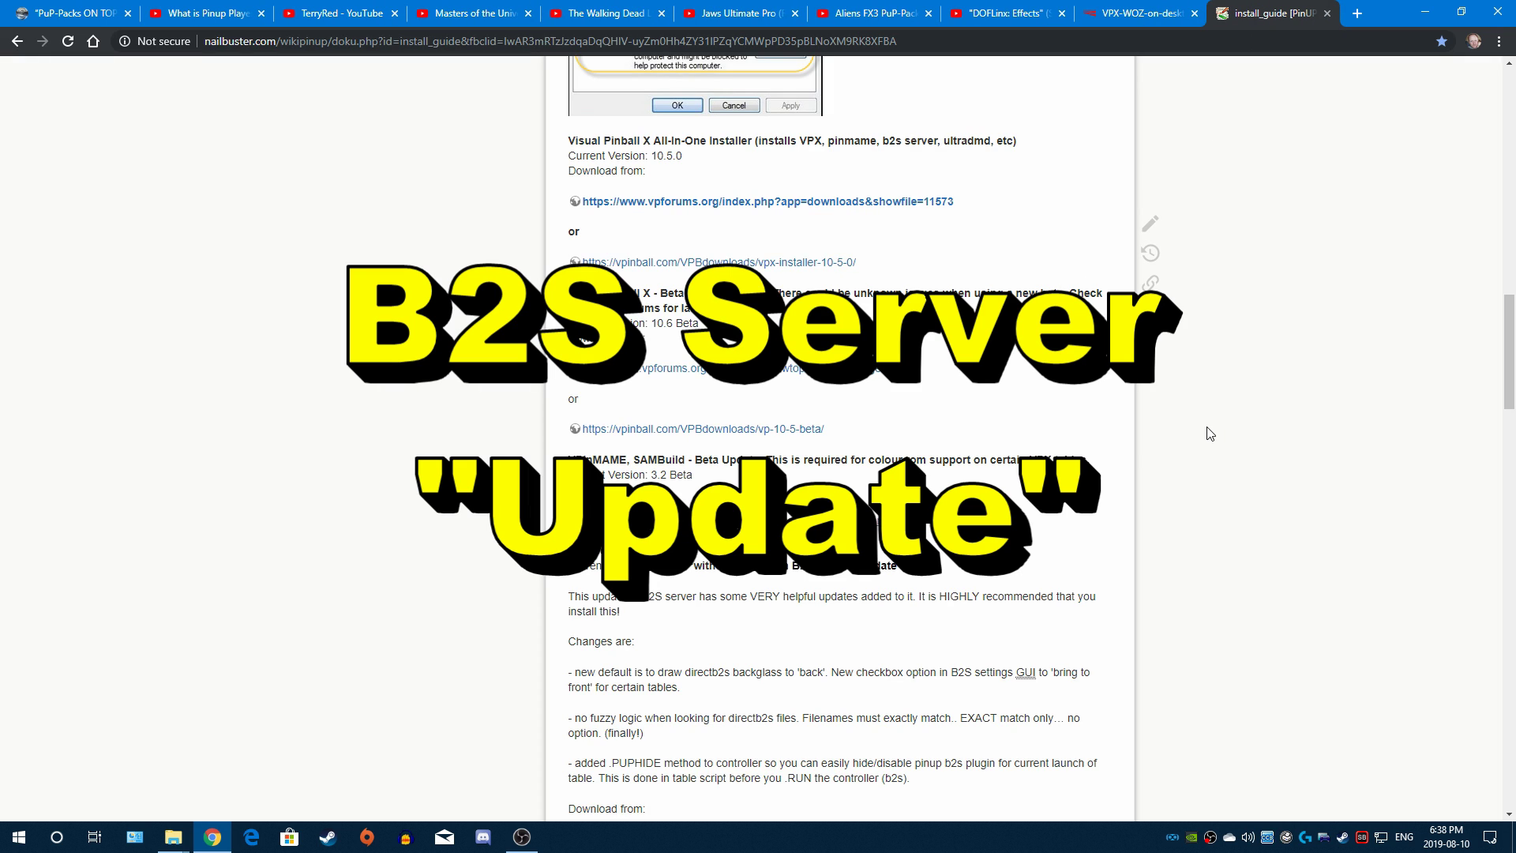
pyautogui.scroll(-4, 1210, 433)
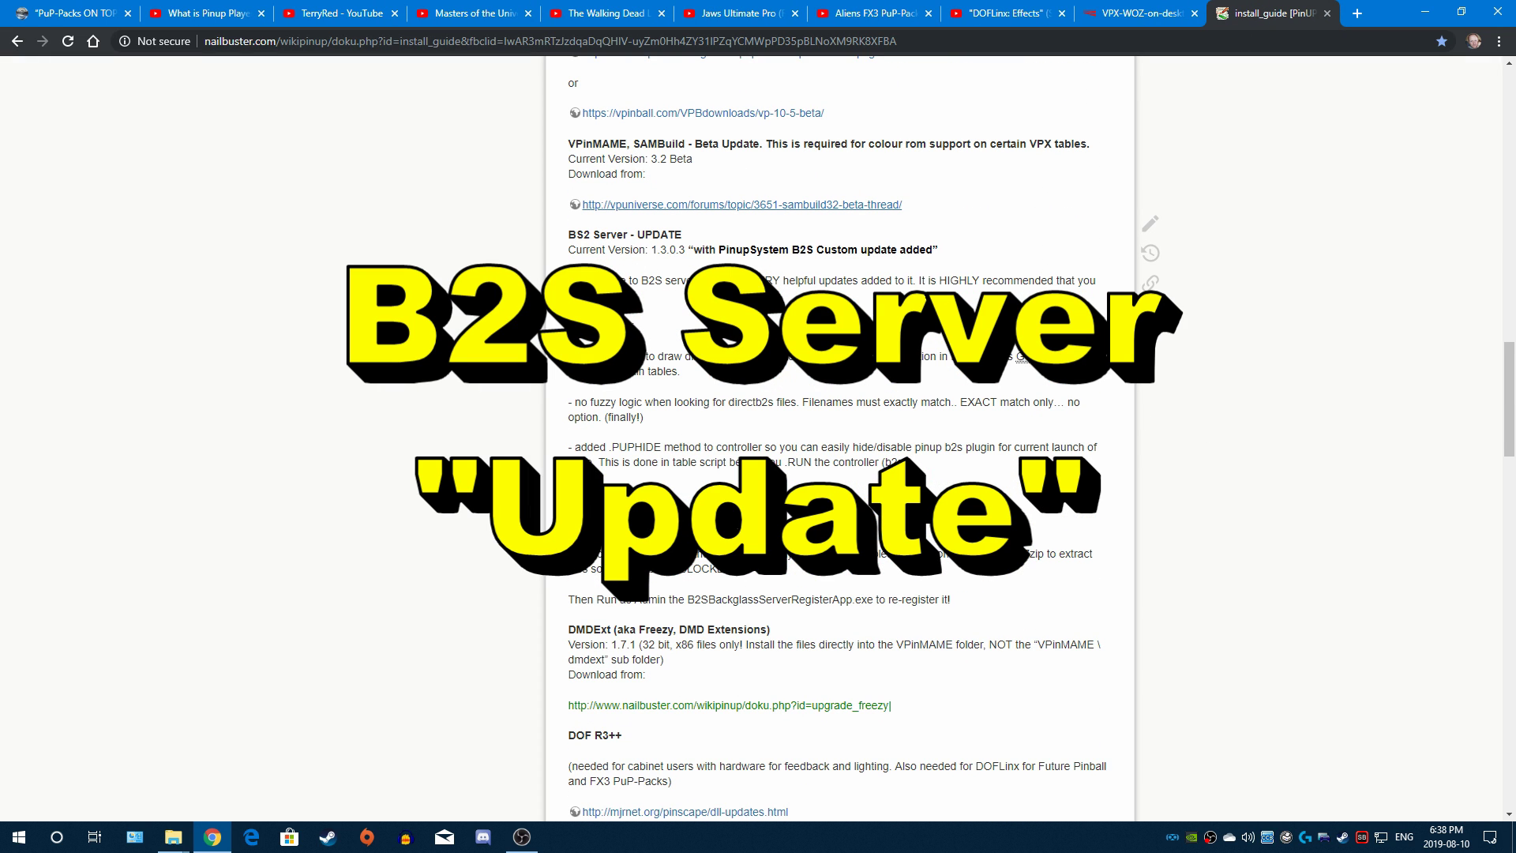
pyautogui.middleClick(724, 523)
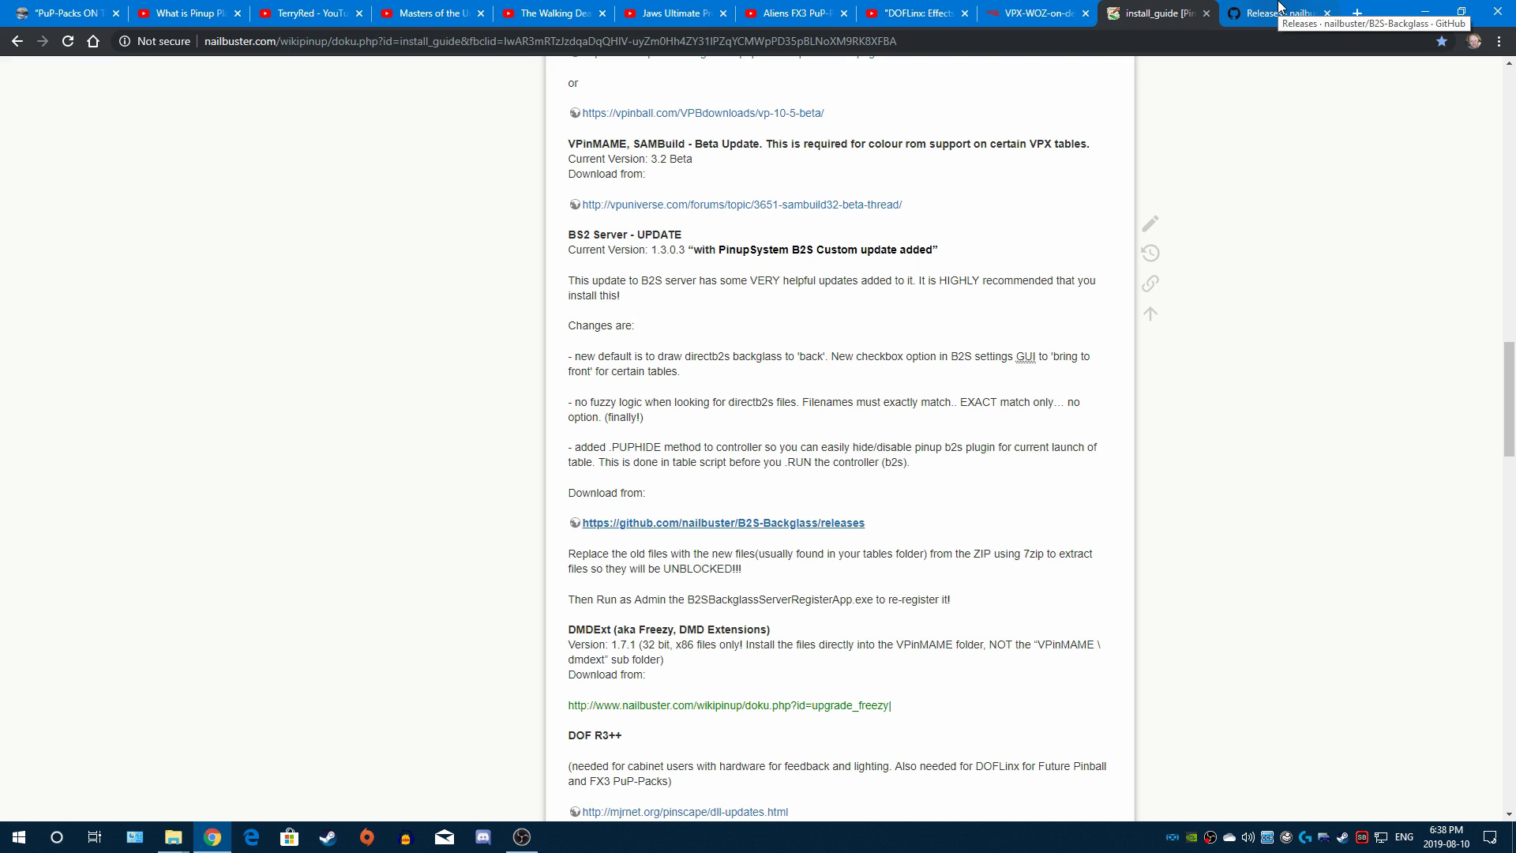
pyautogui.click(1279, 12)
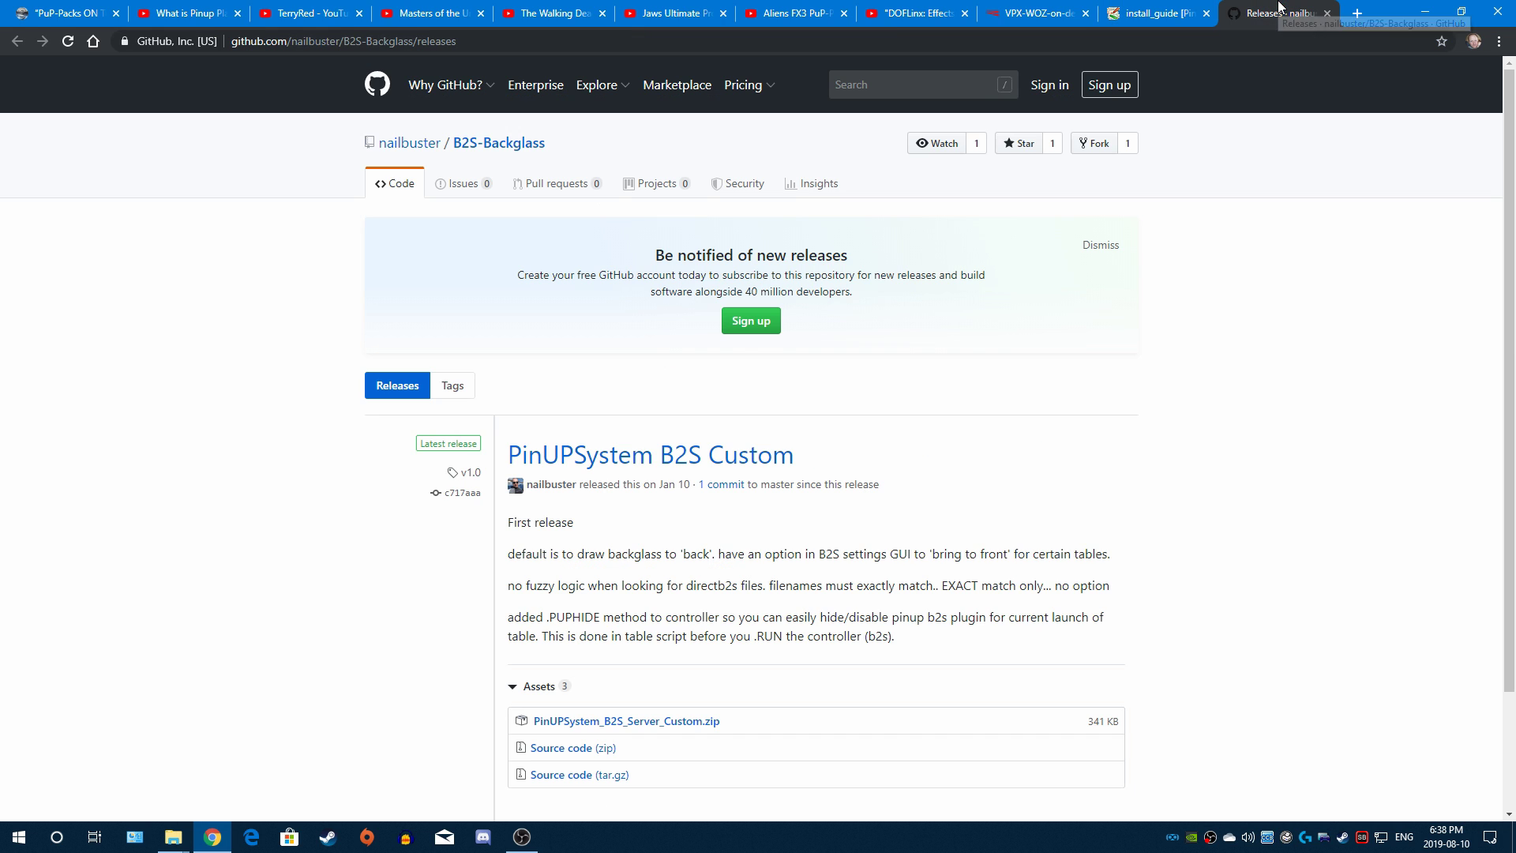
# Step: Download PinUPSystem_B2S_Server_Custom.zip into the Virtual Pinball Essentials folder and open the archive
pyautogui.scroll(-2, 1088, 237)
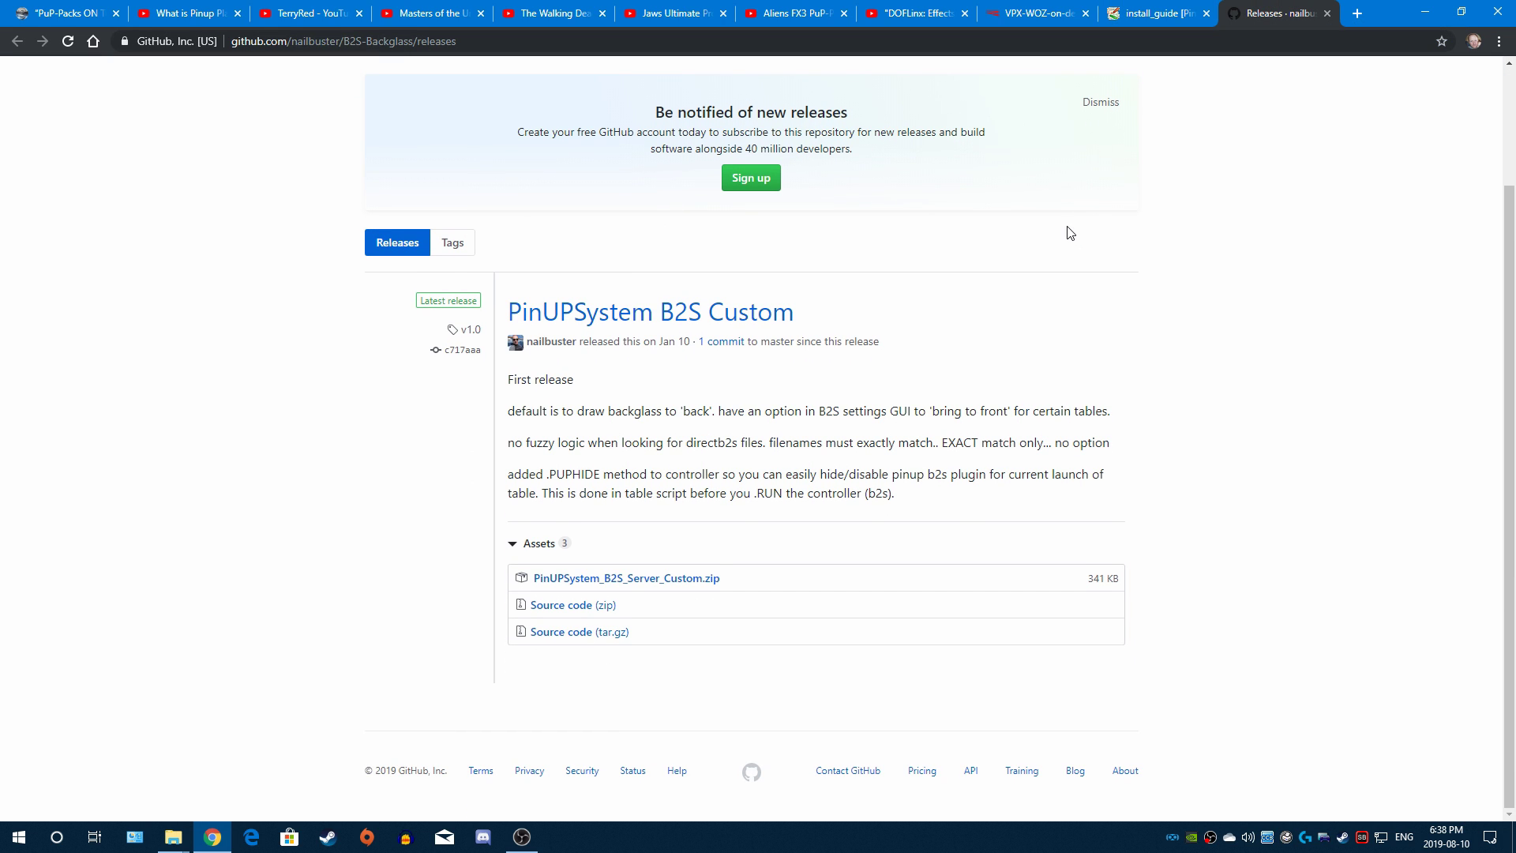
pyautogui.click(637, 582)
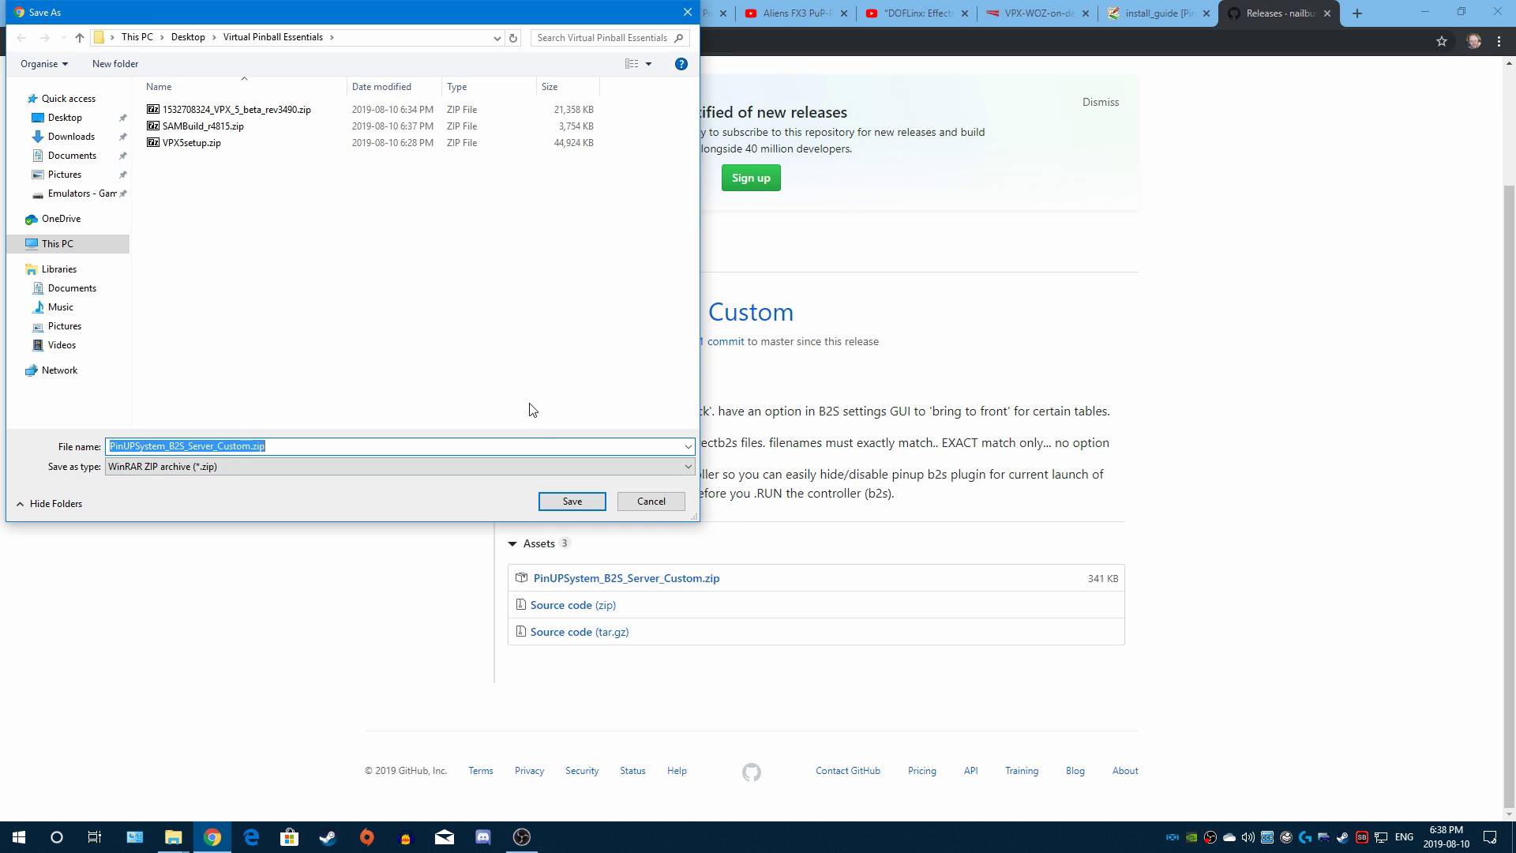
pyautogui.click(553, 507)
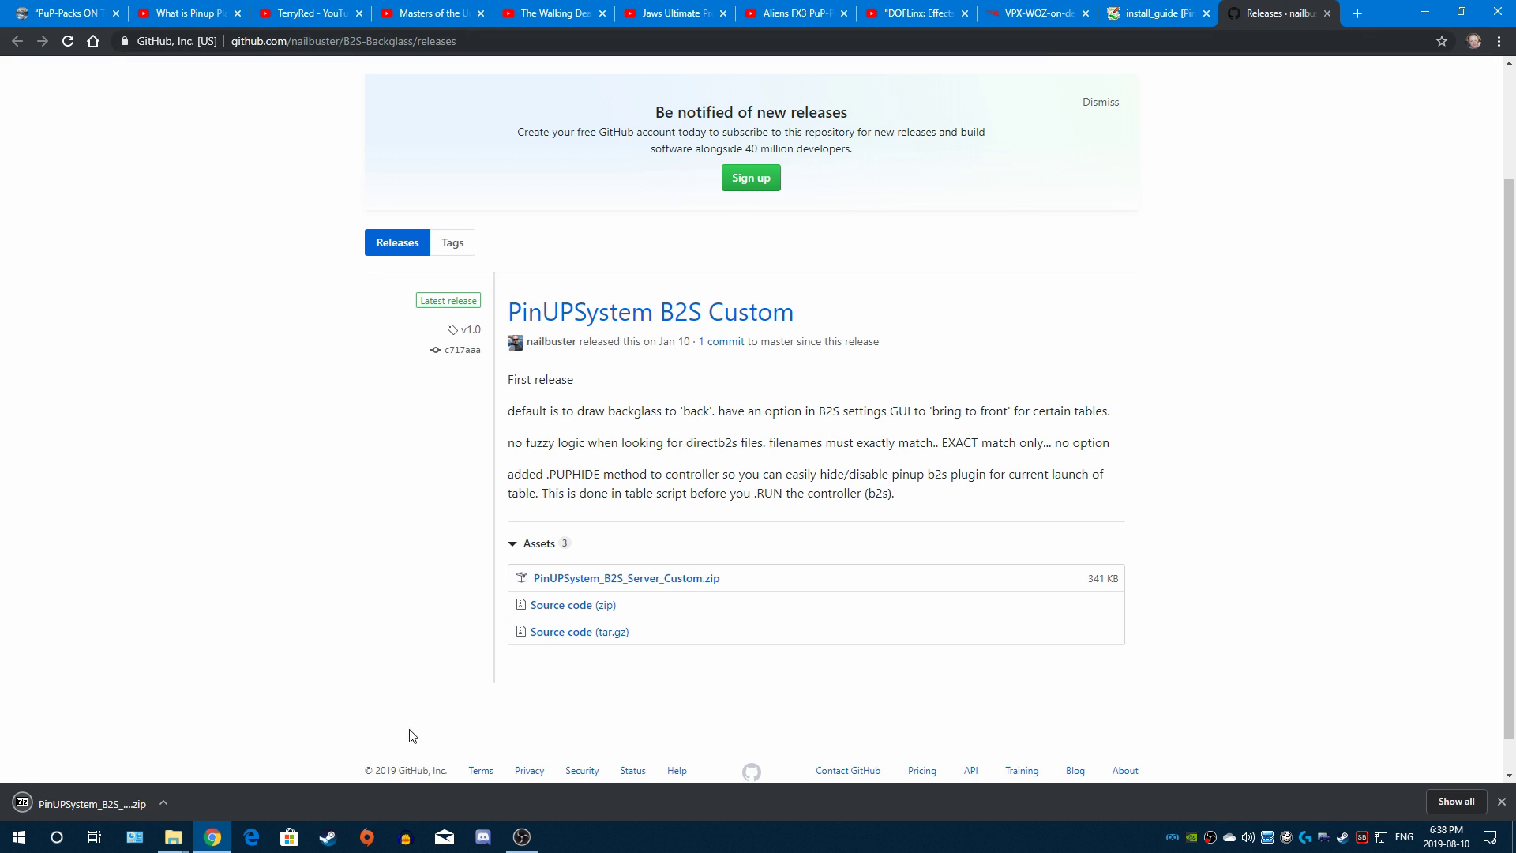
pyautogui.click(79, 807)
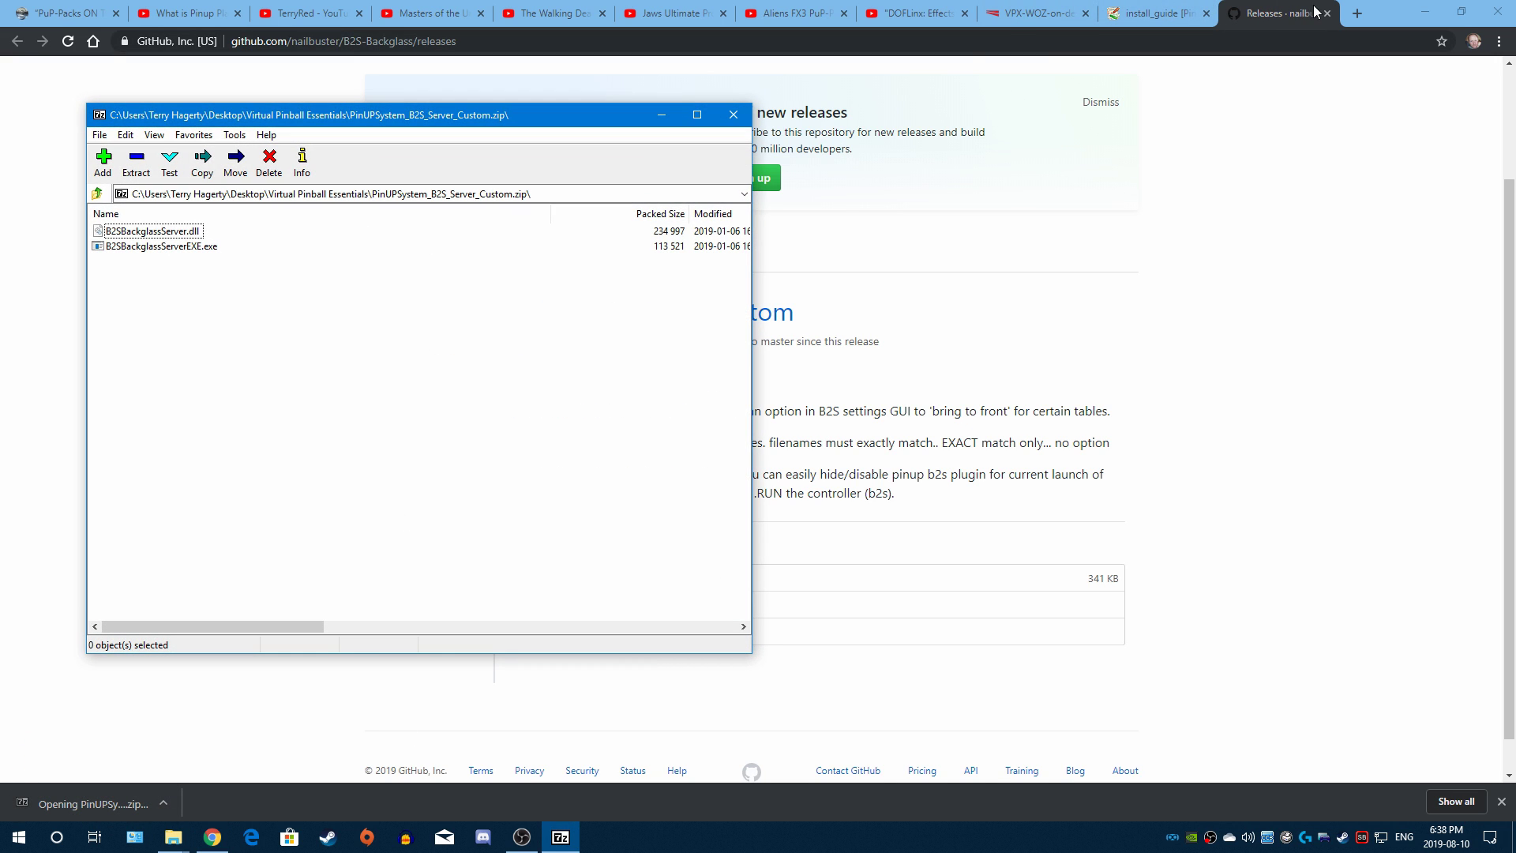
# Step: Close the GitHub releases tab, minimise the browser and open the Tables folder in Visual Pinball
pyautogui.click(1316, 11)
pyautogui.click(1327, 13)
pyautogui.click(1425, 11)
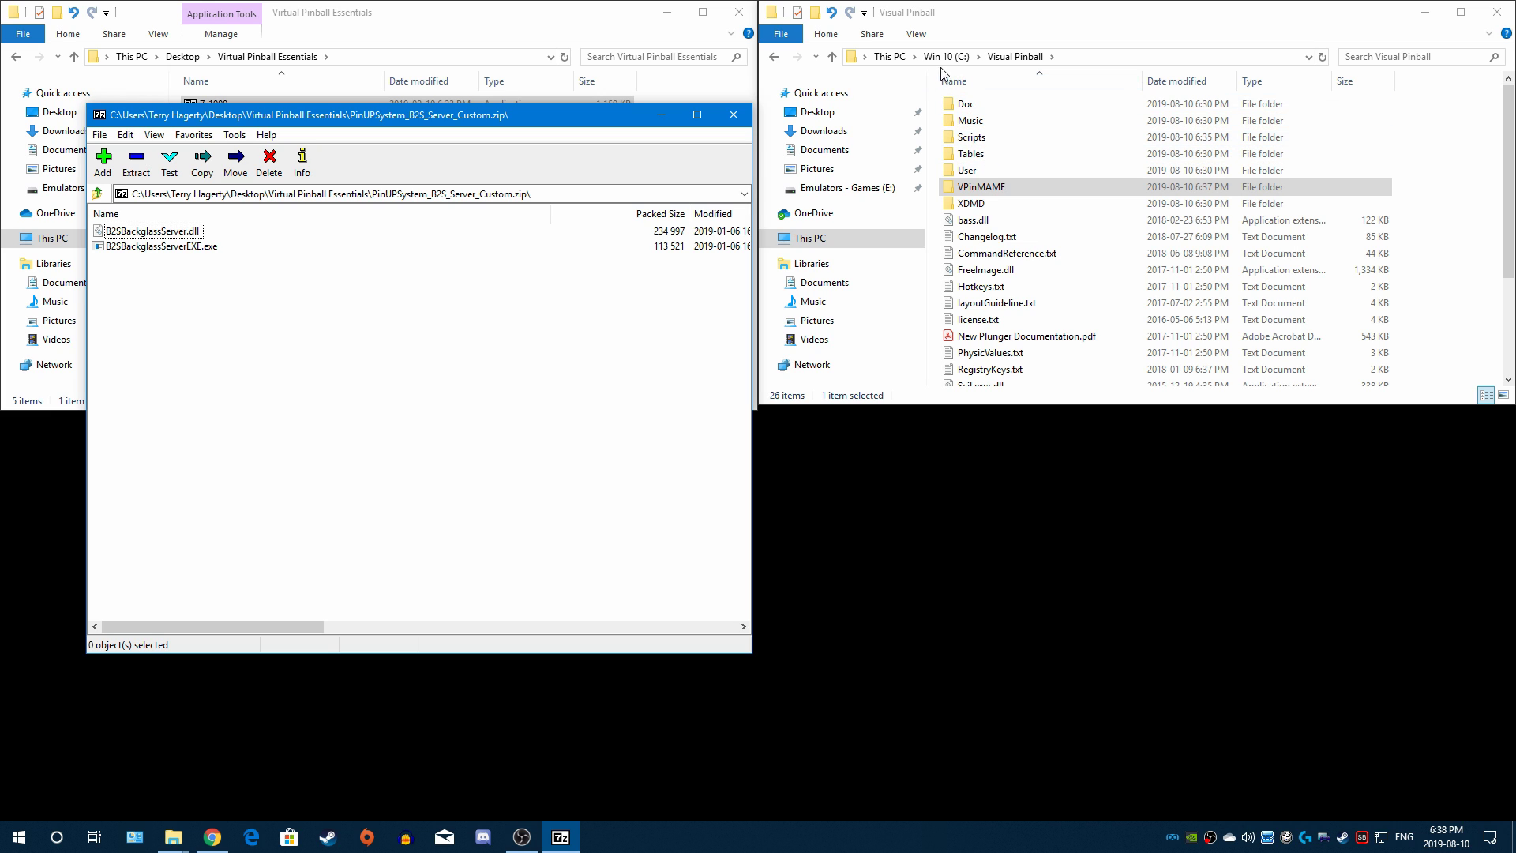
pyautogui.click(980, 155)
pyautogui.doubleClick(979, 156)
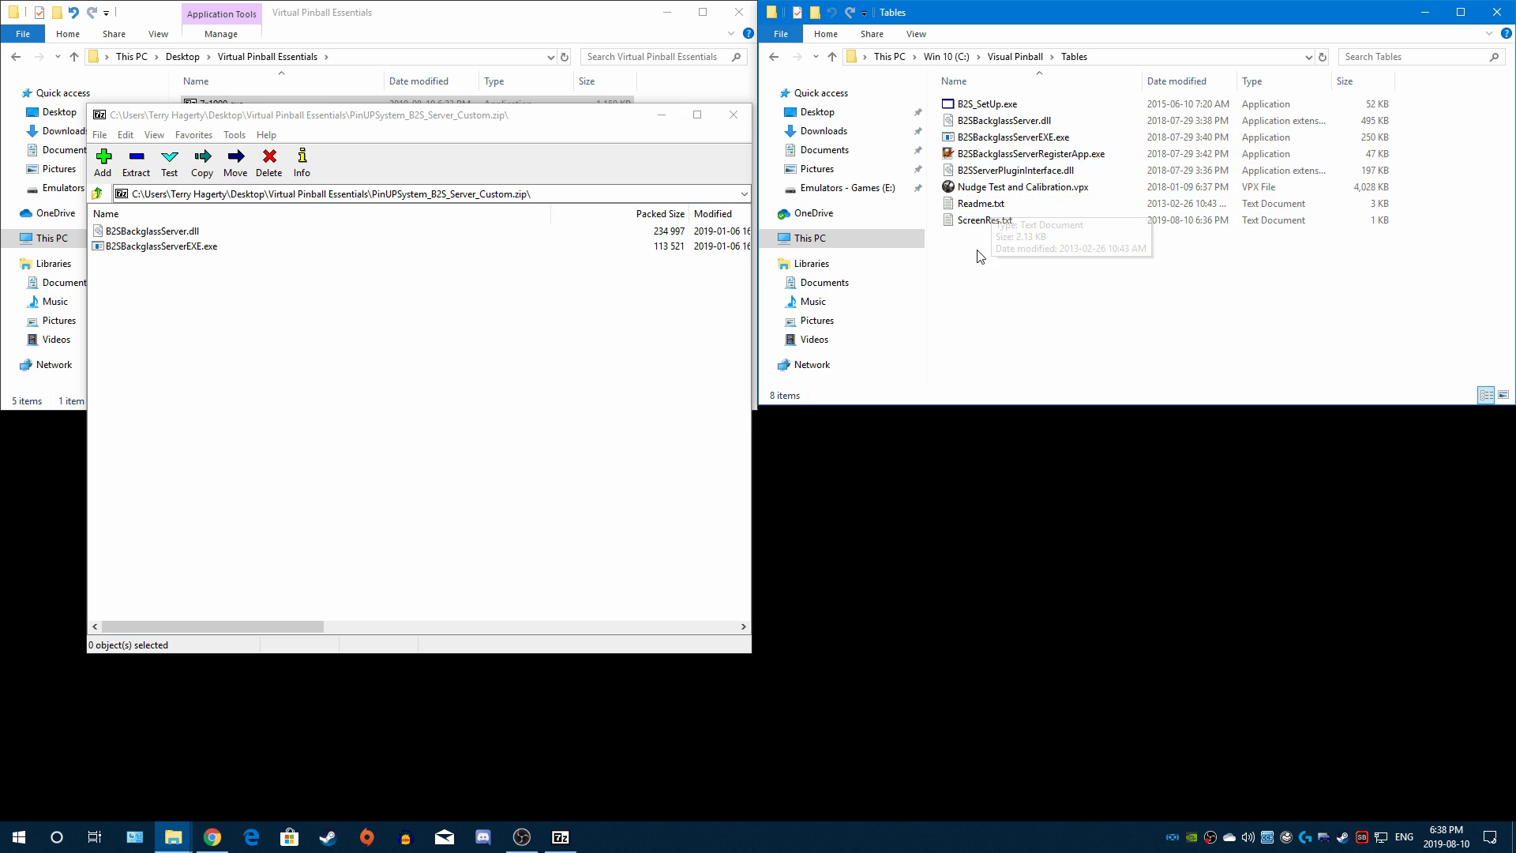
# Step: Copy B2SBackglassServer.dll and B2SBackglassServerEXE.exe from the archive into the Tables folder, replacing the existing files, and close the archive
pyautogui.moveTo(117, 275); pyautogui.dragTo(1011, 317)
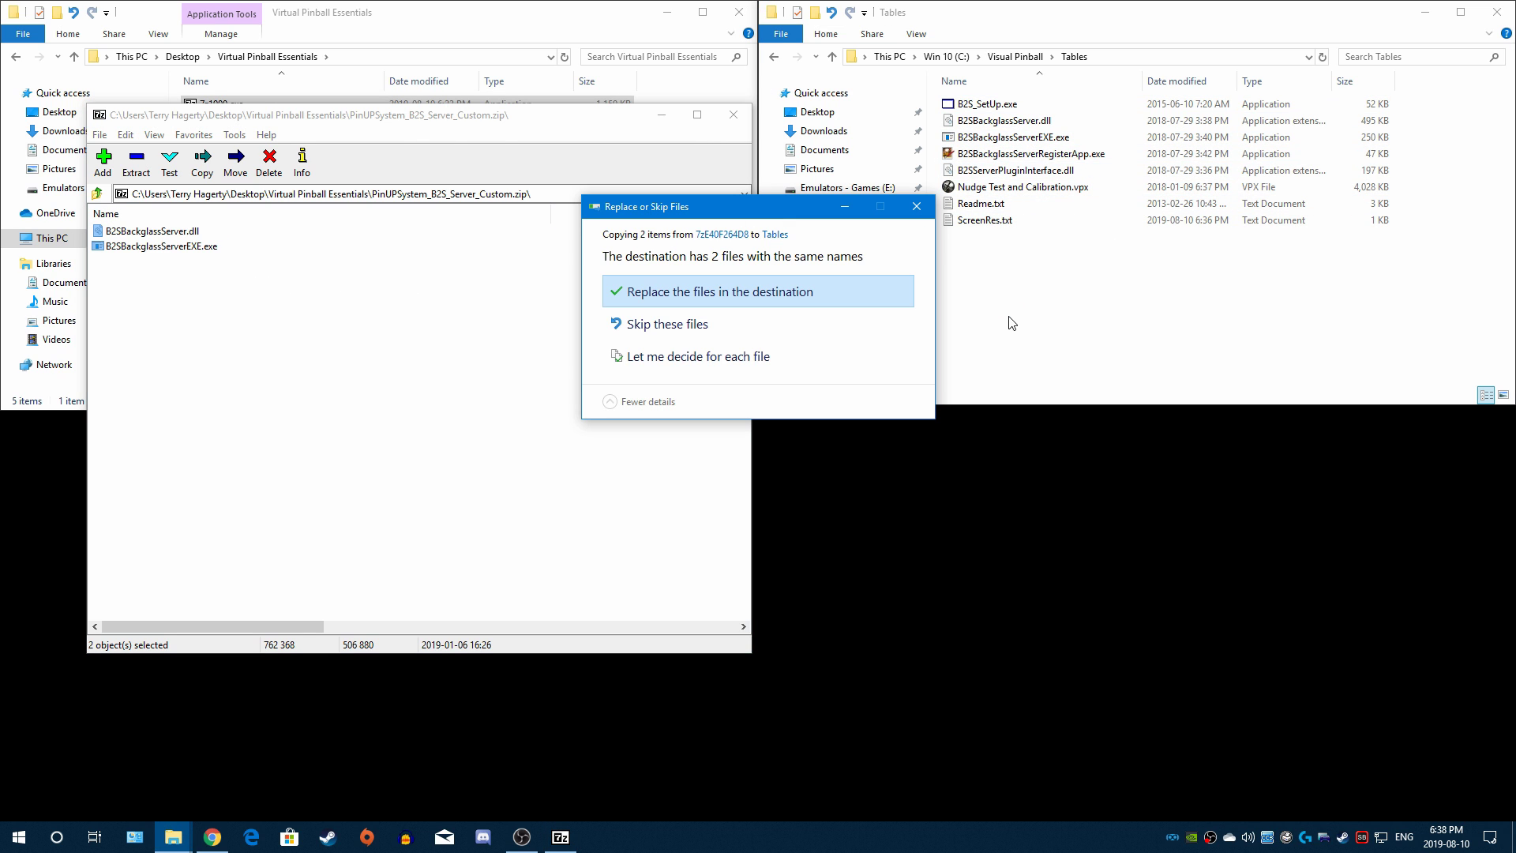
pyautogui.click(690, 294)
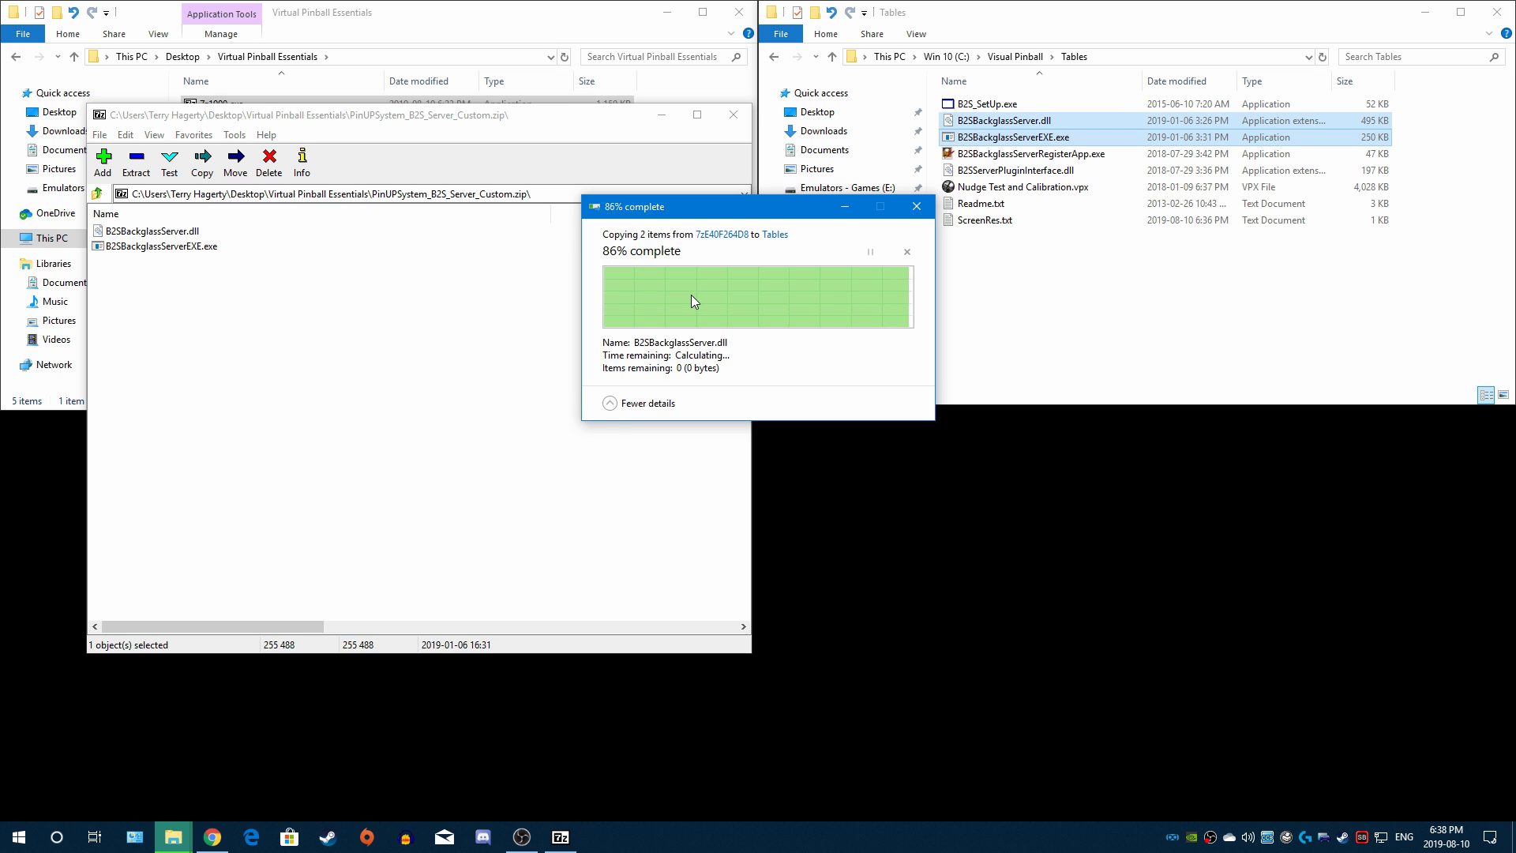
pyautogui.click(733, 115)
# Step: Run B2SBackglassServerRegisterApp.exe from the Tables folder as administrator to re-register the B2S backglass server, and dismiss its message
pyautogui.click(1027, 306)
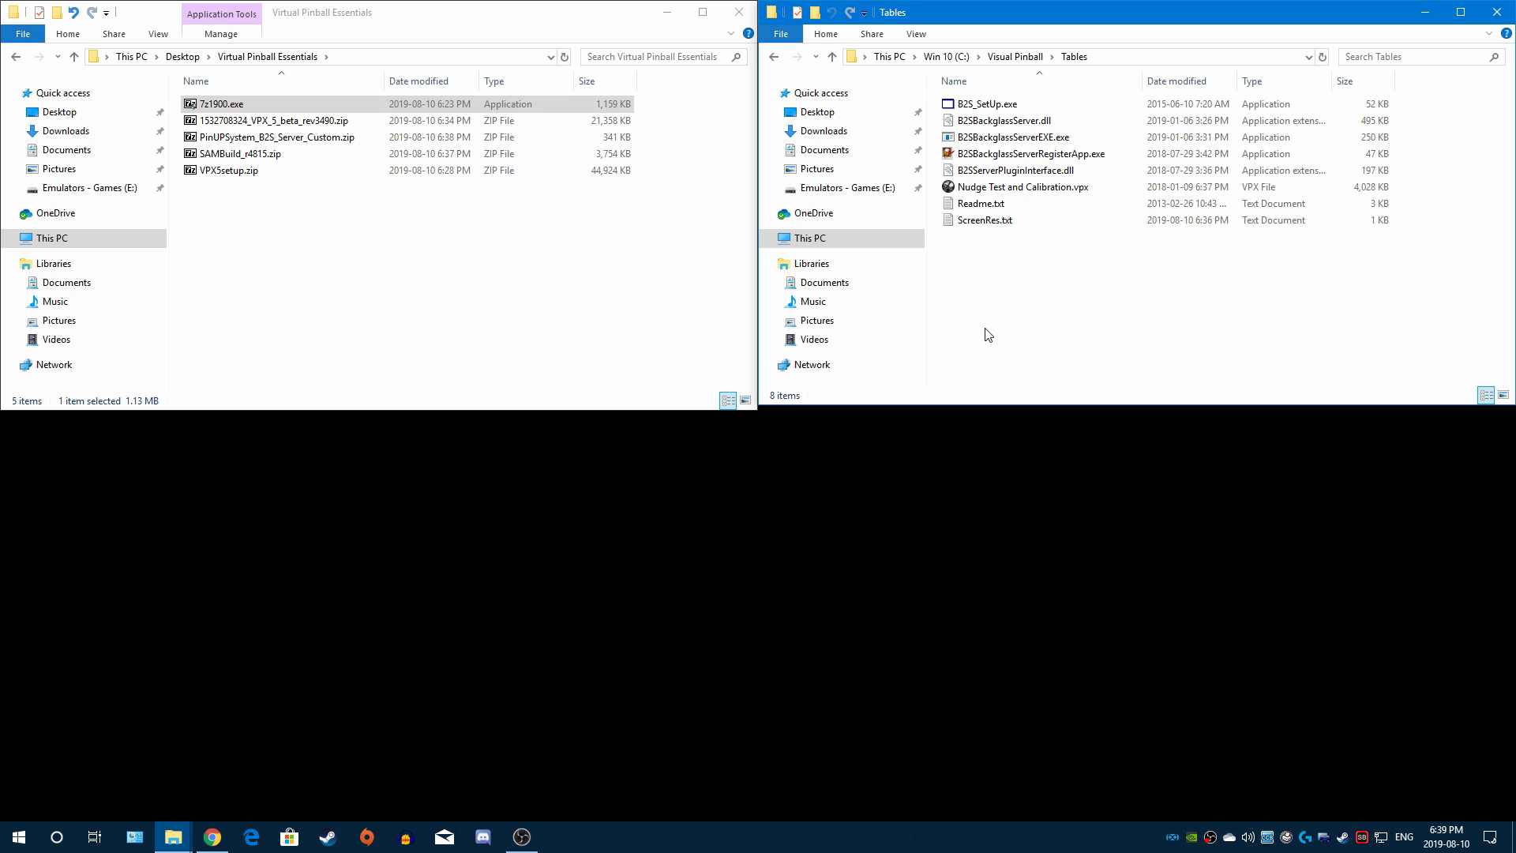
pyautogui.click(1021, 156)
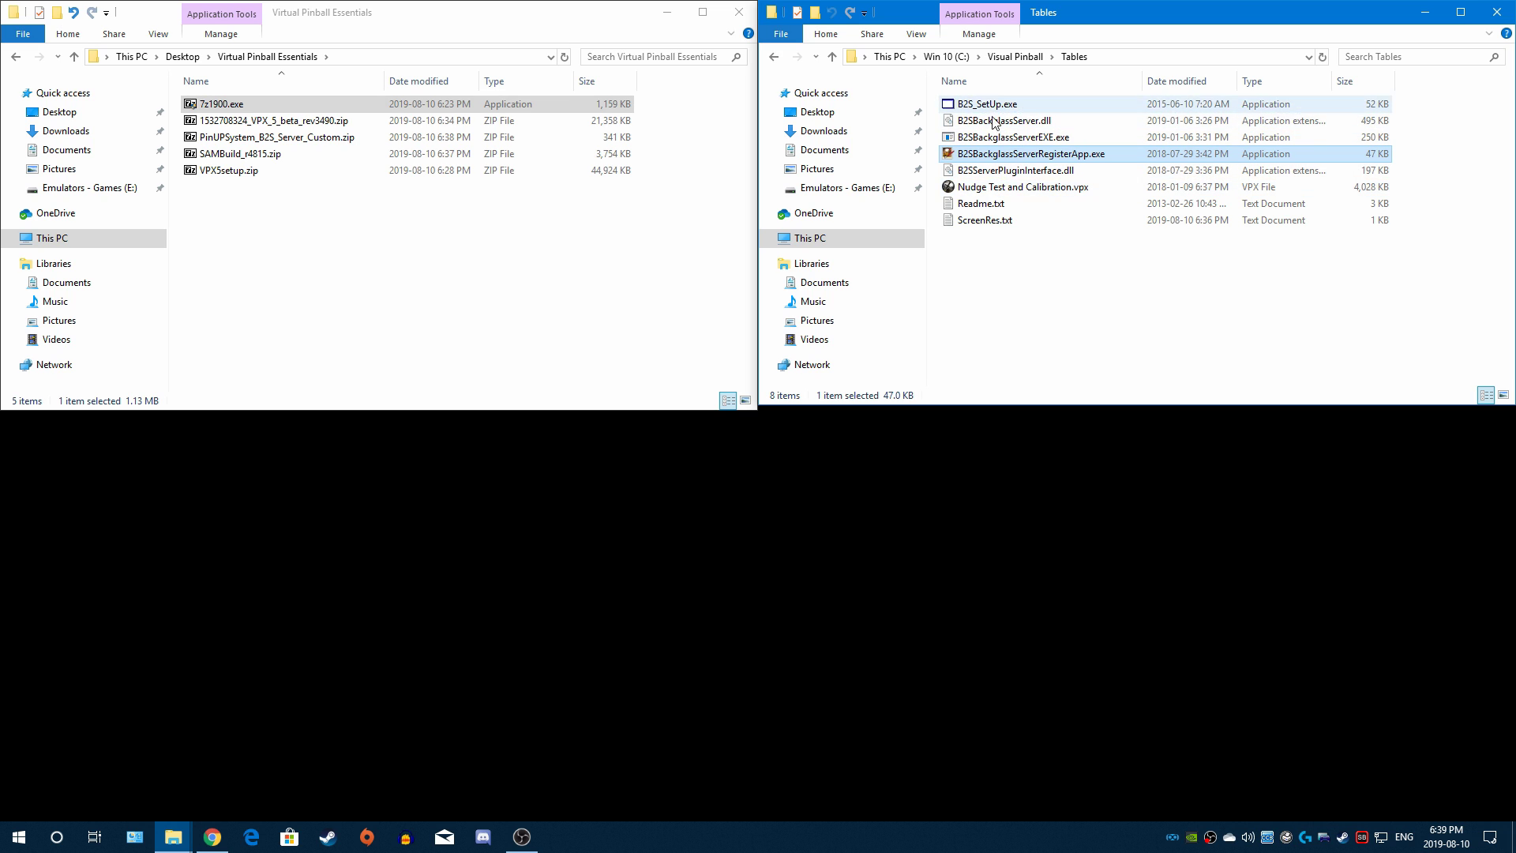
pyautogui.rightClick(1022, 162)
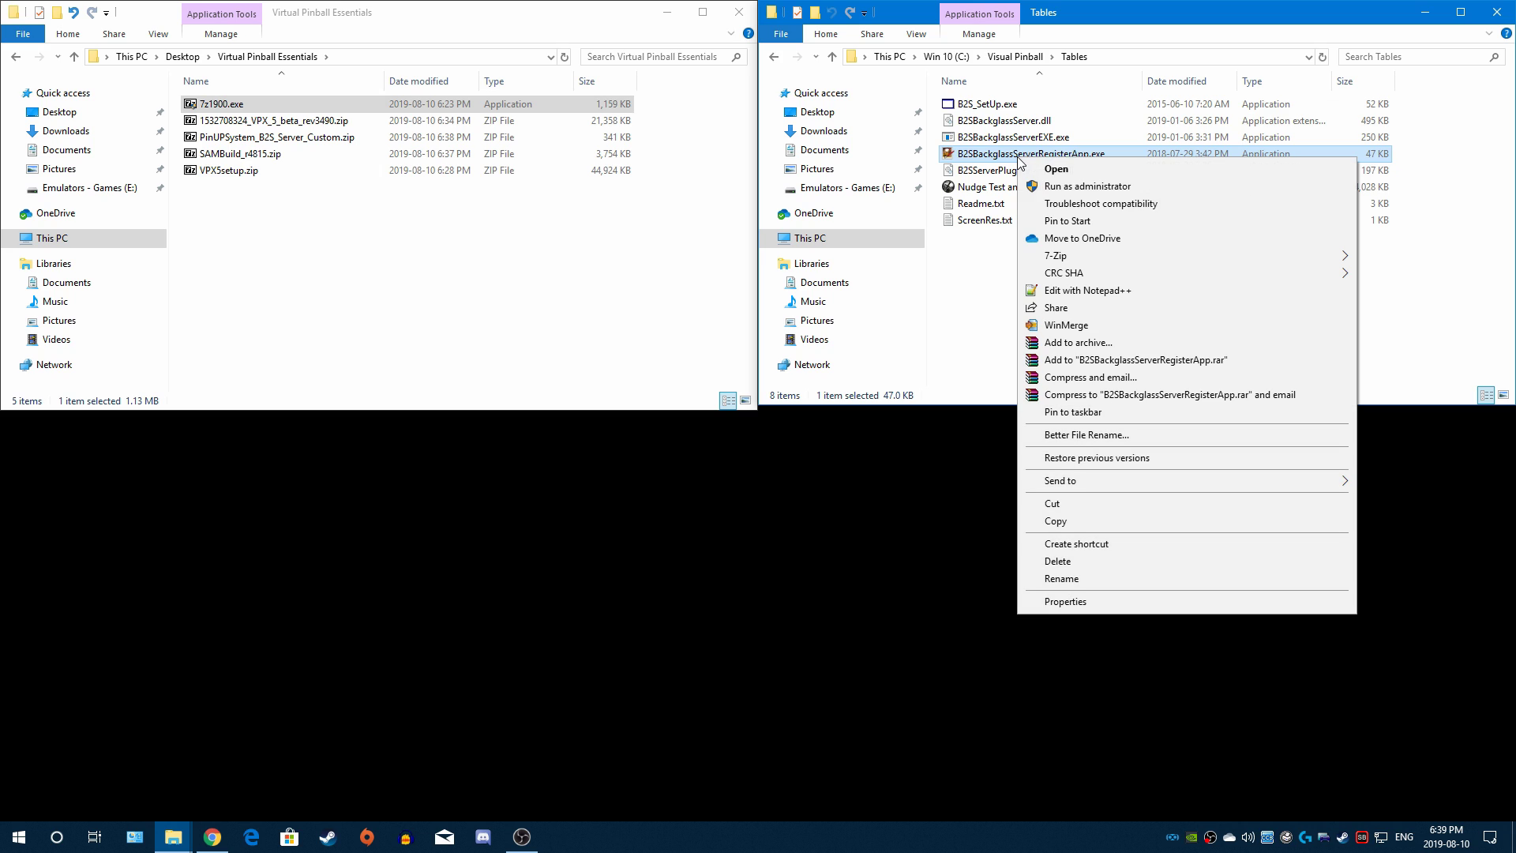
pyautogui.click(1076, 186)
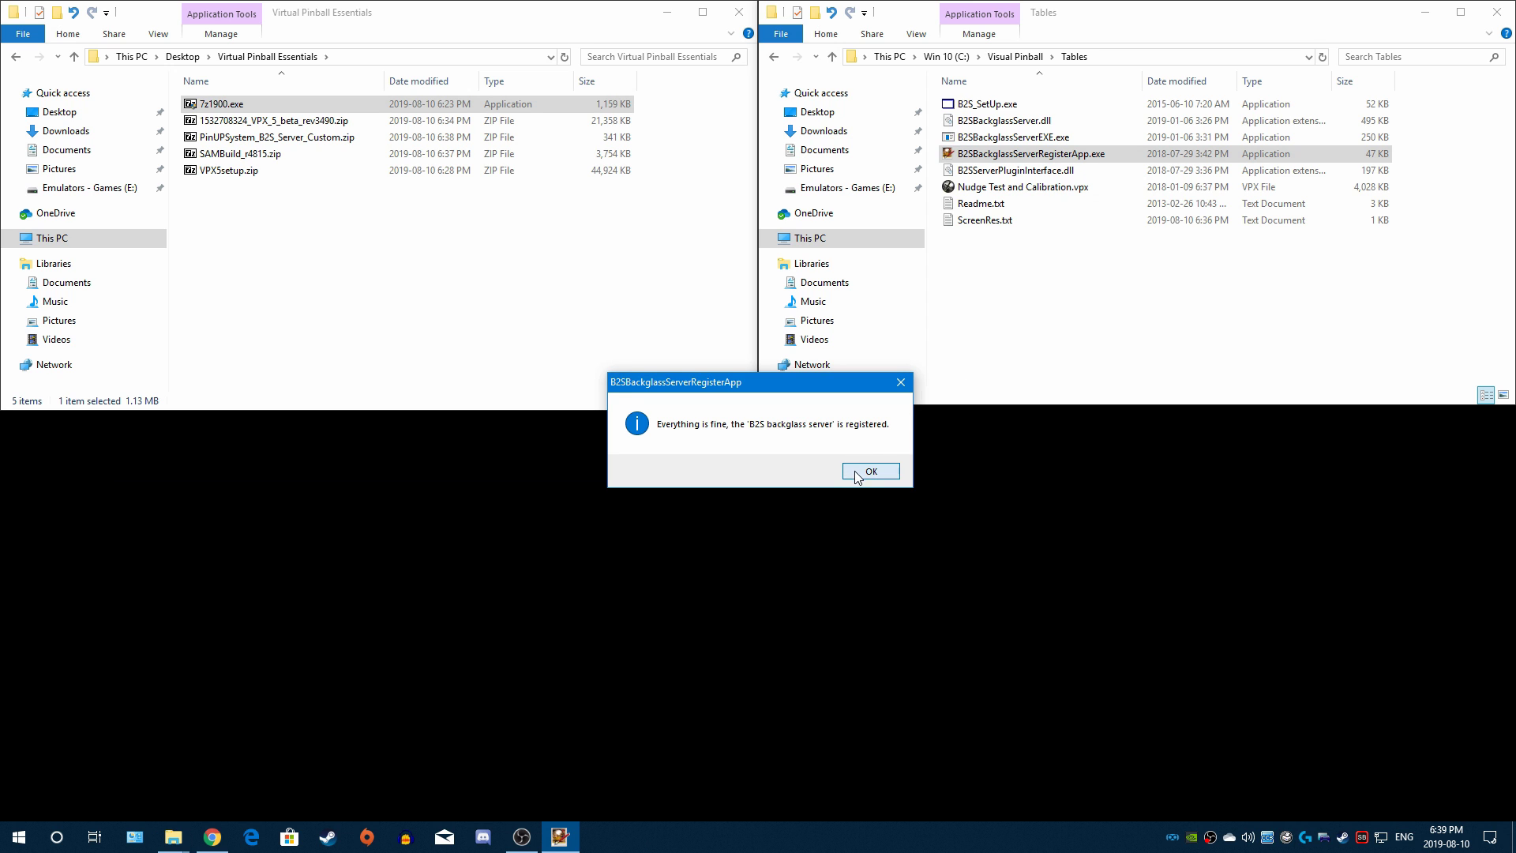
pyautogui.click(859, 471)
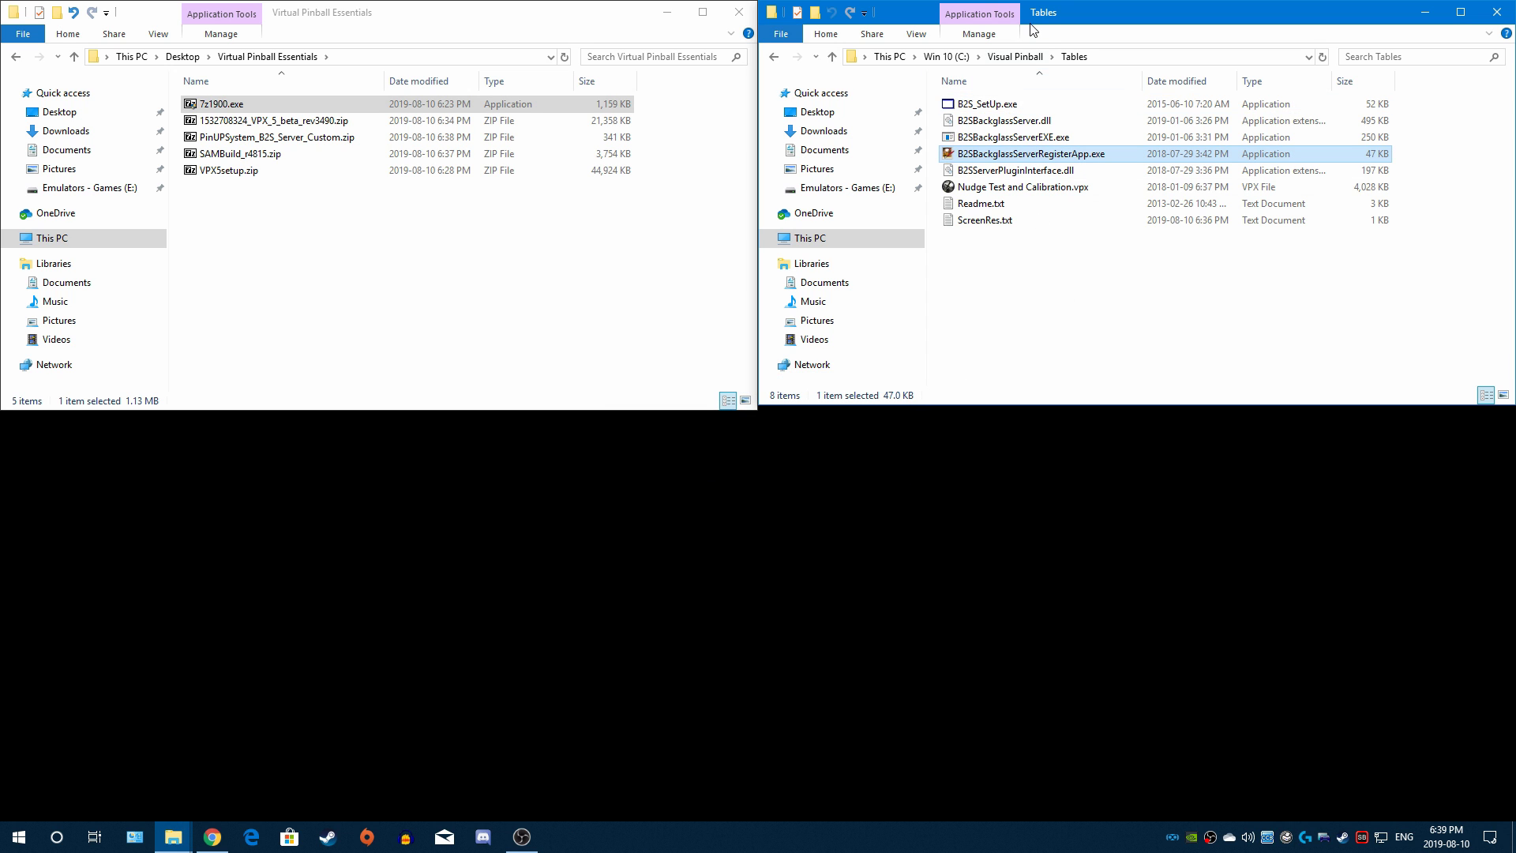
# Step: Switch to Chrome, review the install guide's DMDExt section, and play part of The Walking Dead LE VPX cabinet demo video
pyautogui.click(211, 836)
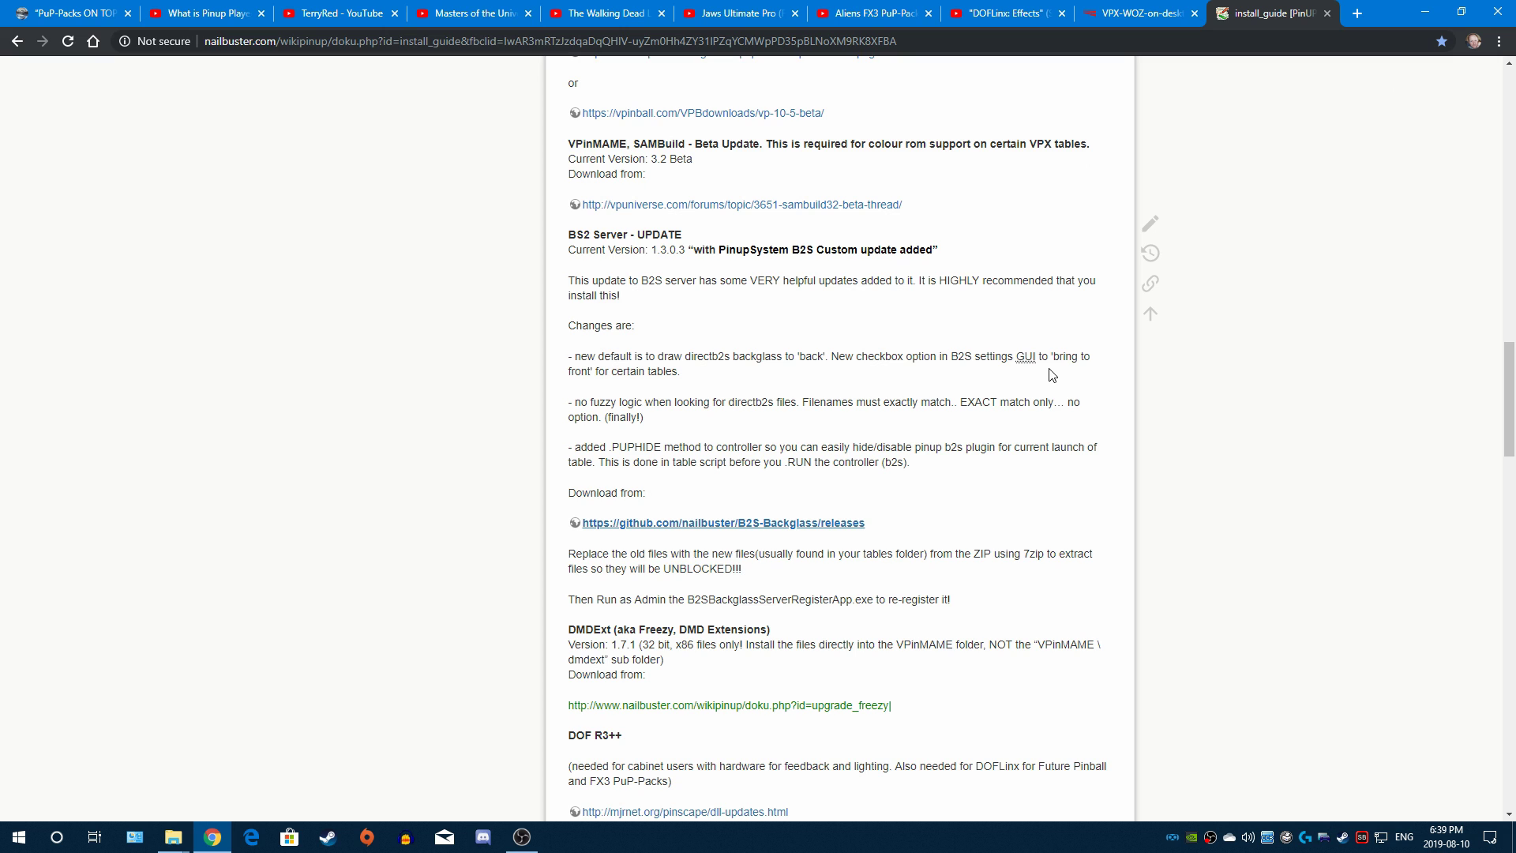
pyautogui.scroll(-3, 1090, 363)
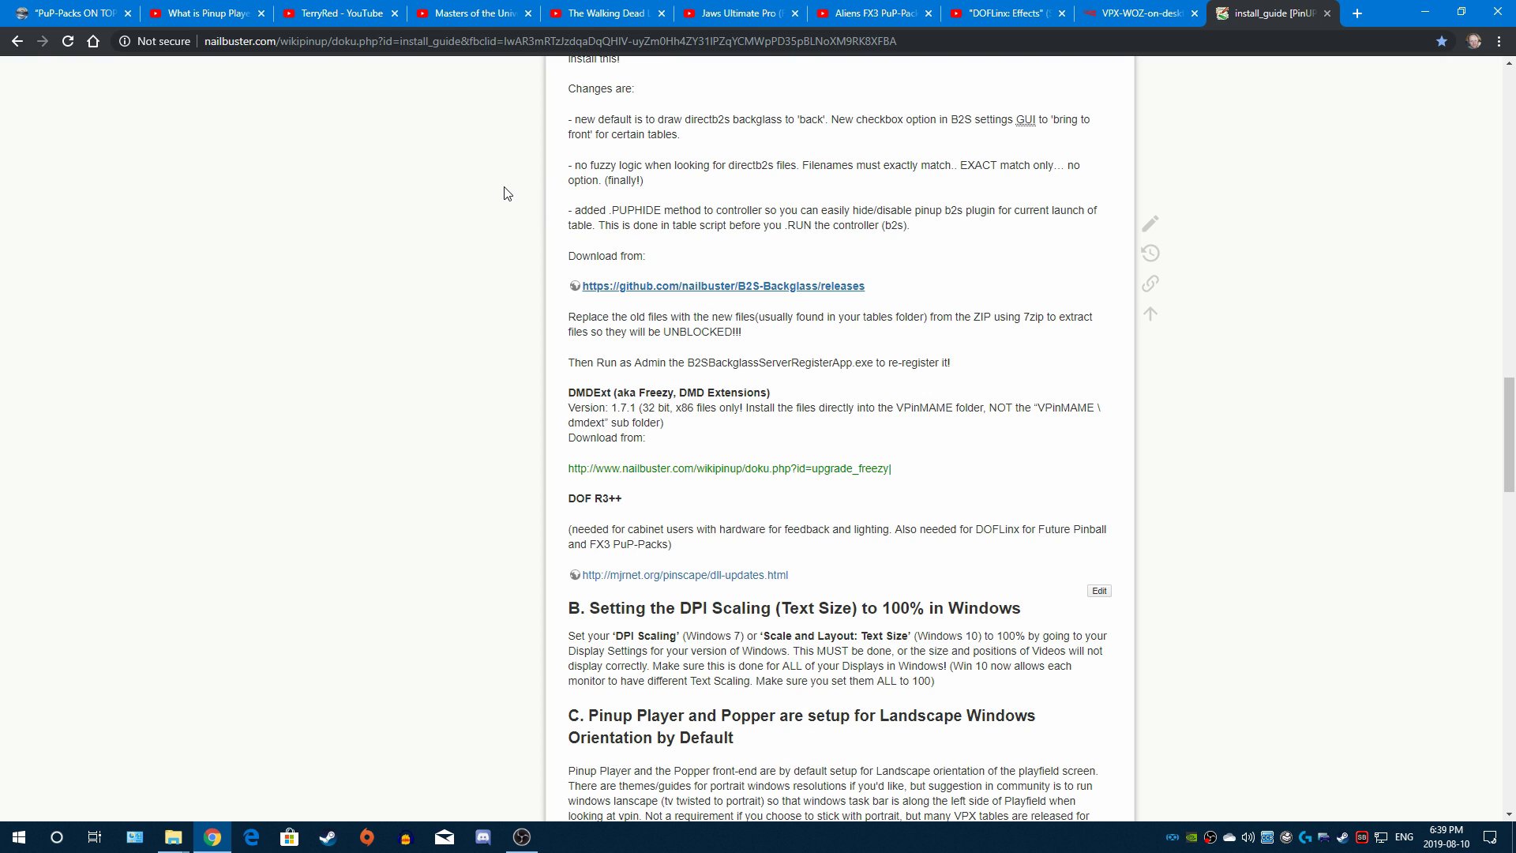
pyautogui.click(615, 12)
pyautogui.click(827, 576)
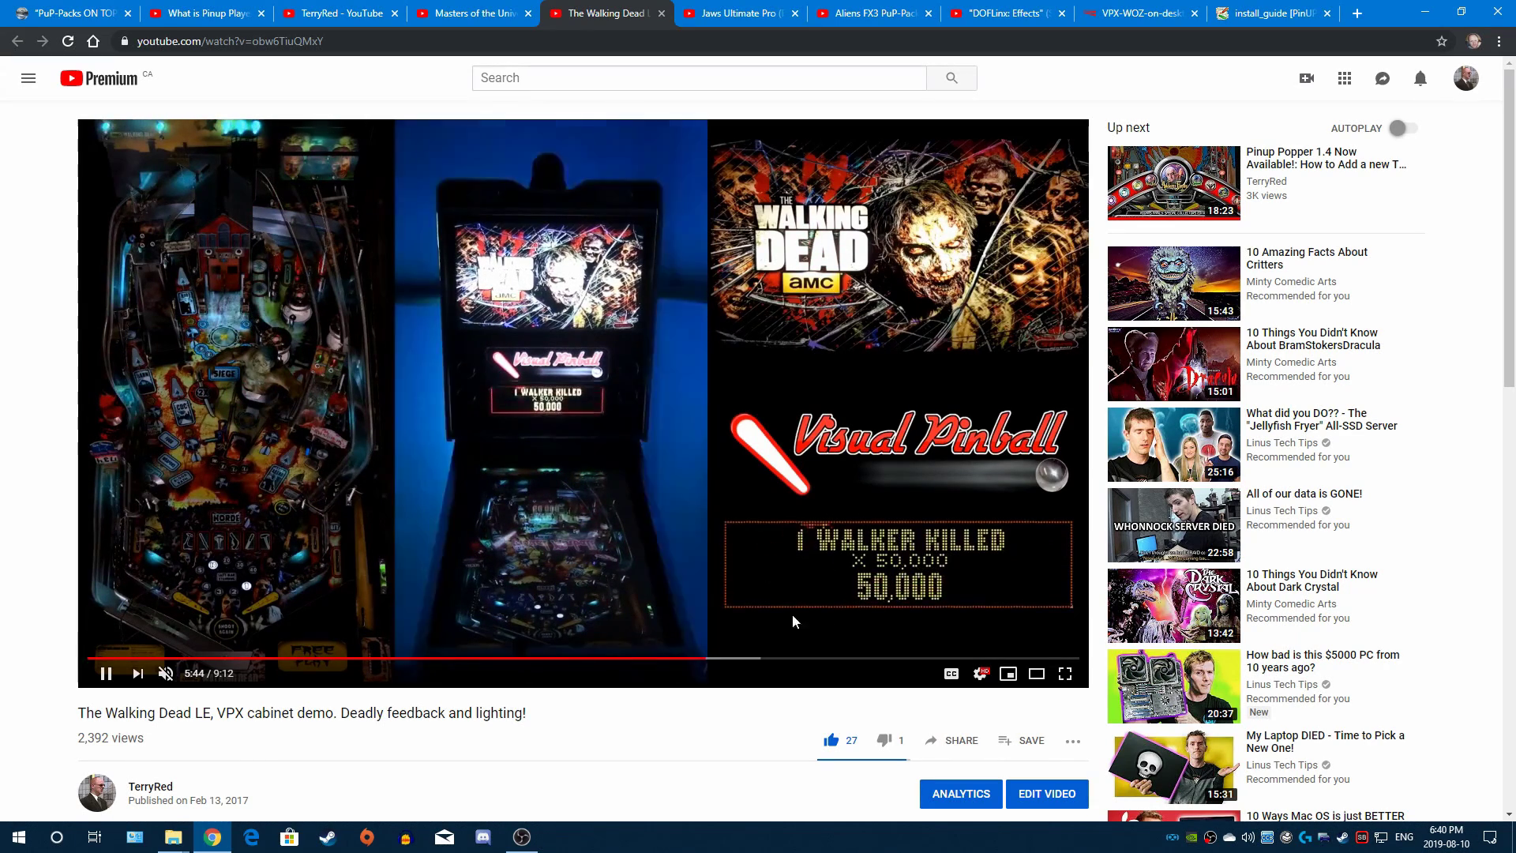
pyautogui.click(818, 555)
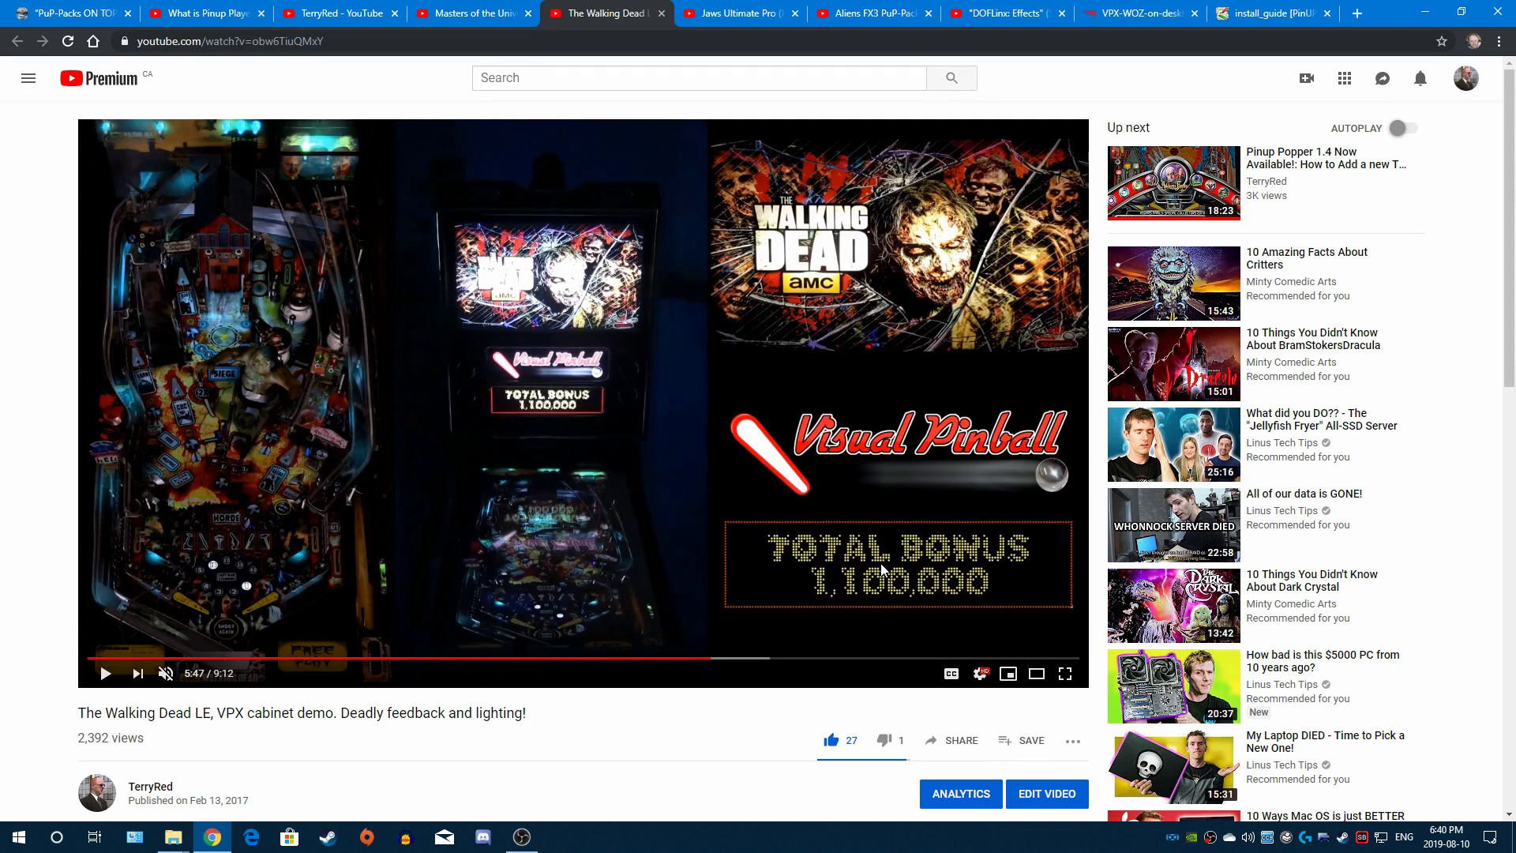
# Step: Play the Aliens FX3 PuP-Pack video in full screen, exit full screen, and glance at the Jaws and Walking Dead videos
pyautogui.click(860, 11)
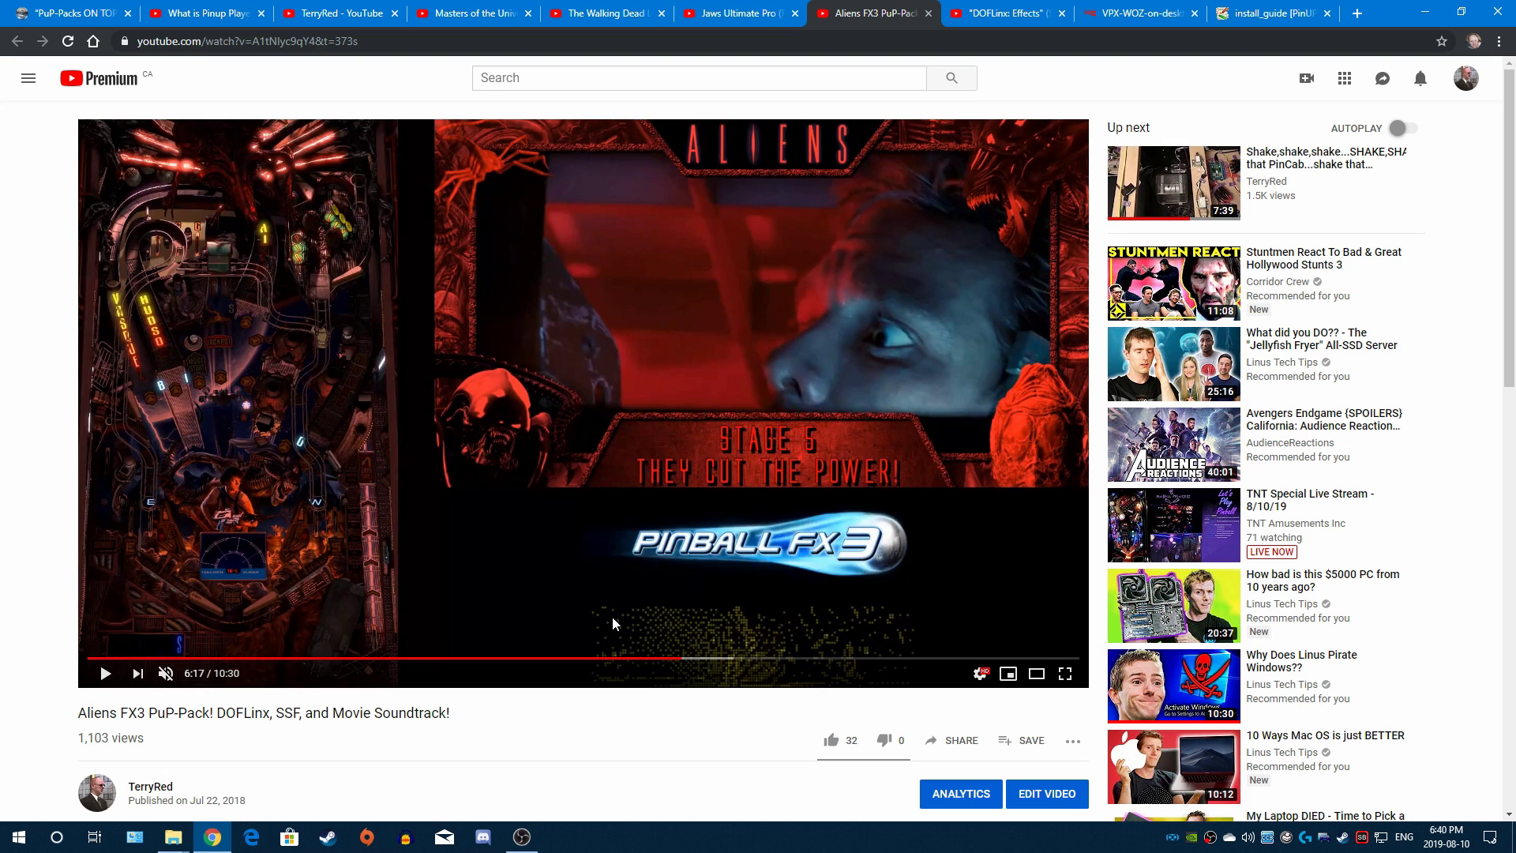
pyautogui.click(896, 592)
pyautogui.click(1066, 674)
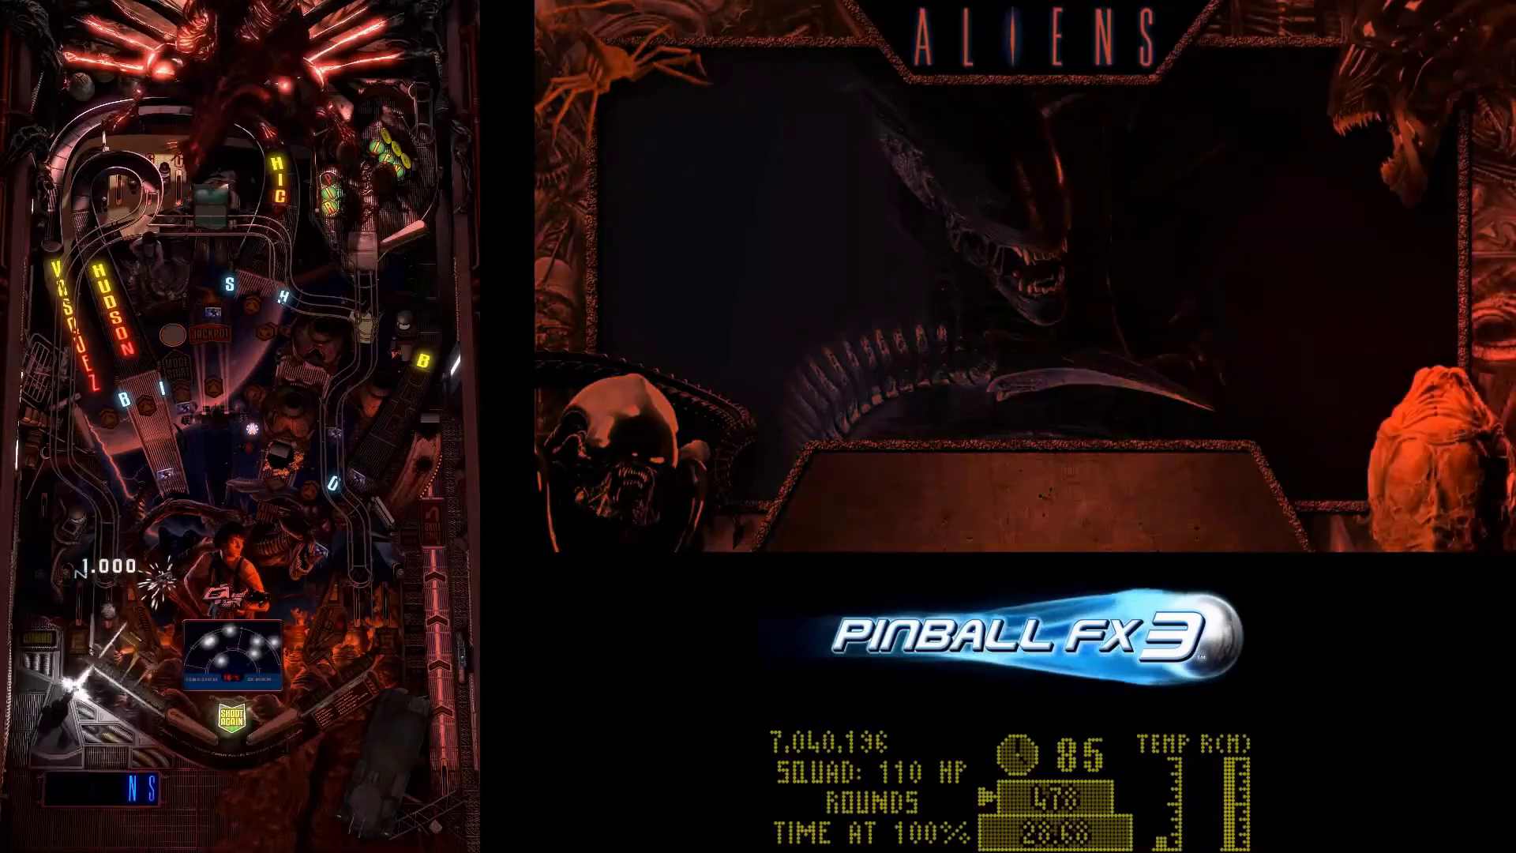
pyautogui.moveTo(781, 809)
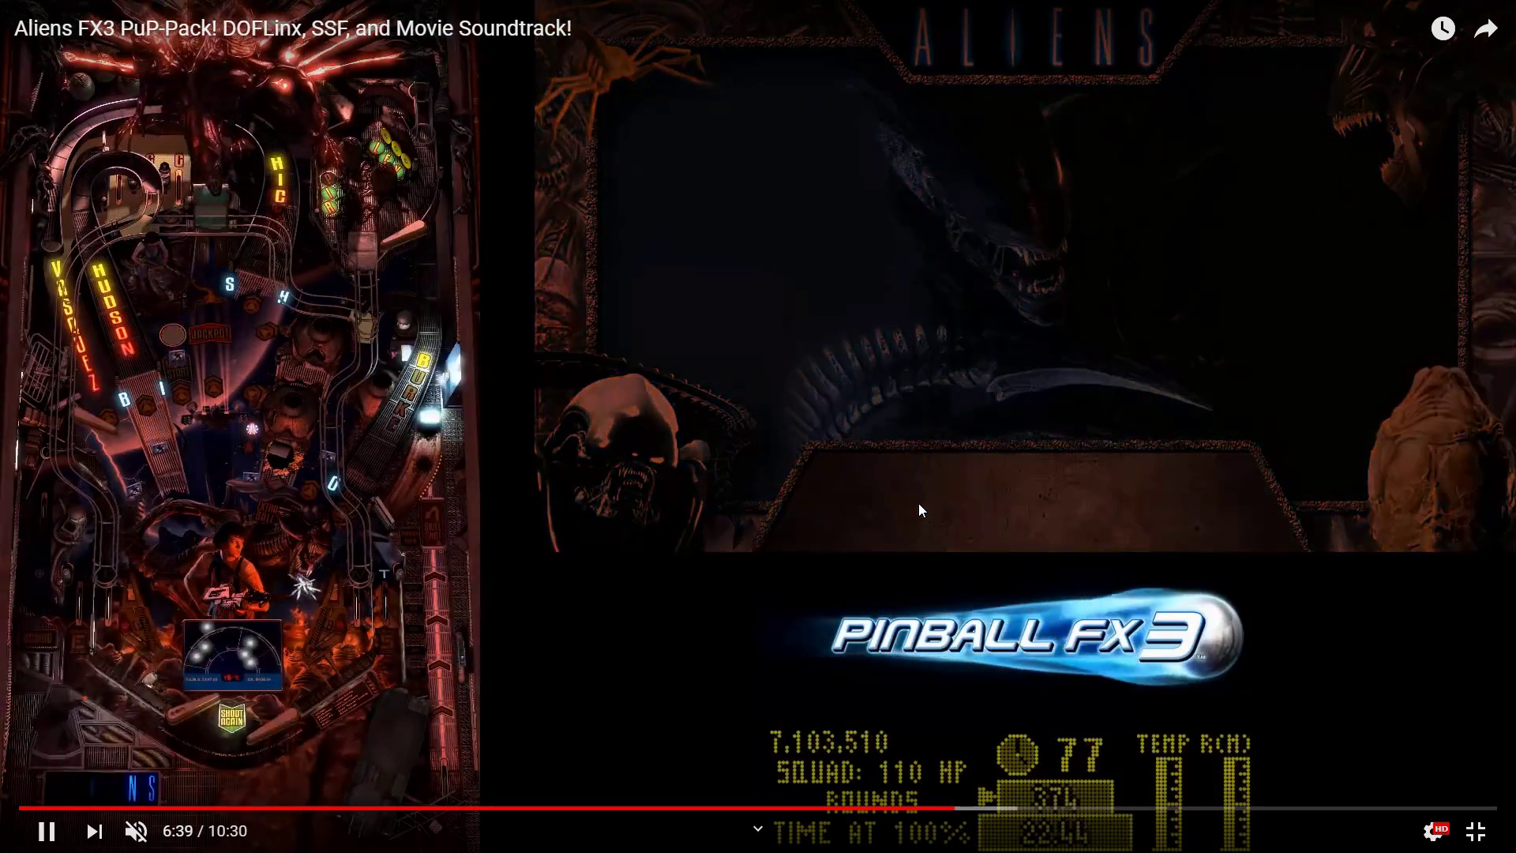
pyautogui.doubleClick(918, 503)
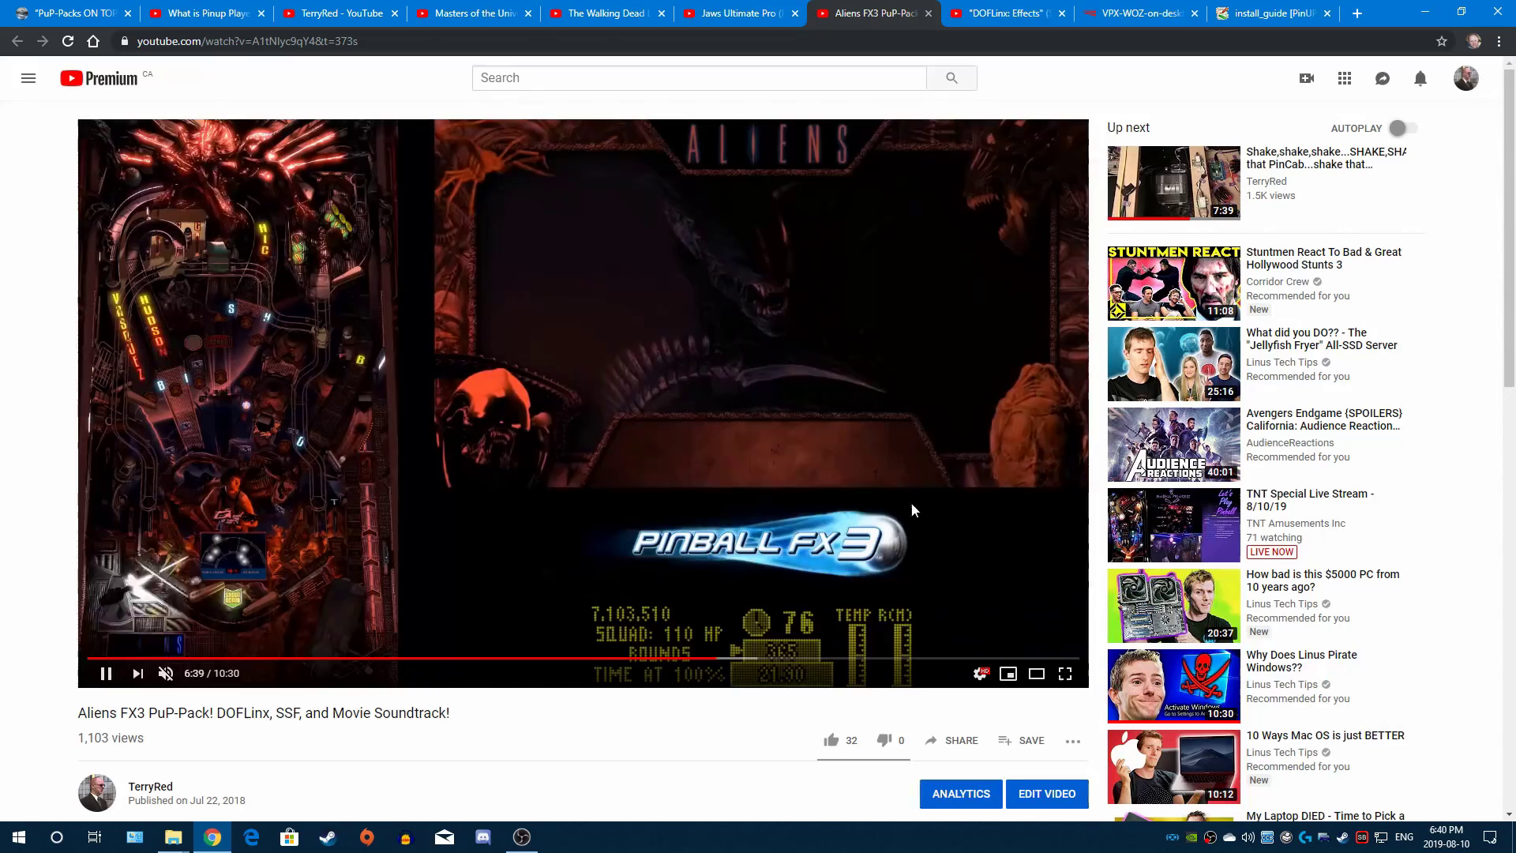
pyautogui.click(722, 15)
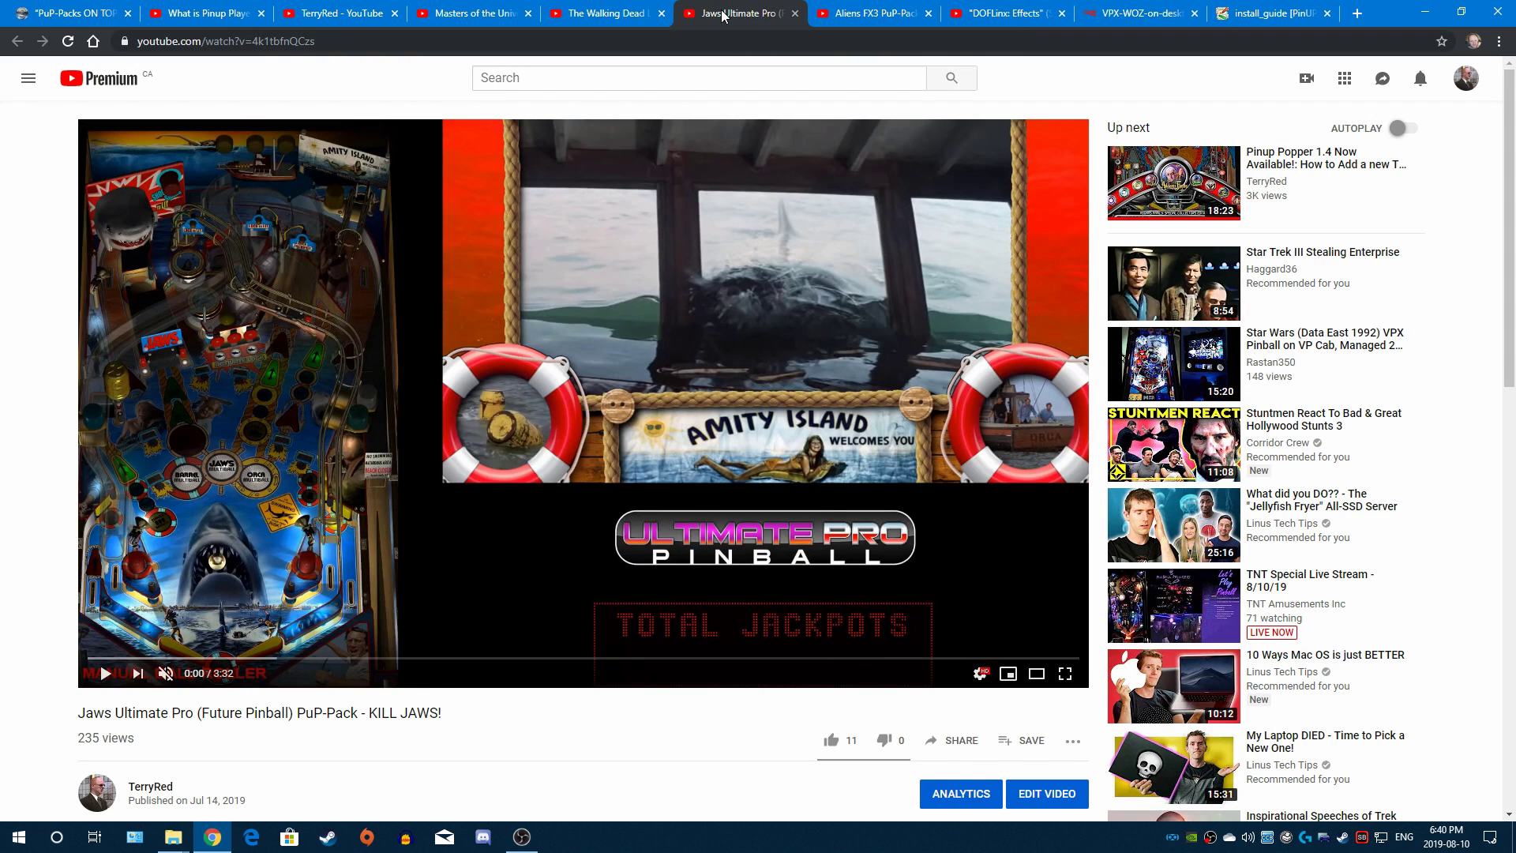
pyautogui.click(650, 12)
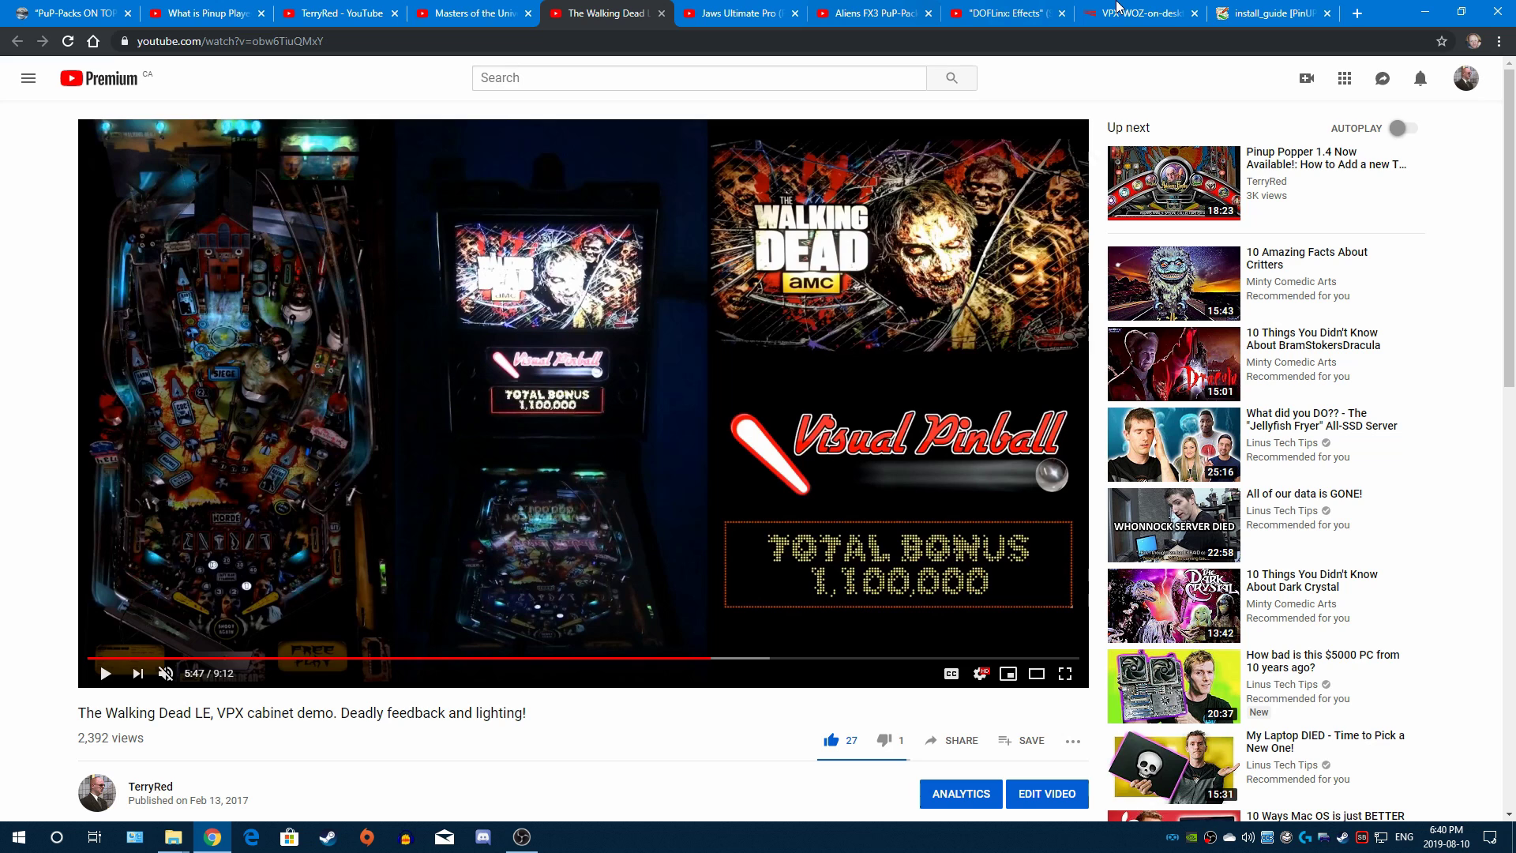
# Step: Open the guide's upgrade_freezy page in a new tab, read its installation notes, and follow the link to the dmd-extensions releases
pyautogui.click(1279, 11)
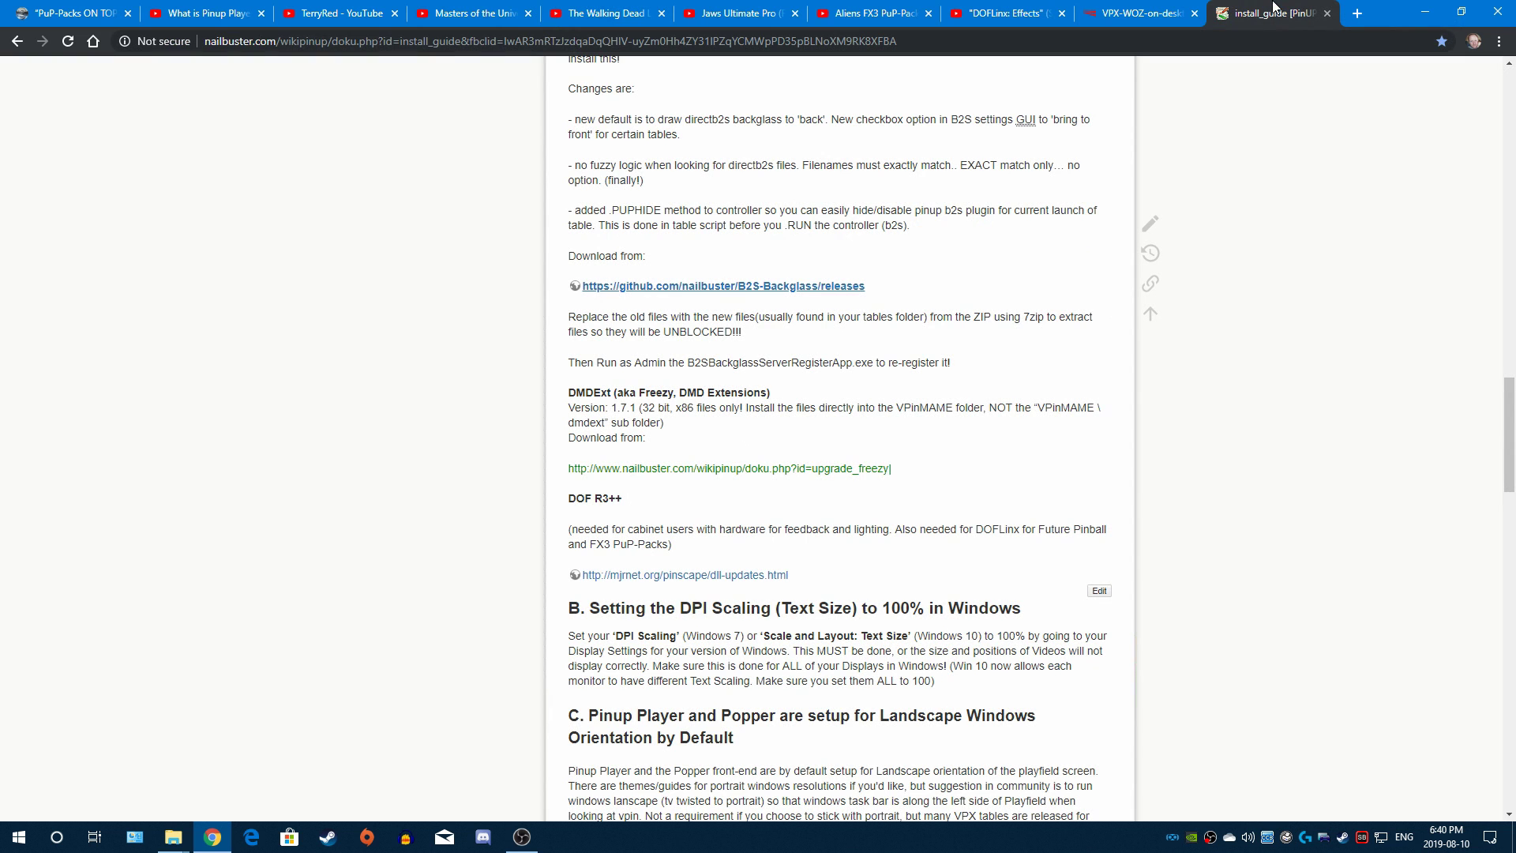
pyautogui.middleClick(754, 471)
pyautogui.click(1275, 13)
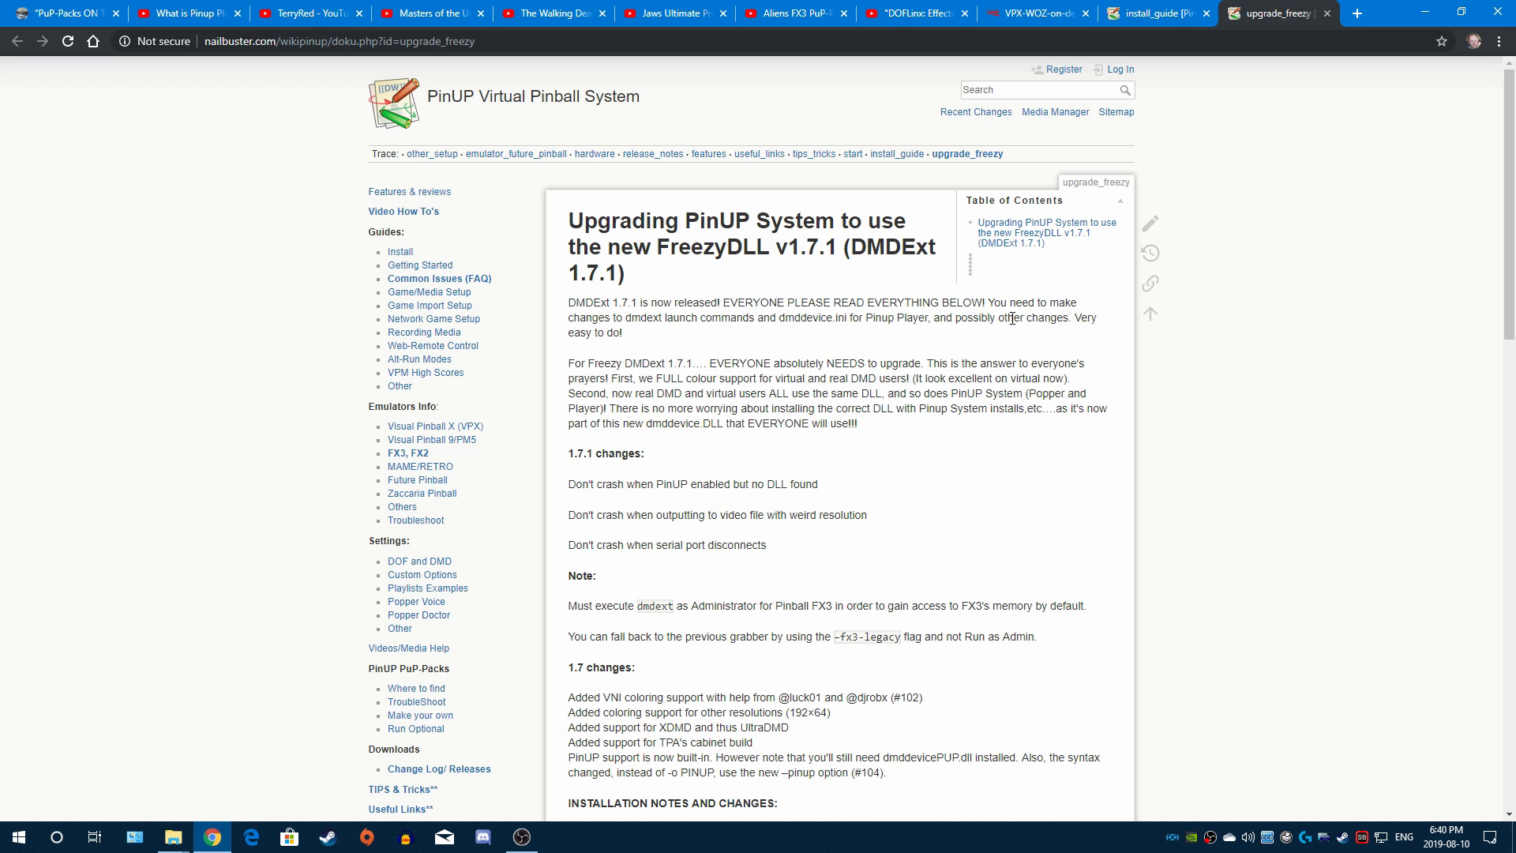
pyautogui.scroll(-17, 728, 297)
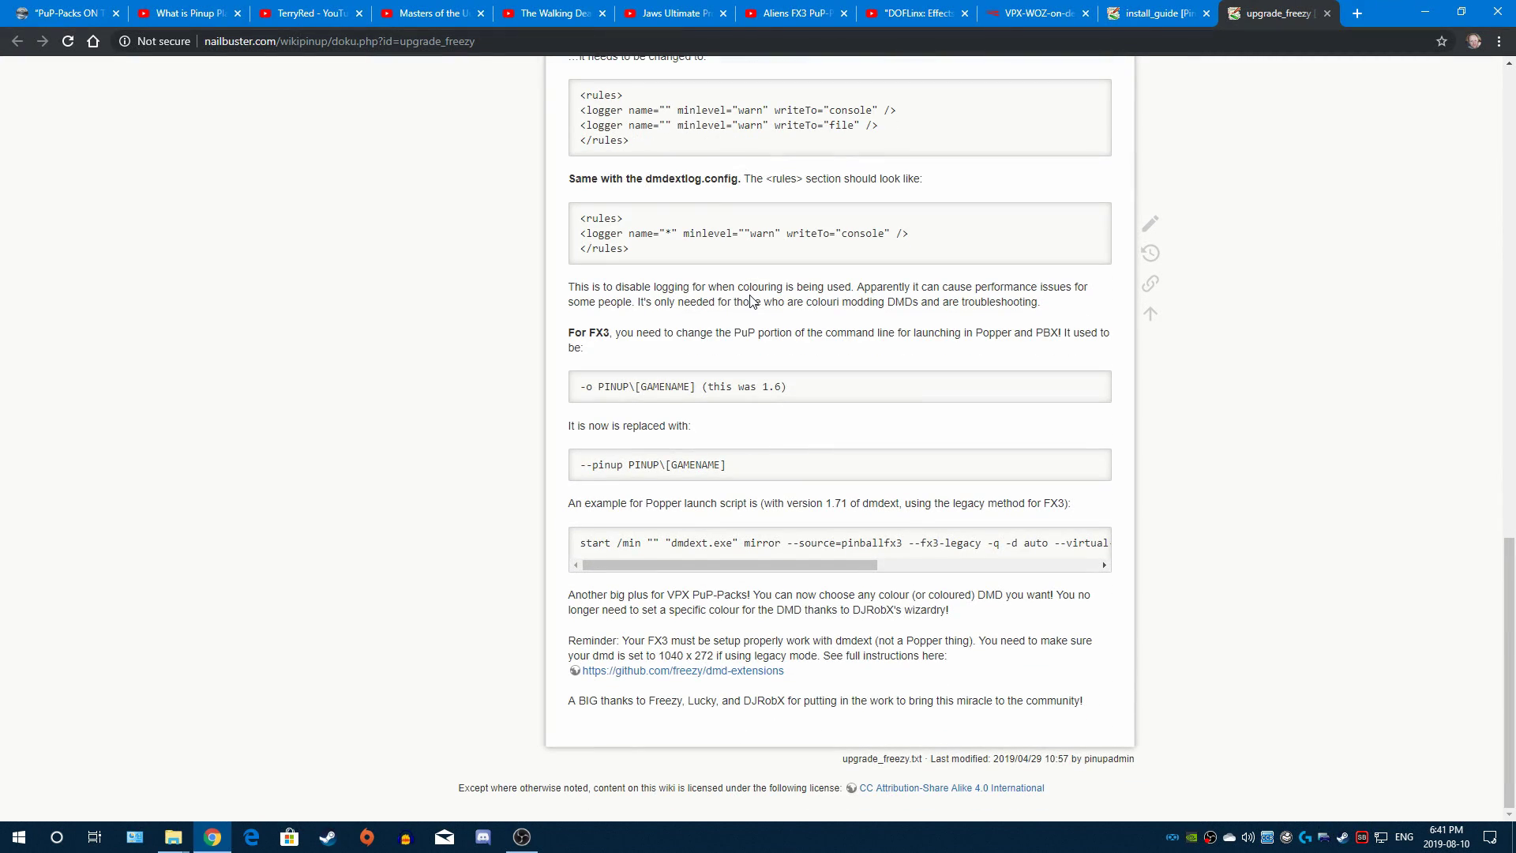
pyautogui.scroll(8, 838, 394)
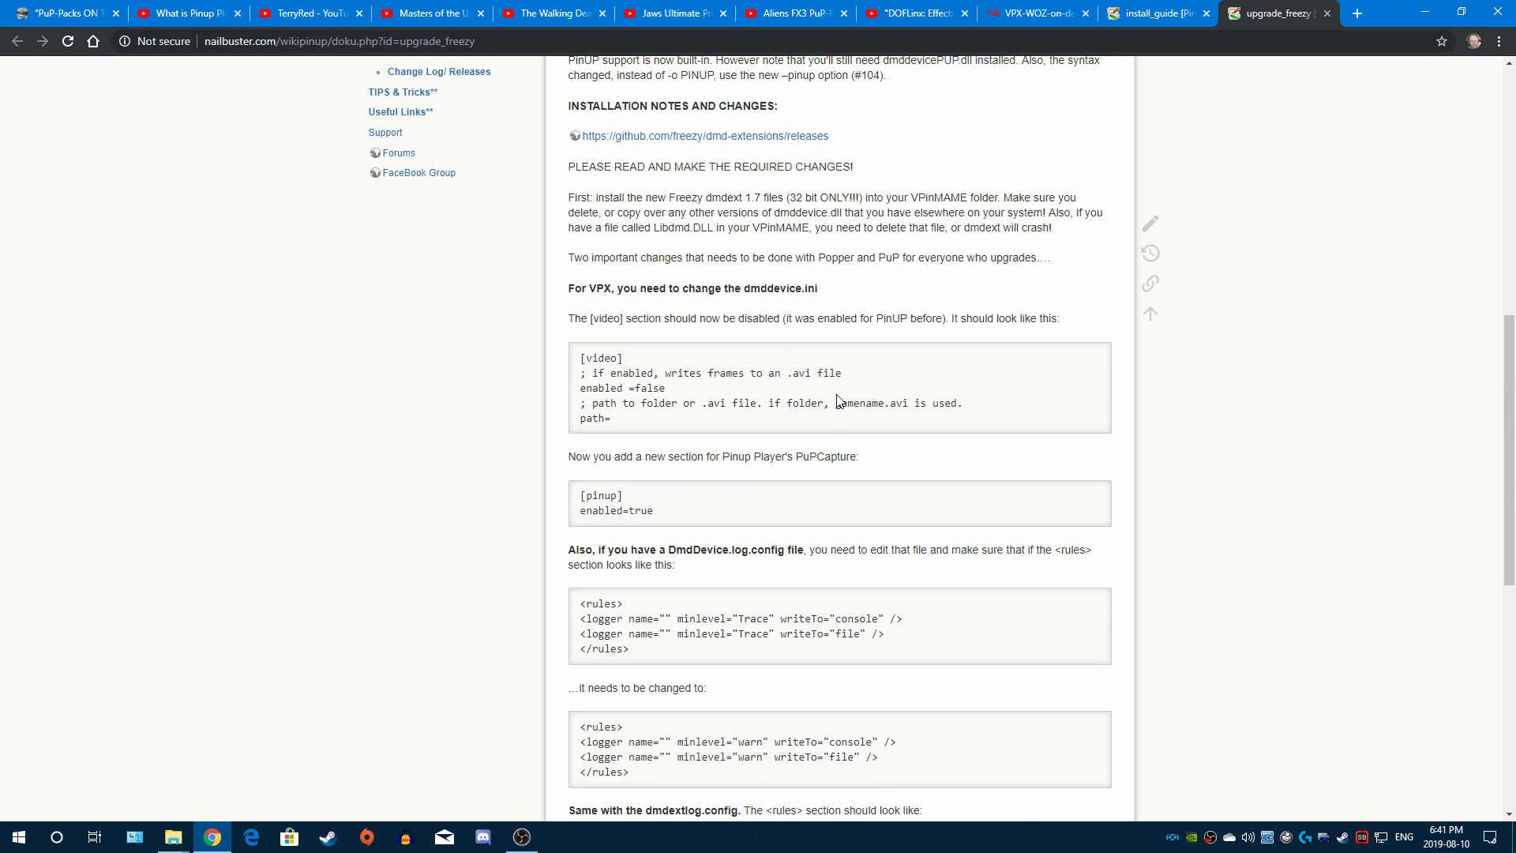
pyautogui.scroll(4, 841, 402)
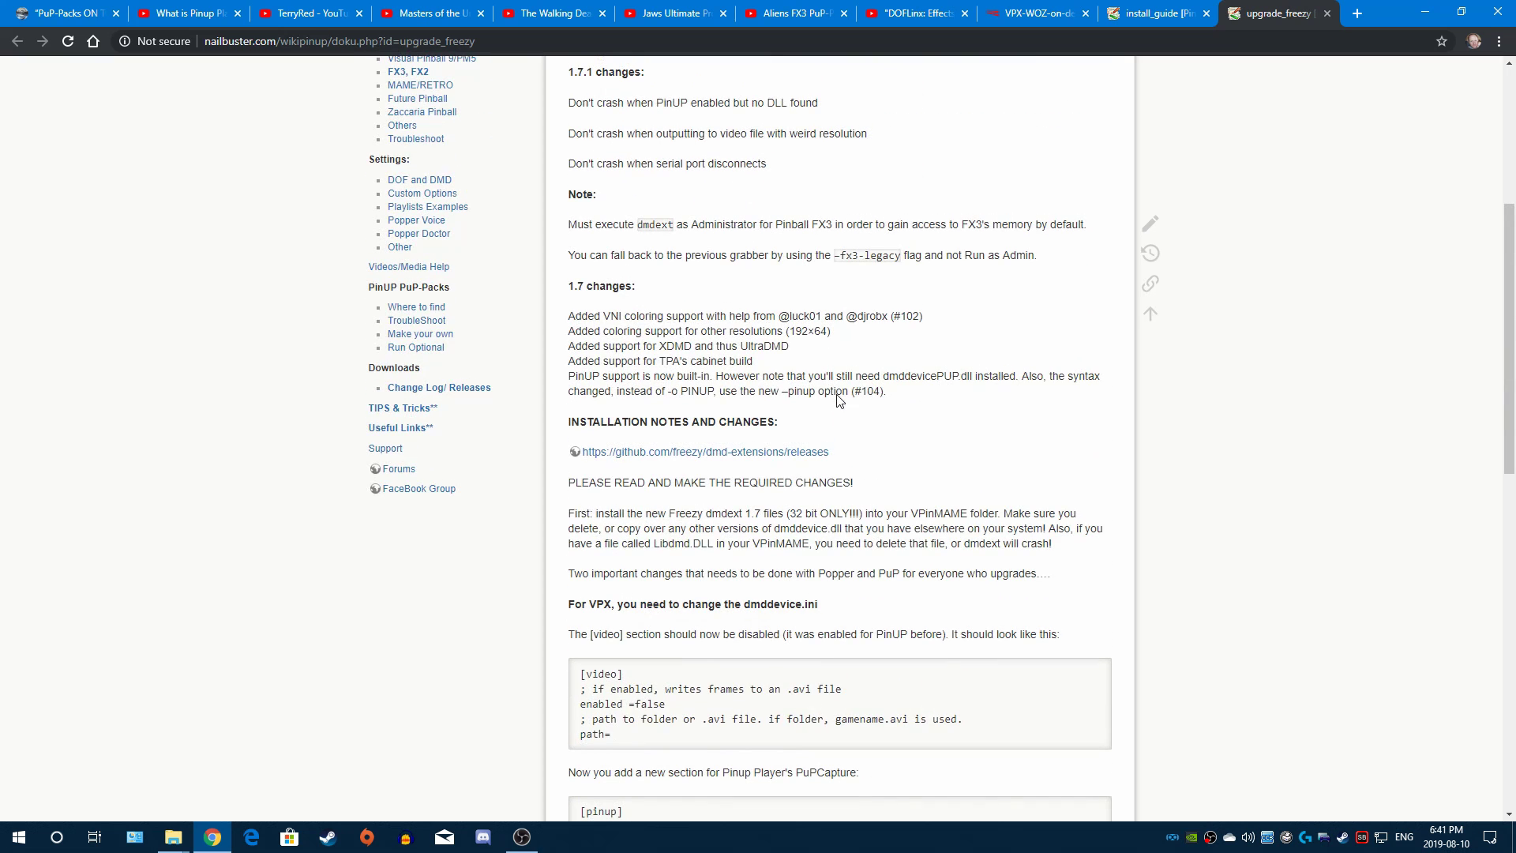
pyautogui.click(719, 456)
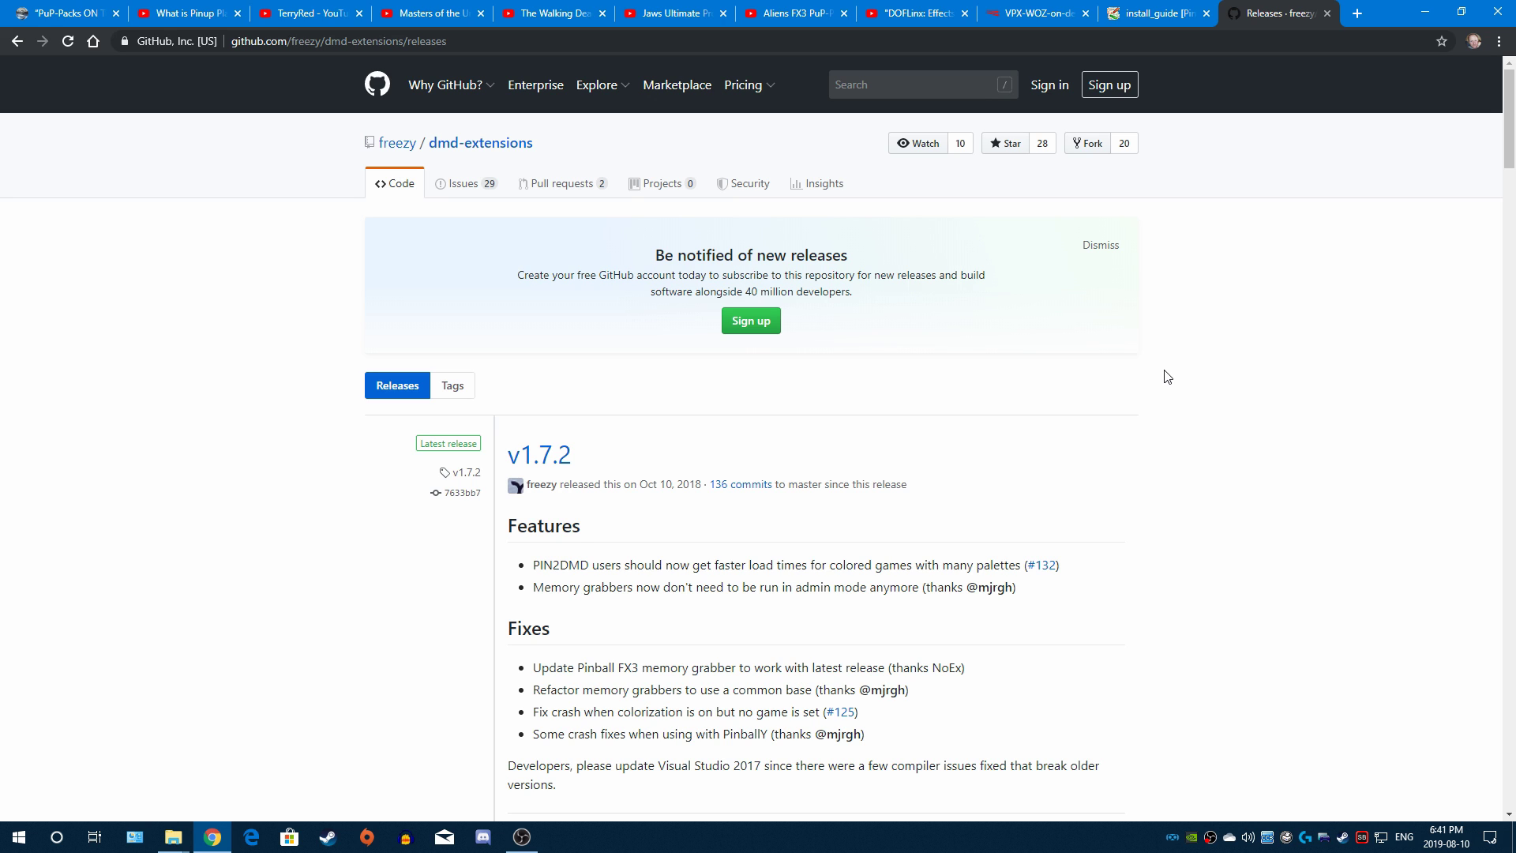
# Step: Check the DMDExt version in the install guide and open the v1.7.1 release with its assets on the dmd-extensions releases page
pyautogui.scroll(-3, 1167, 377)
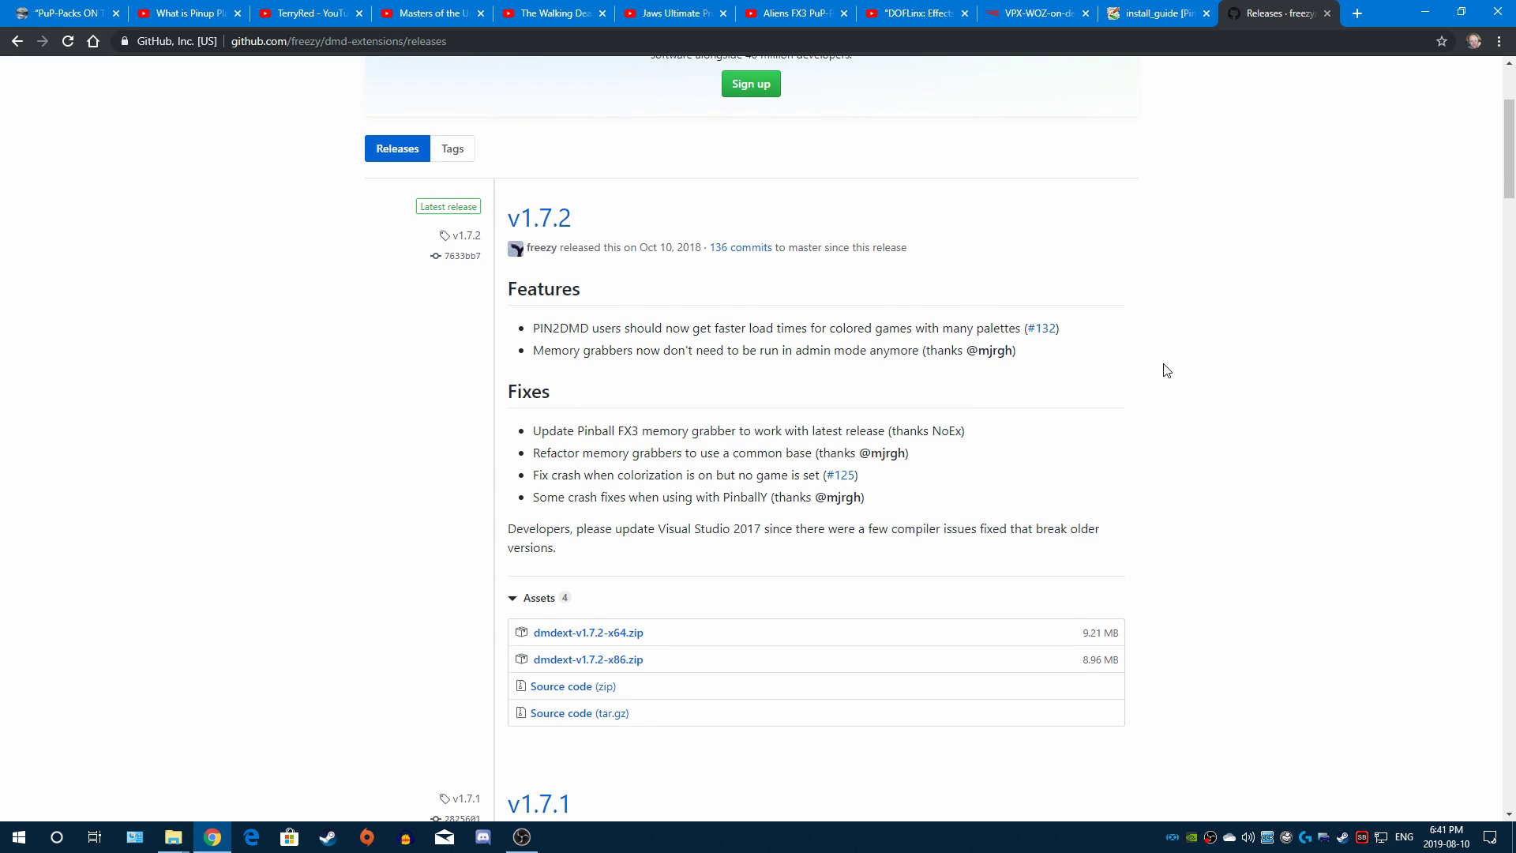
pyautogui.click(1157, 12)
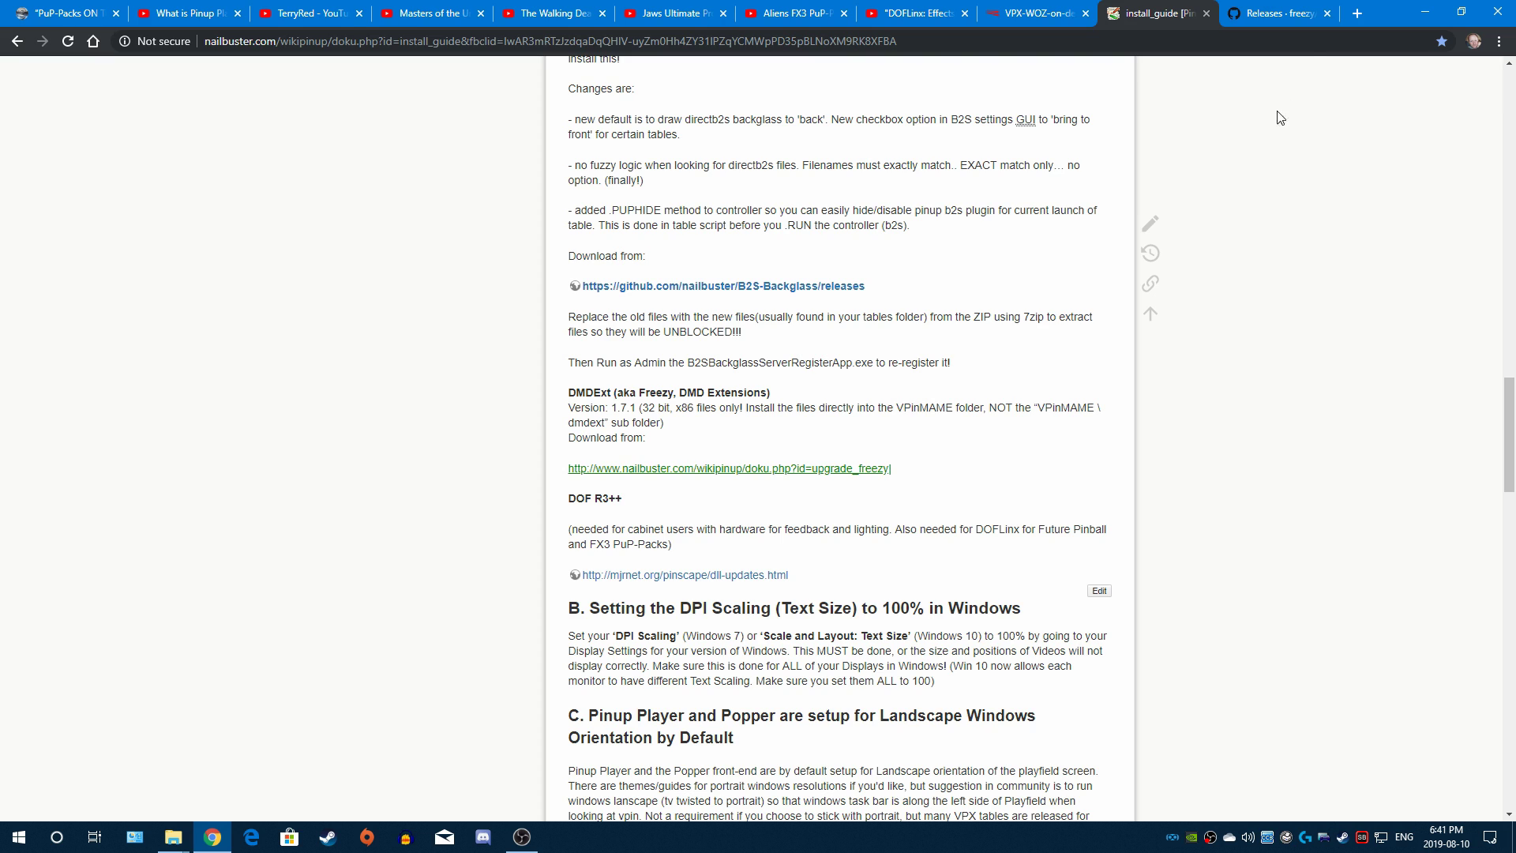
pyautogui.click(1279, 13)
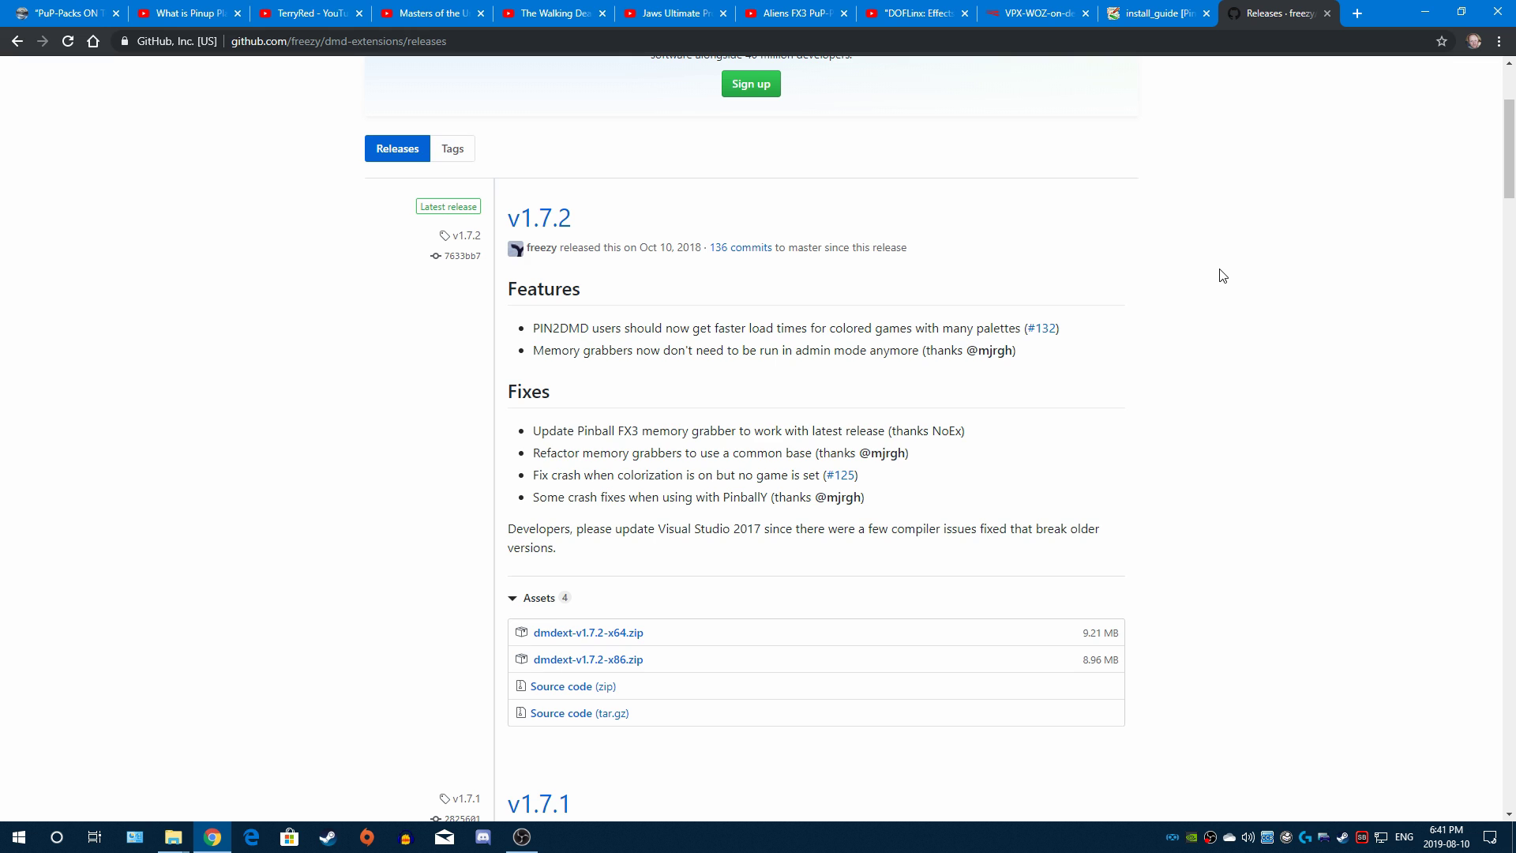
pyautogui.scroll(-3, 1223, 275)
pyautogui.scroll(-2, 1277, 368)
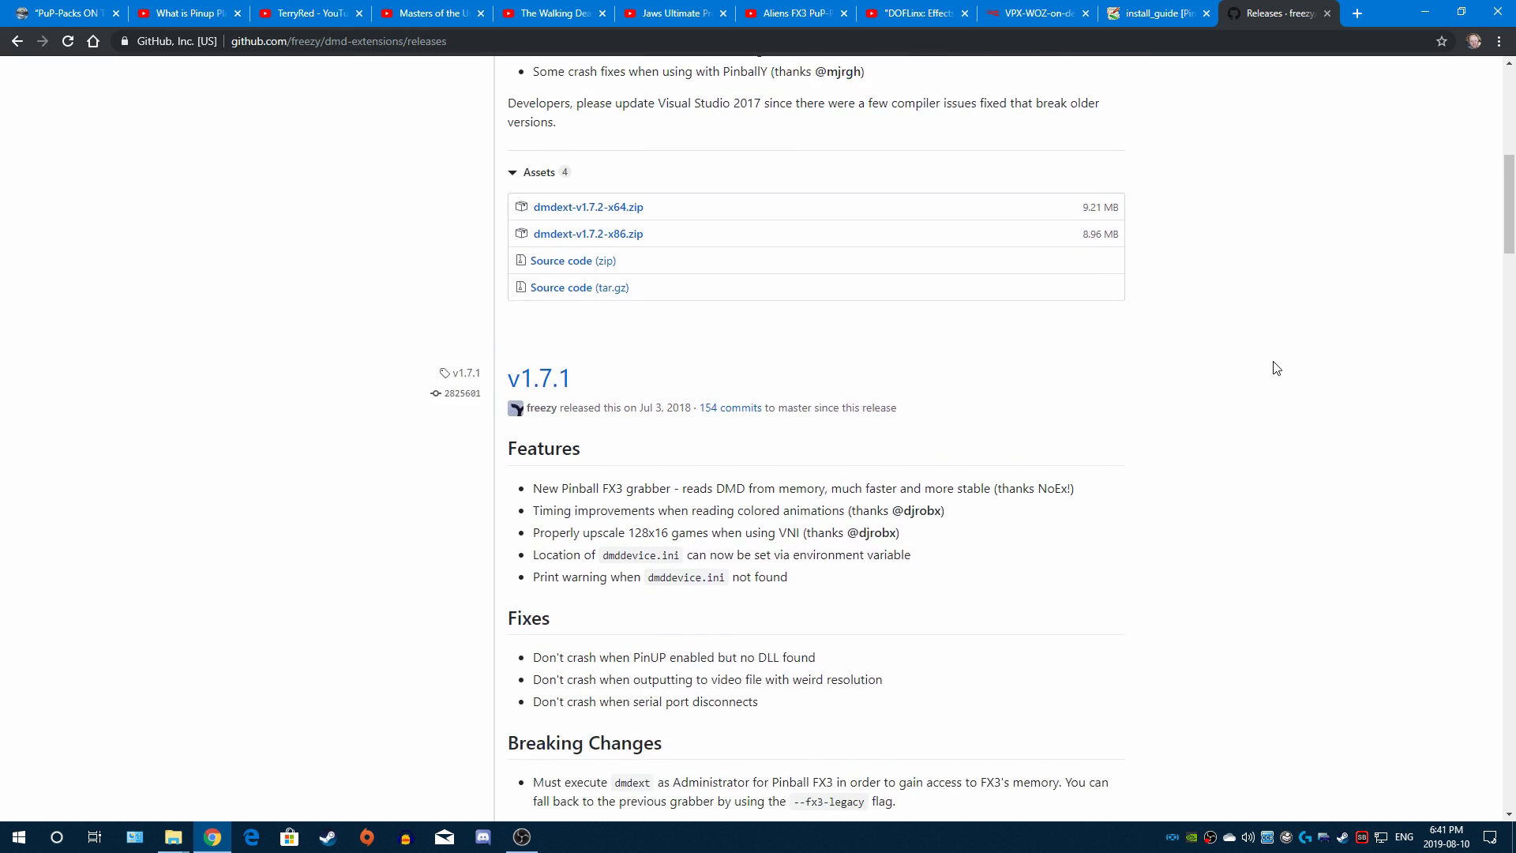
pyautogui.scroll(-1, 1277, 368)
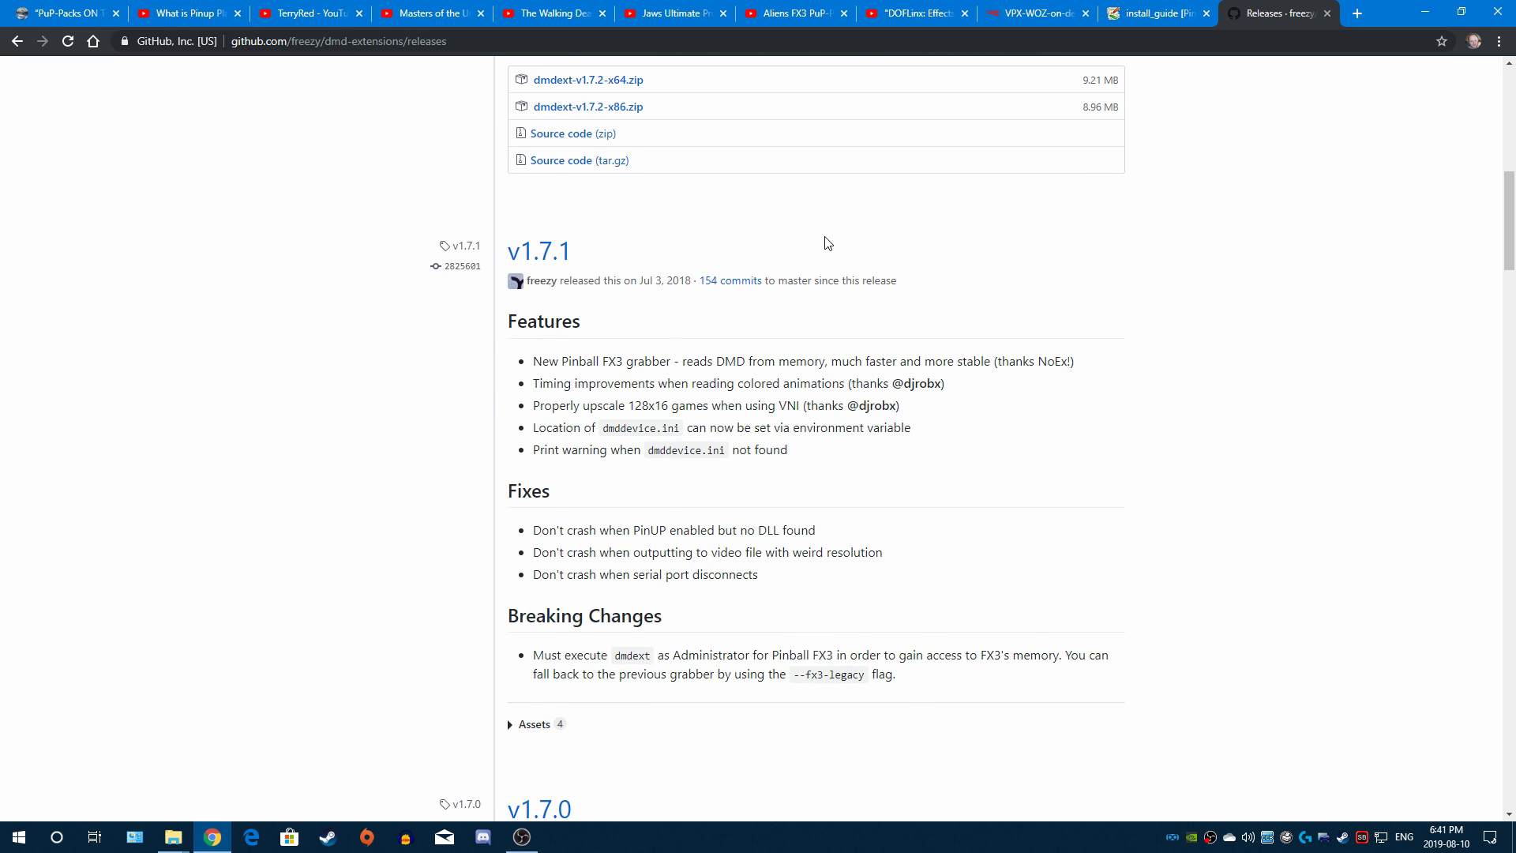
pyautogui.click(541, 255)
pyautogui.scroll(-5, 765, 315)
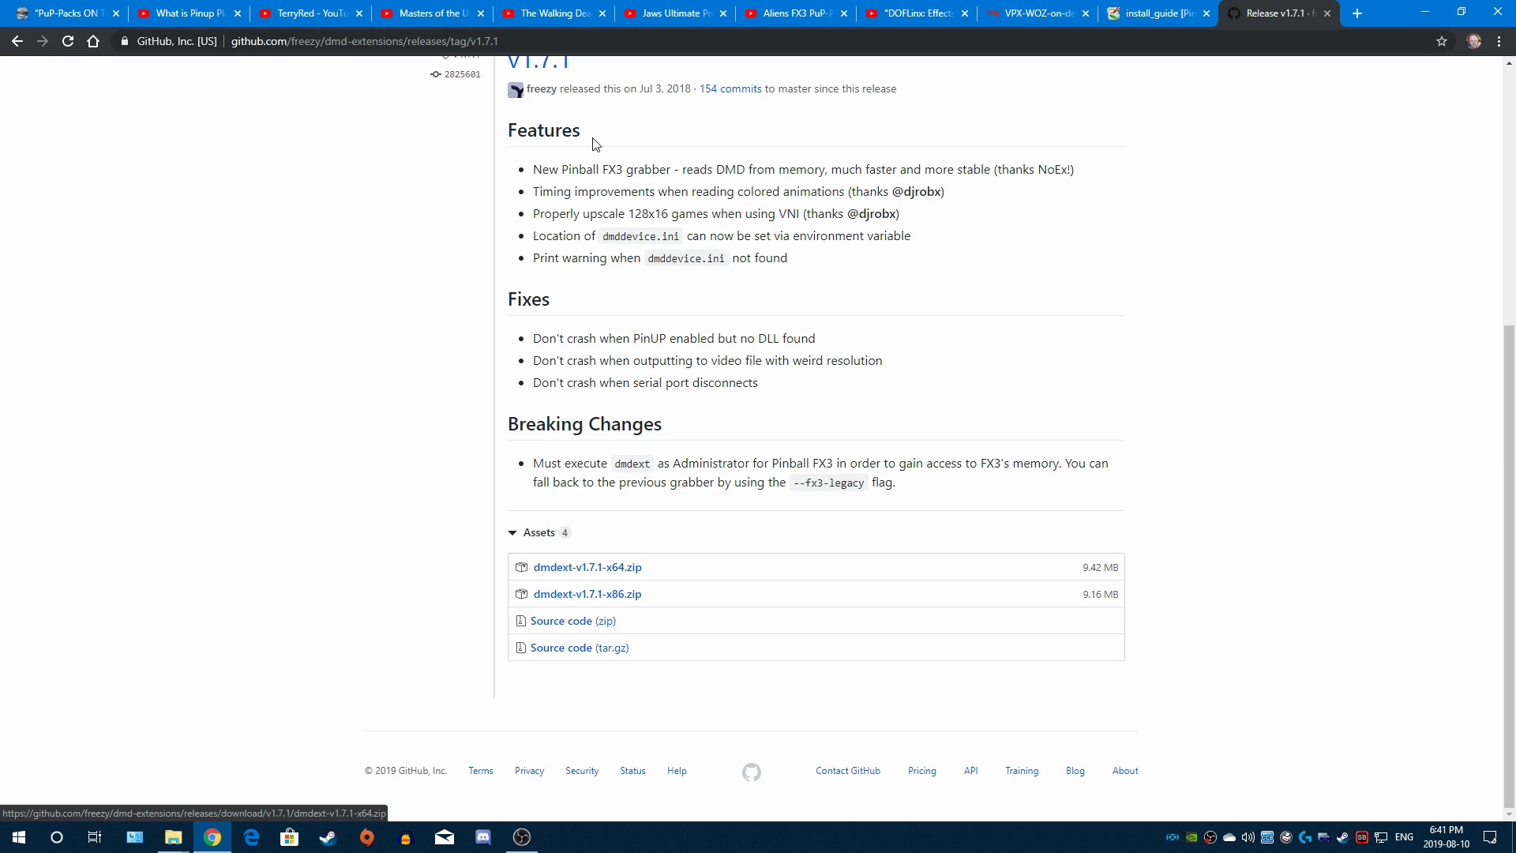
# Step: Download dmdext-v1.7.1-x86.zip into the Virtual Pinball Essentials folder and open the archive
pyautogui.click(552, 12)
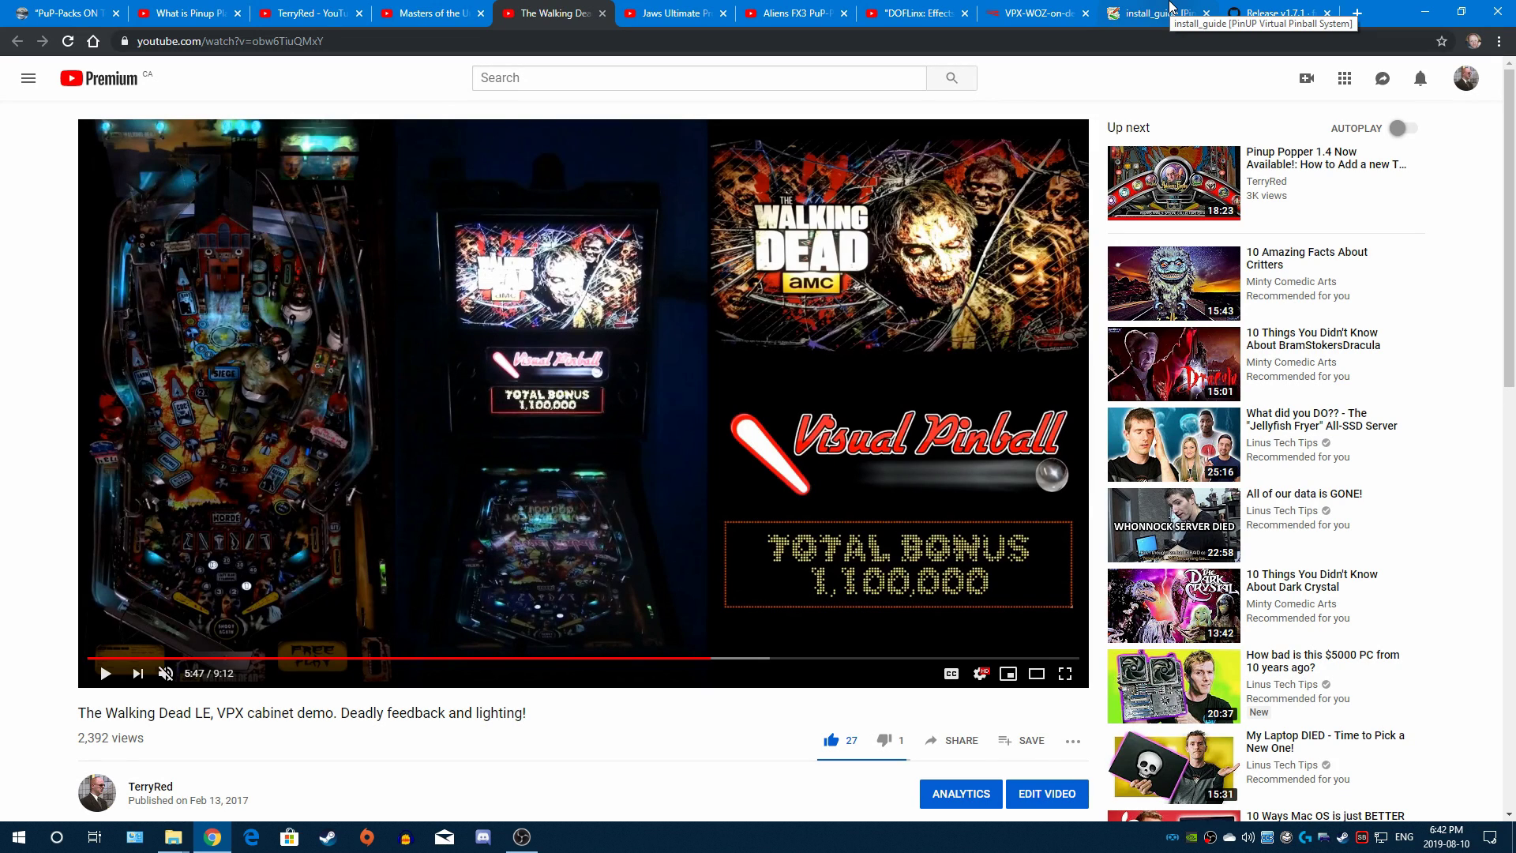
pyautogui.click(1273, 10)
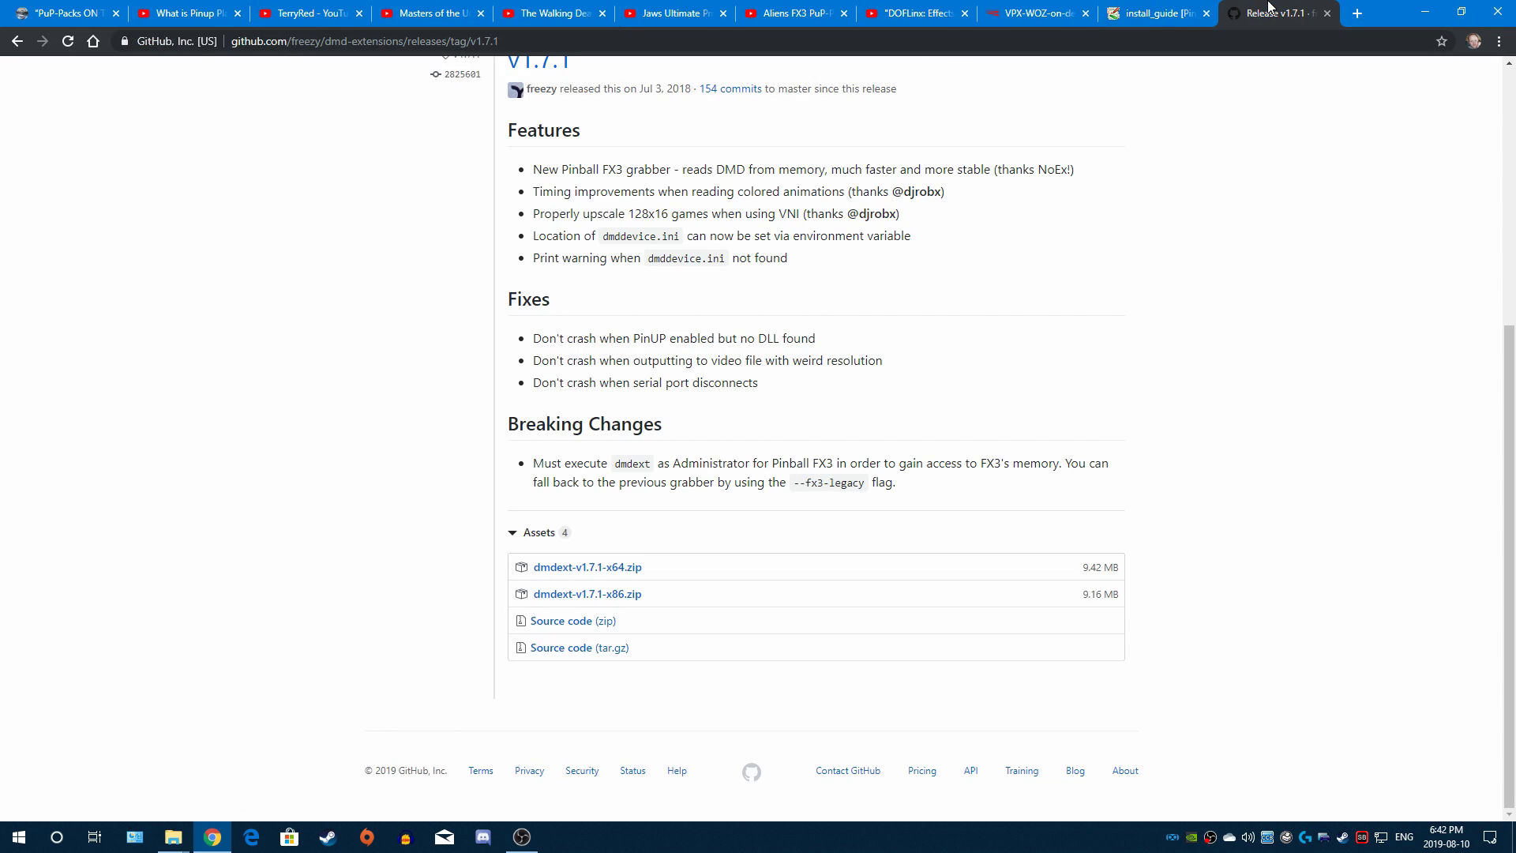
pyautogui.click(632, 602)
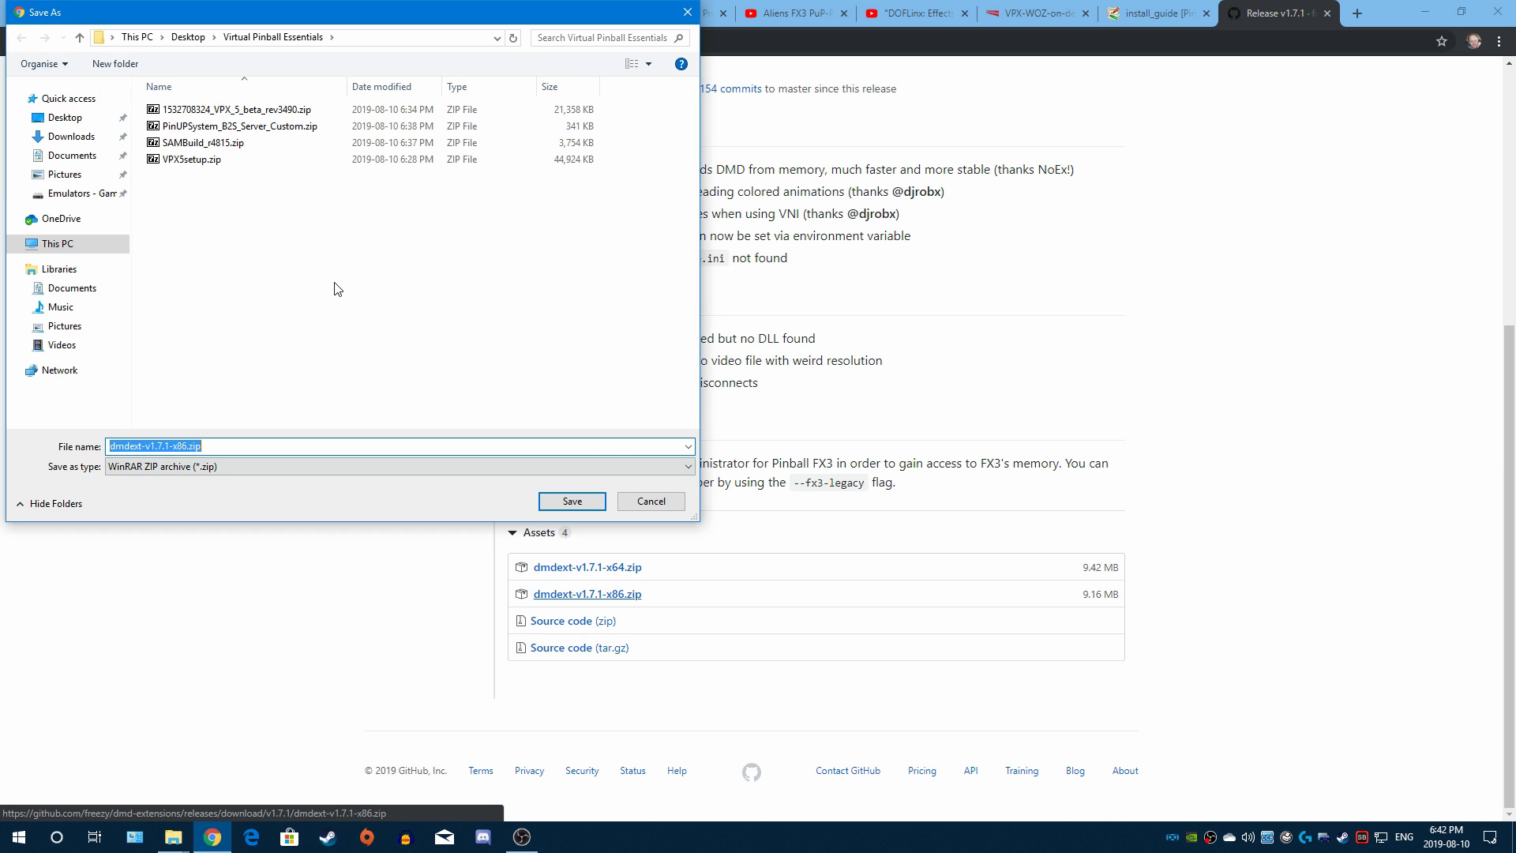
pyautogui.click(554, 504)
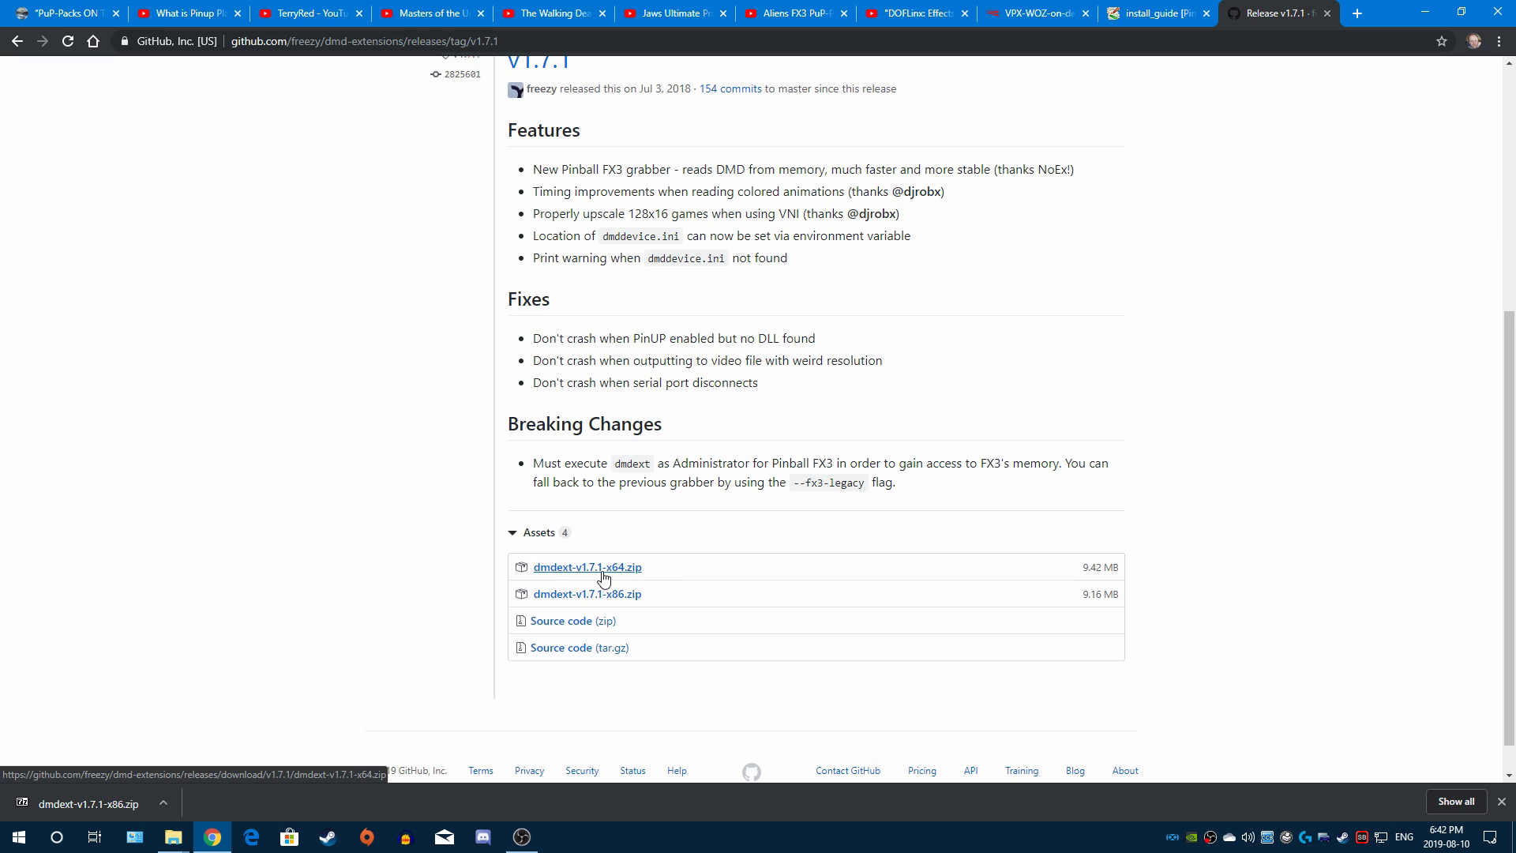
pyautogui.click(92, 794)
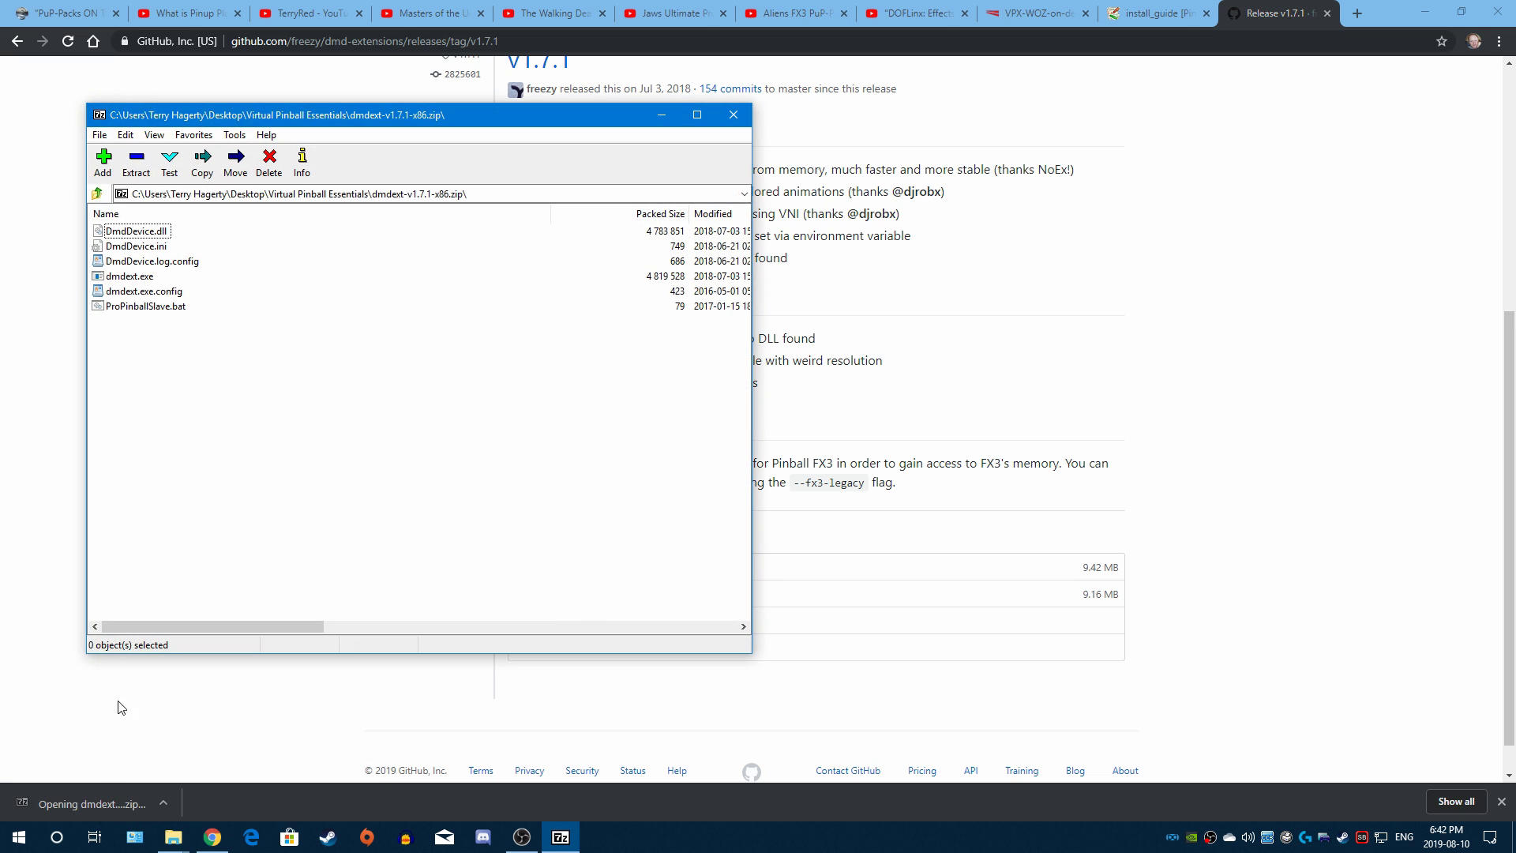
# Step: Minimise the browser and change the Tables folder window to the VPinMAME folder in Visual Pinball
pyautogui.click(1421, 16)
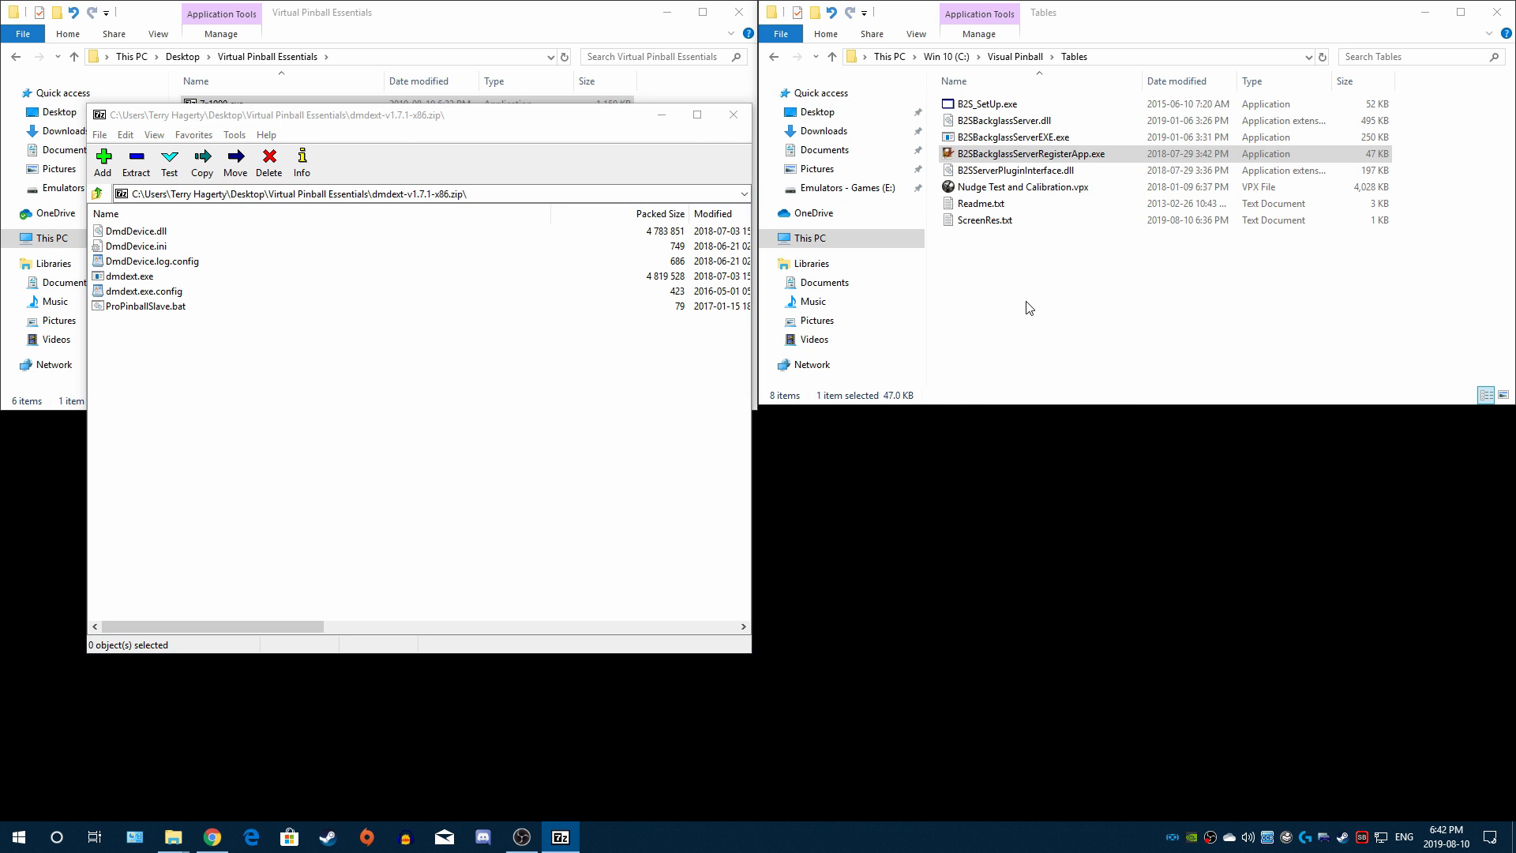
pyautogui.click(1029, 308)
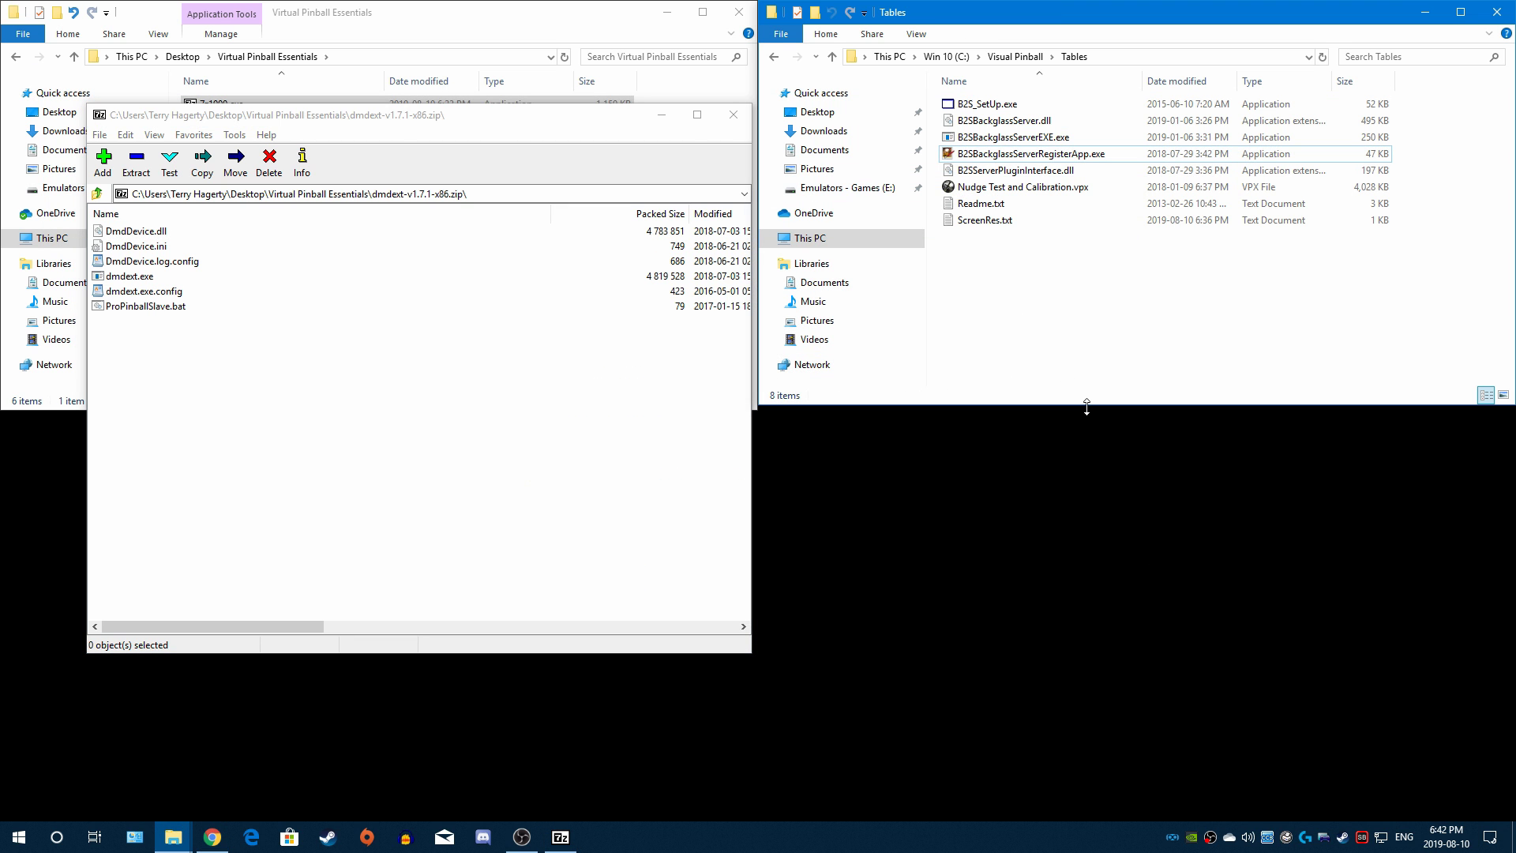
pyautogui.click(1013, 57)
pyautogui.doubleClick(983, 188)
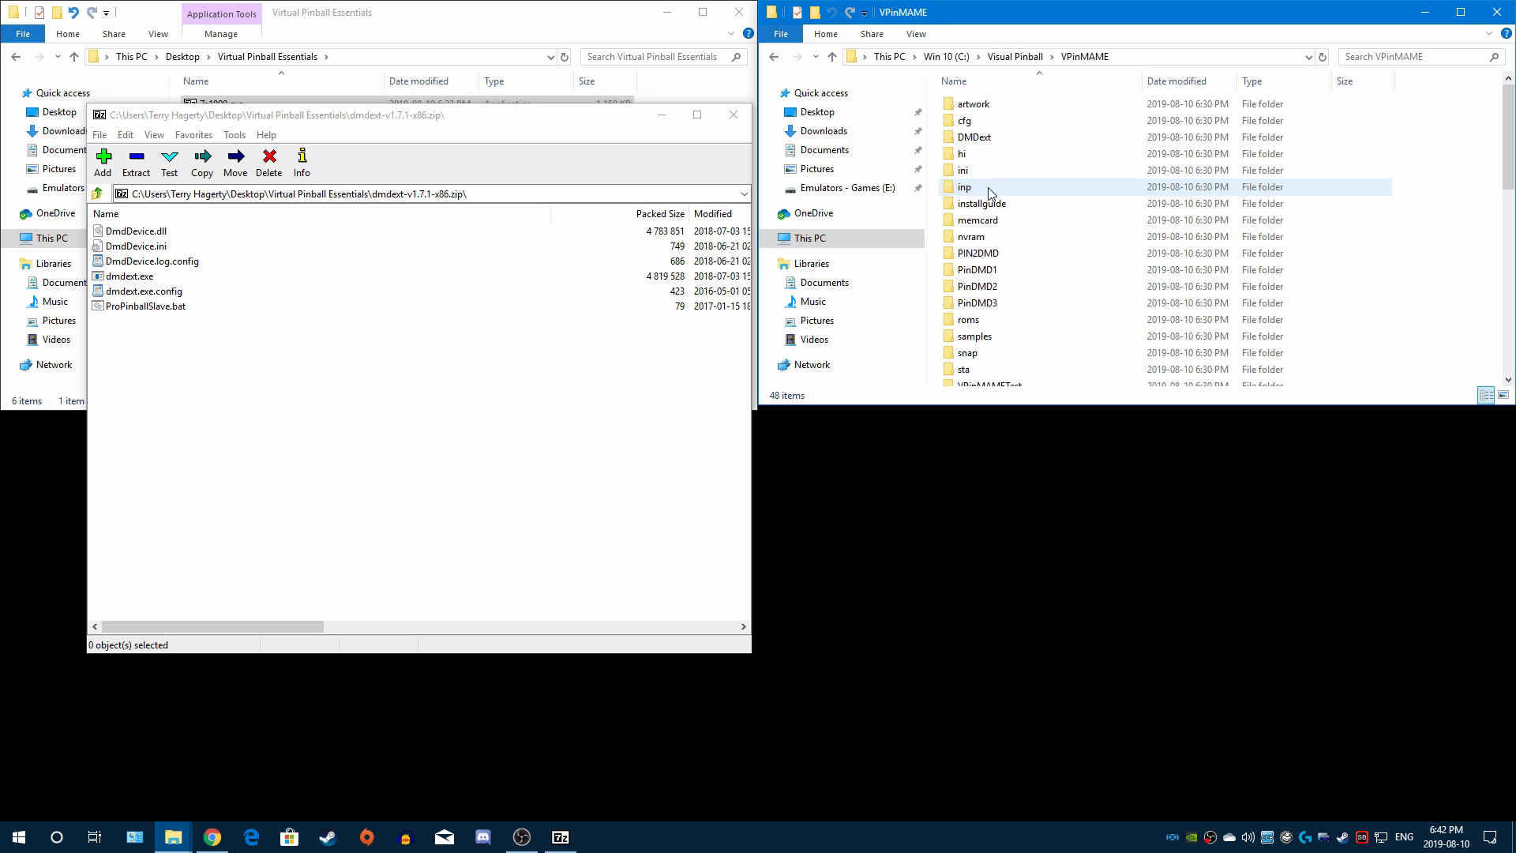
# Step: Check the DMDext folder inside VPinMAME and delete it
pyautogui.doubleClick(970, 140)
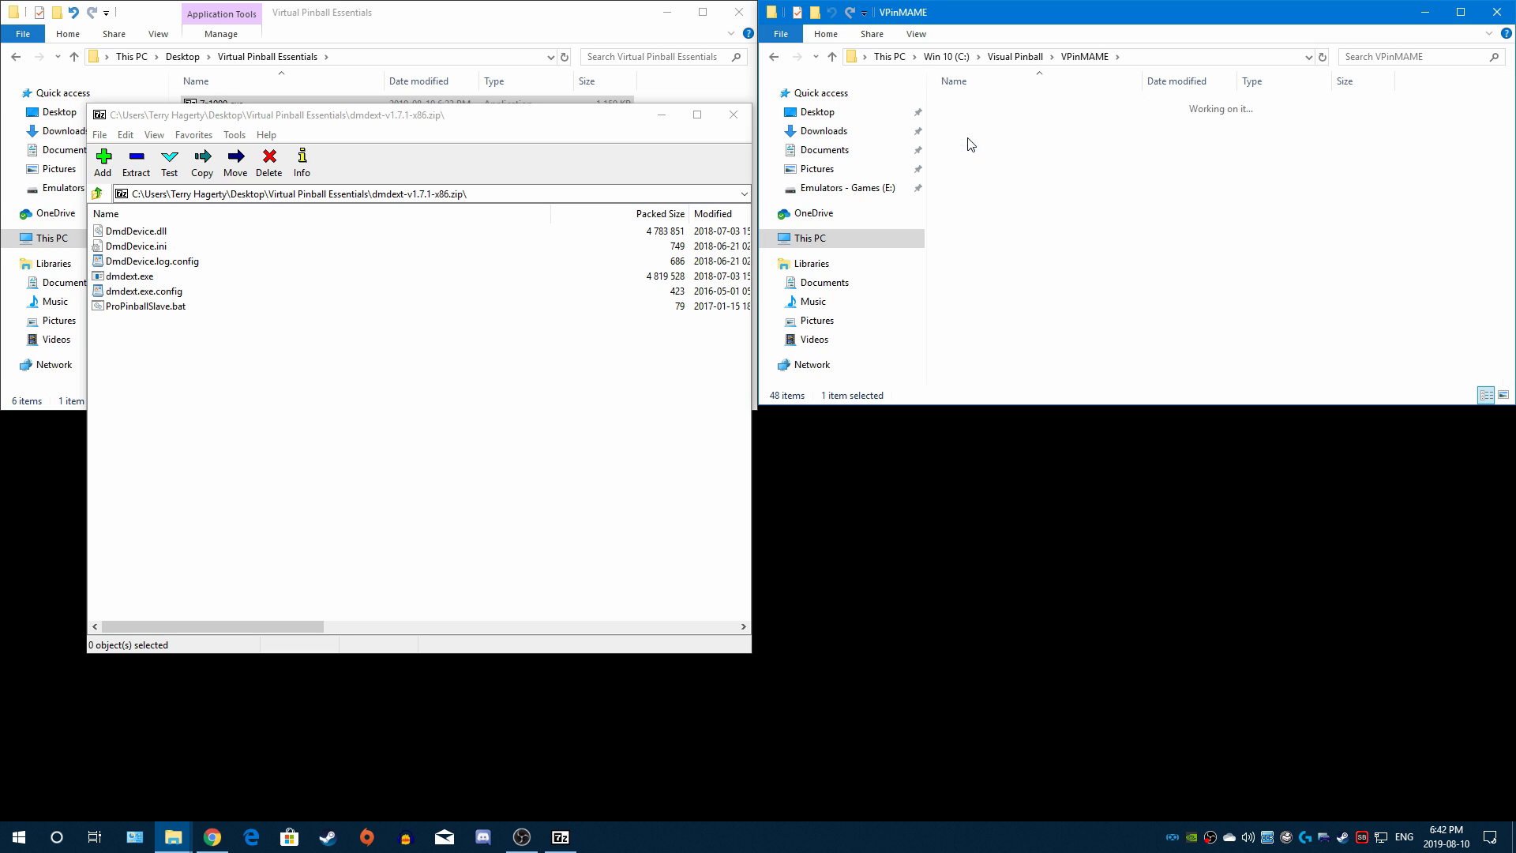
pyautogui.click(776, 56)
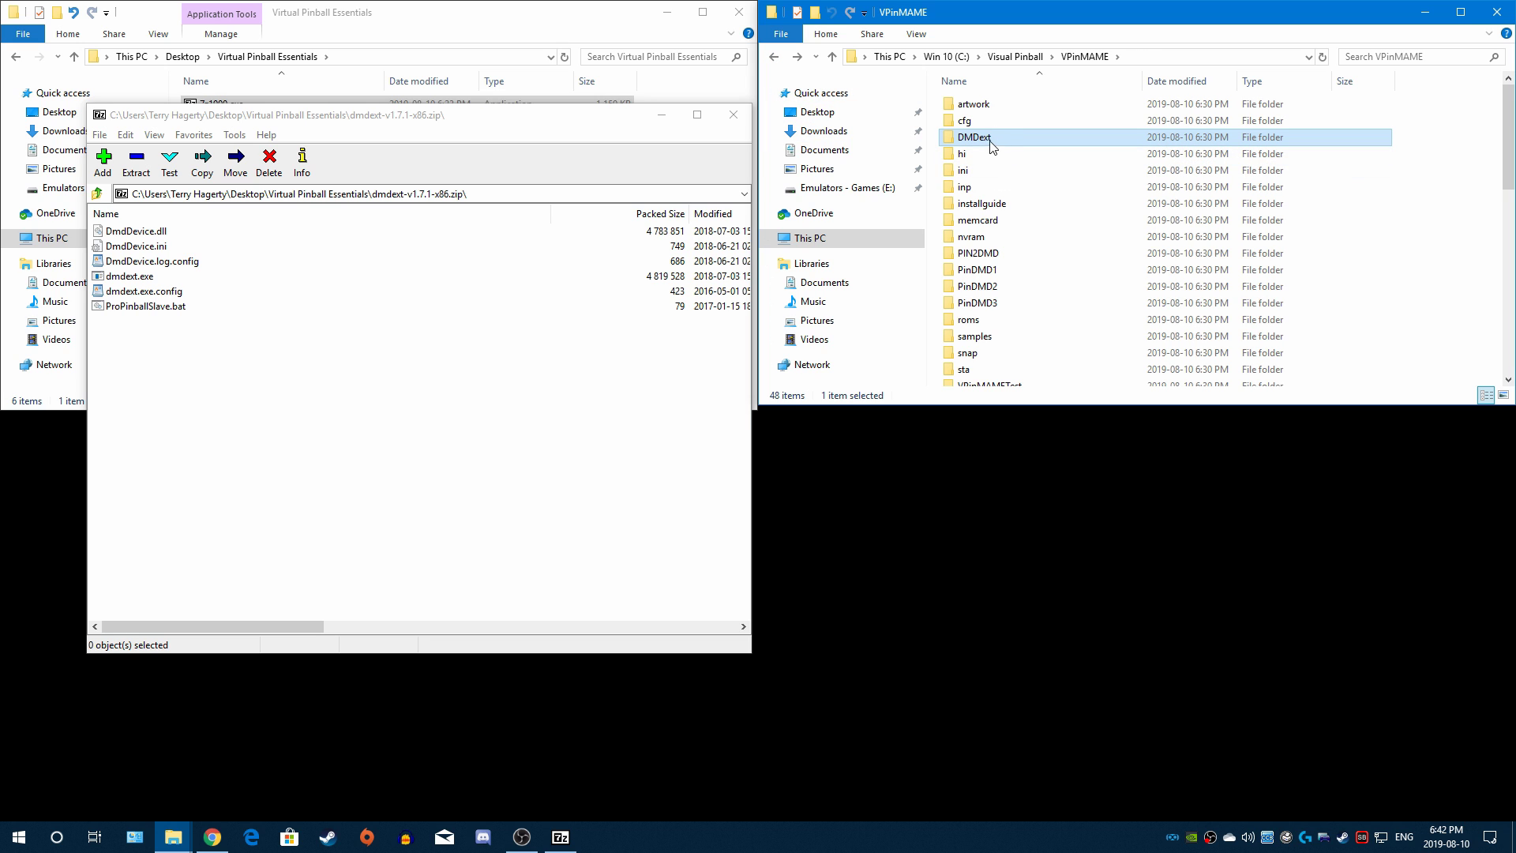
pyautogui.rightClick(988, 139)
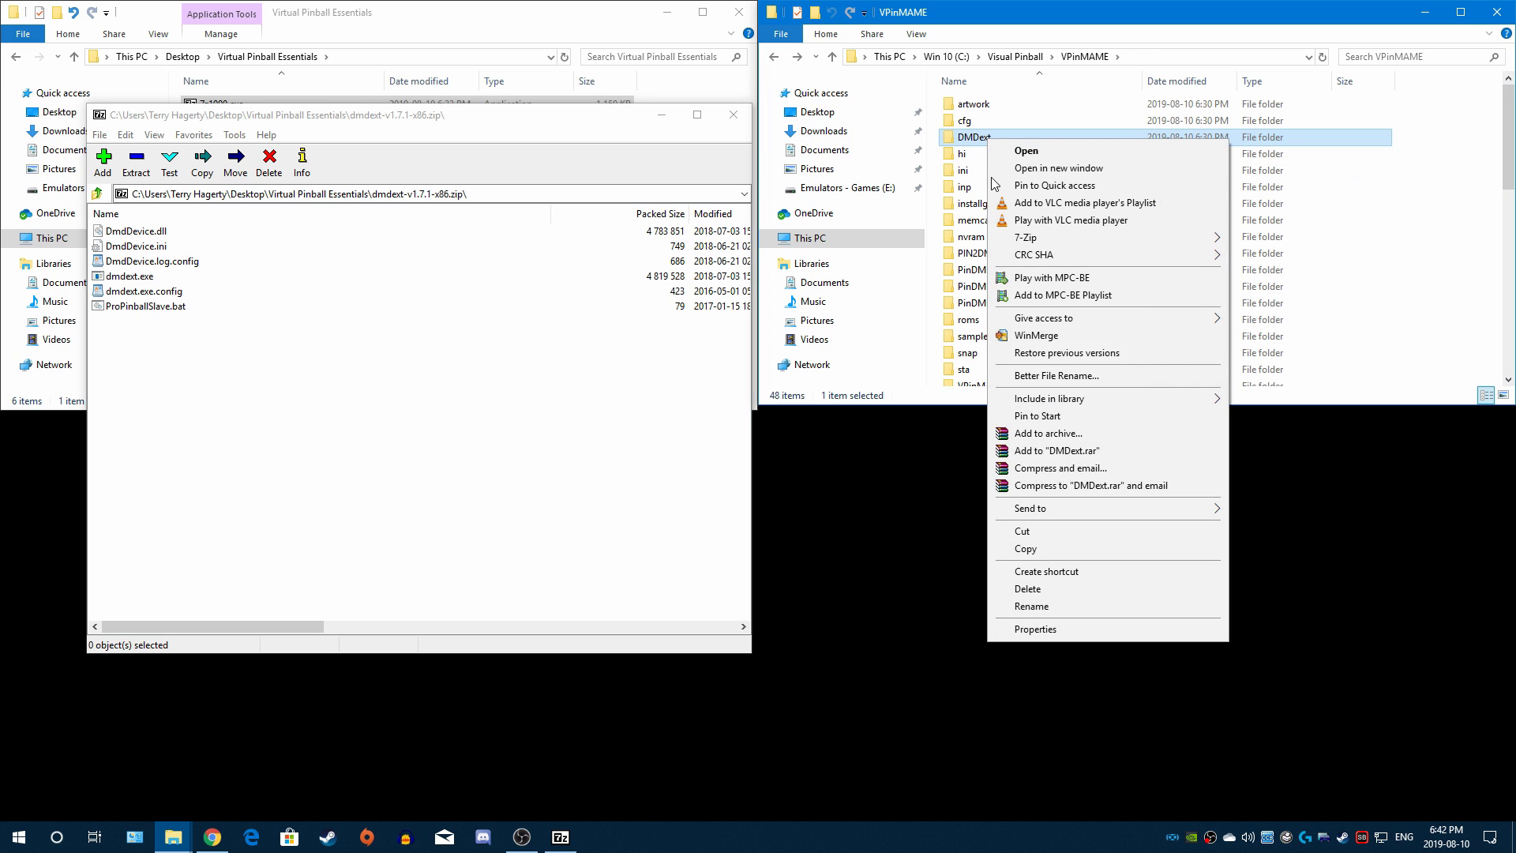
pyautogui.click(1069, 590)
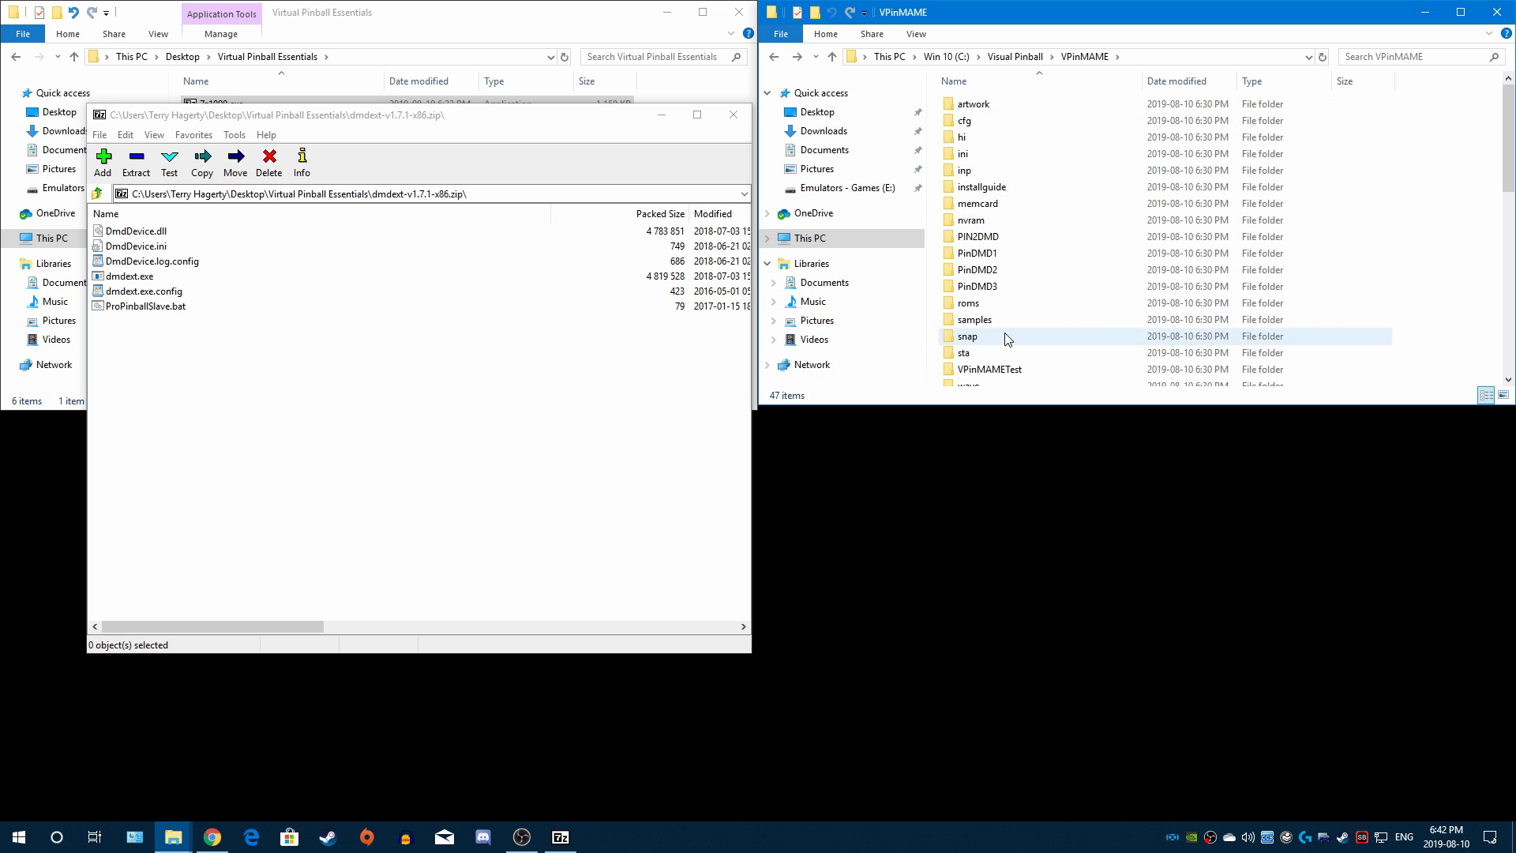
# Step: Point out dmdext.exe among the archive's files and show the Aliens FX3 PuP-Pack video as an example of its use
pyautogui.click(136, 308)
pyautogui.hotkey('ctrl', 'a')
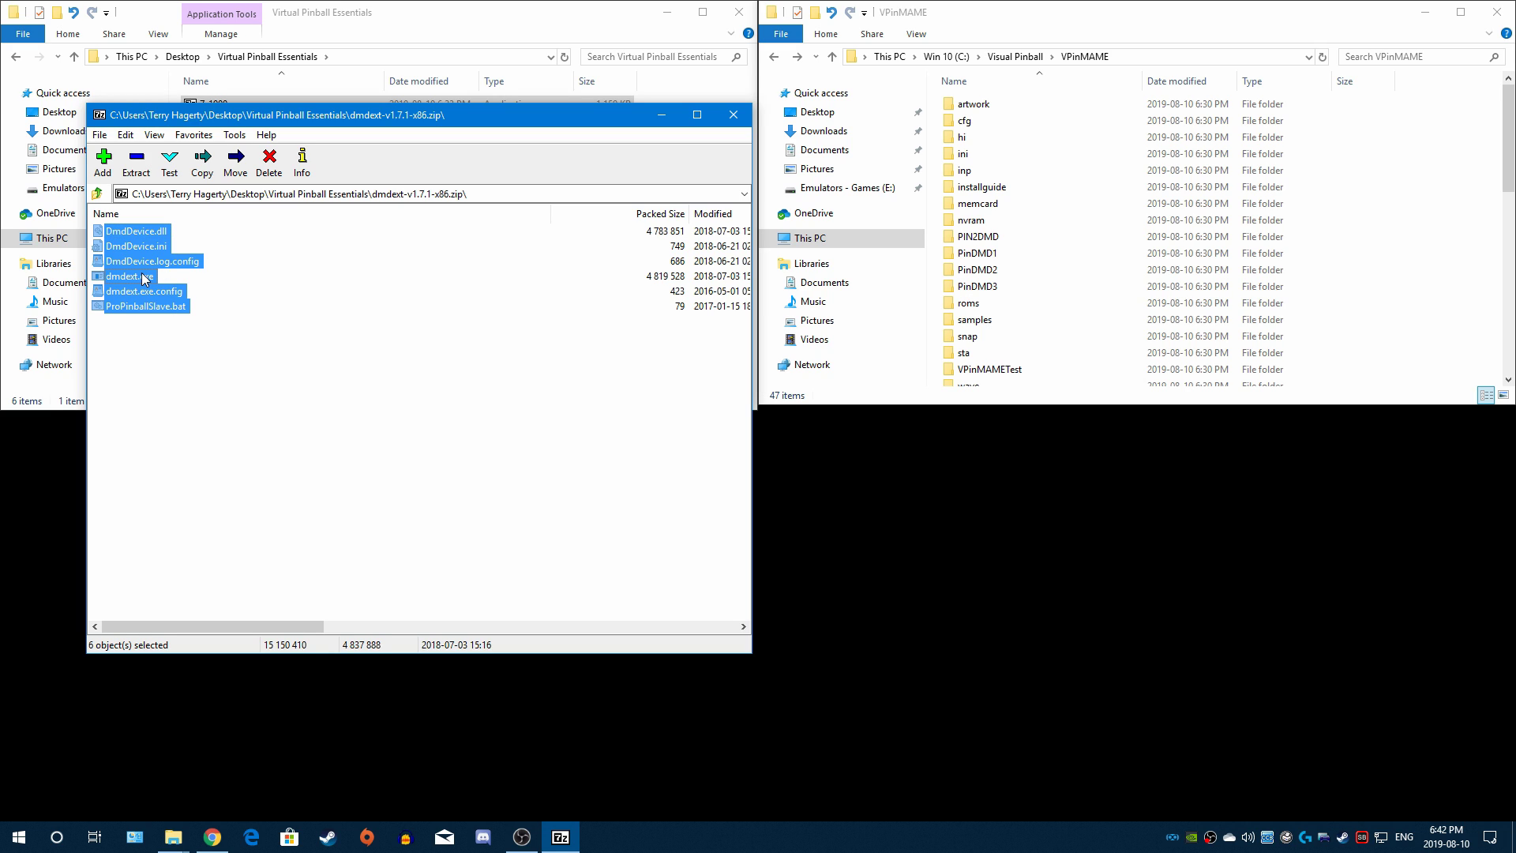
pyautogui.click(145, 314)
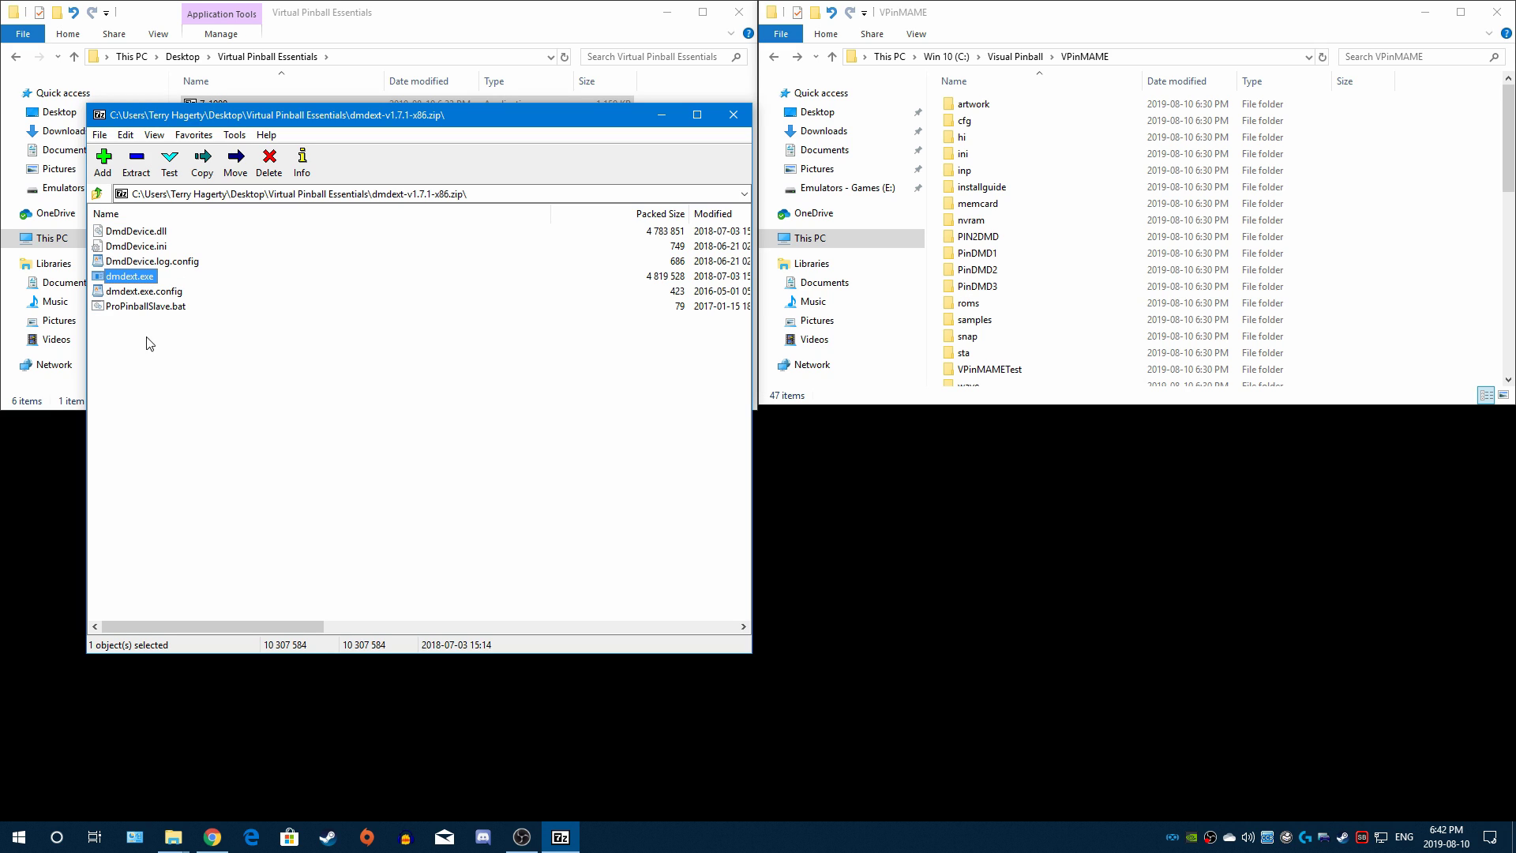
pyautogui.click(126, 276)
pyautogui.click(212, 837)
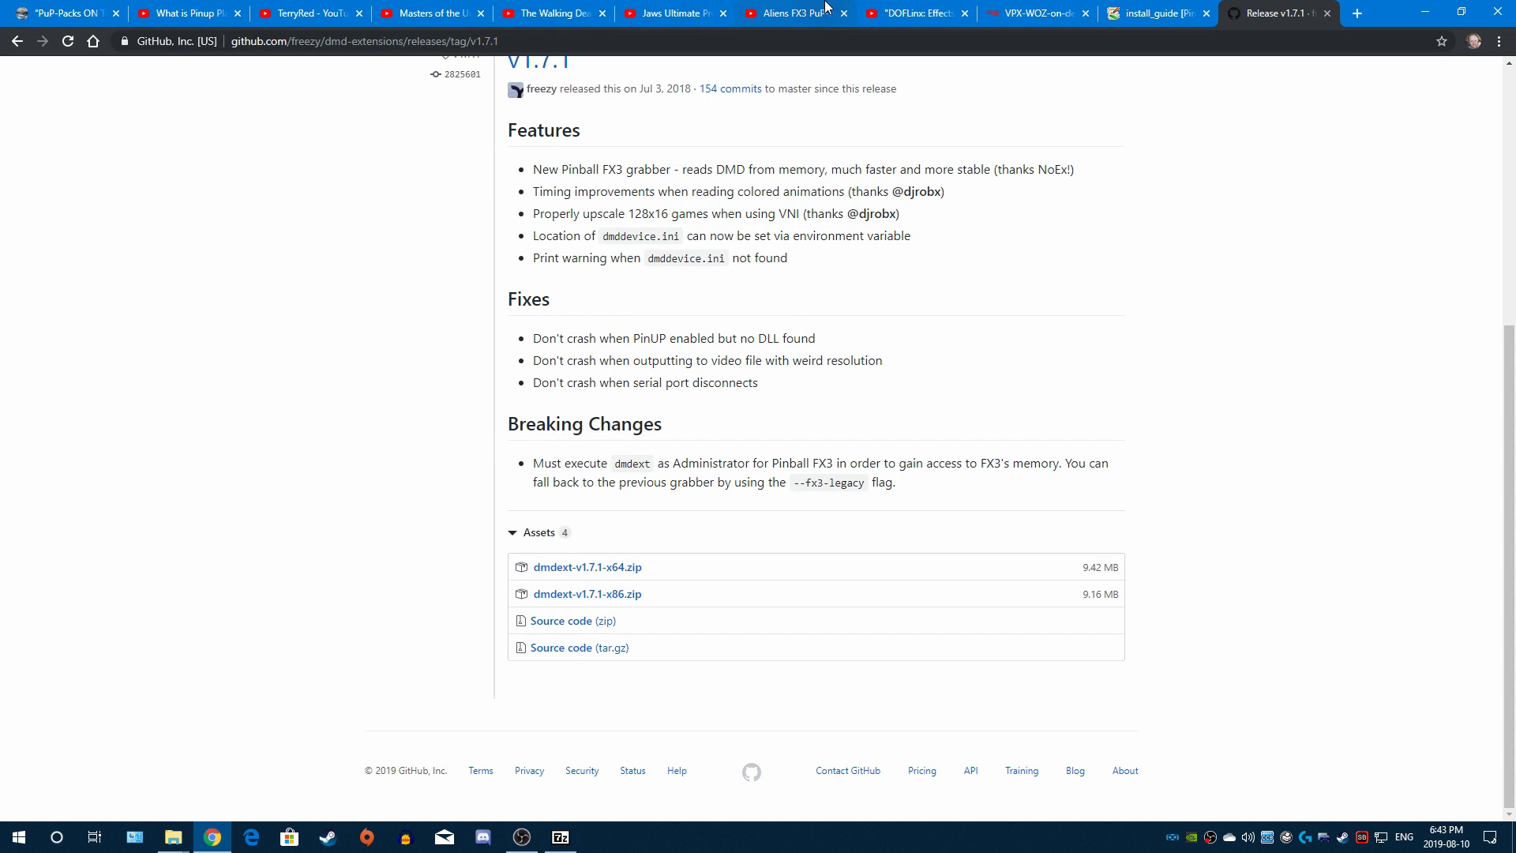
pyautogui.click(801, 7)
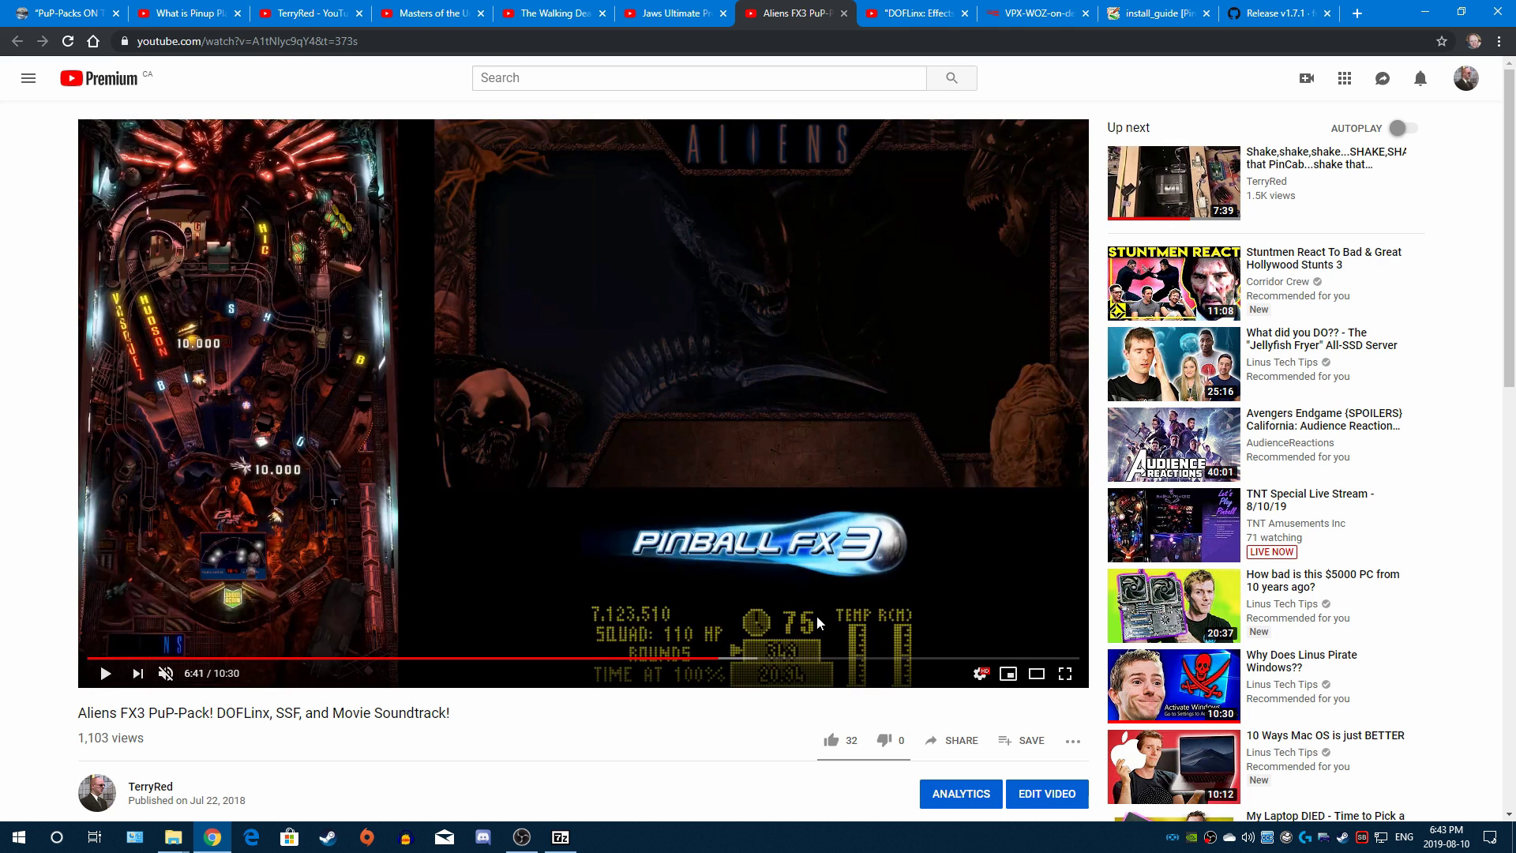
pyautogui.click(1425, 12)
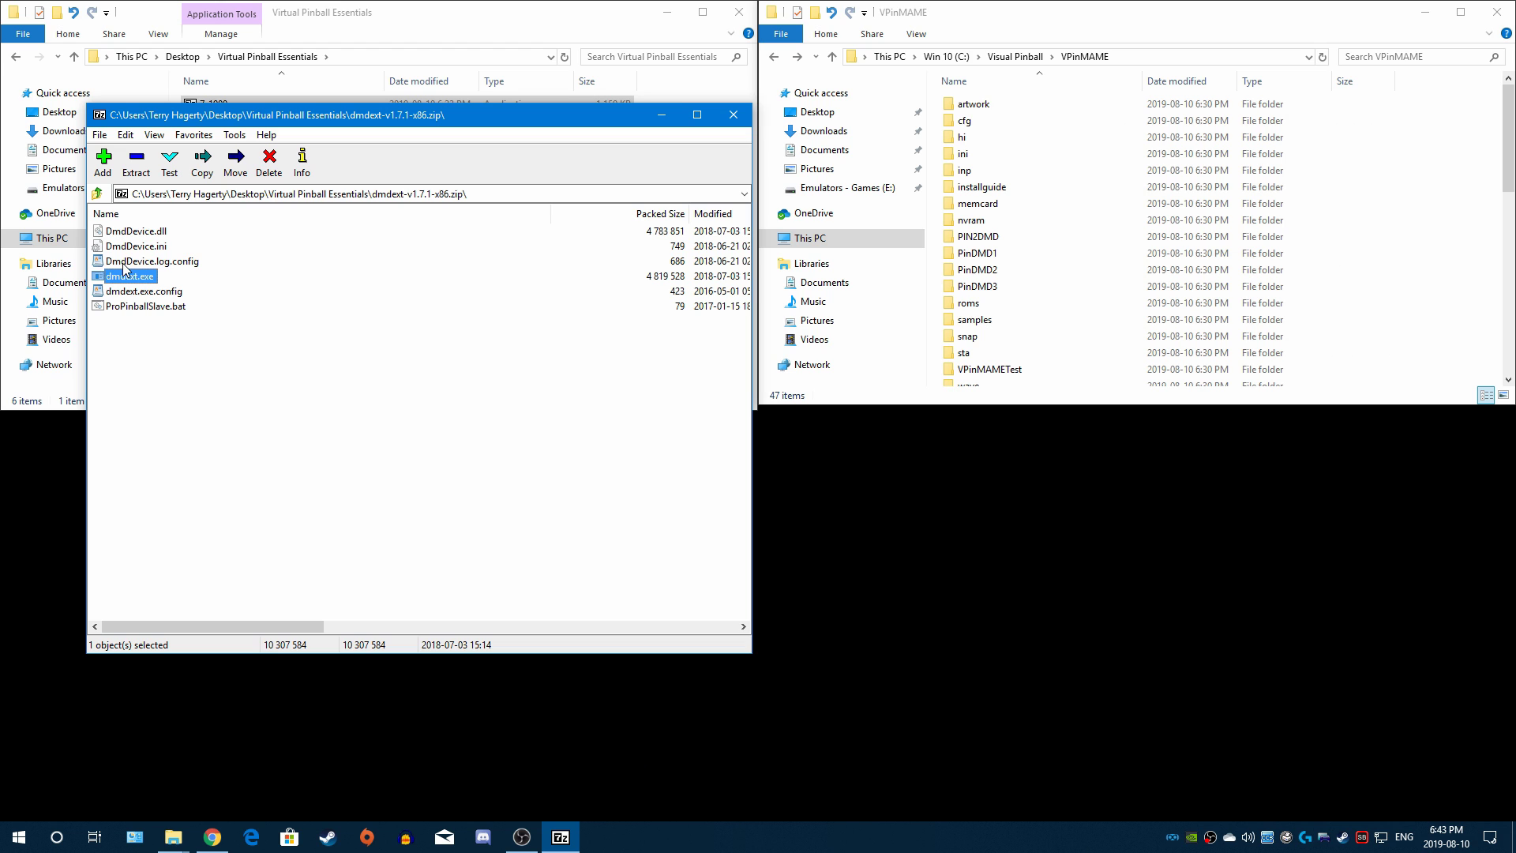
# Step: Point out DmdDevice.dll in the archive and compare the DMD displays in the Walking Dead, Jaws and Masters of the Universe videos
pyautogui.click(135, 233)
pyautogui.click(139, 248)
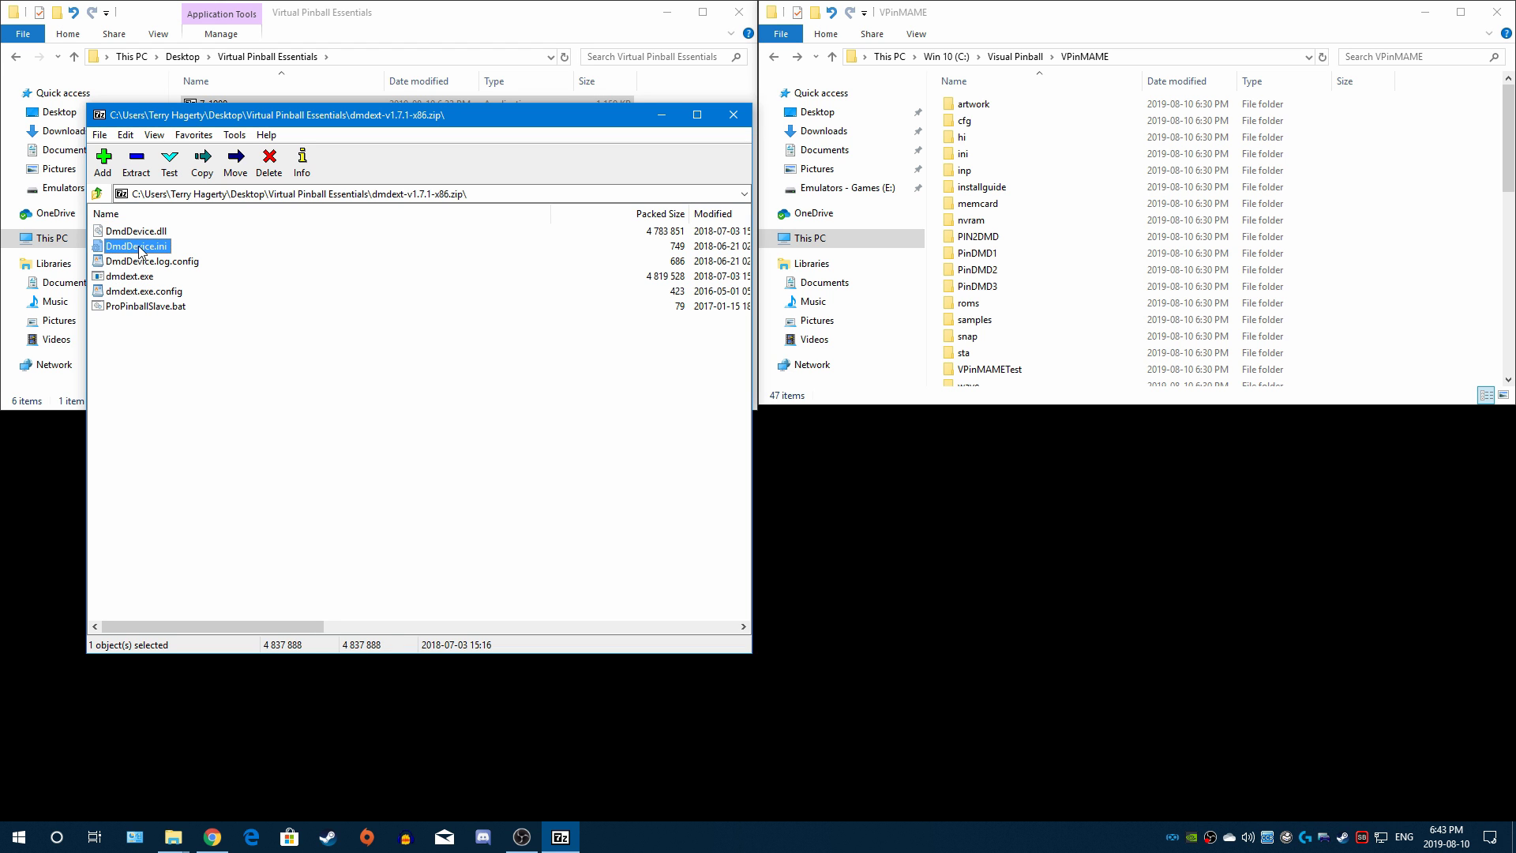
pyautogui.click(141, 233)
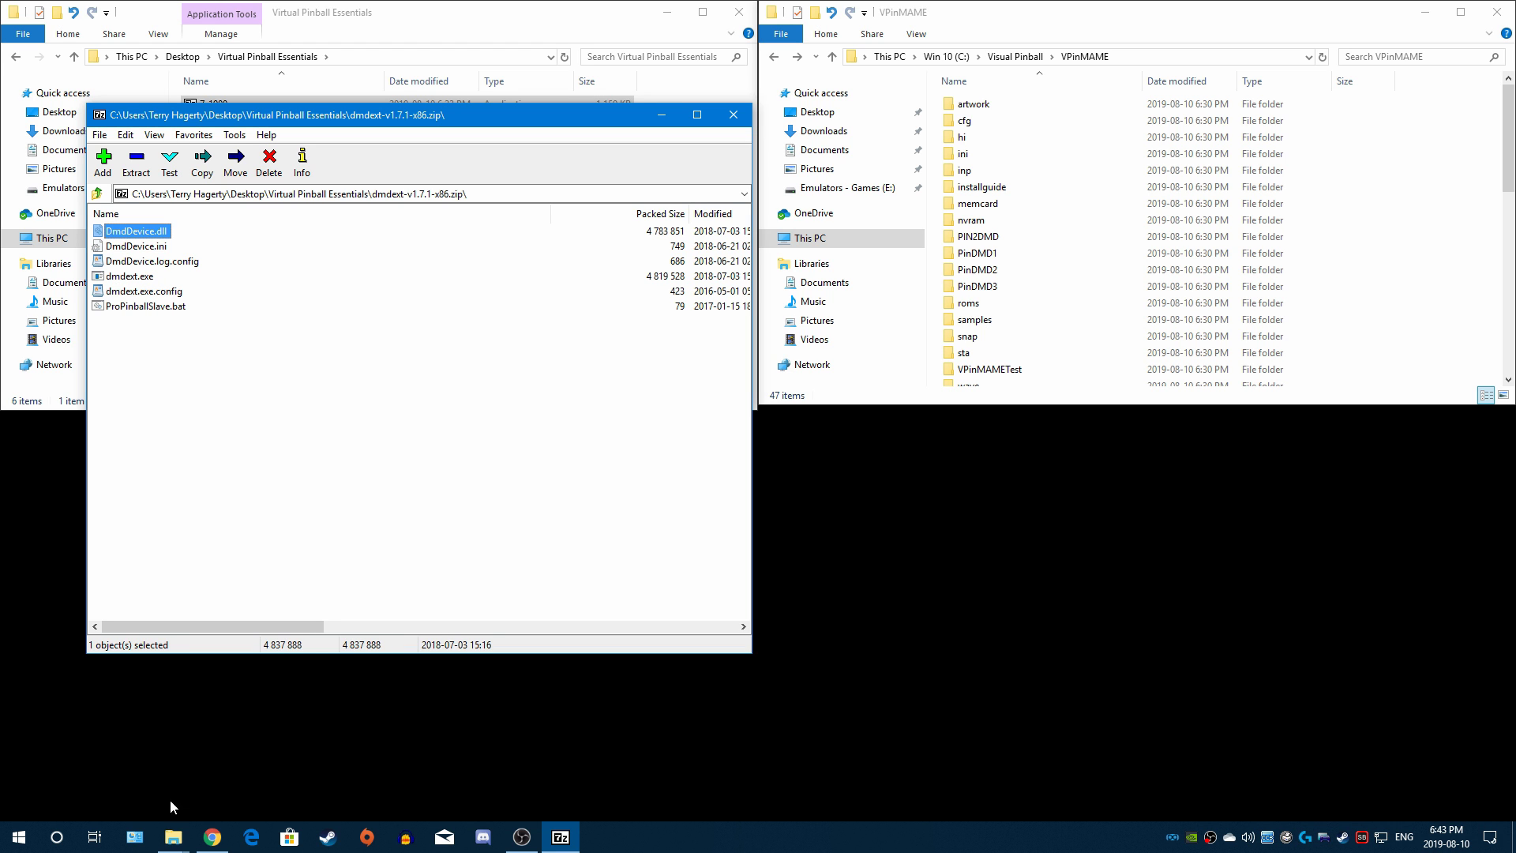
pyautogui.click(212, 837)
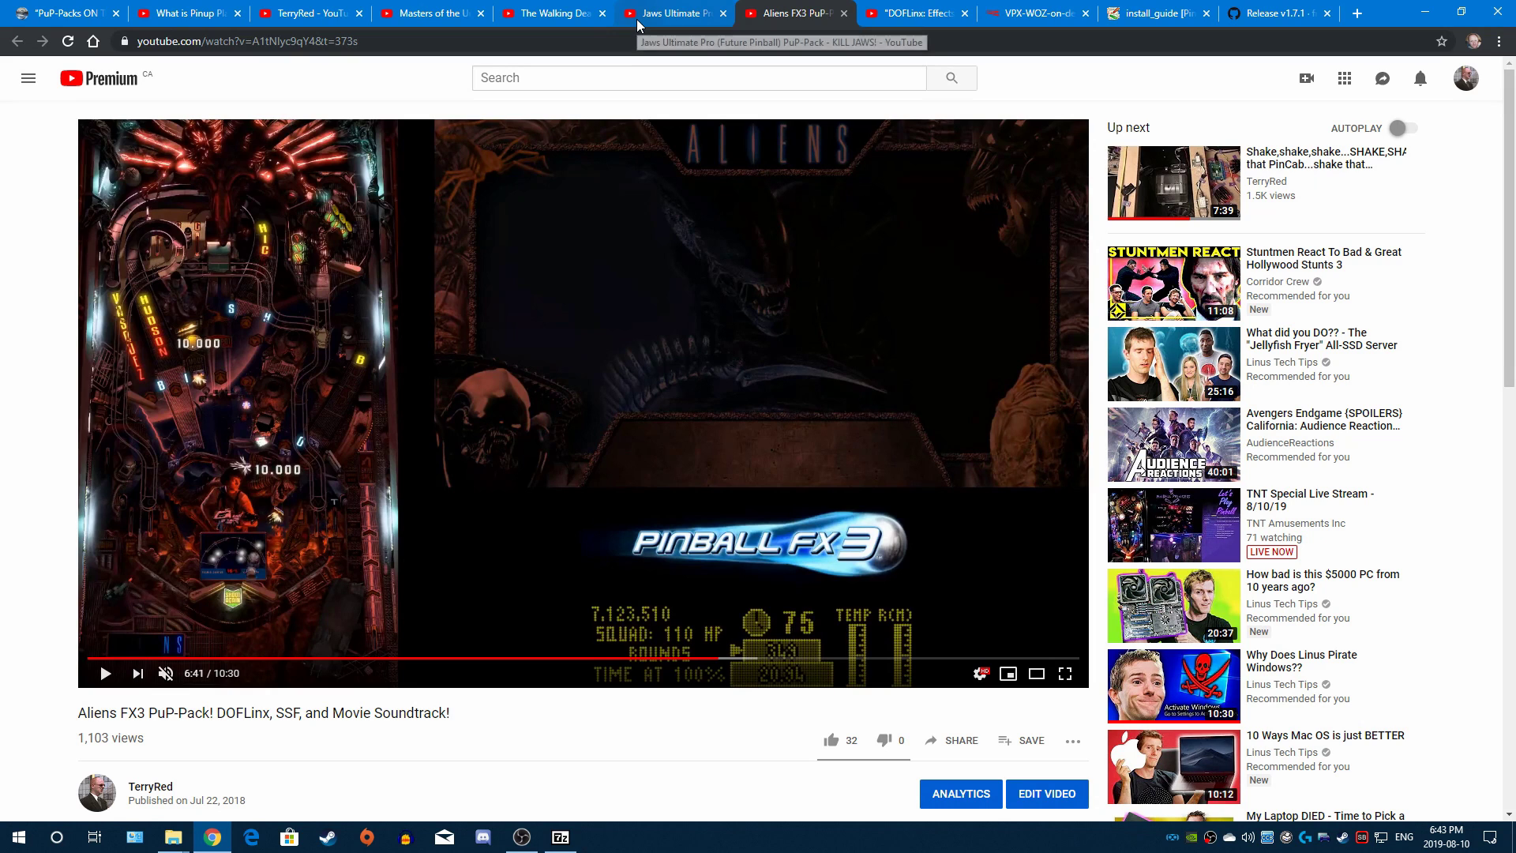
pyautogui.click(537, 6)
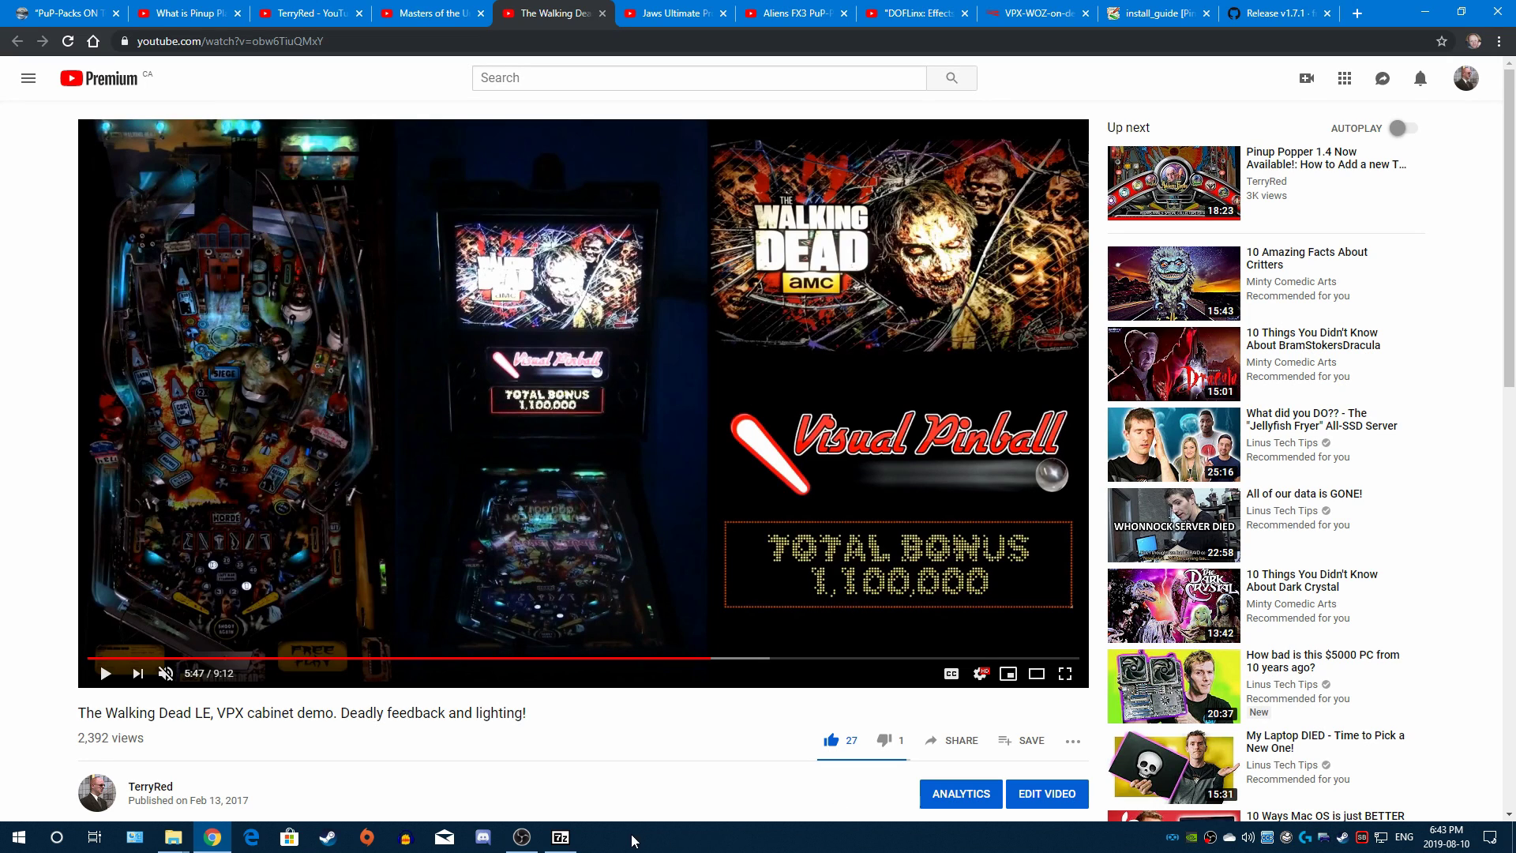
pyautogui.click(561, 837)
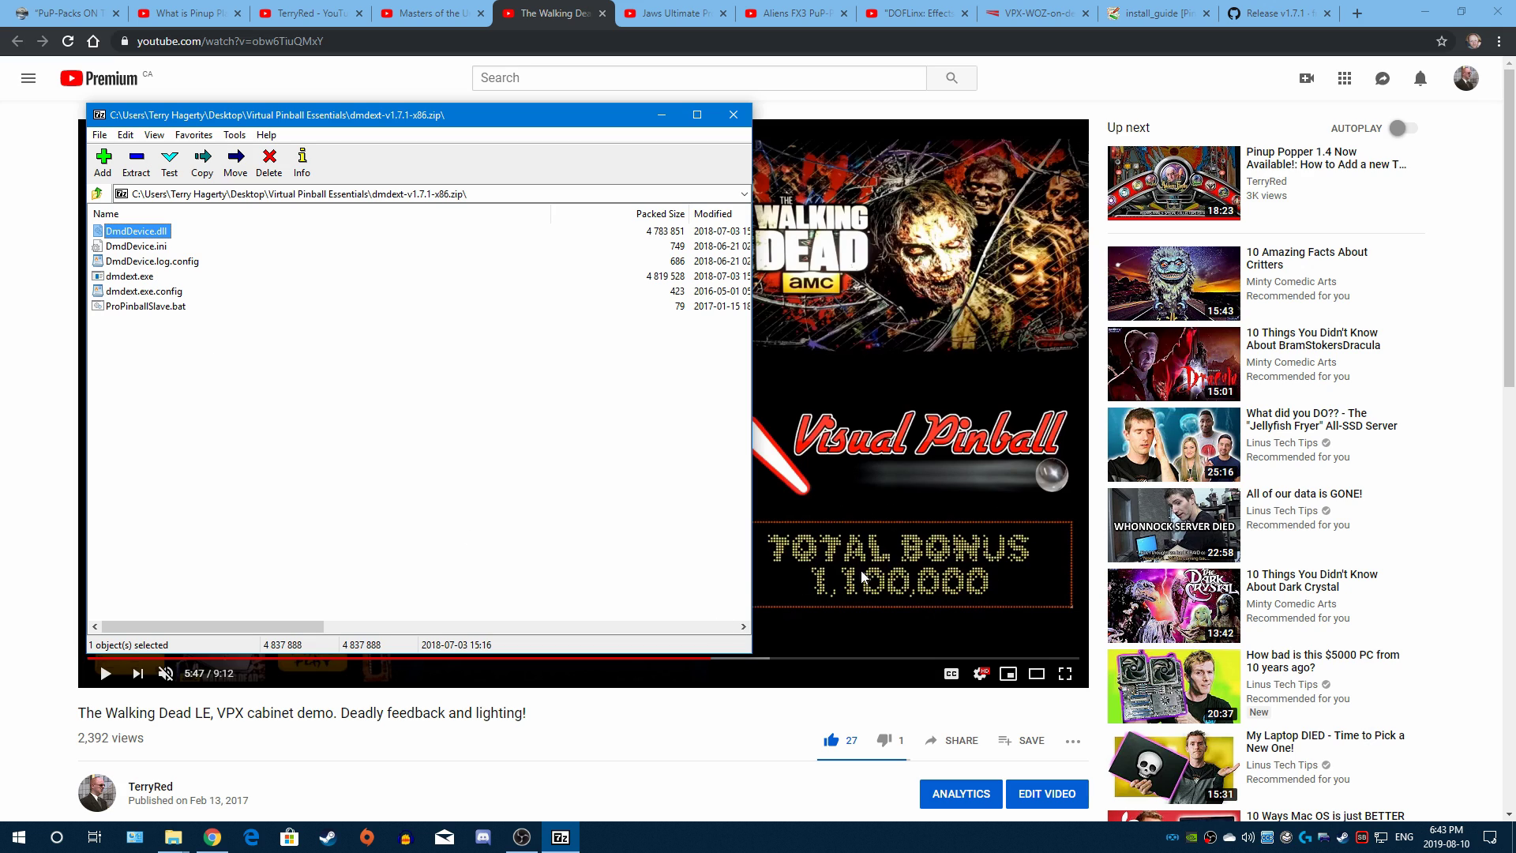
pyautogui.click(643, 11)
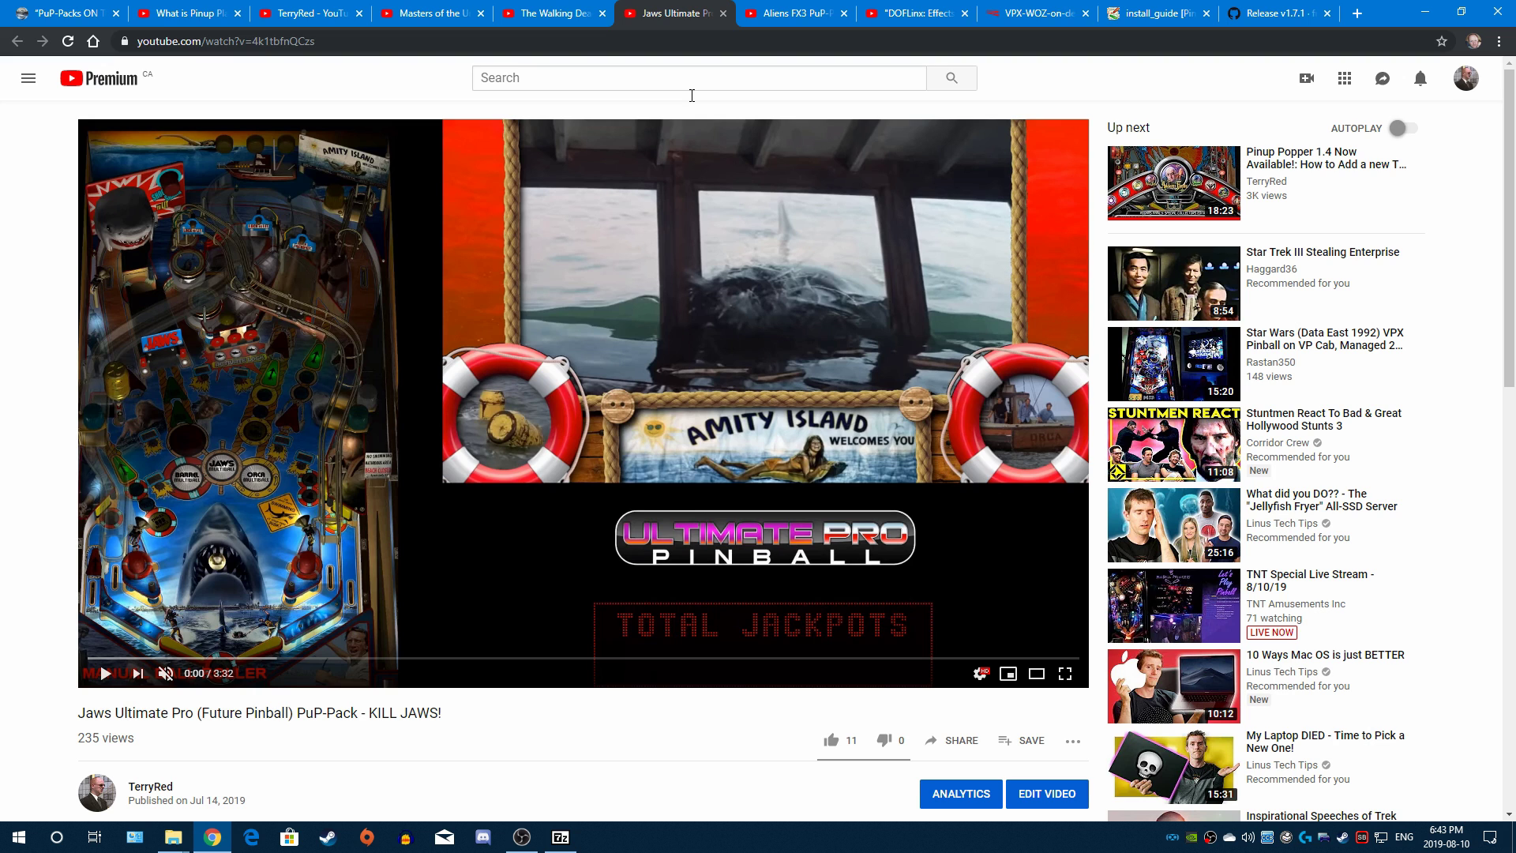
pyautogui.click(415, 11)
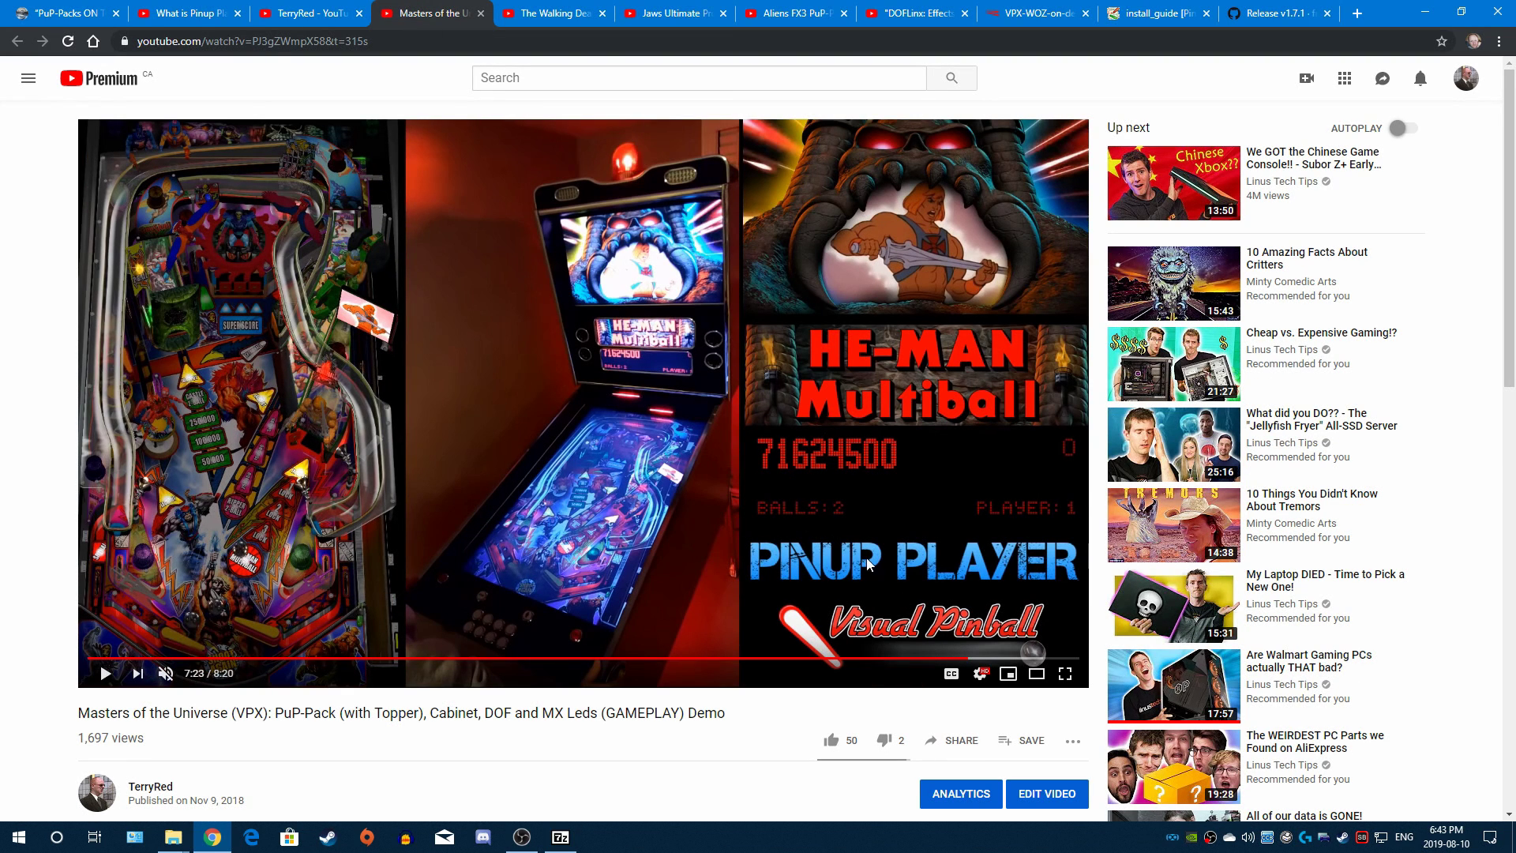
pyautogui.click(648, 9)
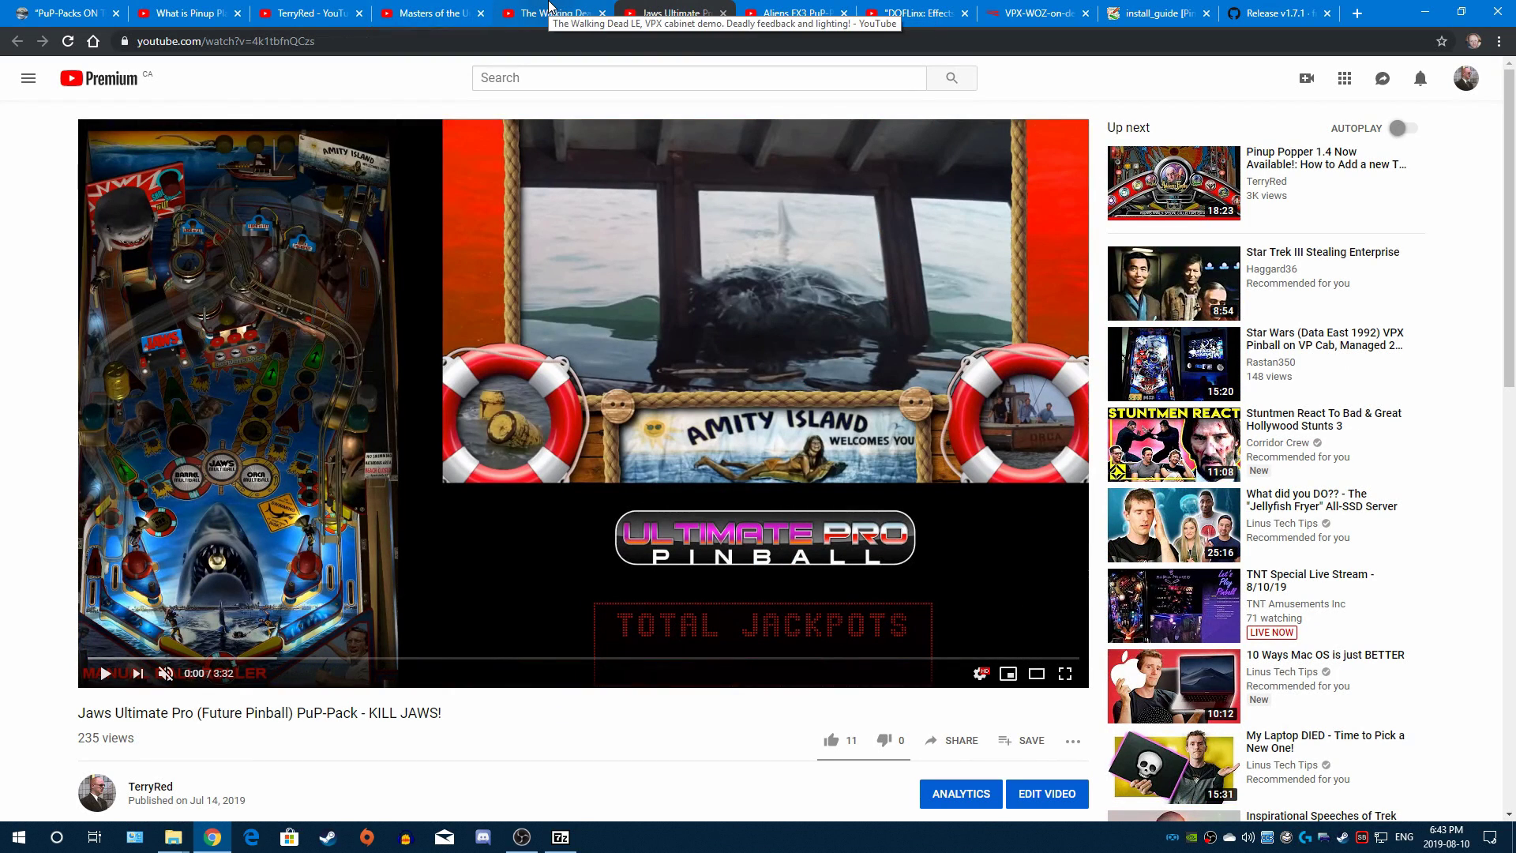
pyautogui.click(550, 7)
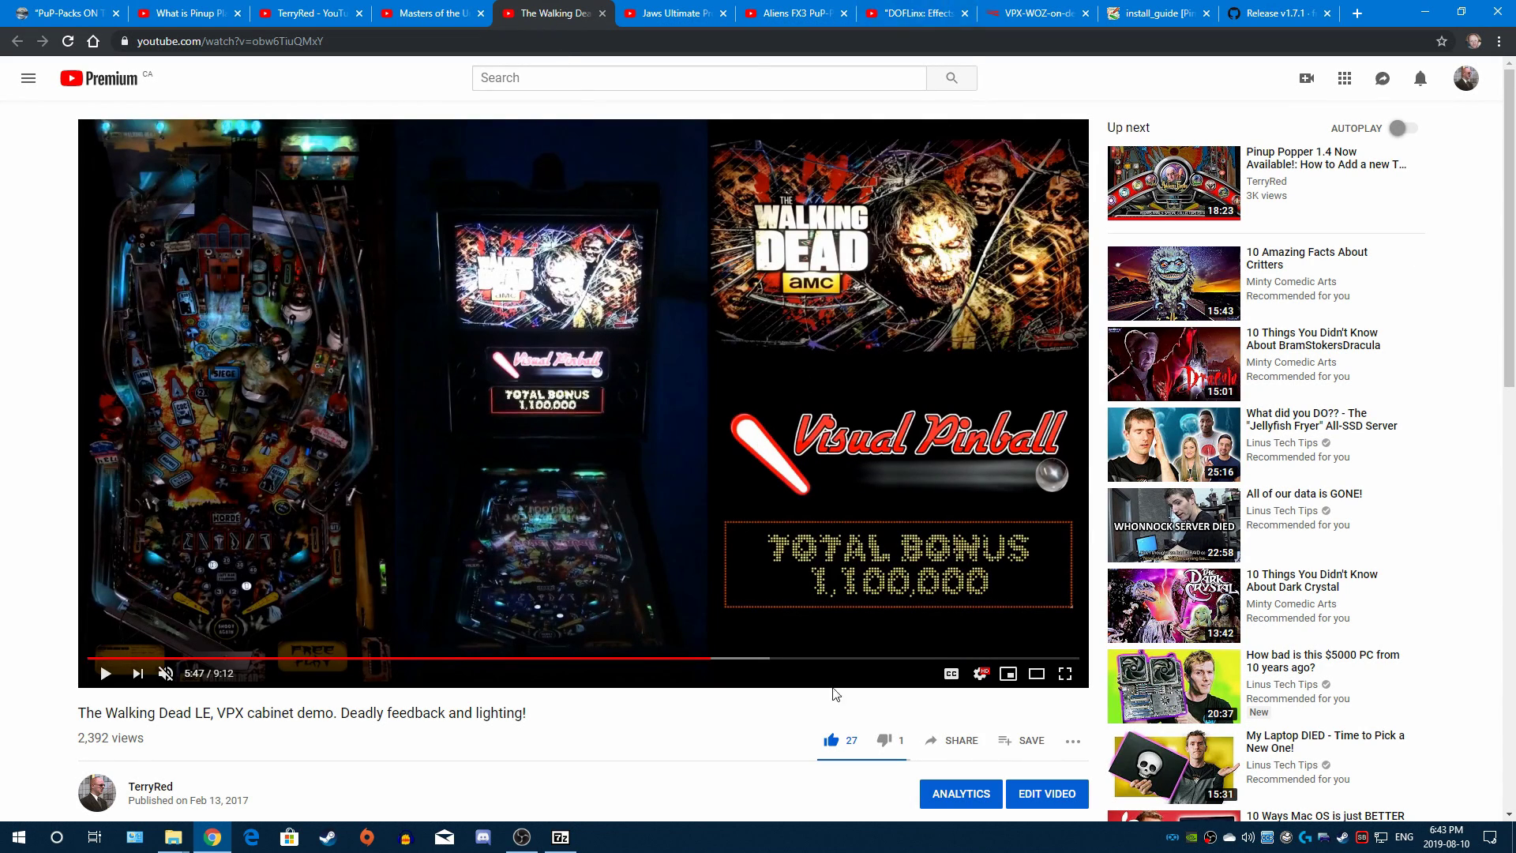
# Step: Copy all six files from the dmdext-v1.7.1-x86.zip archive into the VPinMAME folder, replacing existing files, and close the archive
pyautogui.click(561, 839)
pyautogui.click(1425, 11)
pyautogui.scroll(-6, 1256, 181)
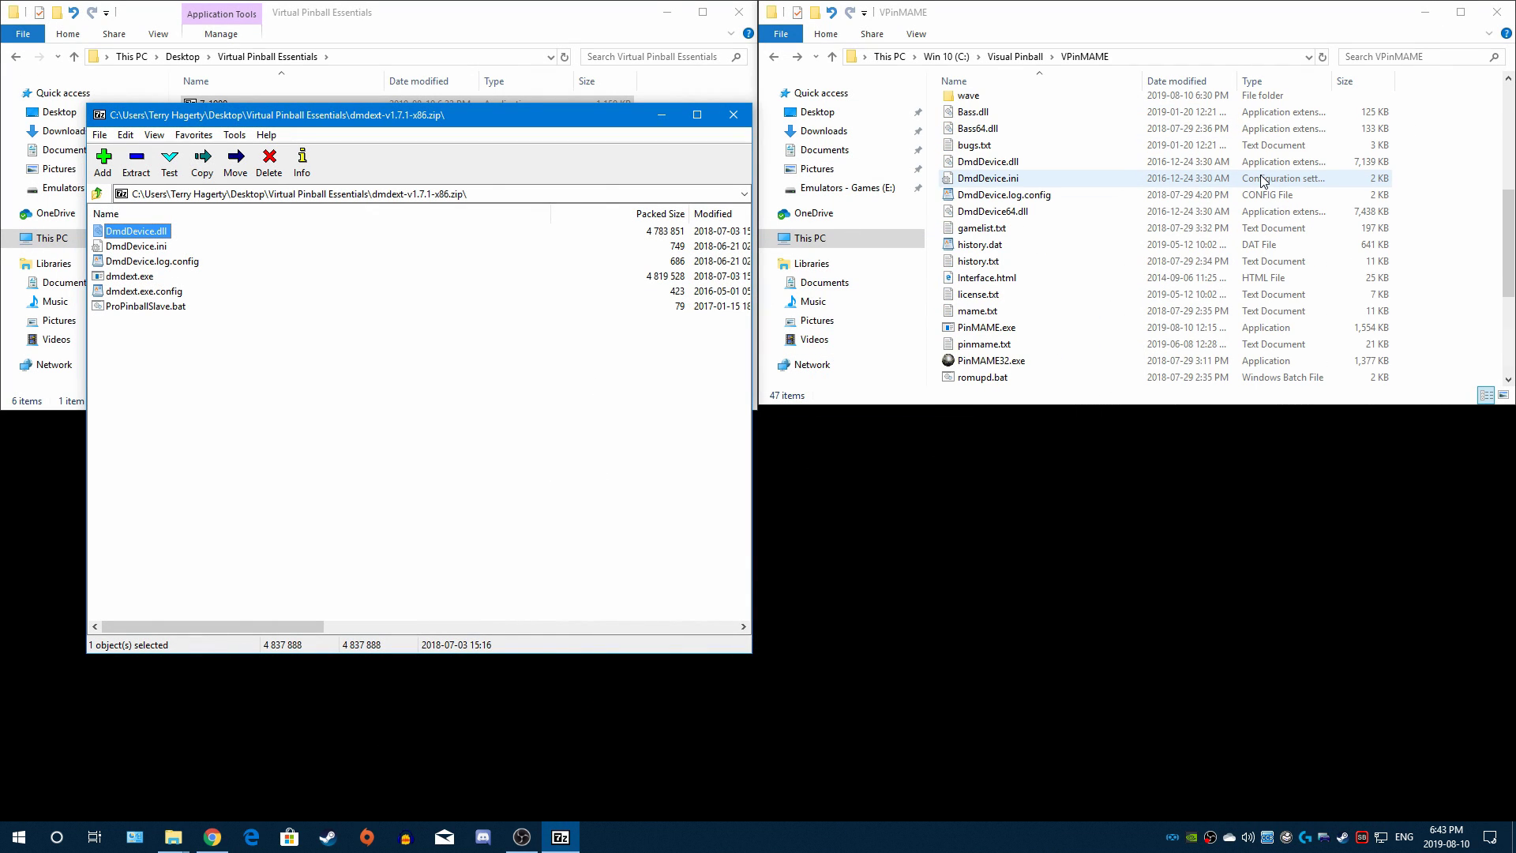
pyautogui.scroll(-4, 952, 178)
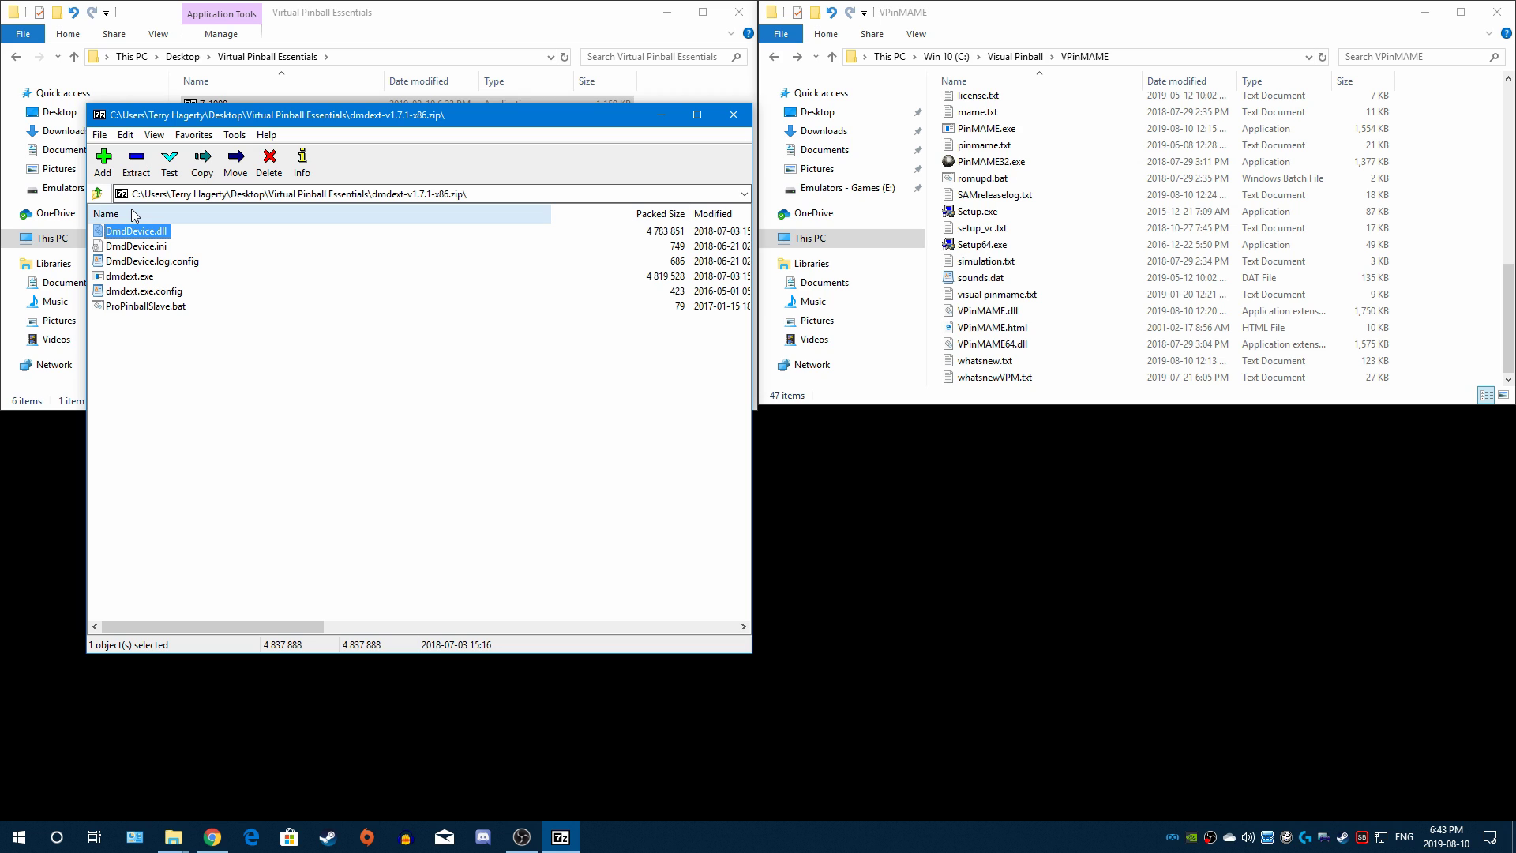
pyautogui.moveTo(114, 338); pyautogui.dragTo(197, 229)
pyautogui.moveTo(136, 283); pyautogui.dragTo(1472, 316)
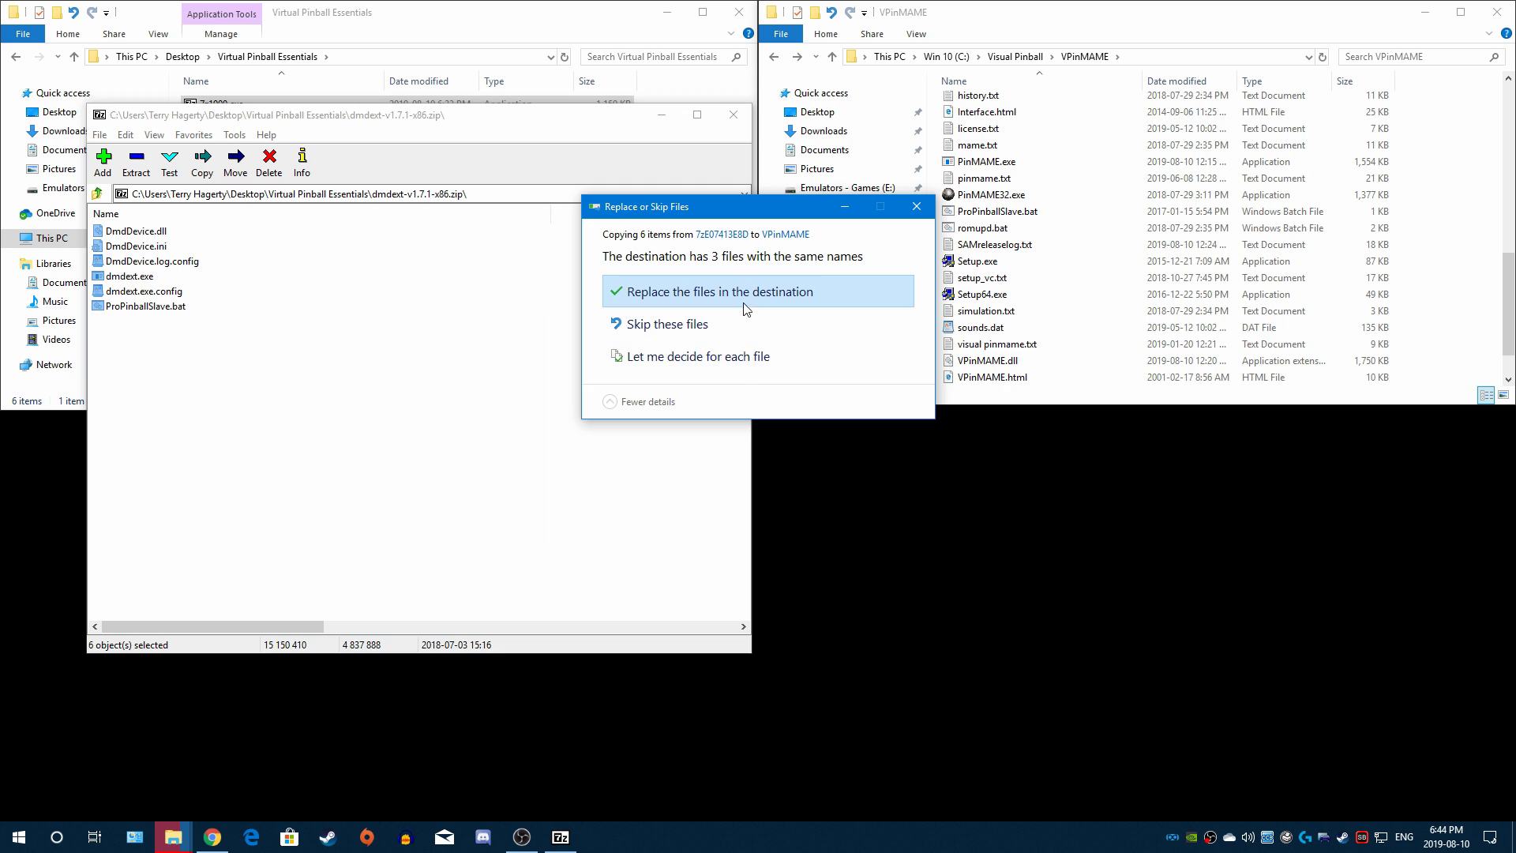
pyautogui.click(743, 302)
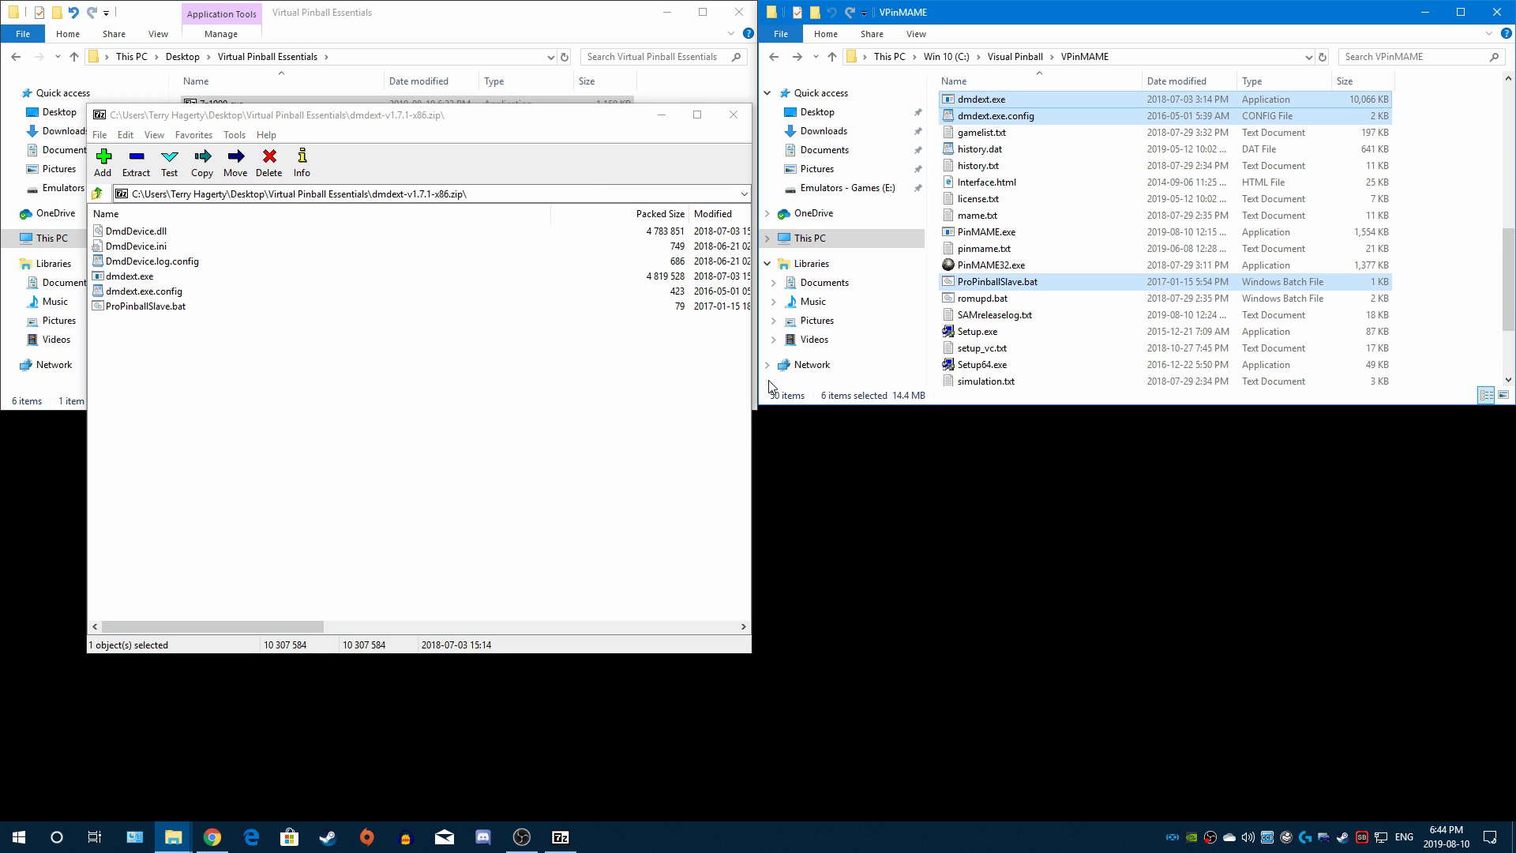
pyautogui.click(718, 121)
pyautogui.scroll(3, 1169, 296)
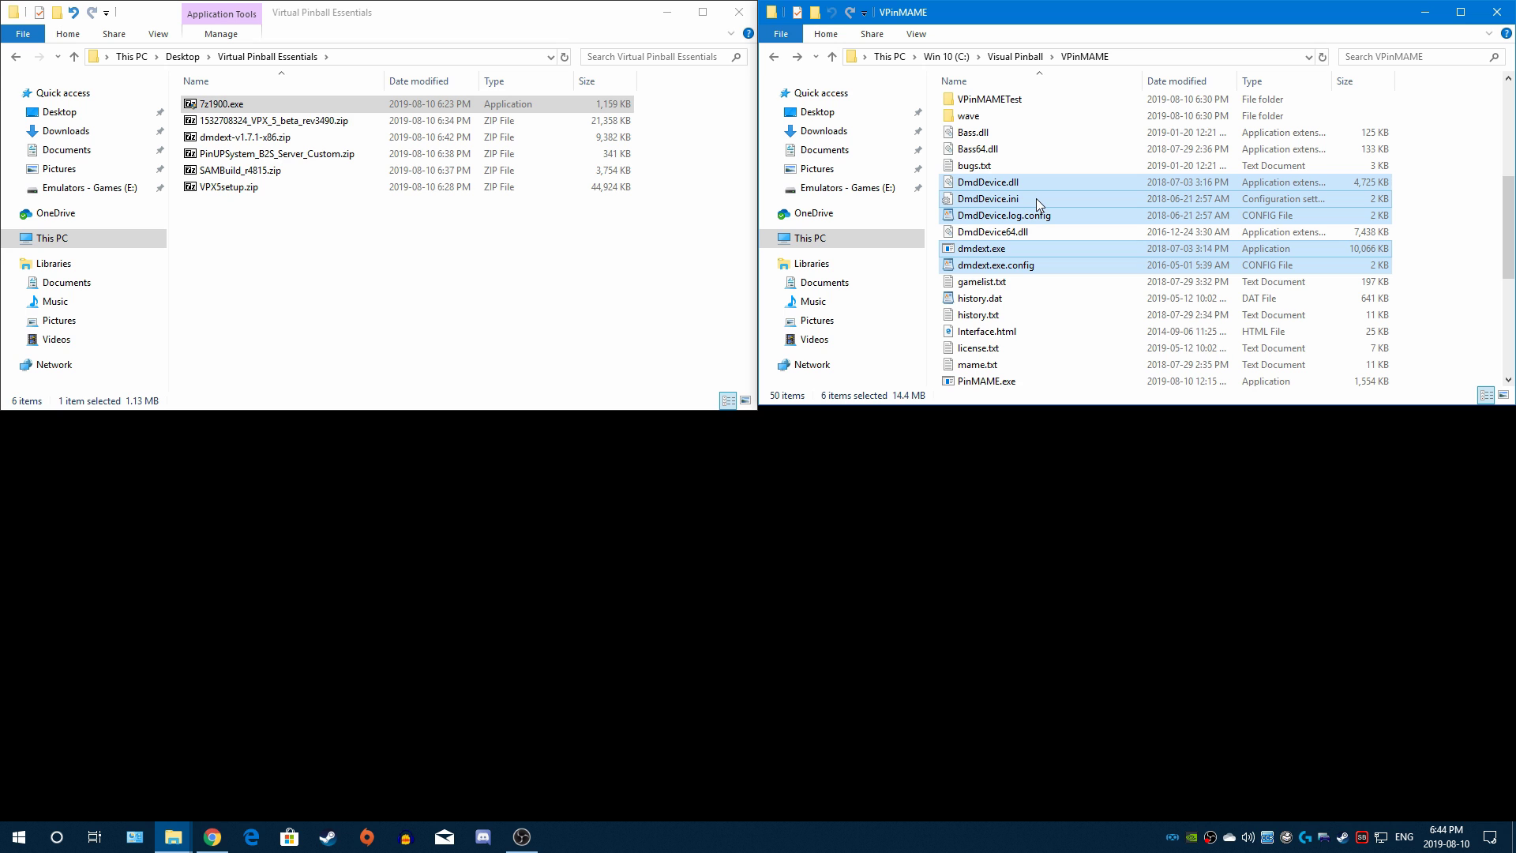
# Step: Show the "PuP-Packs ON TOP!" download page in the browser, and return to the folder windows
pyautogui.click(211, 835)
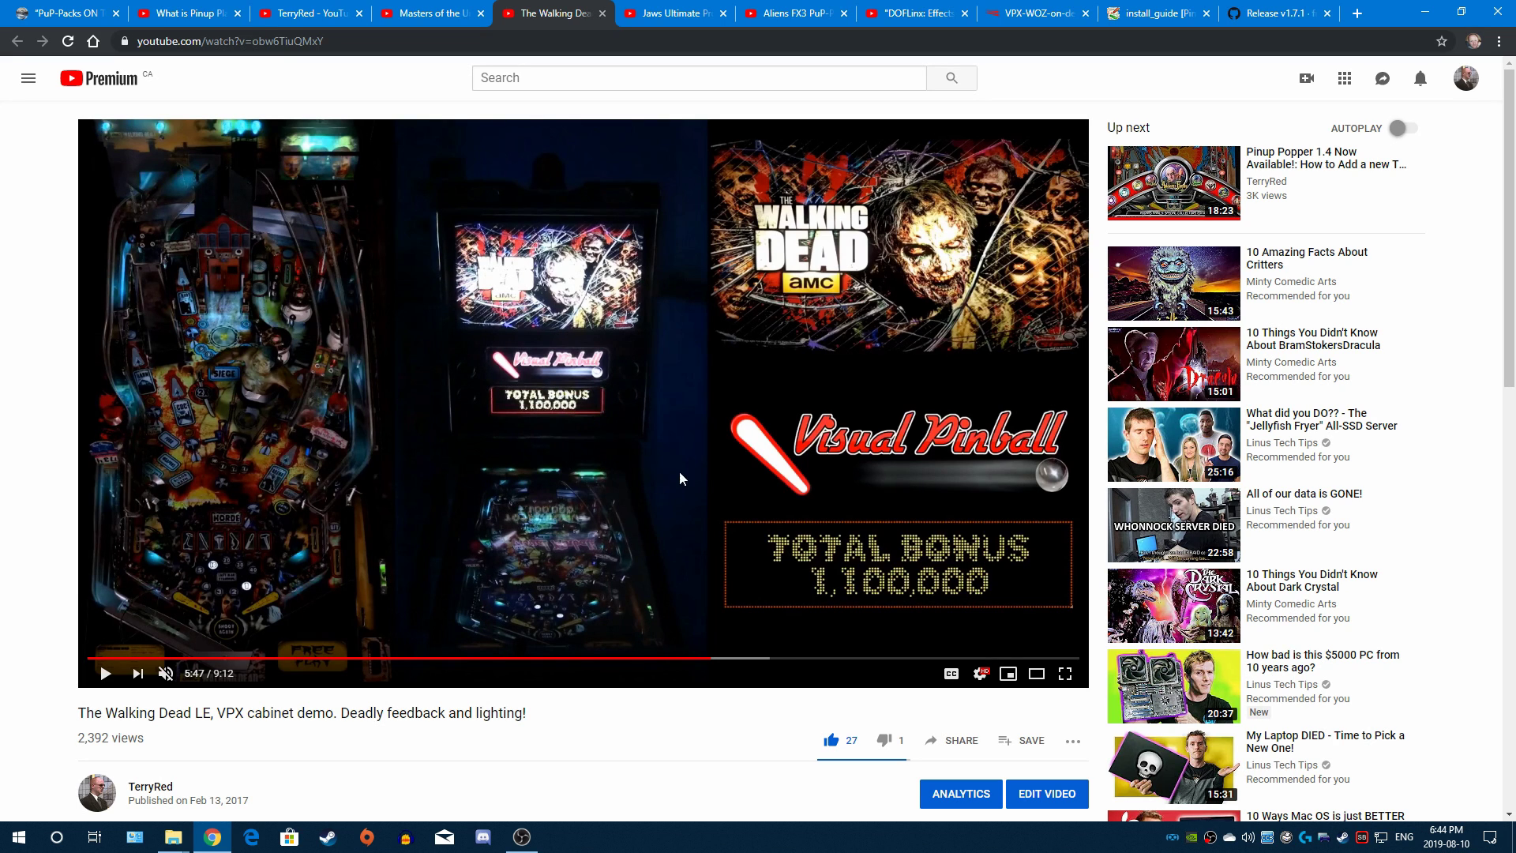
pyautogui.click(71, 11)
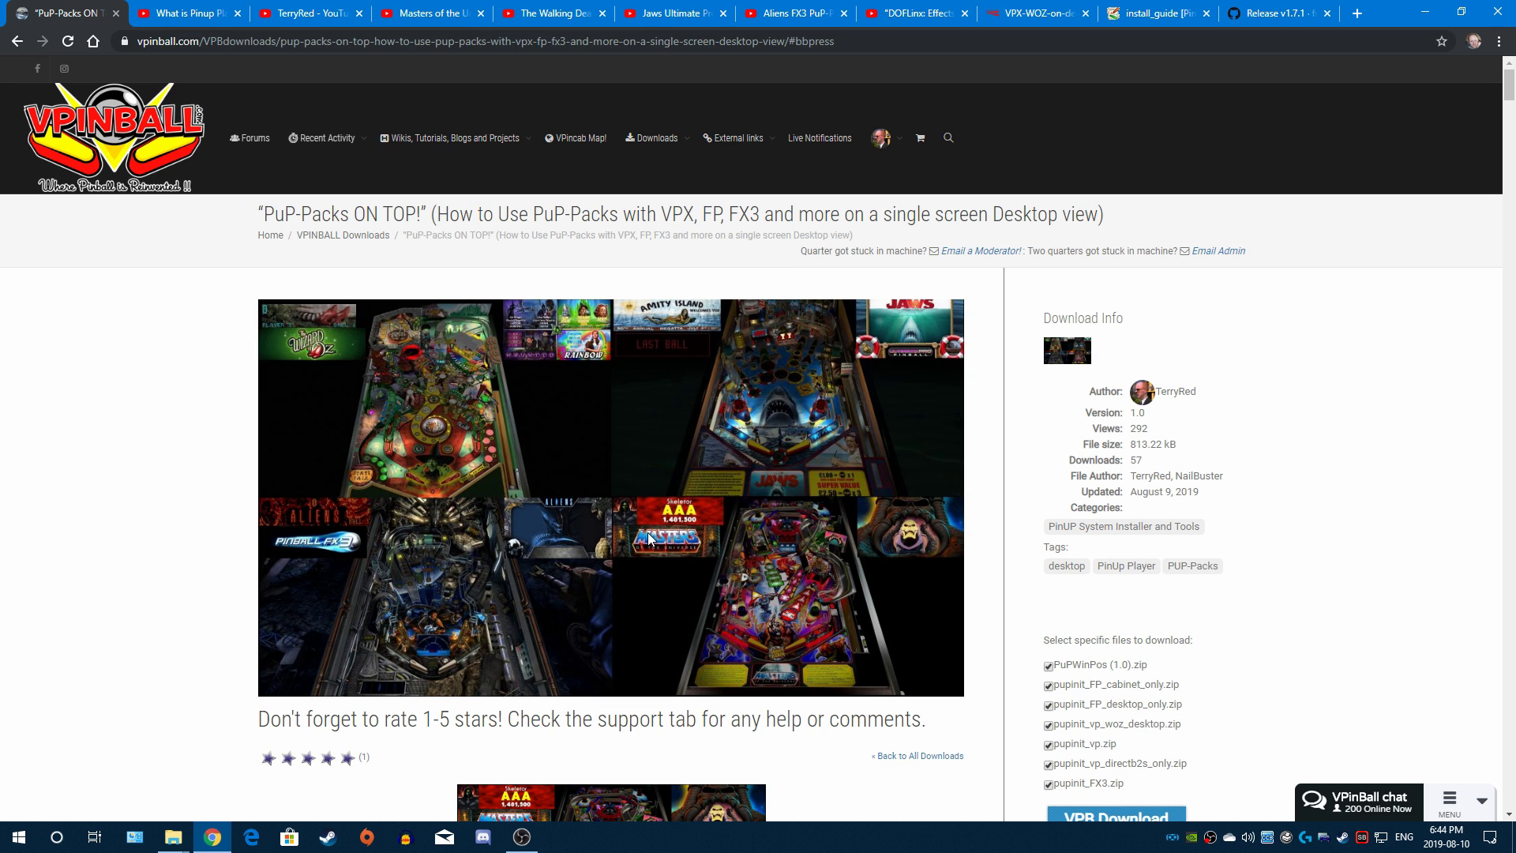
pyautogui.click(1426, 11)
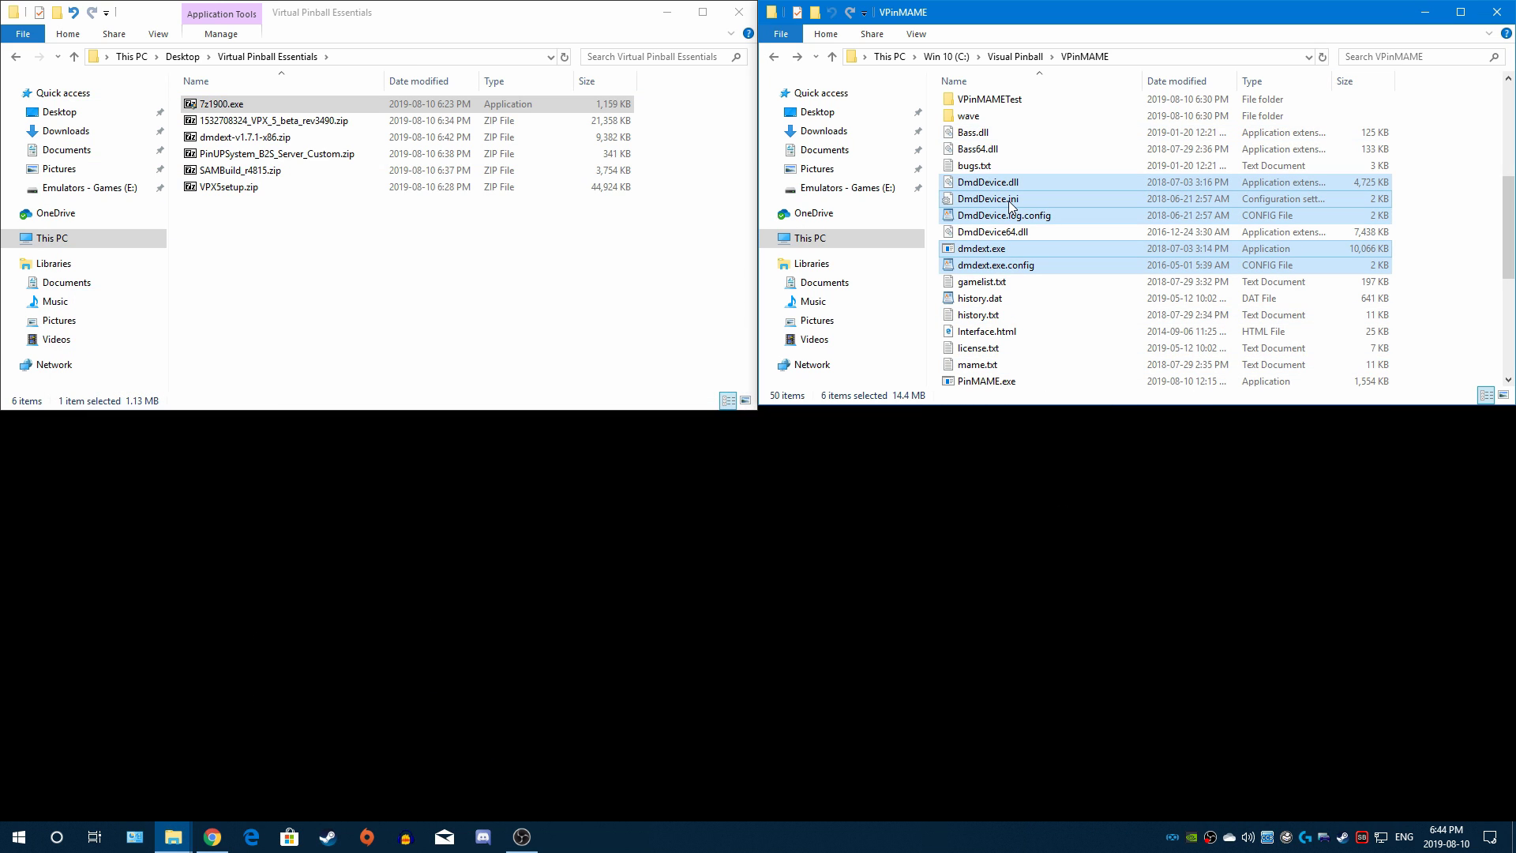
# Step: Open DmdDevice.ini from VPinMAME and set enabled to false for pindmd1, pindmd2 and pin2dmd
pyautogui.doubleClick(1011, 204)
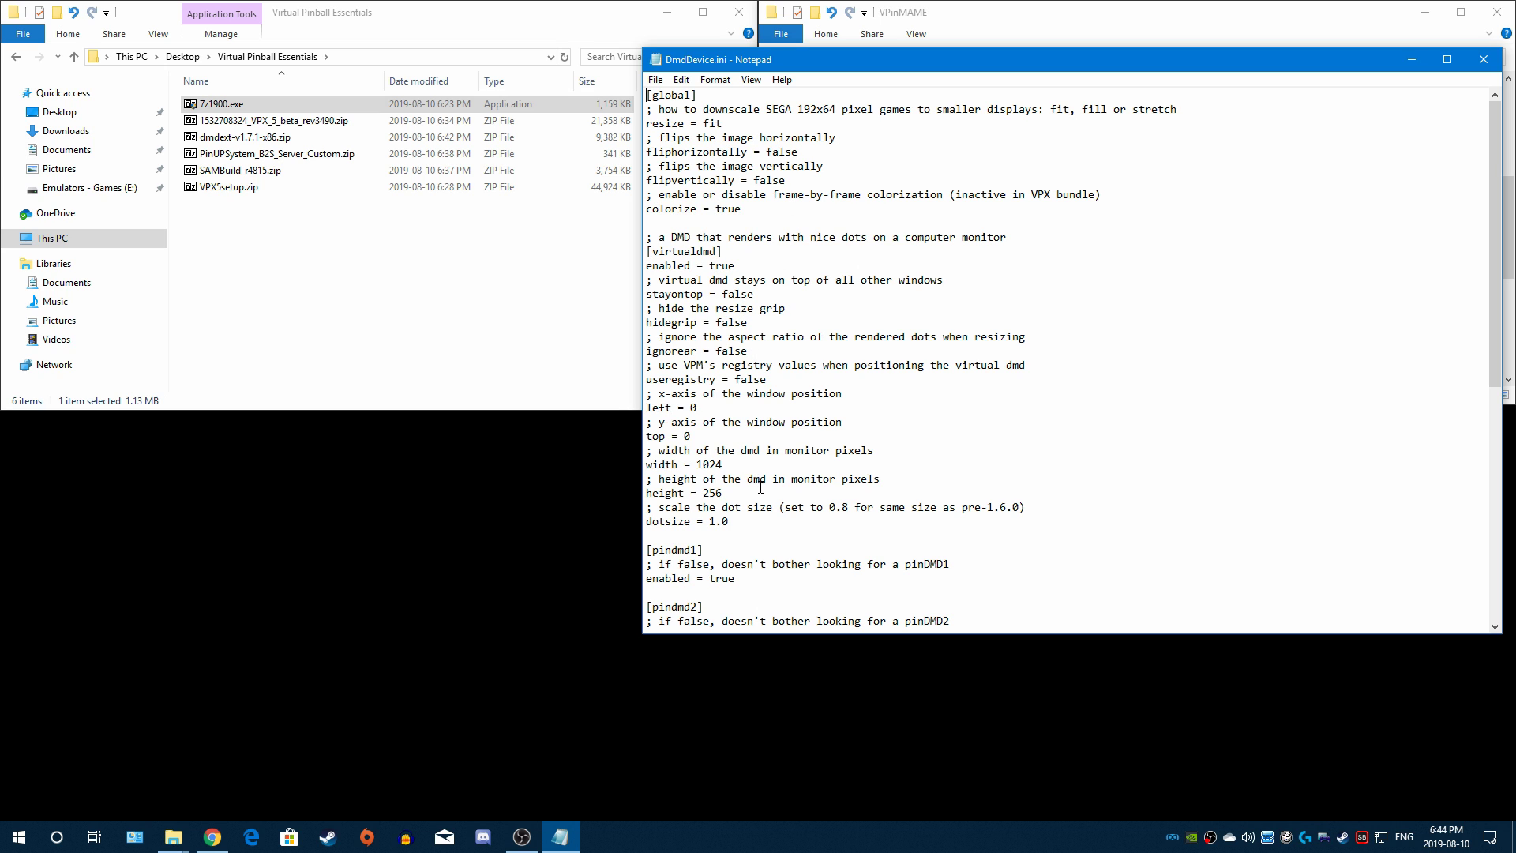
pyautogui.scroll(-8, 760, 485)
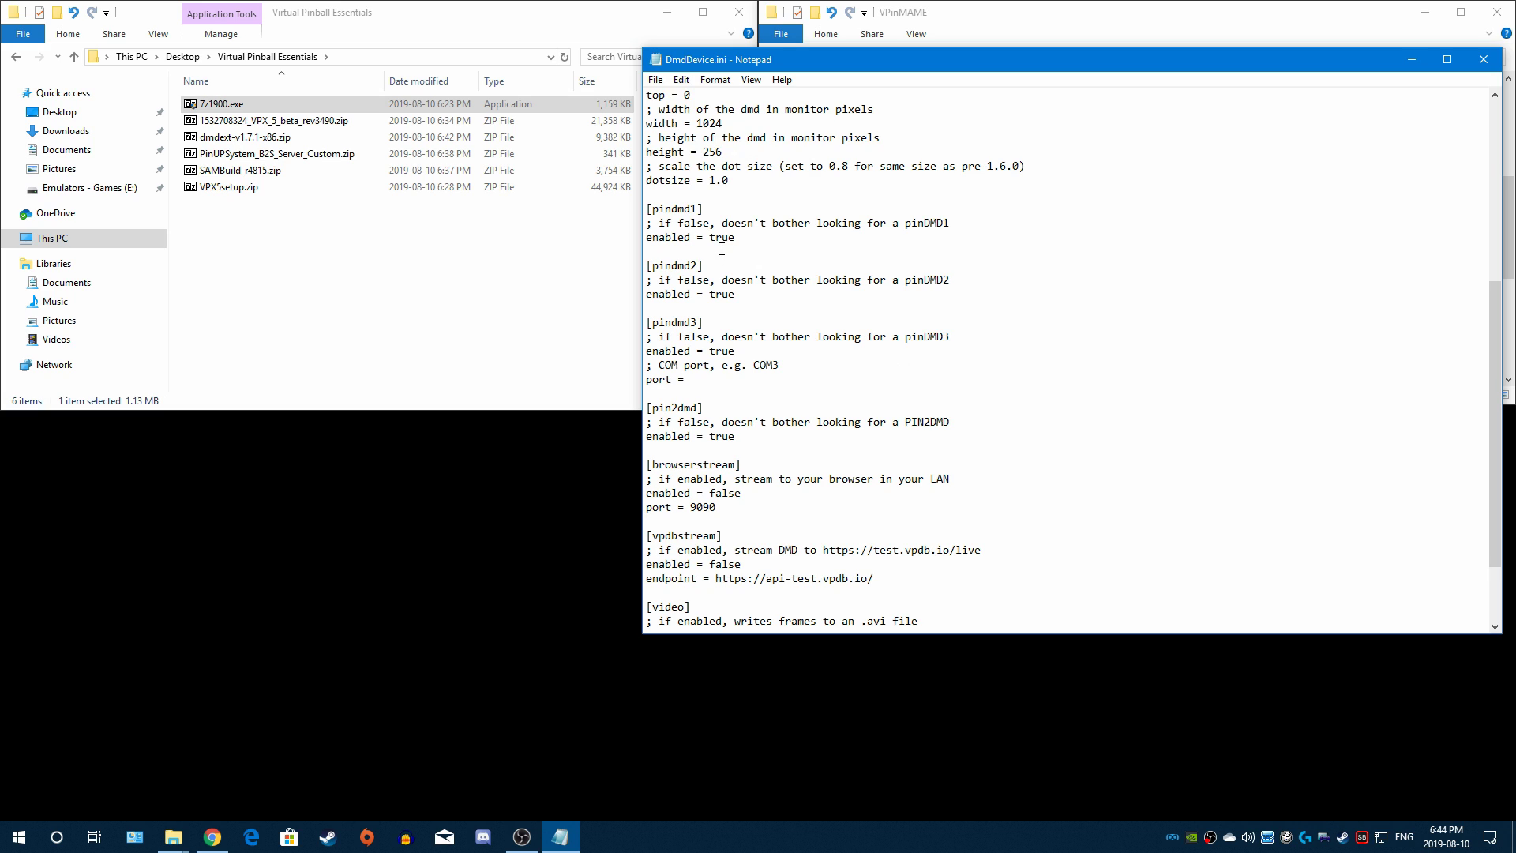
pyautogui.doubleClick(722, 239)
pyautogui.write('false')
pyautogui.press('BackSpace')
pyautogui.press('BackSpace')
pyautogui.press('BackSpace')
pyautogui.press('BackSpace')
pyautogui.press('BackSpace')
pyautogui.press('BackSpace')
pyautogui.write('false')
pyautogui.doubleClick(720, 441)
pyautogui.write('false')
# Step: Set enabled to true in the [pinup] section at the end of DmdDevice.ini
pyautogui.scroll(-3, 854, 442)
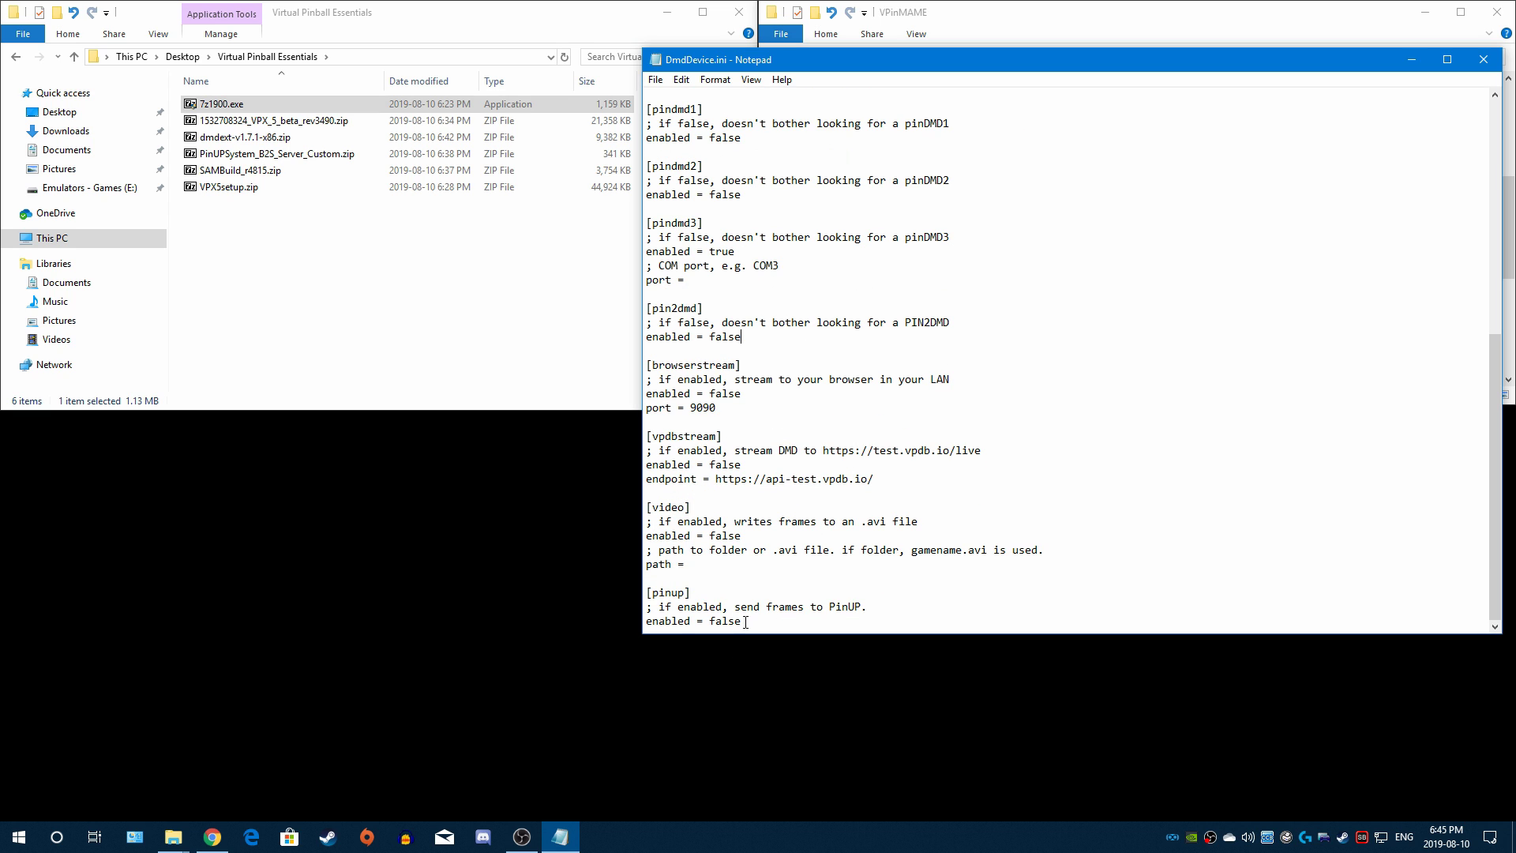
pyautogui.press('BackSpace')
pyautogui.press('BackSpace')
pyautogui.press('BackSpace')
pyautogui.press('BackSpace')
pyautogui.press('BackSpace')
pyautogui.write('true')
# Step: Set hidegrip to true in the [virtualdmd] section
pyautogui.scroll(10, 881, 549)
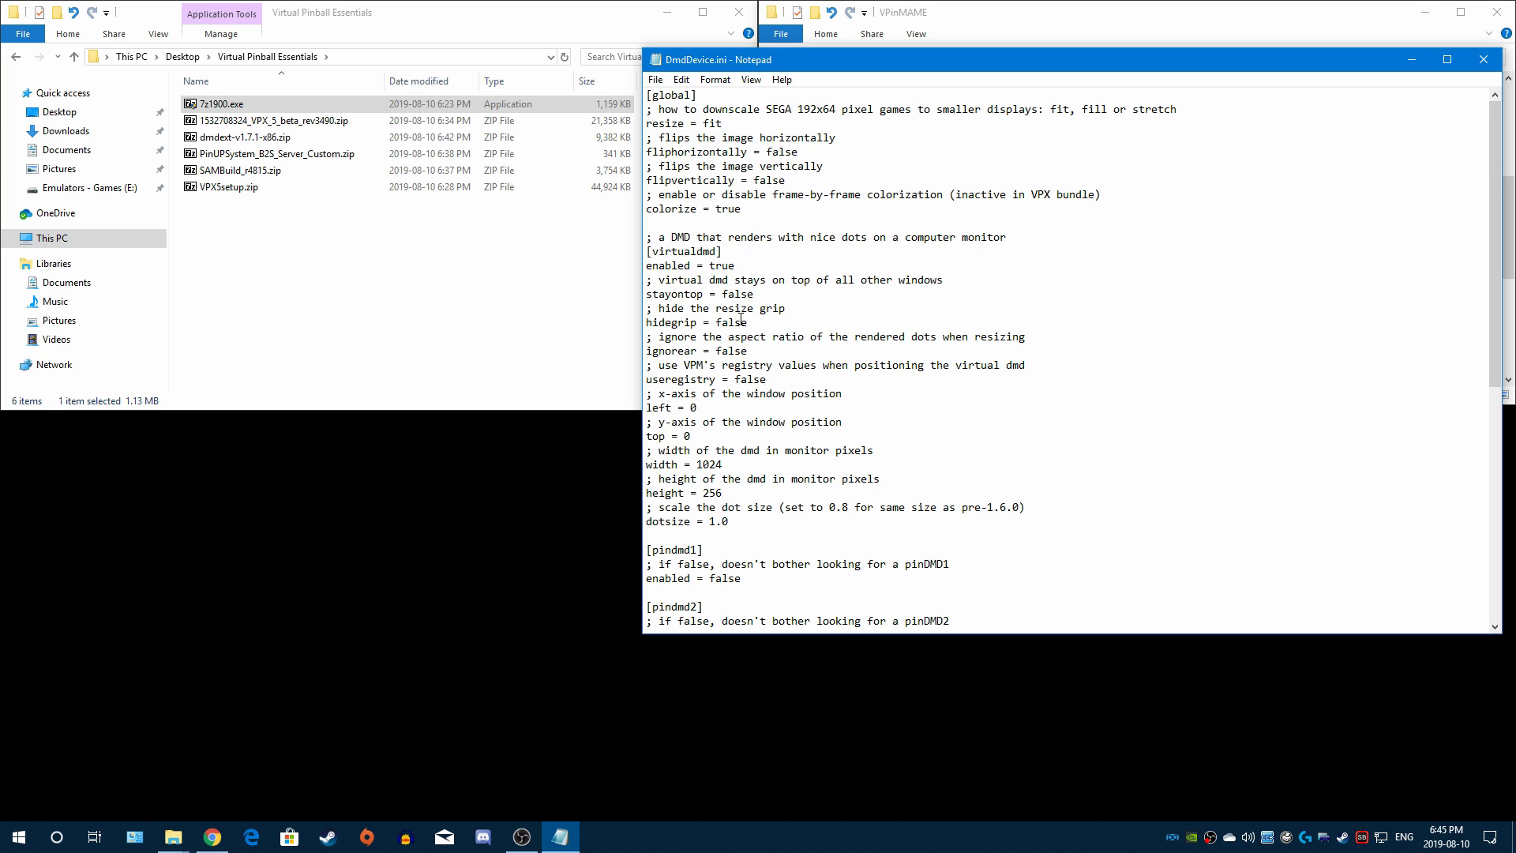
pyautogui.doubleClick(736, 323)
pyautogui.write('true')
pyautogui.click(754, 353)
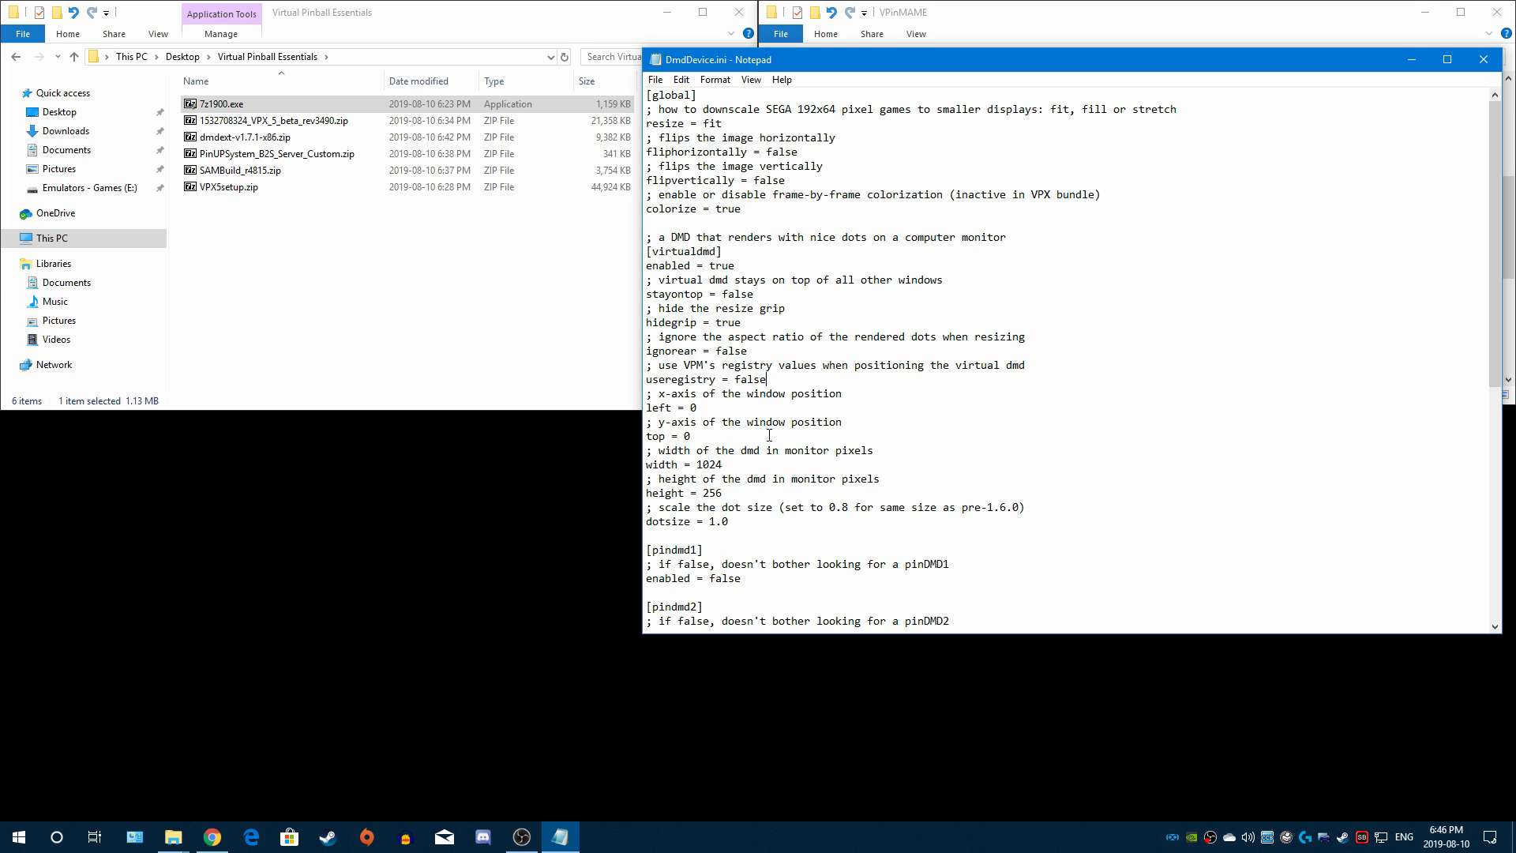
# Step: Examine the DMD placement in the Masters of the Universe and Walking Dead videos, and return to DmdDevice.ini
pyautogui.click(211, 838)
pyautogui.click(439, 7)
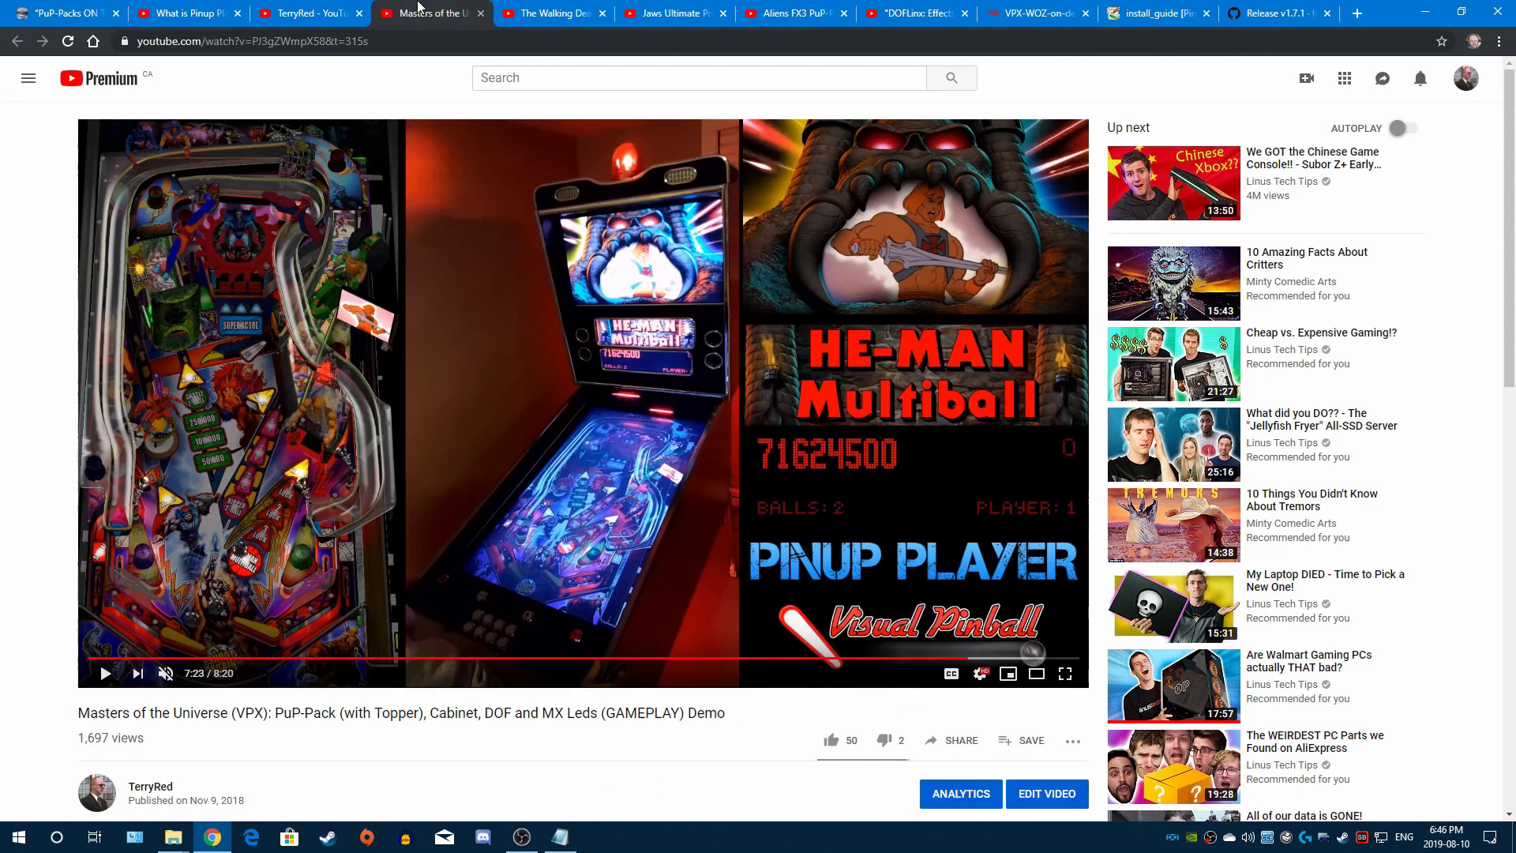
pyautogui.click(594, 10)
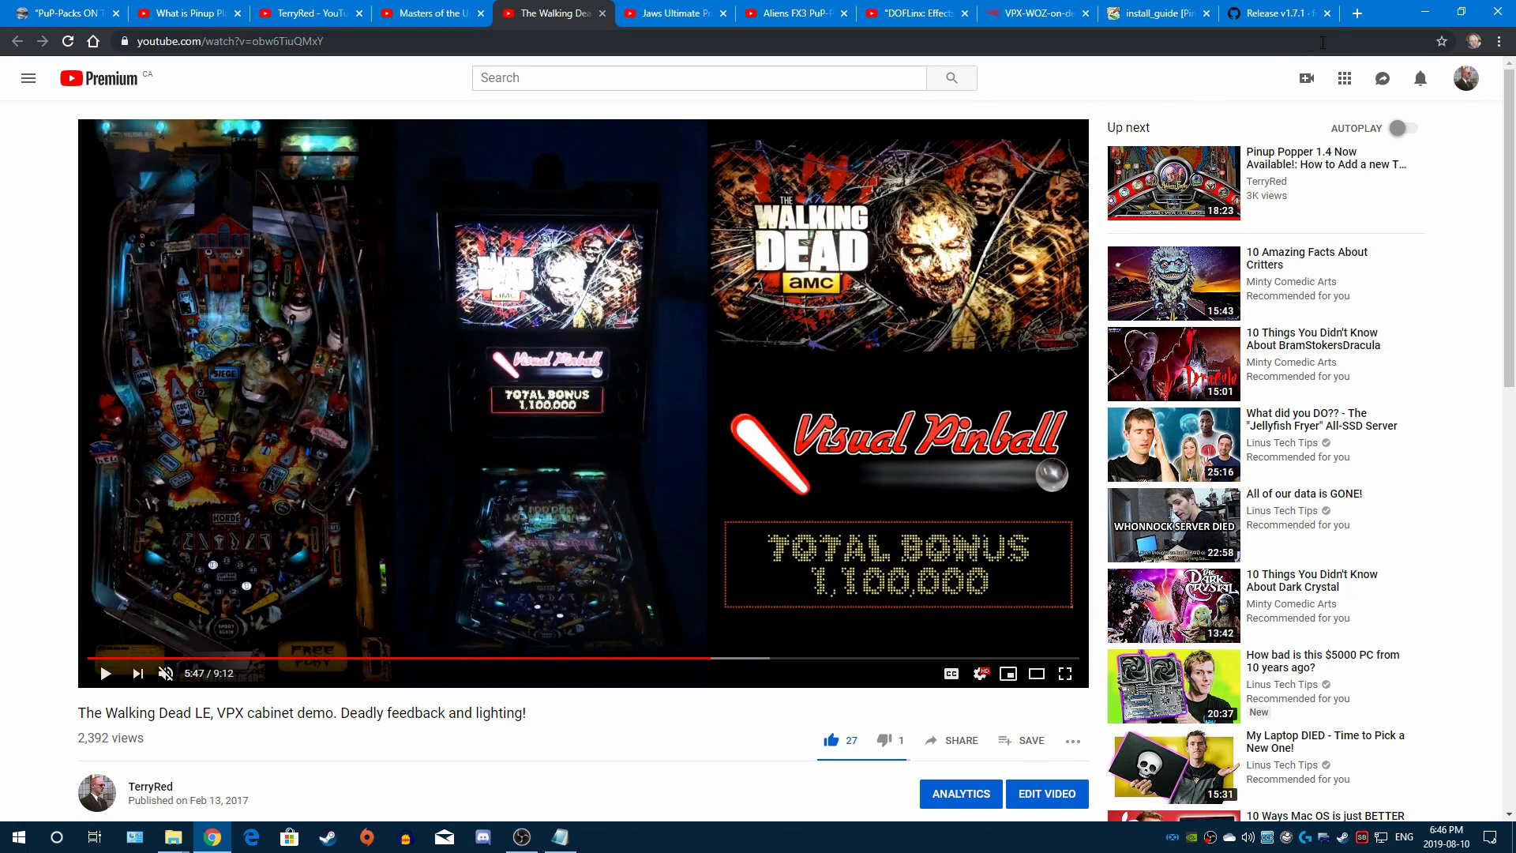
pyautogui.click(1426, 12)
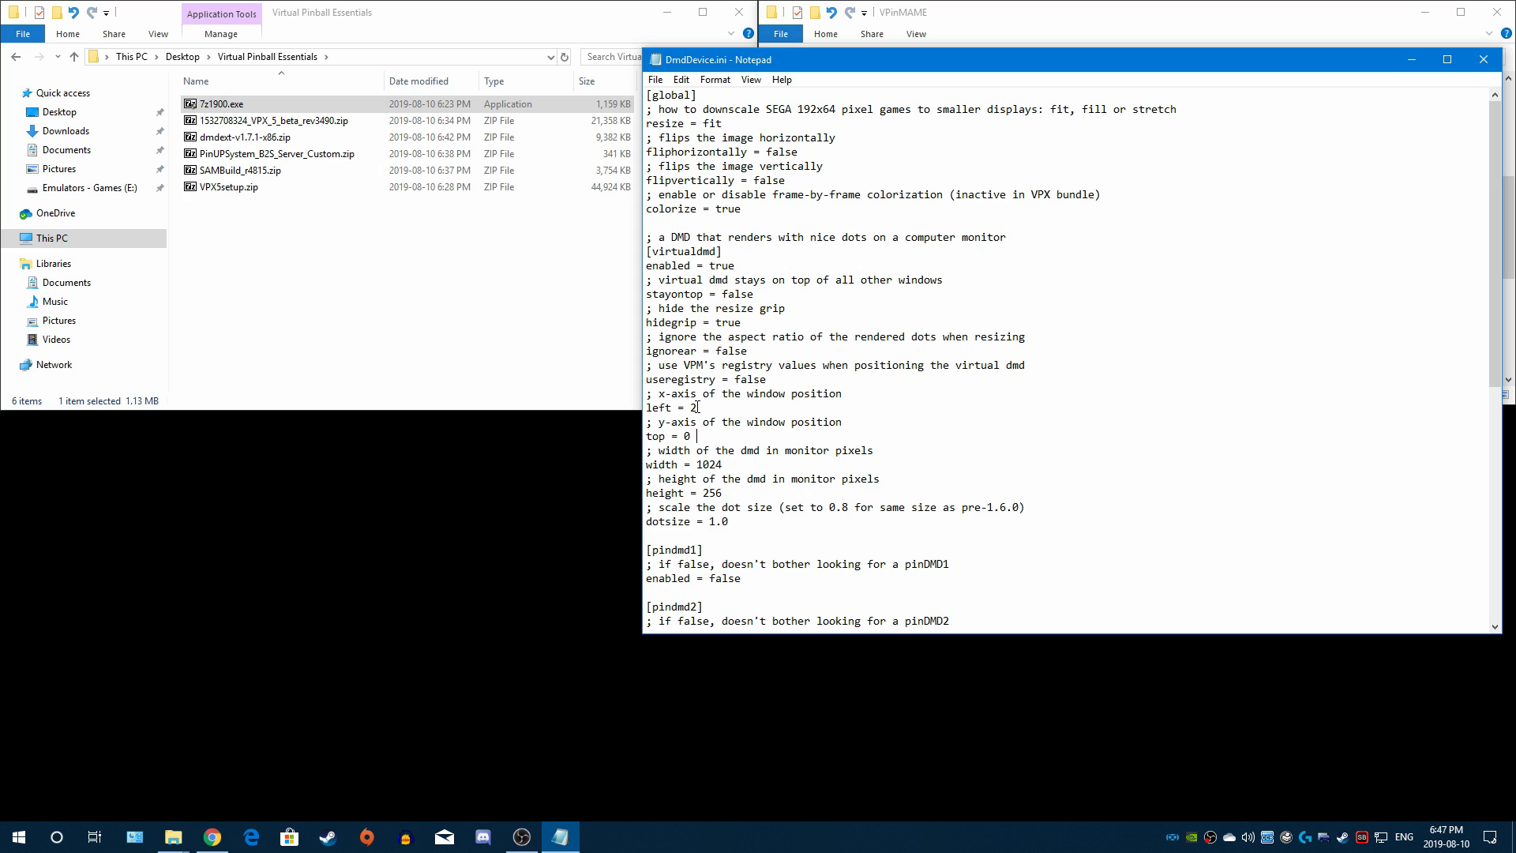
# Step: Set the virtual DMD's left and top window position values to 2
pyautogui.press('Down')
pyautogui.press('BackSpace')
pyautogui.write('2')
# Step: Set the virtual DMD's width to 512 and its height to 128
pyautogui.click(720, 468)
pyautogui.press('BackSpace')
pyautogui.press('BackSpace')
pyautogui.press('BackSpace')
pyautogui.press('BackSpace')
pyautogui.write('512')
pyautogui.press('BackSpace')
pyautogui.press('BackSpace')
pyautogui.press('BackSpace')
pyautogui.write('128')
pyautogui.scroll(-7, 904, 401)
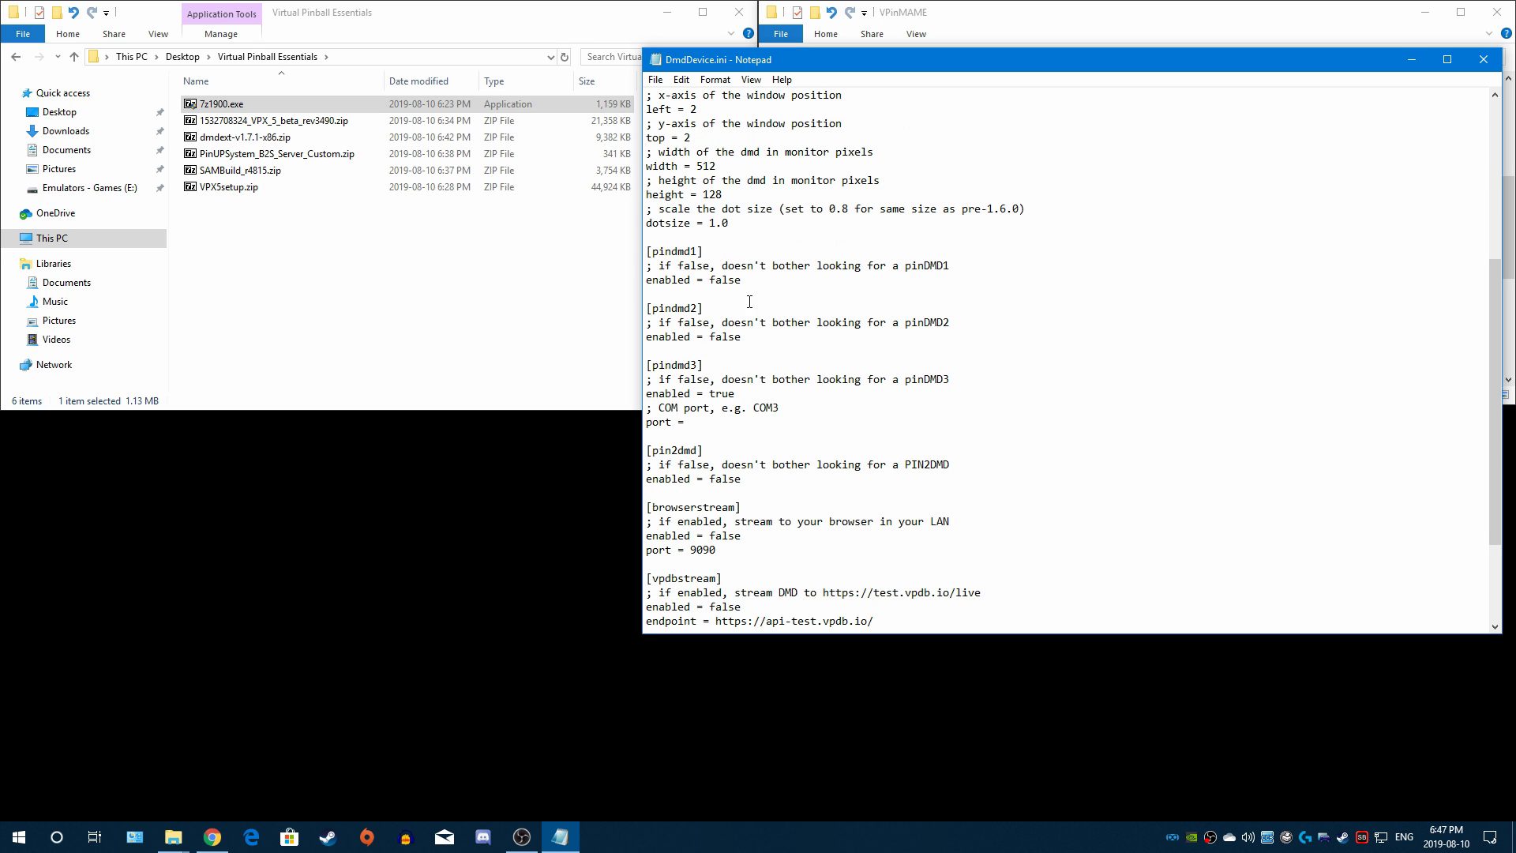
# Step: Review the [virtualdmd] settings in DmdDevice.ini, and close the file with its changes saved
pyautogui.scroll(6, 752, 530)
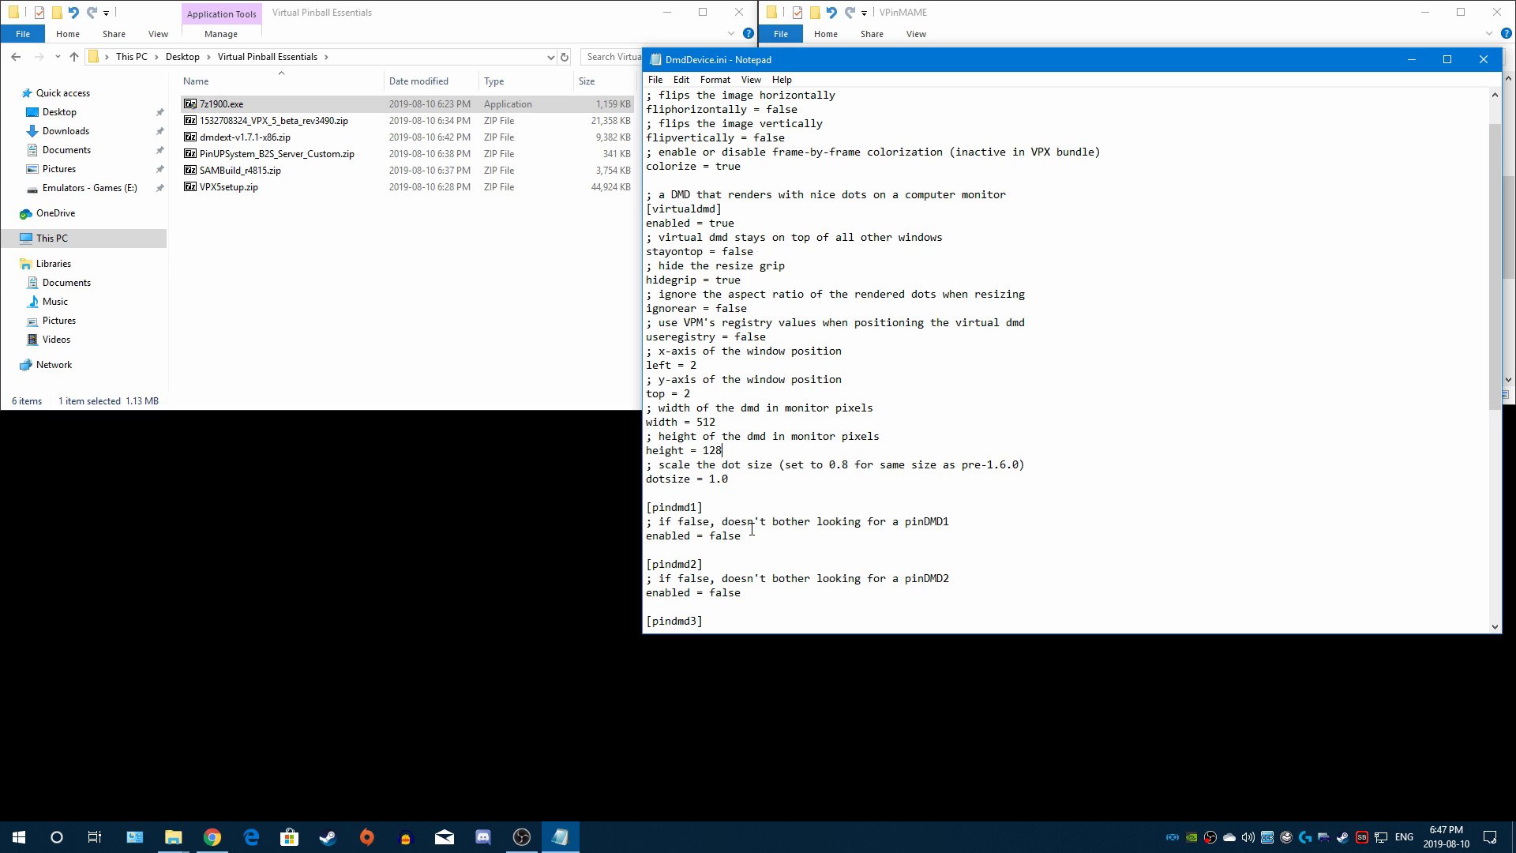
pyautogui.scroll(1, 752, 530)
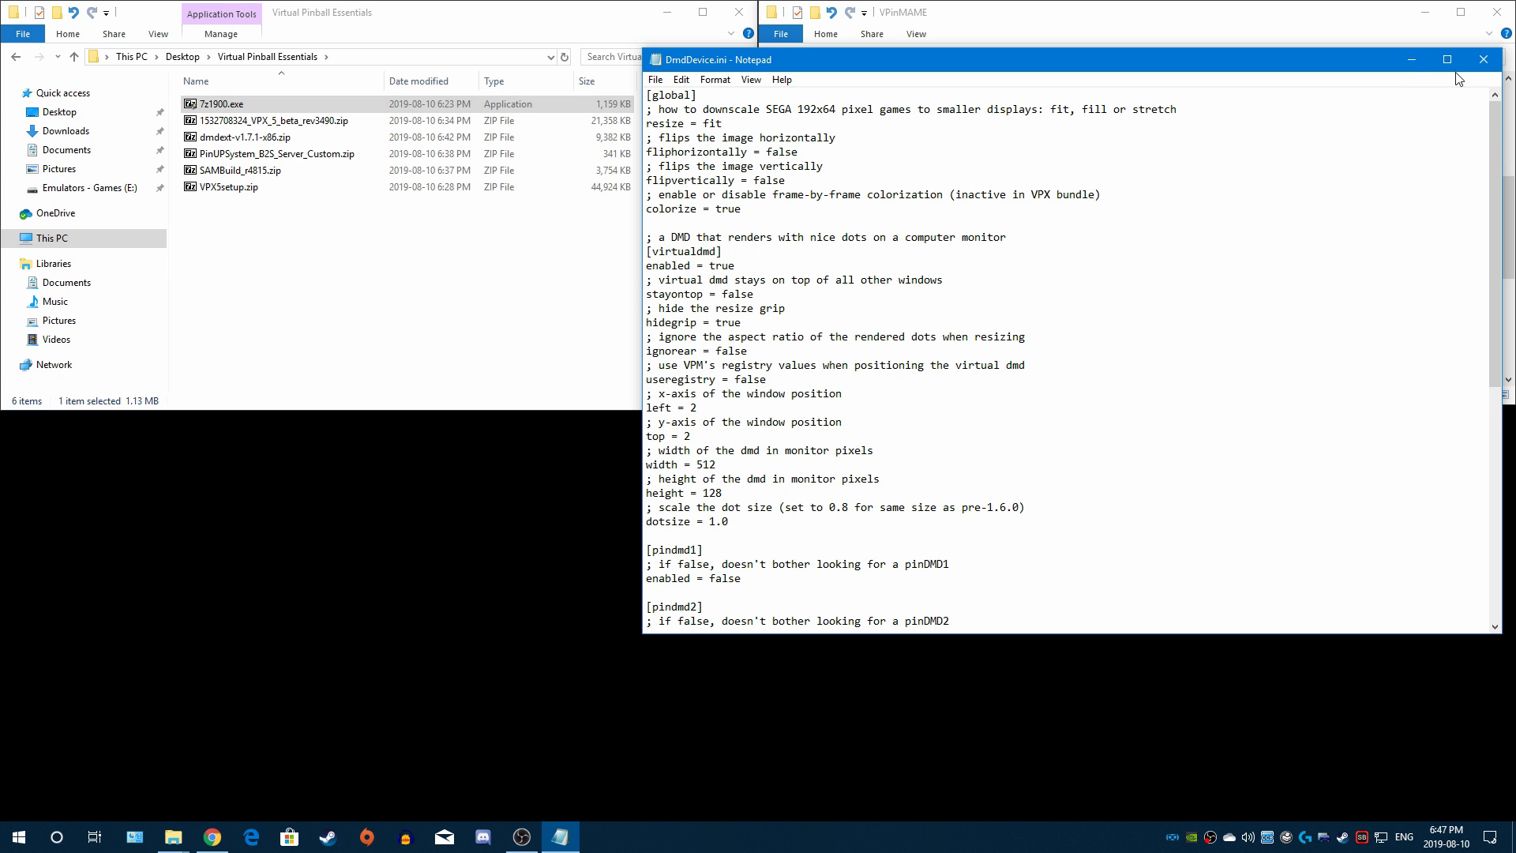
pyautogui.click(1483, 59)
pyautogui.click(730, 429)
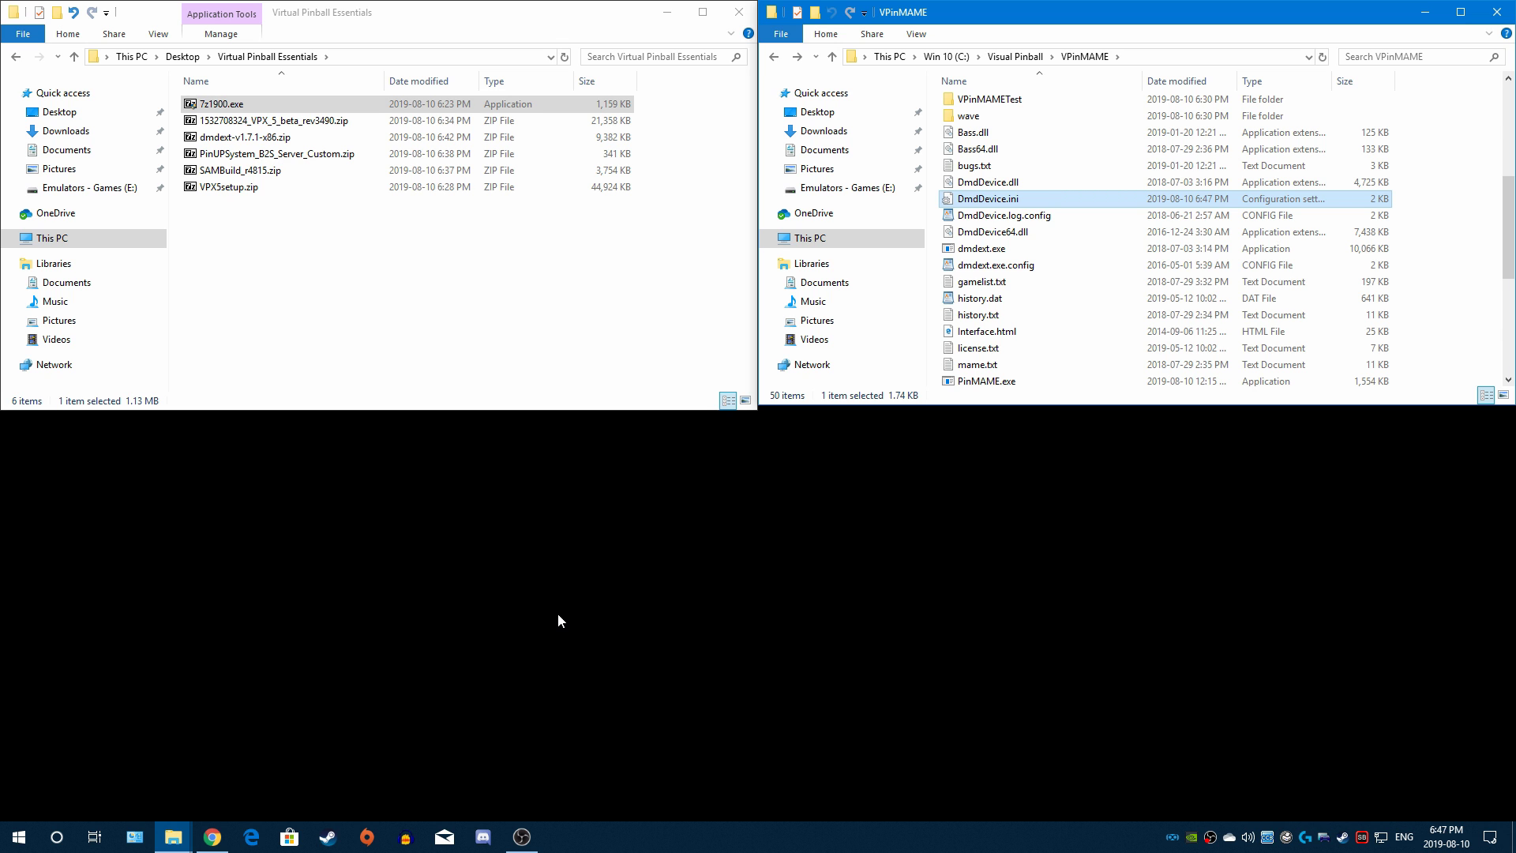
# Step: Check the DOF R3++ entry in the install guide and watch the feedback effects in the Walking Dead and Masters of the Universe videos
pyautogui.click(211, 838)
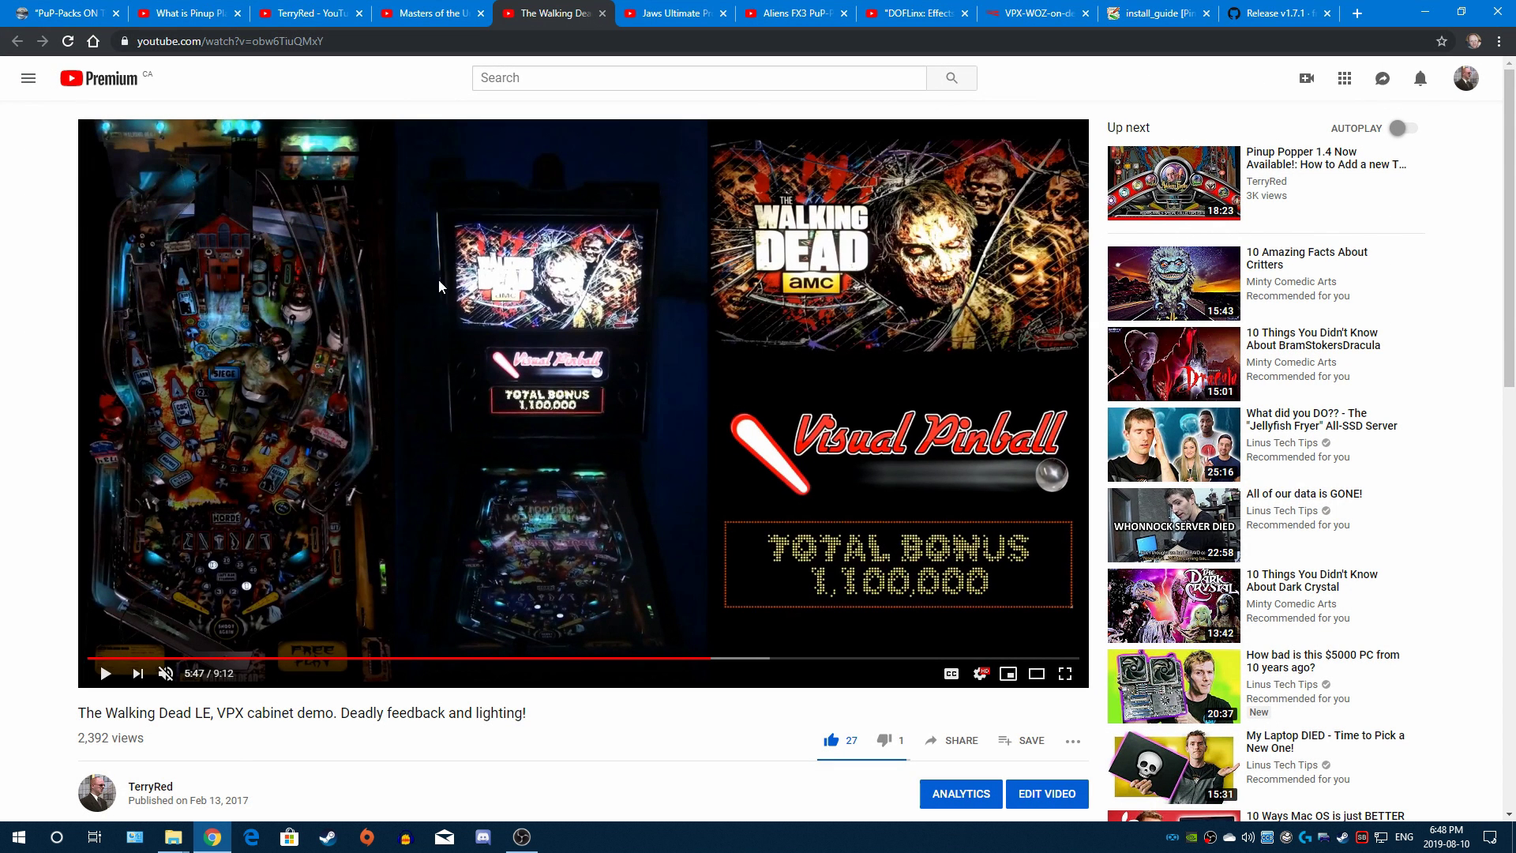
pyautogui.click(1122, 12)
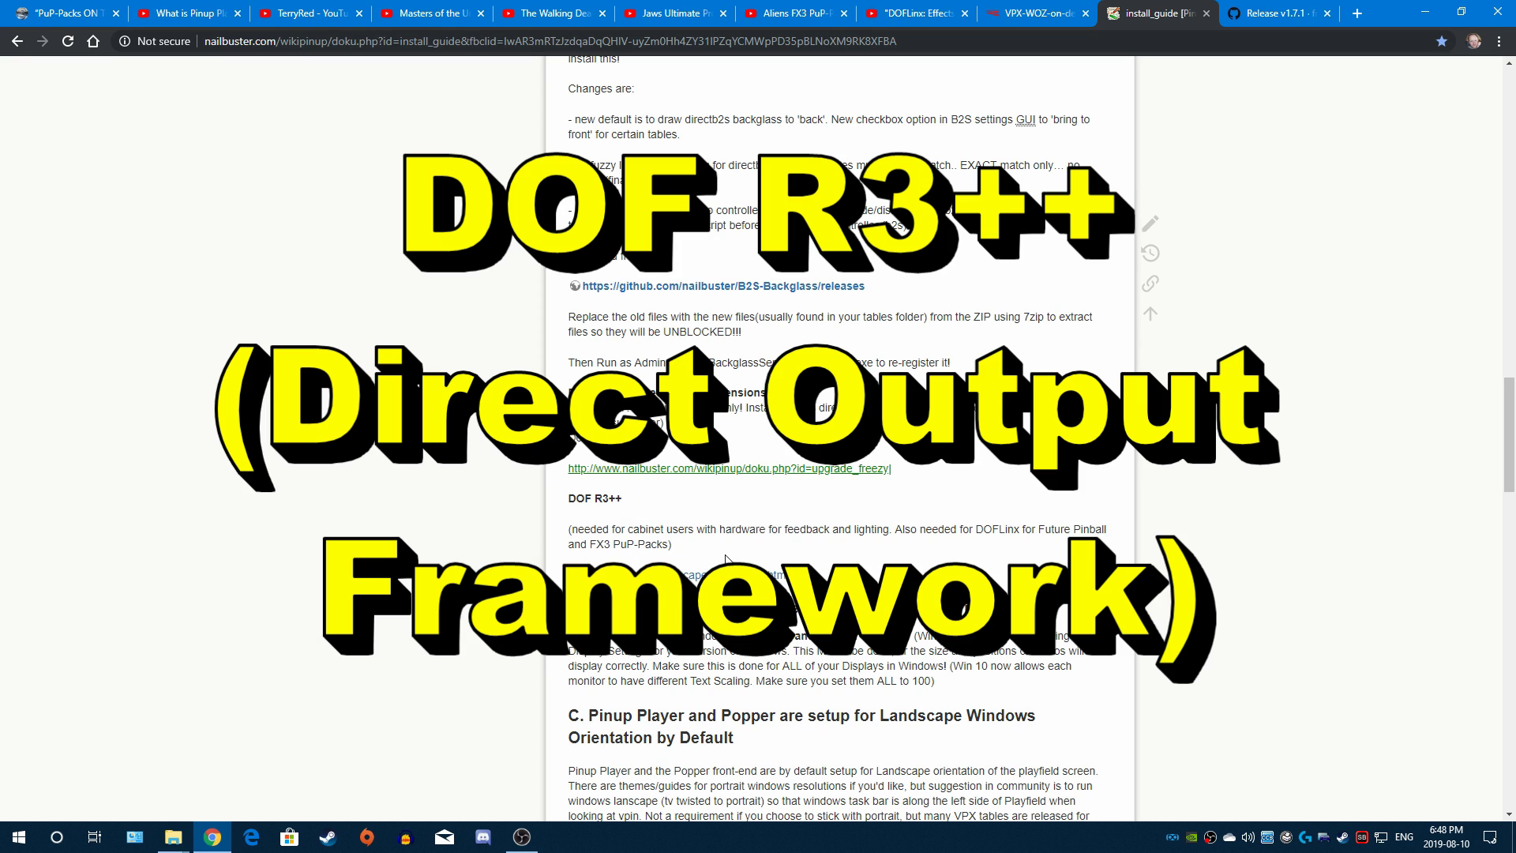
pyautogui.click(545, 7)
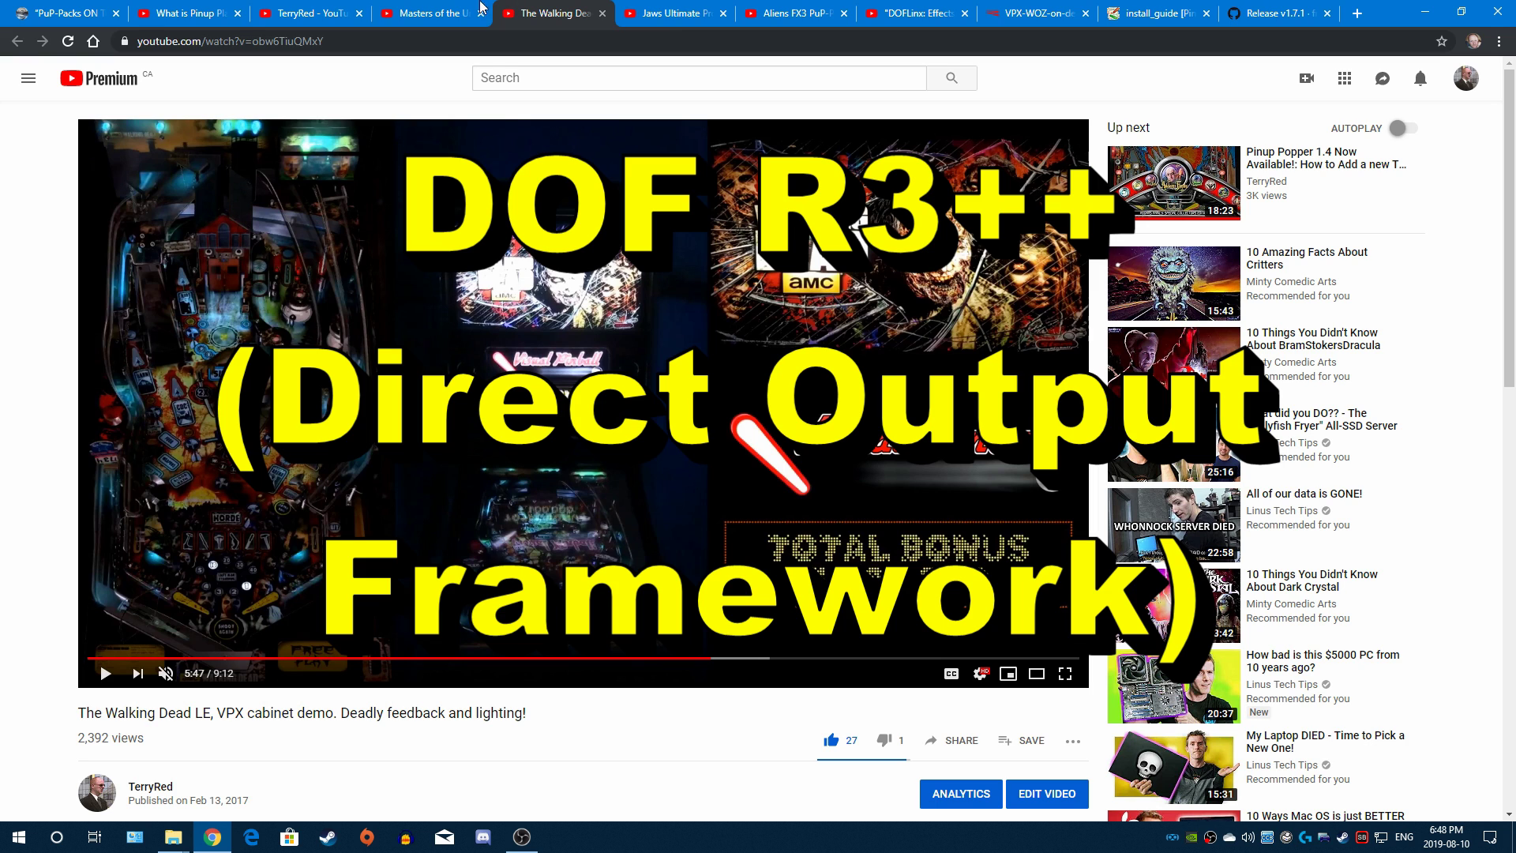
pyautogui.click(594, 319)
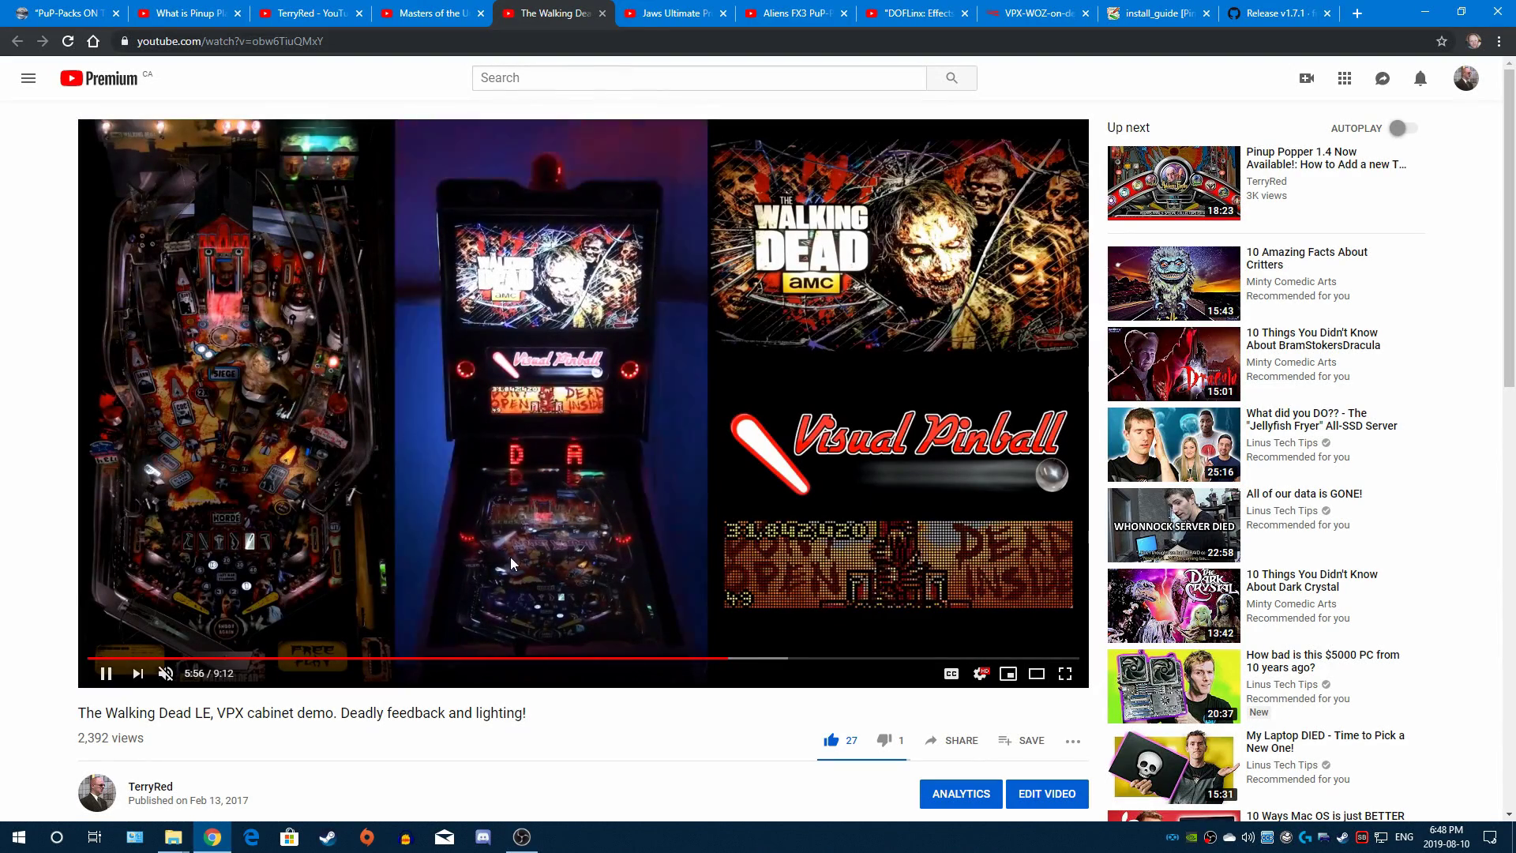
pyautogui.press('space')
pyautogui.click(477, 4)
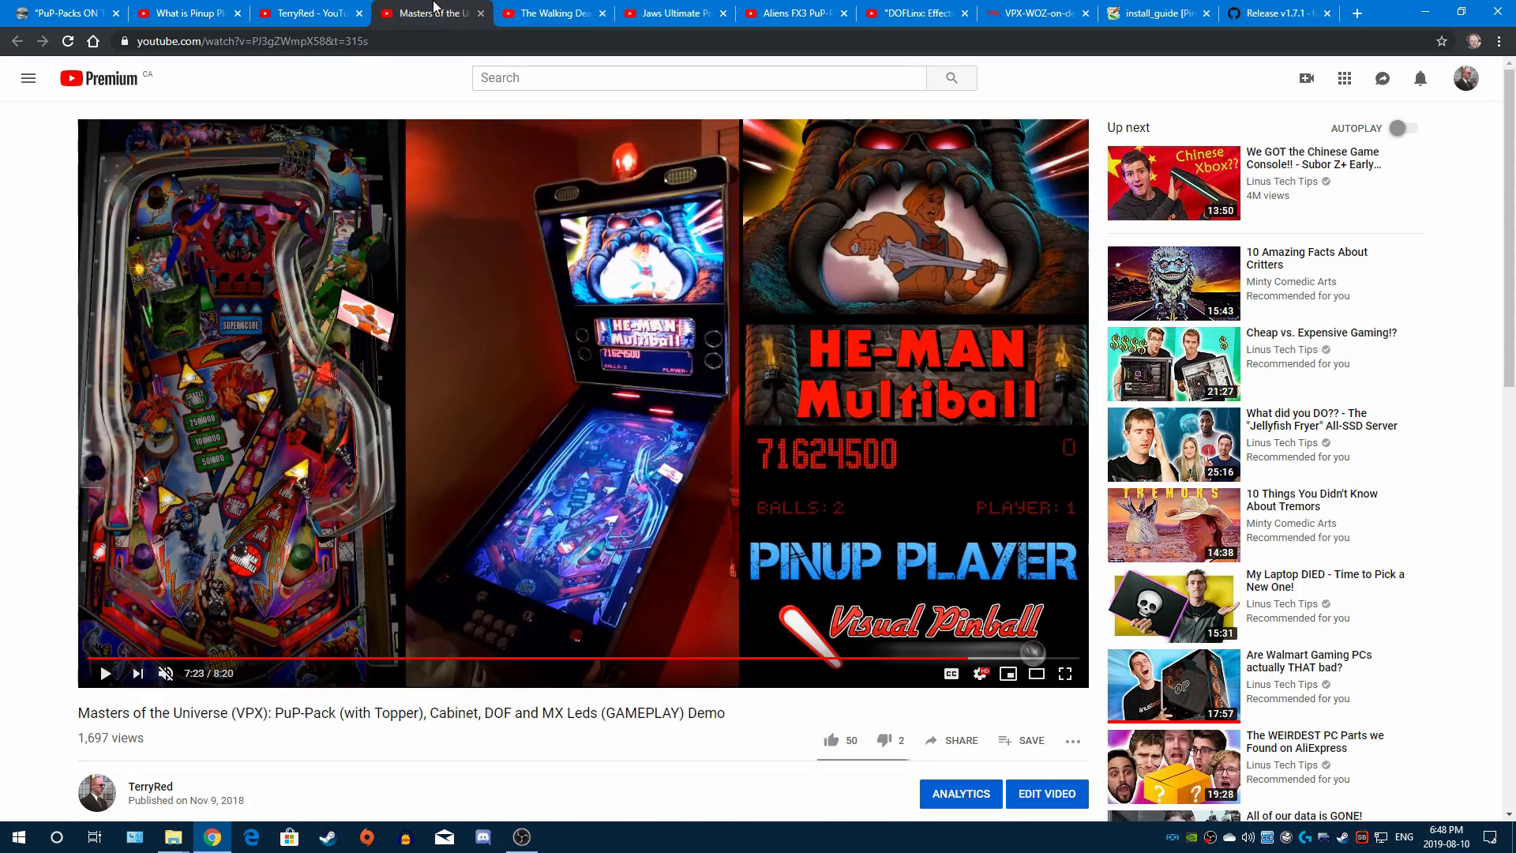
pyautogui.click(594, 424)
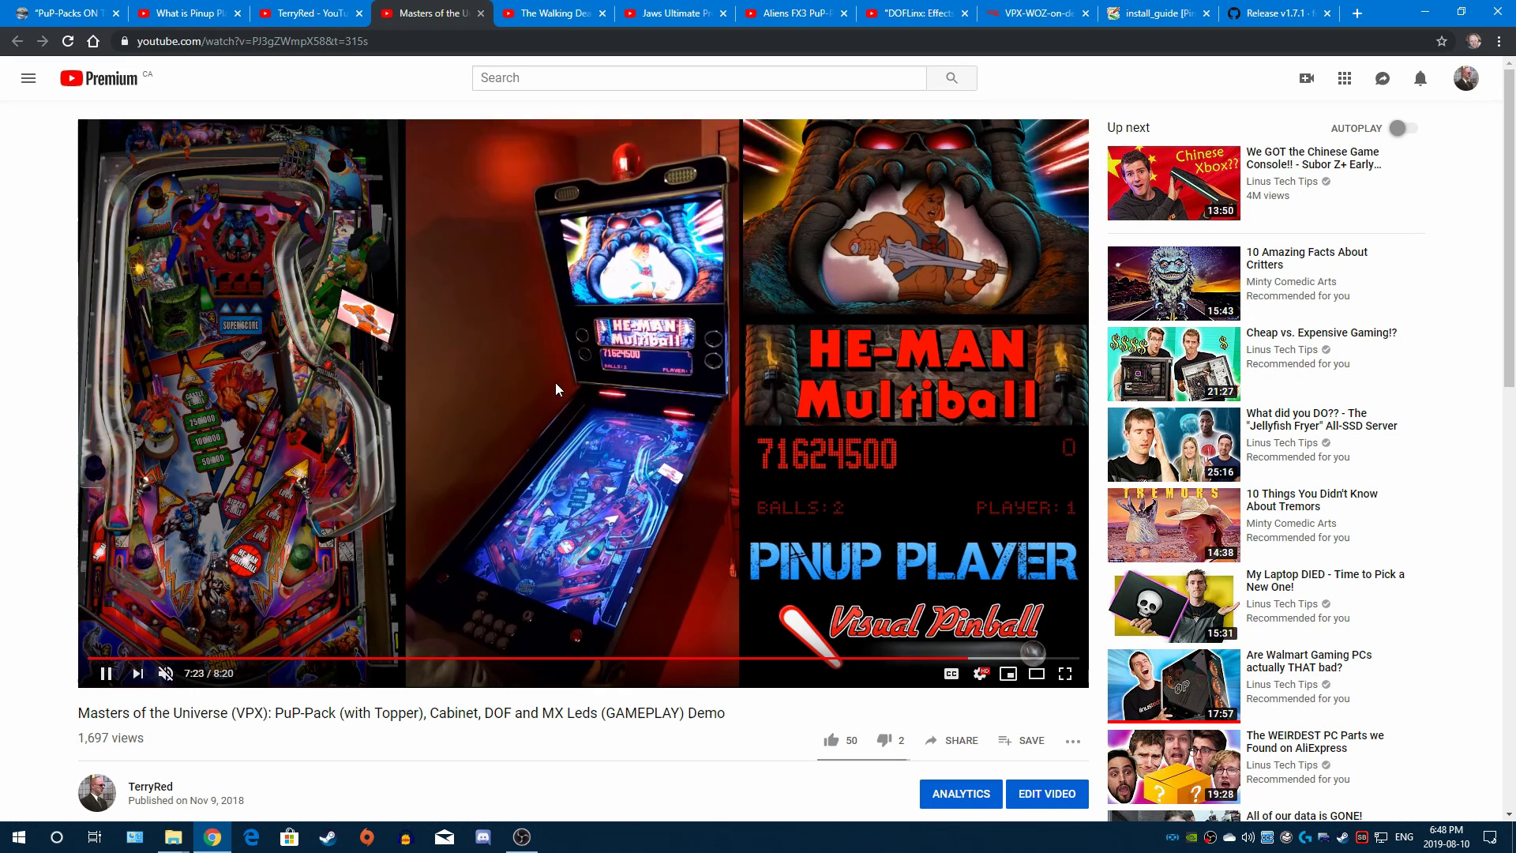
pyautogui.click(518, 386)
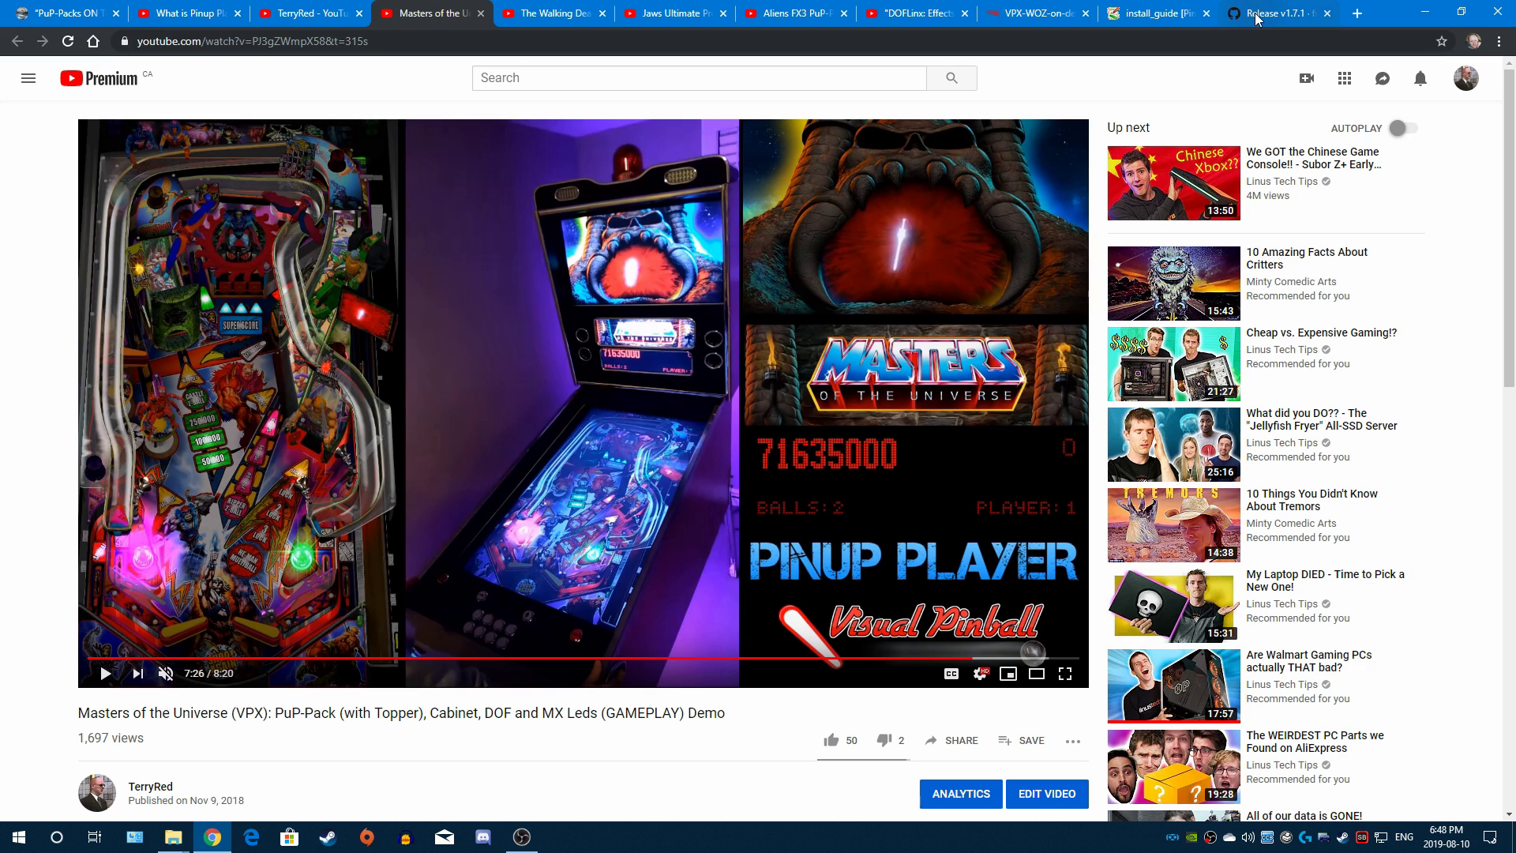
# Step: Open the DOF R3++ download page linked in the install guide, and close the DMDExt Release v1.7.1 page
pyautogui.click(1163, 13)
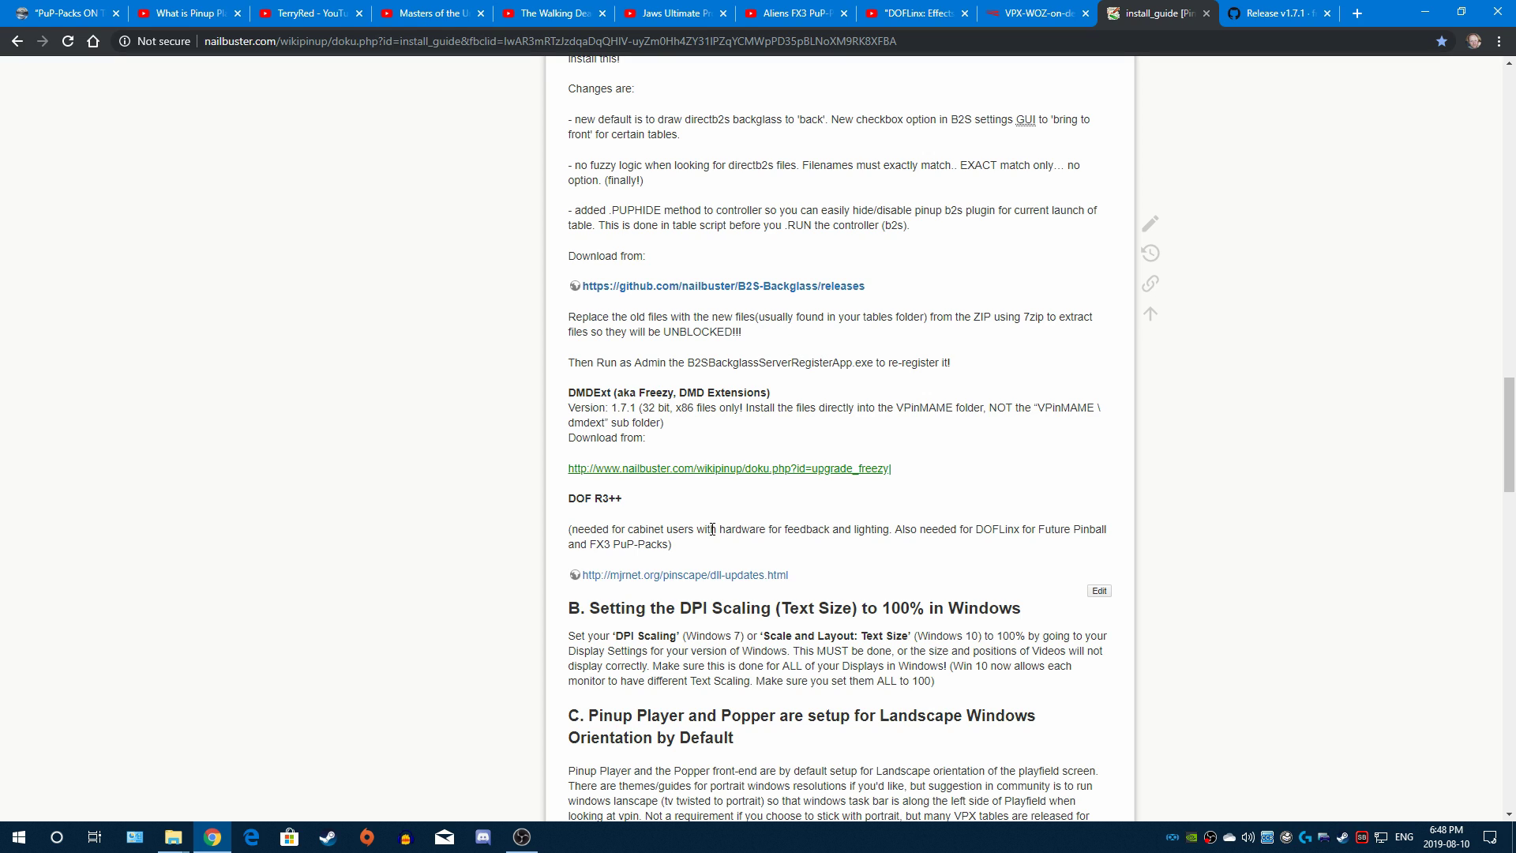
pyautogui.click(90, 10)
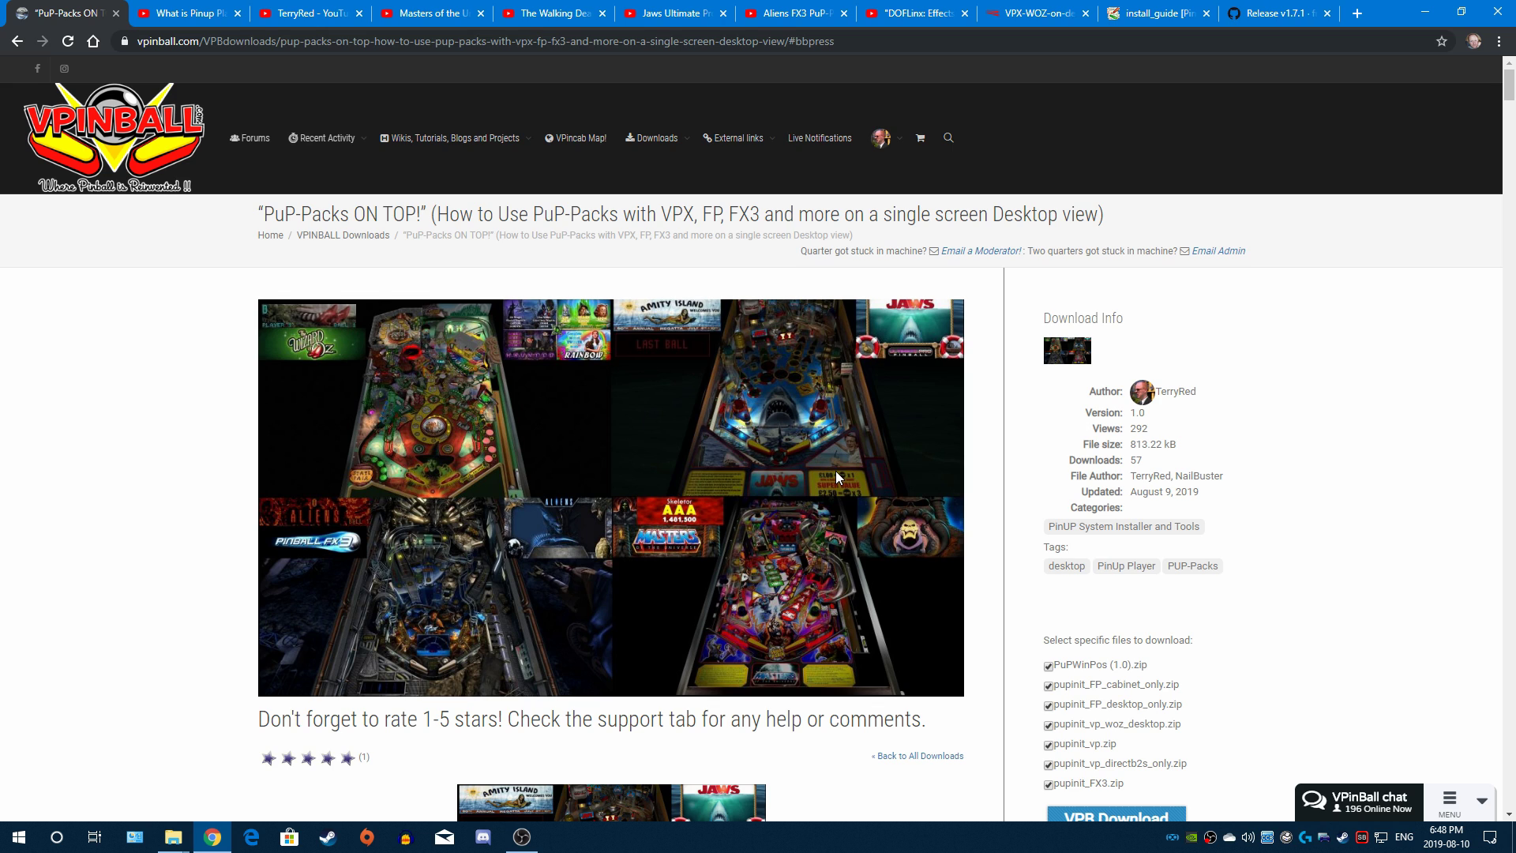
pyautogui.click(1157, 12)
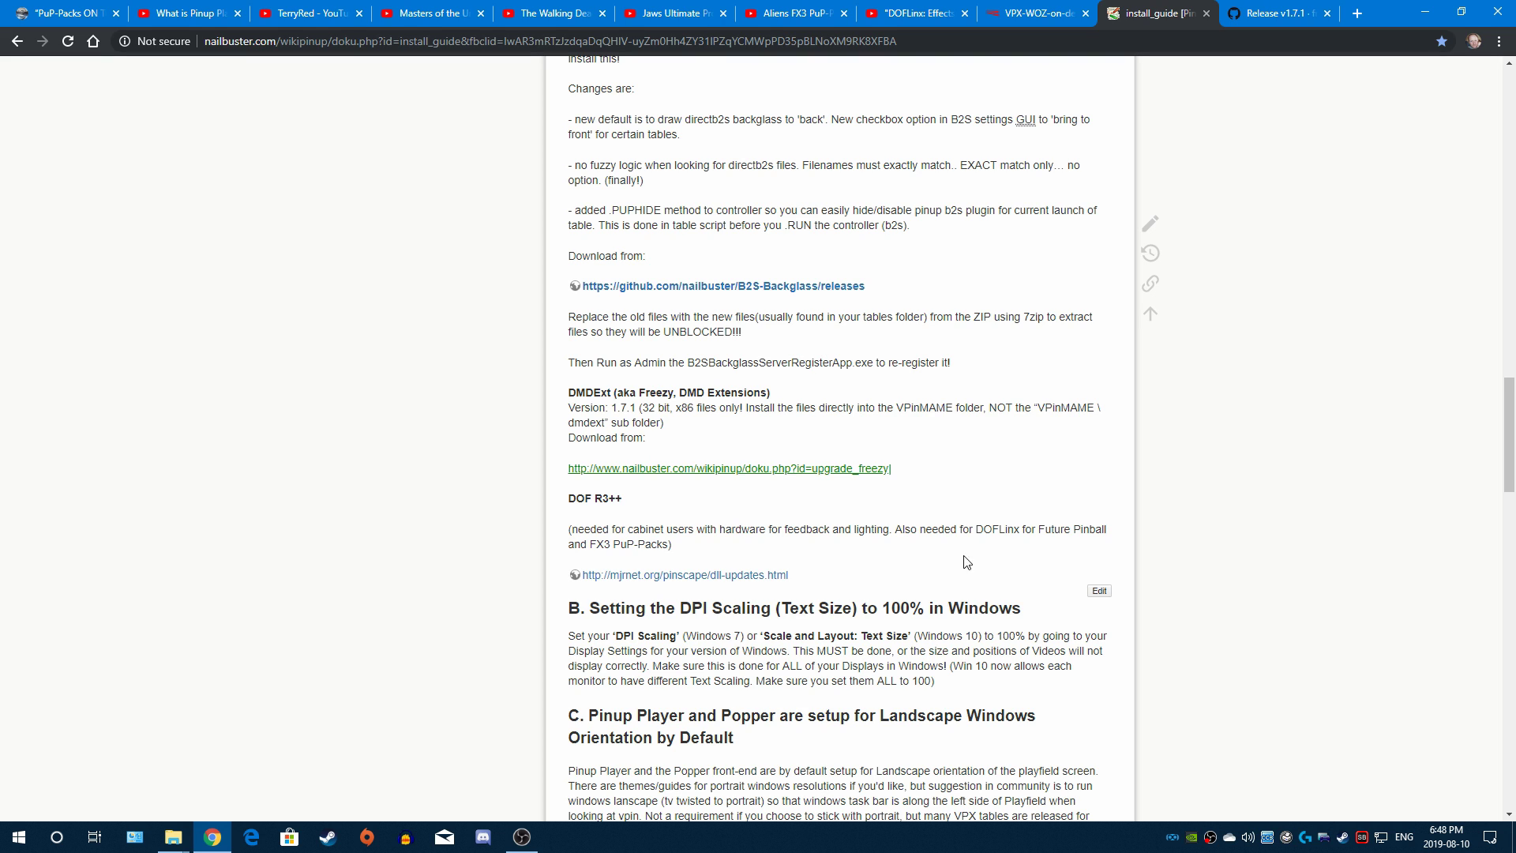
pyautogui.middleClick(697, 583)
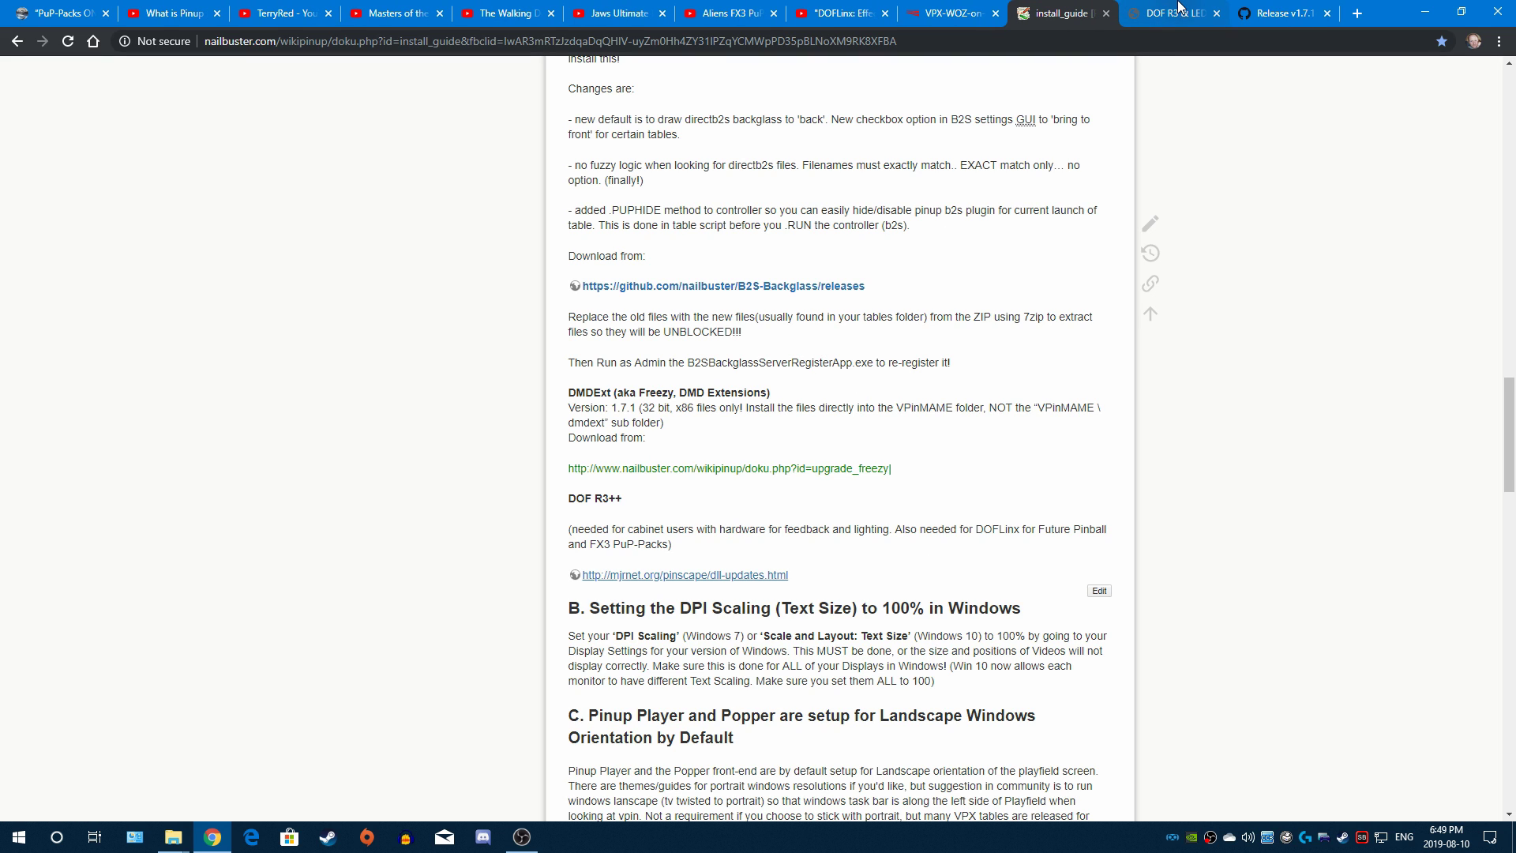
pyautogui.middleClick(1300, 9)
pyautogui.click(1177, 13)
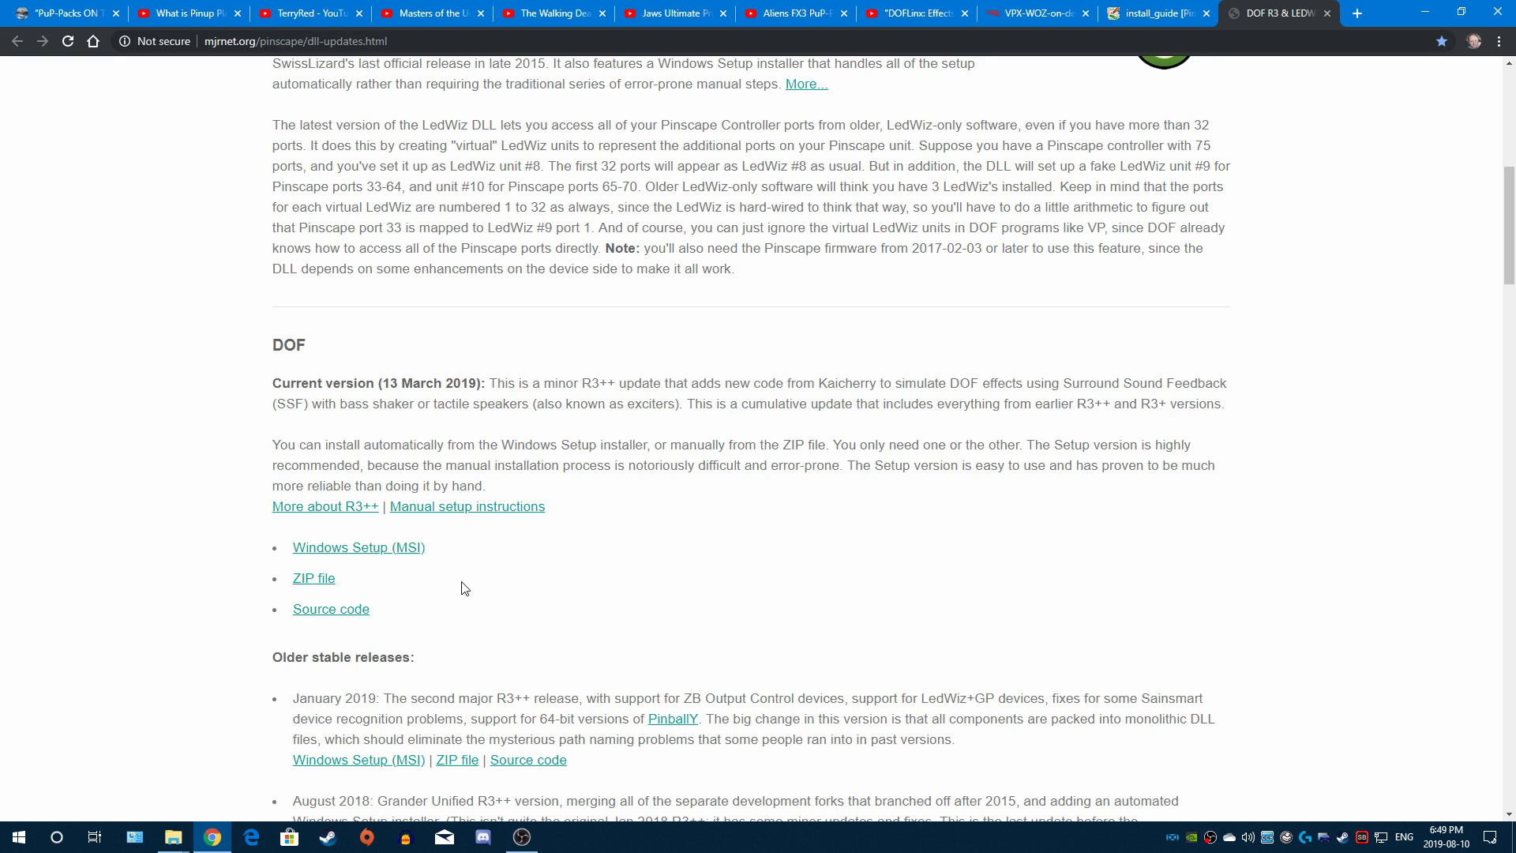
# Step: Download the Windows Setup (MSI) of the current DOF version into the Virtual Pinball Essentials folder
pyautogui.scroll(6, 474, 229)
pyautogui.scroll(-7, 531, 271)
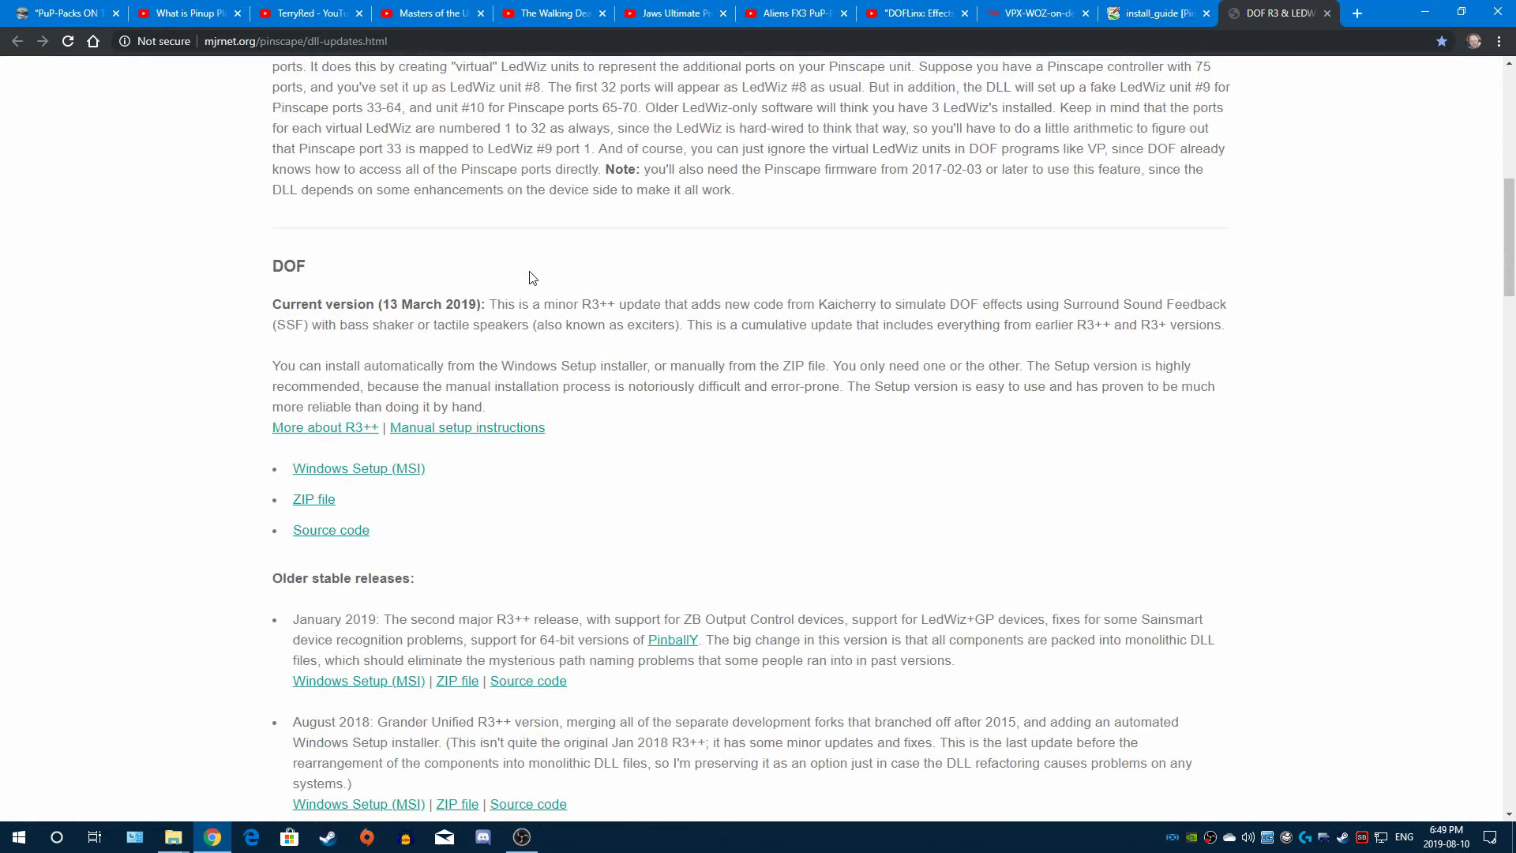
pyautogui.click(310, 469)
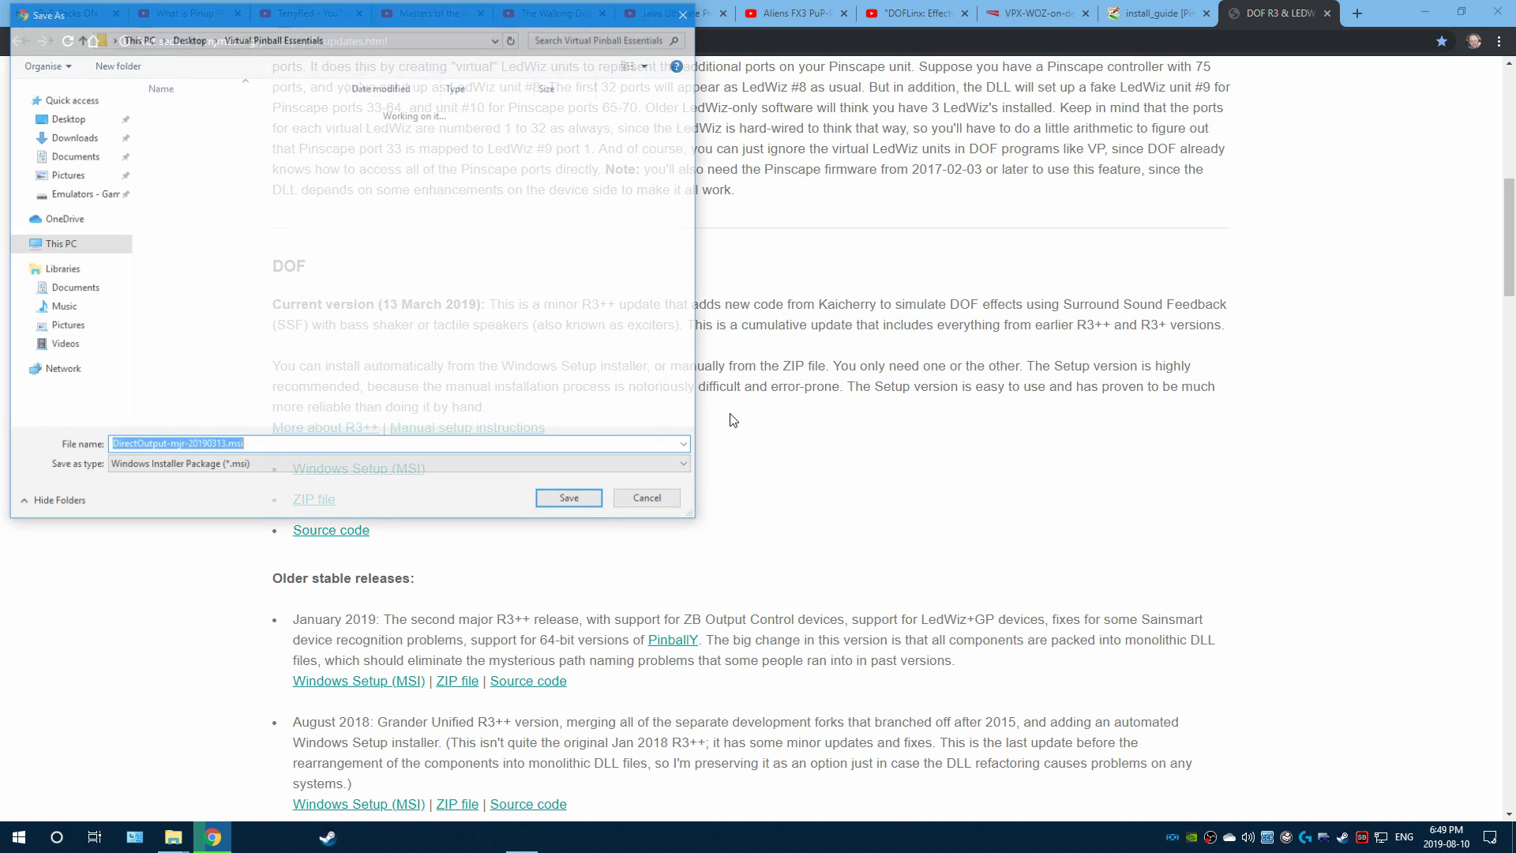
pyautogui.click(570, 497)
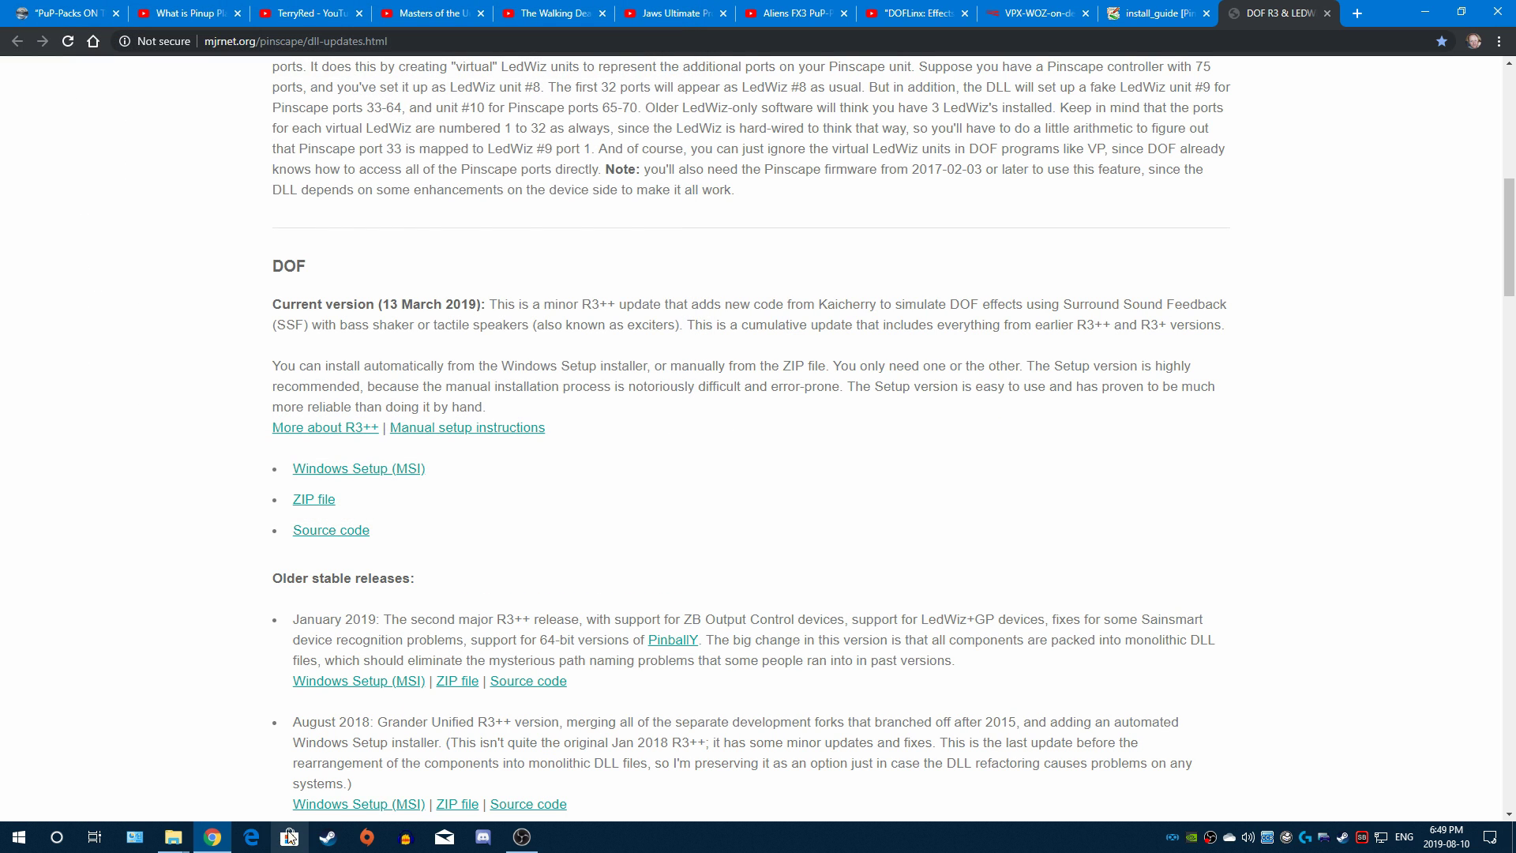
# Step: Check the file properties of DirectOutput-mjr-20190313.msi in the Virtual Pinball Essentials folder
pyautogui.click(168, 835)
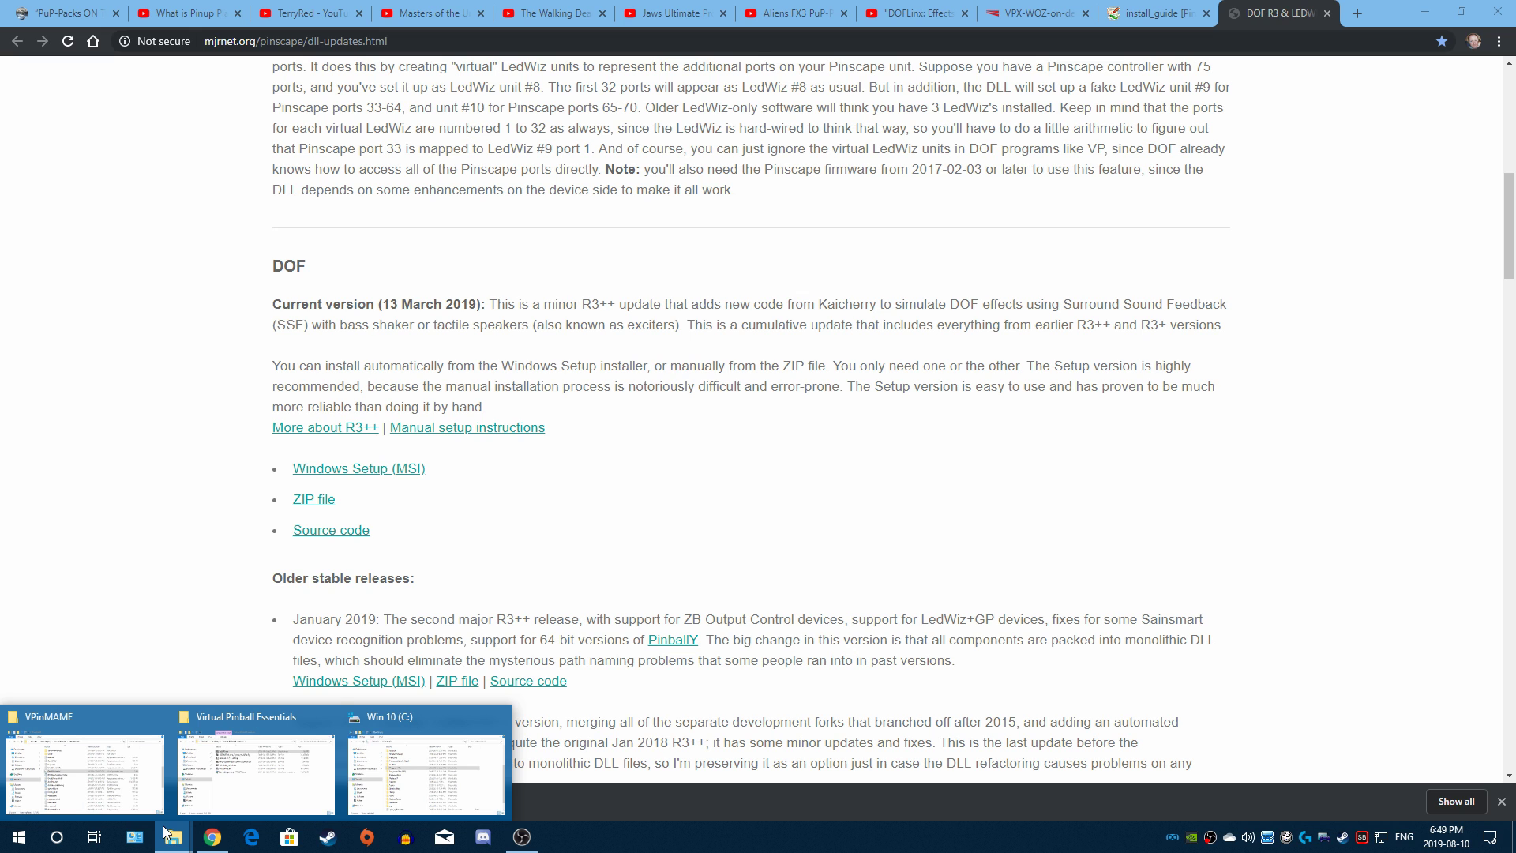
pyautogui.click(269, 786)
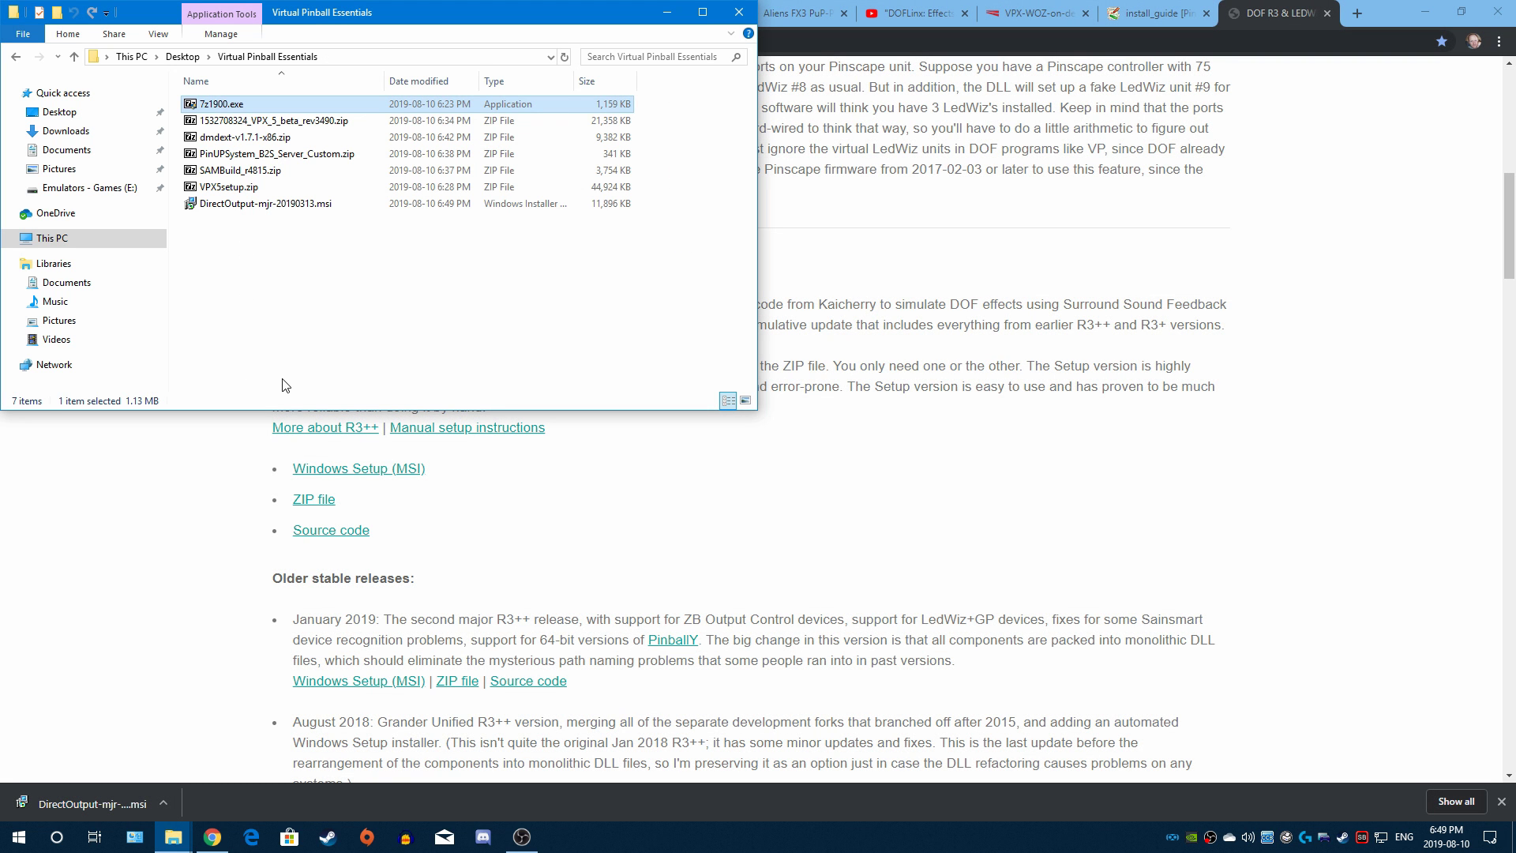
pyautogui.rightClick(233, 207)
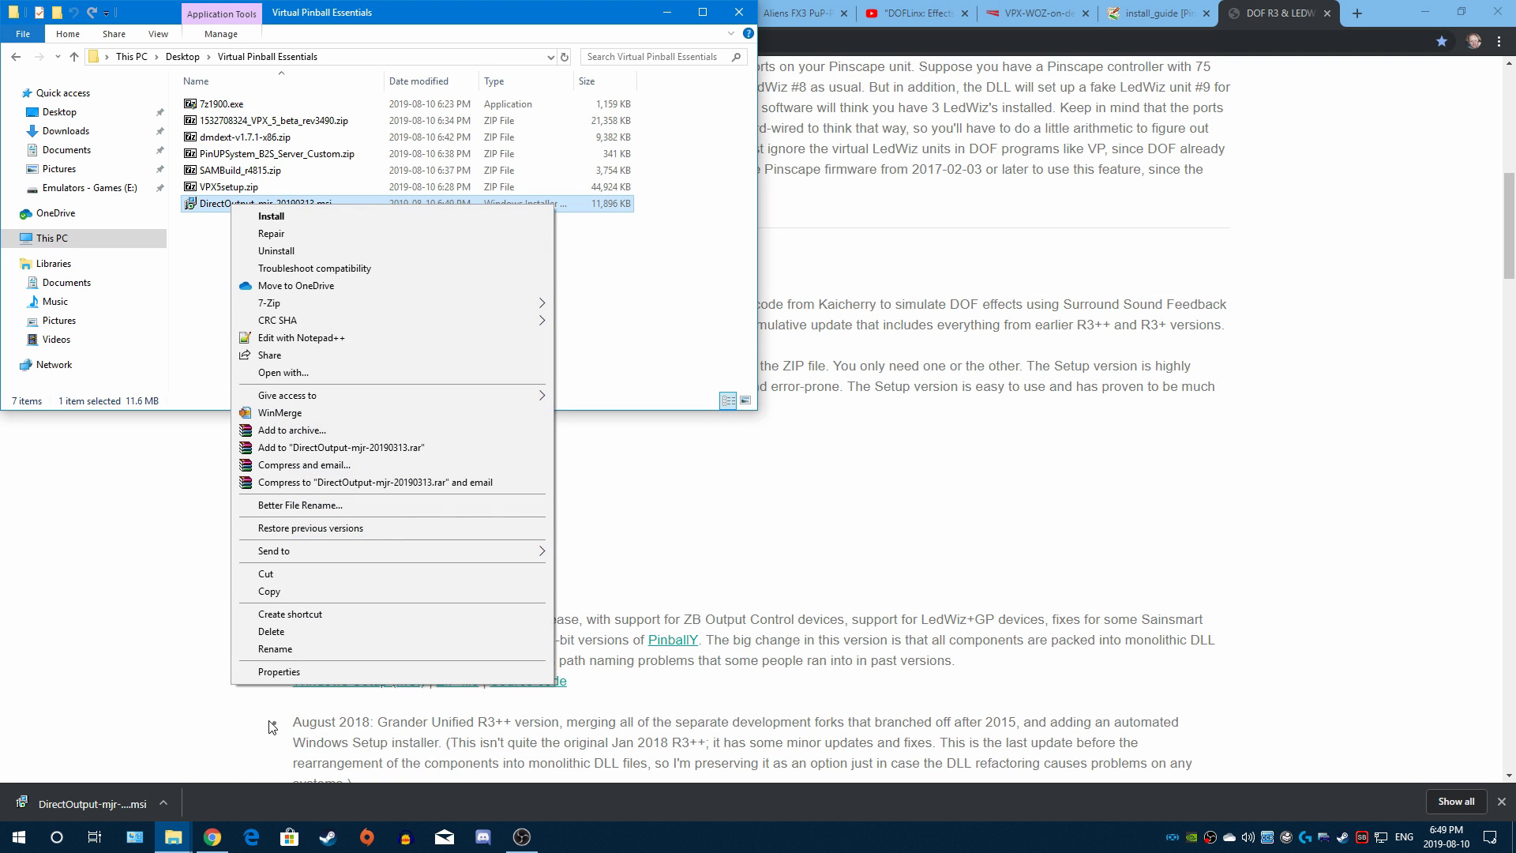
pyautogui.click(280, 671)
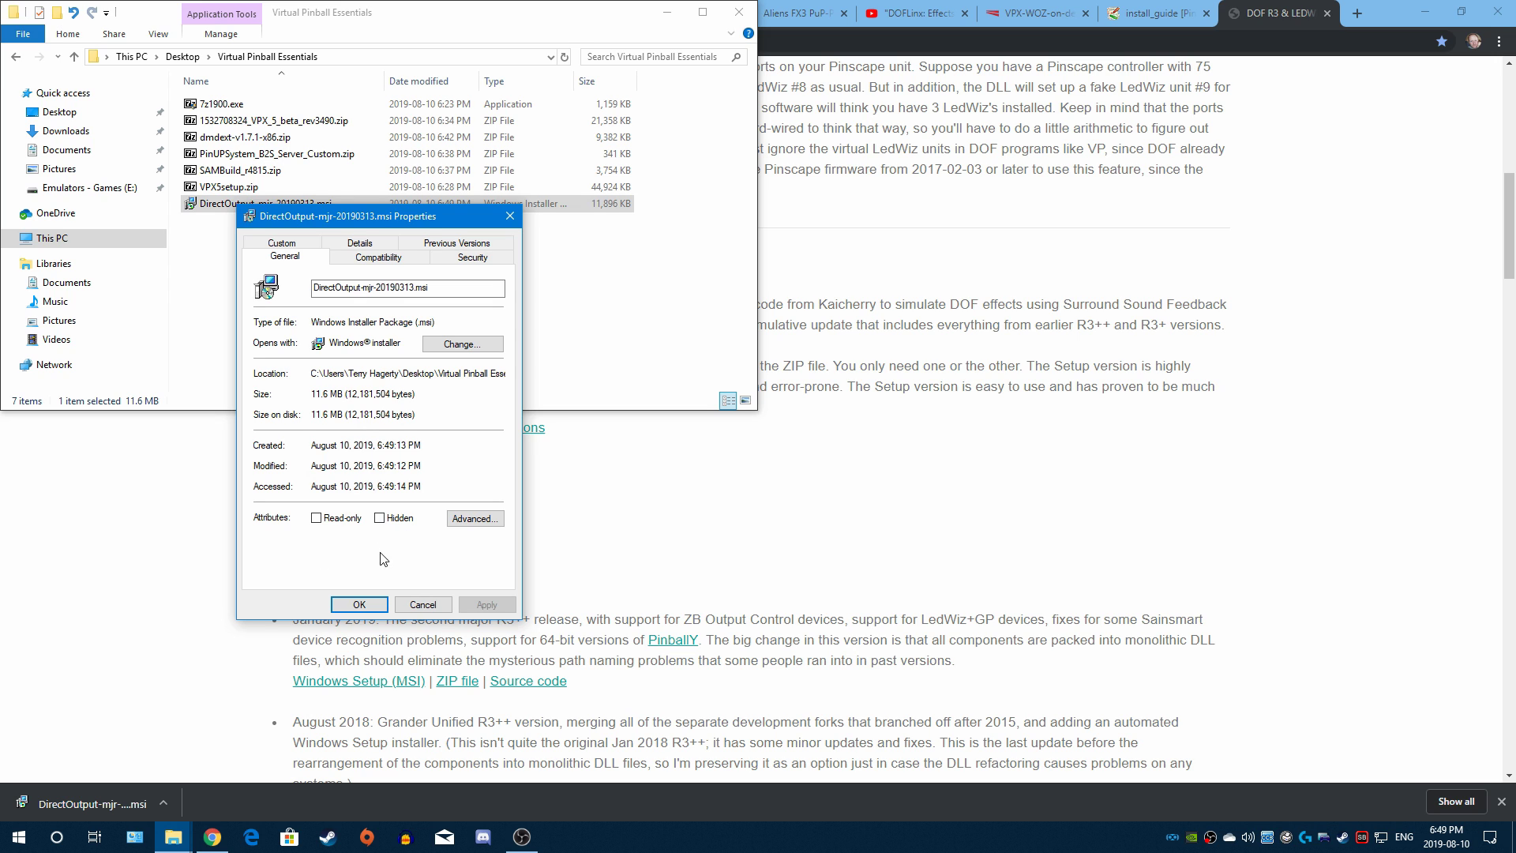
pyautogui.click(360, 604)
# Step: Start the DirectOutput-mjr-20190313.msi installer and set the destination folder to C:\DirectOutput\
pyautogui.doubleClick(266, 204)
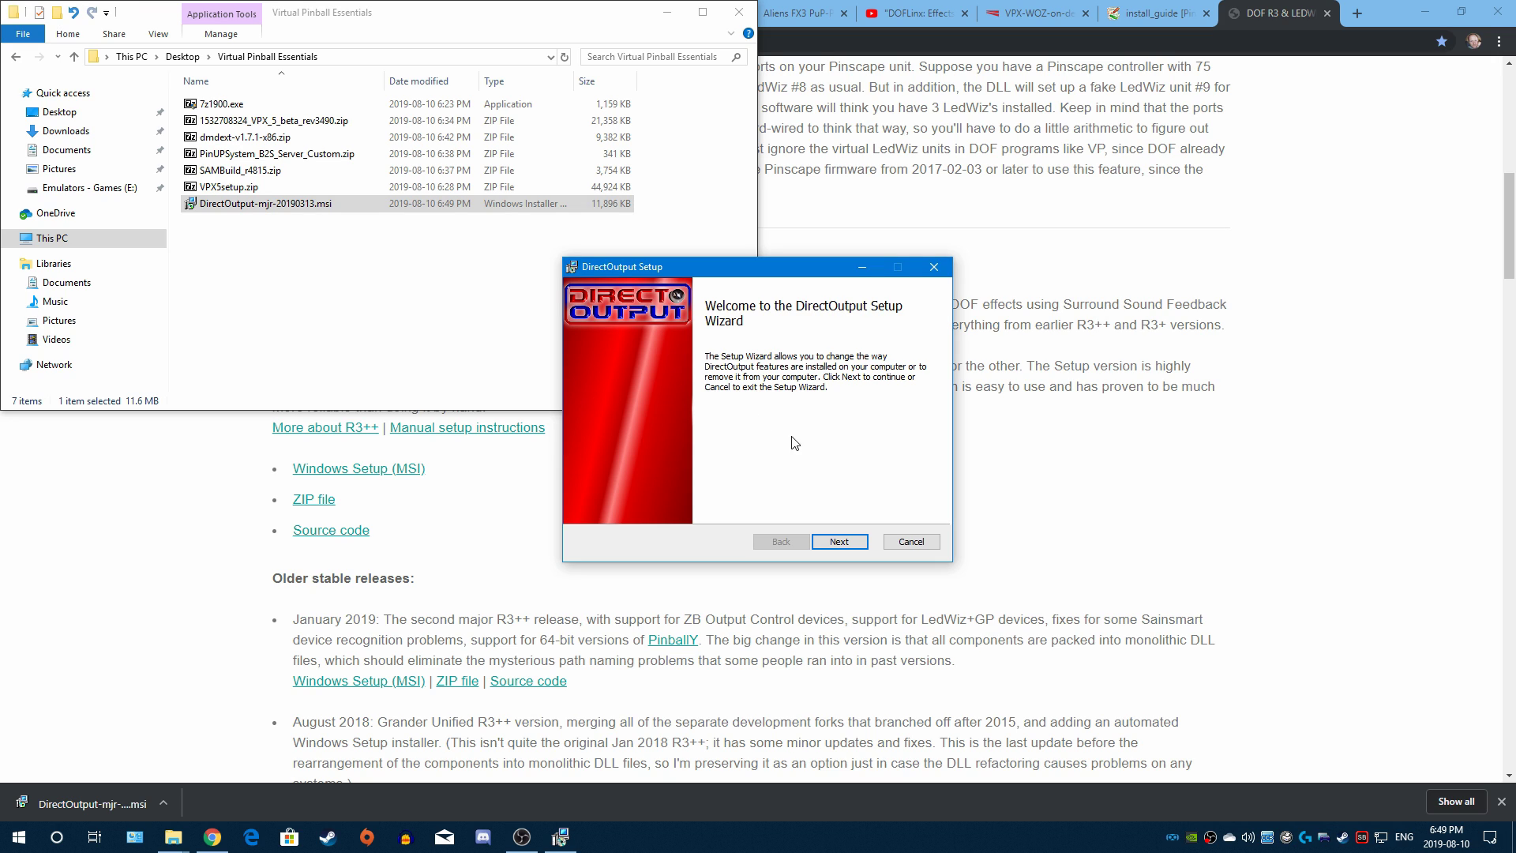
pyautogui.click(840, 542)
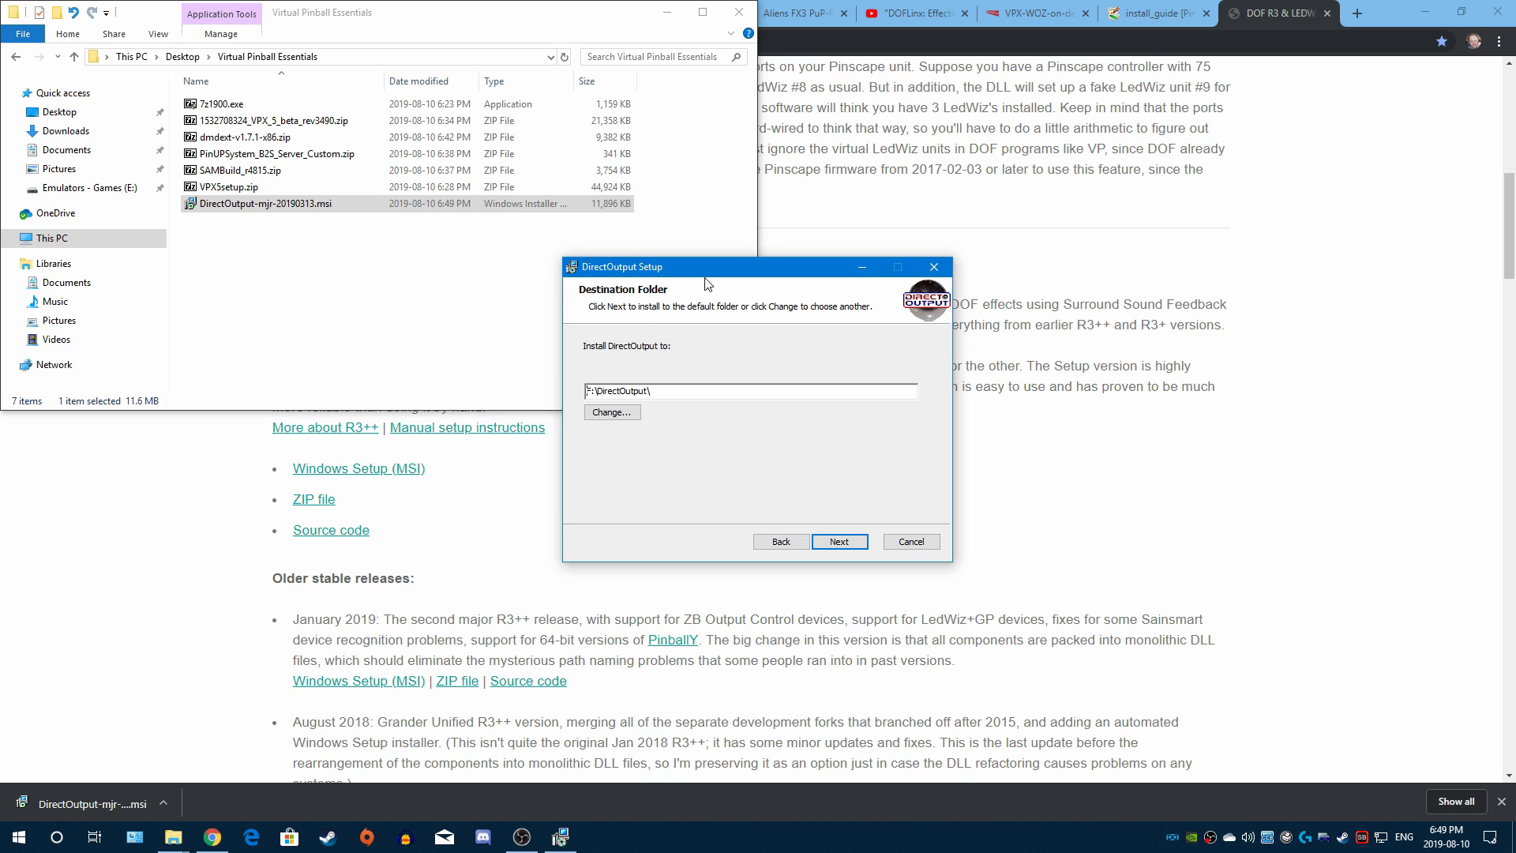
pyautogui.press('Home')
pyautogui.press('Delete')
pyautogui.write('c')
pyautogui.click(670, 390)
pyautogui.moveTo(670, 390); pyautogui.dragTo(568, 390)
pyautogui.click(713, 392)
pyautogui.click(838, 543)
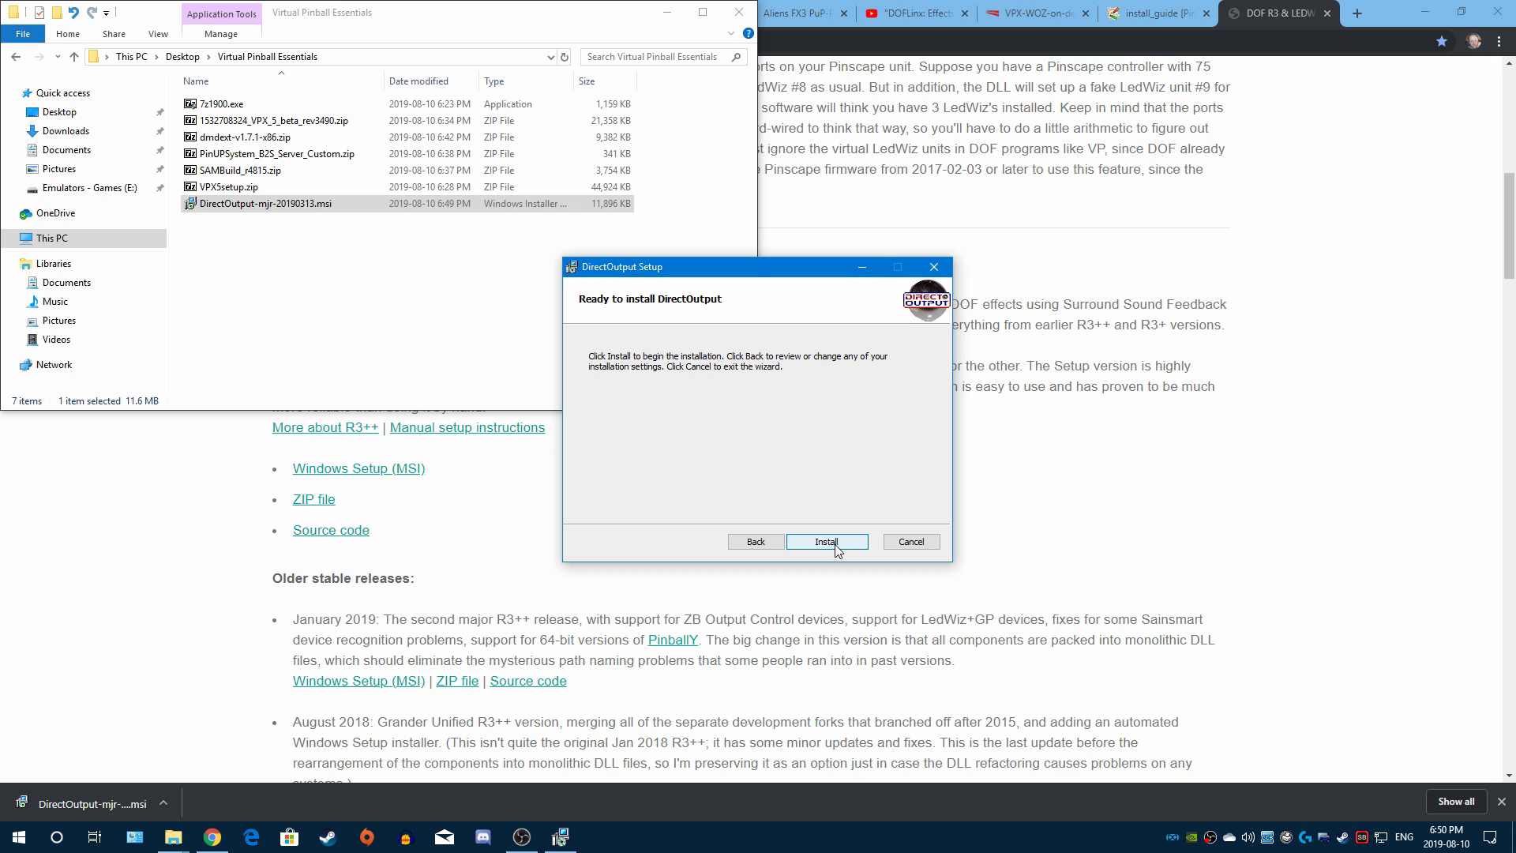
# Step: Run the DirectOutput installation to completion, acknowledging the B2S settings notice, and exit the setup wizard
pyautogui.click(835, 543)
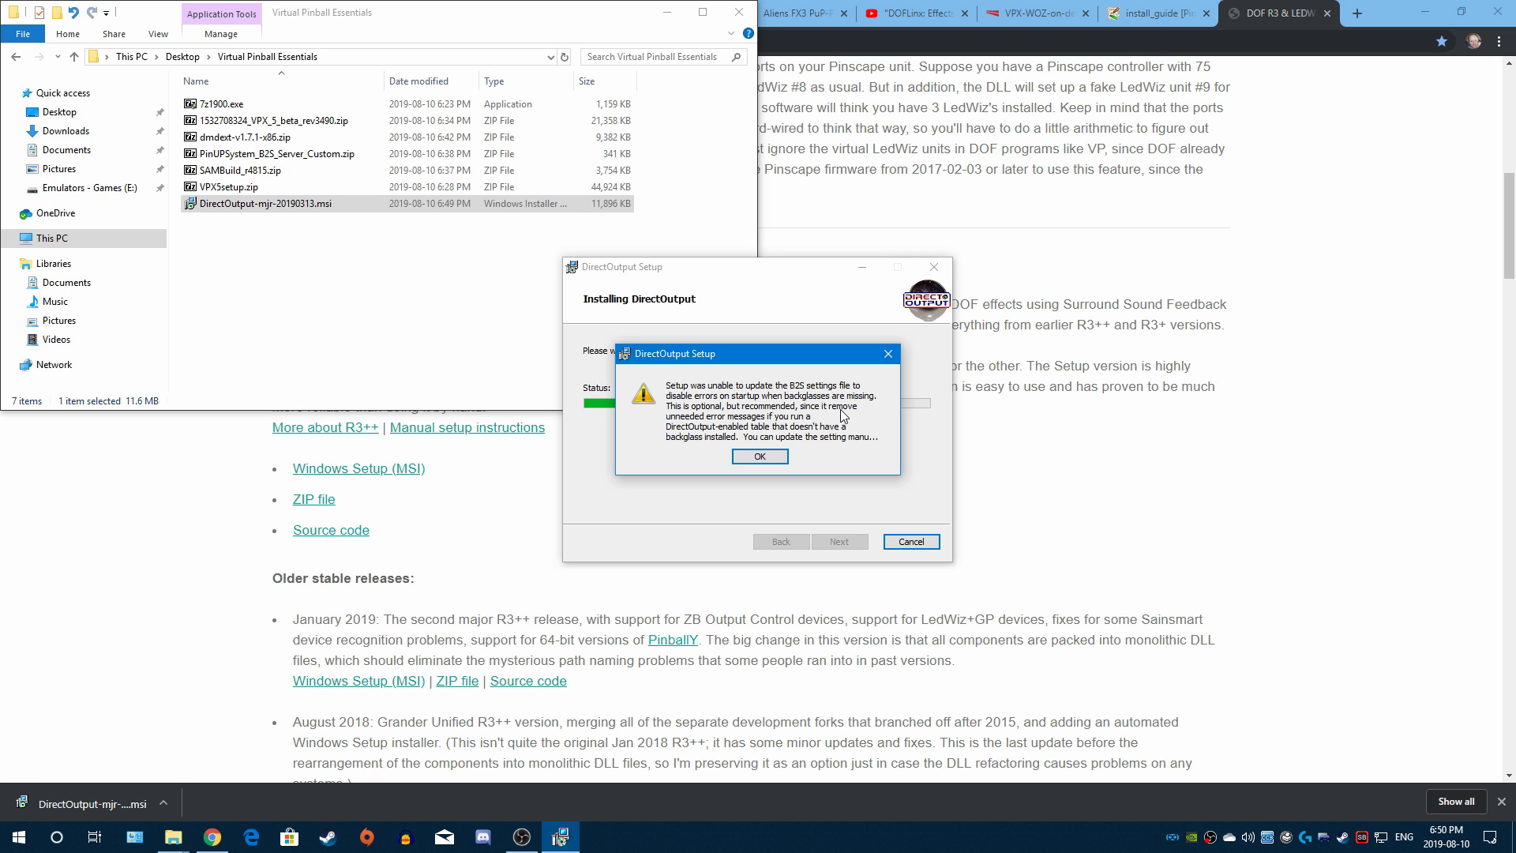
pyautogui.click(1412, 313)
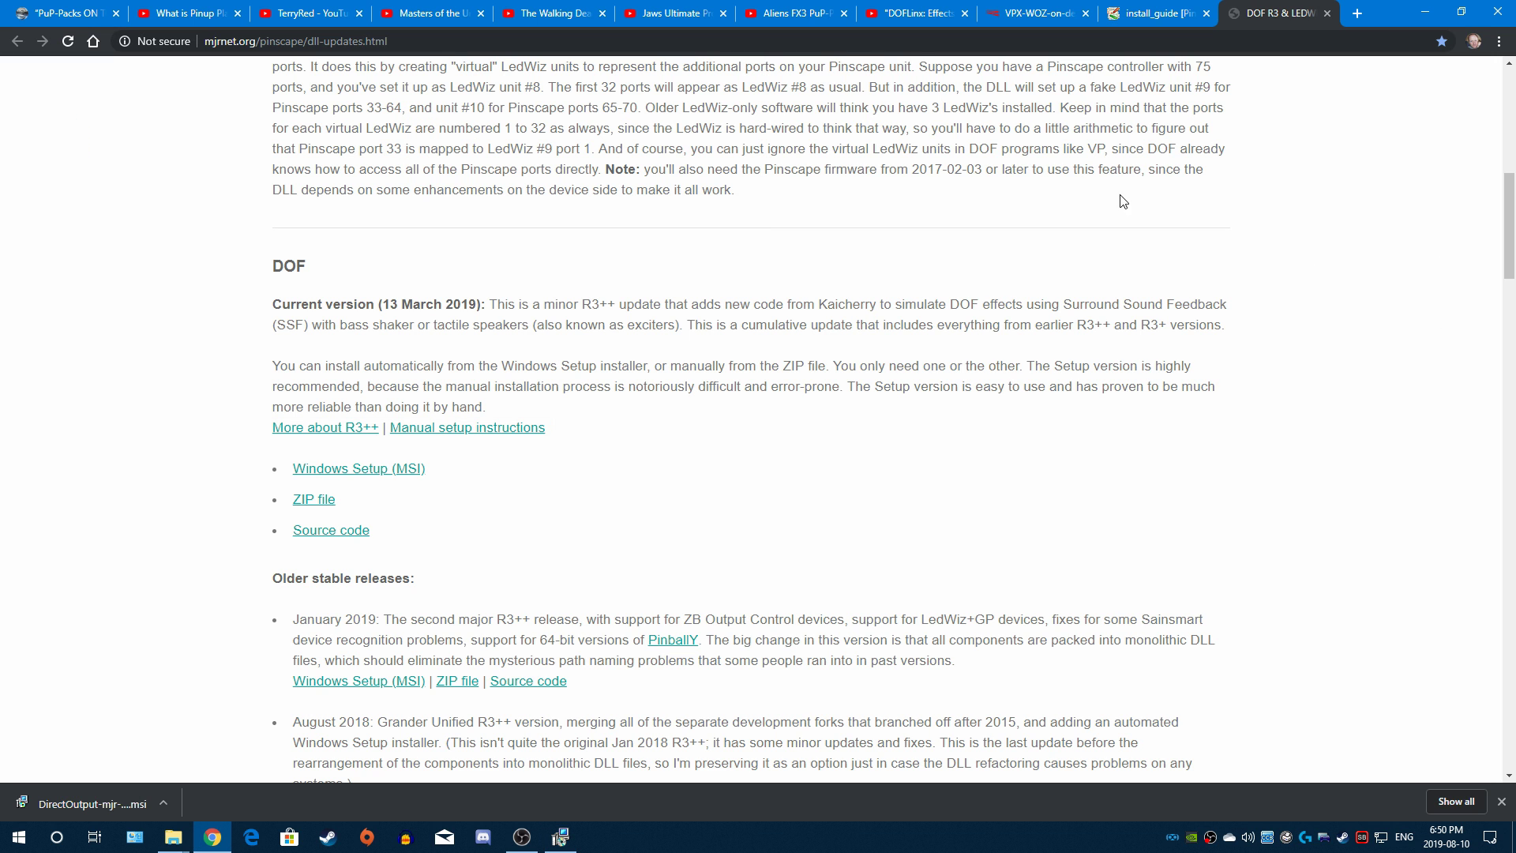
pyautogui.click(559, 11)
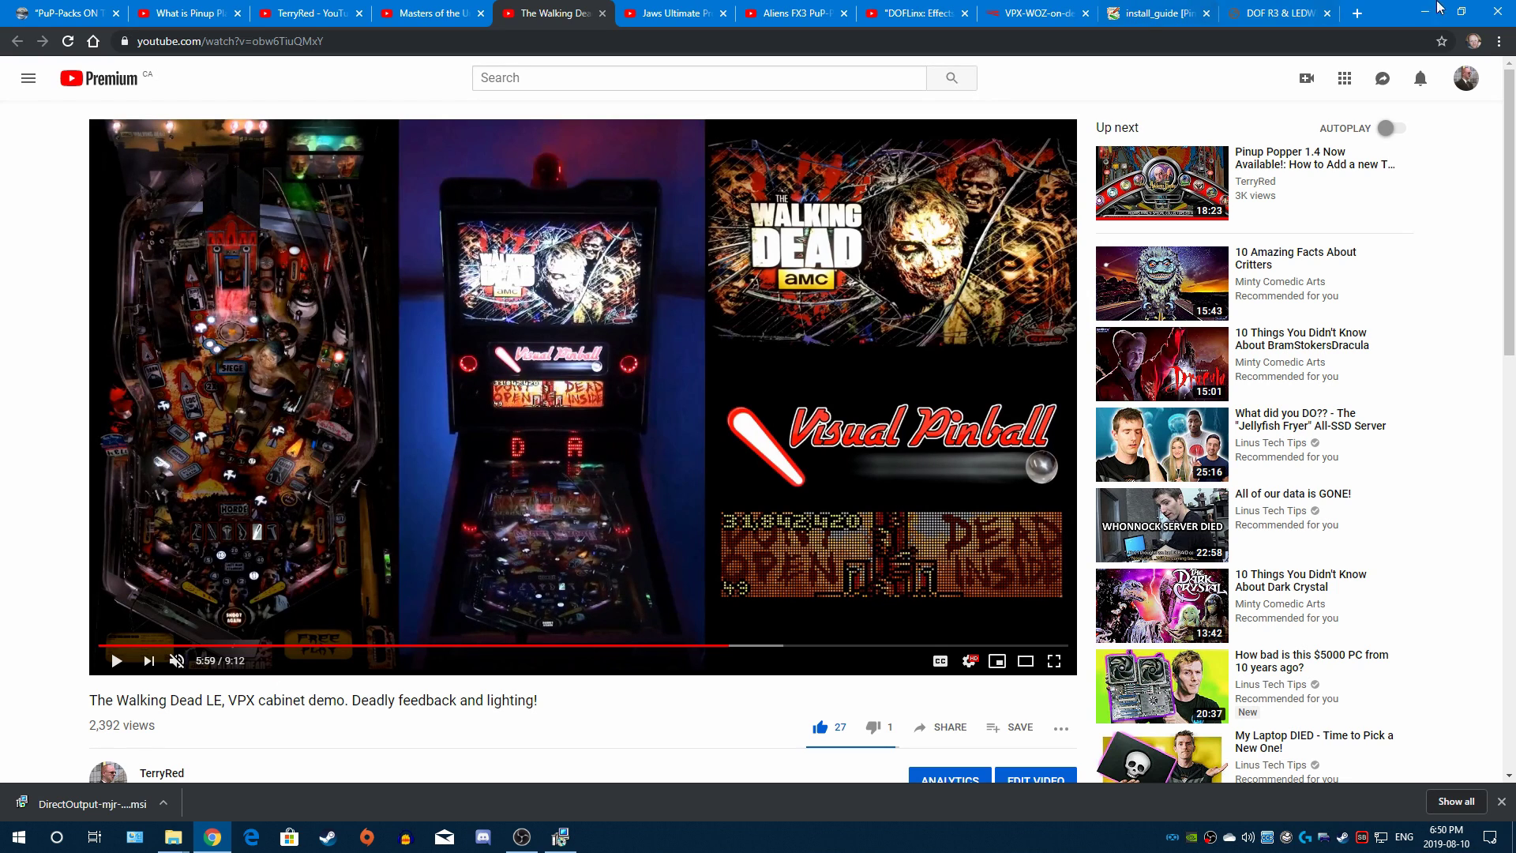
pyautogui.moveTo(578, 846)
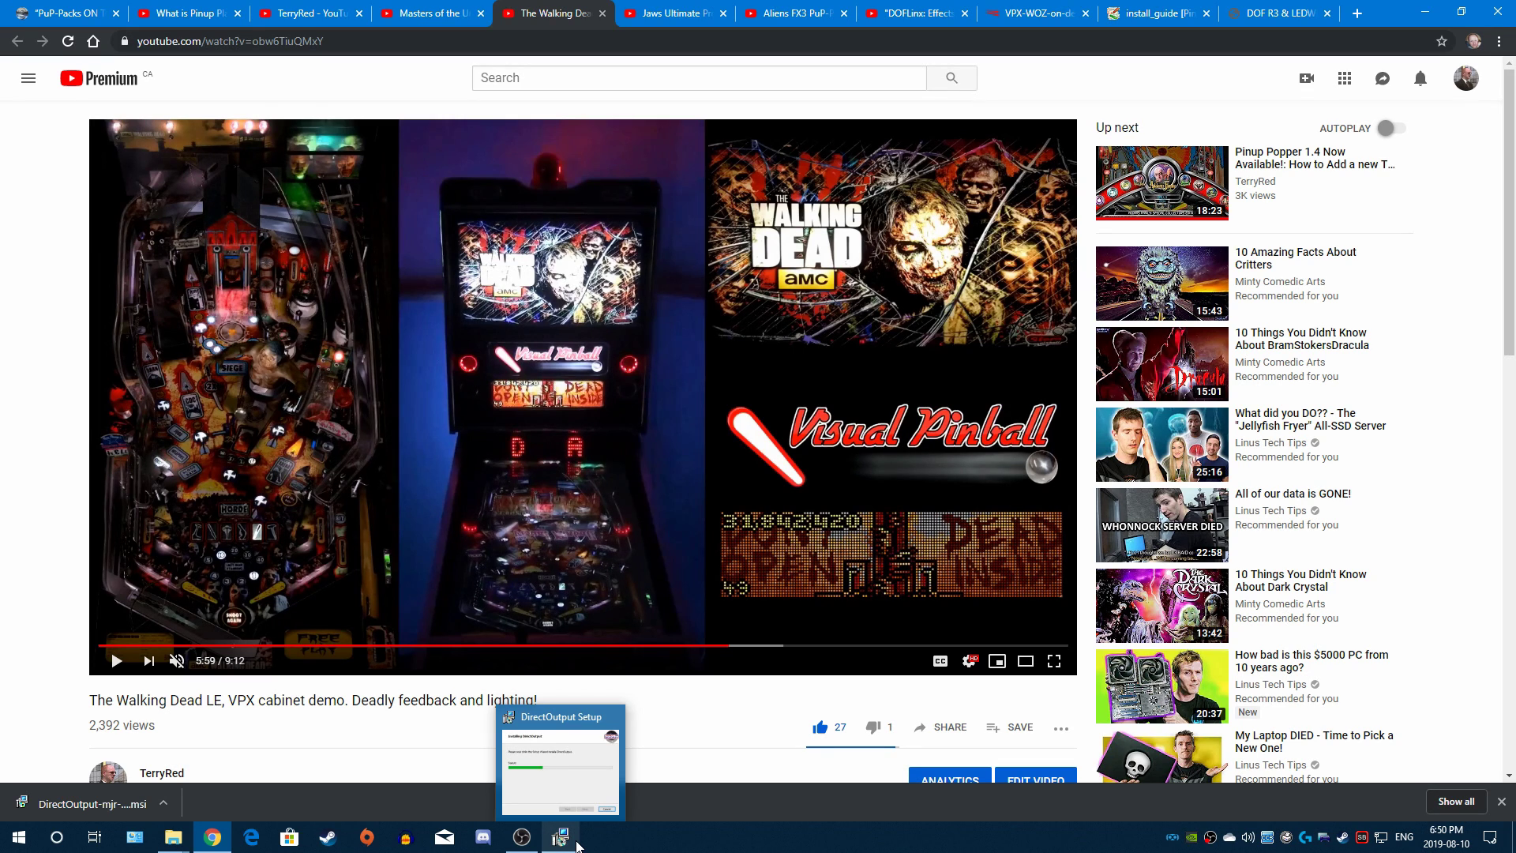
pyautogui.click(578, 845)
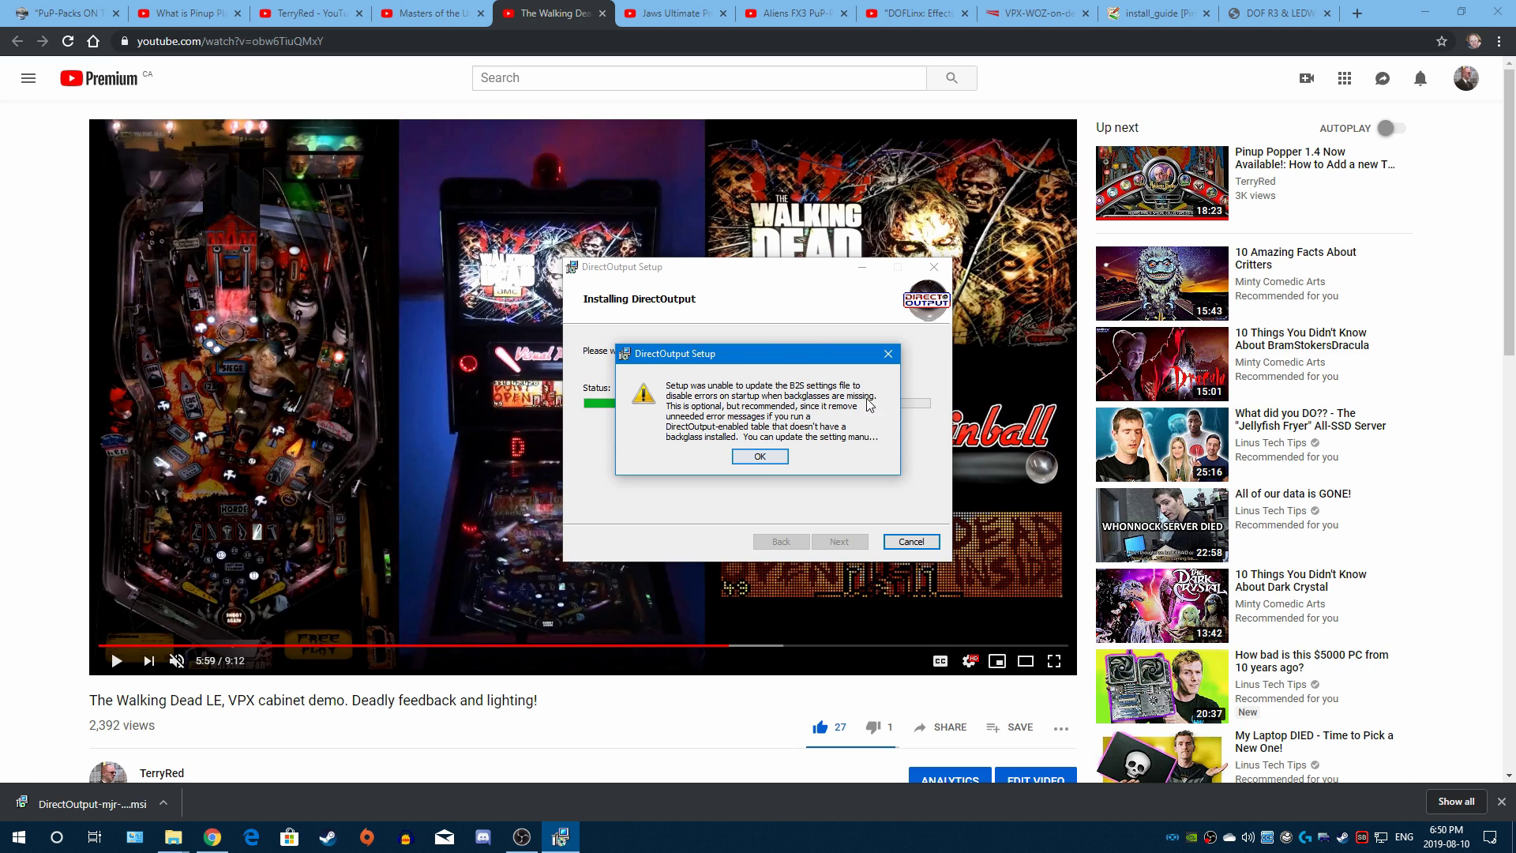
pyautogui.click(760, 457)
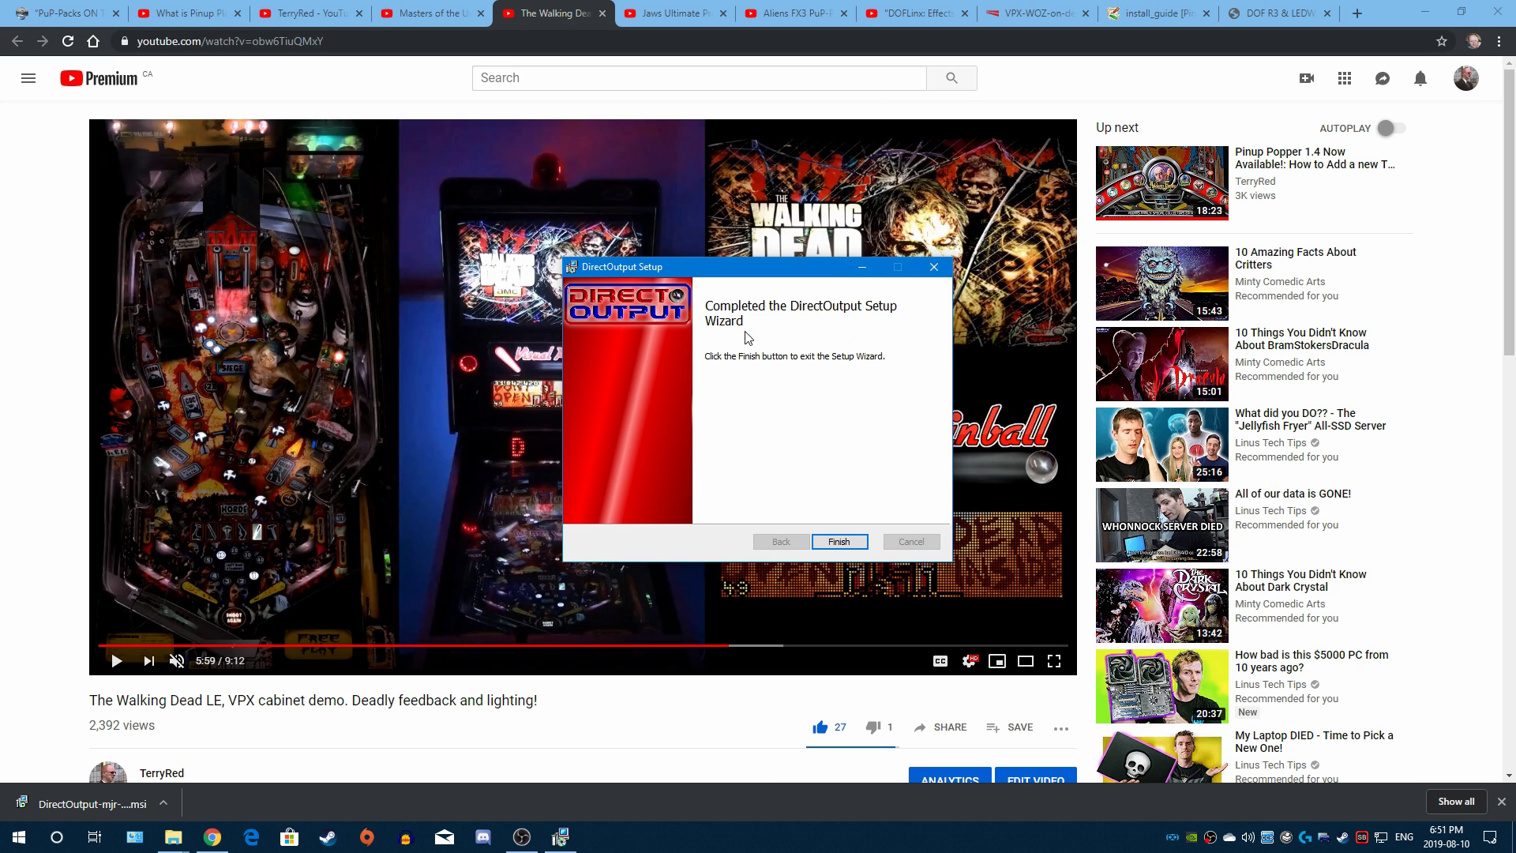
pyautogui.click(840, 542)
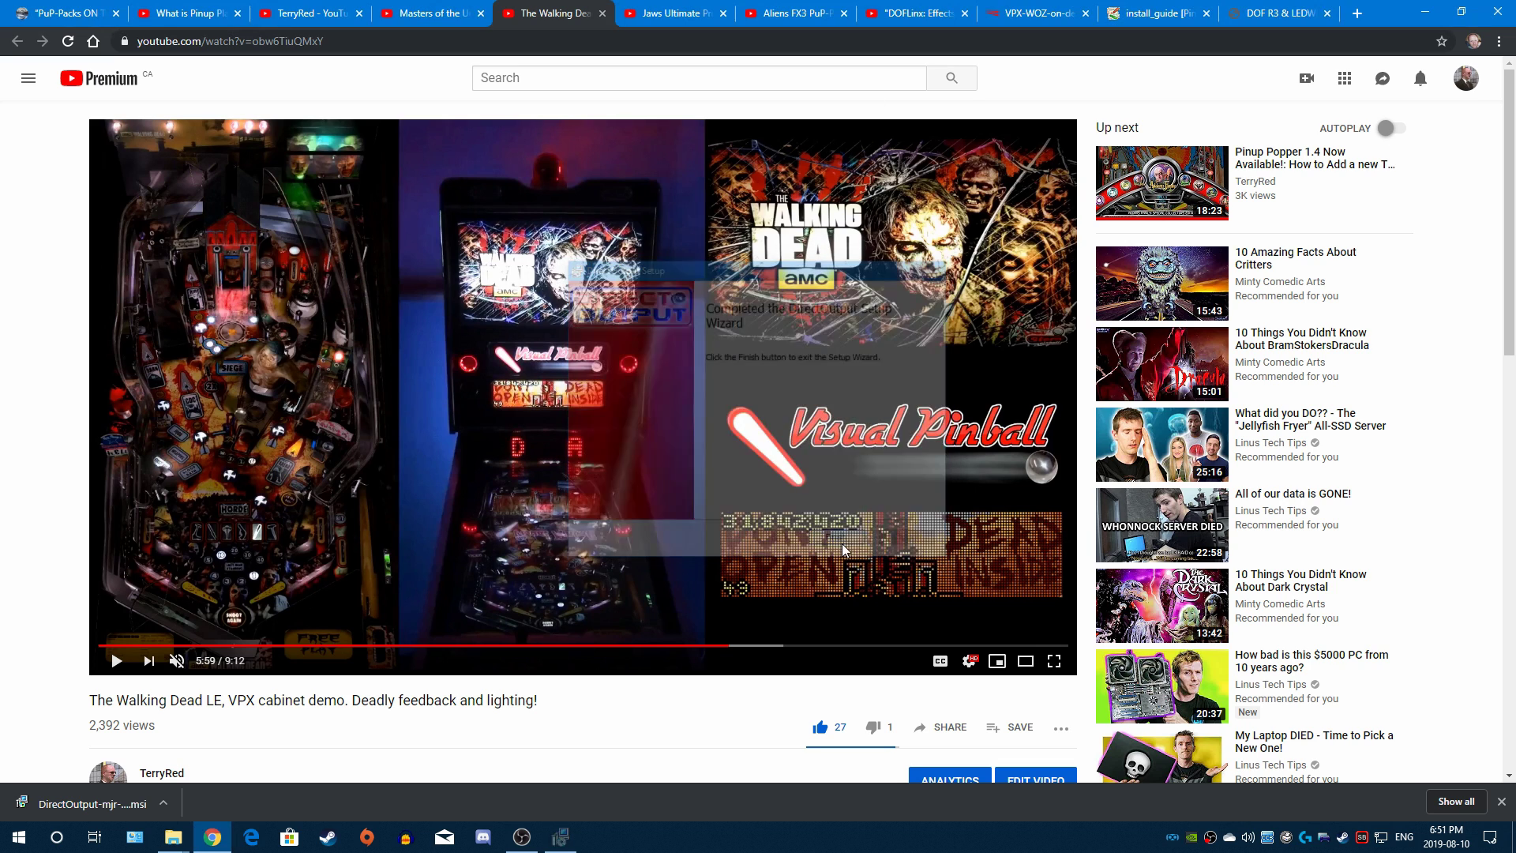
# Step: Return to the install guide in Chrome at the DOF R3++ and DPI scaling sections
pyautogui.click(1431, 11)
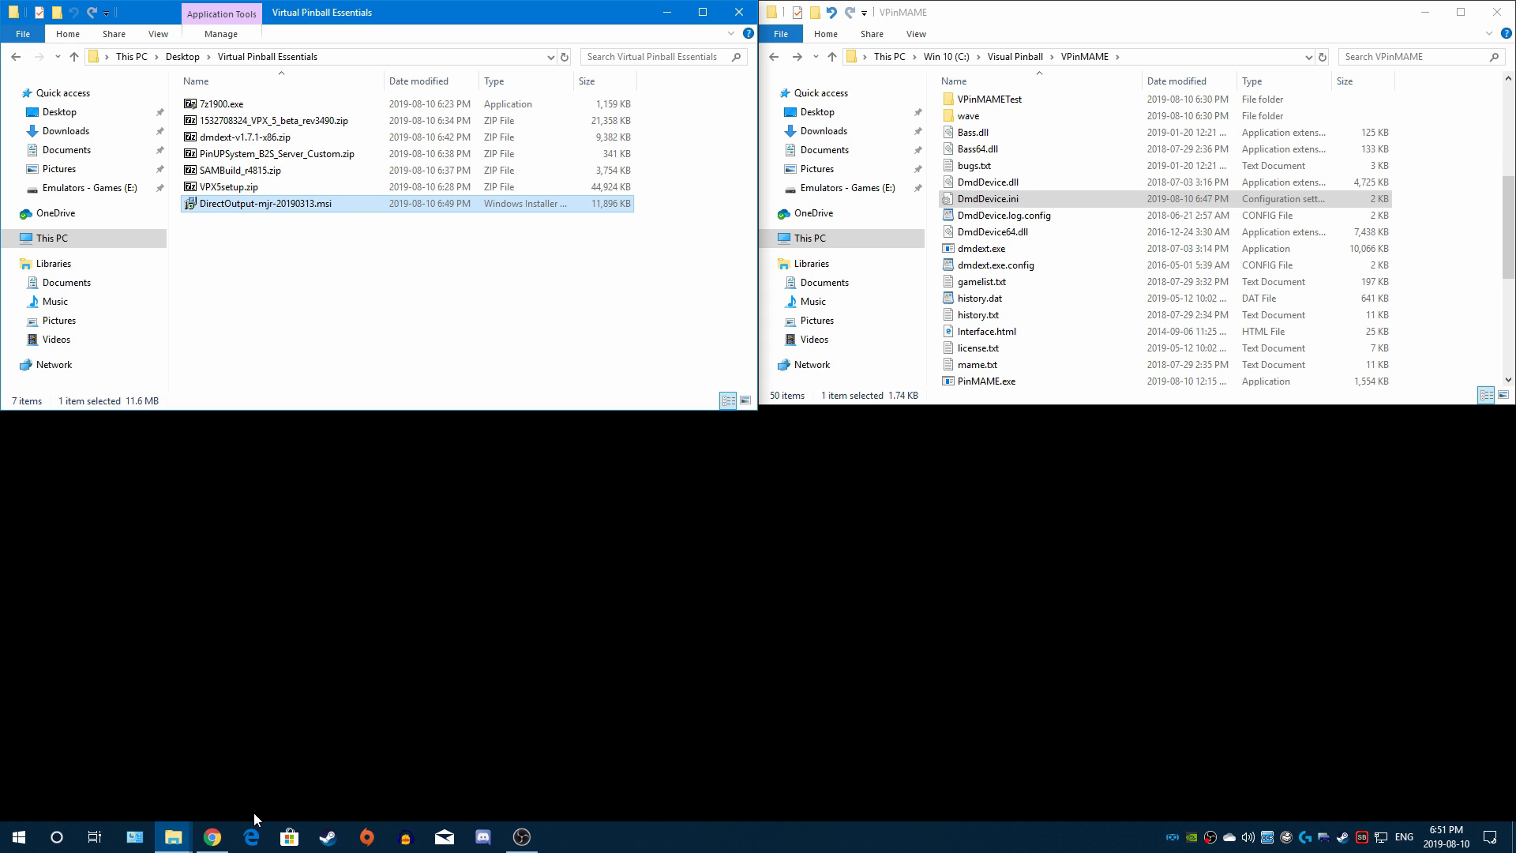
pyautogui.click(218, 847)
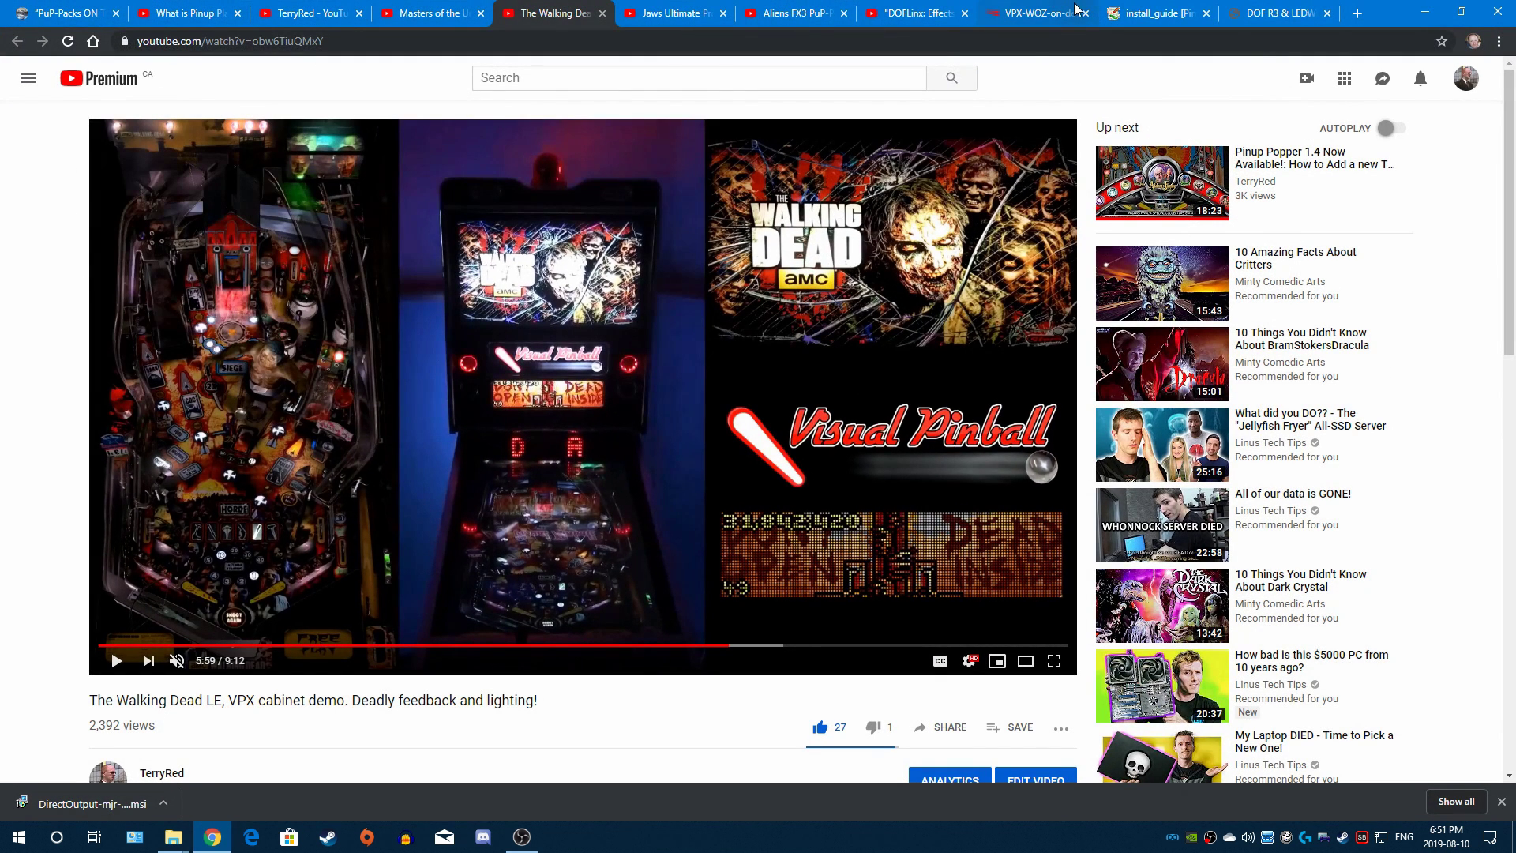
pyautogui.click(1131, 11)
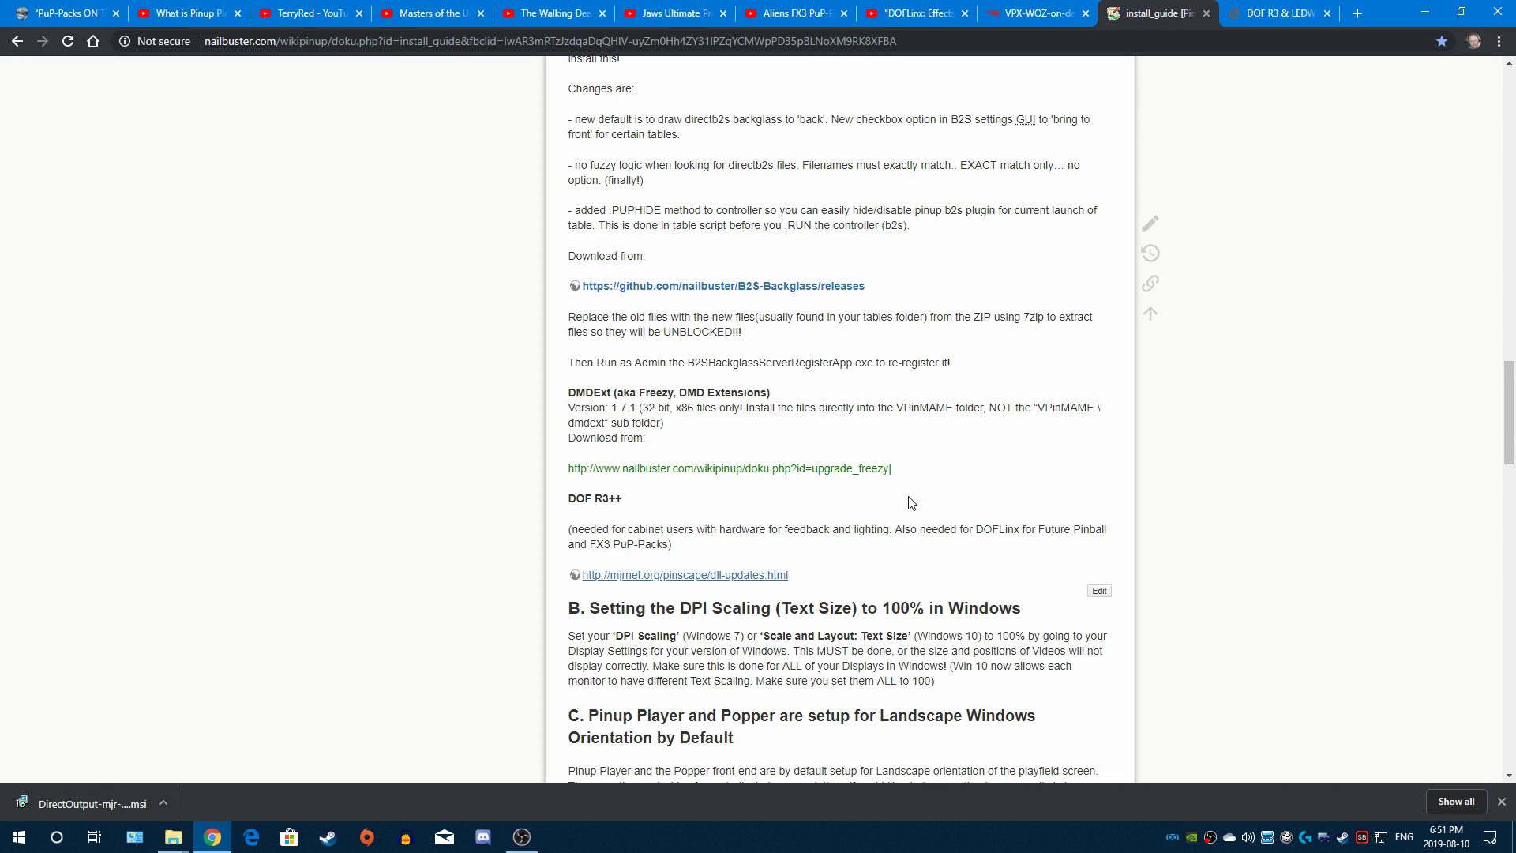
# Step: Review the install guide's list of required Virtual Pinball essentials, from the introduction through the DMDExt and DOF R3++ entries
pyautogui.scroll(15, 982, 504)
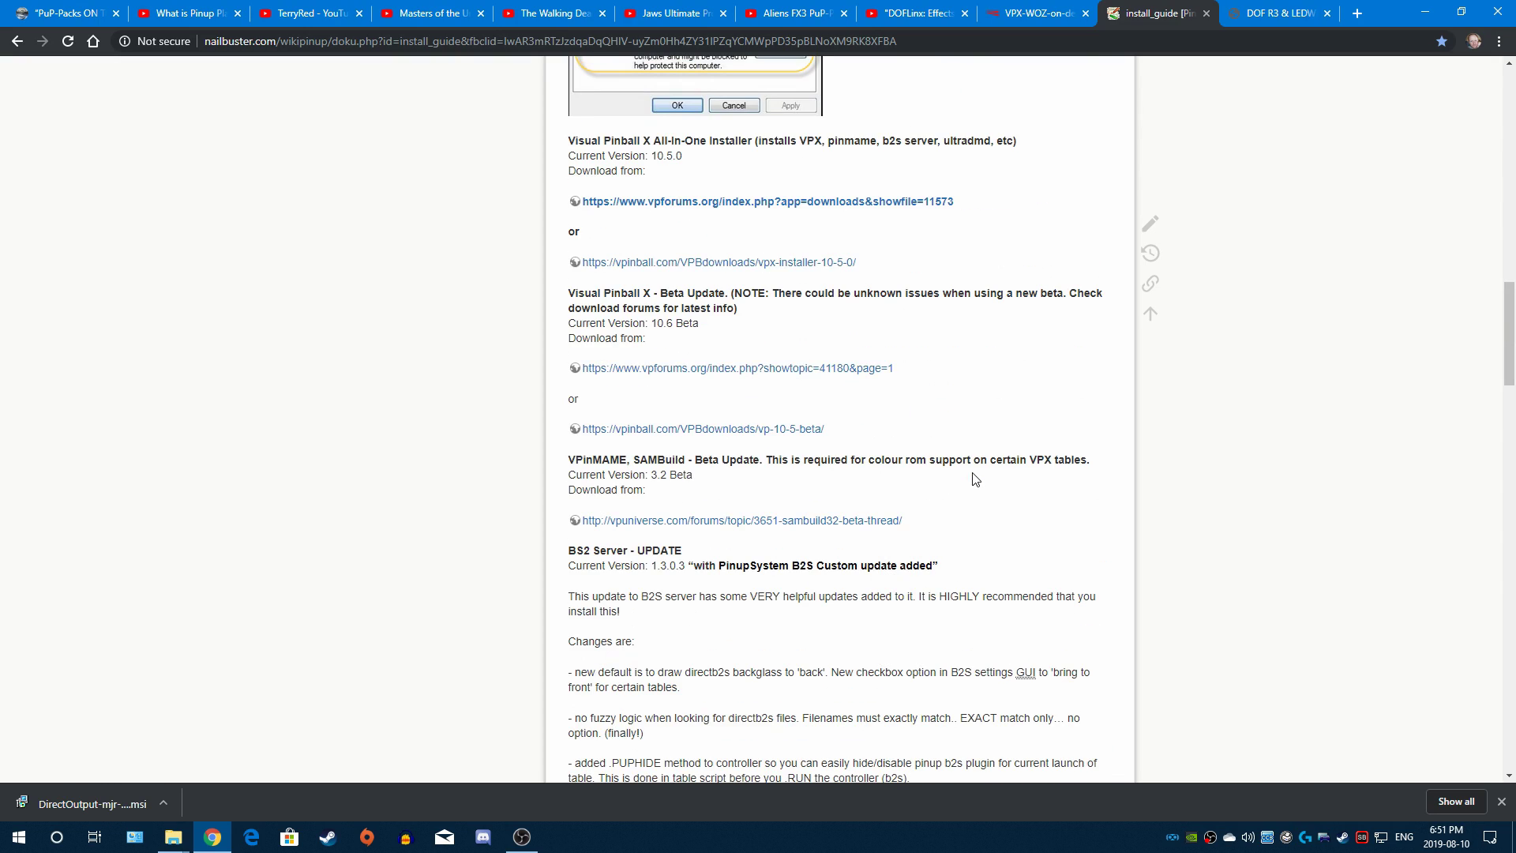
pyautogui.scroll(8, 973, 487)
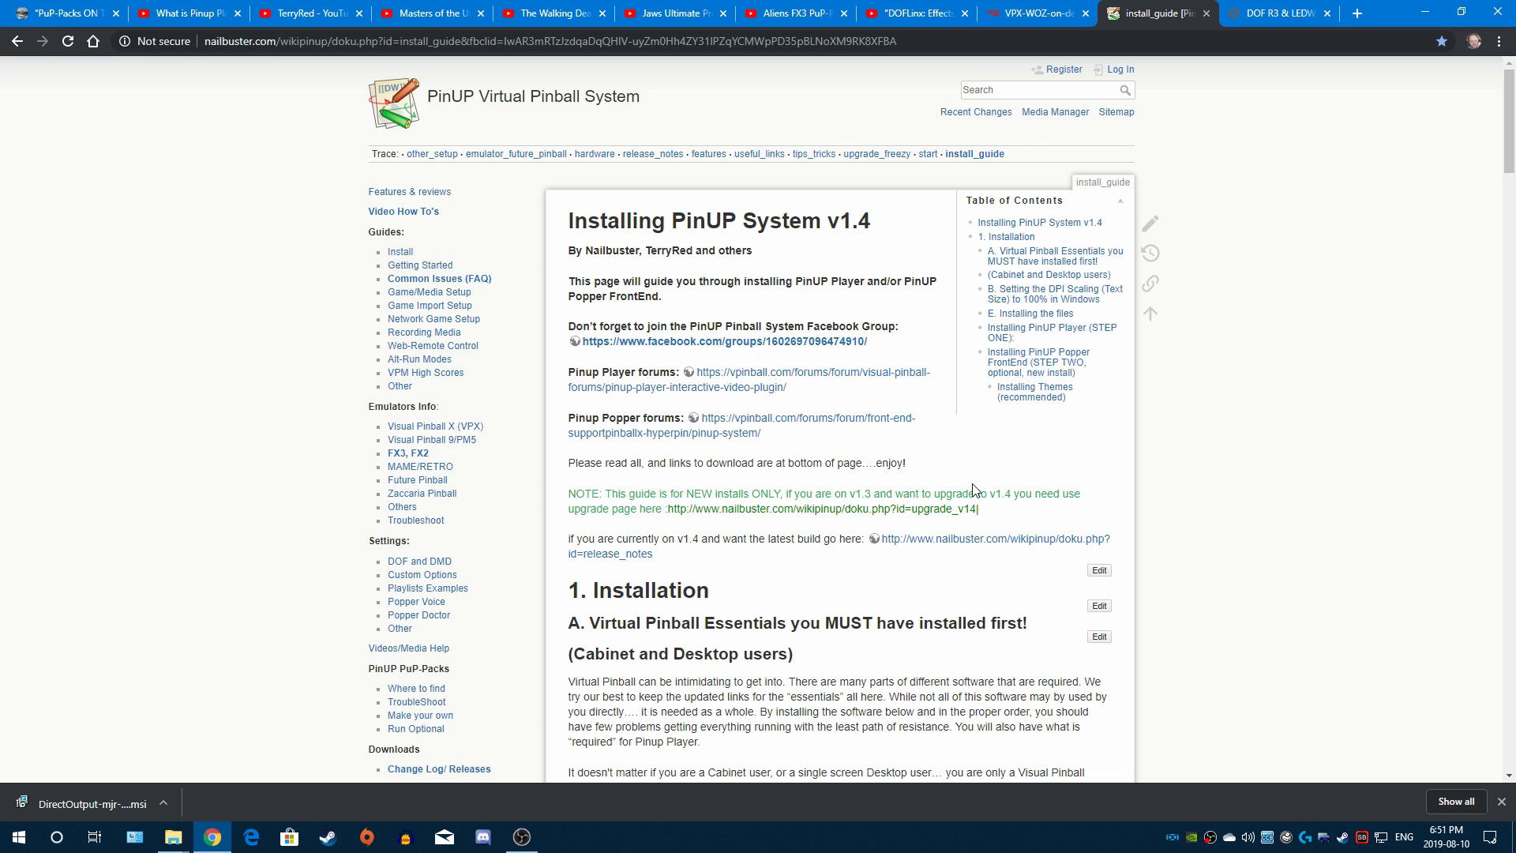
pyautogui.scroll(-11, 973, 489)
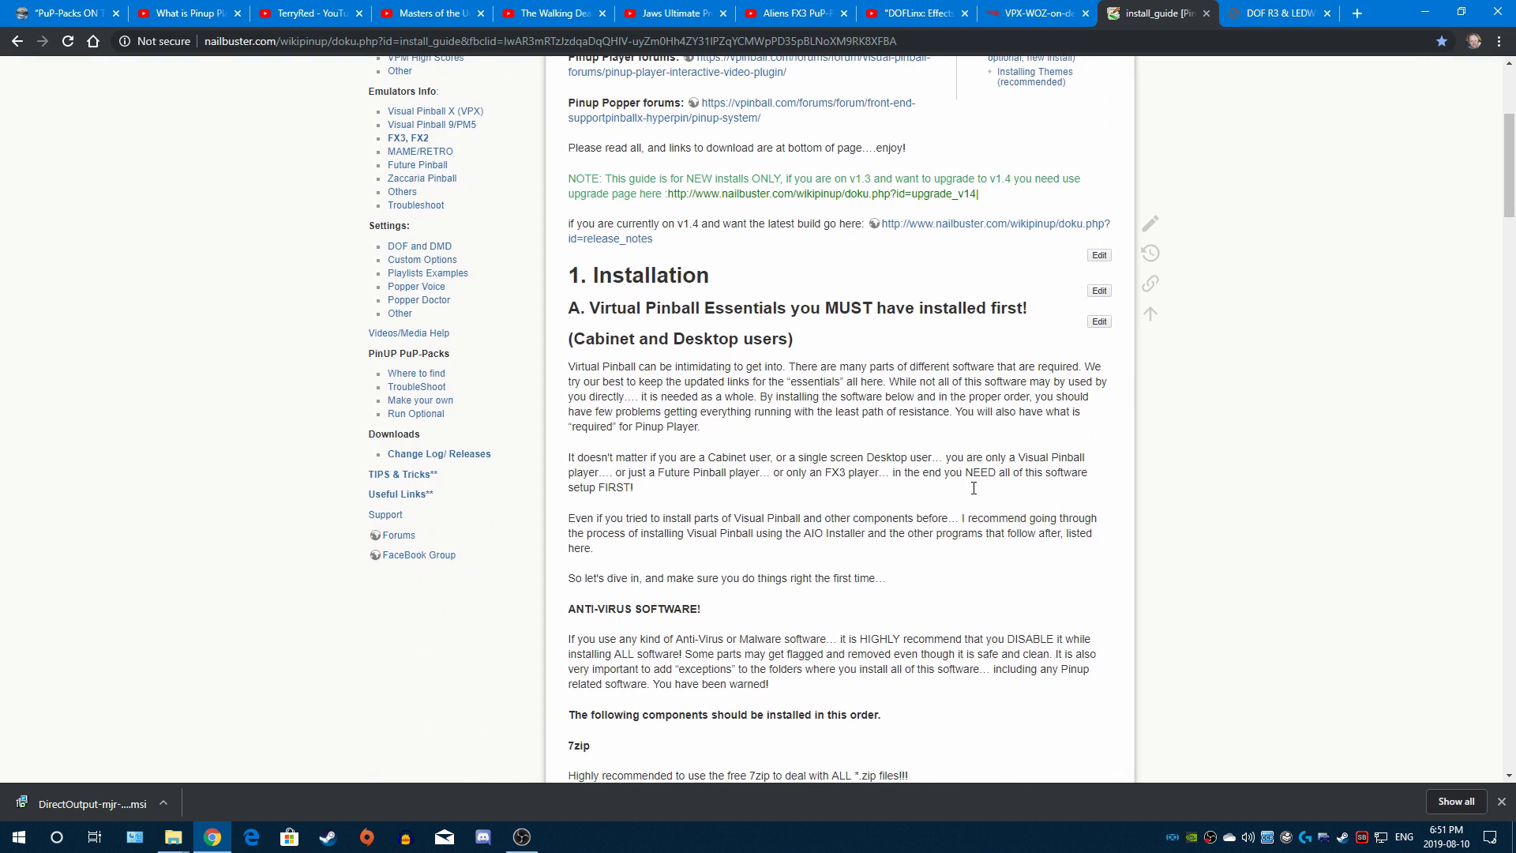
pyautogui.scroll(-8, 977, 495)
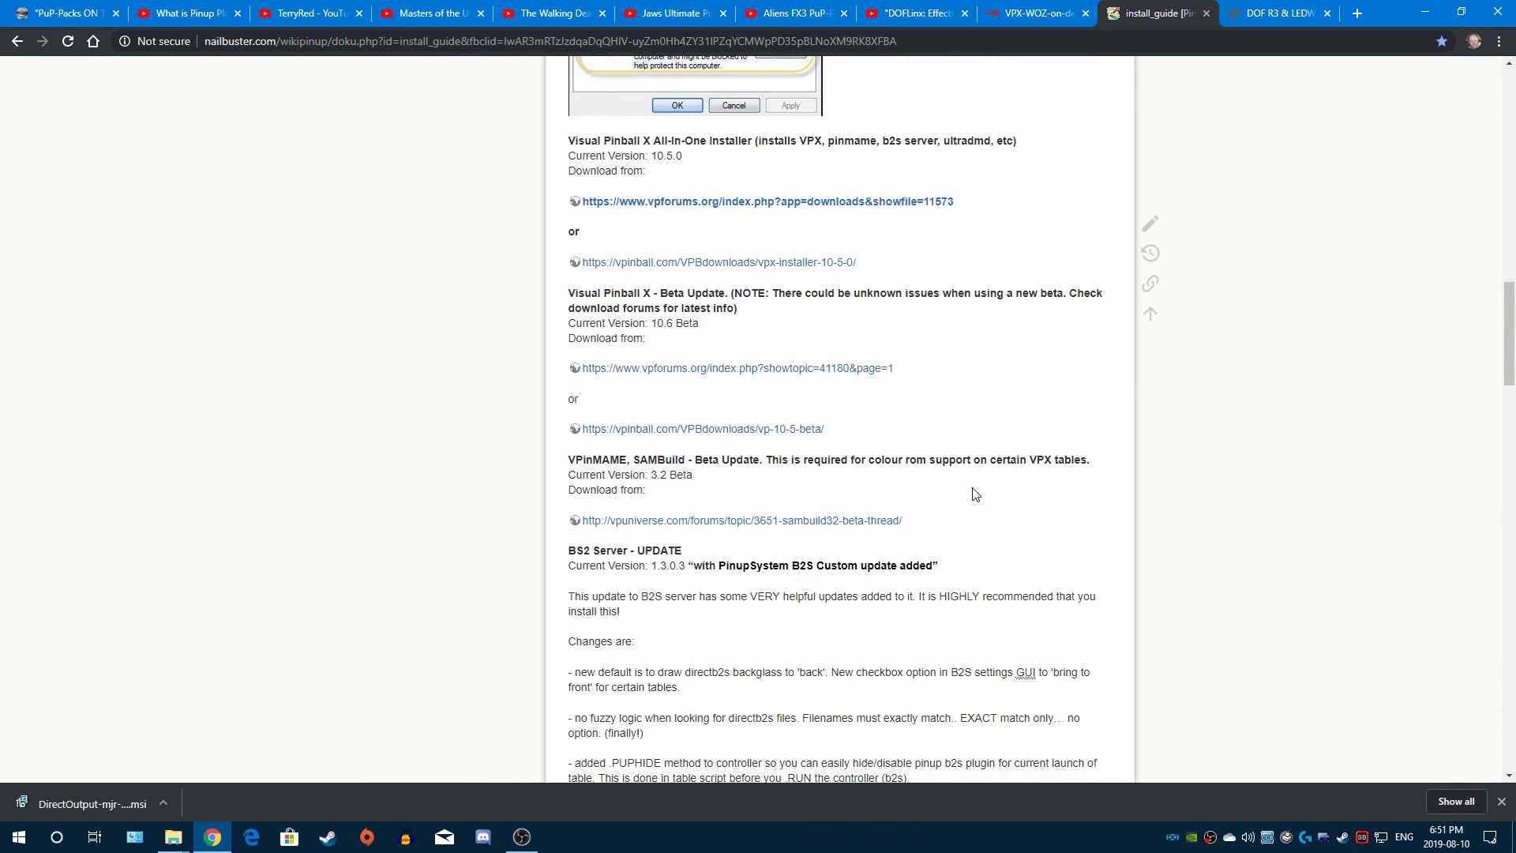
pyautogui.scroll(-4, 977, 494)
pyautogui.scroll(-4, 976, 495)
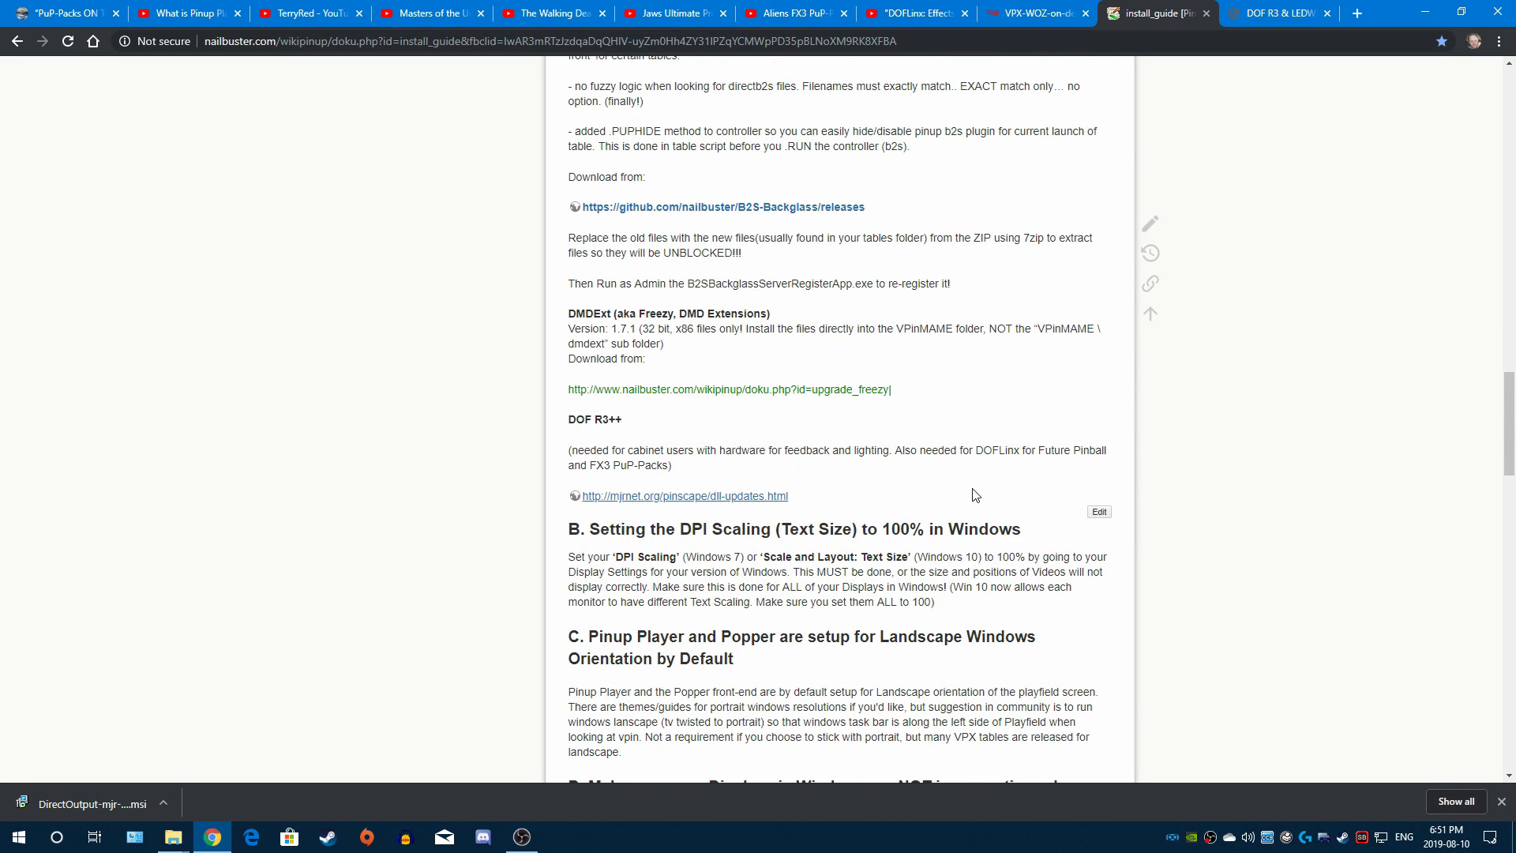
pyautogui.scroll(2, 976, 495)
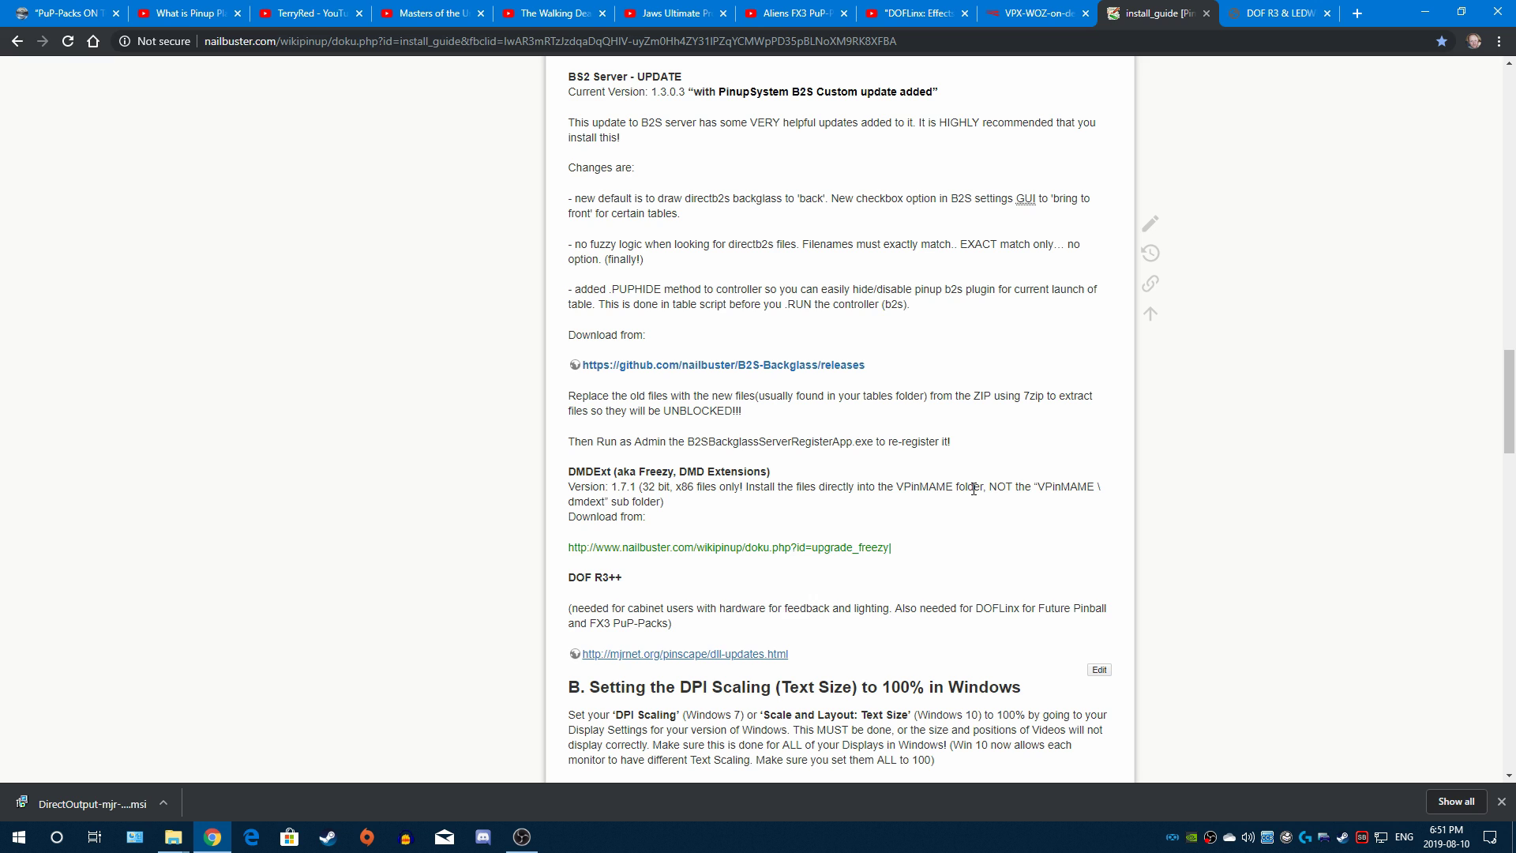
# Step: Read the guide's sections on DPI scaling, landscape orientation and display positions, including the annotated Windows display diagram
pyautogui.scroll(-4, 920, 548)
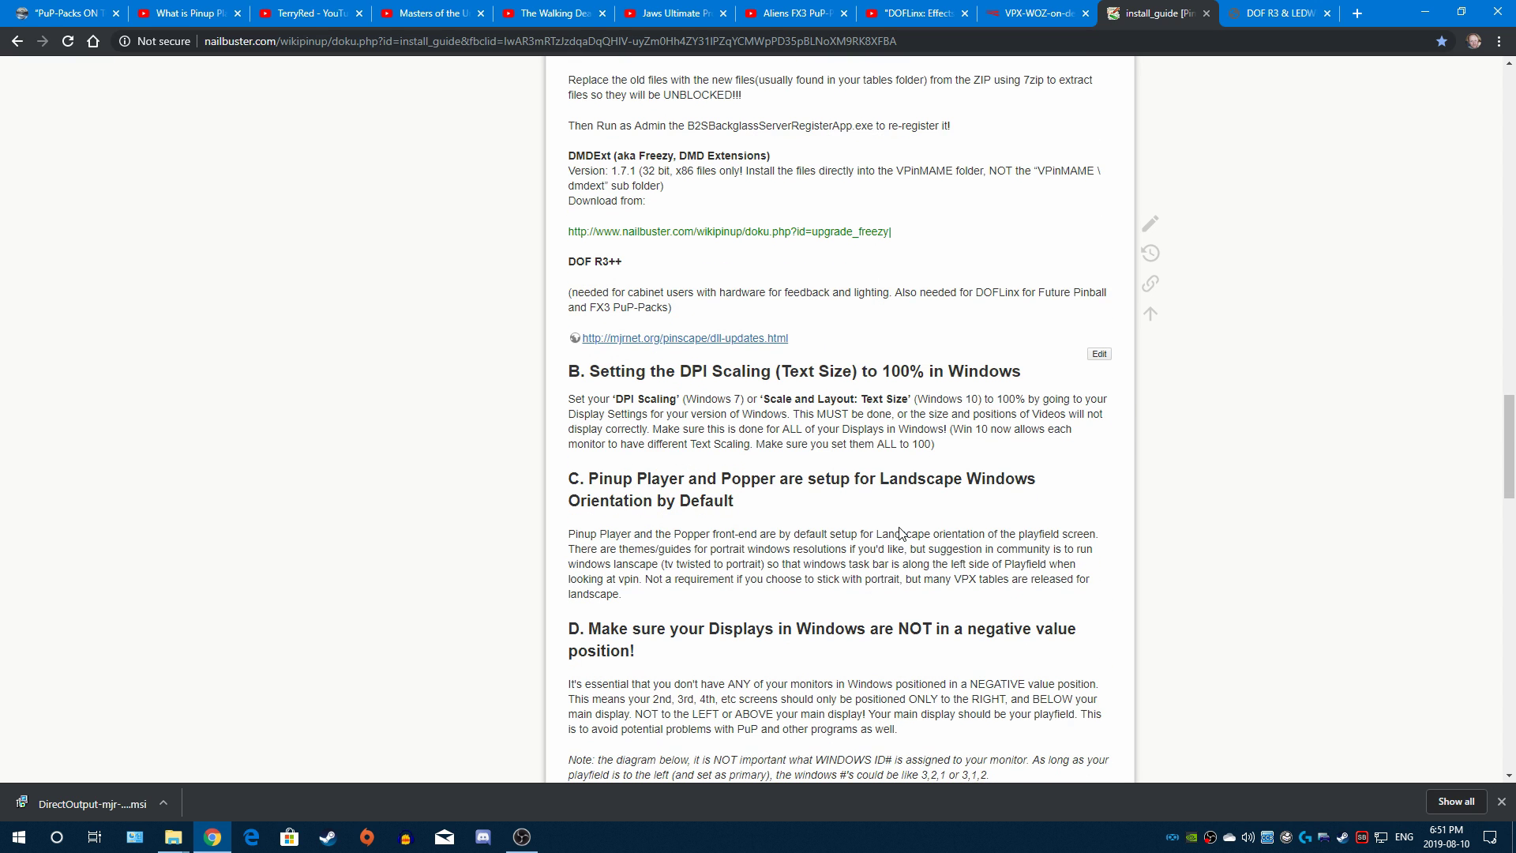
pyautogui.scroll(-6, 900, 533)
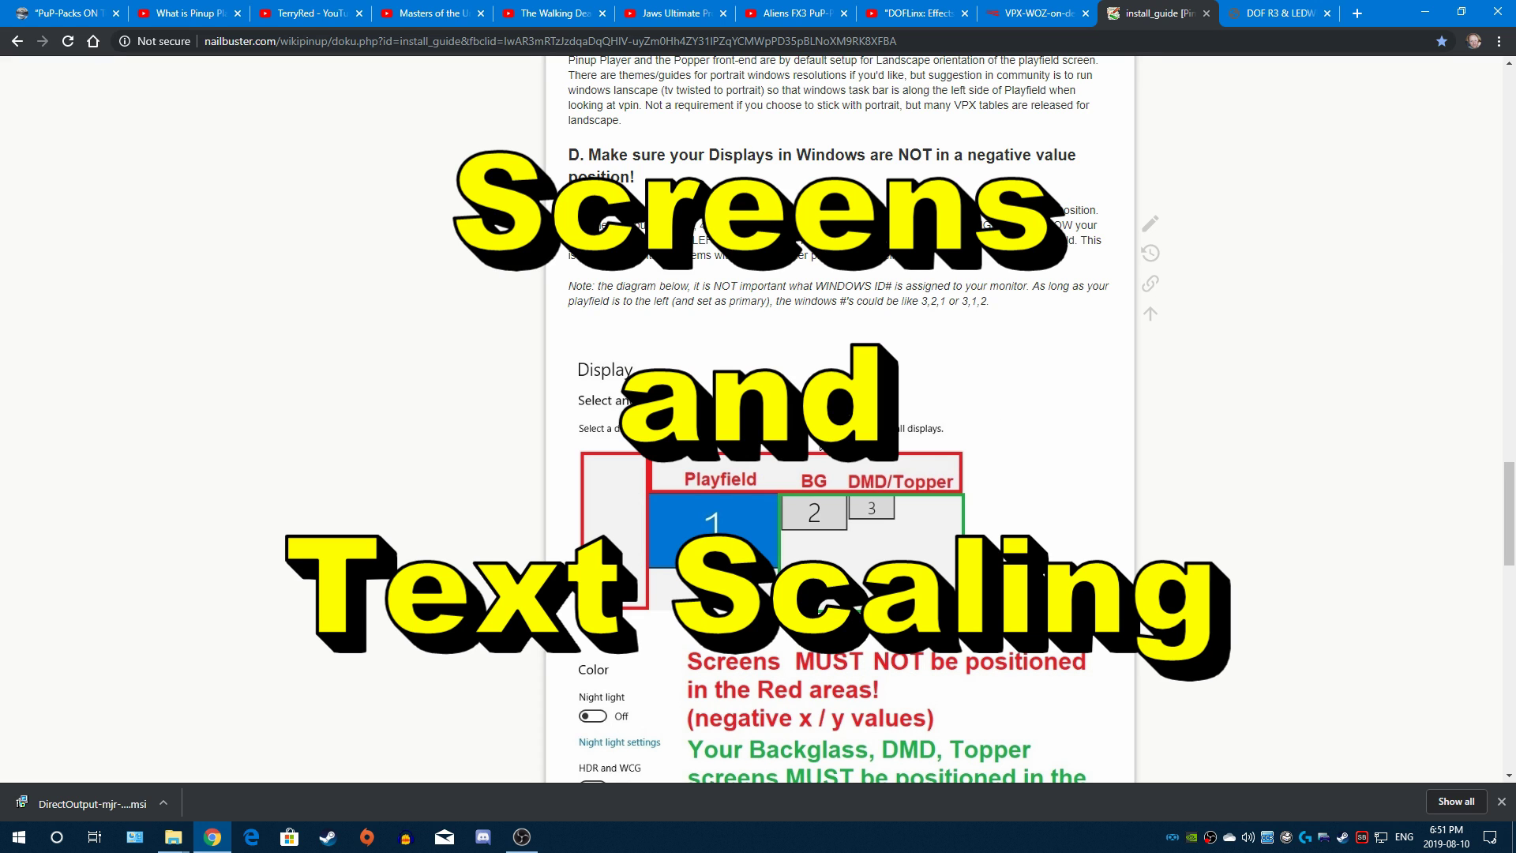
pyautogui.scroll(-2, 841, 418)
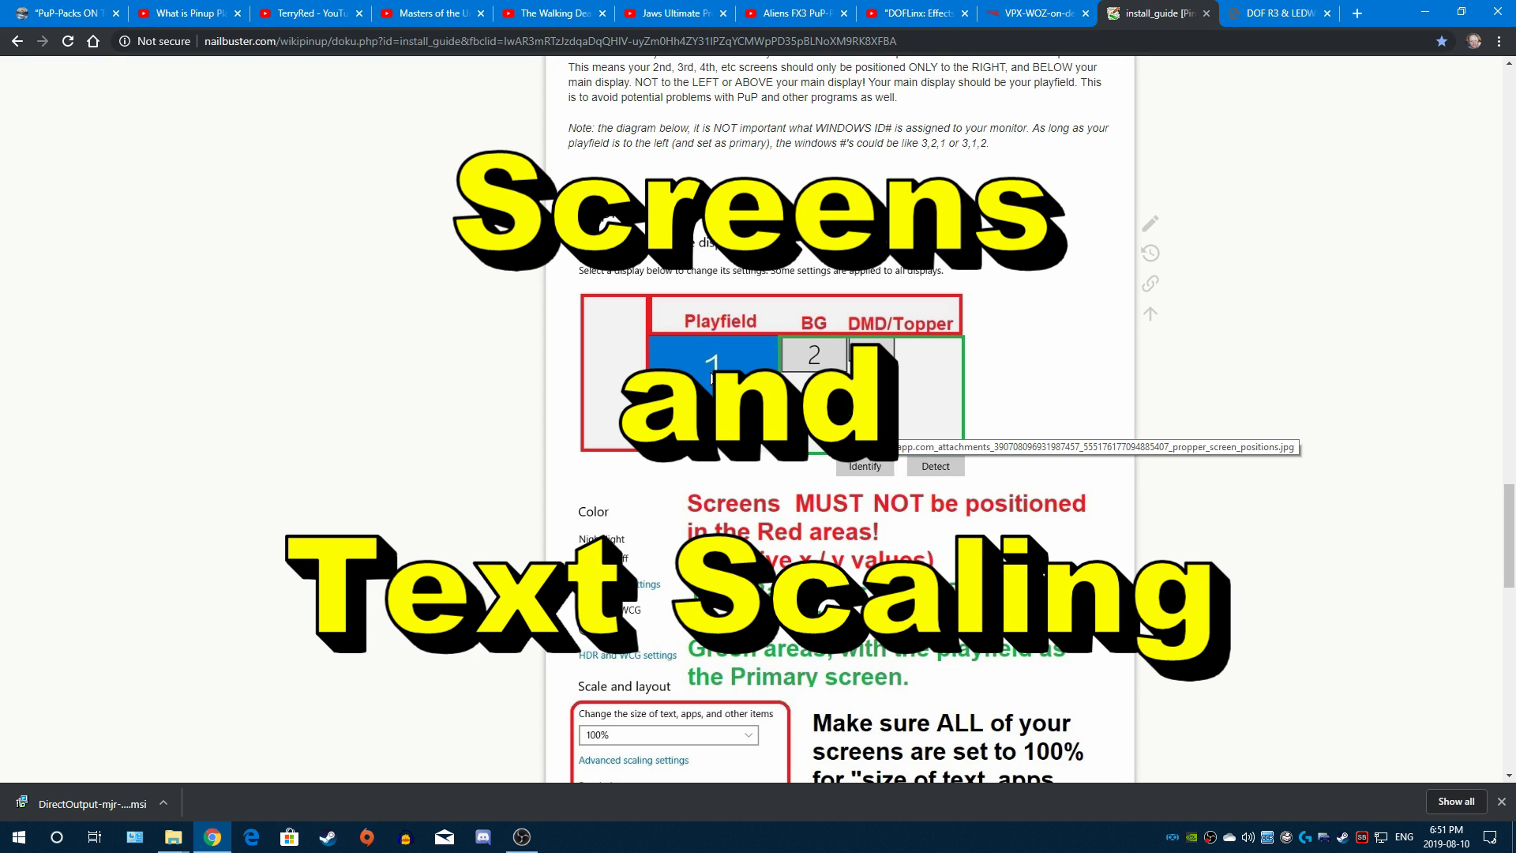
pyautogui.scroll(-3, 904, 550)
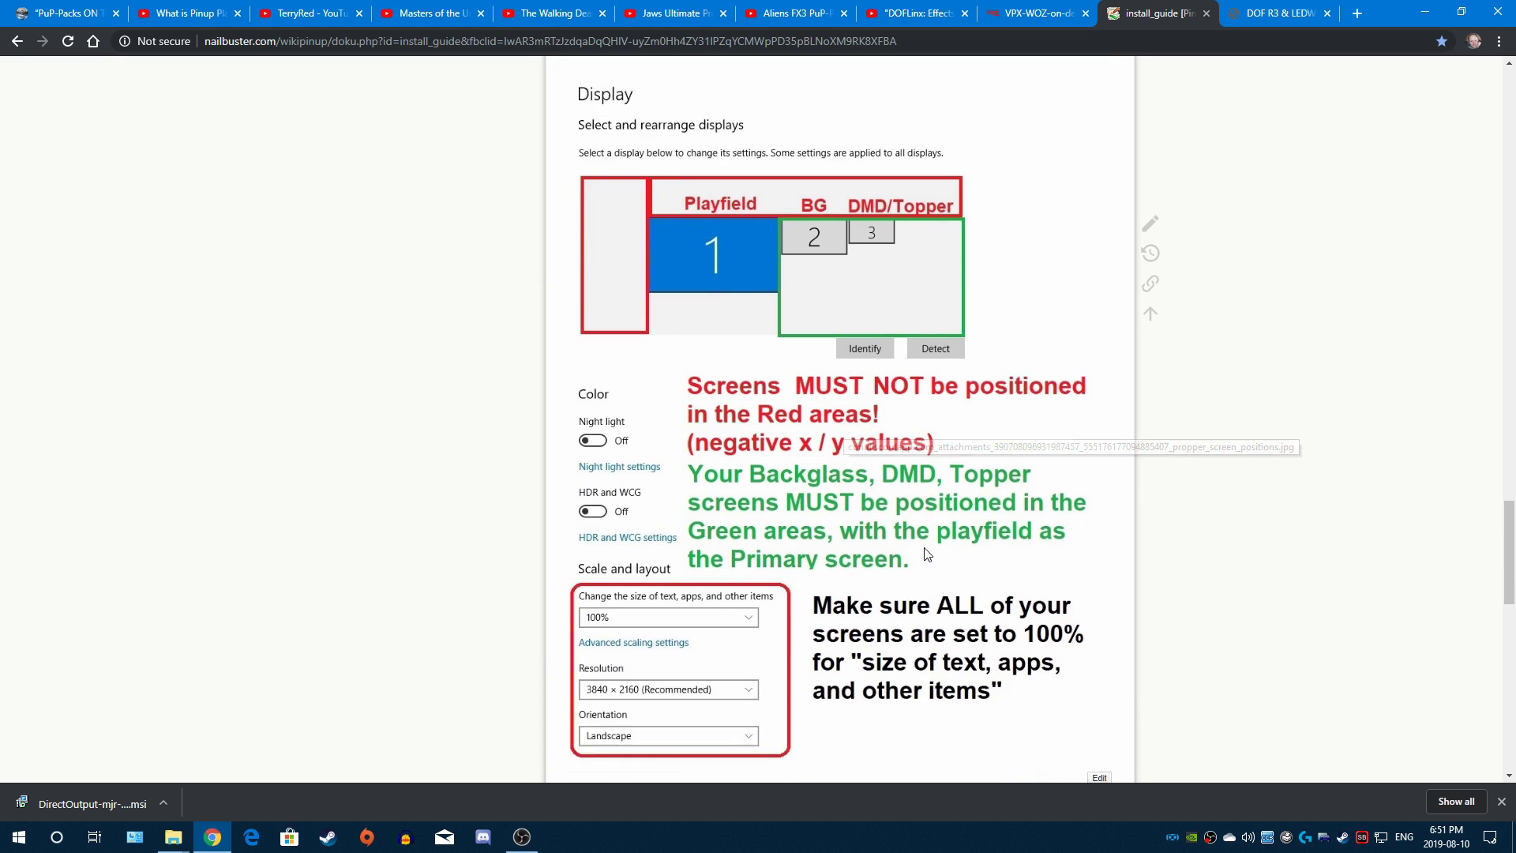
pyautogui.scroll(1, 927, 552)
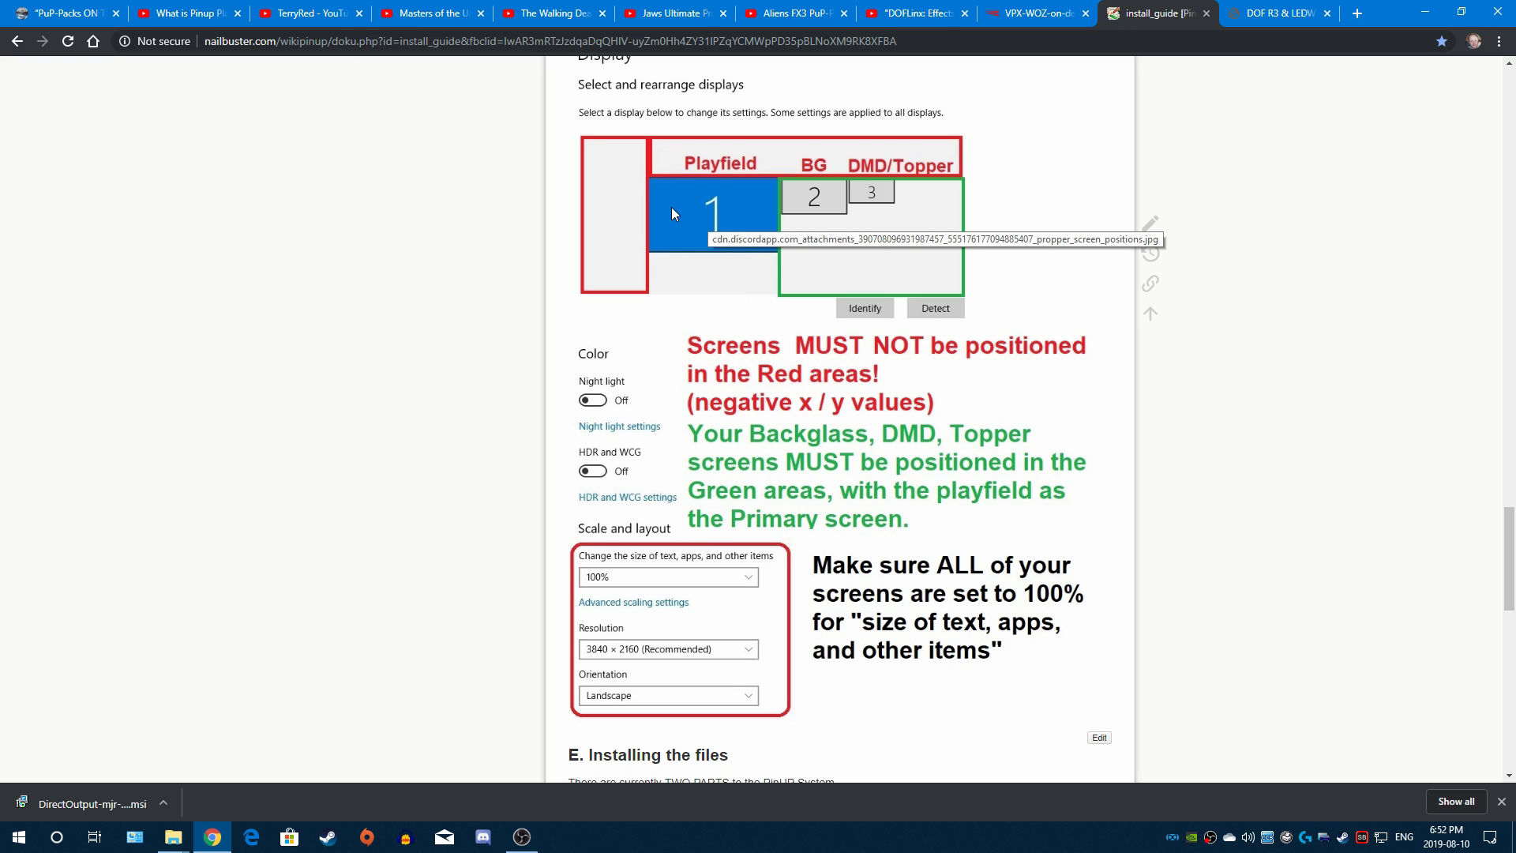
pyautogui.scroll(2, 841, 438)
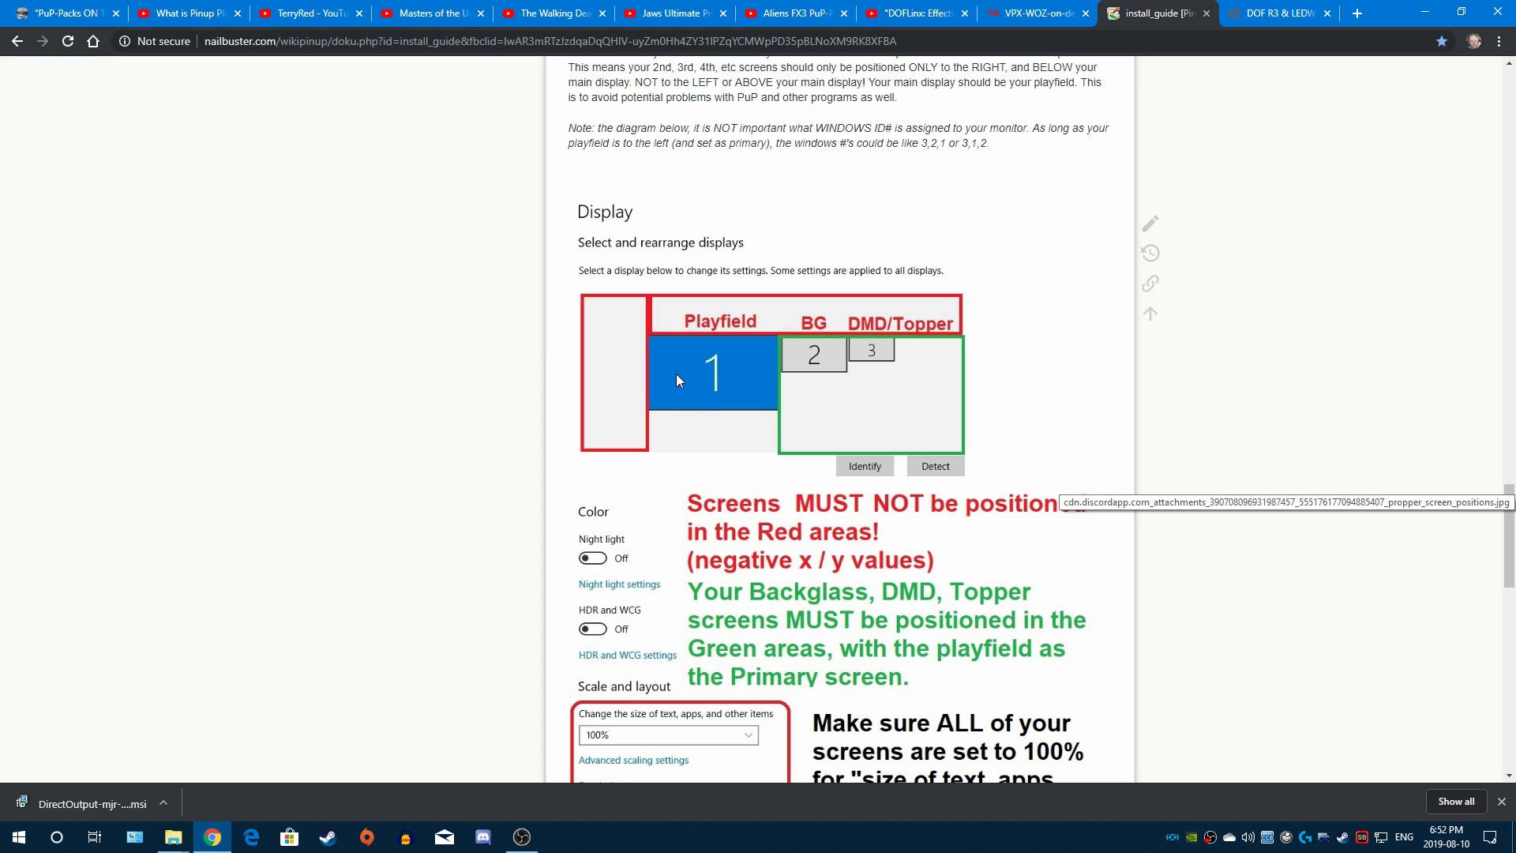
pyautogui.scroll(-4, 1153, 348)
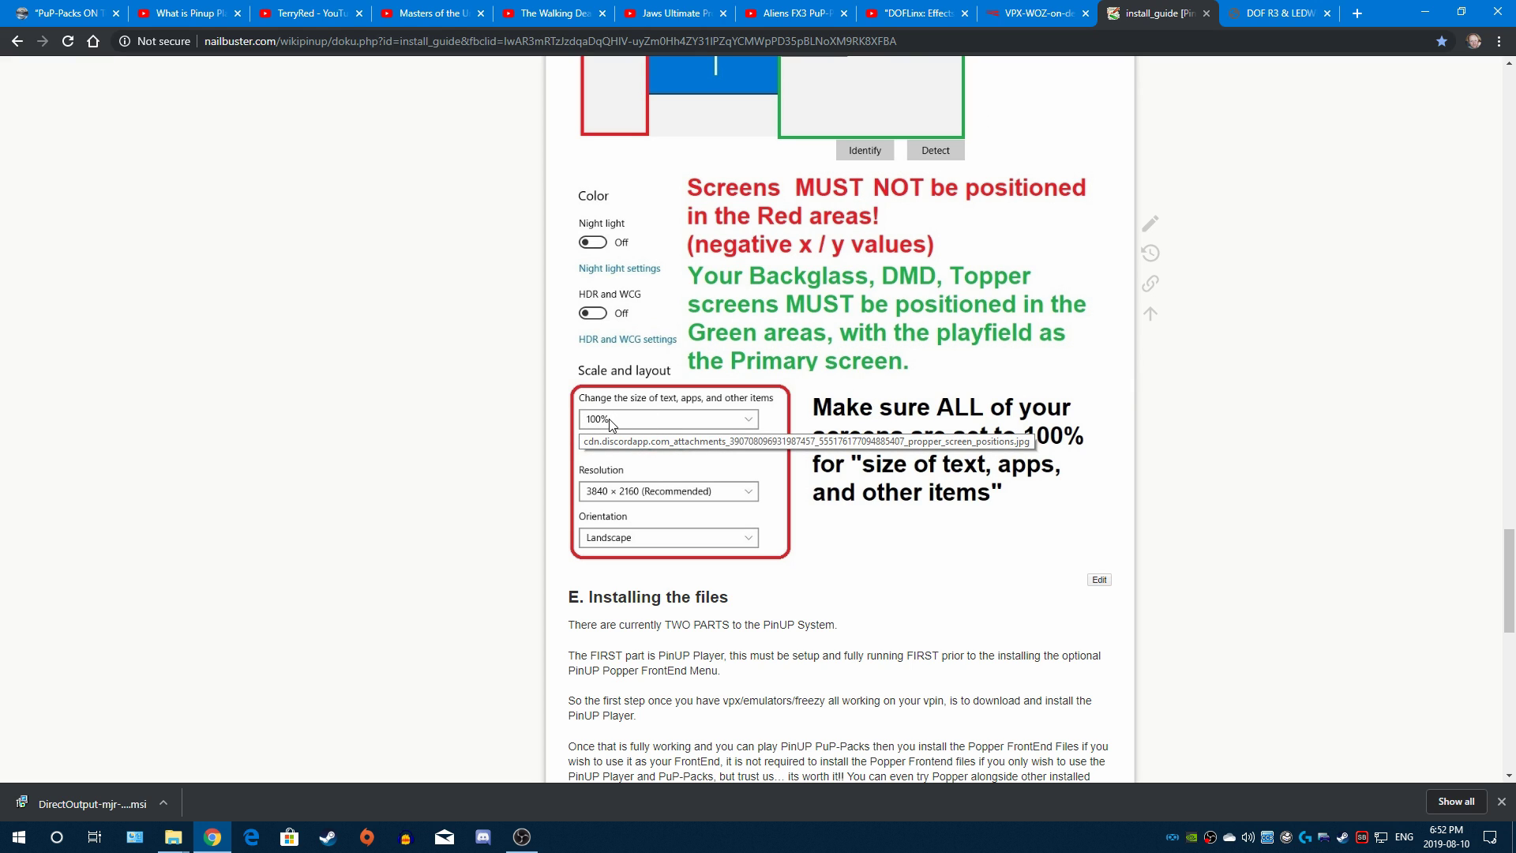
pyautogui.scroll(2, 610, 424)
# Step: Check the monitor arrangement and text scaling in the Windows display settings, then close Settings
pyautogui.press('super+d')
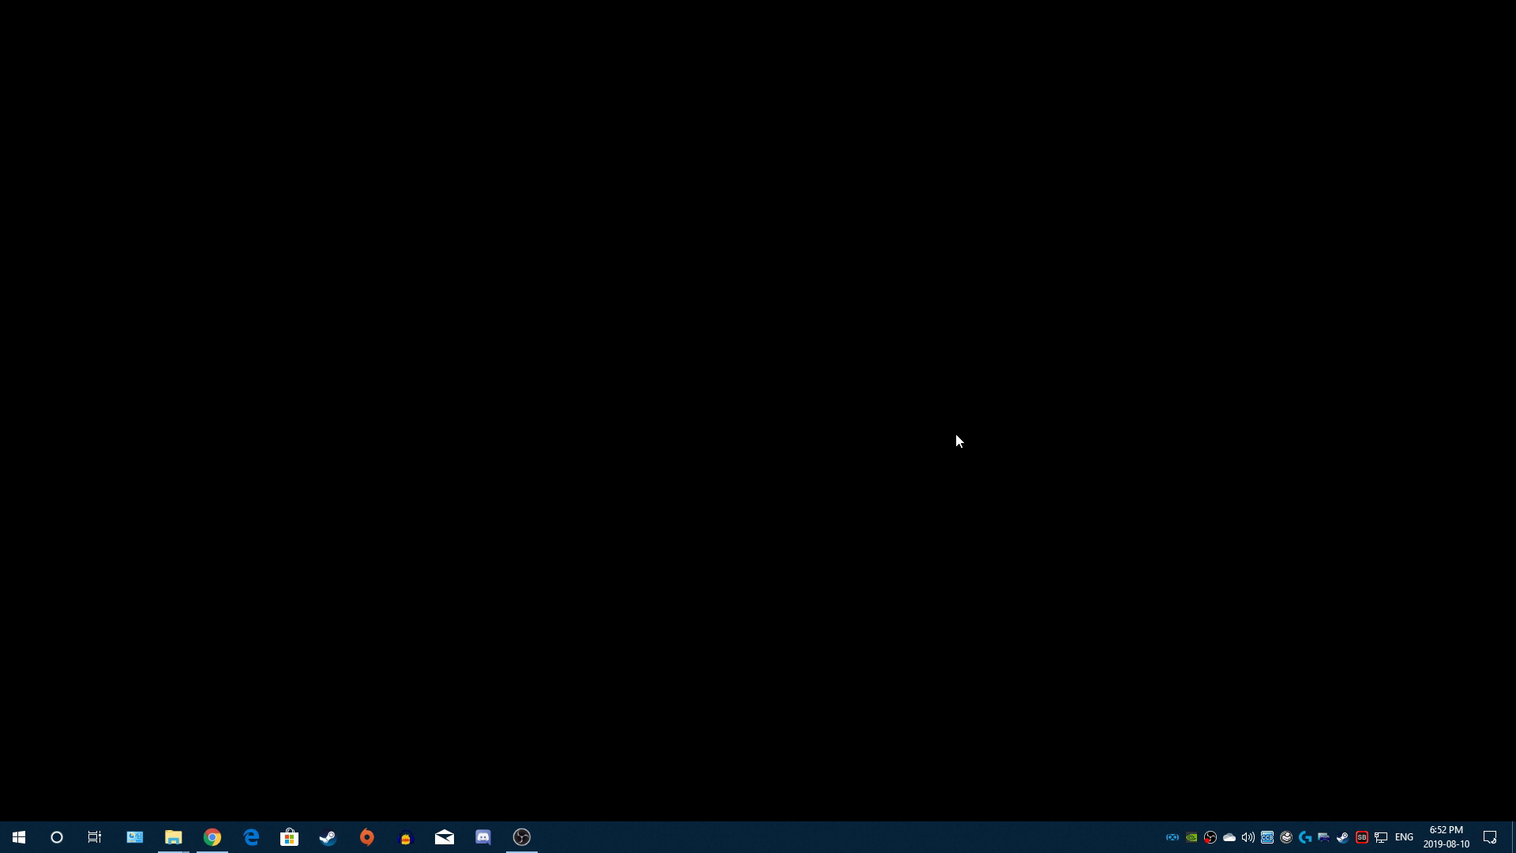
pyautogui.rightClick(950, 422)
pyautogui.click(1017, 619)
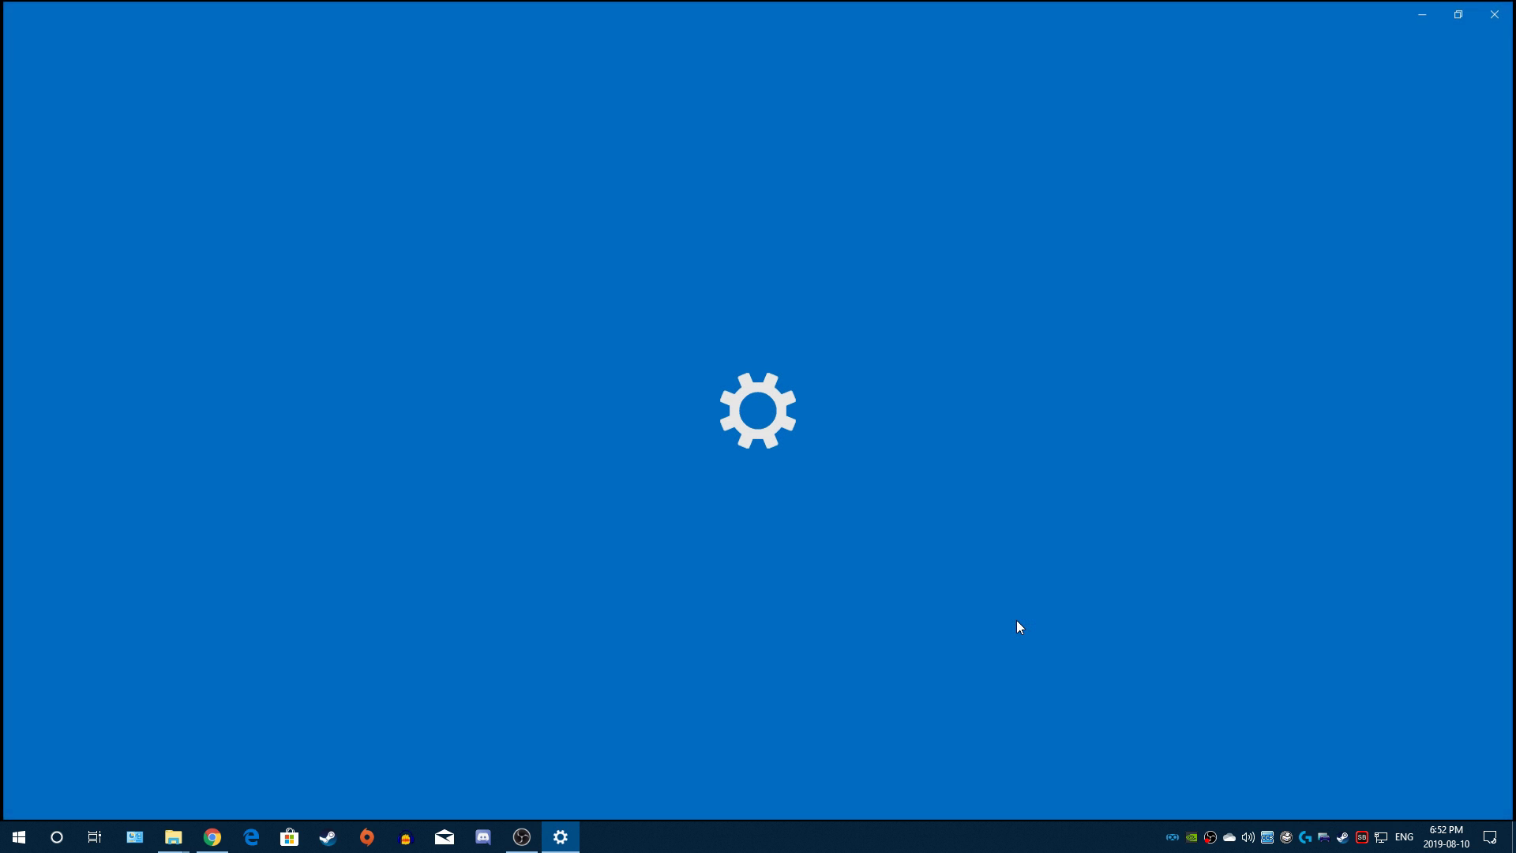
pyautogui.scroll(-3, 538, 606)
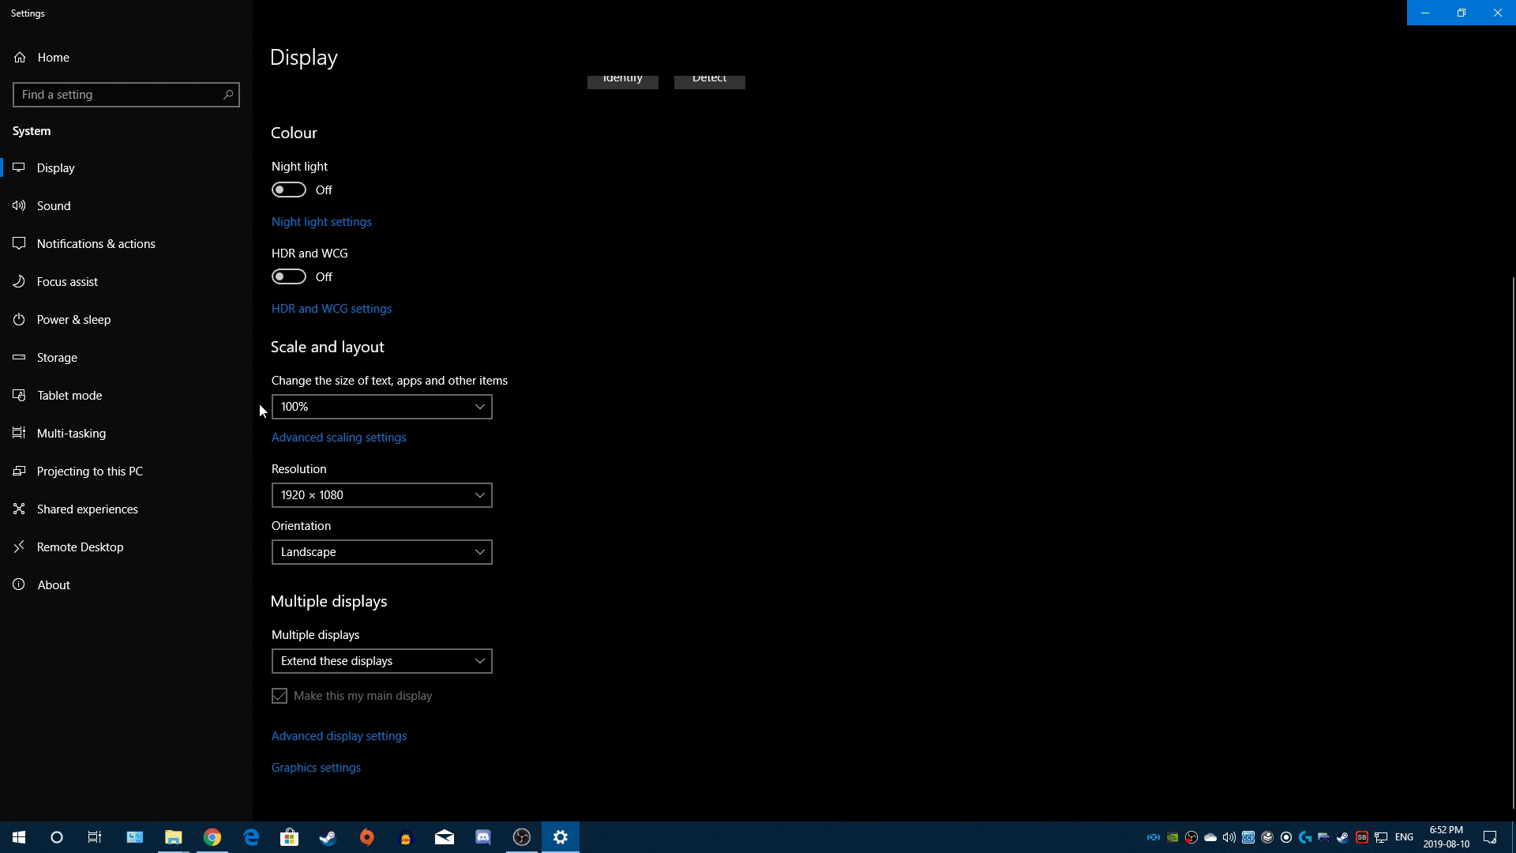
pyautogui.scroll(3, 638, 438)
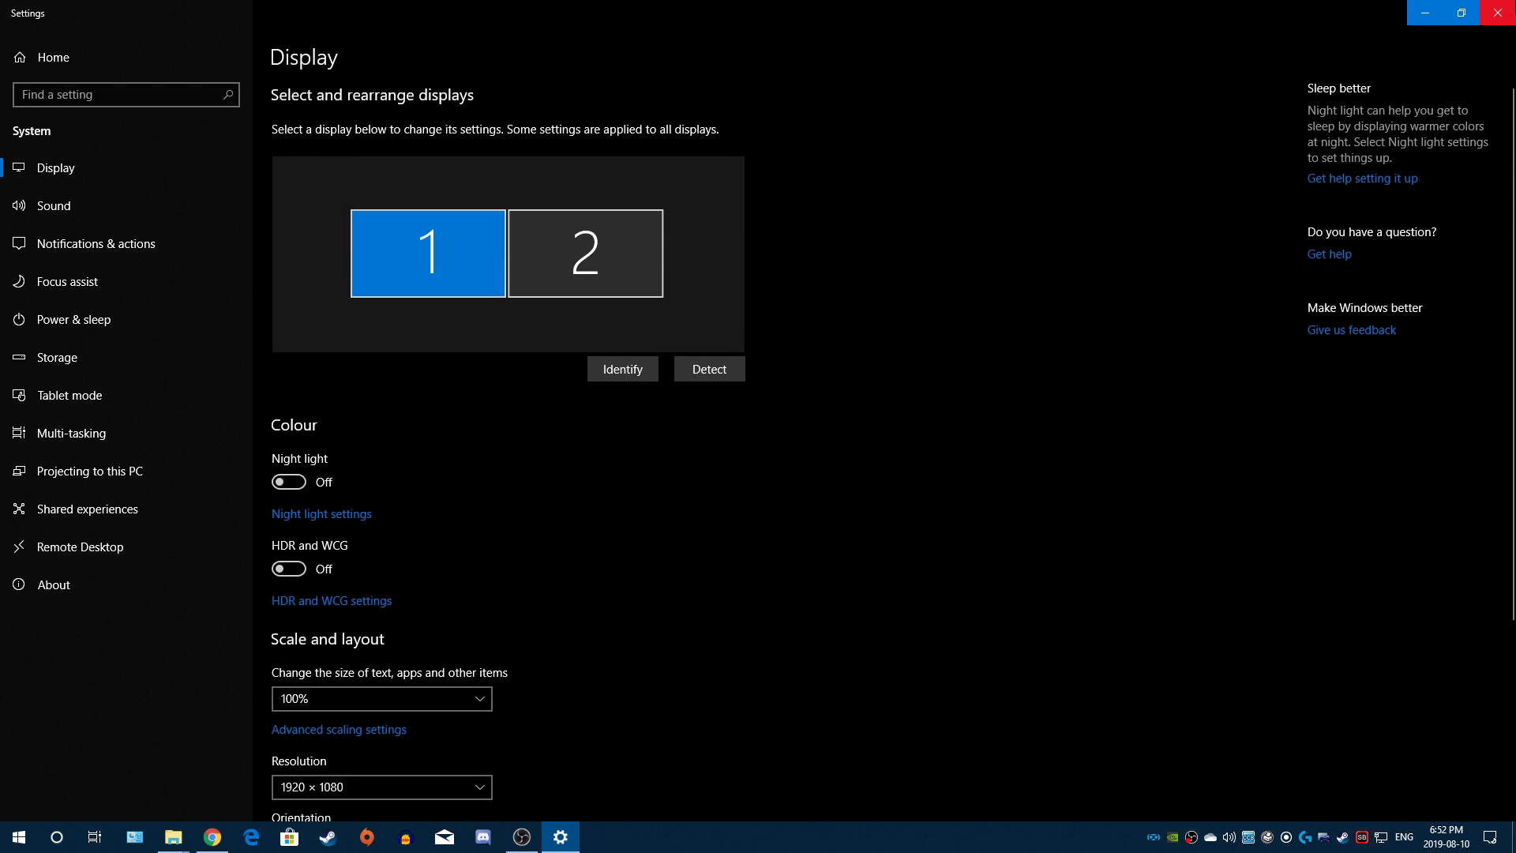
pyautogui.click(1498, 12)
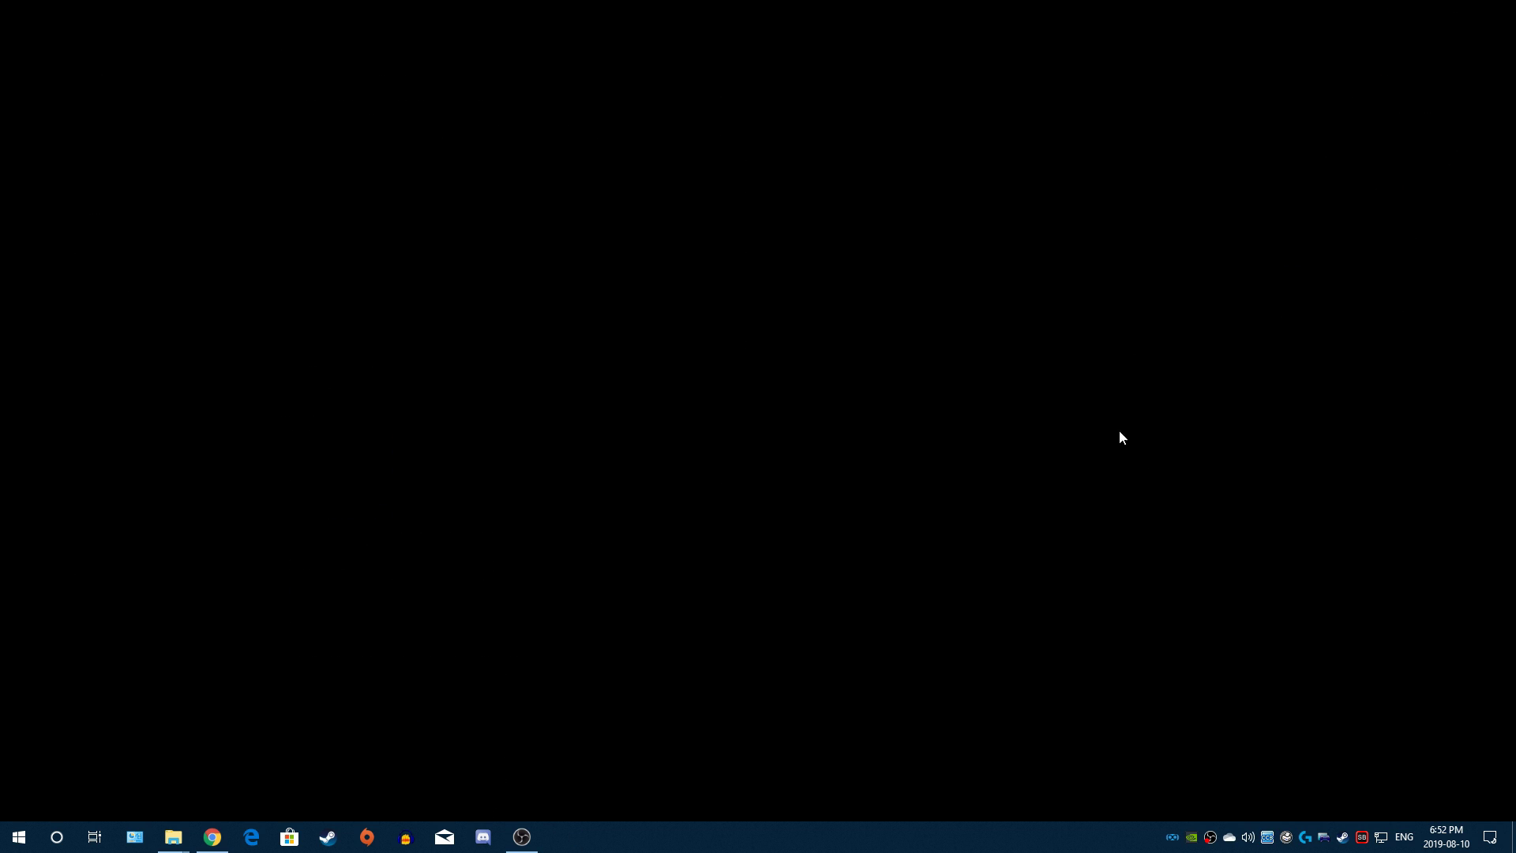
# Step: Switch back to Chrome, return to the beginning of the PinUP install guide and dismiss the downloads bar
pyautogui.click(213, 837)
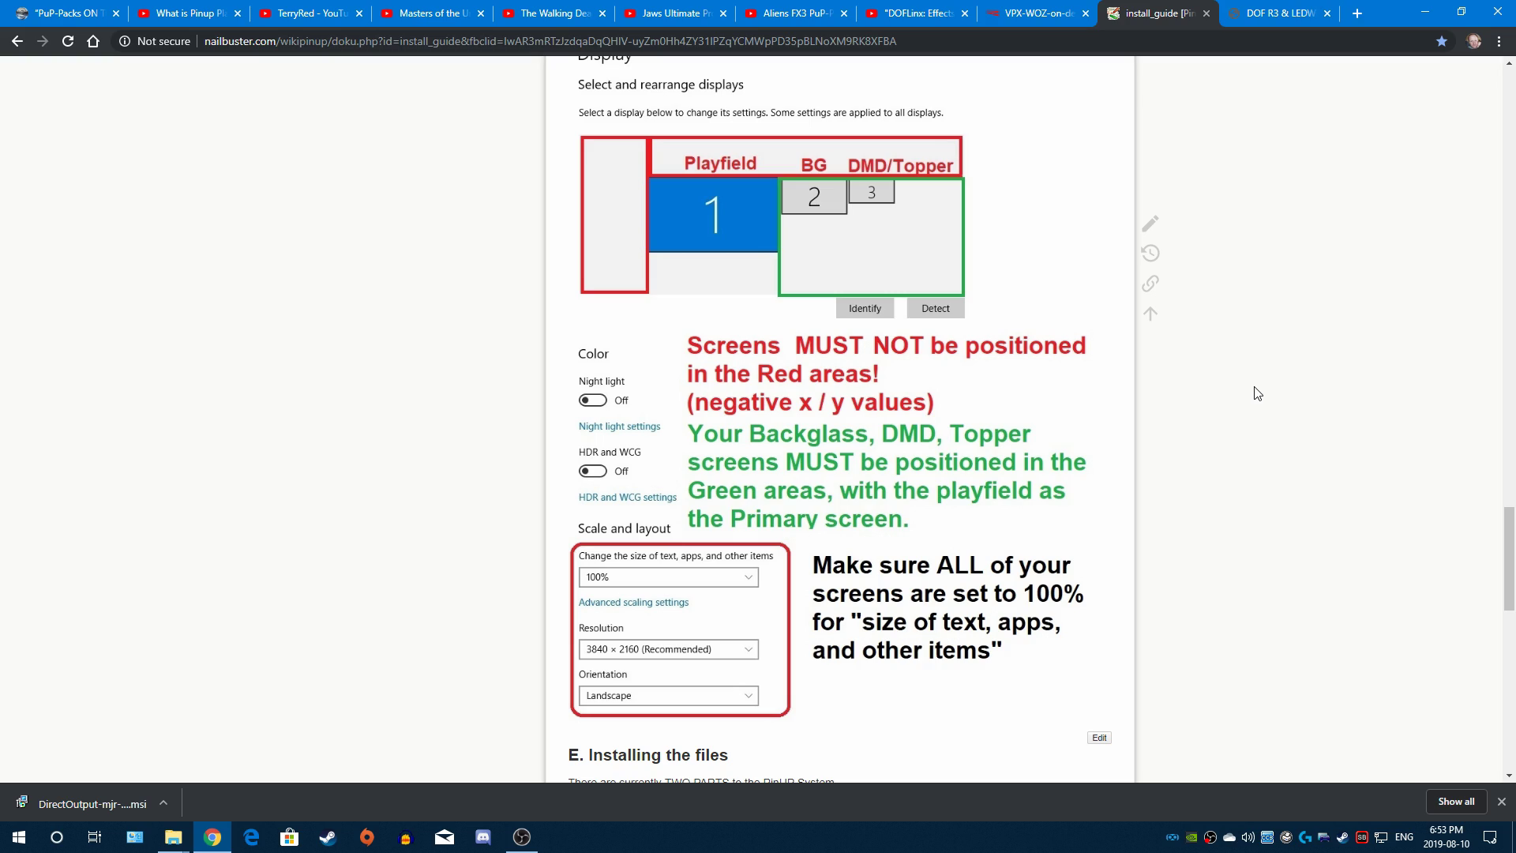
pyautogui.scroll(20, 1333, 381)
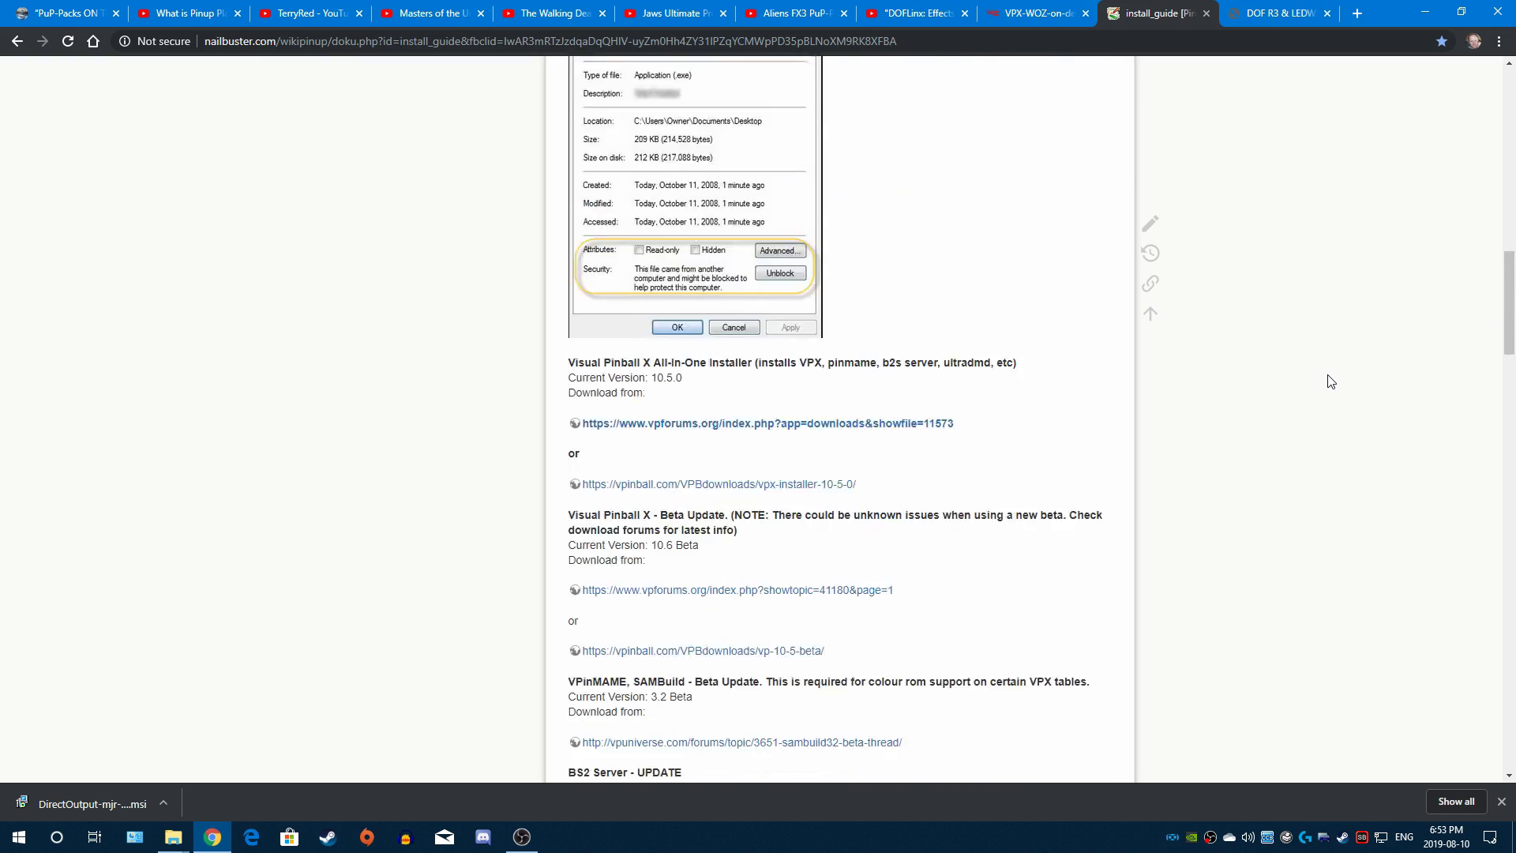
pyautogui.scroll(15, 1327, 381)
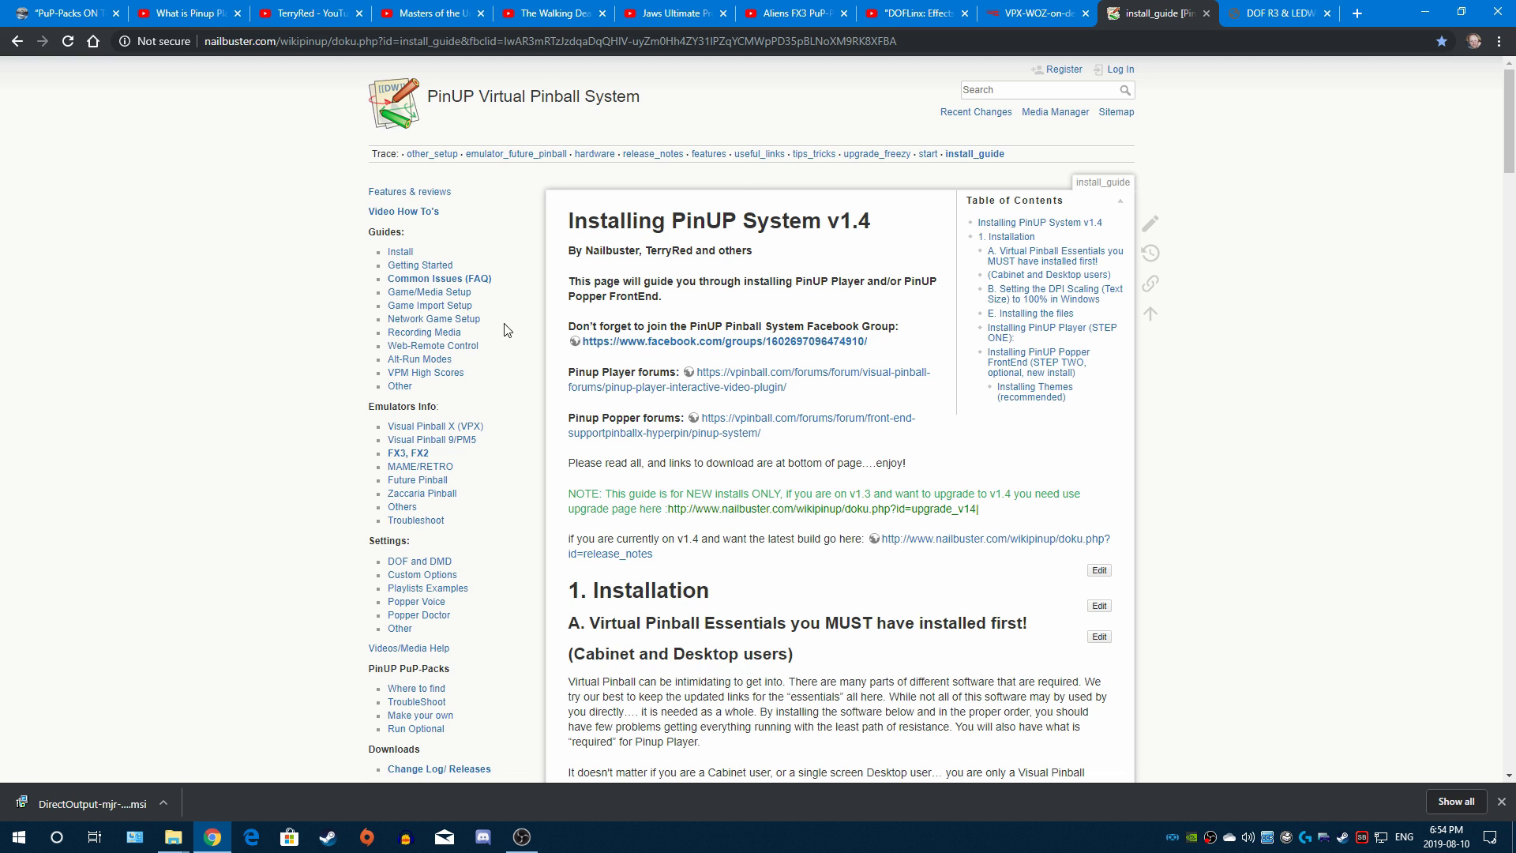
pyautogui.scroll(-4, 1400, 282)
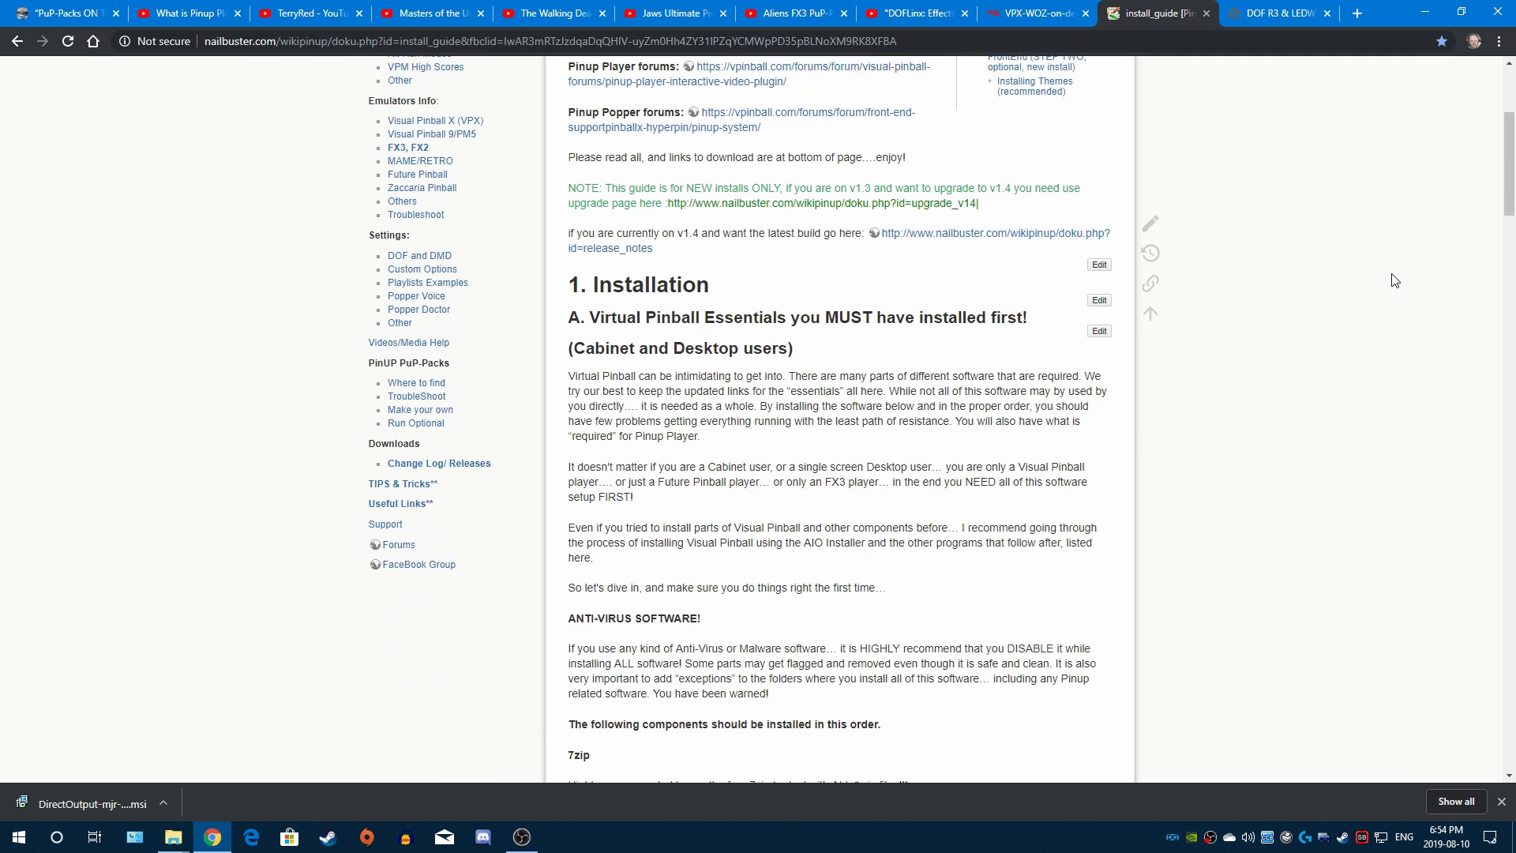
pyautogui.scroll(-2, 1378, 276)
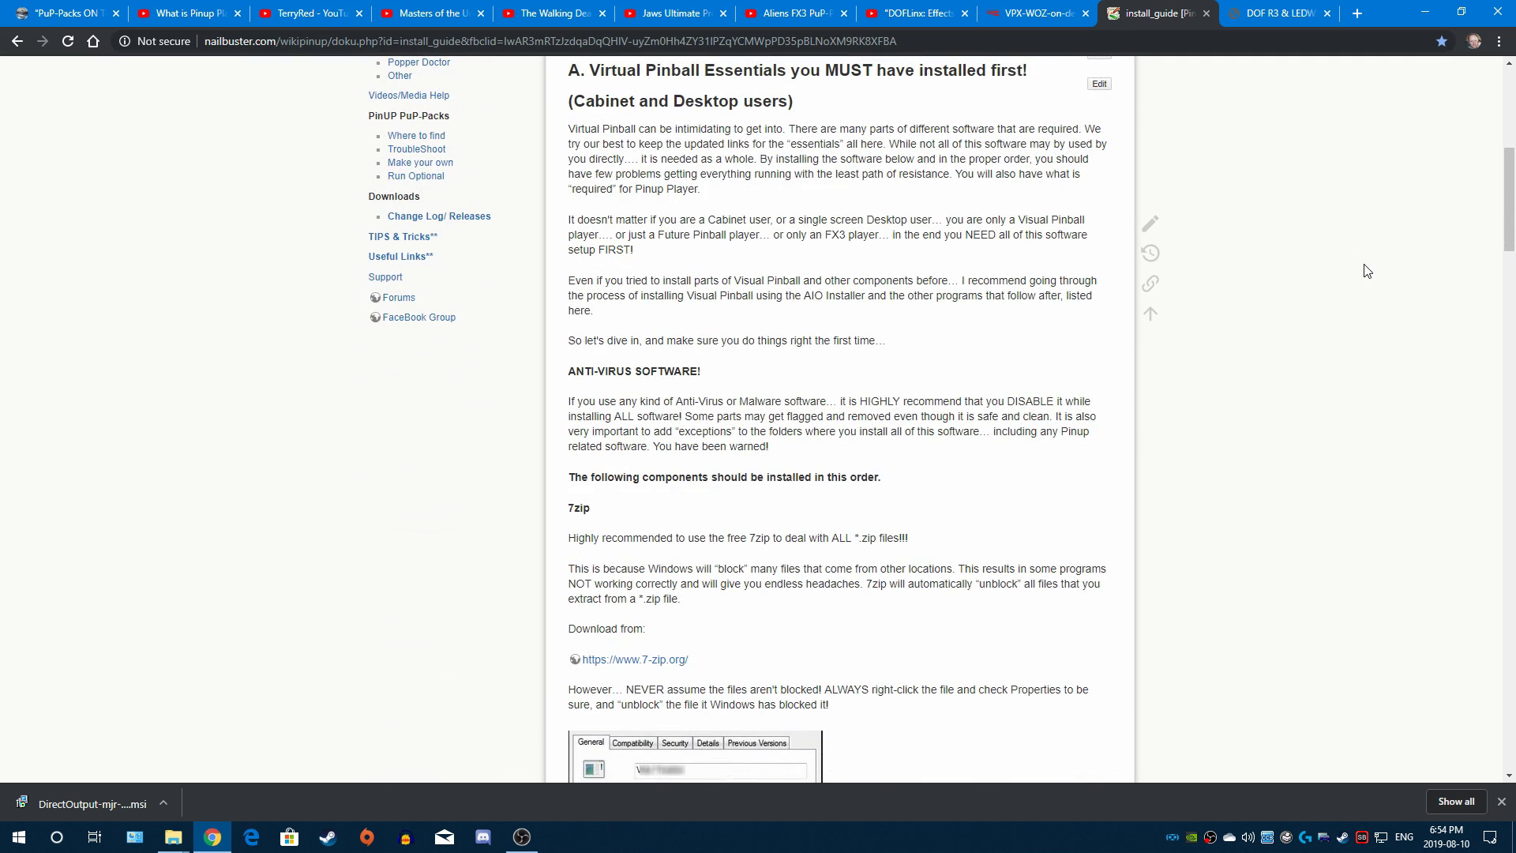
pyautogui.scroll(5, 1370, 275)
pyautogui.scroll(1, 1367, 274)
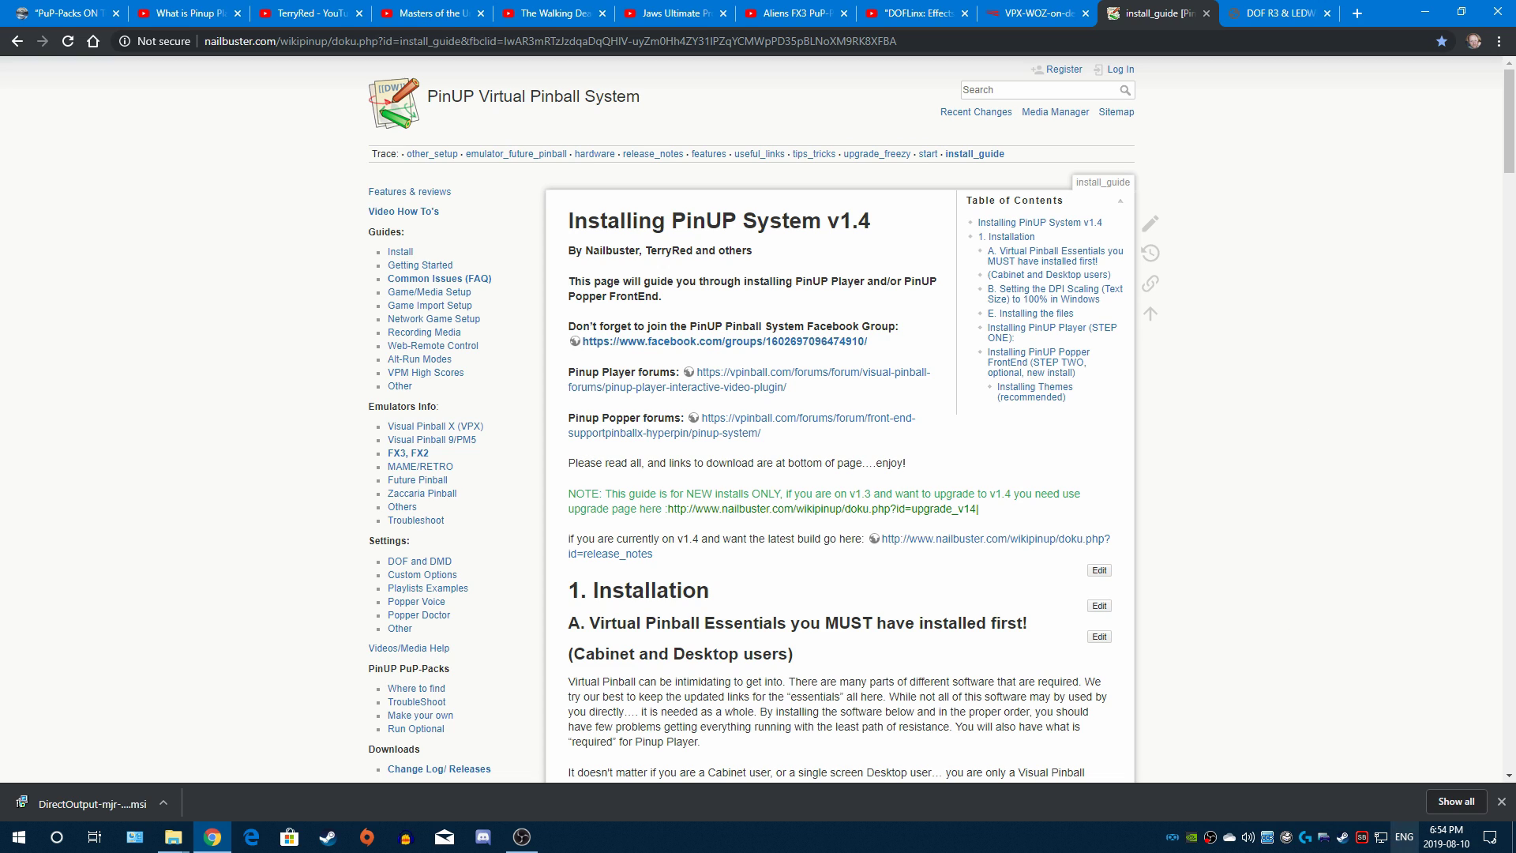
pyautogui.click(1503, 801)
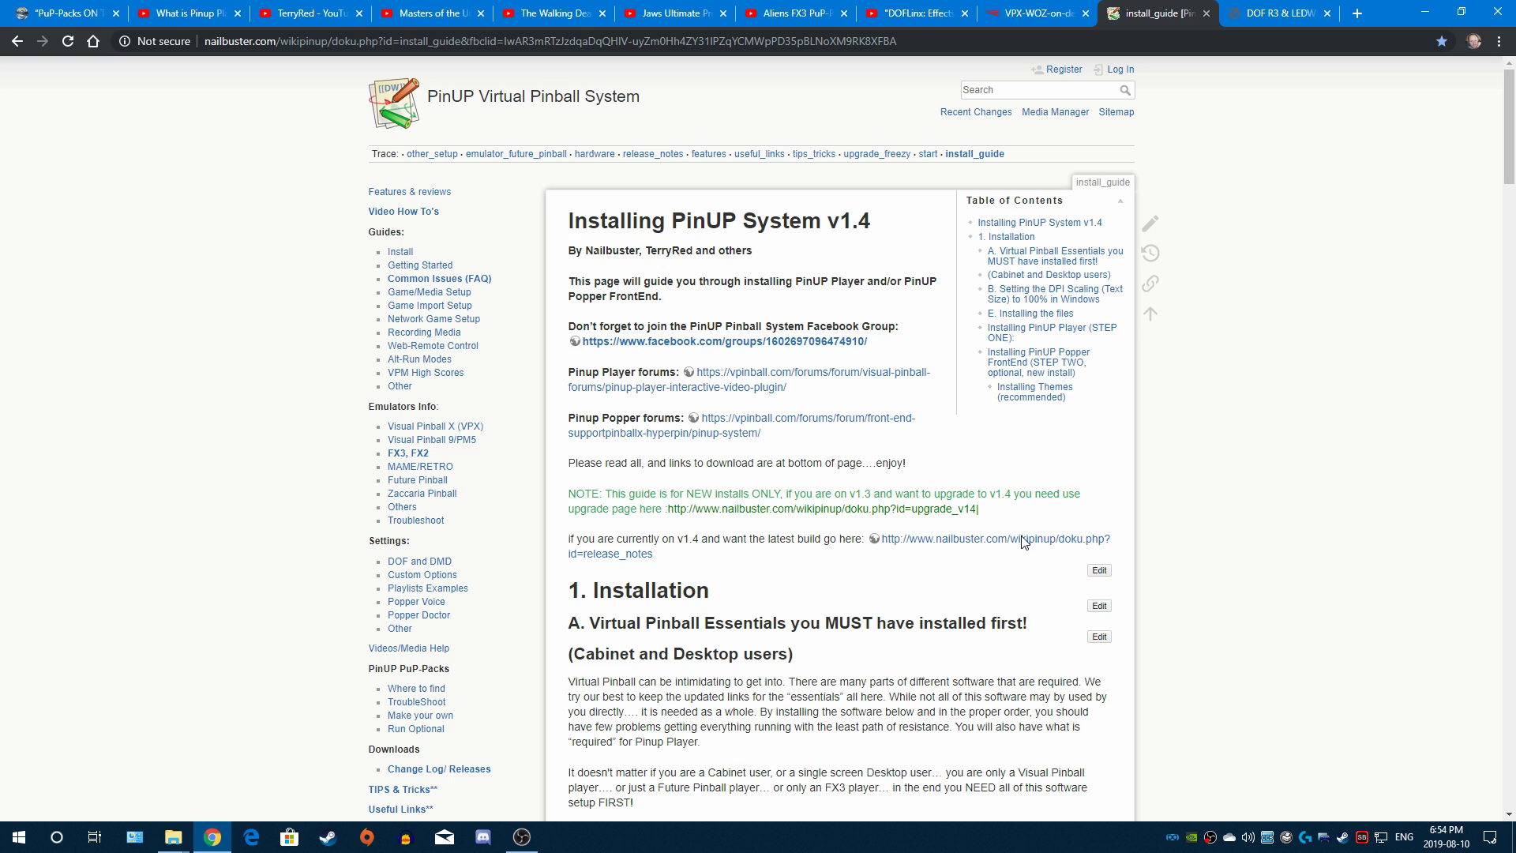